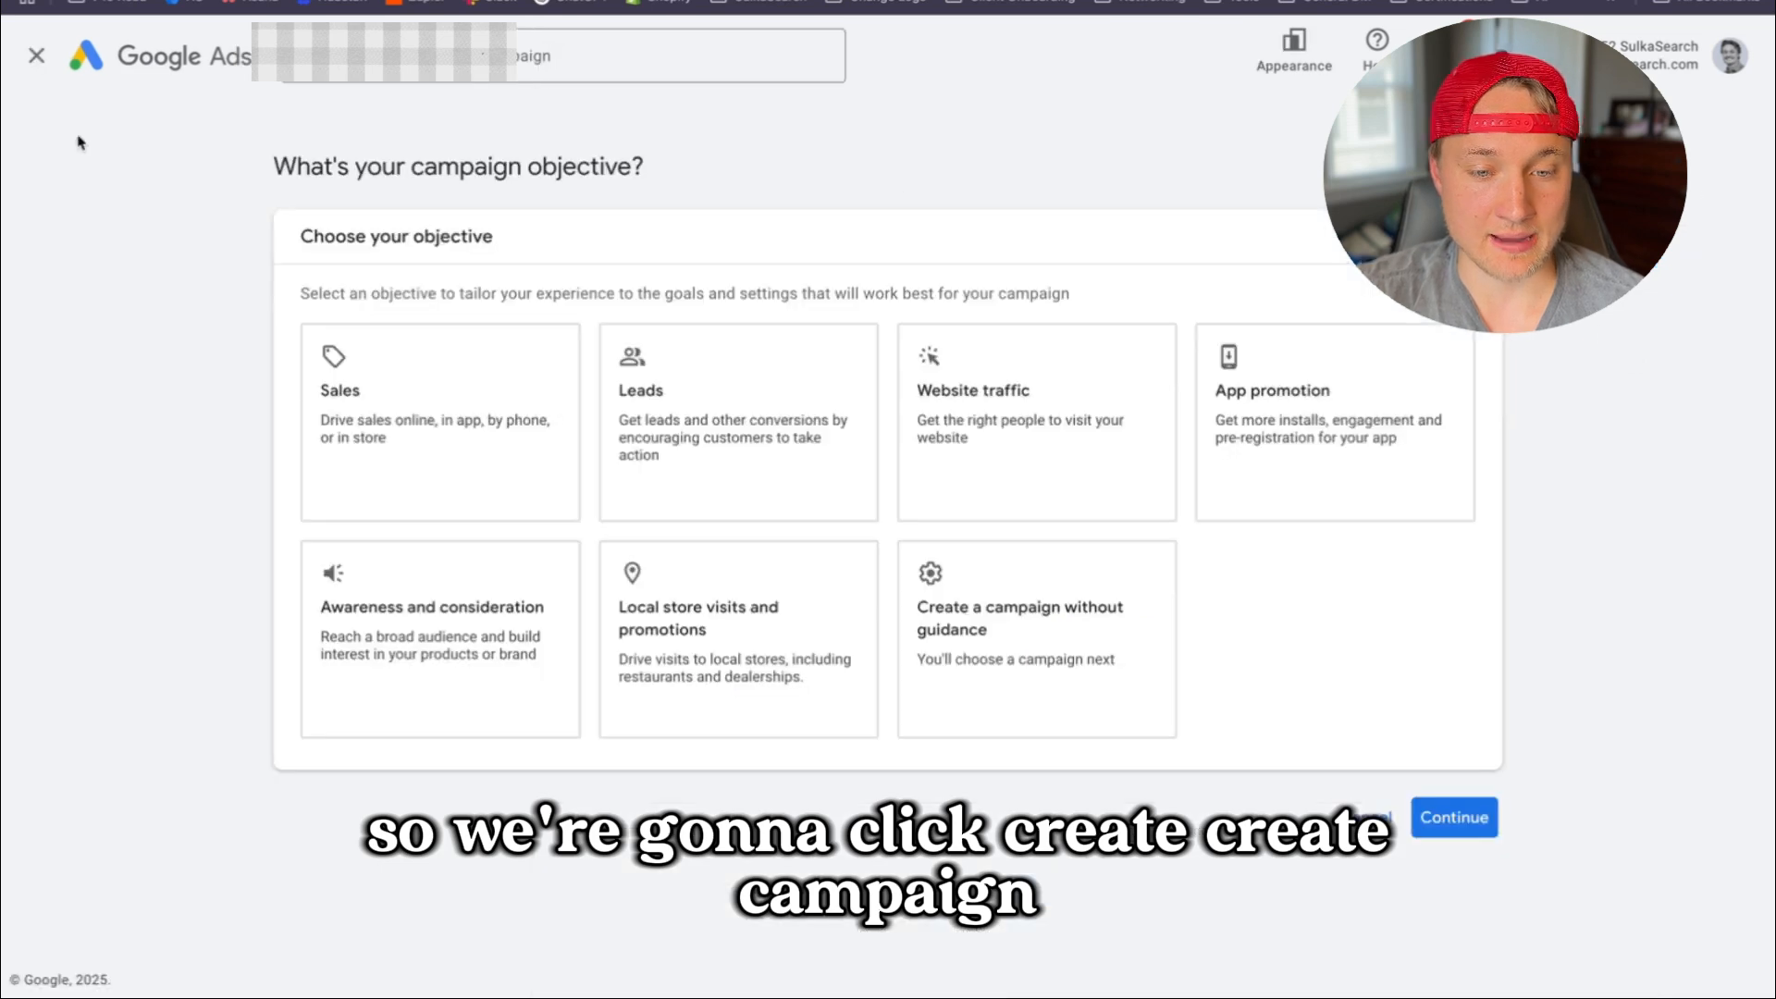
Start a Video campaign without objective guidance, using the Video views subtype, and continue to the campaign settings
left_click(1103, 708)
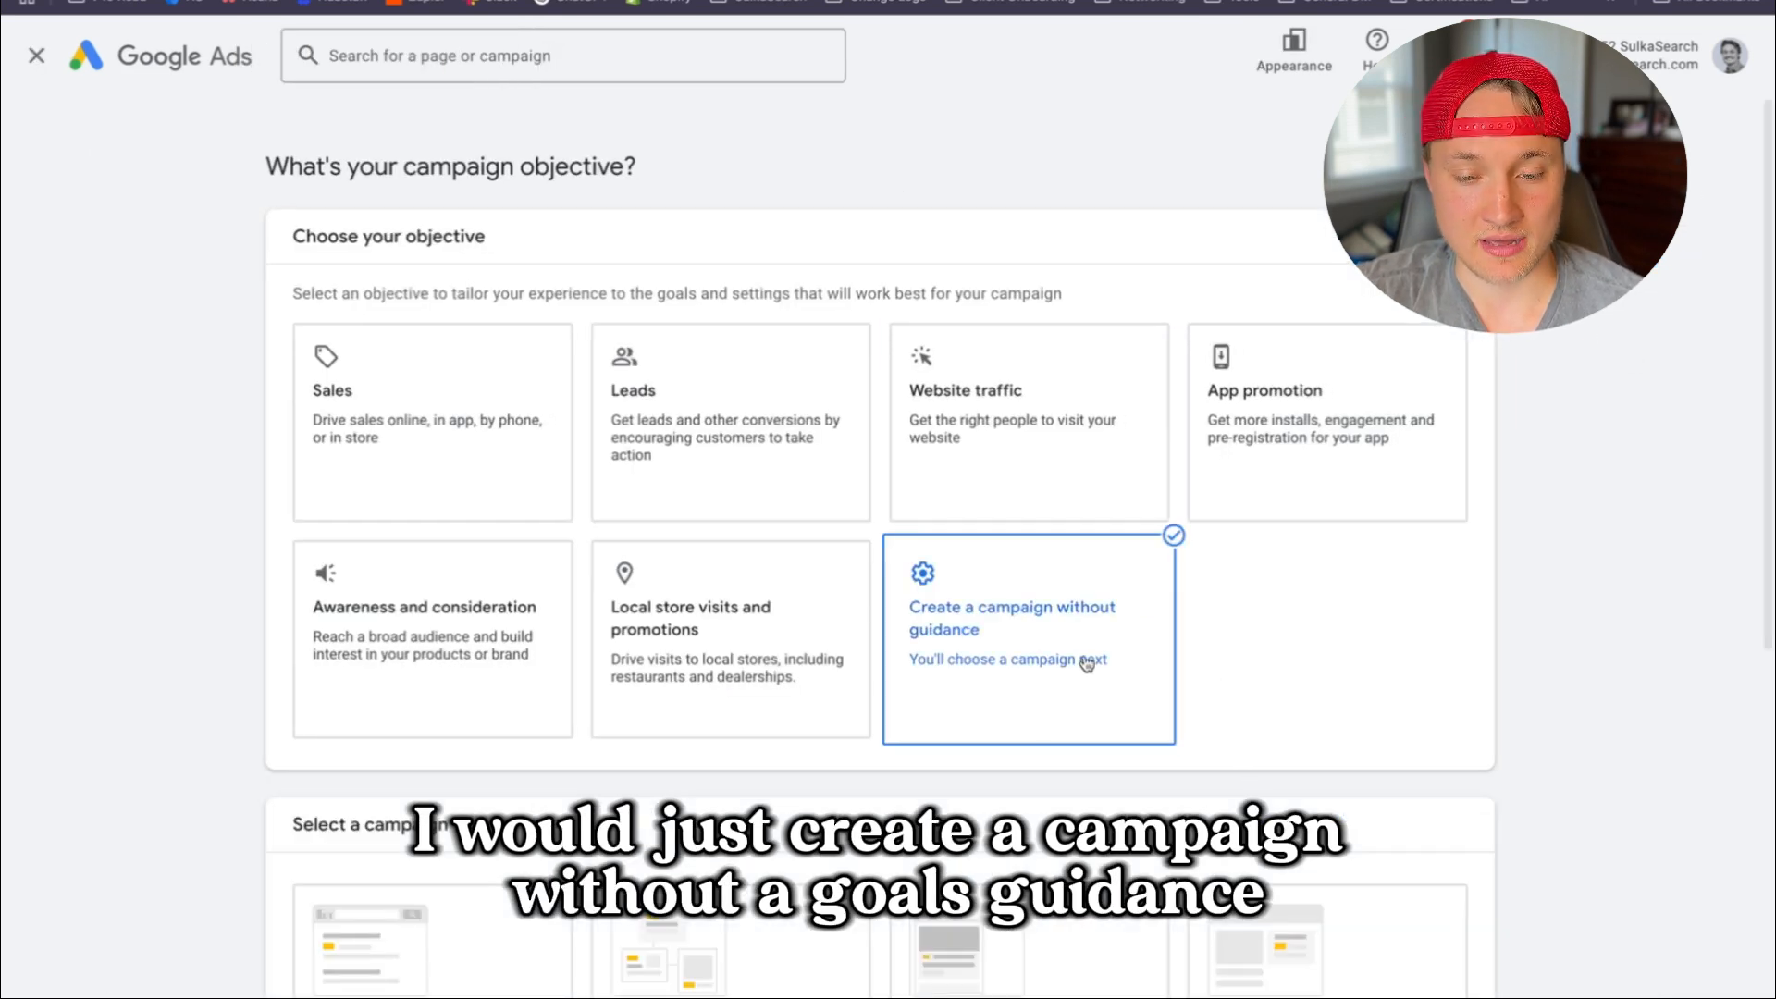
left_click(781, 753)
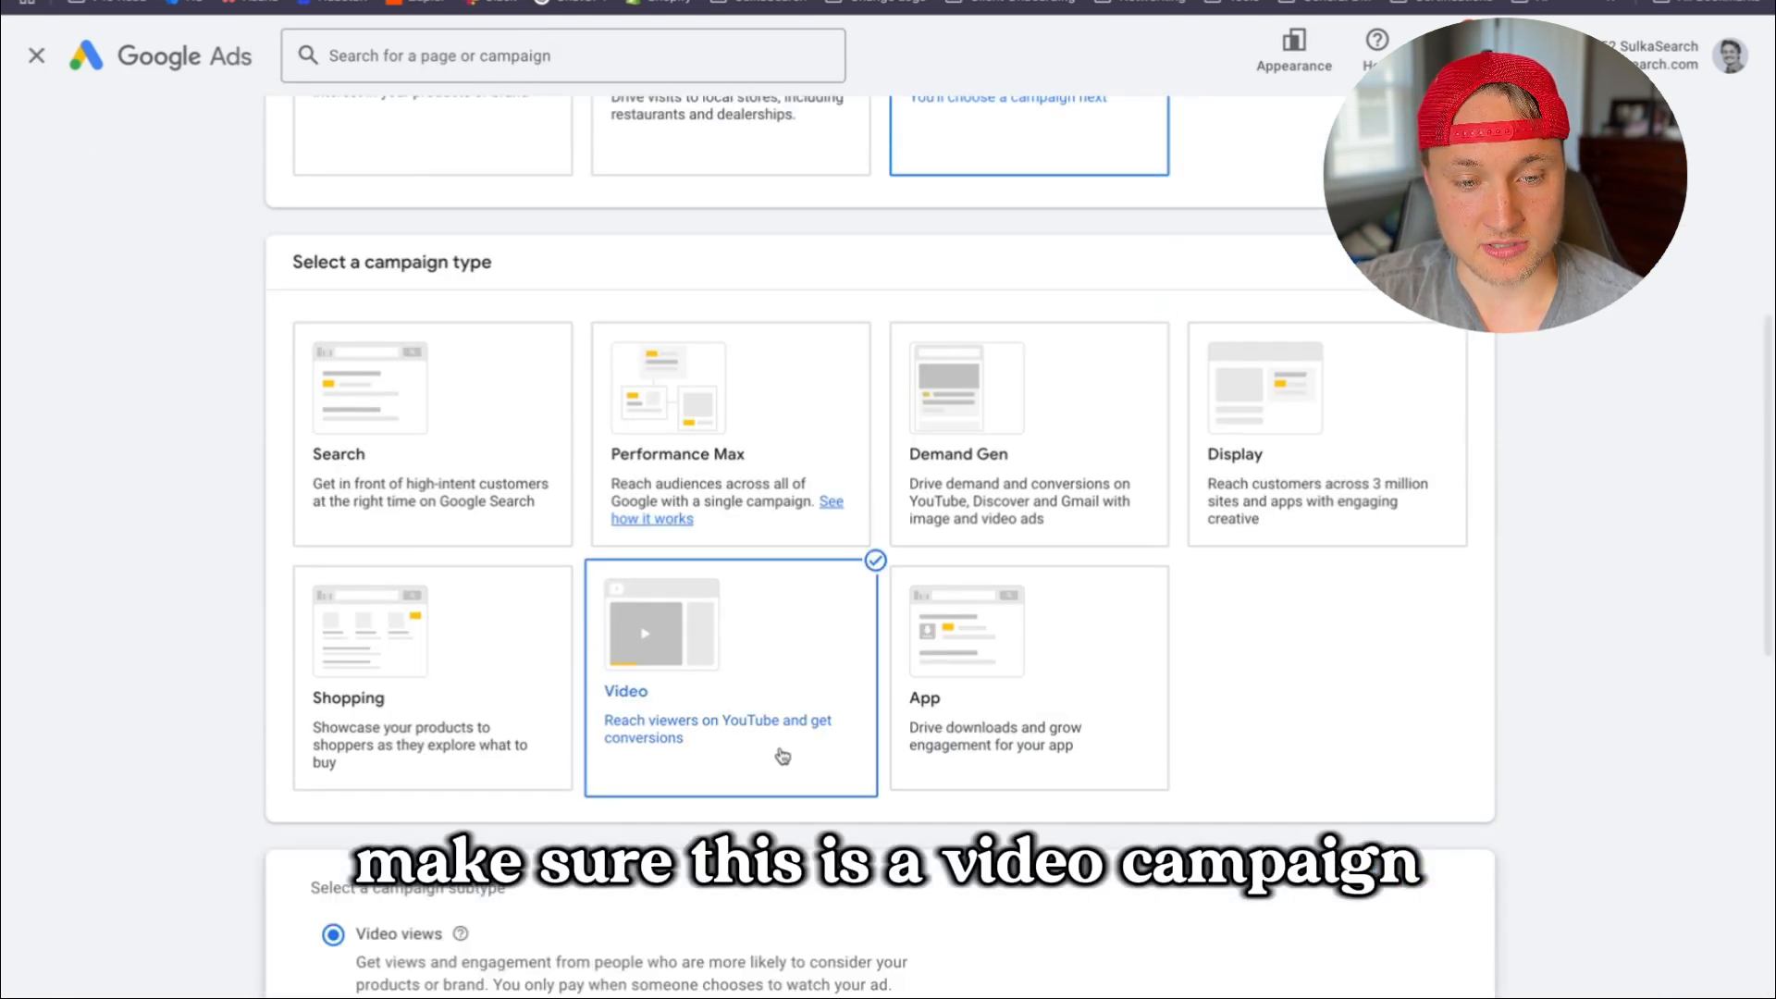
scroll(801, 567, "down", 10)
scroll(747, 396, "up", 4)
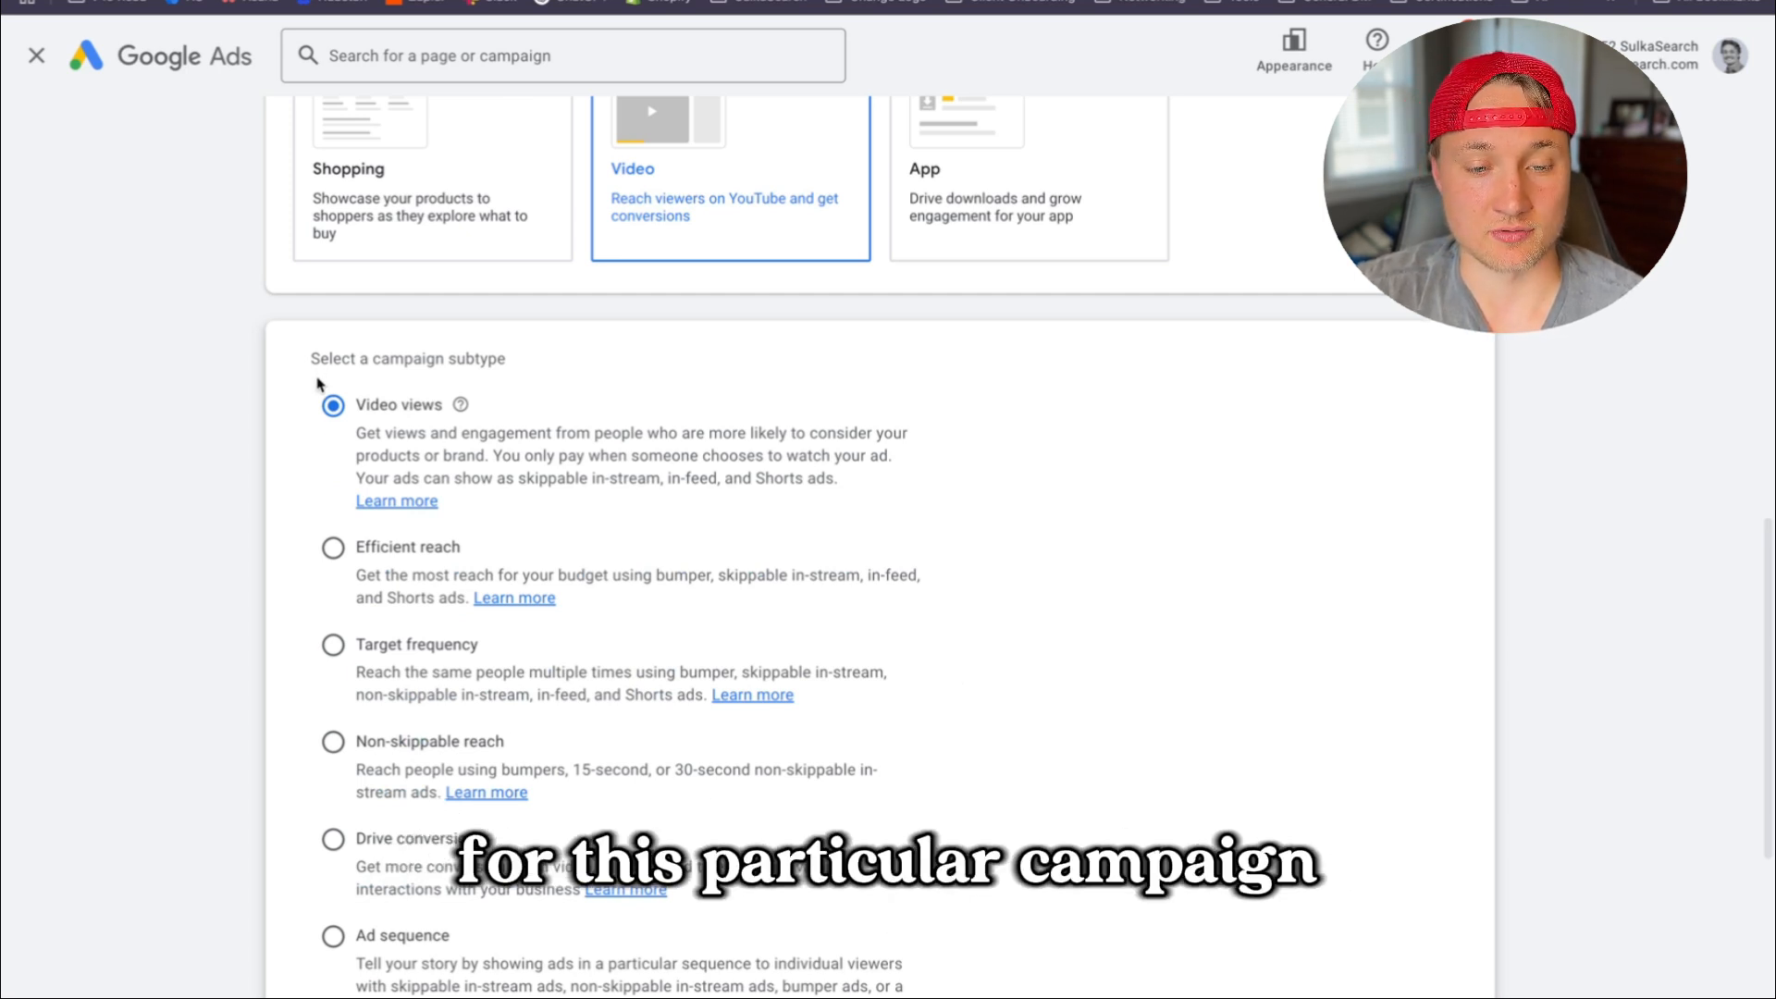
scroll(491, 457, "down", 4)
left_click(1440, 853)
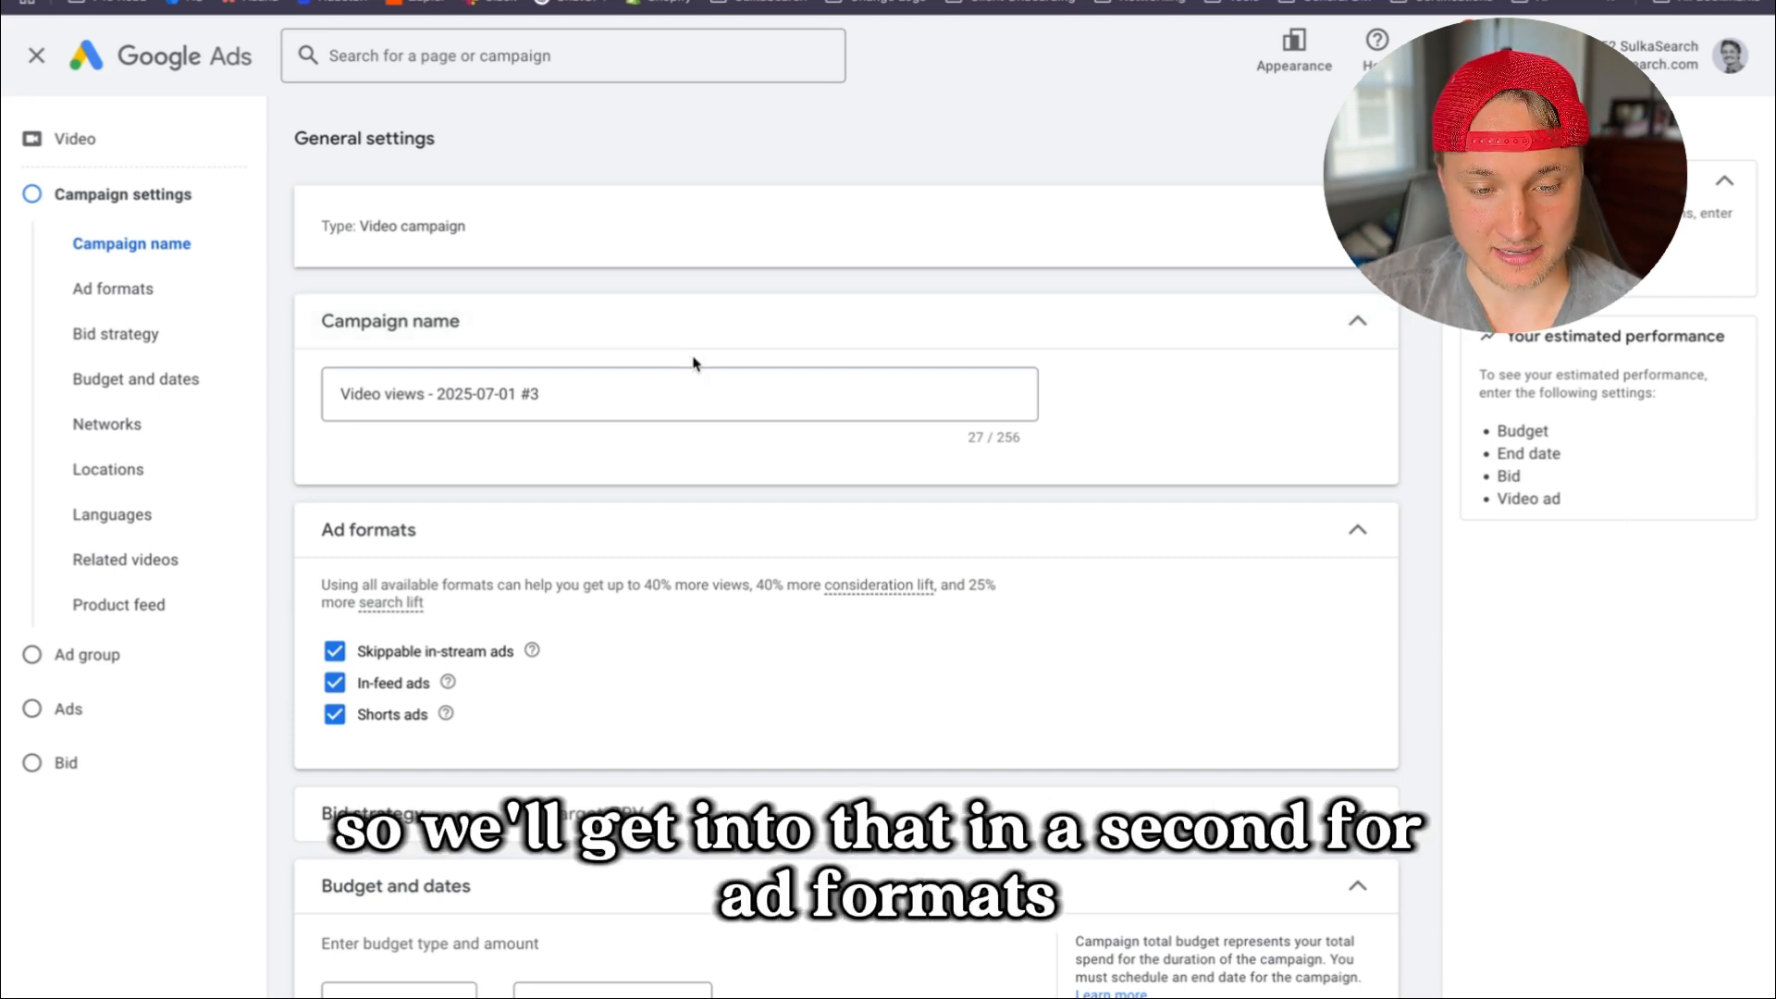
Exclude skippable in-stream ads and in-feed ads from the ad formats so that only Shorts ads are used
scroll(648, 416, "down", 1)
left_click(414, 579)
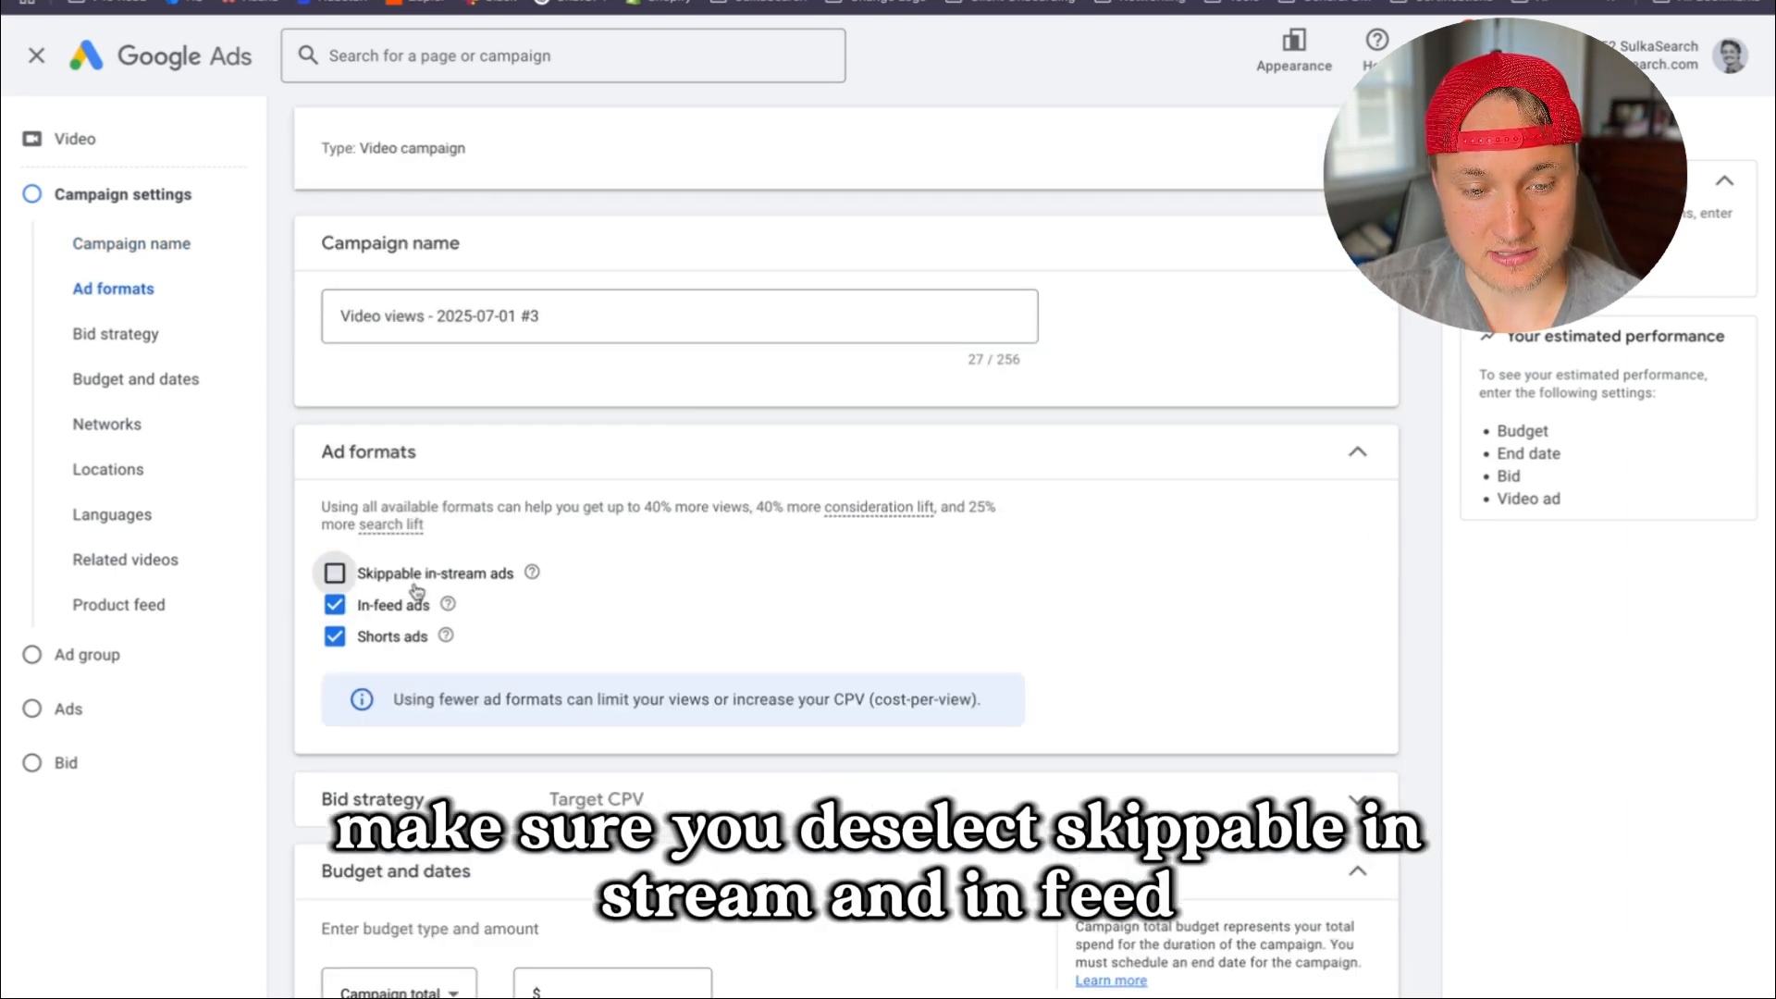
left_click(405, 609)
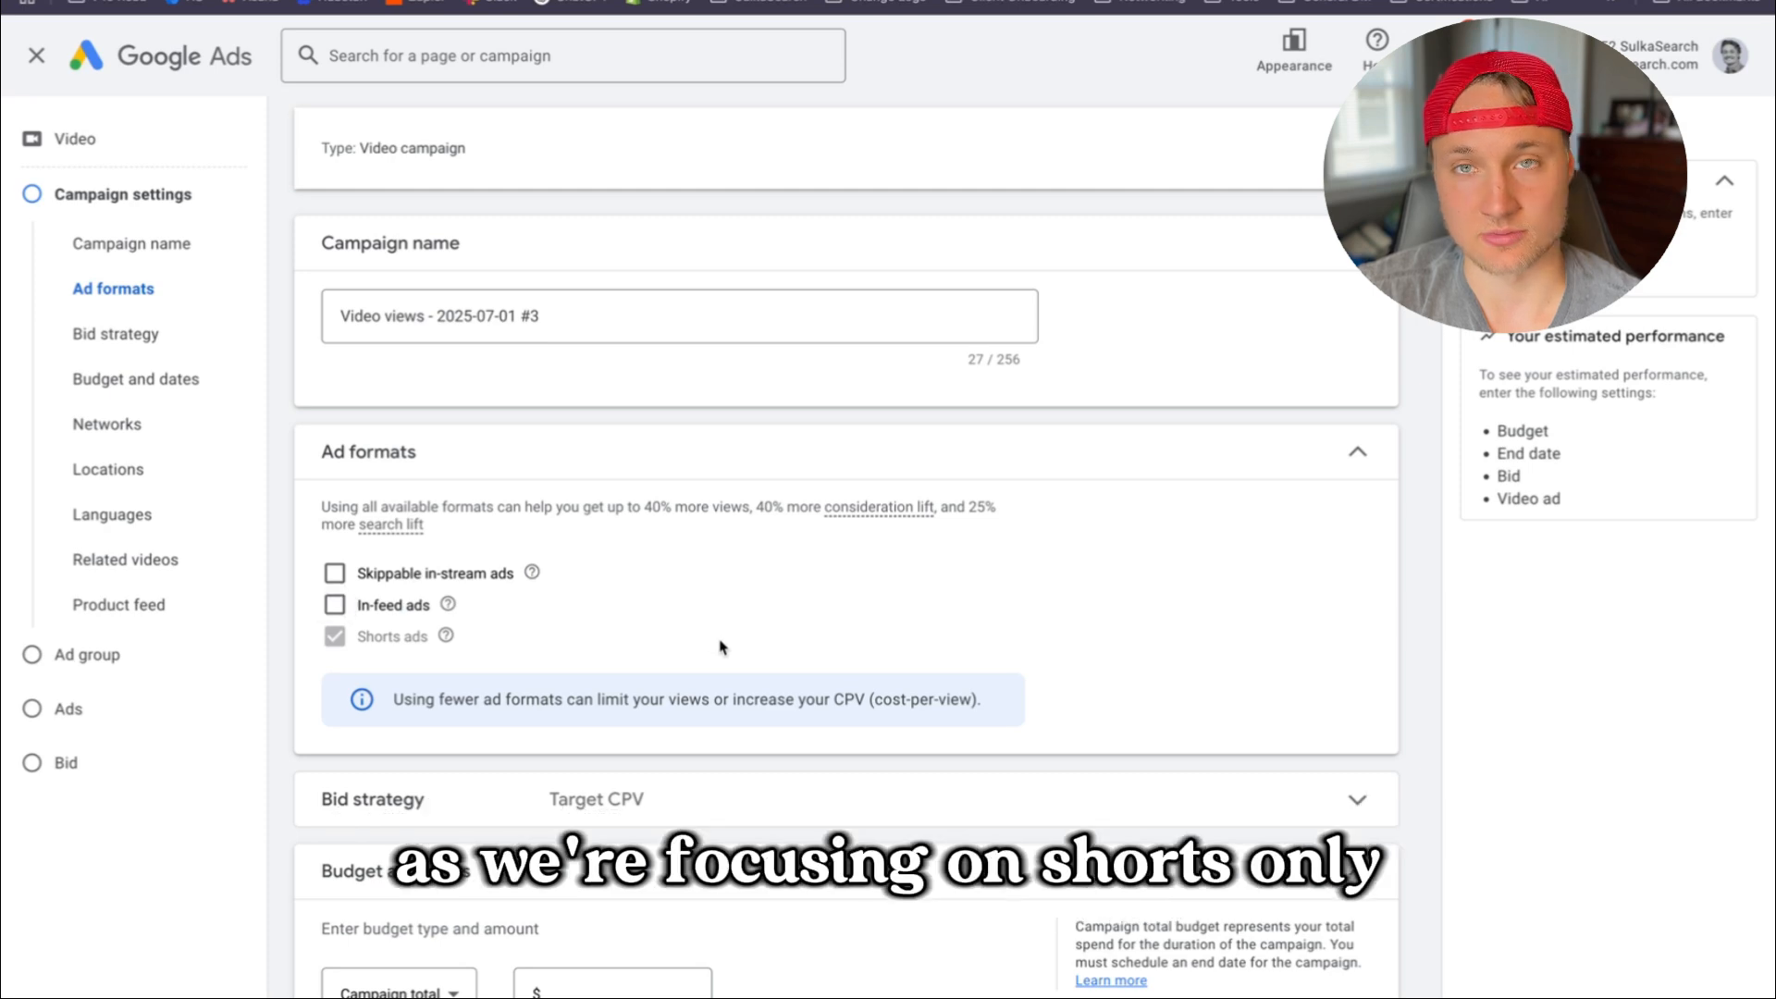
Review which bid strategies are available for the campaign
scroll(723, 647, "down", 4)
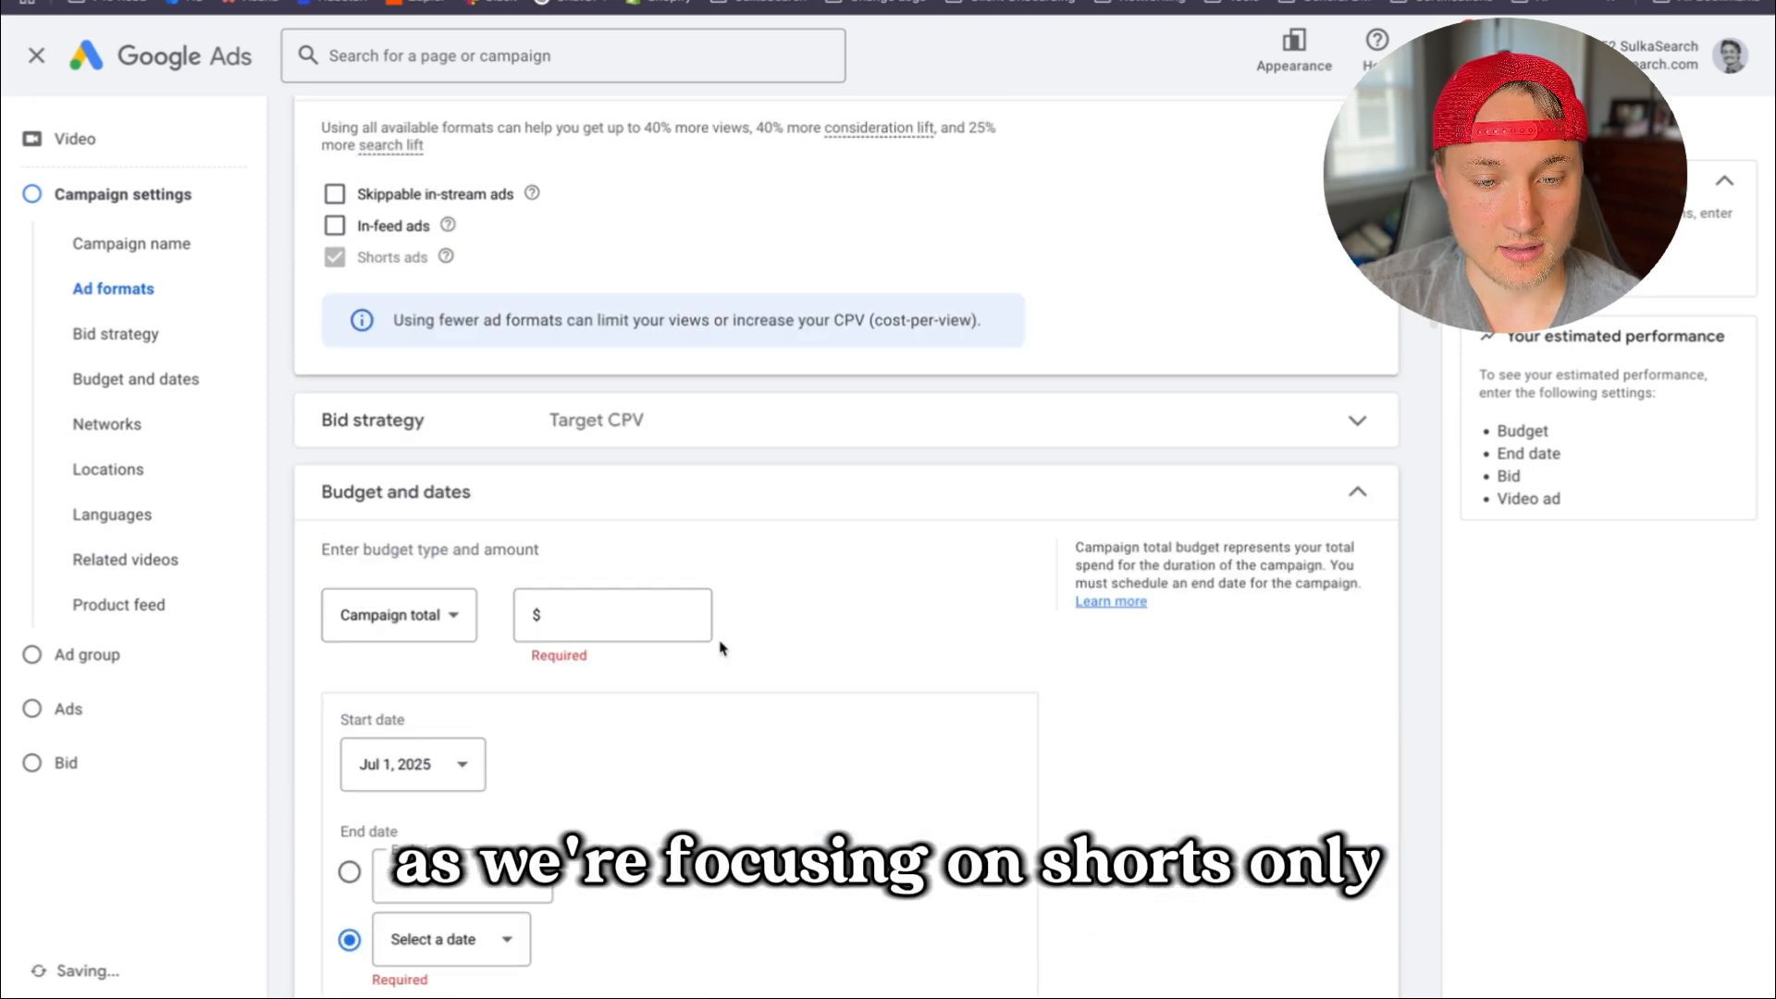
left_click(832, 421)
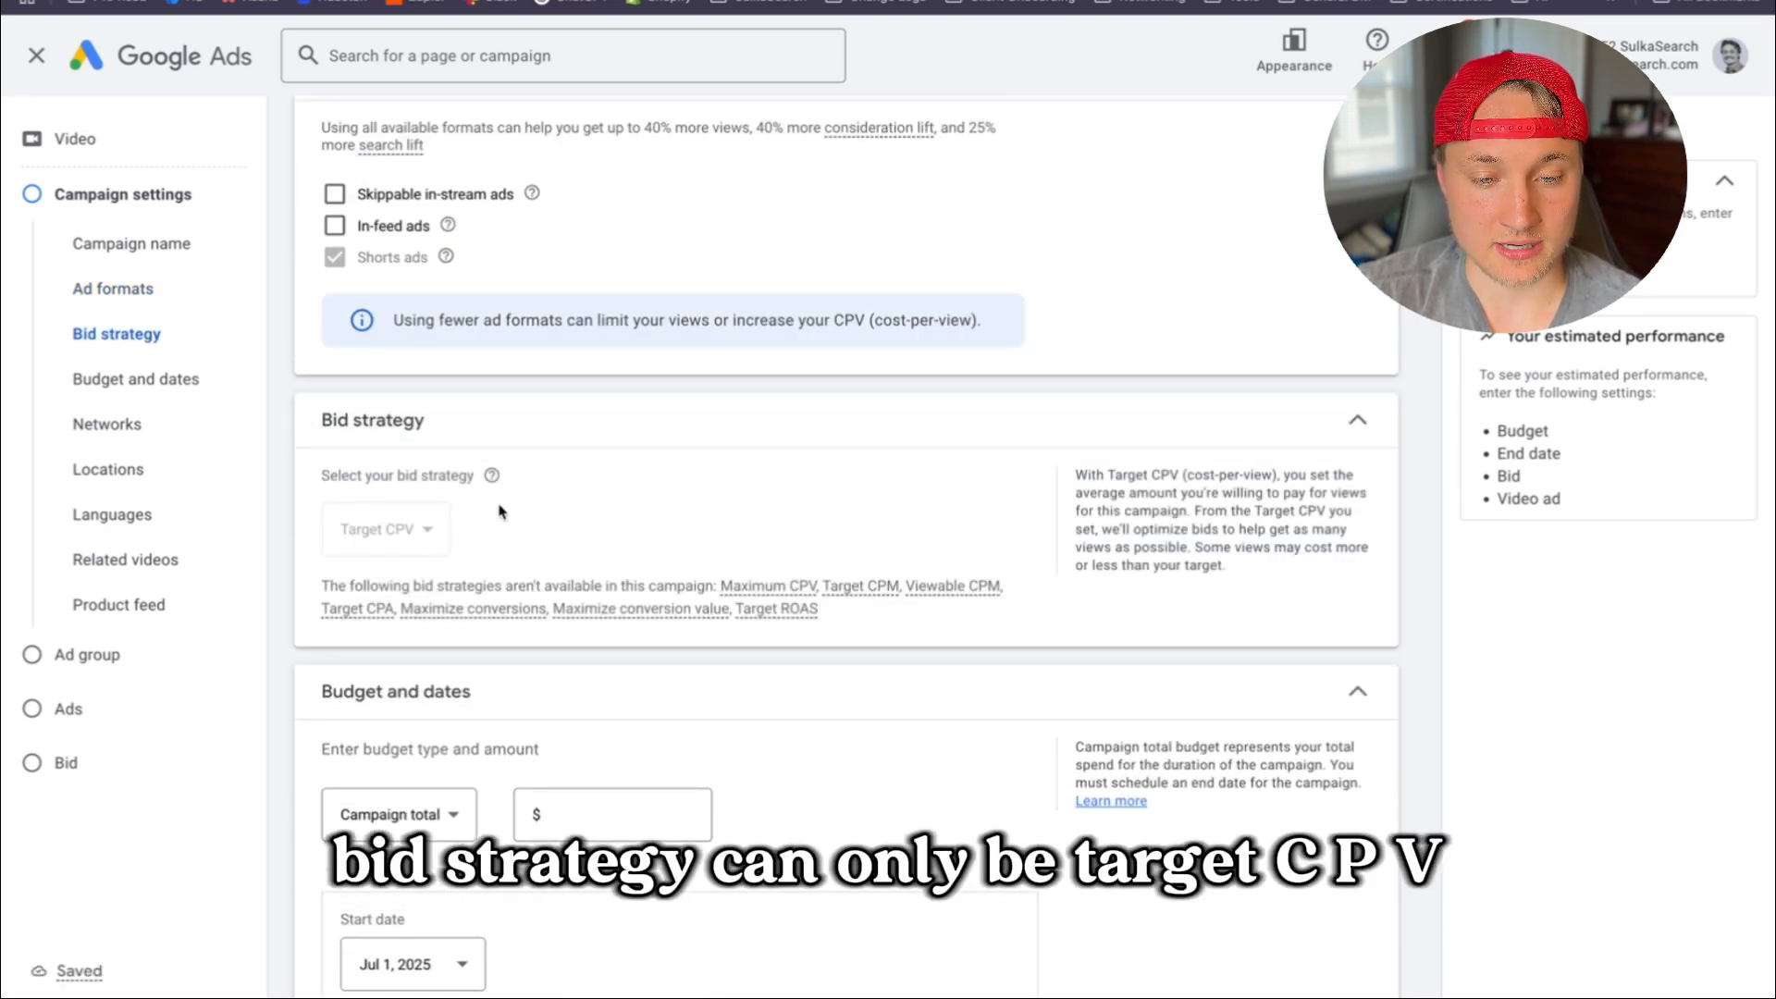
left_click(637, 431)
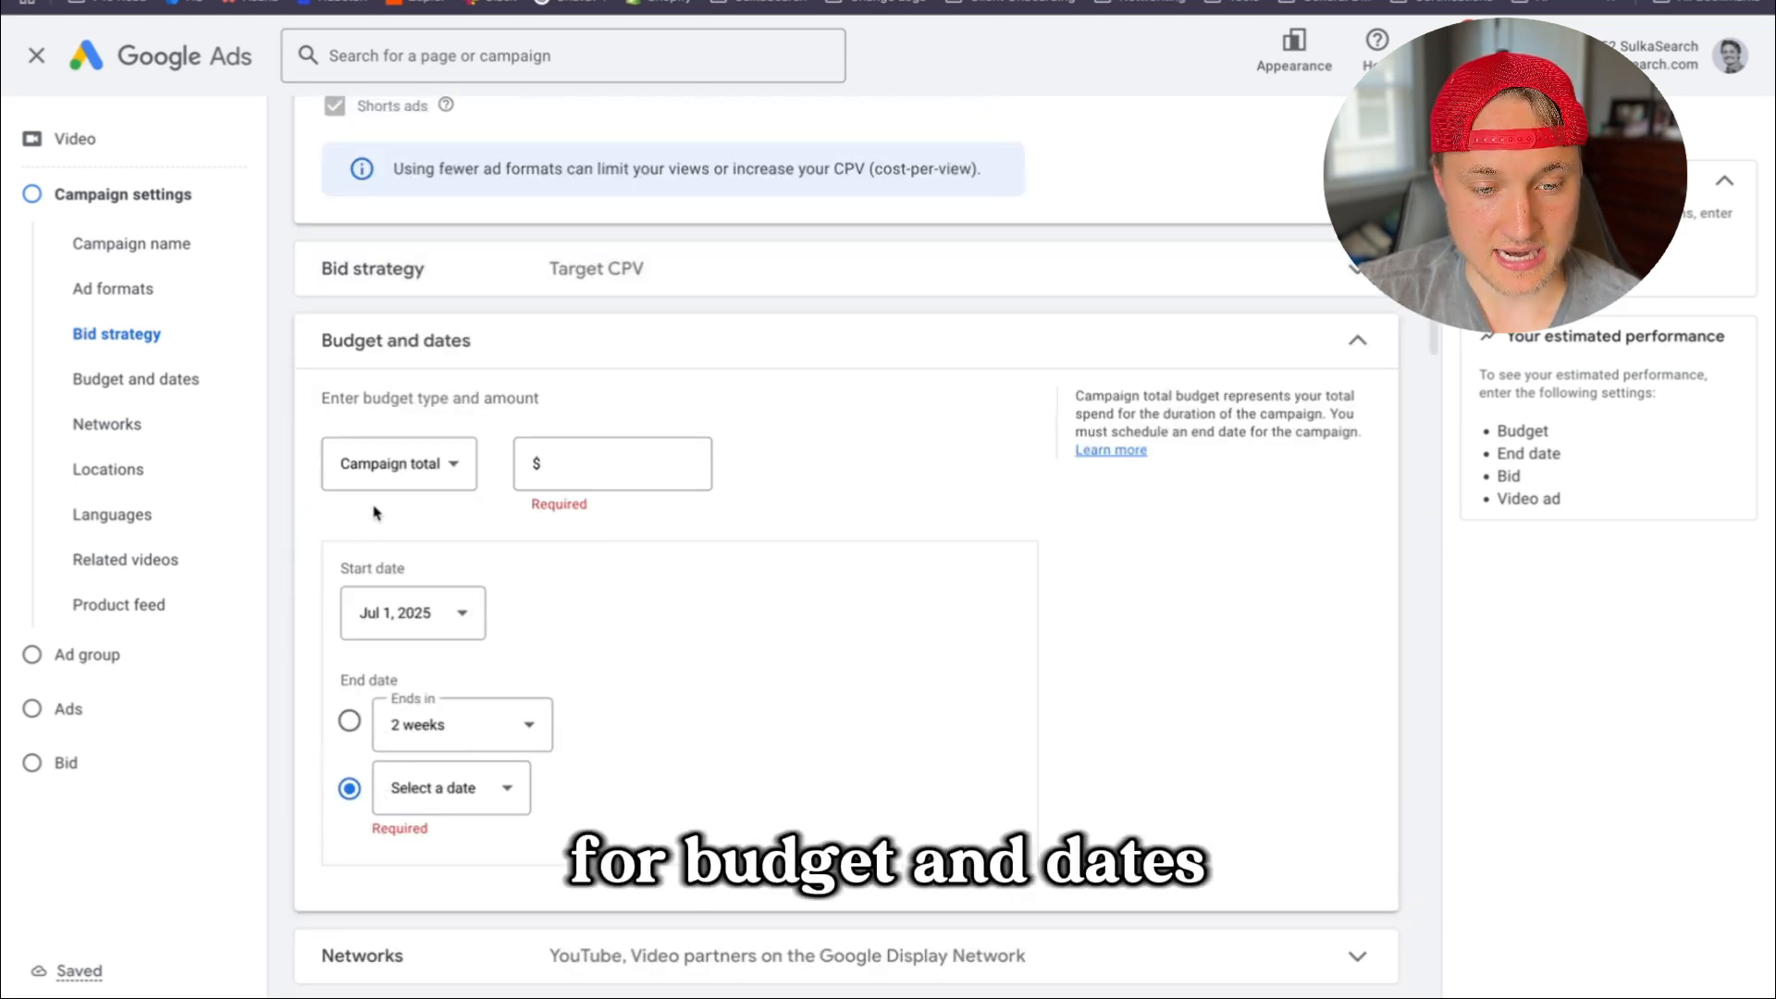
Change the budget type to Daily and set the amount to $50
left_click(407, 474)
left_click(412, 480)
left_click(602, 464)
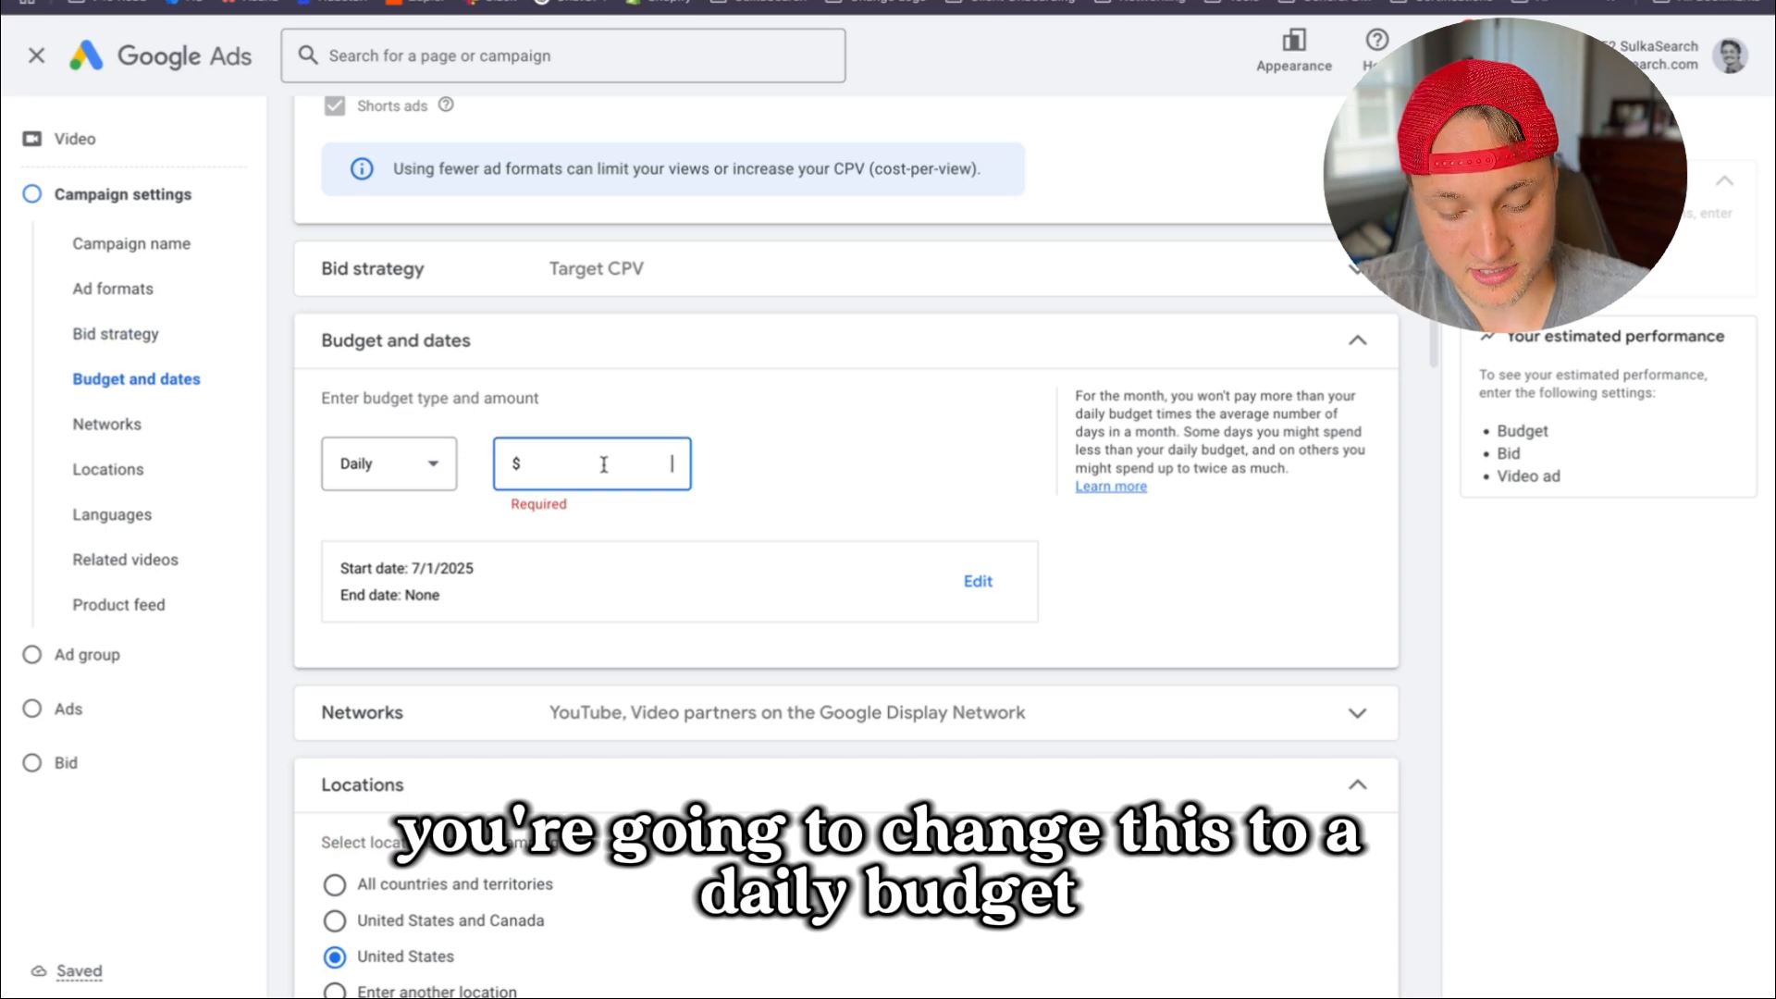
right_click(595, 456)
left_click(547, 461)
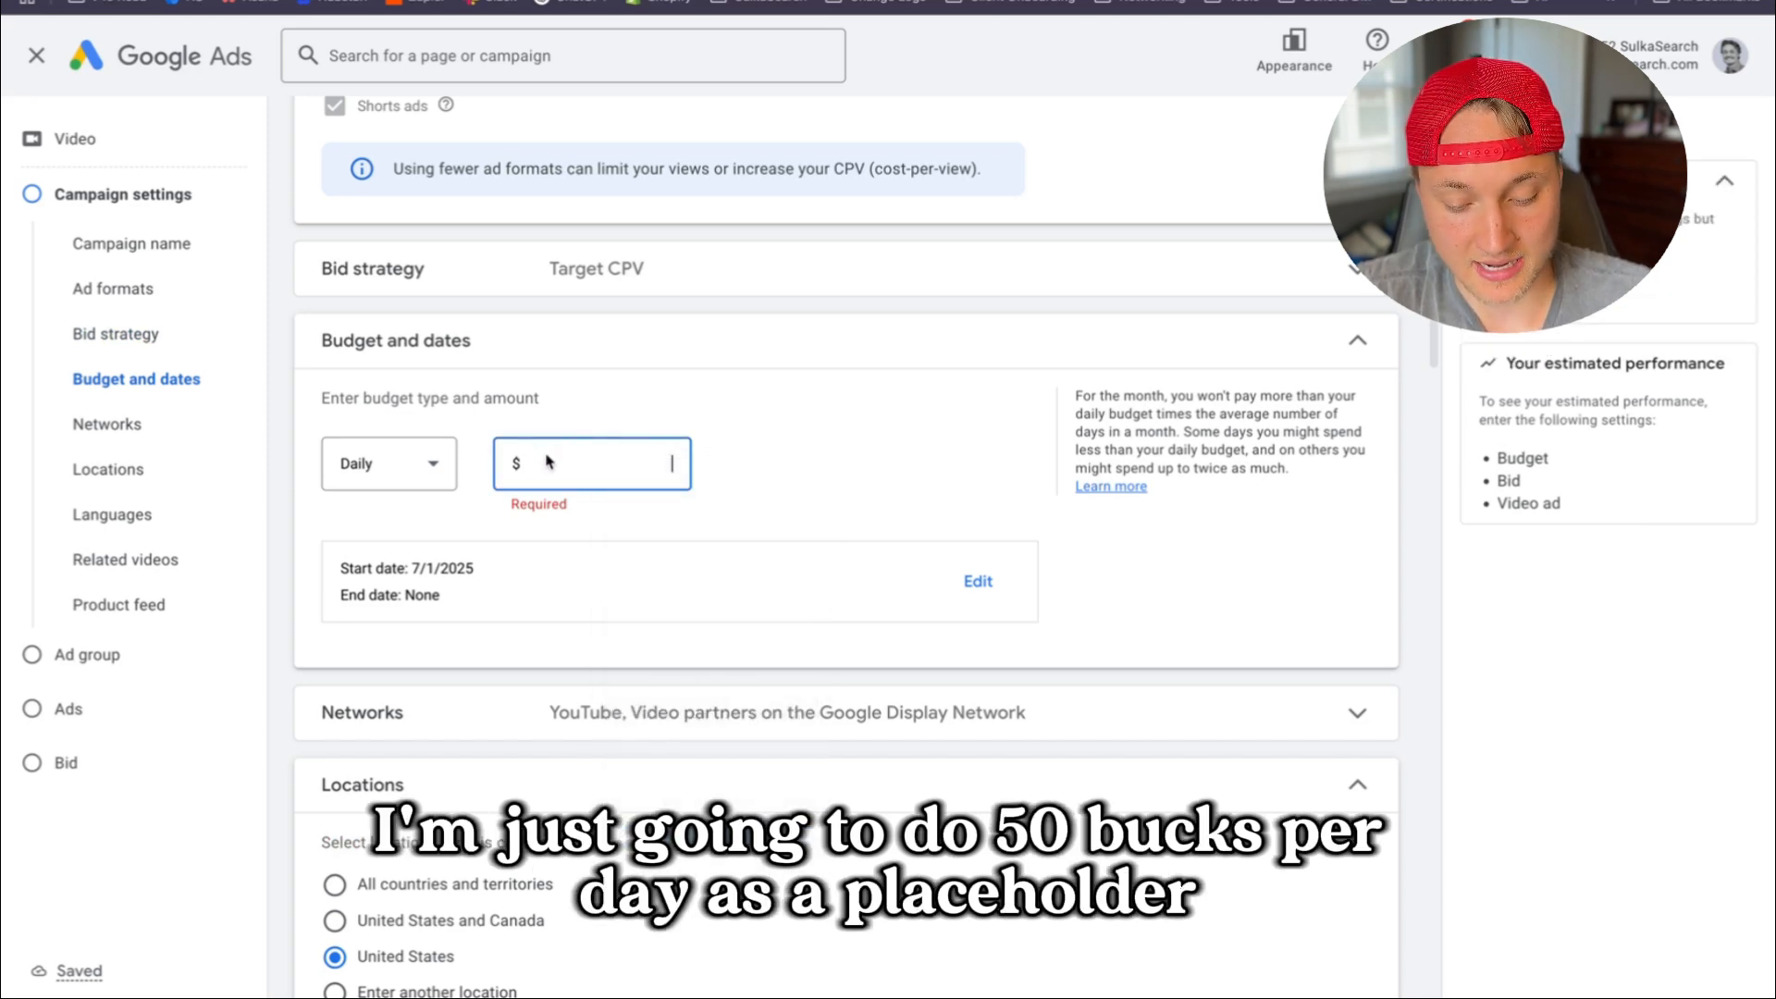
type("50")
left_click(753, 437)
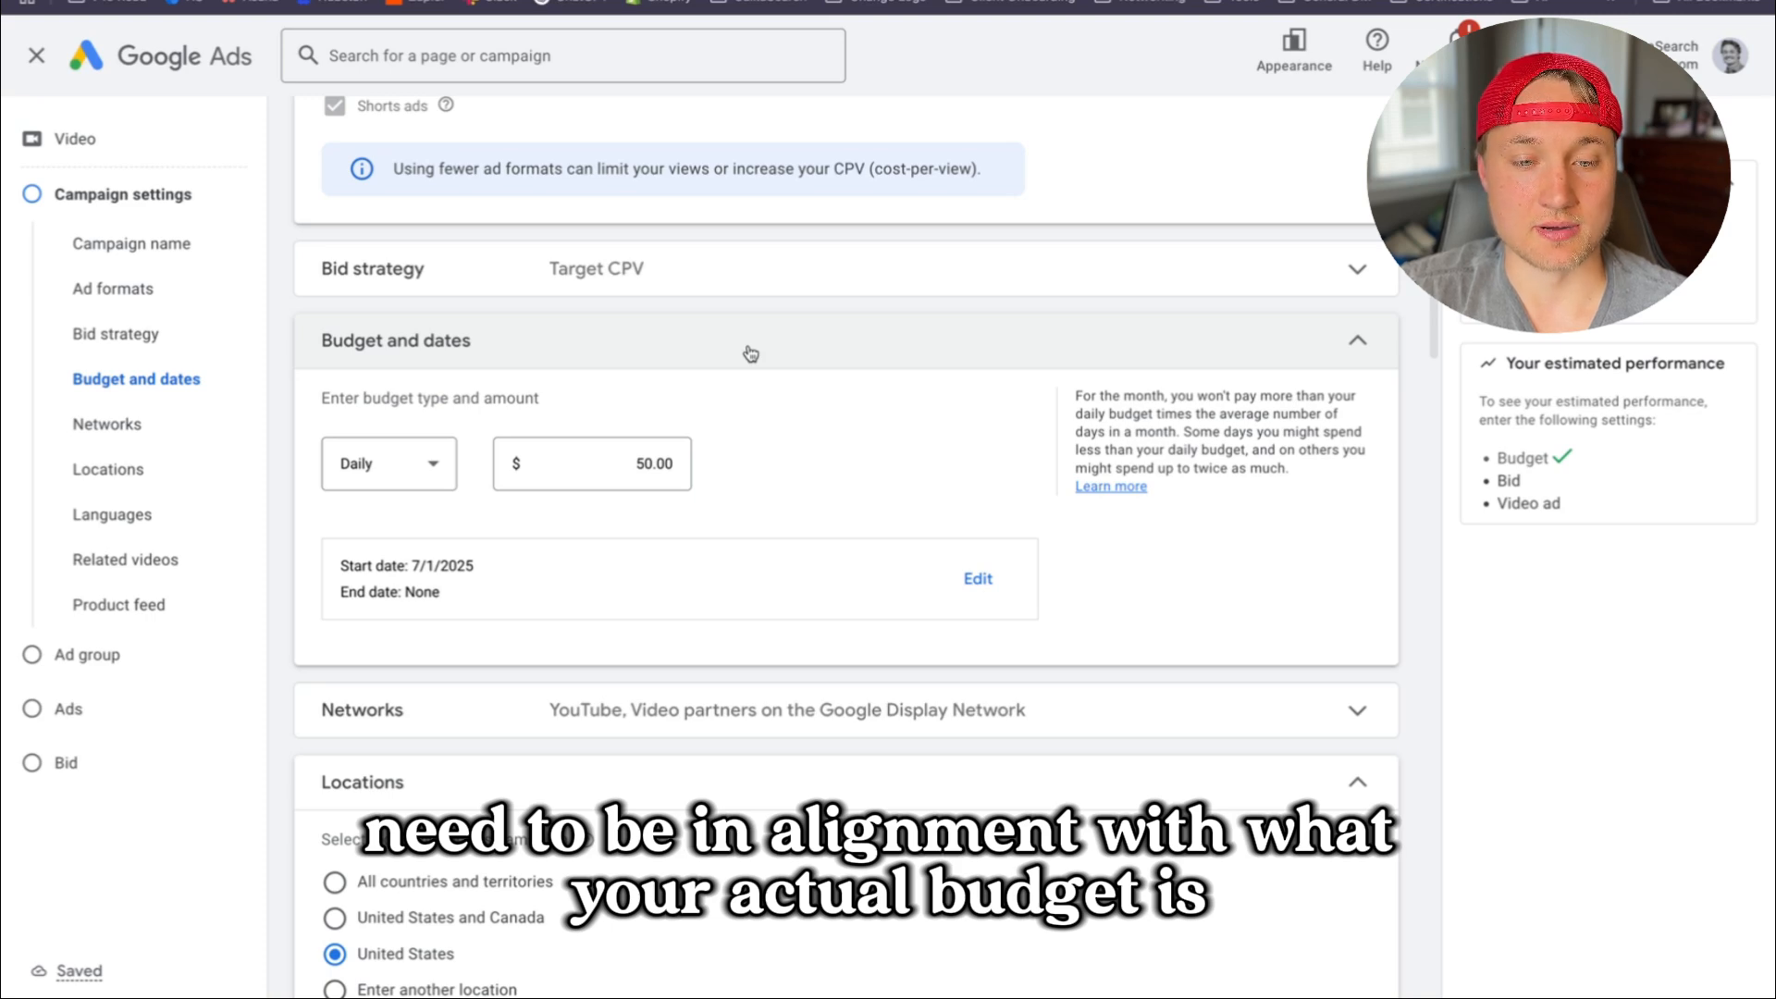
left_click(749, 353)
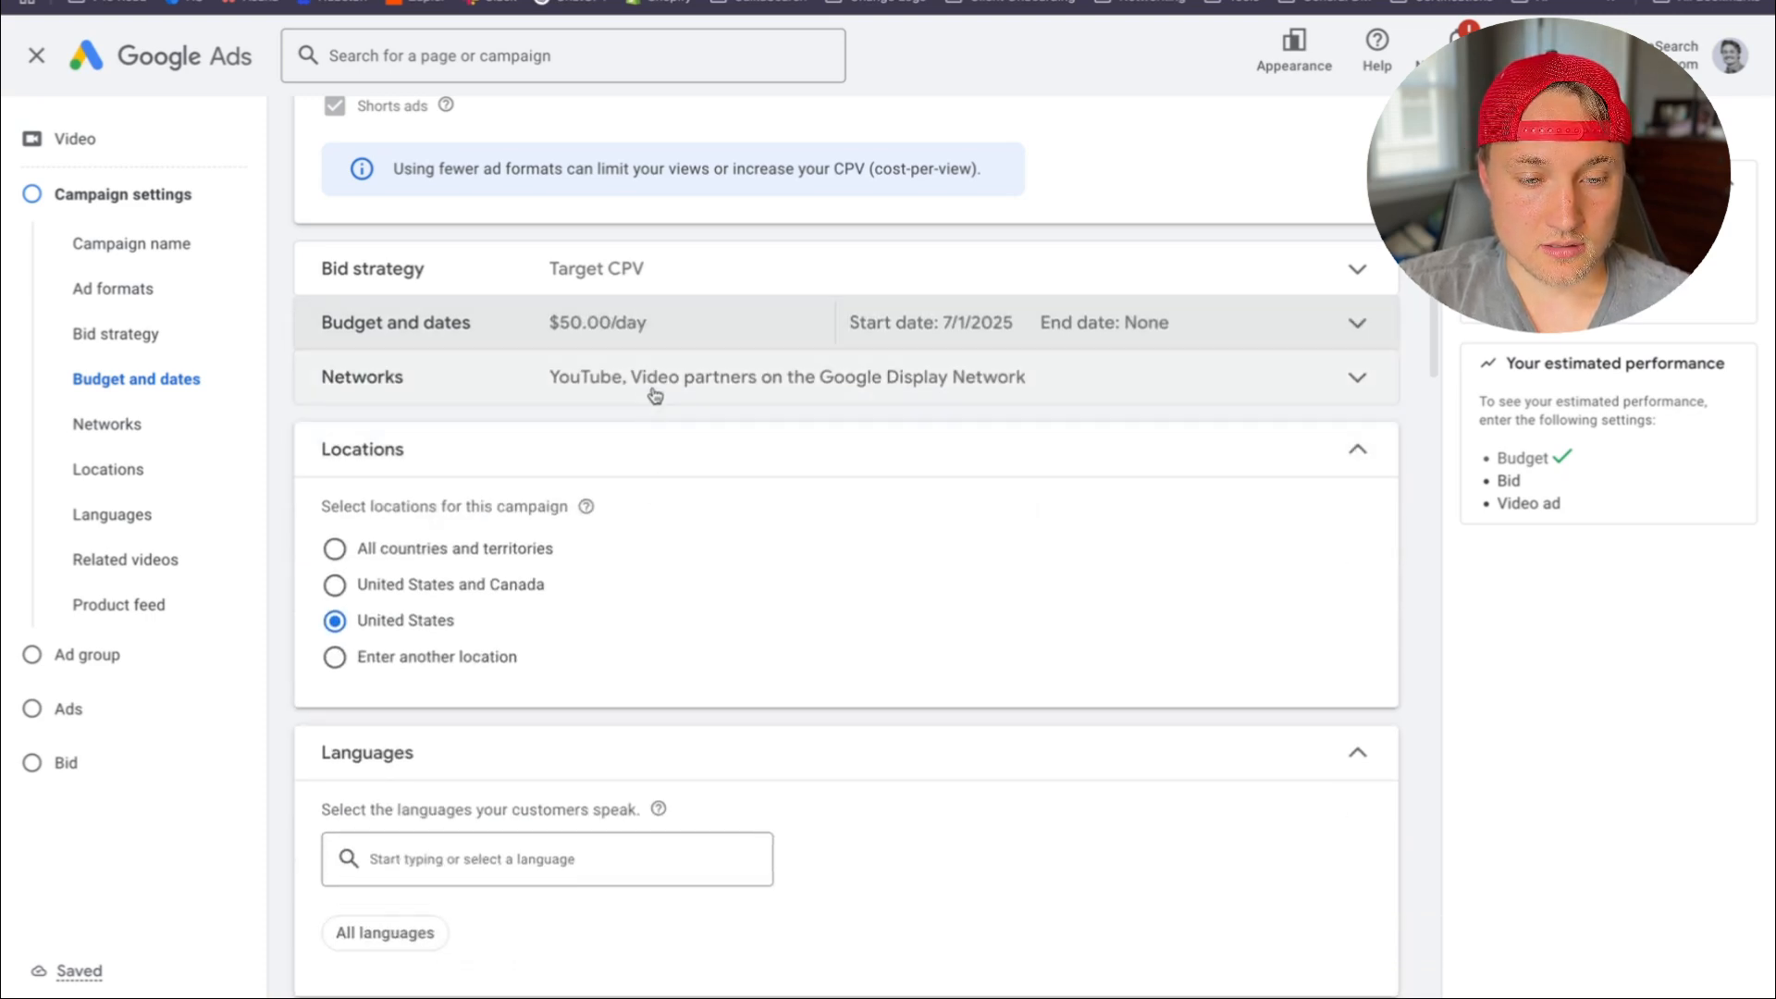
Exclude video partners on the Google Display Network from the campaign's networks
left_click(730, 394)
left_click(439, 727)
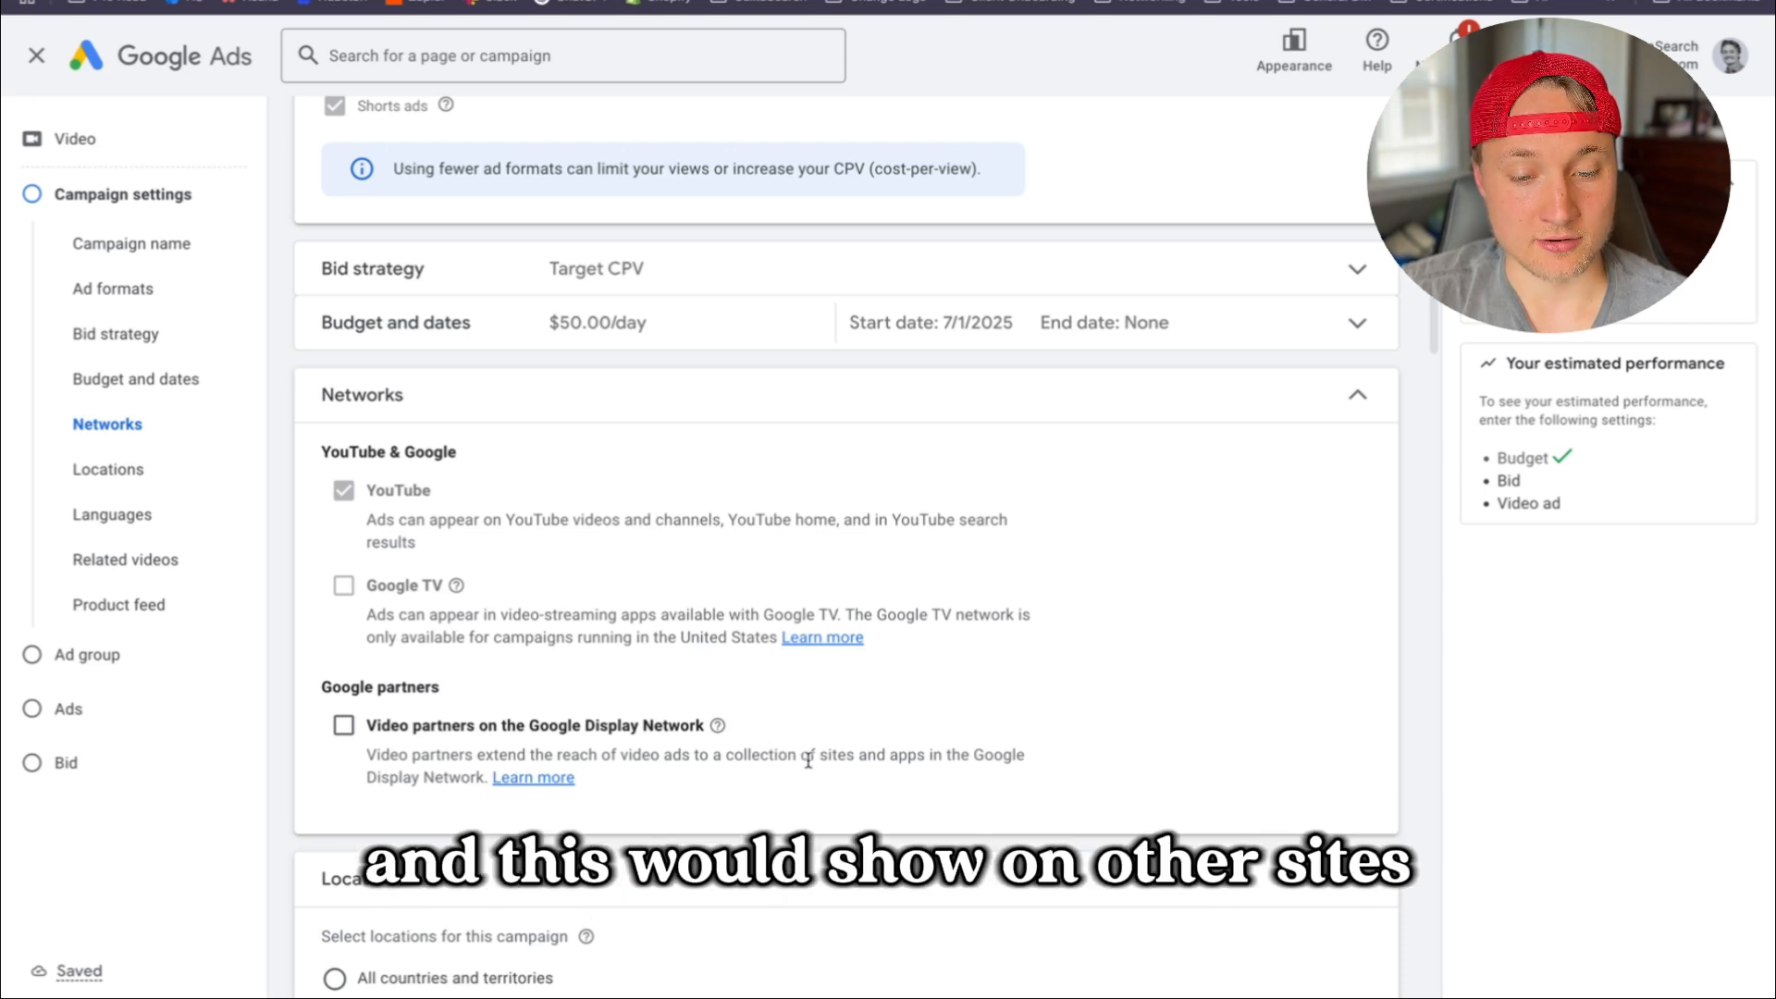
left_click_drag(819, 758, 477, 780)
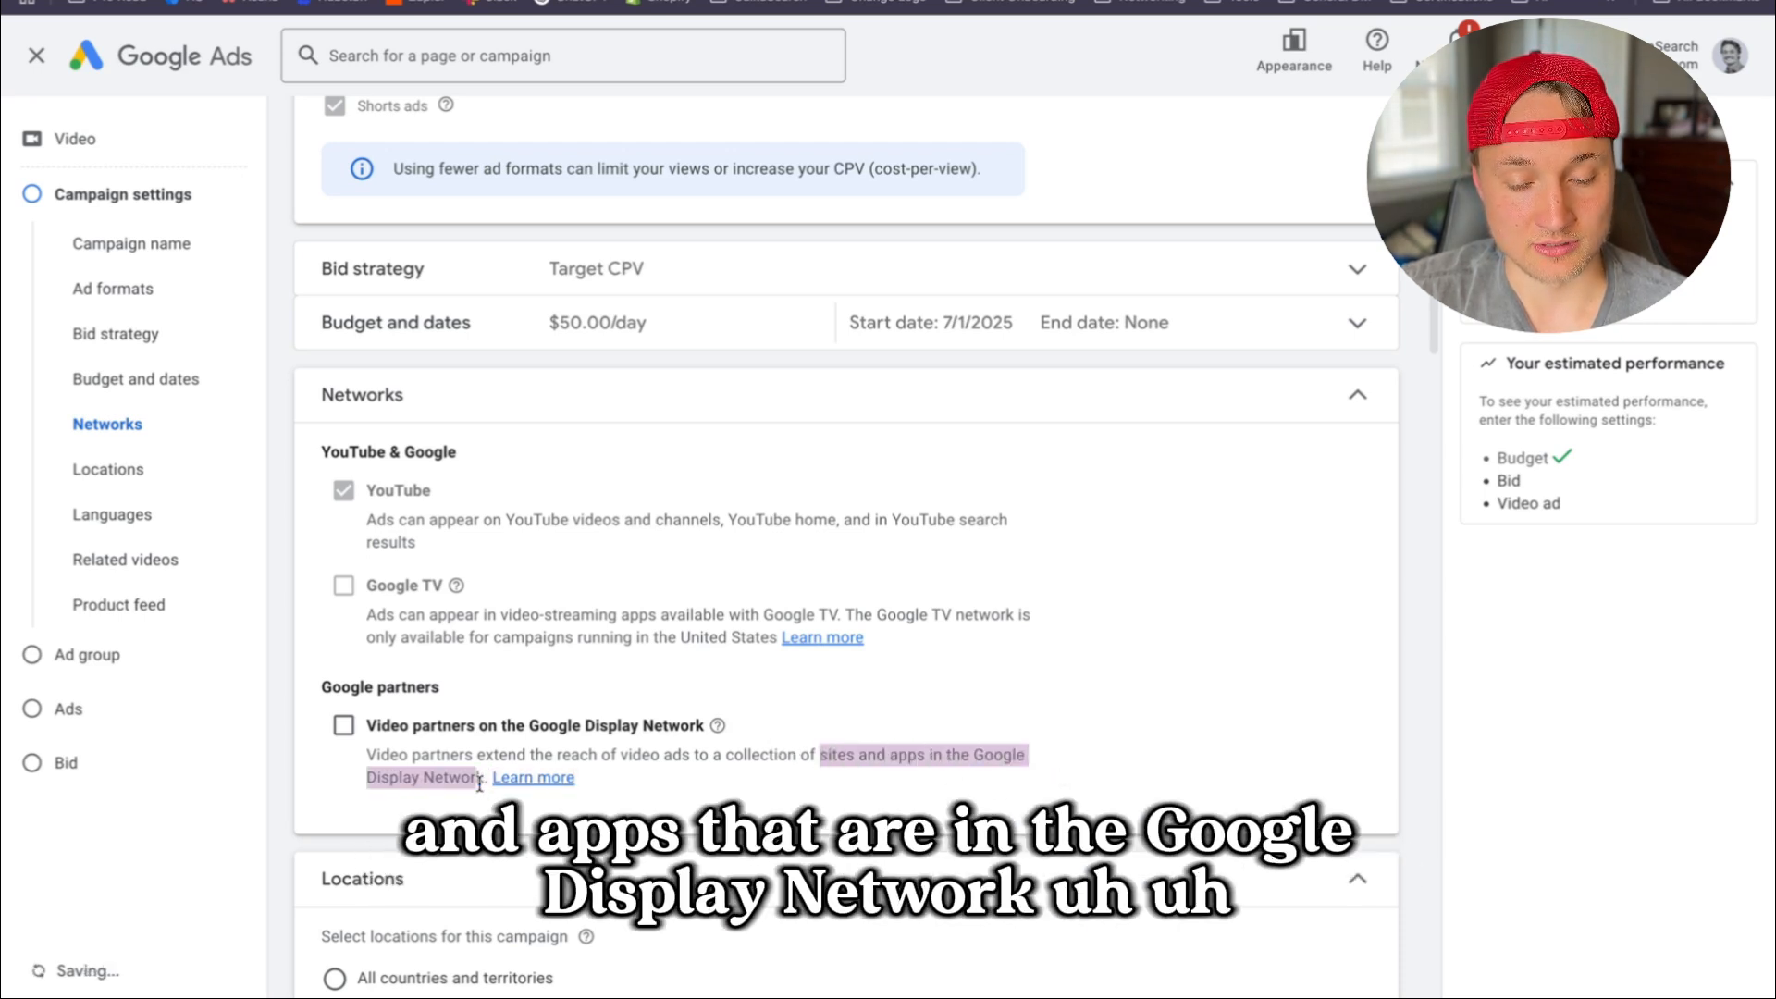
left_click(544, 392)
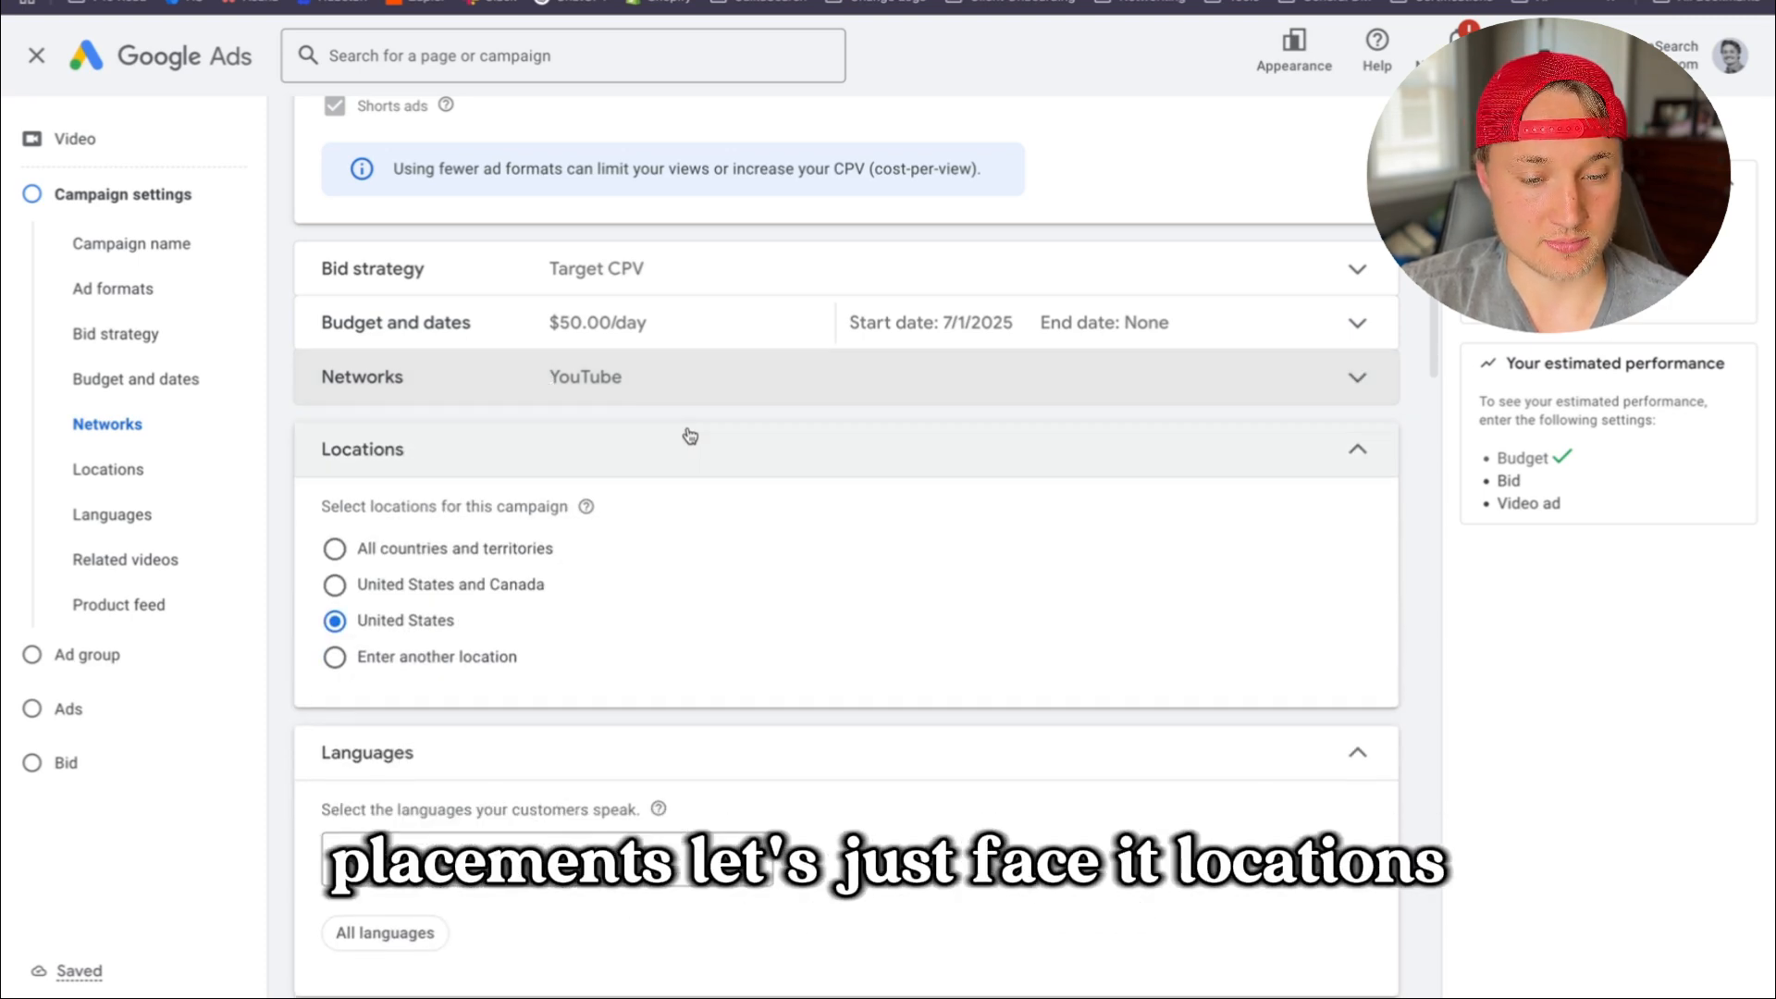
Review the campaign's location targeting and set the customers' language to English
left_click(525, 446)
left_click(527, 440)
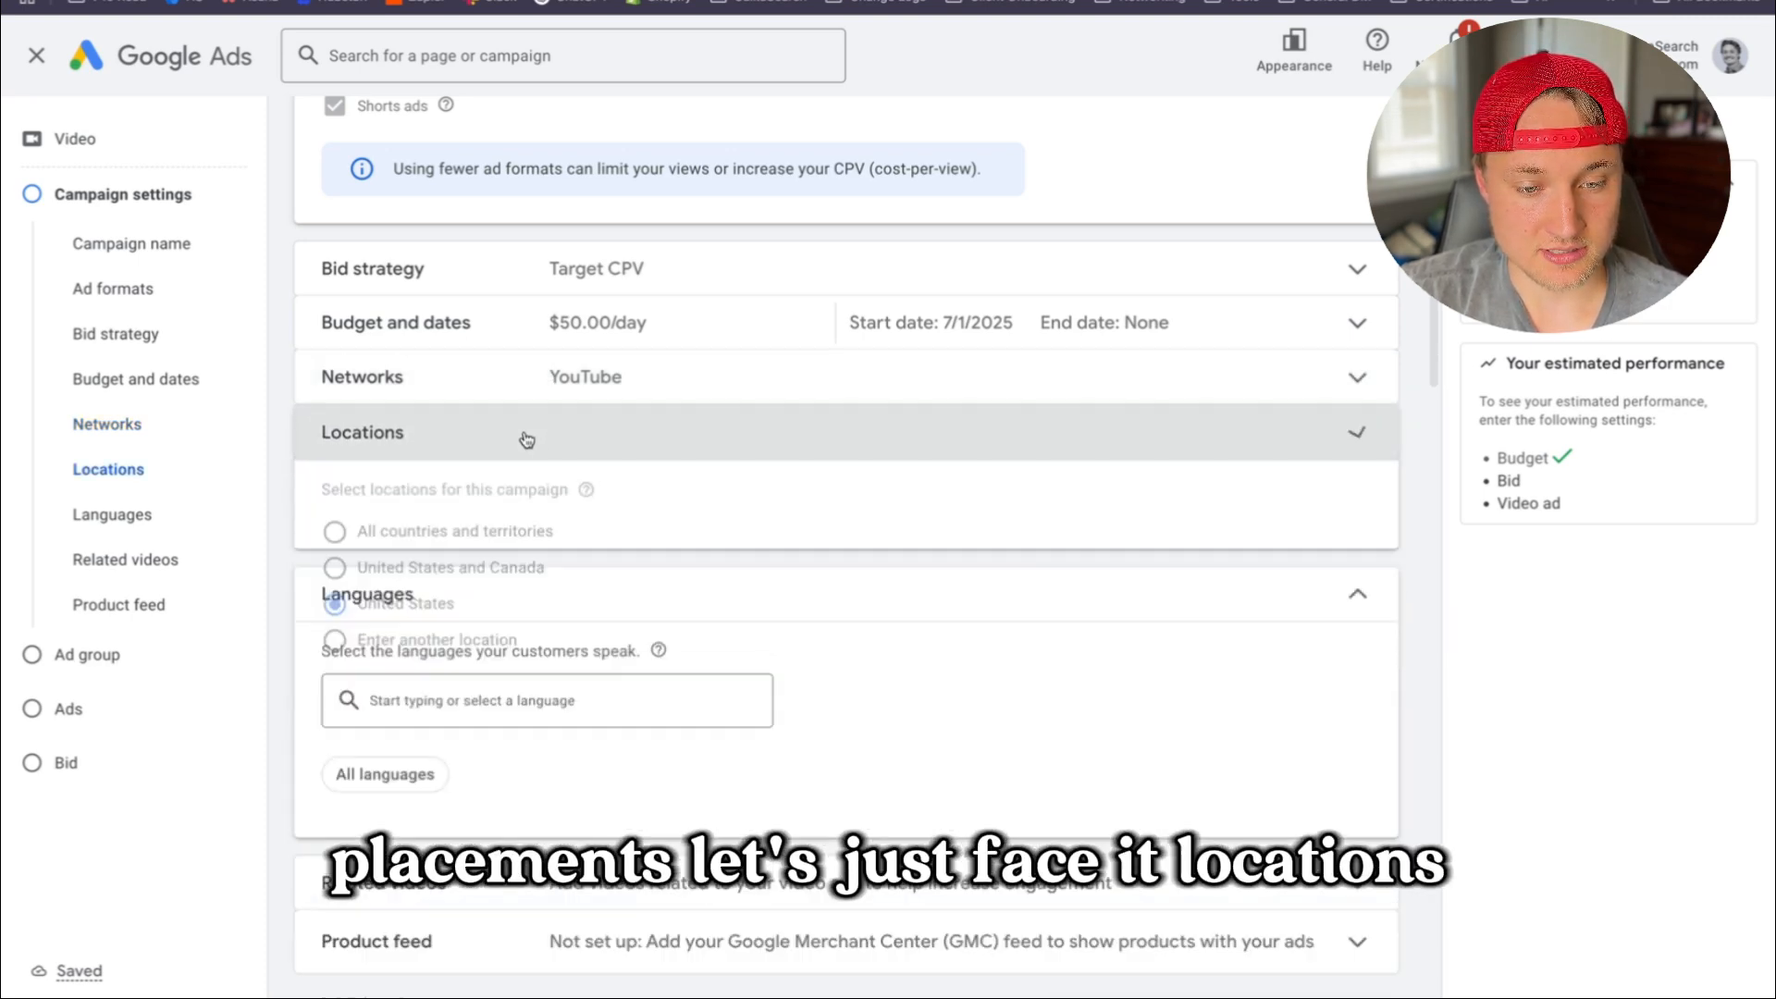
left_click(620, 438)
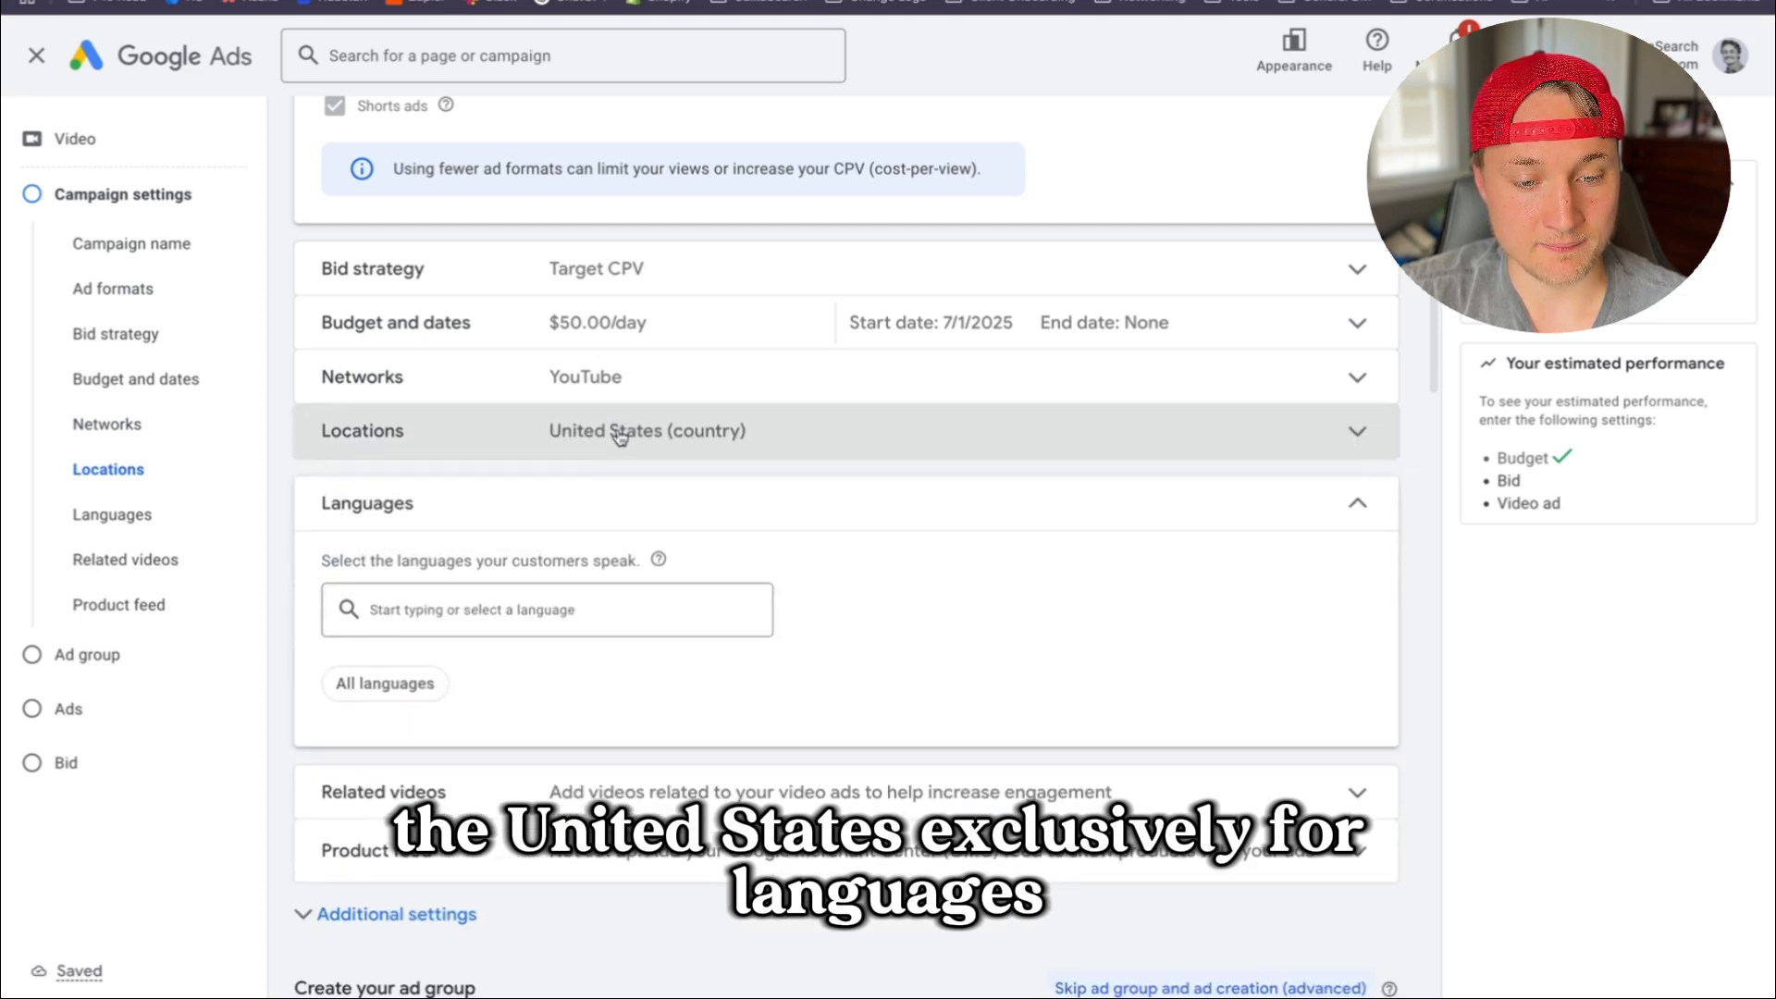
left_click(467, 612)
type("engli")
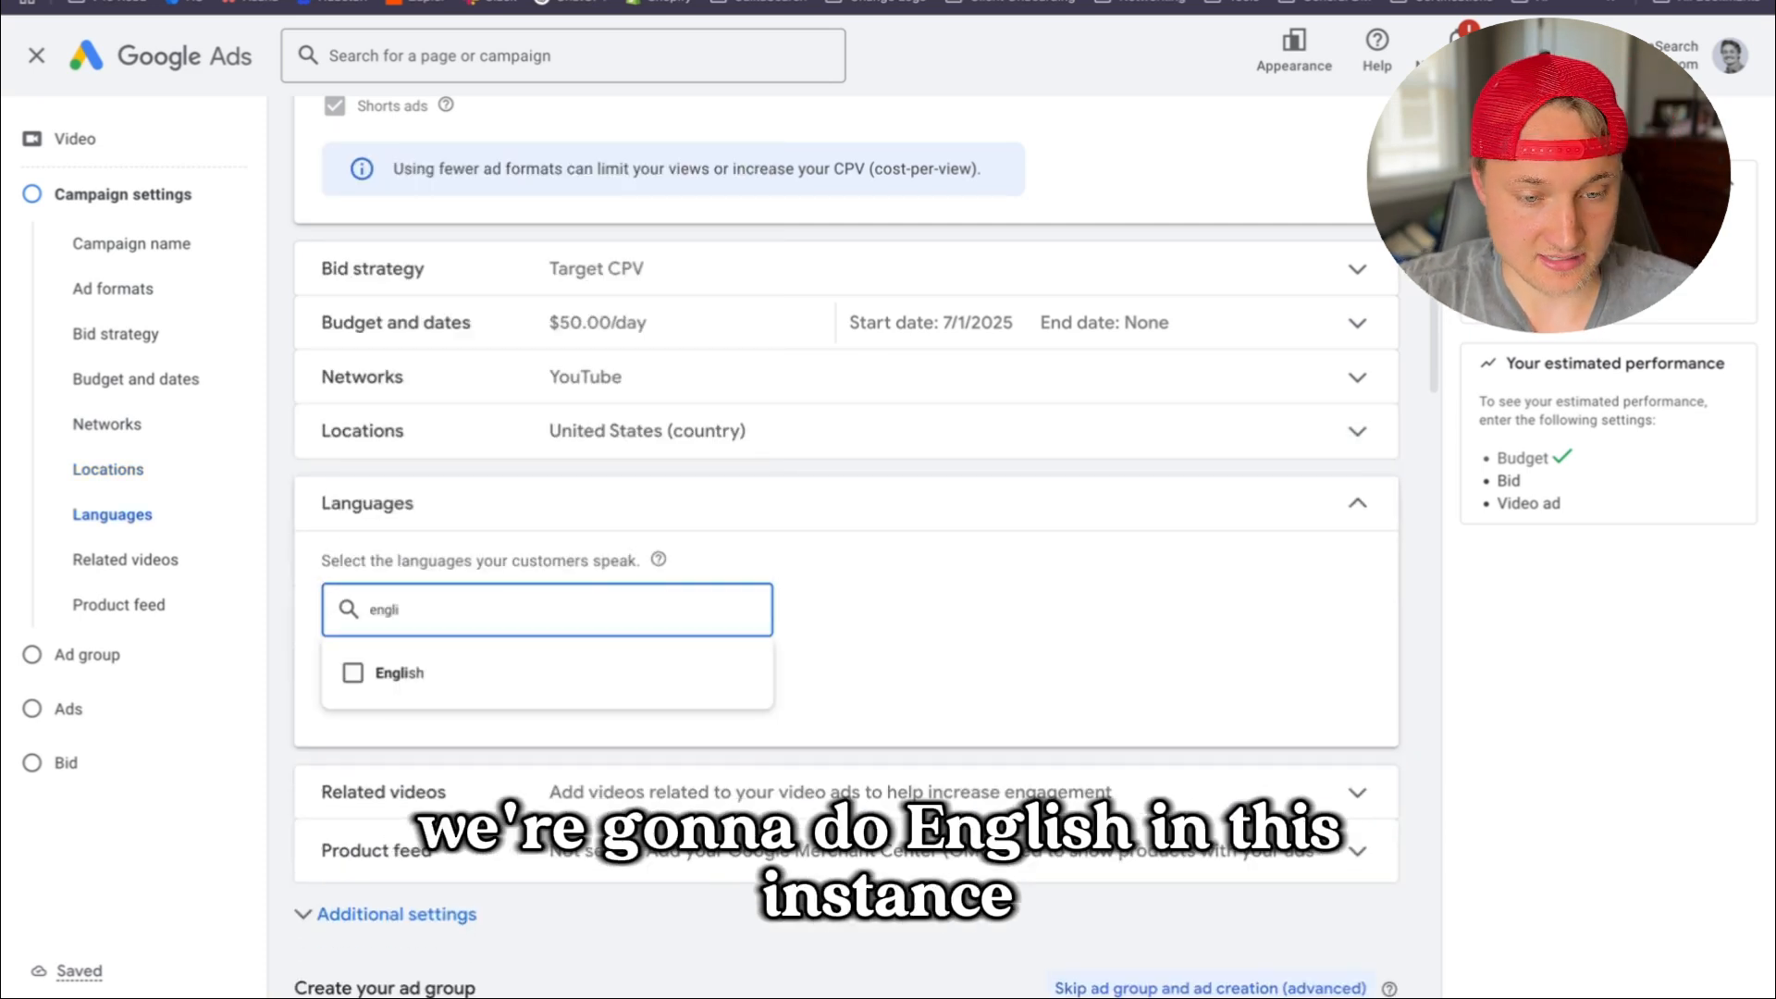
left_click(435, 662)
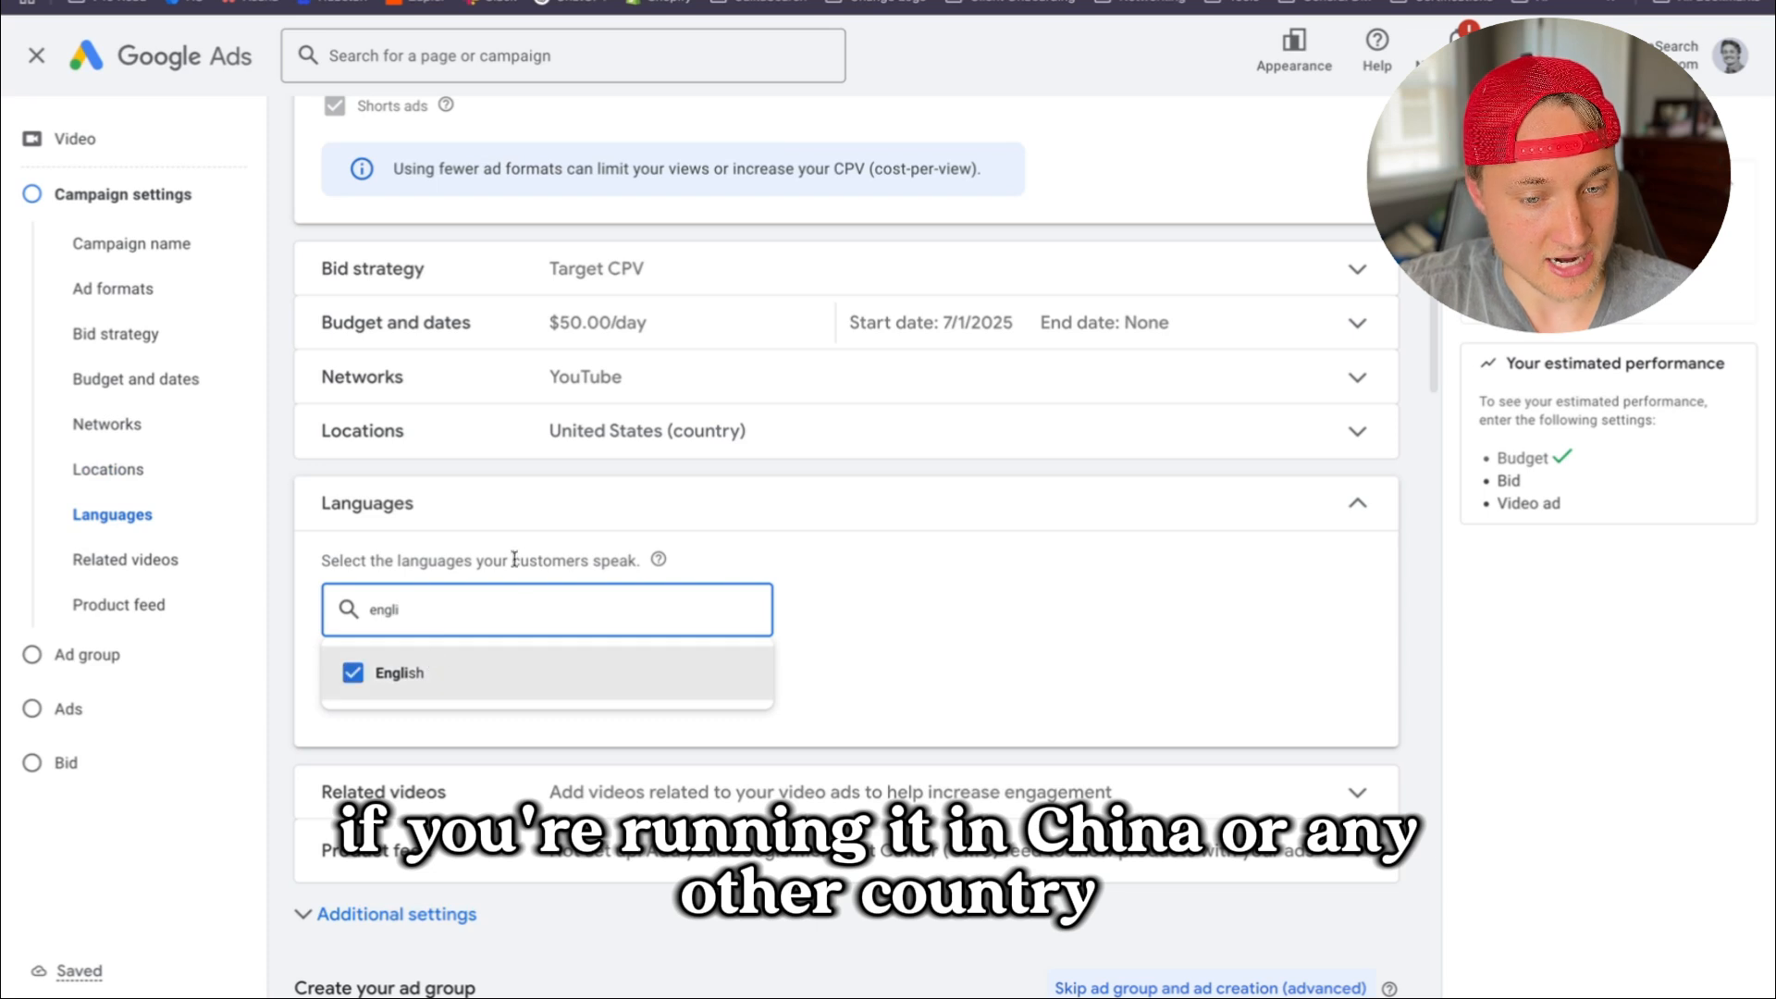
left_click(532, 512)
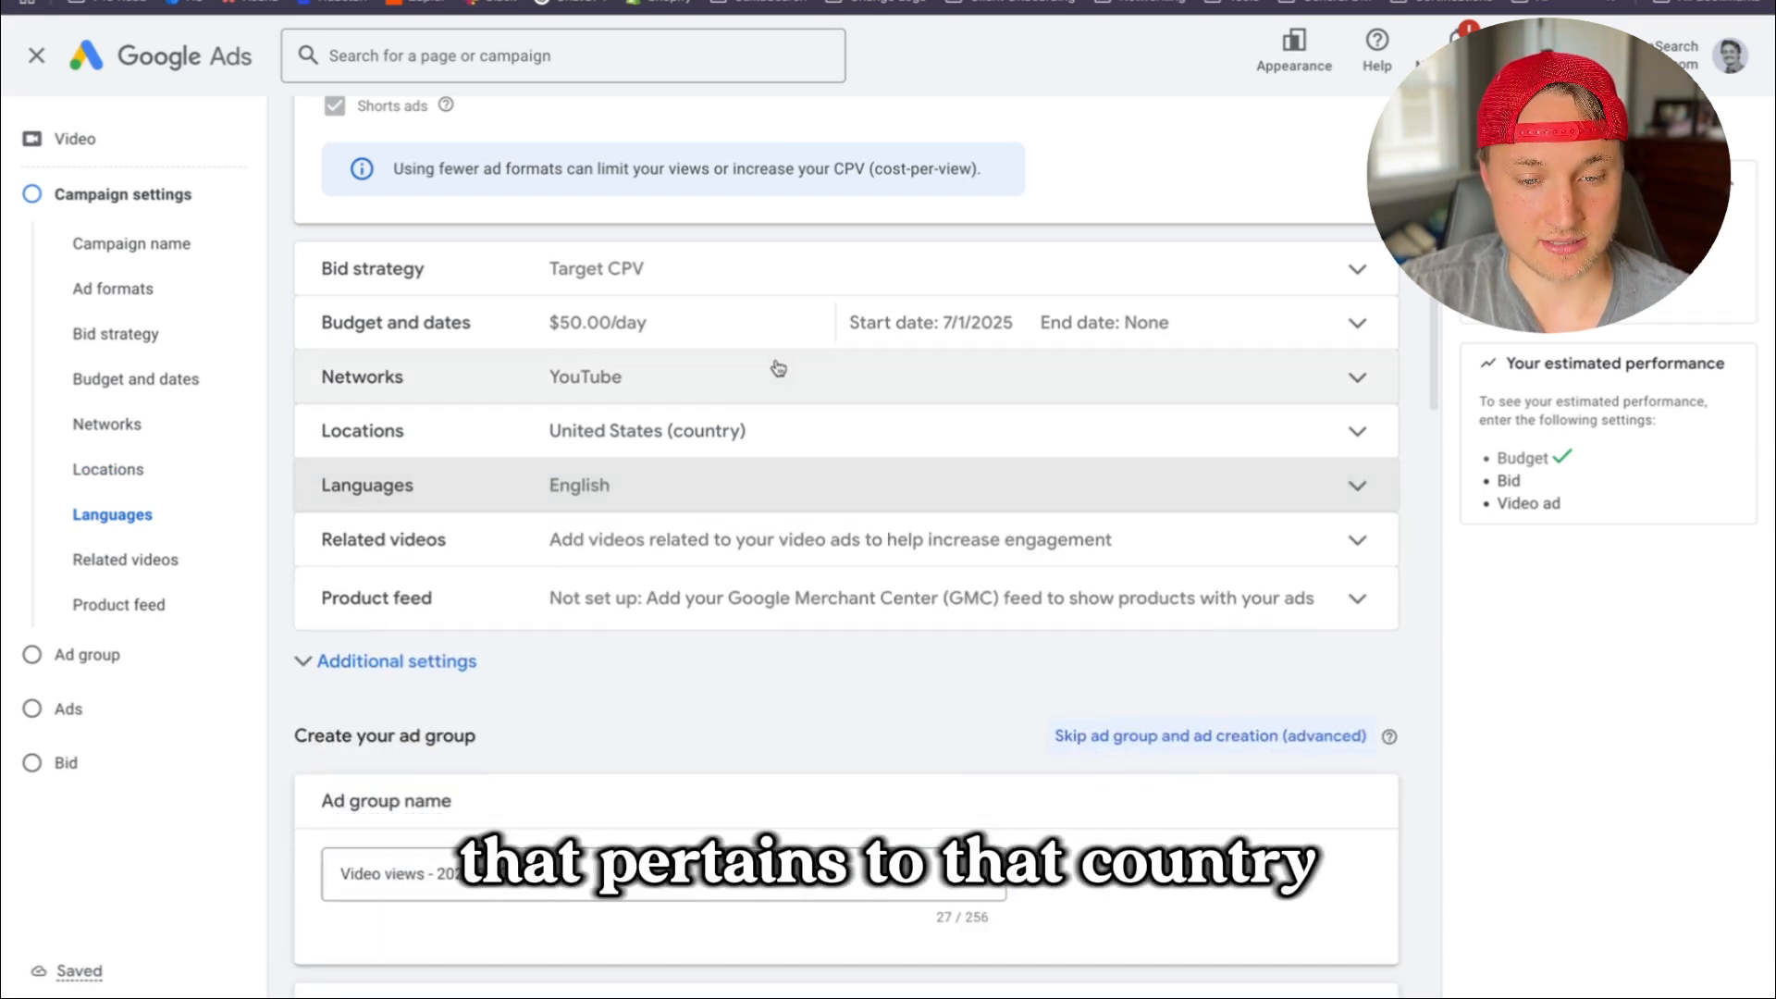
Add "How To Make LOTS of Money With Your Tractor" as the first related video, using its copied YouTube URL
left_click(778, 561)
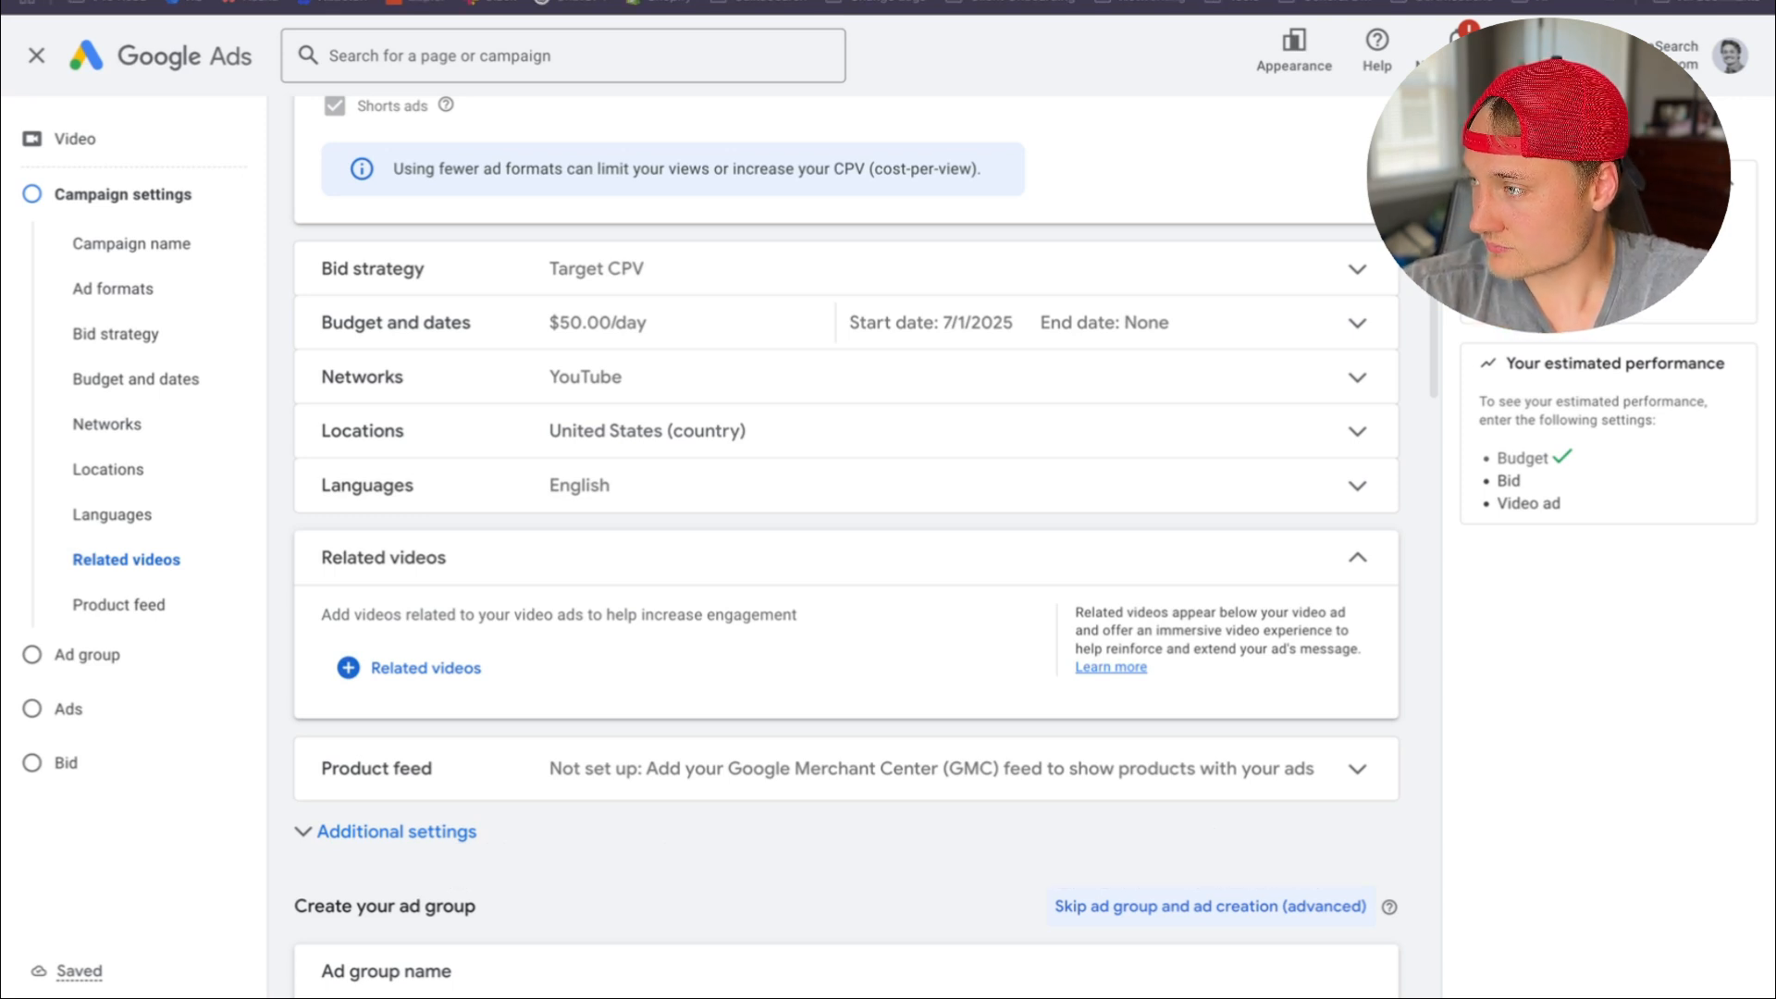
left_click(415, 664)
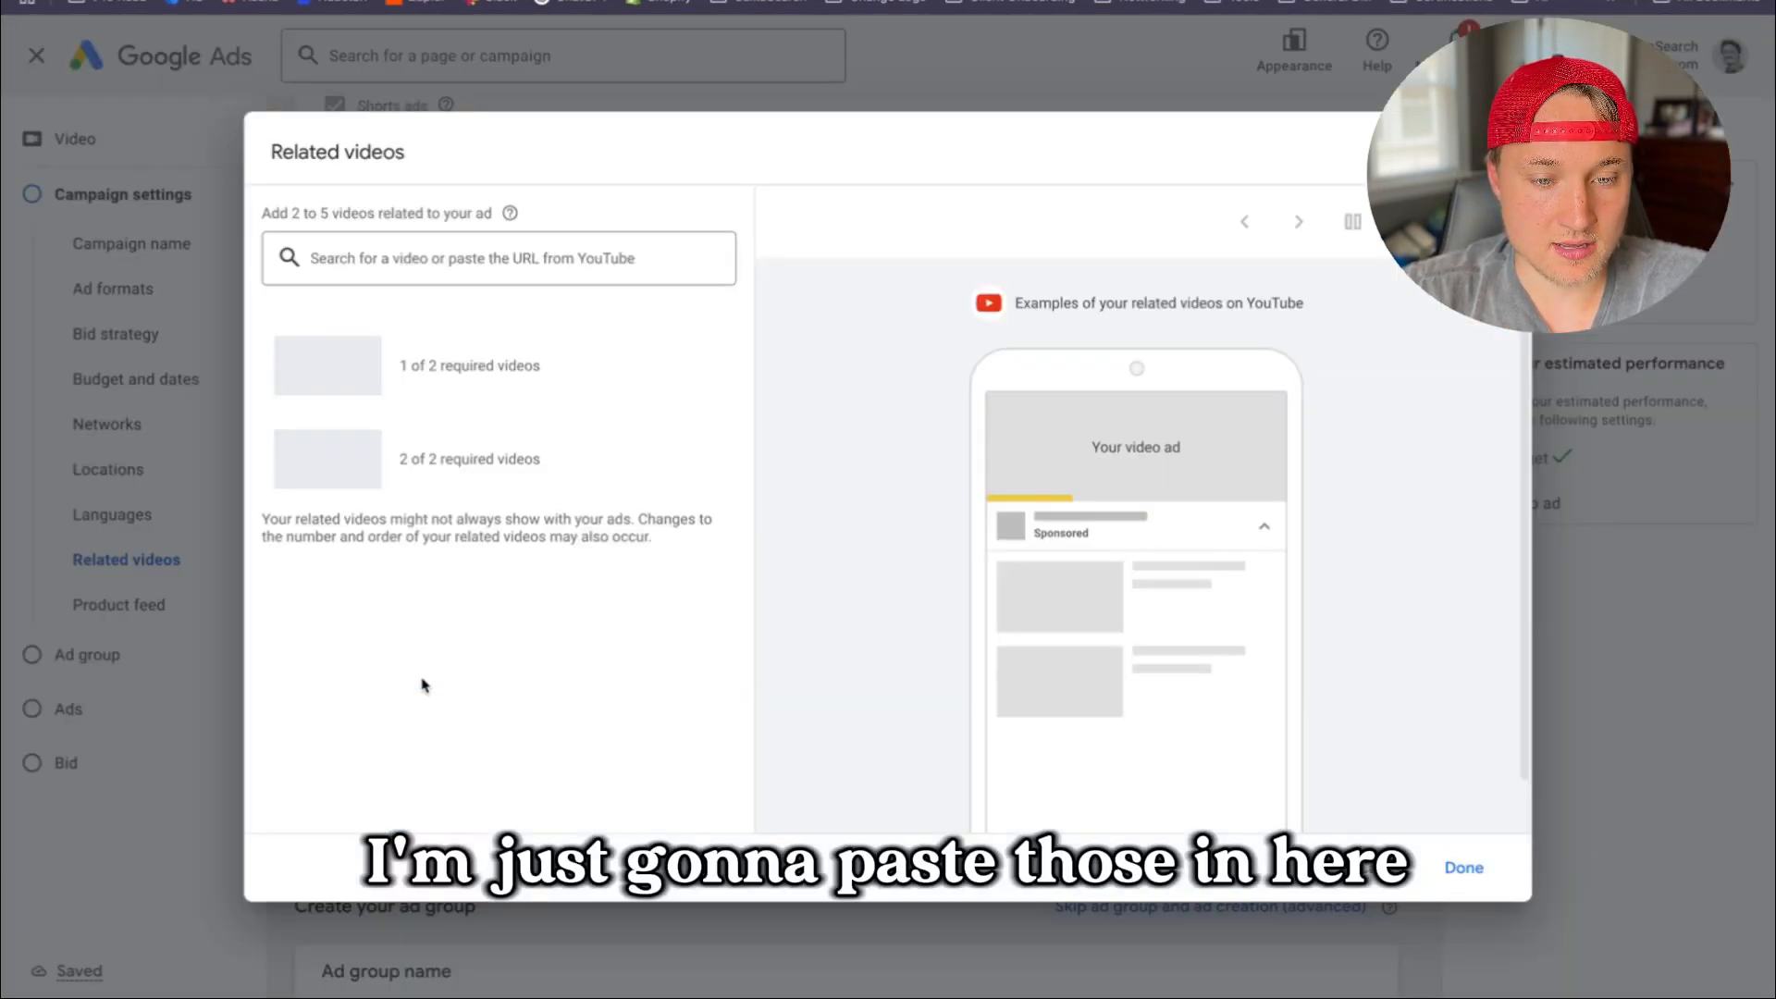
left_click(387, 237)
key("ctrl+v")
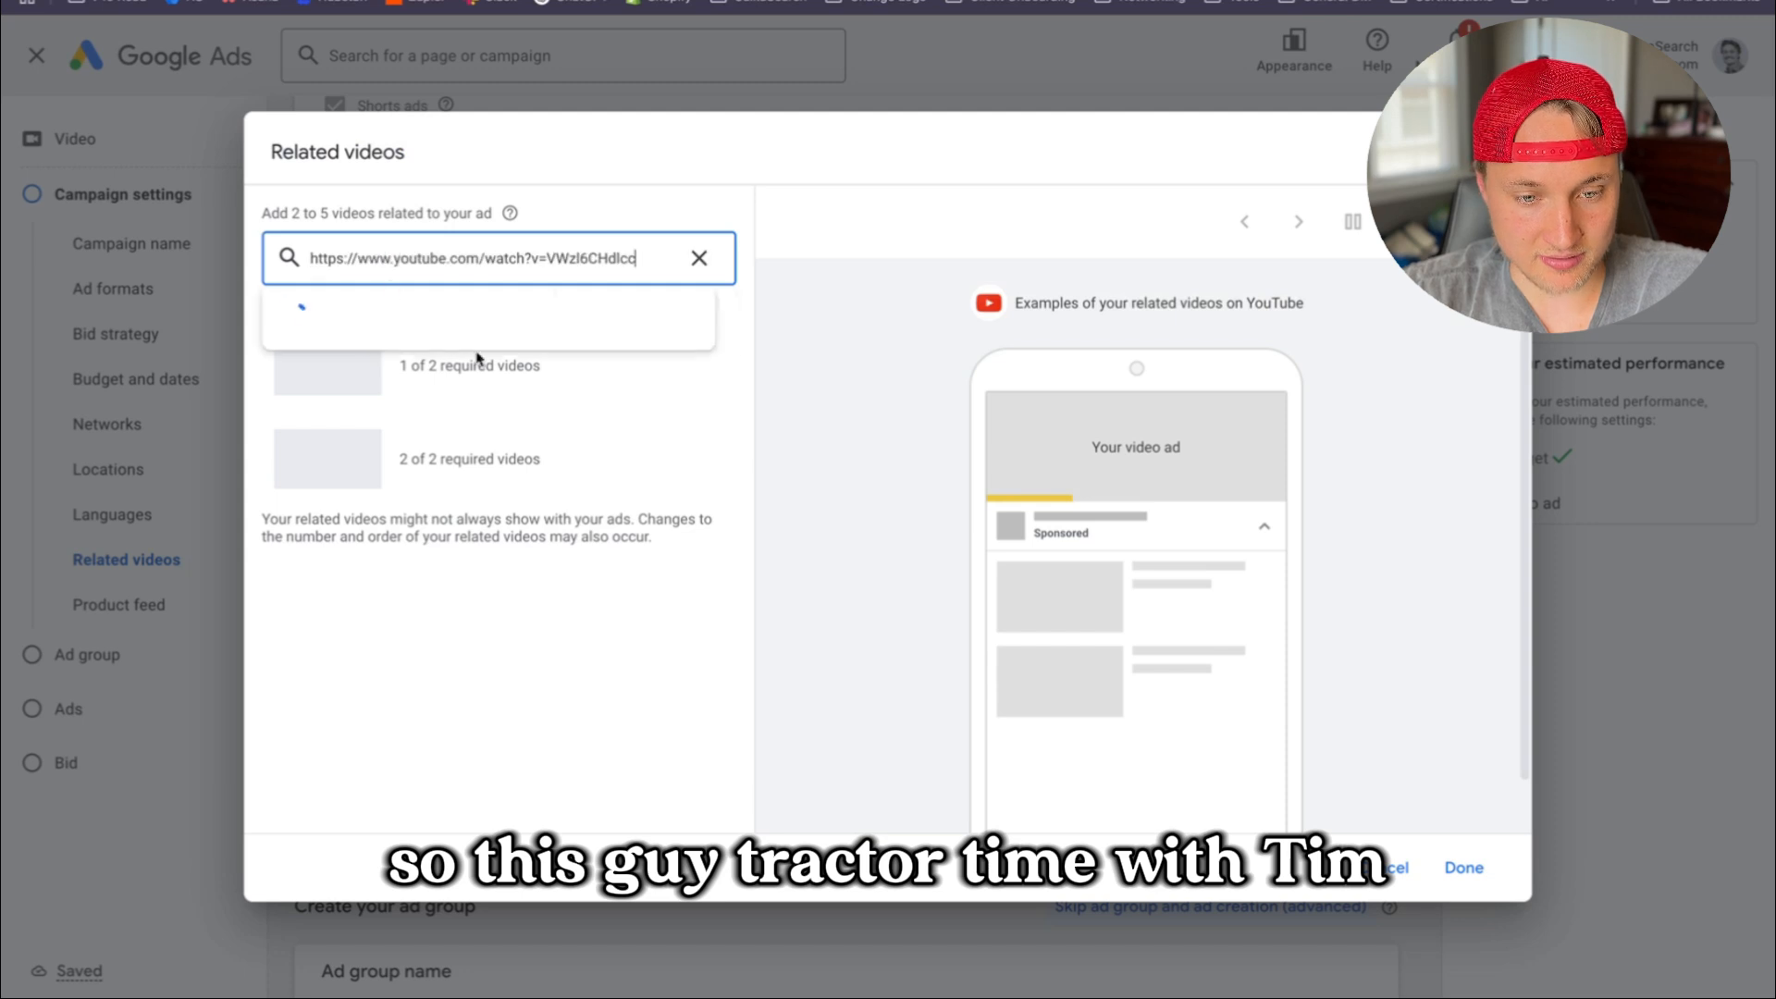
left_click(476, 349)
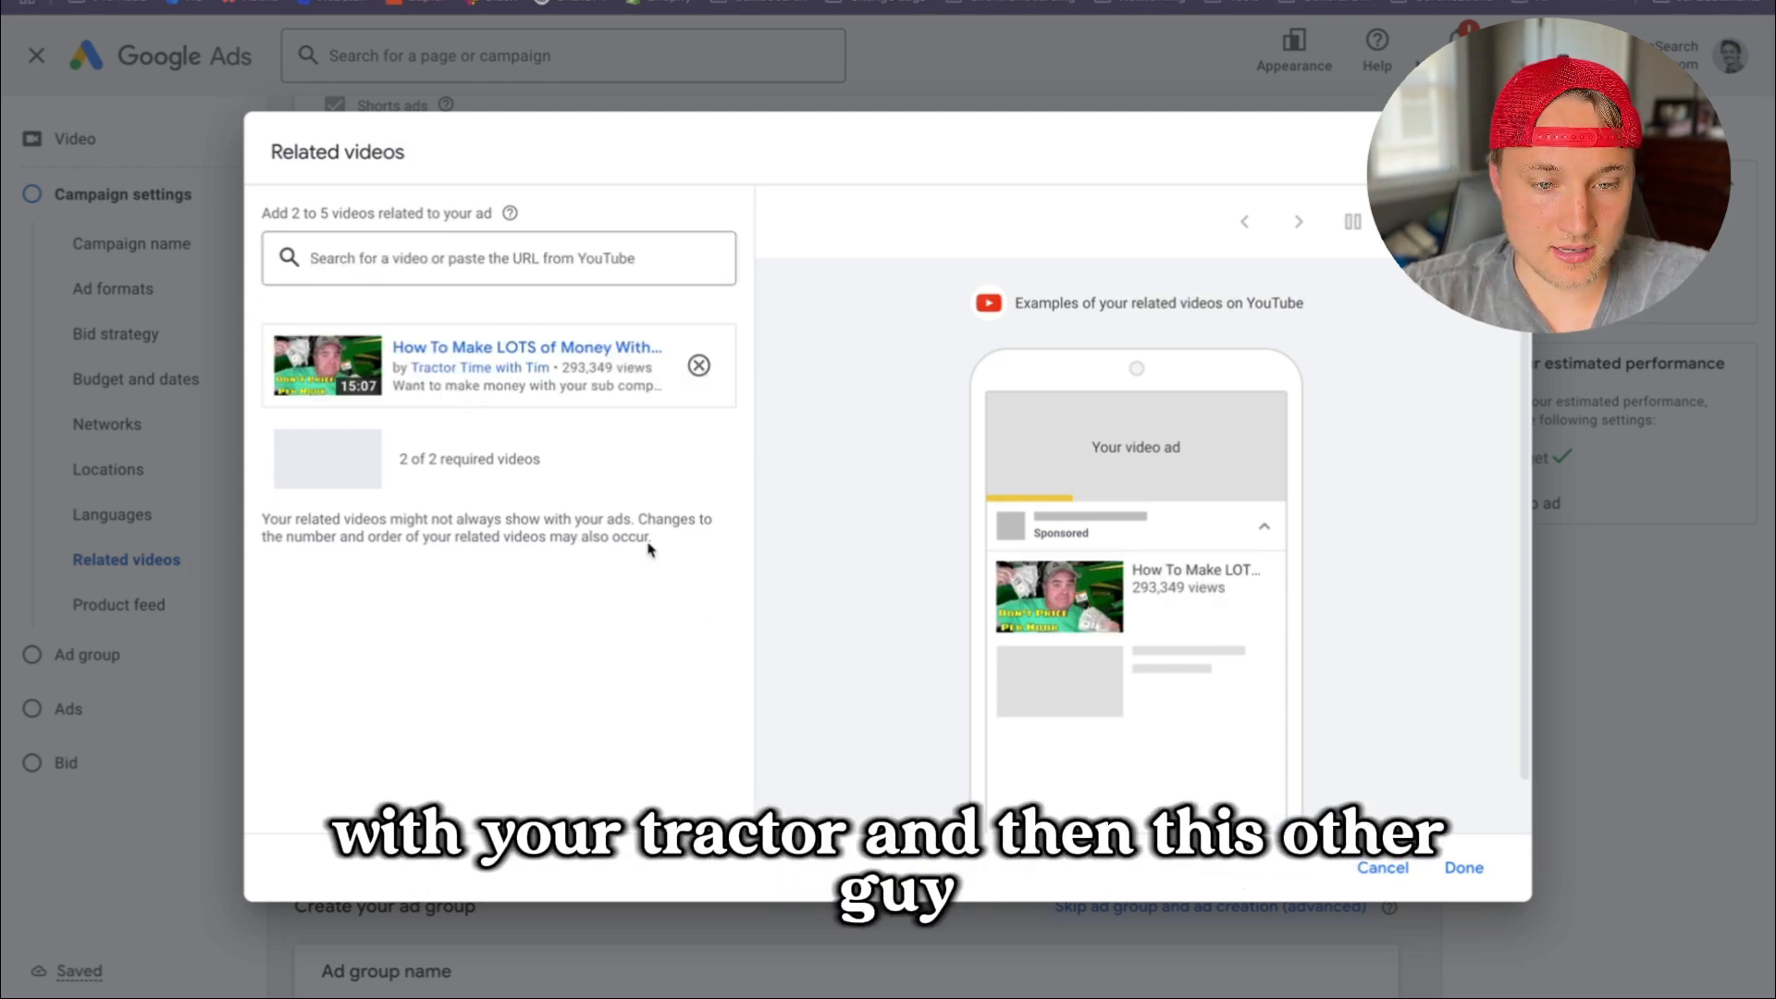
Add "10 NEW TRACTOR PRODUCTS (3 PROTOTYPES)" as the second related video by its URL and confirm the selection
left_click(434, 253)
key("ctrl+v")
left_click(555, 337)
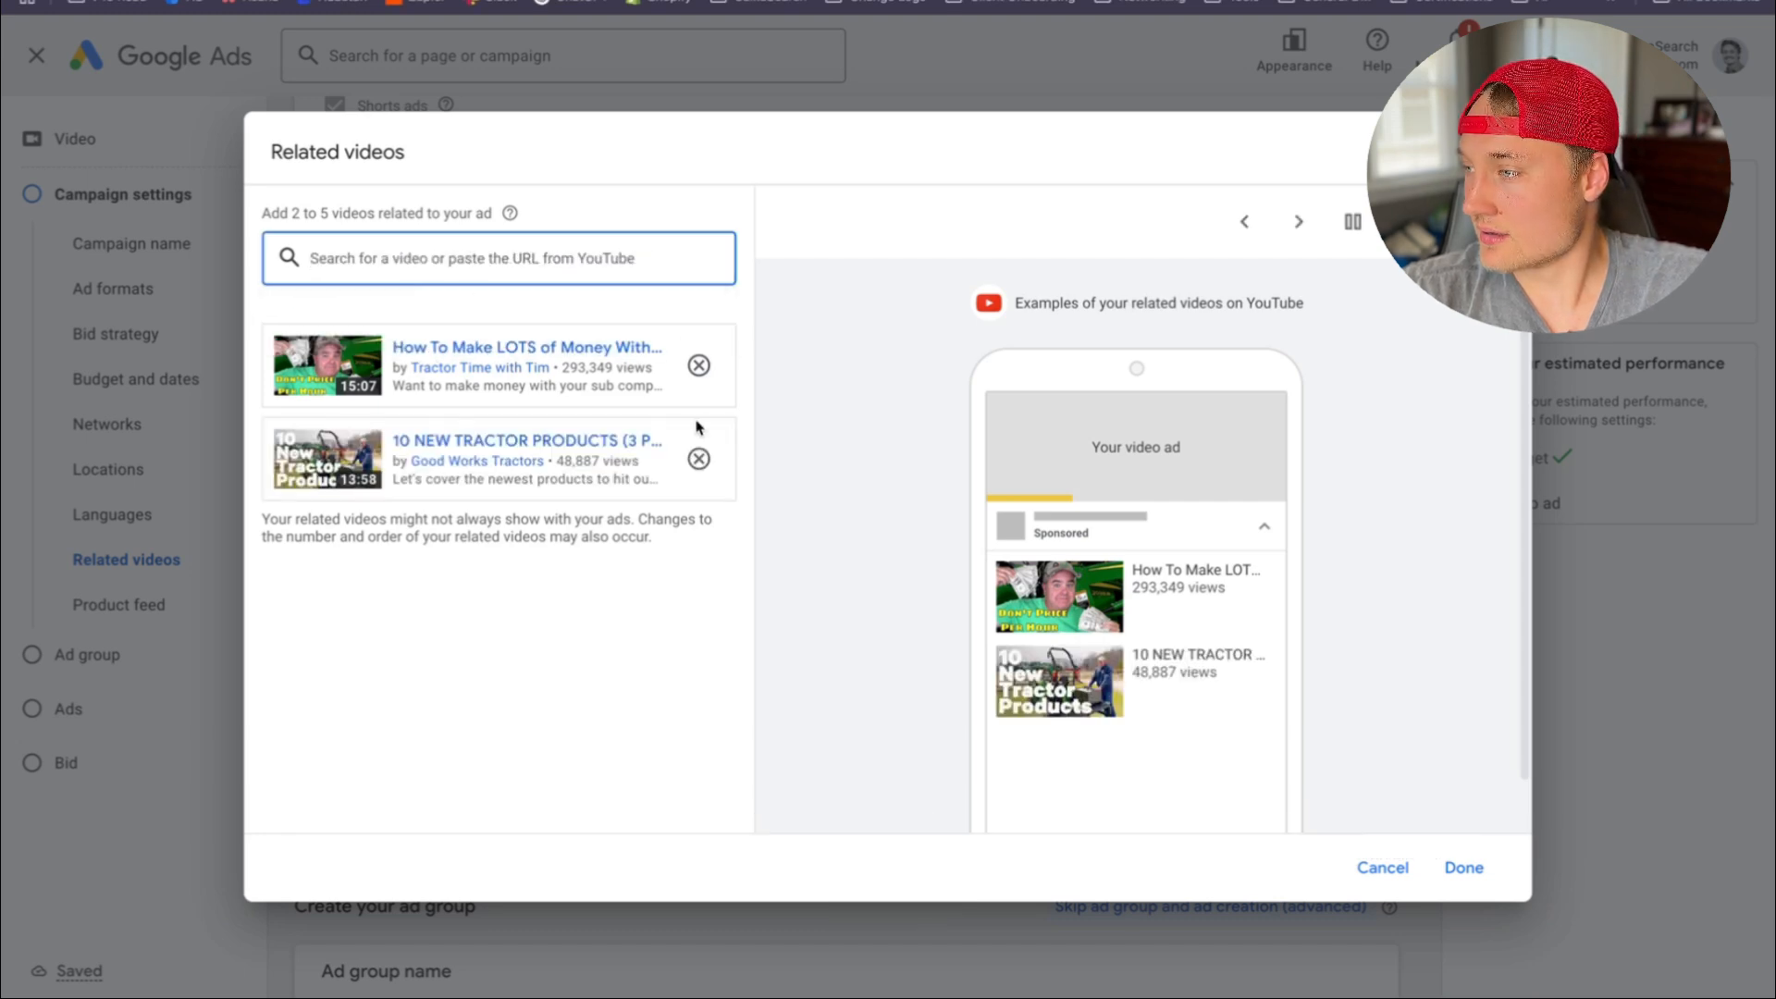
left_click(1465, 867)
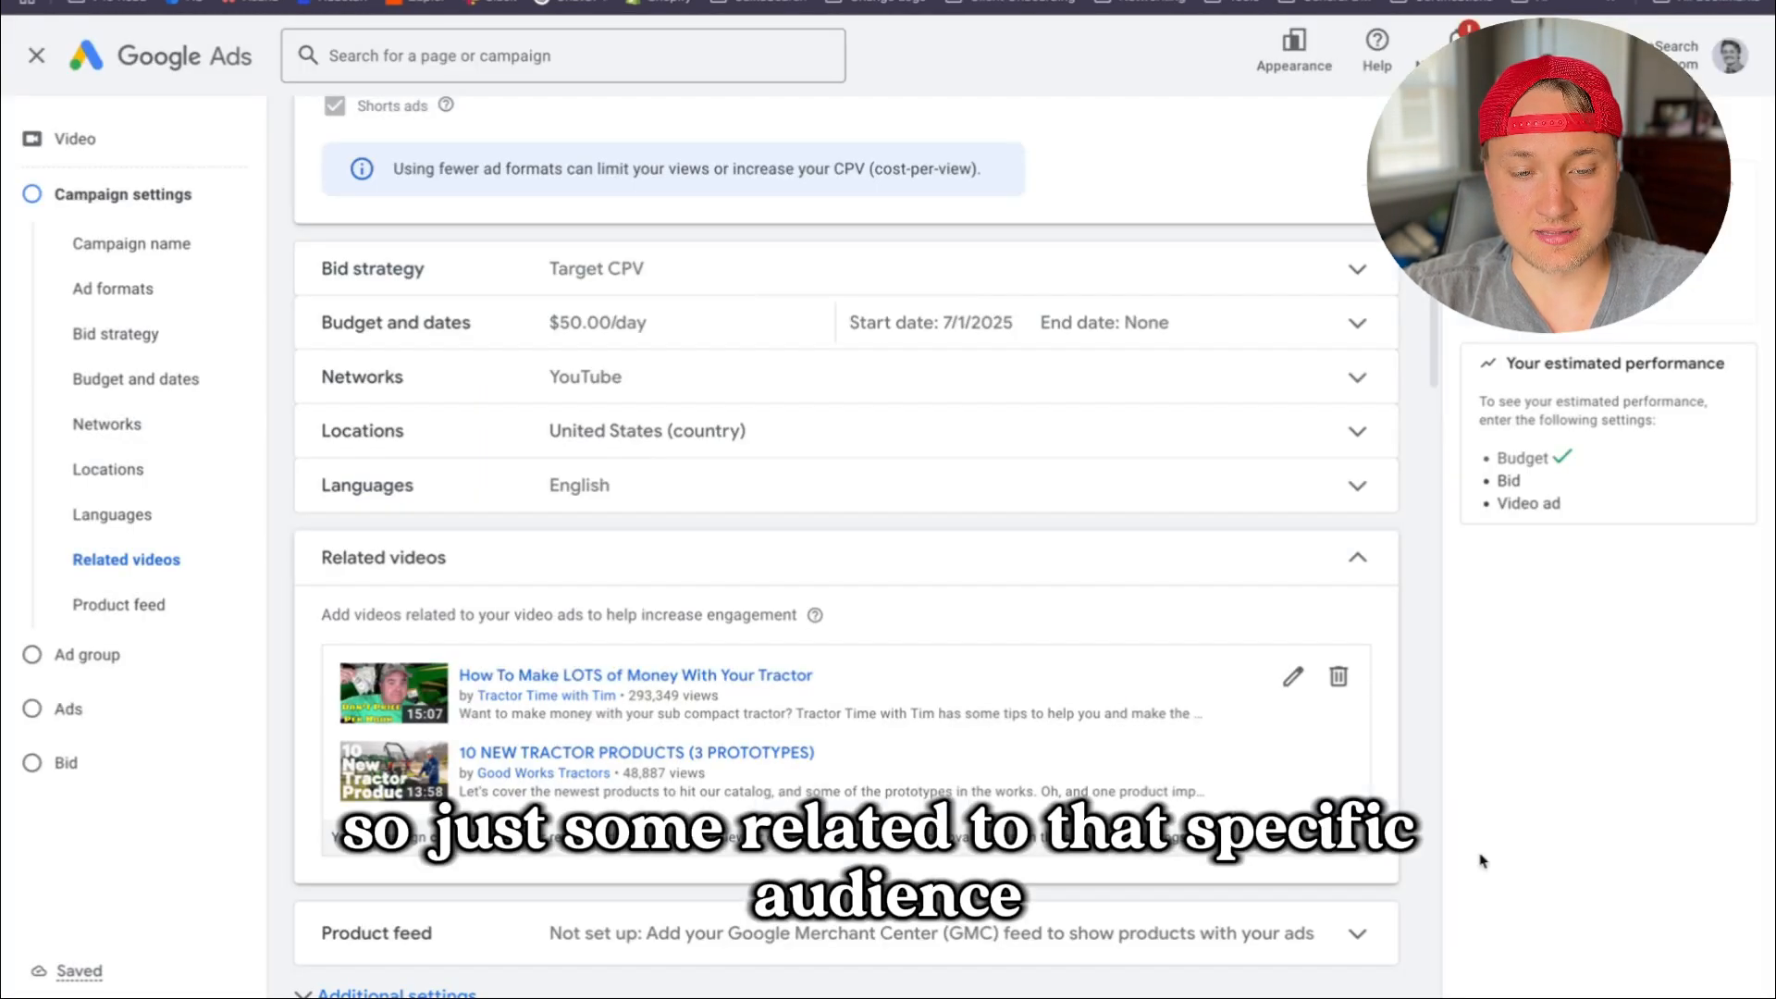
left_click(941, 583)
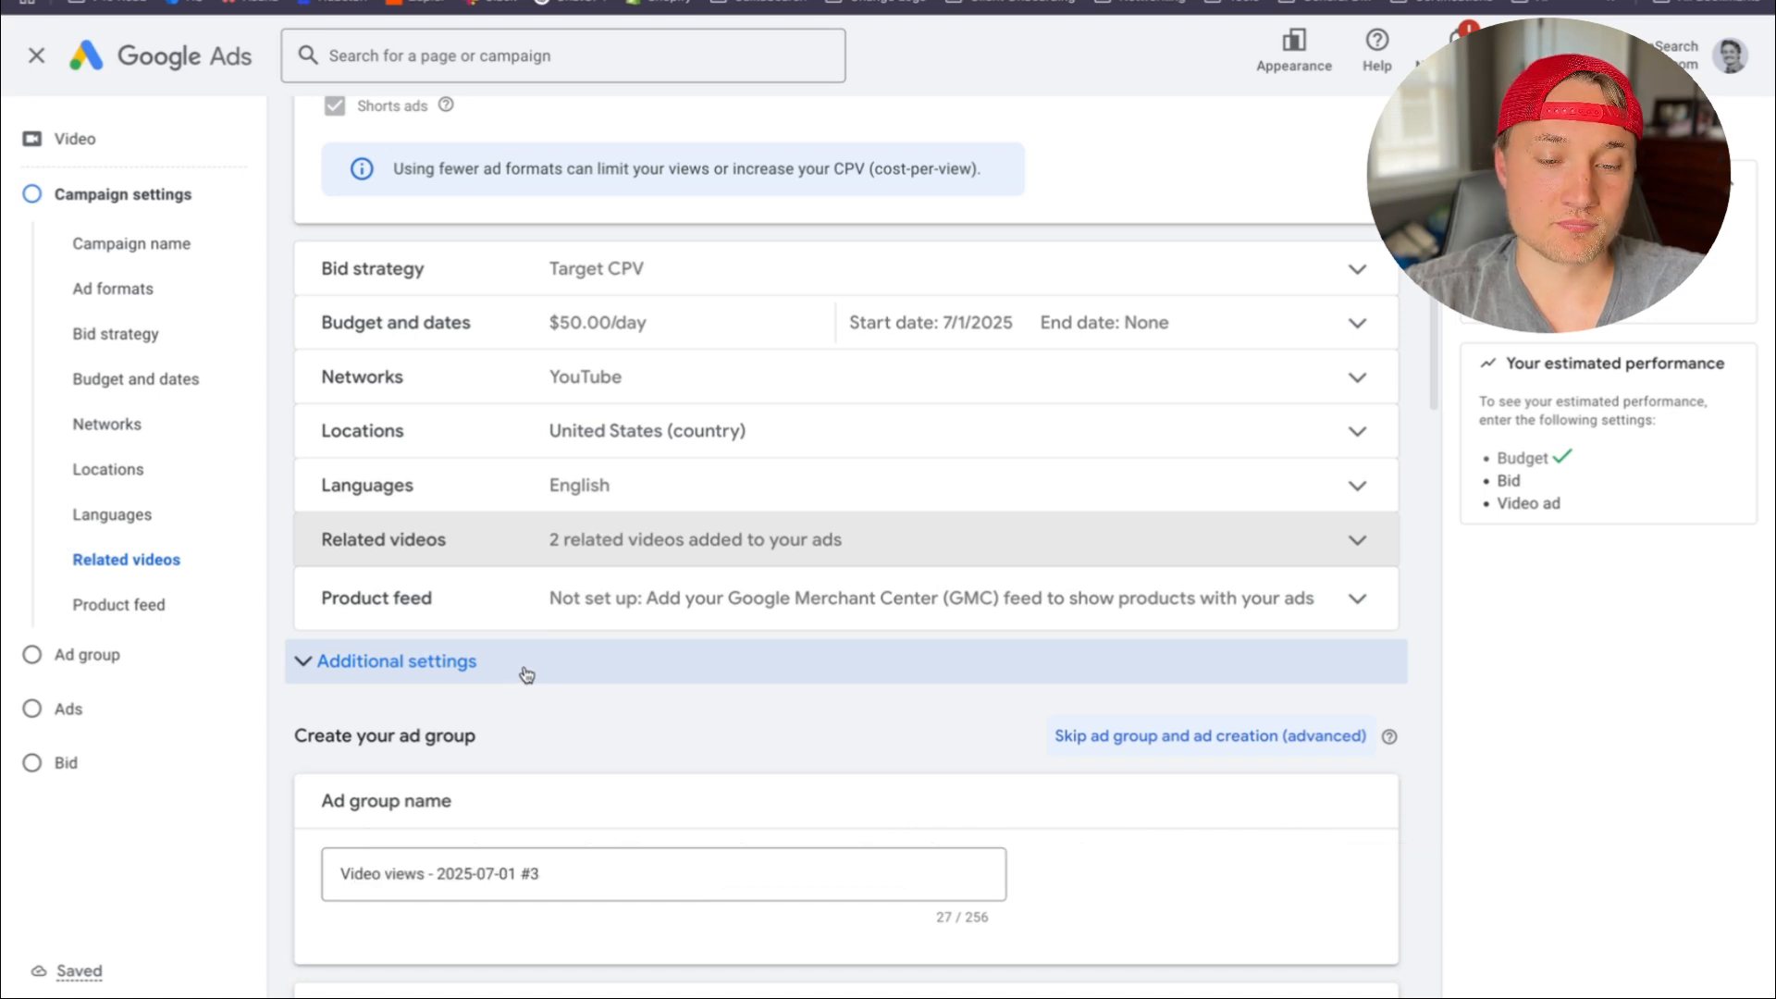
Enable the Google Merchant Center product feed so that products show with the ads
left_click(575, 616)
left_click(687, 612)
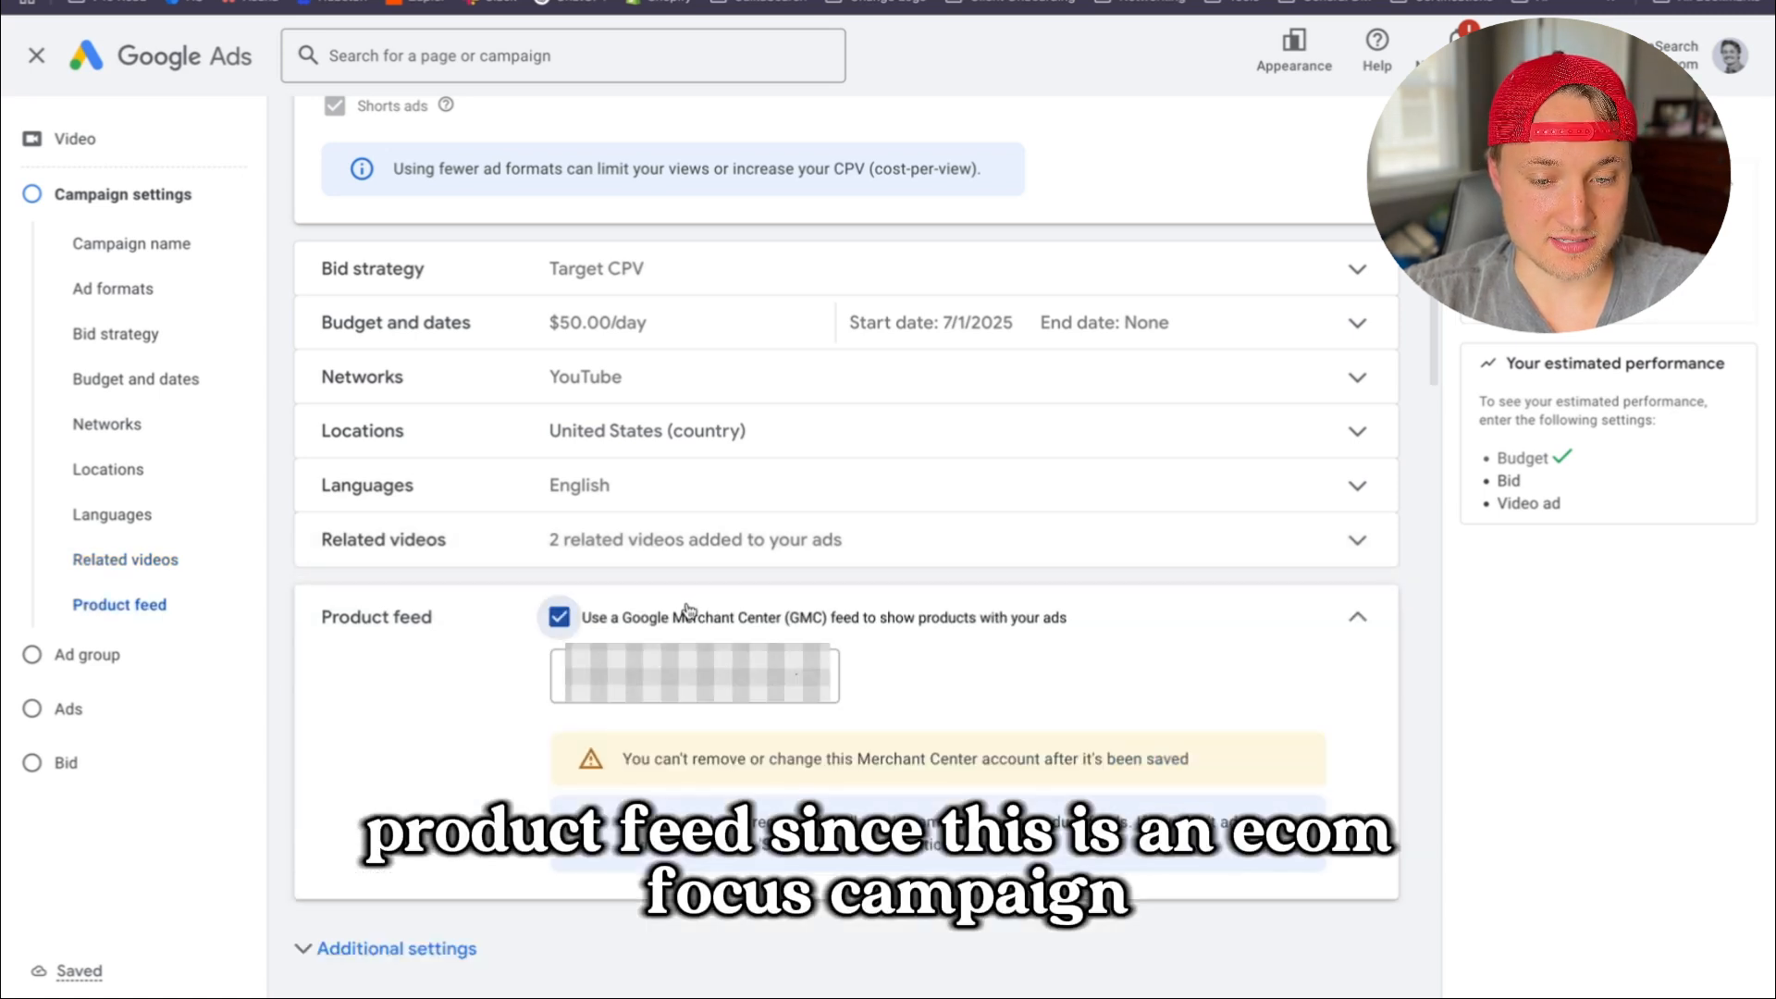
left_click(688, 611)
left_click(812, 615)
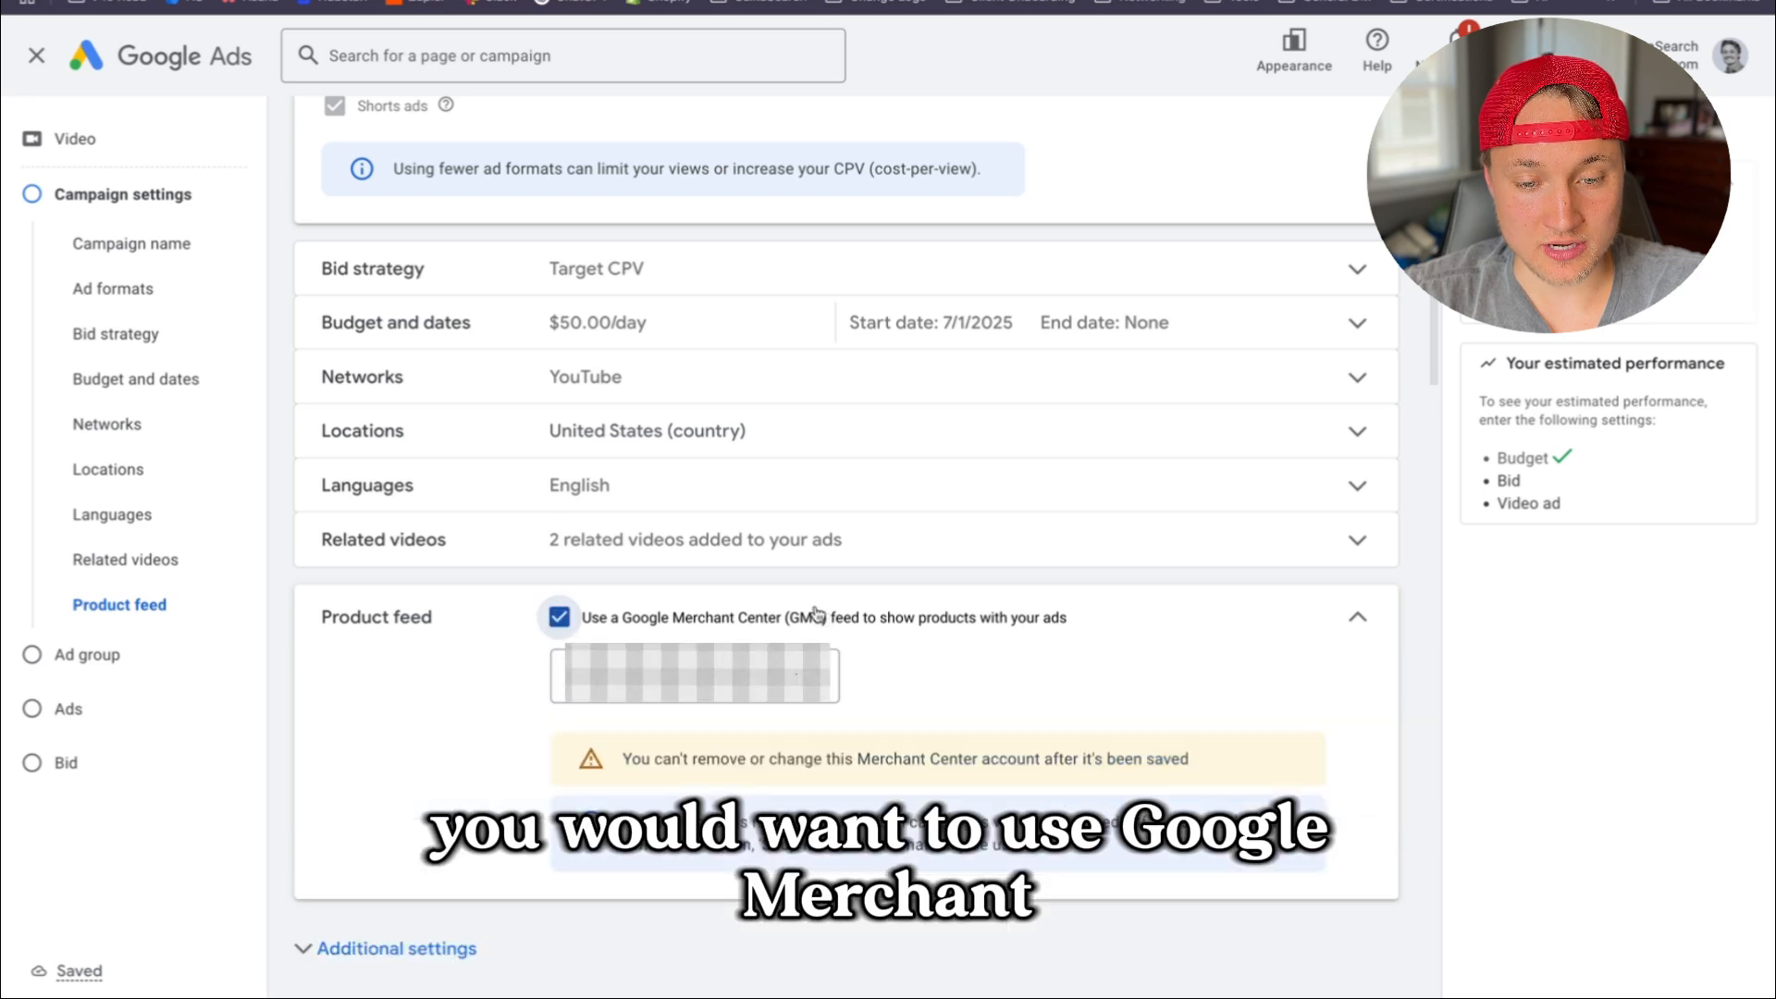
left_click(1353, 620)
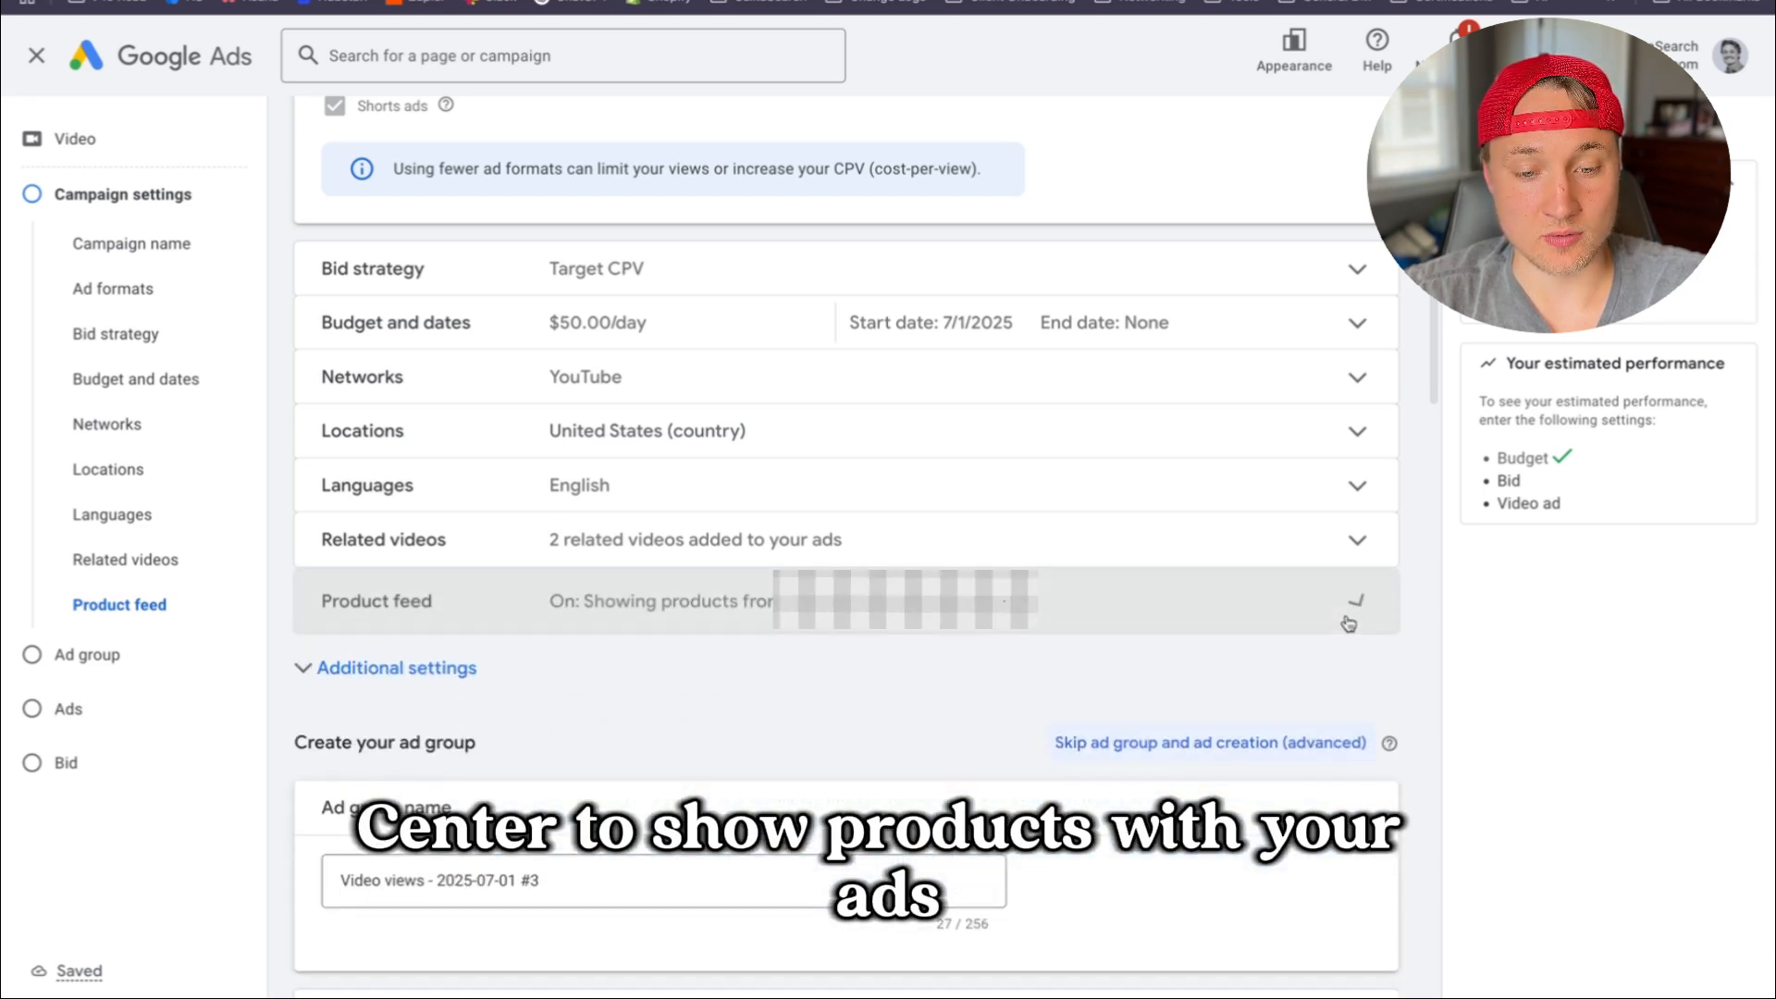
Switch the additional device settings to specific targeting and exclude TV screens
left_click(603, 680)
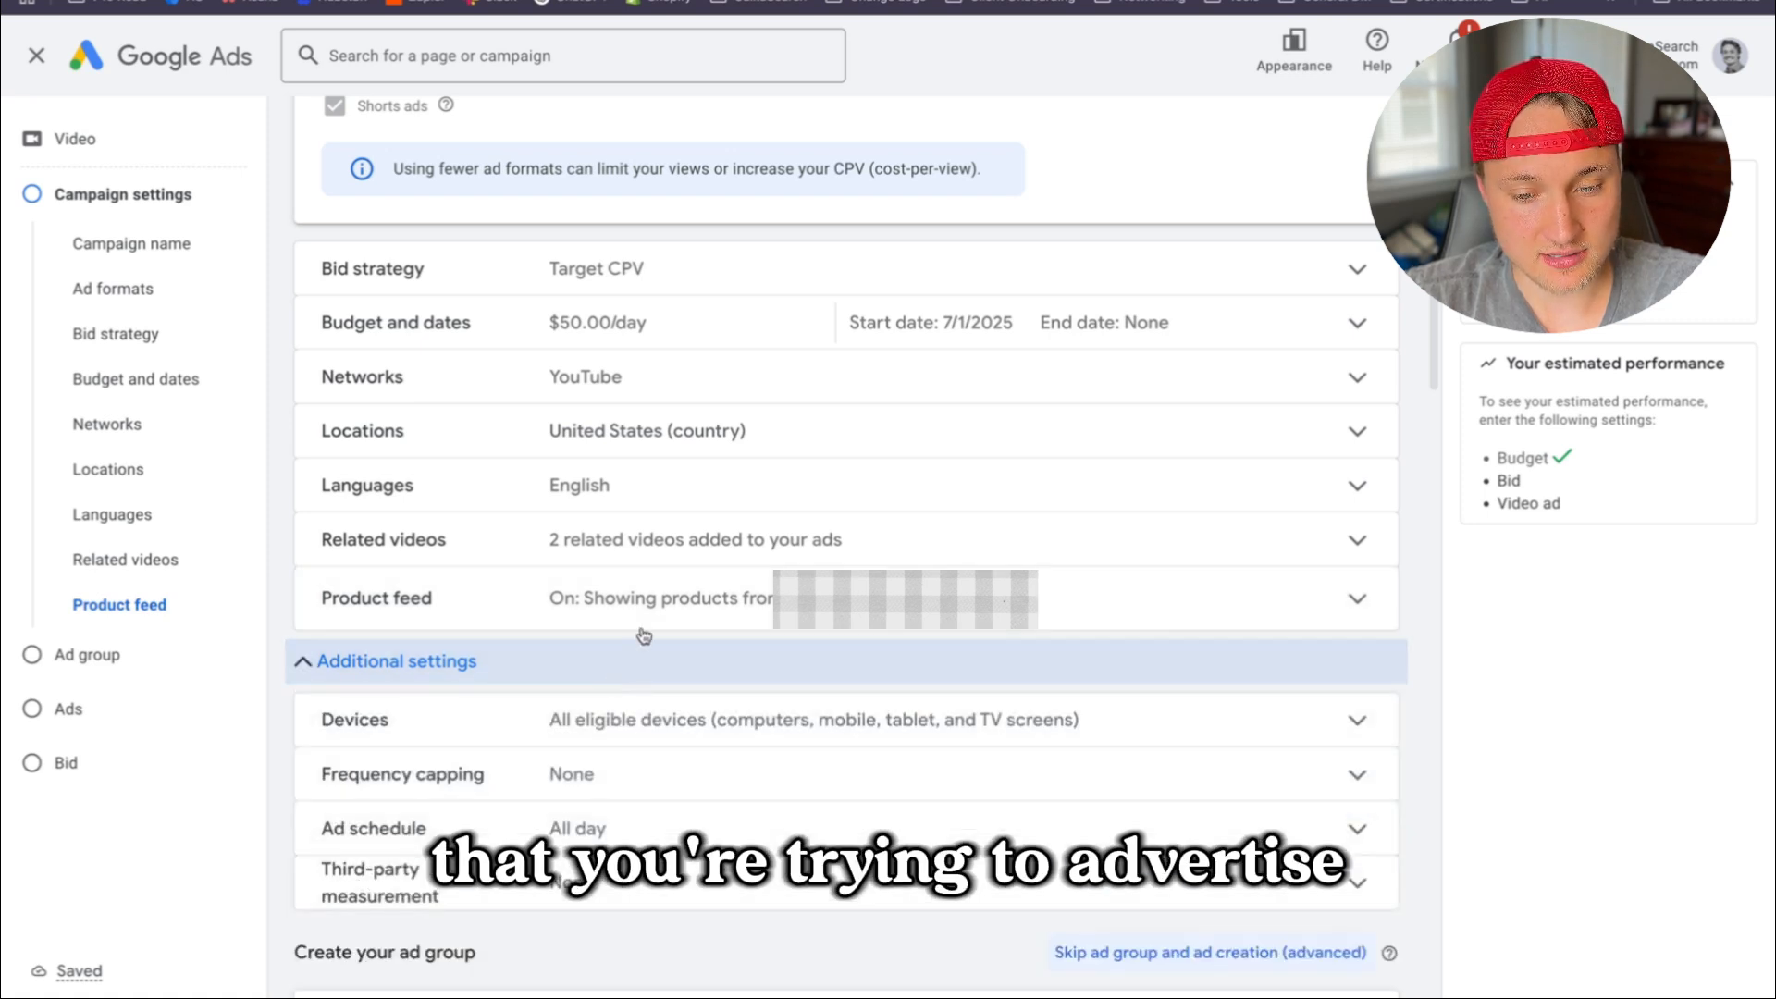
scroll(643, 634, "down", 1)
left_click(617, 645)
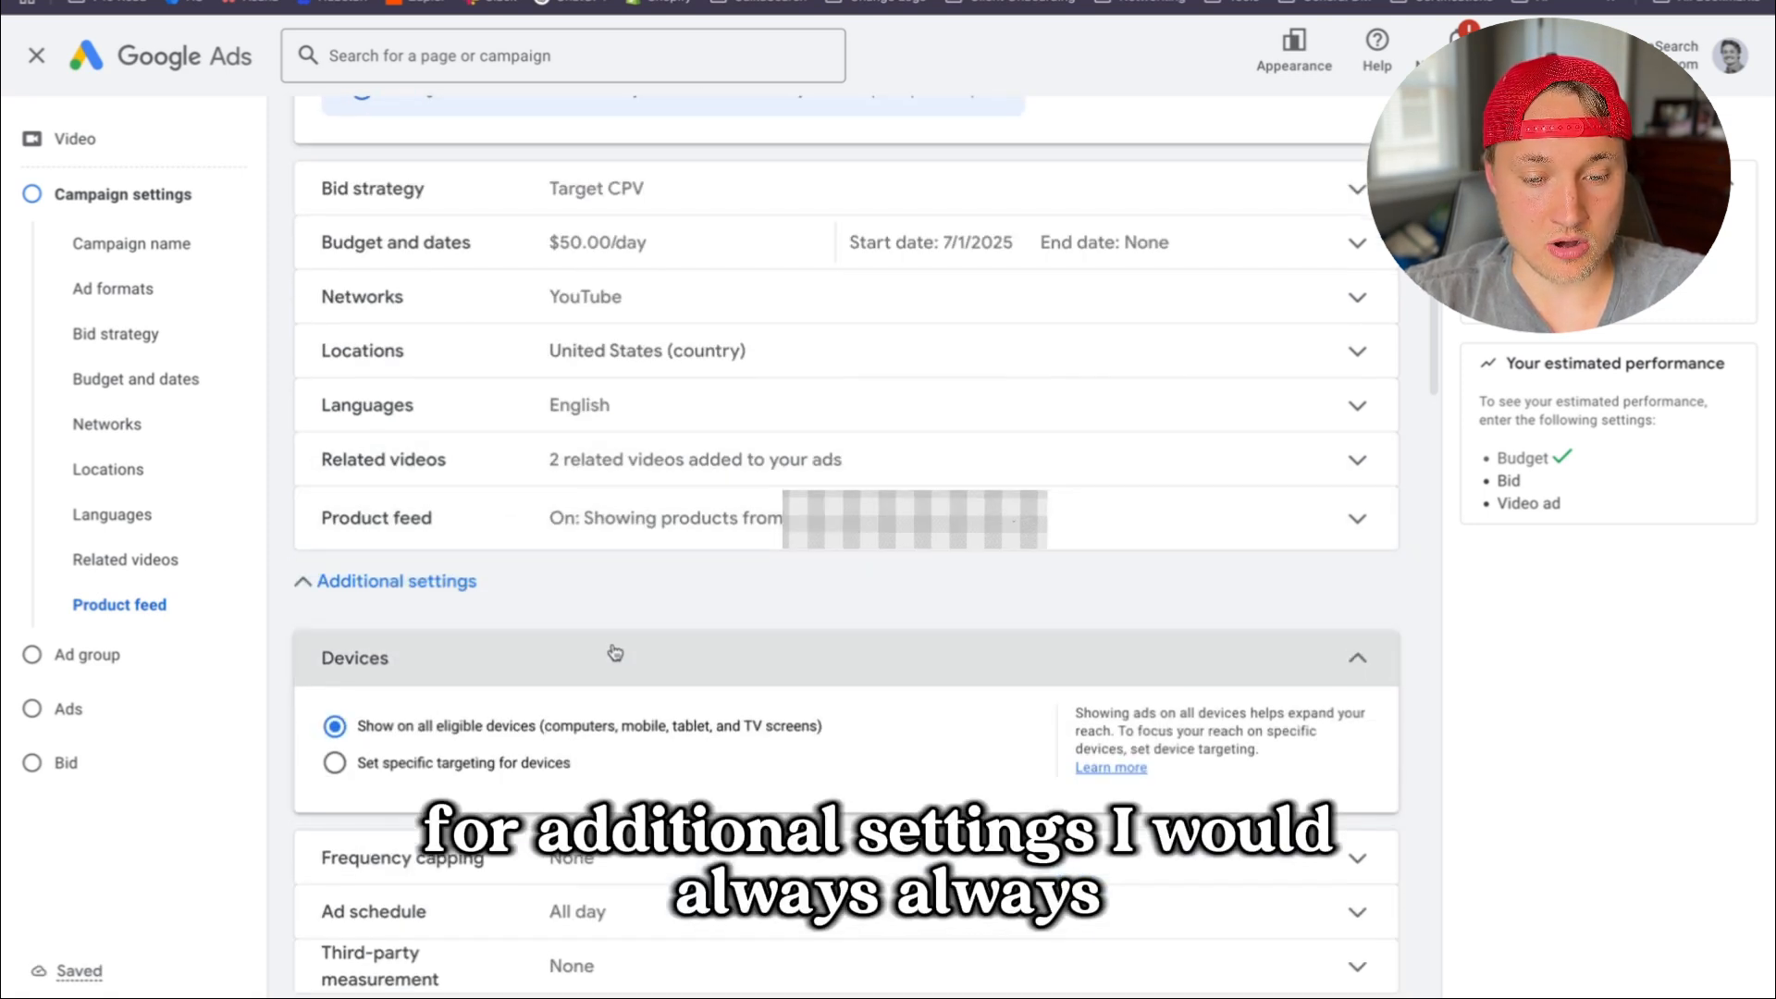
left_click(517, 775)
scroll(515, 781, "down", 1)
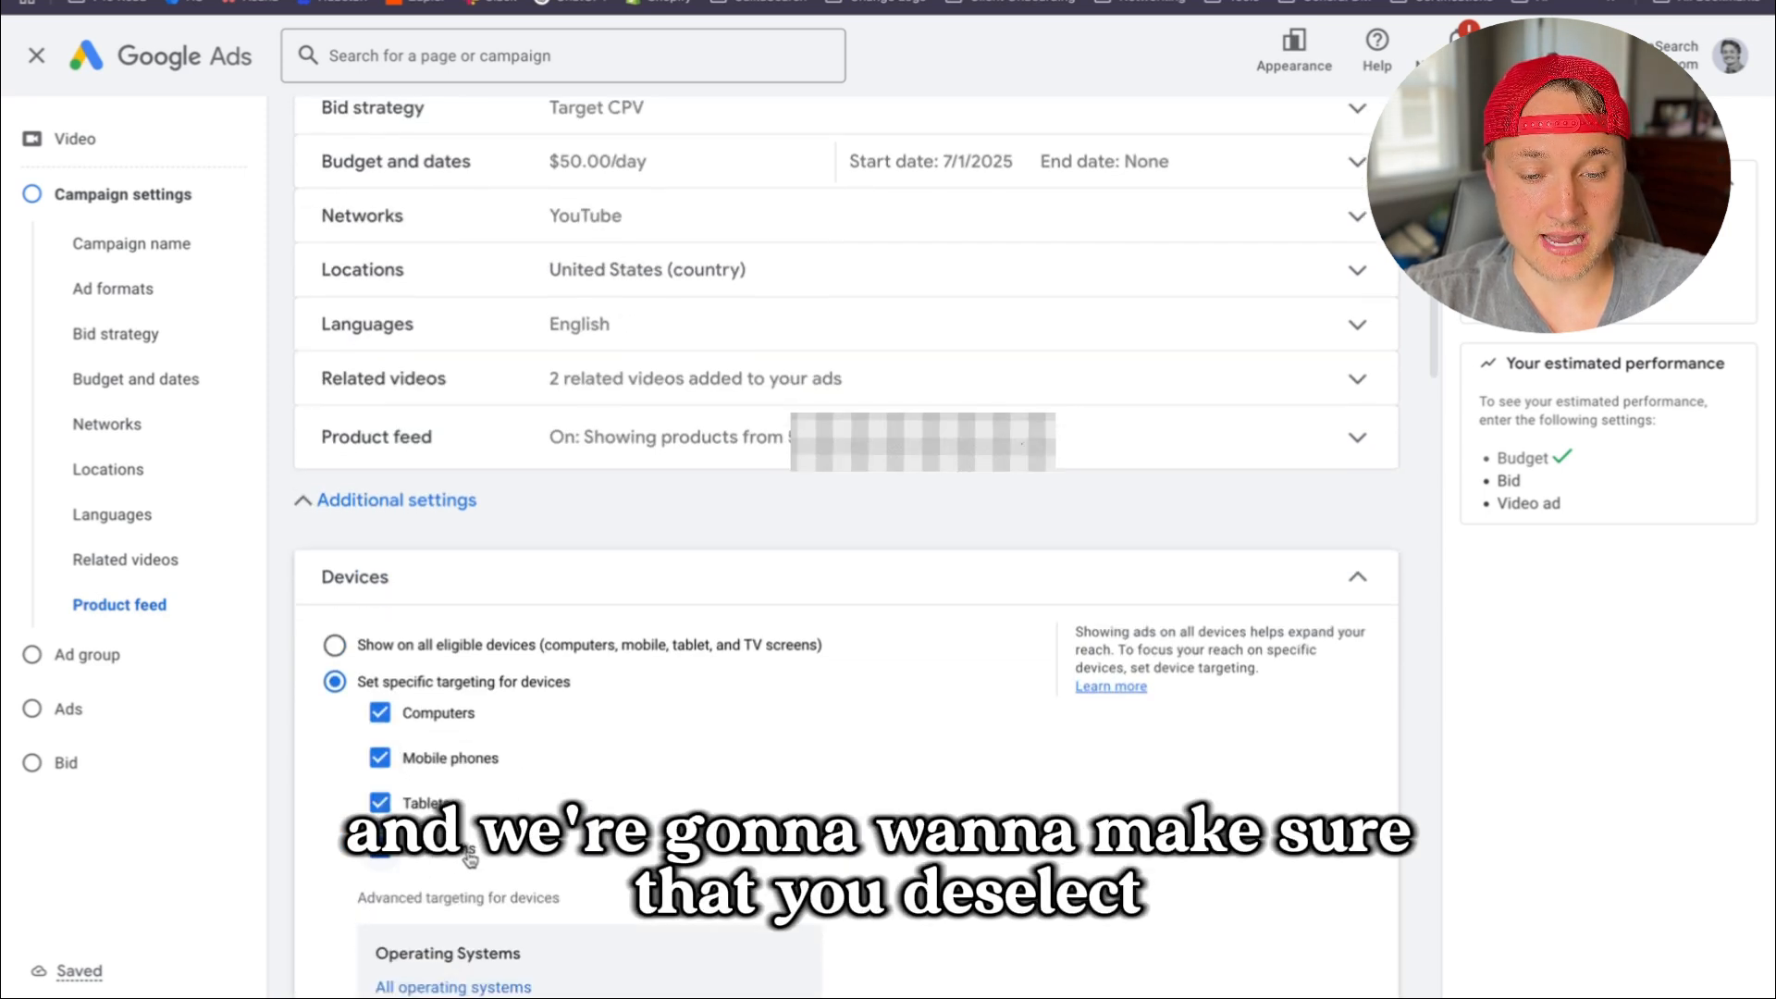
left_click(467, 856)
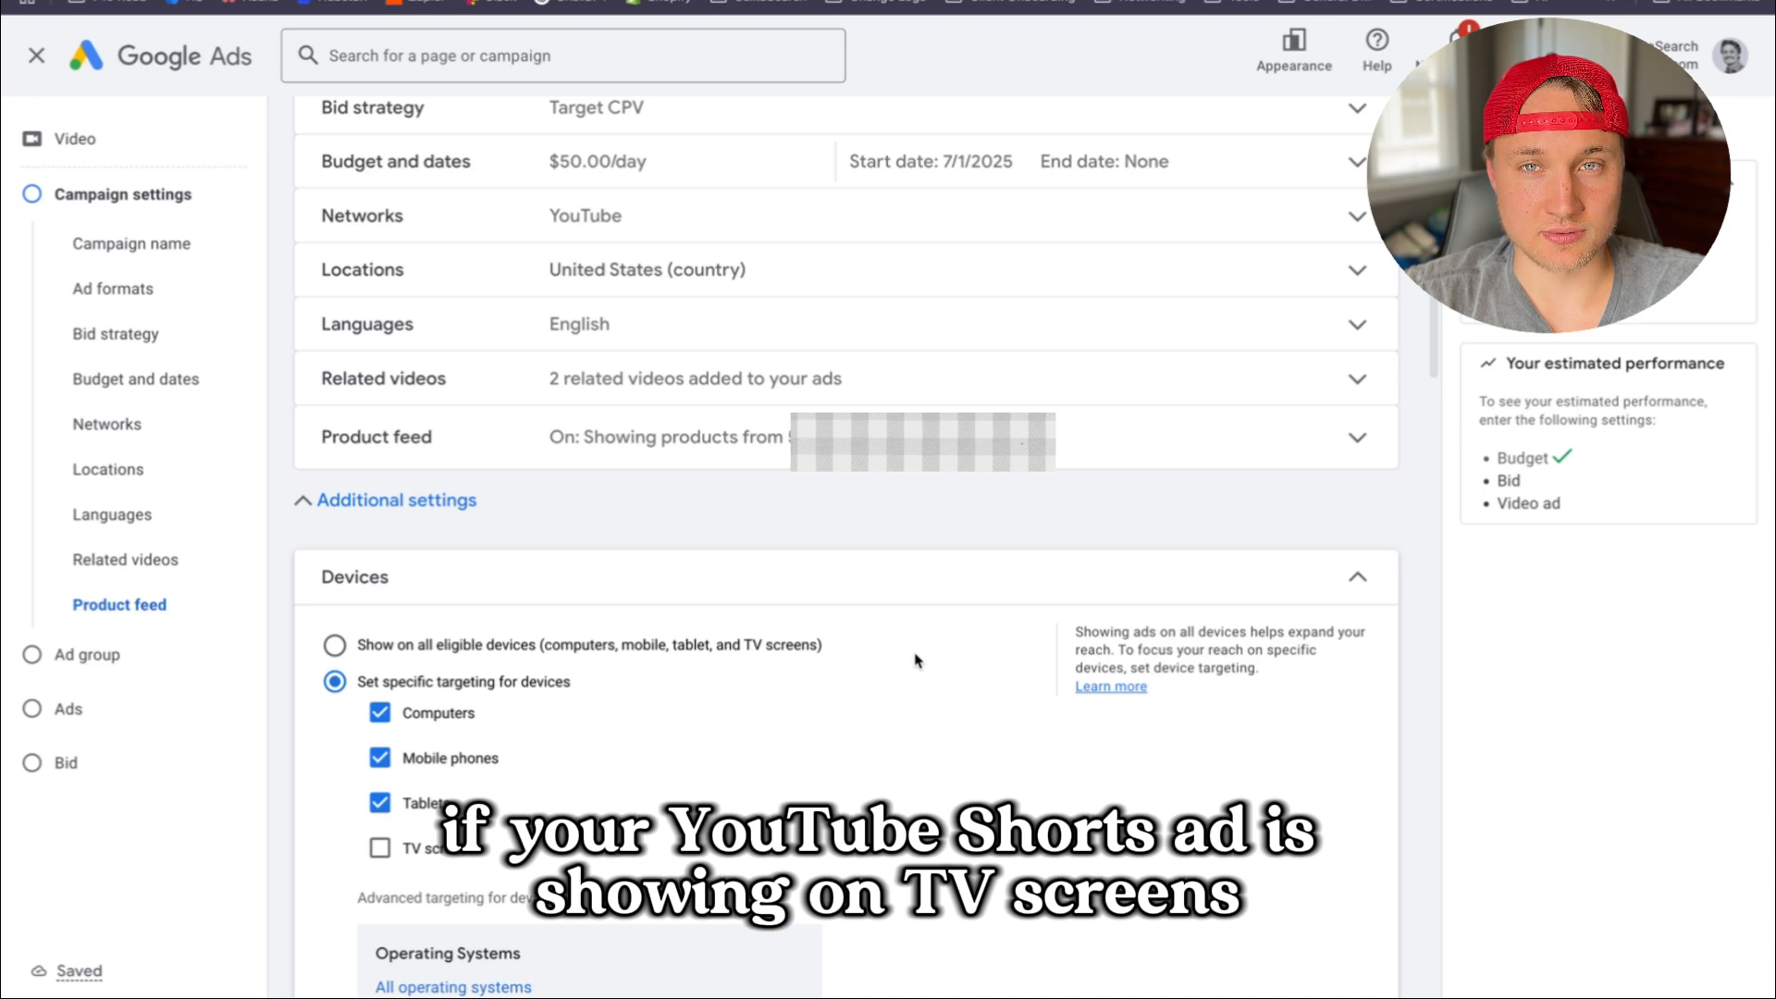
Turn on impression frequency capping for the campaign and set the cap to 3 impressions per day
left_click(683, 586)
scroll(689, 601, "down", 1)
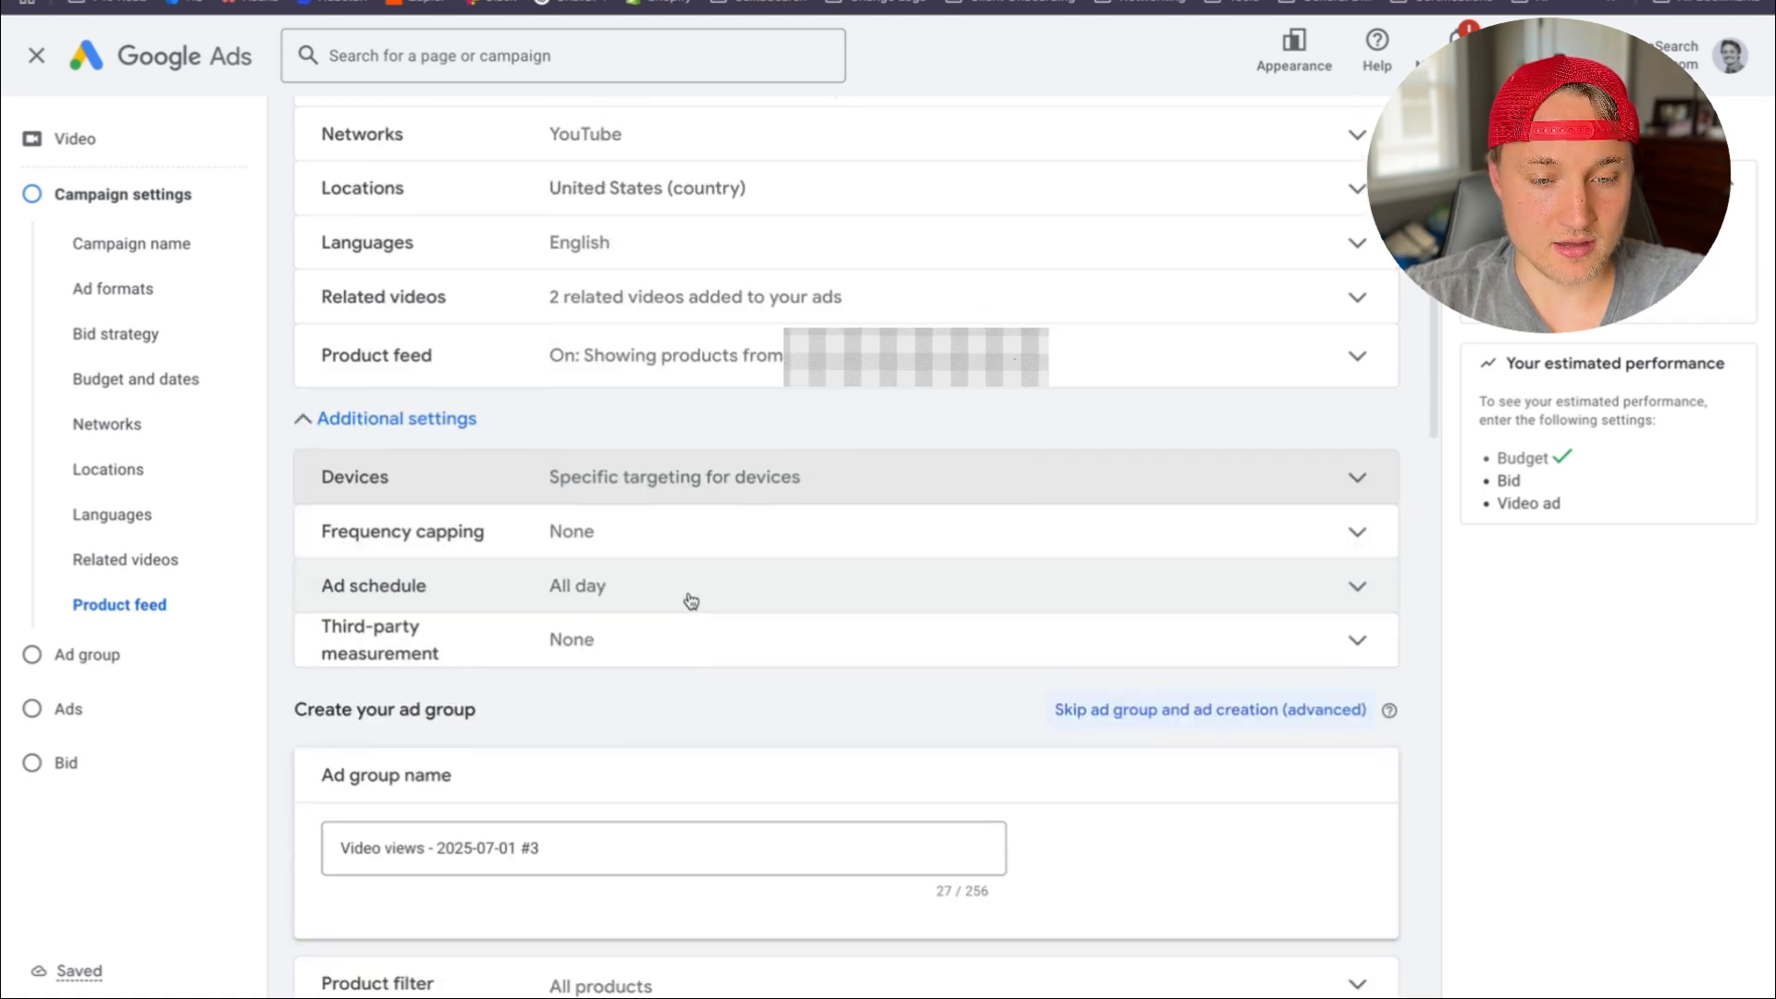
left_click(648, 529)
scroll(652, 525, "down", 1)
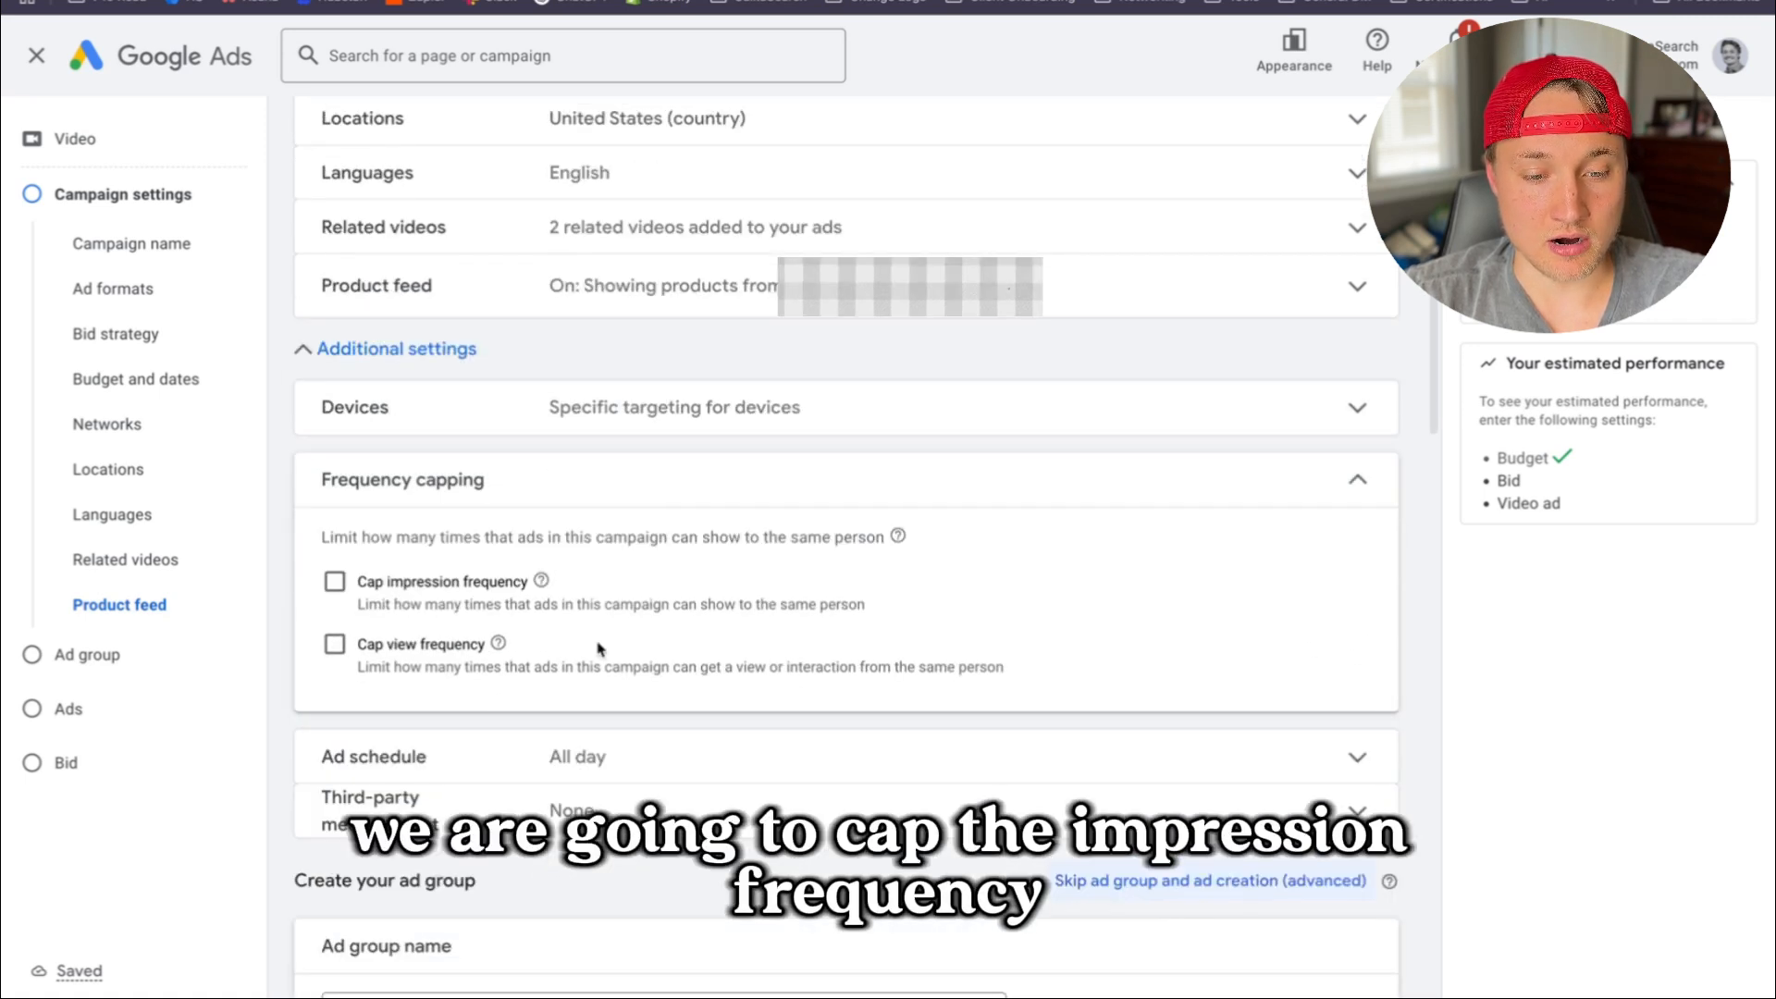
left_click(335, 583)
left_click(505, 685)
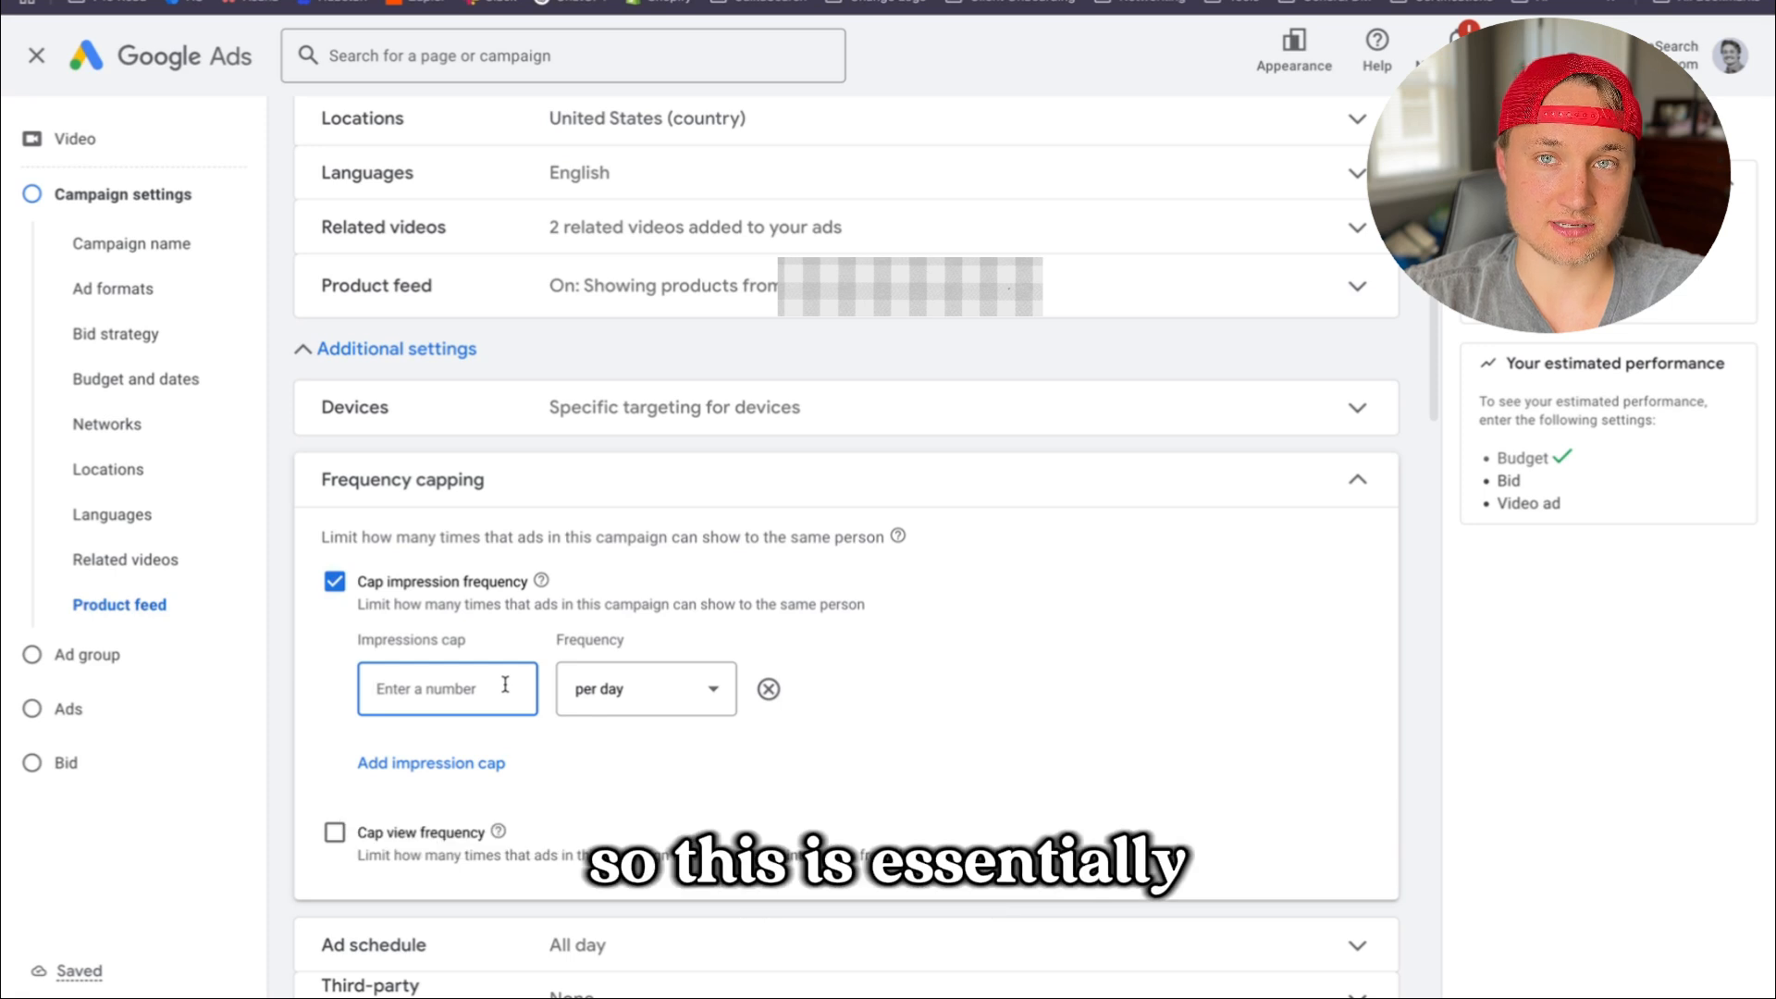
left_click_drag(436, 605, 671, 625)
left_click(997, 629)
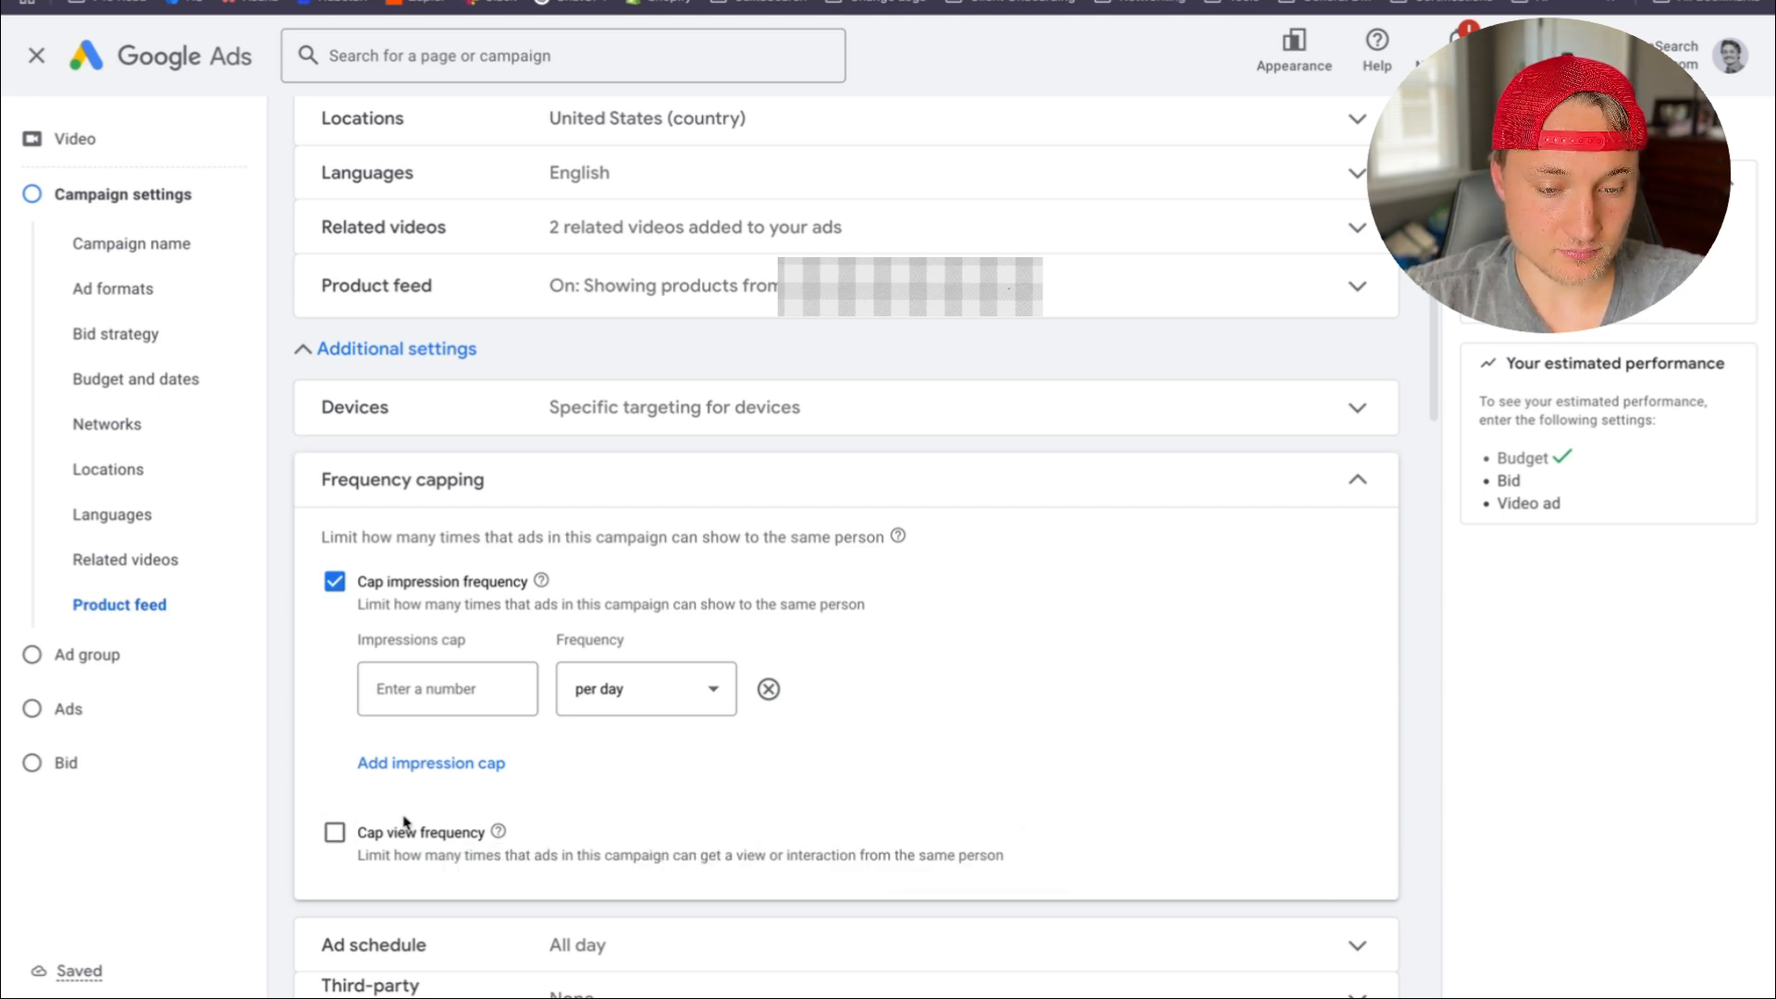
left_click(578, 690)
left_click(689, 694)
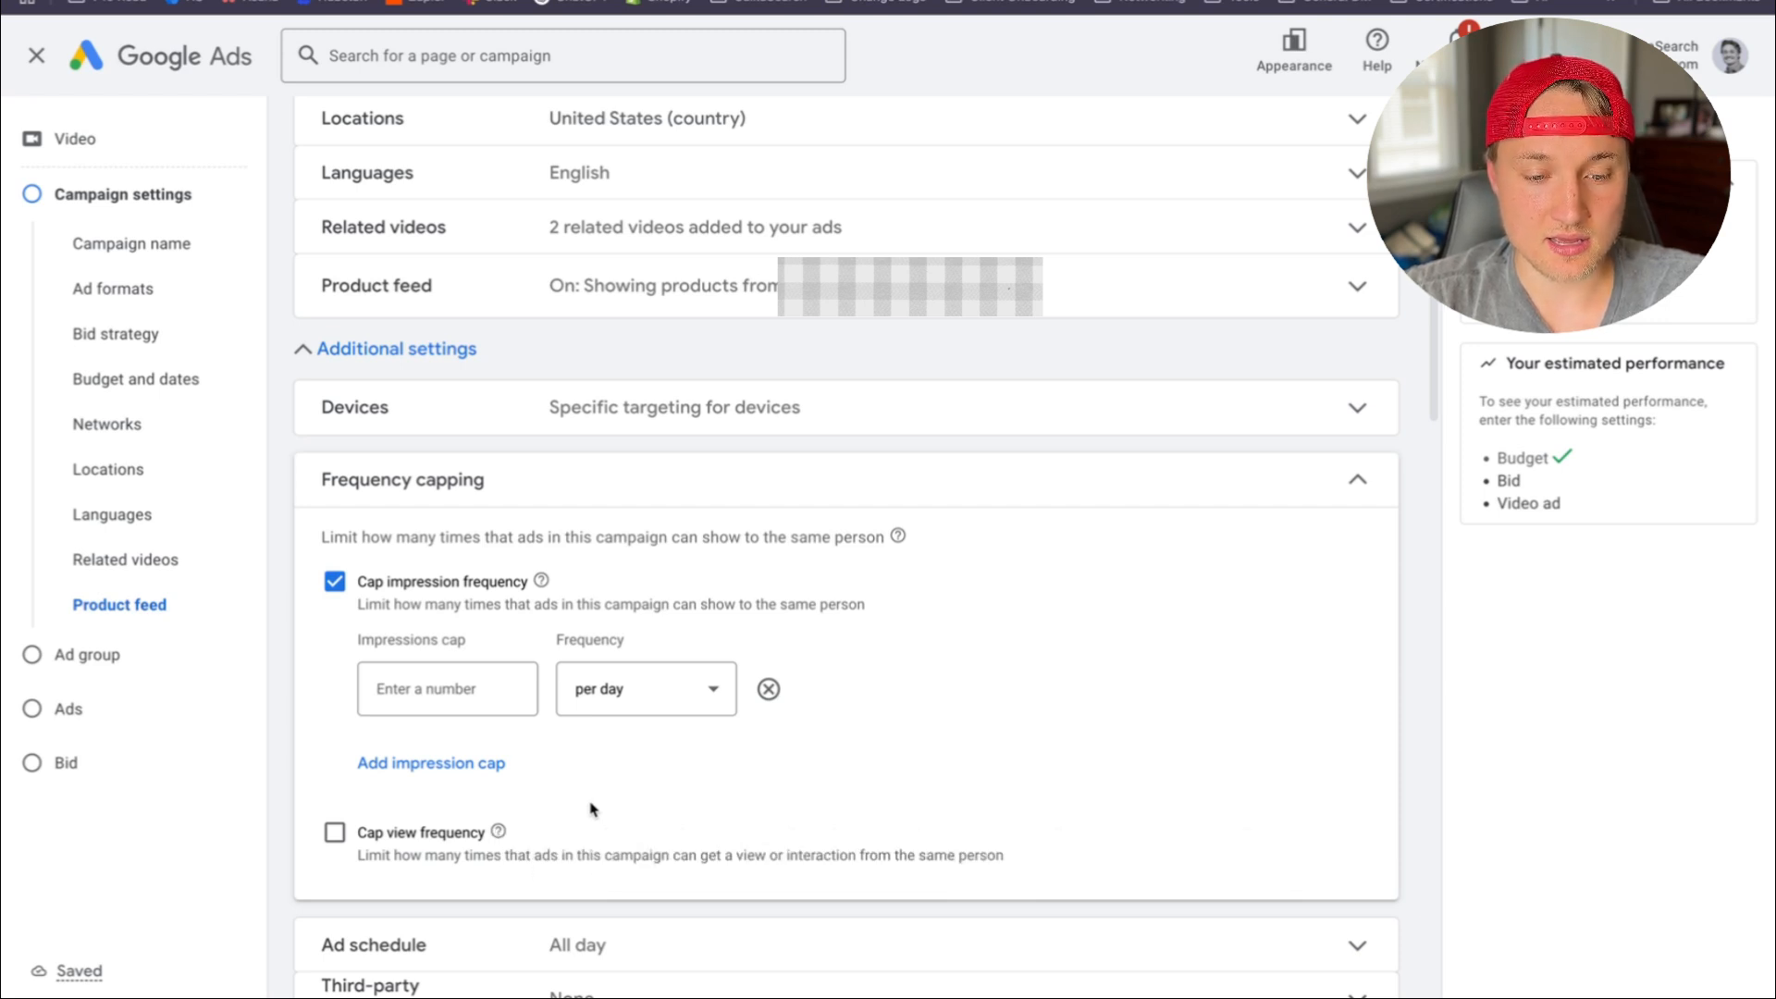
left_click(426, 694)
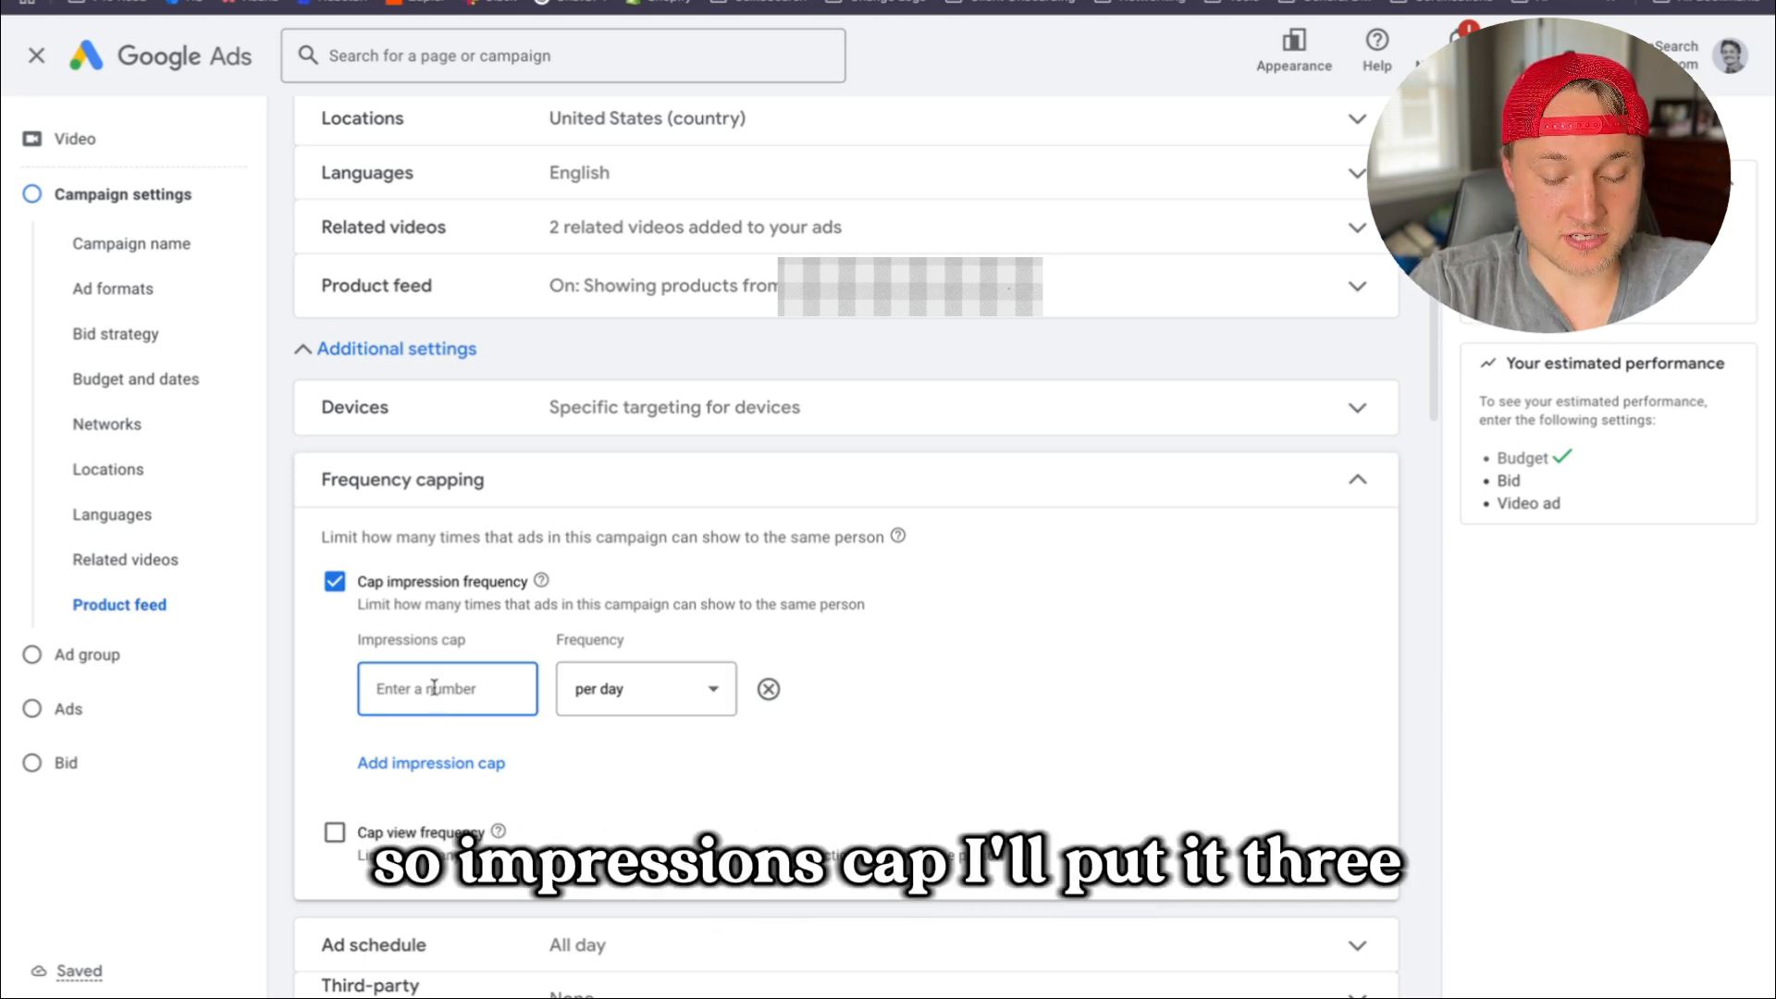
type("3")
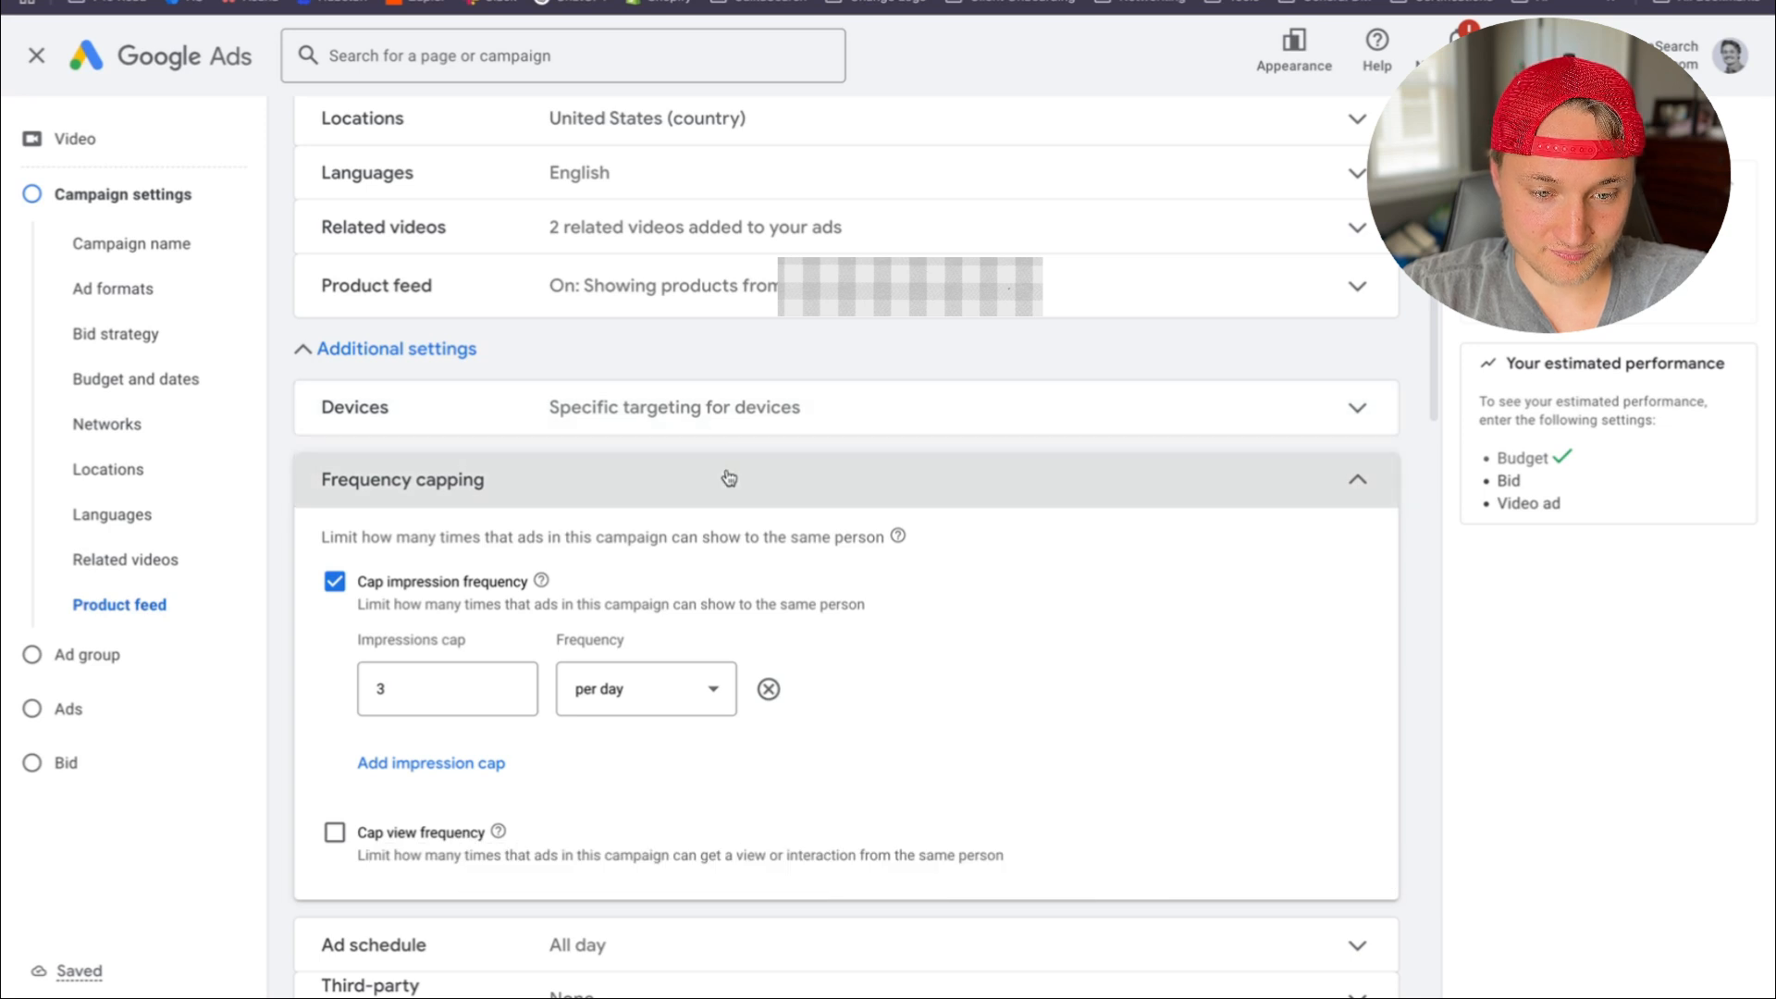
left_click(729, 479)
Split the ad schedule into Mondays - Fridays and Saturdays - Sundays entries, each running from 12:00 AM to 12:00 AM
left_click(761, 544)
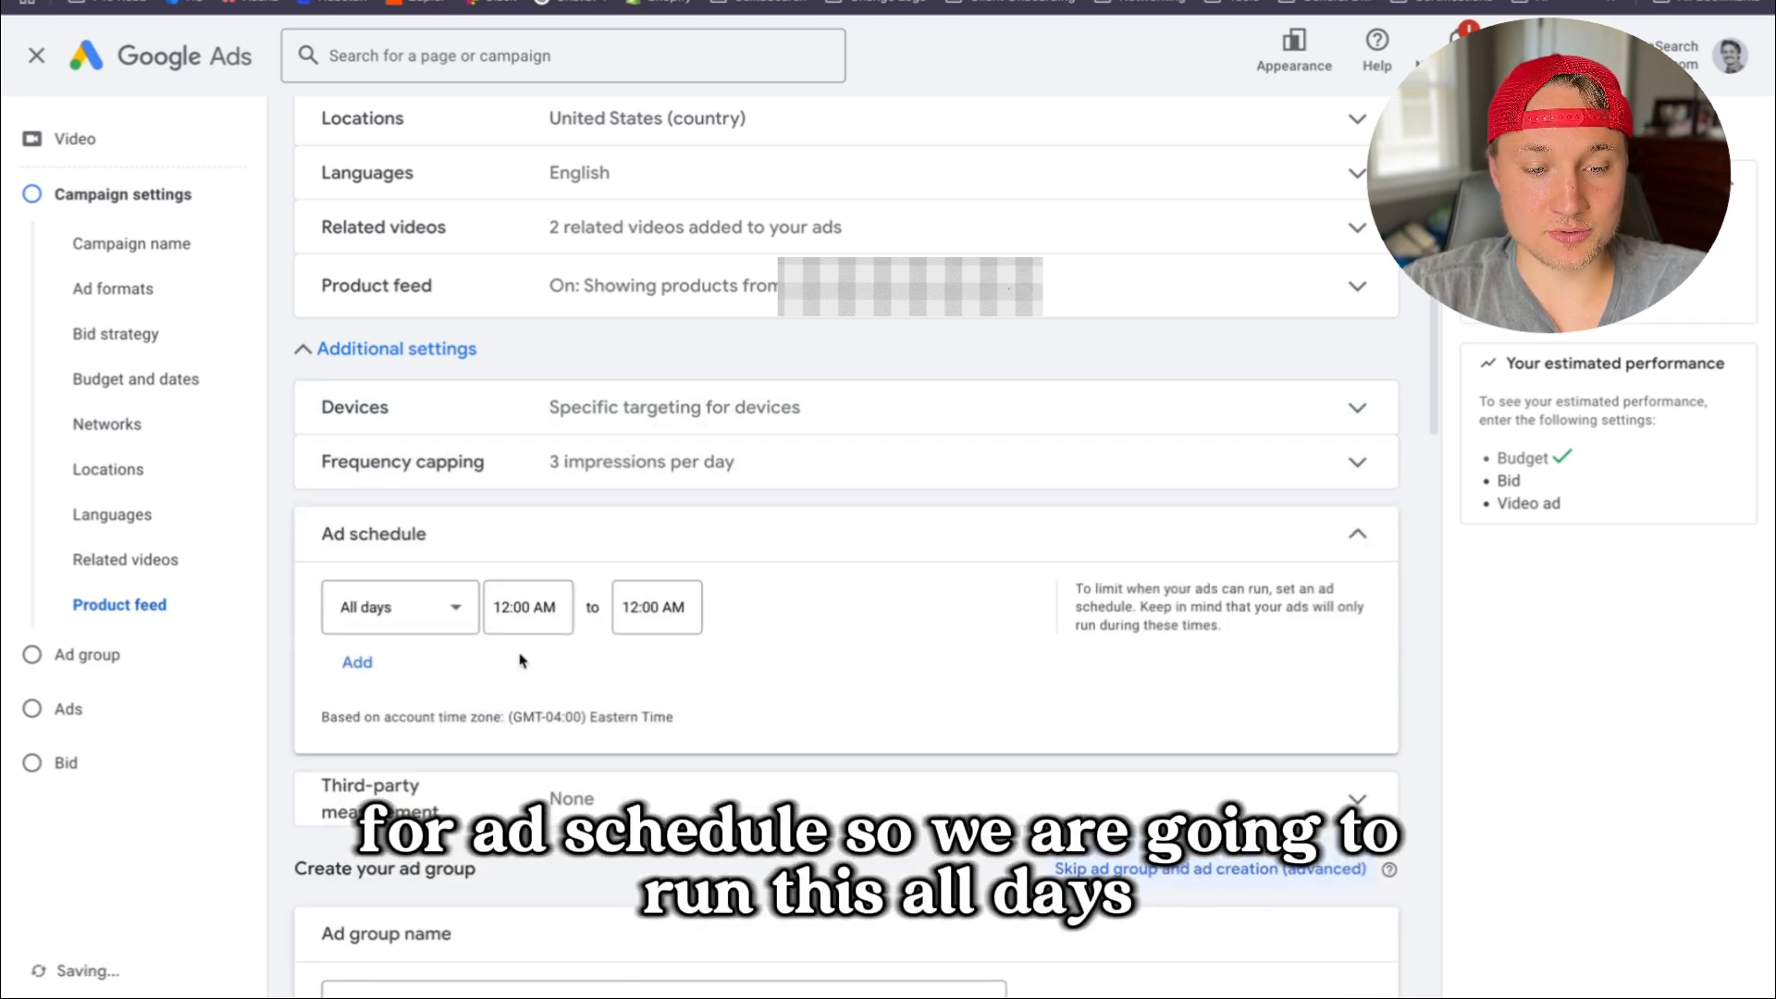
left_click(412, 621)
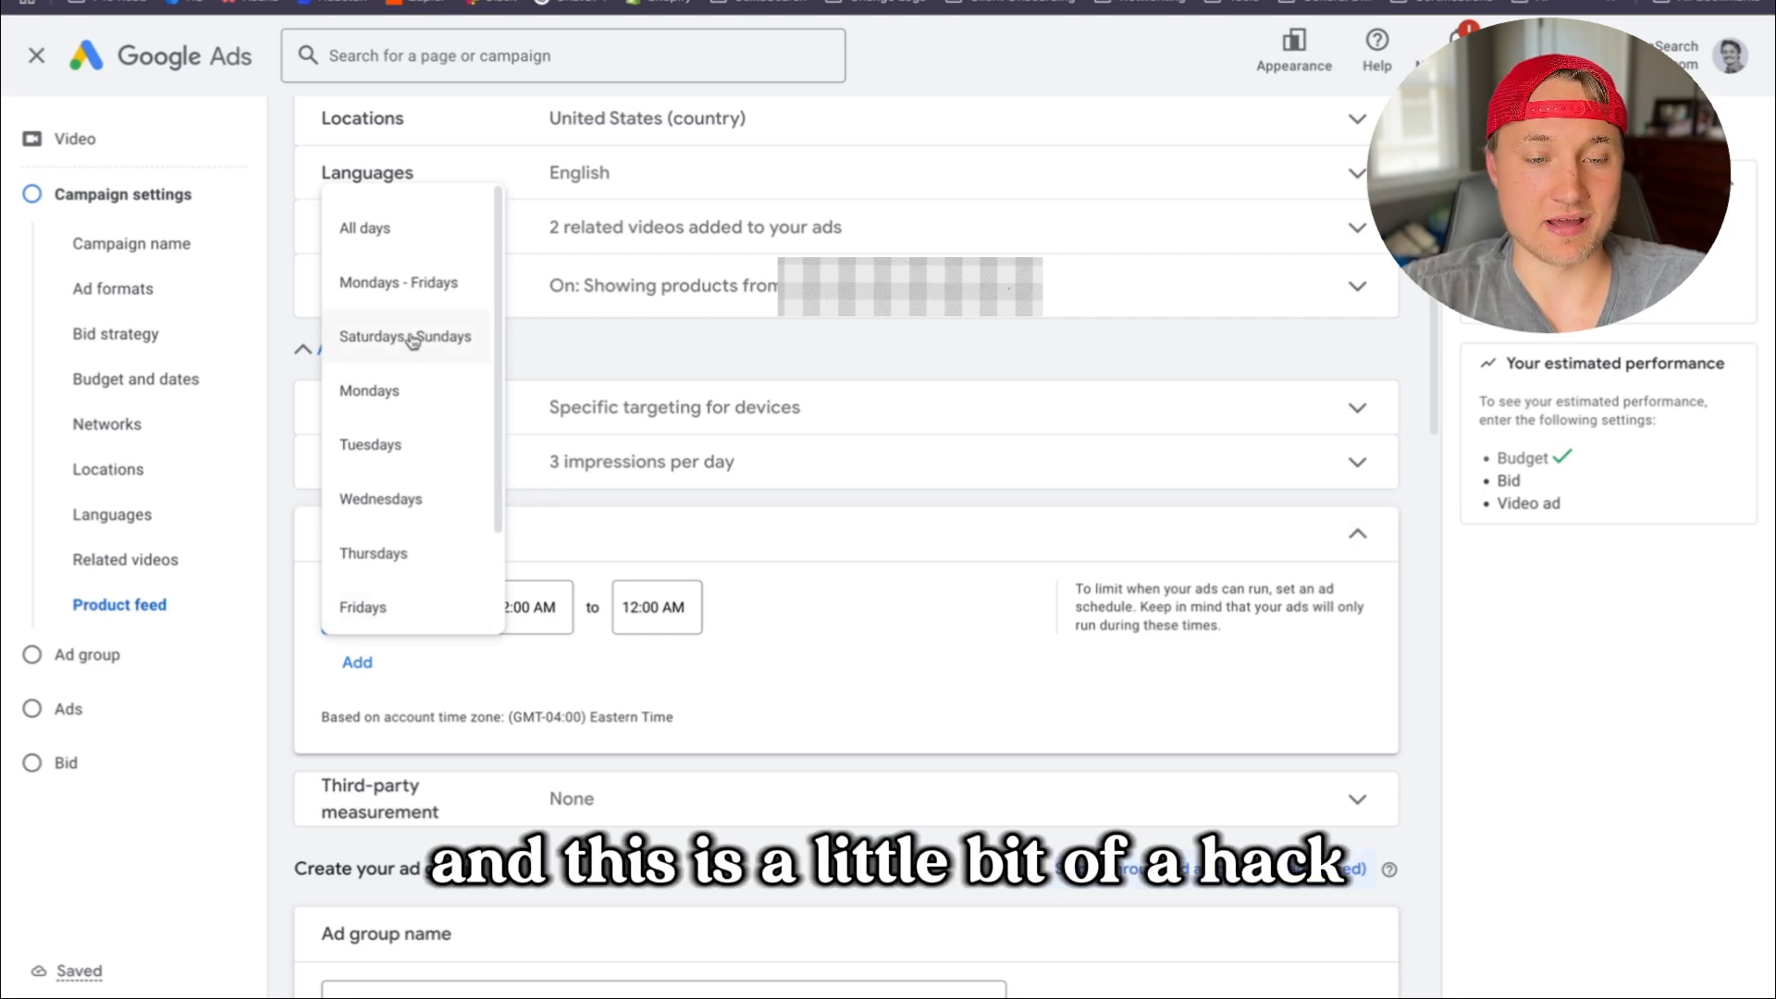
left_click(407, 285)
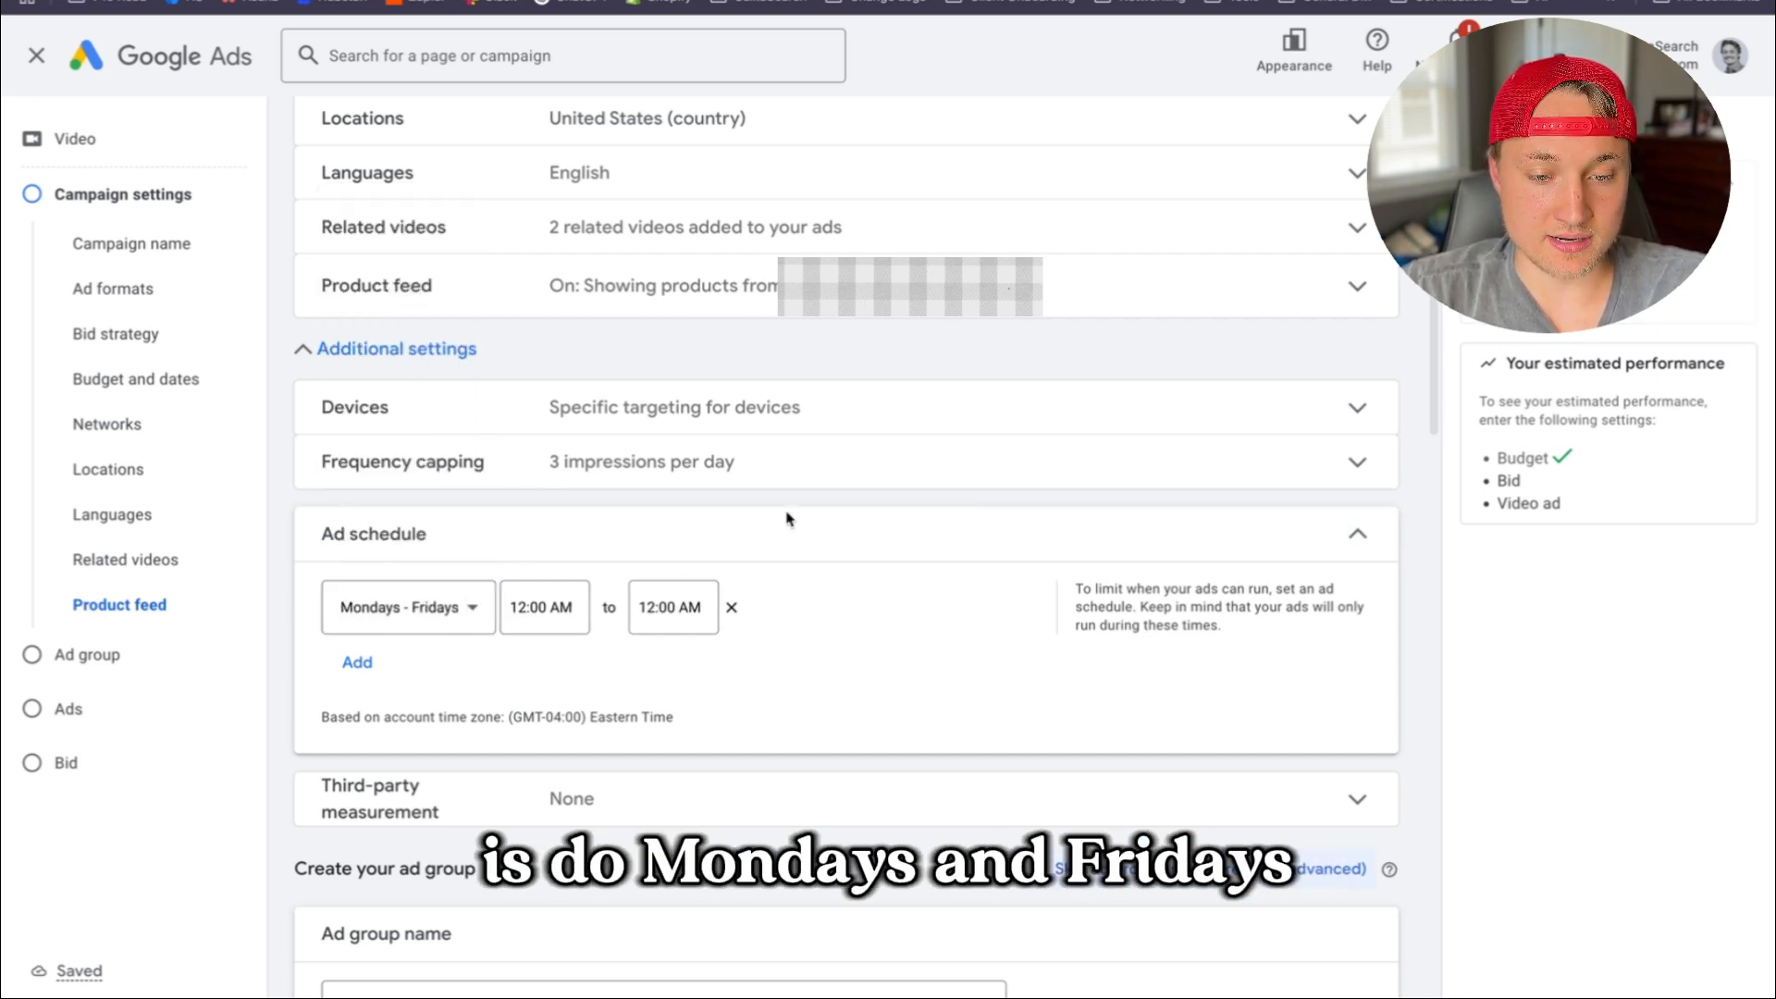
left_click(355, 660)
left_click(398, 681)
left_click(407, 409)
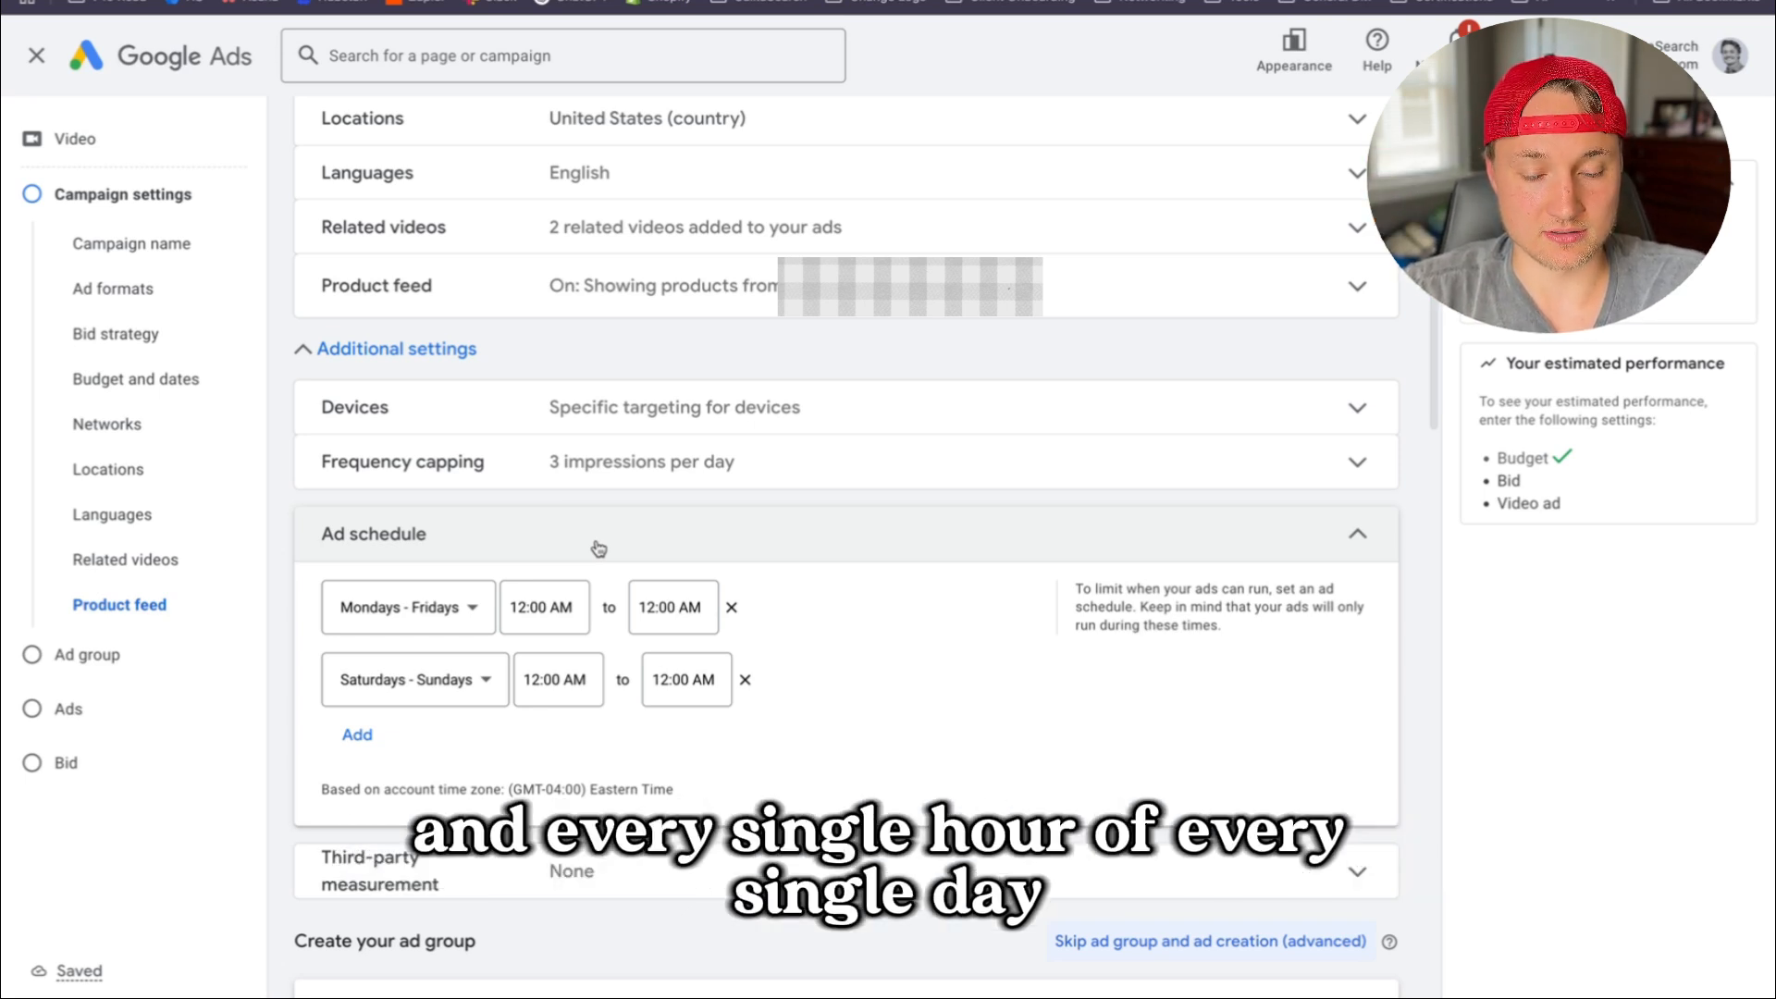
left_click(598, 549)
Review the ad group's product filter options for showing all, specific or no products with the ads
scroll(618, 558, "down", 5)
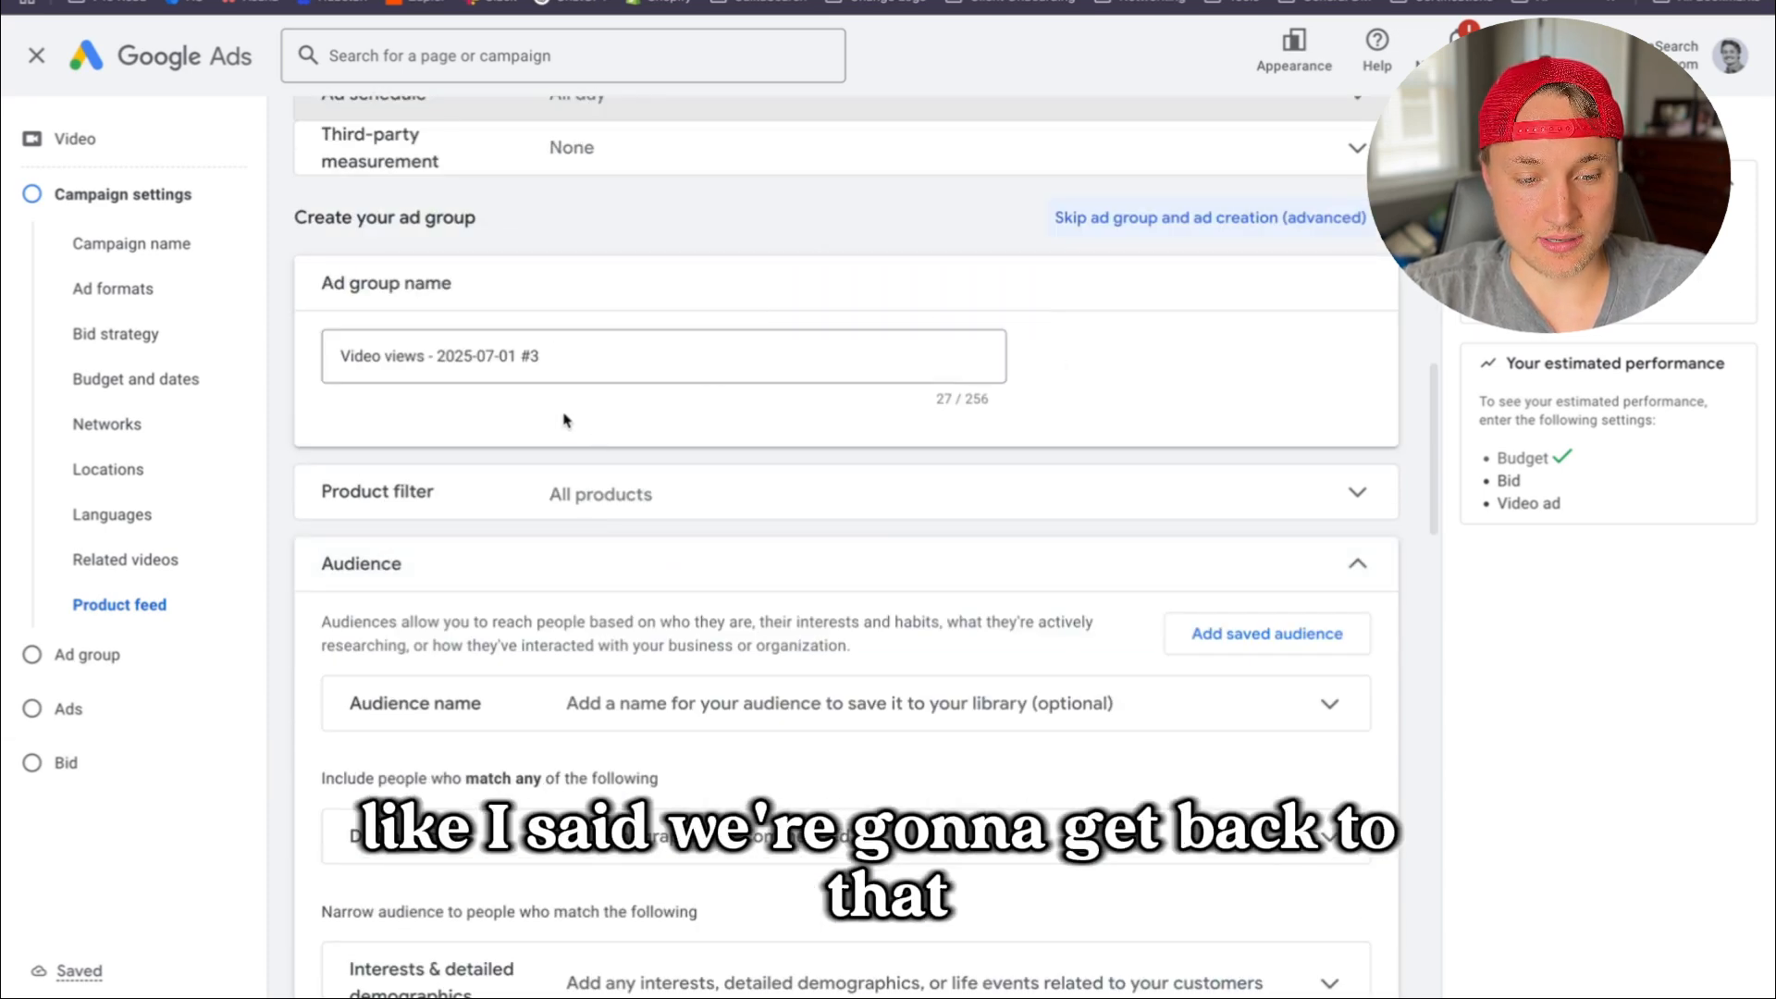
scroll(531, 491, "down", 1)
scroll(531, 491, "down", 2)
left_click(673, 301)
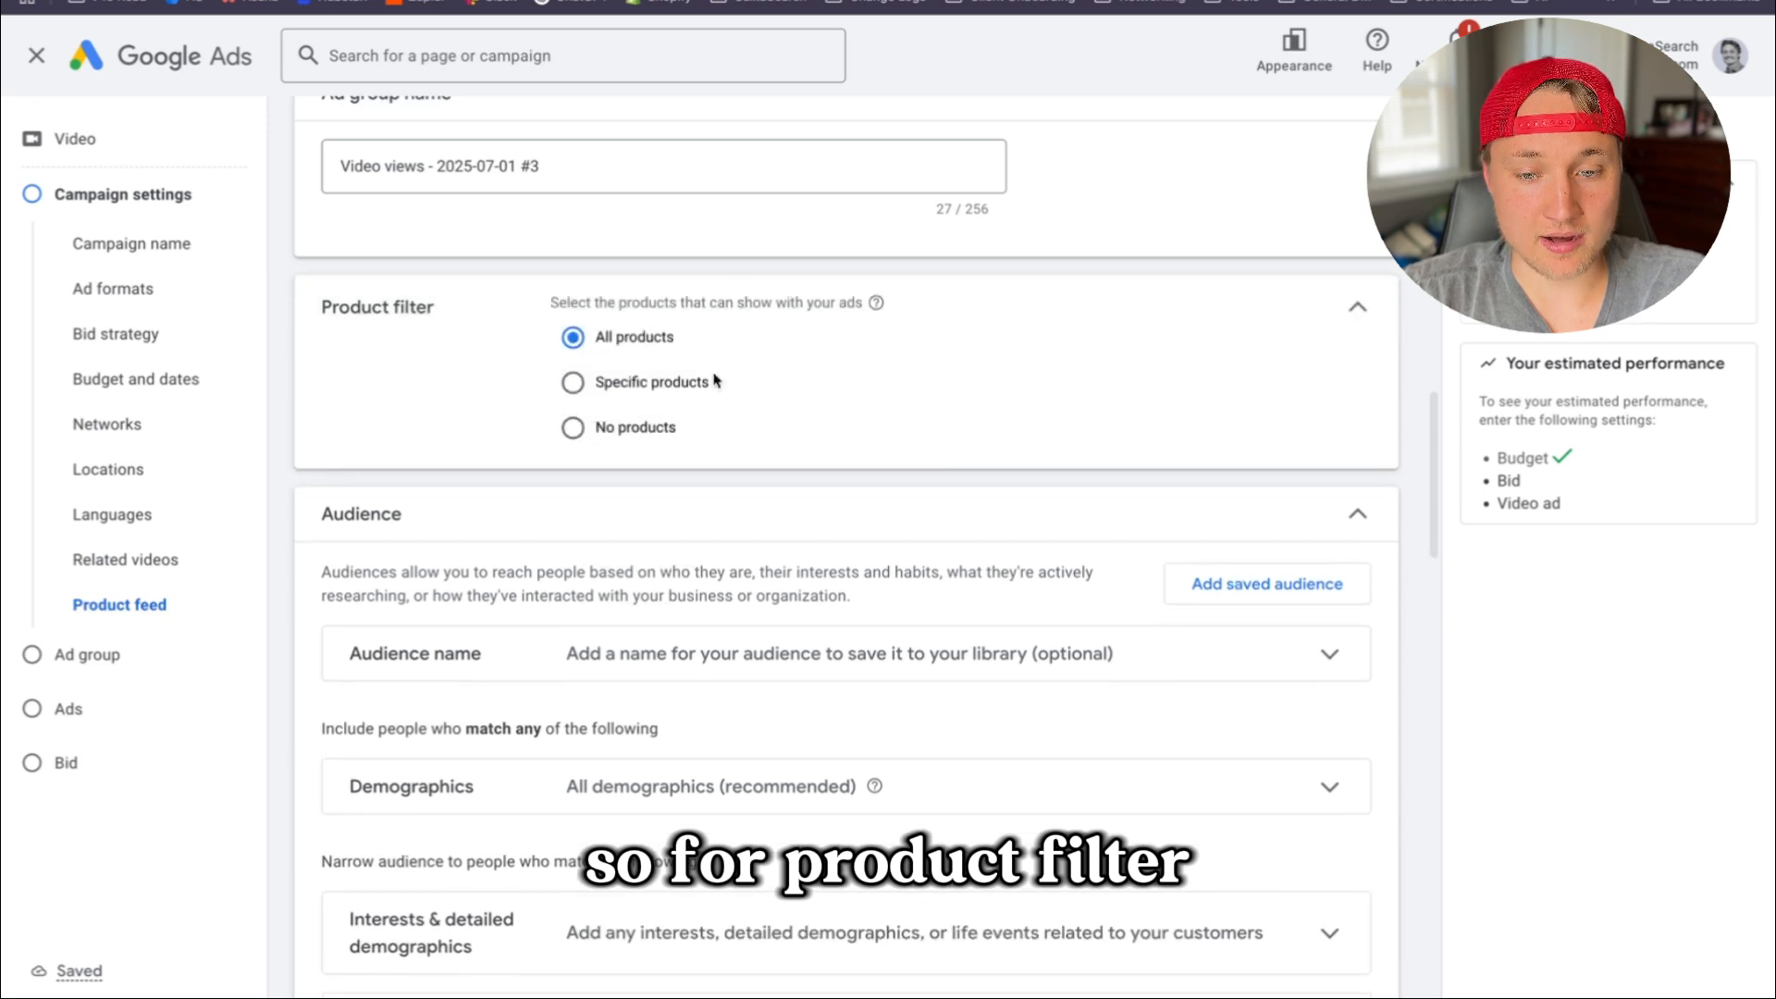
left_click(1360, 308)
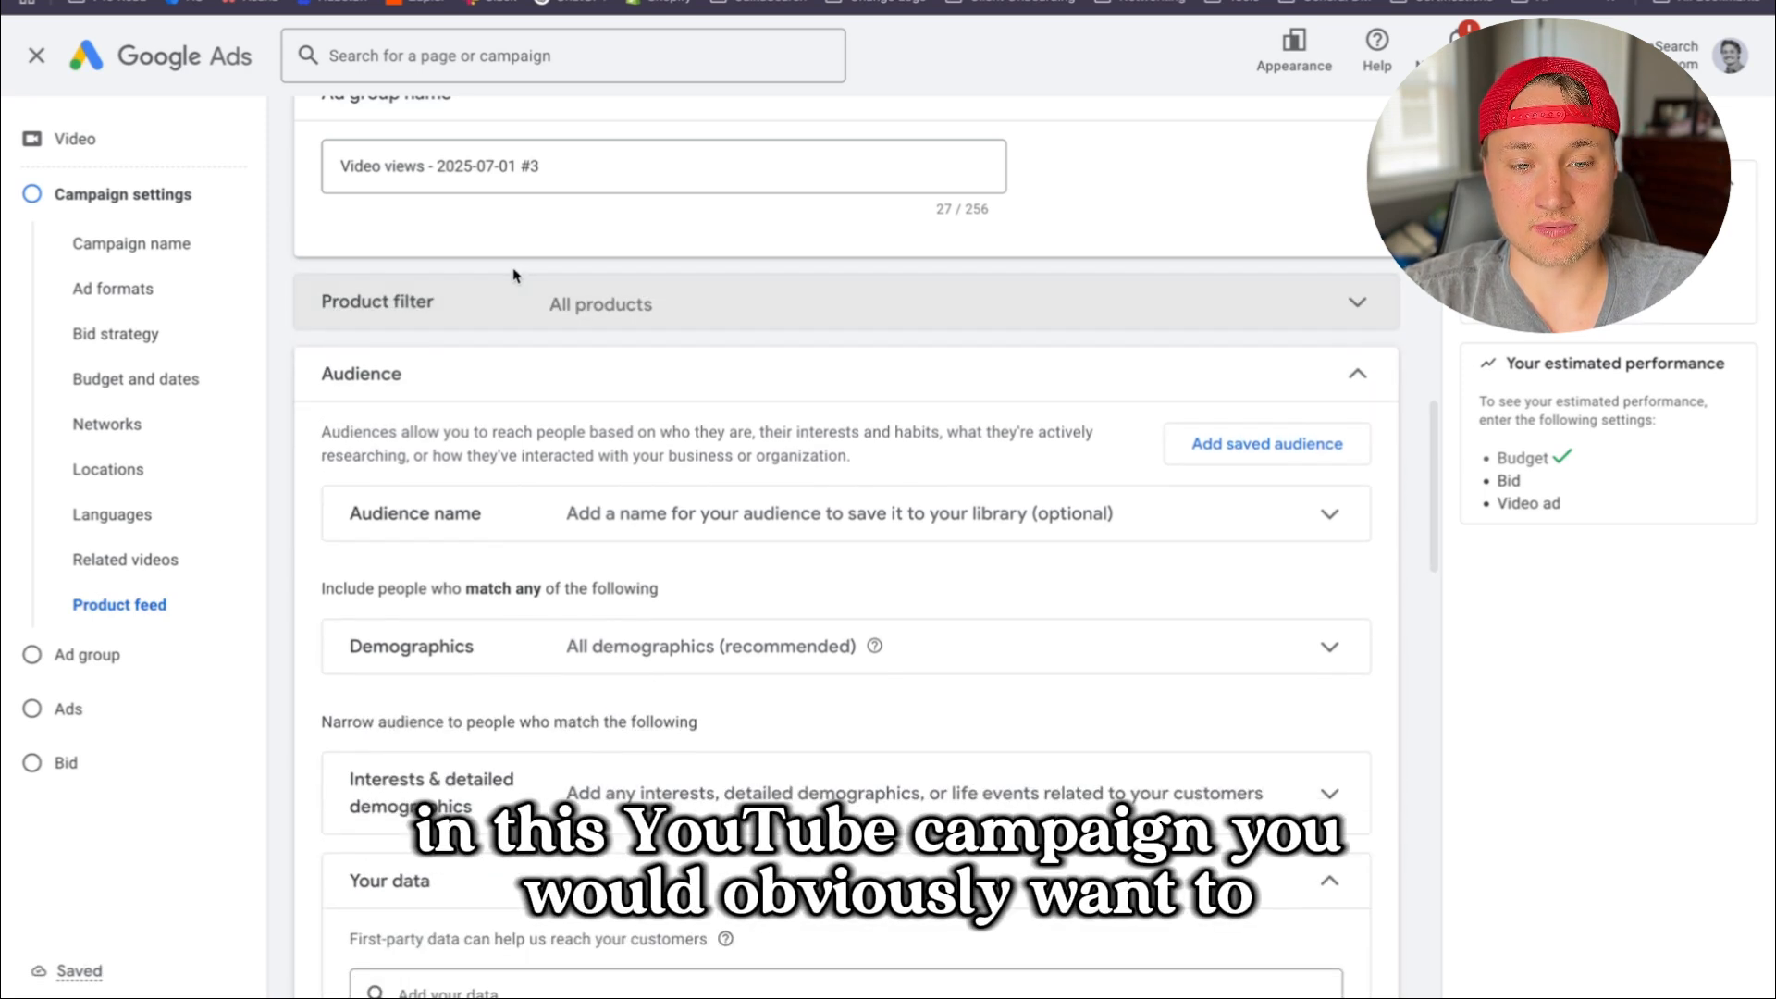
left_click(712, 297)
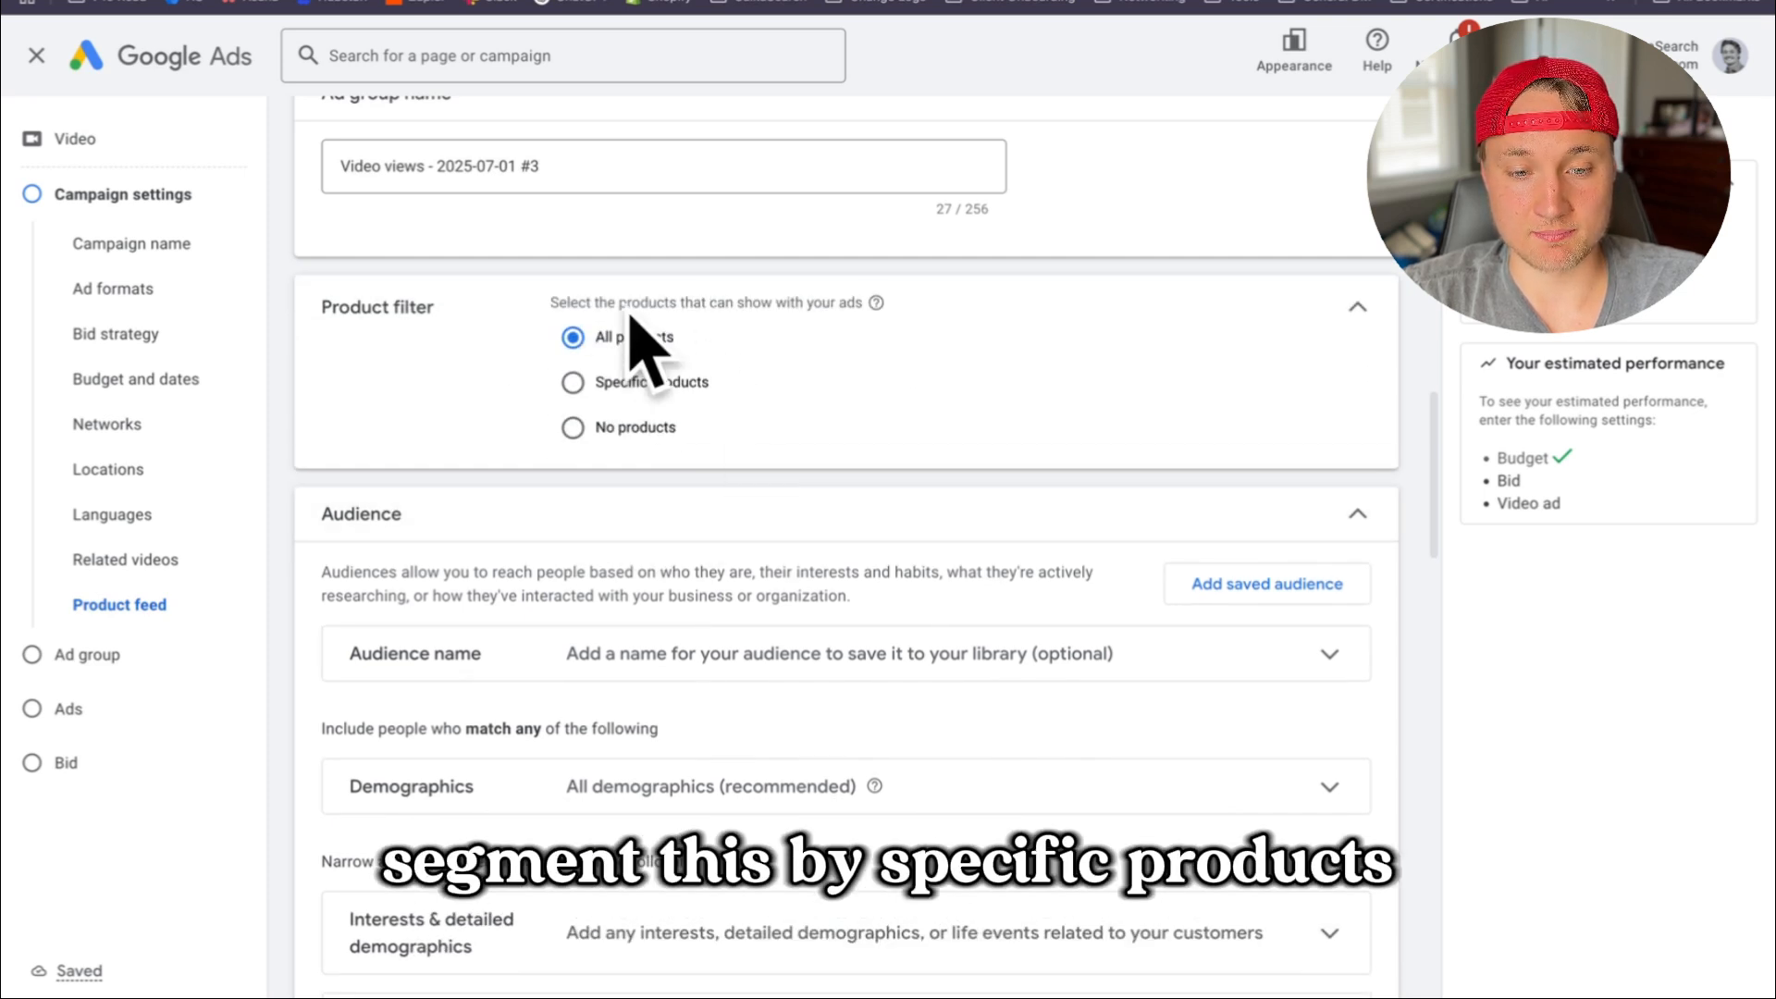
left_click(1337, 332)
left_click(864, 305)
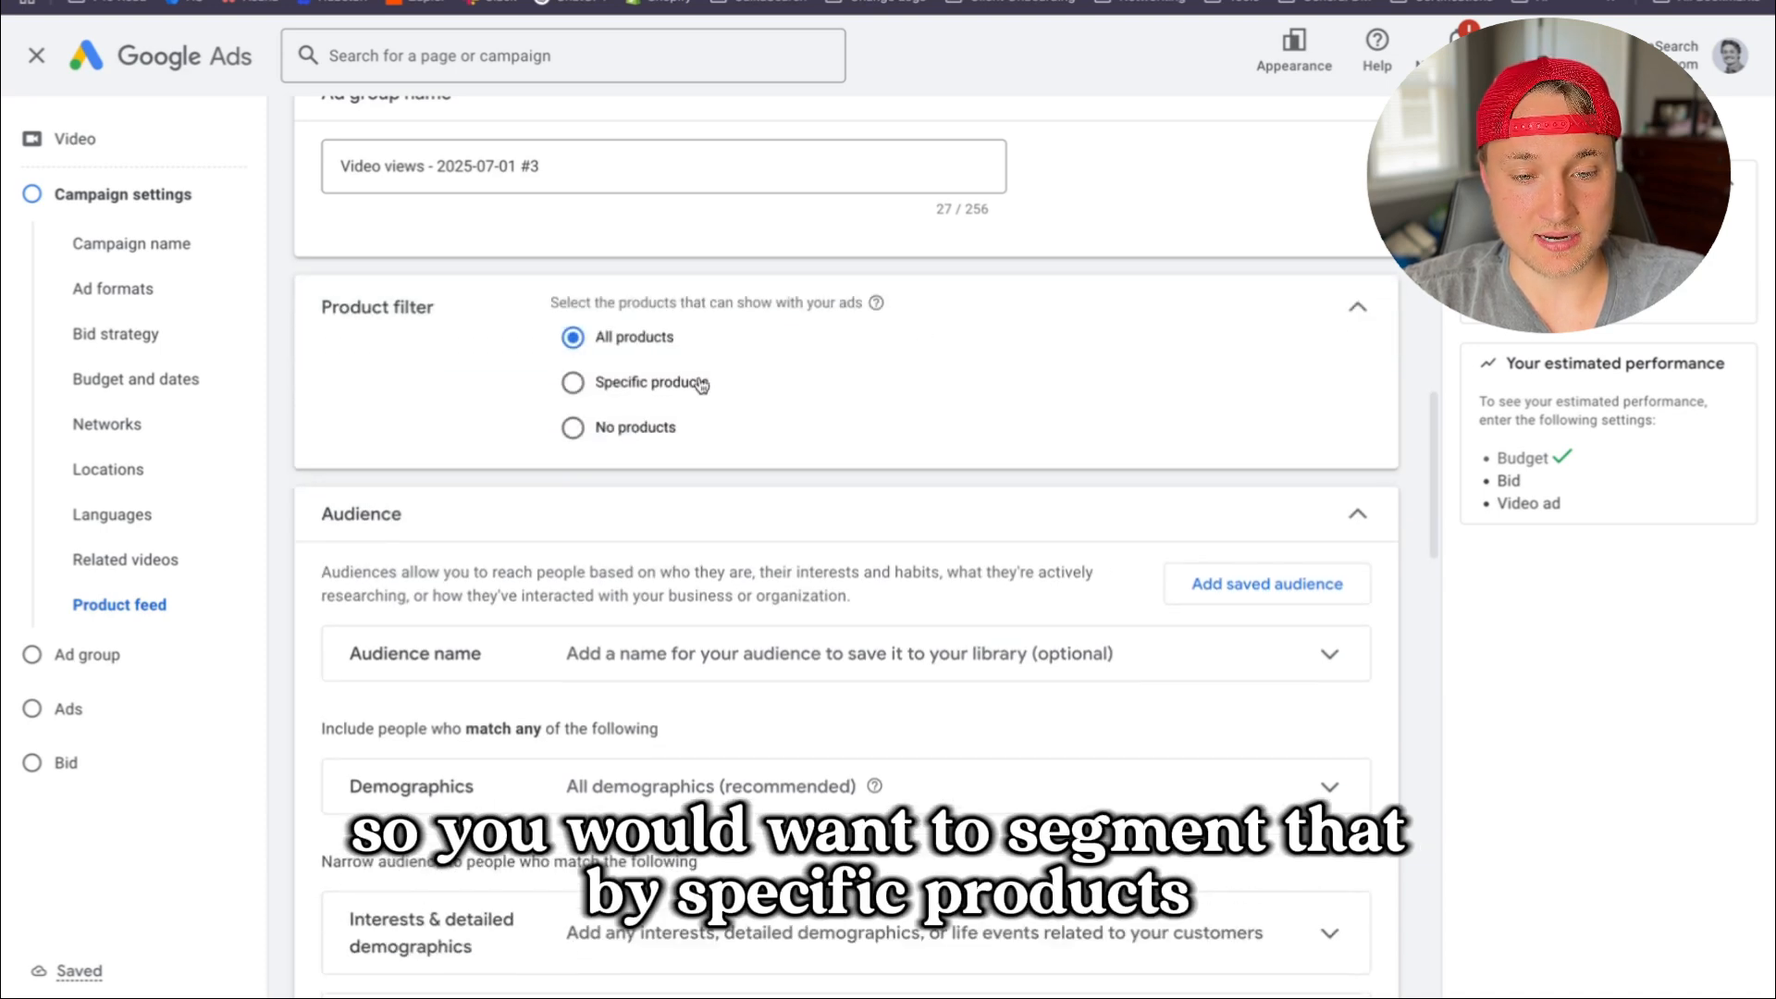
left_click(1364, 313)
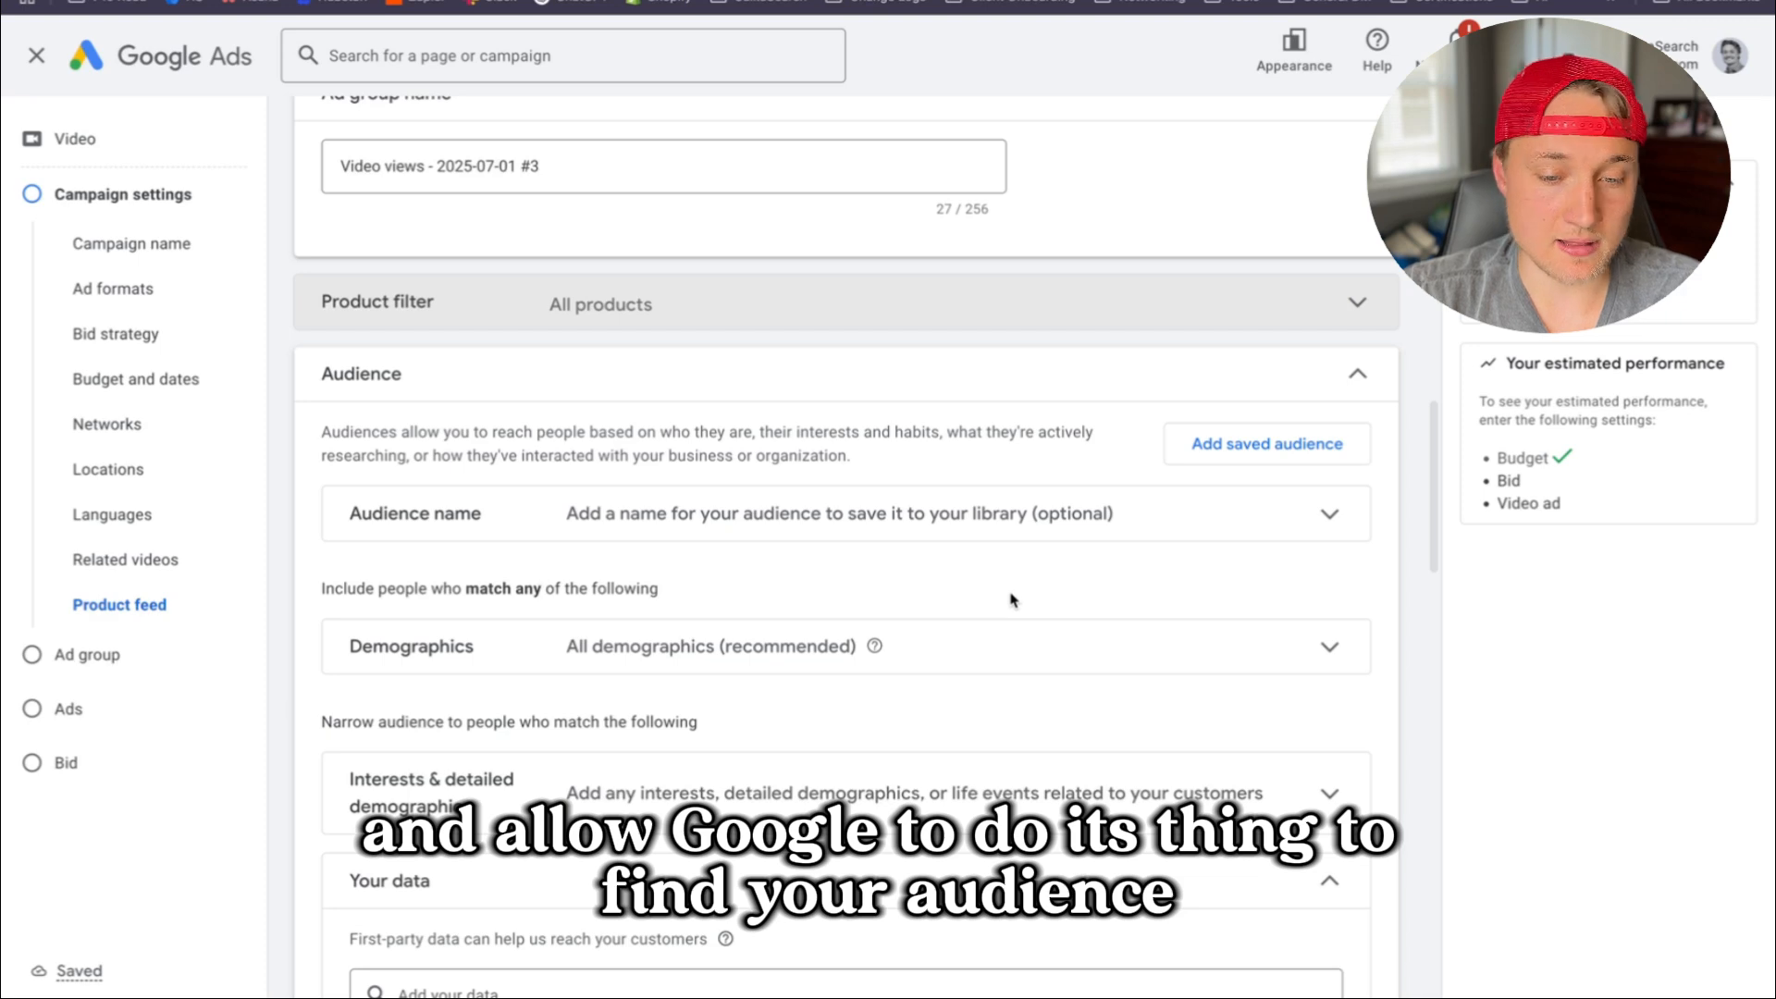
Exclude females from the audience demographics and set the minimum age to 25
left_click(895, 662)
scroll(892, 678, "down", 3)
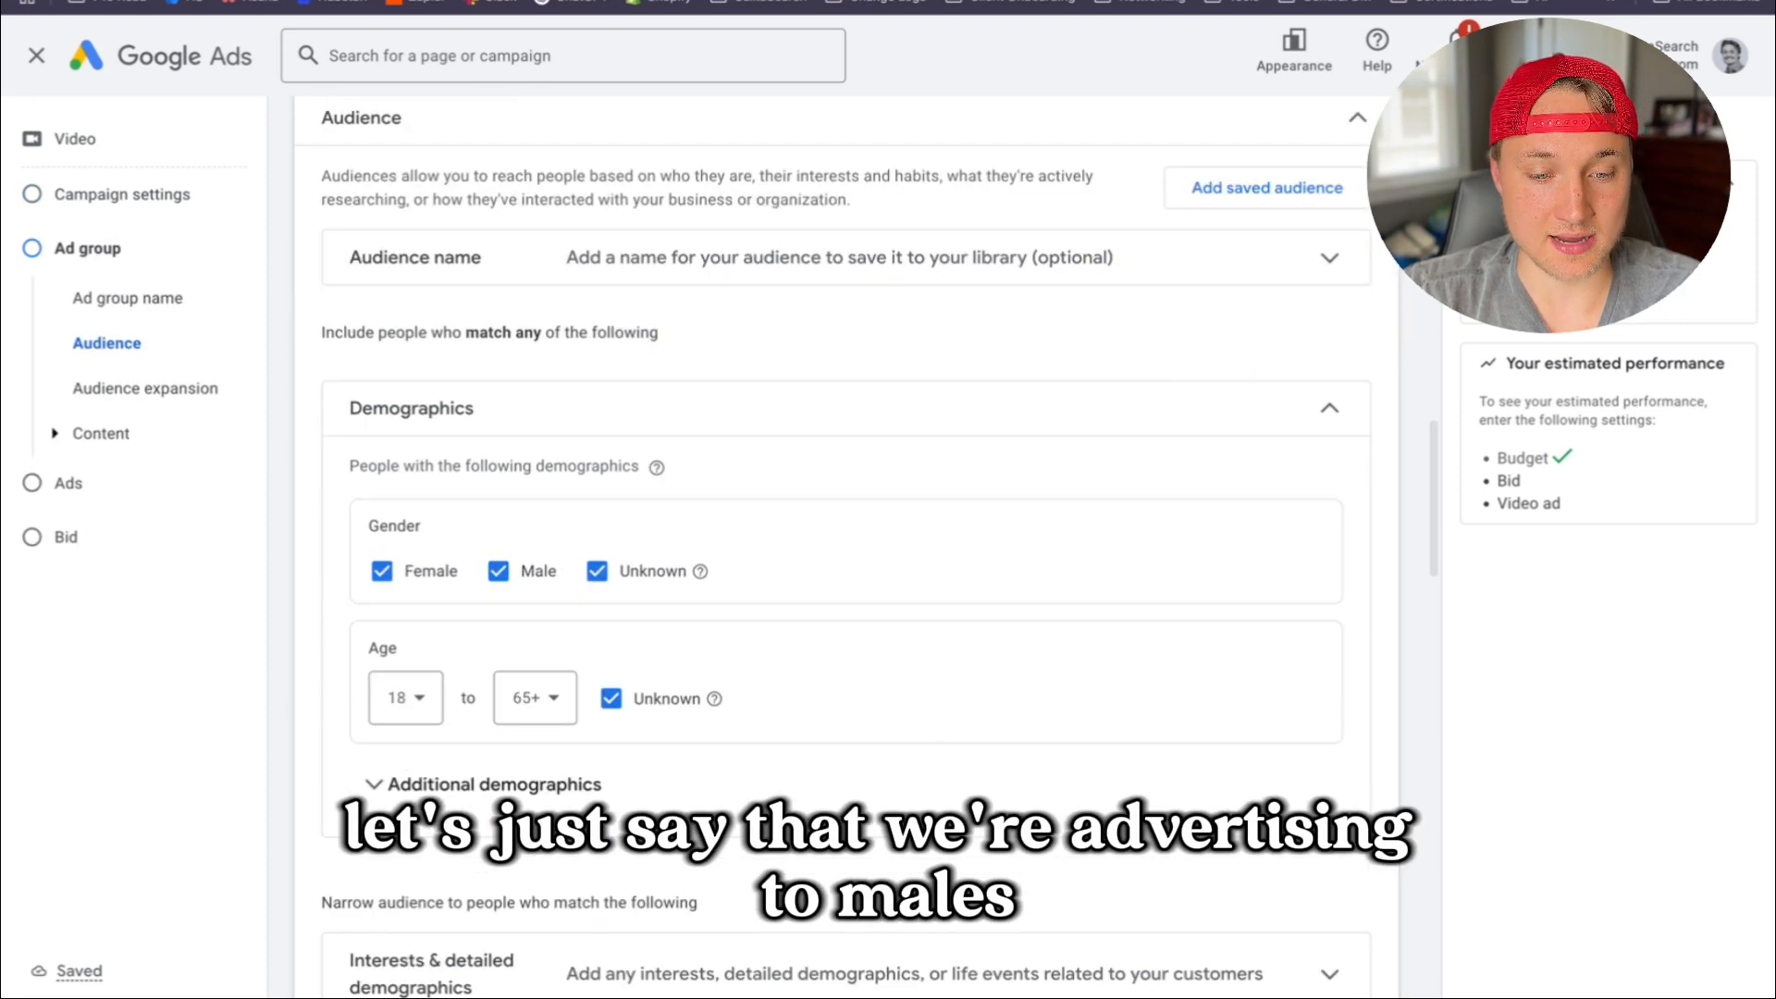
left_click(381, 570)
left_click(405, 699)
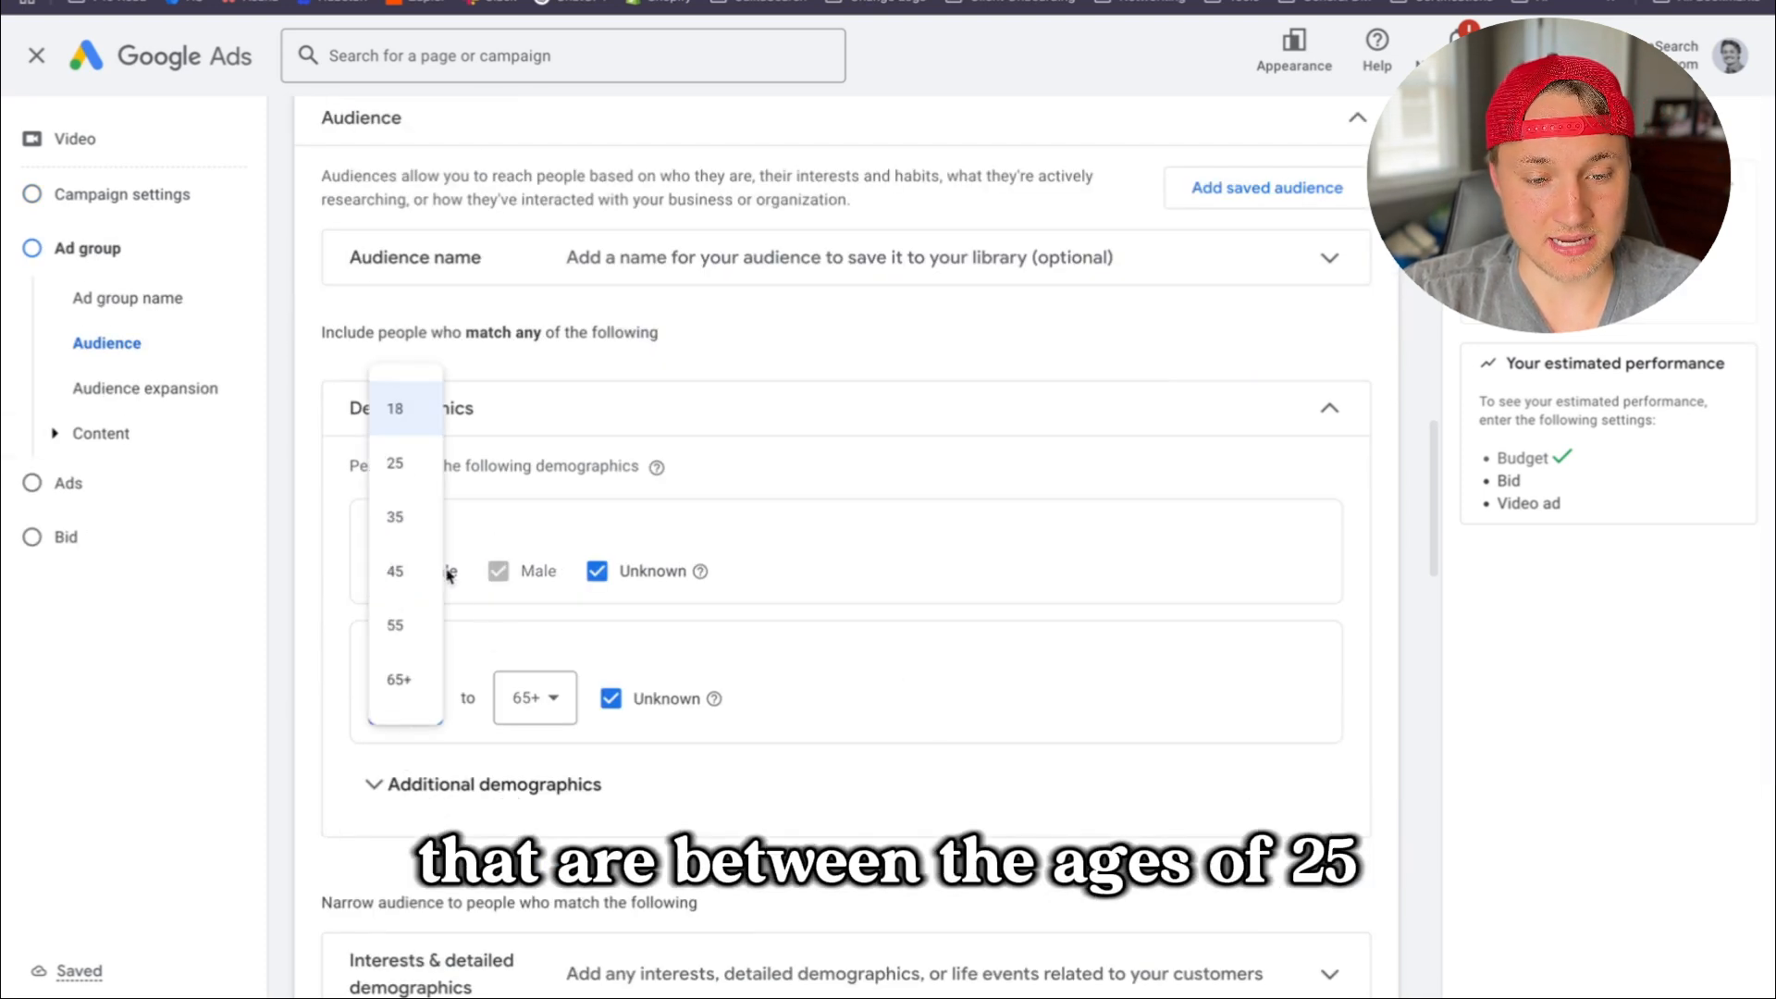
left_click(411, 463)
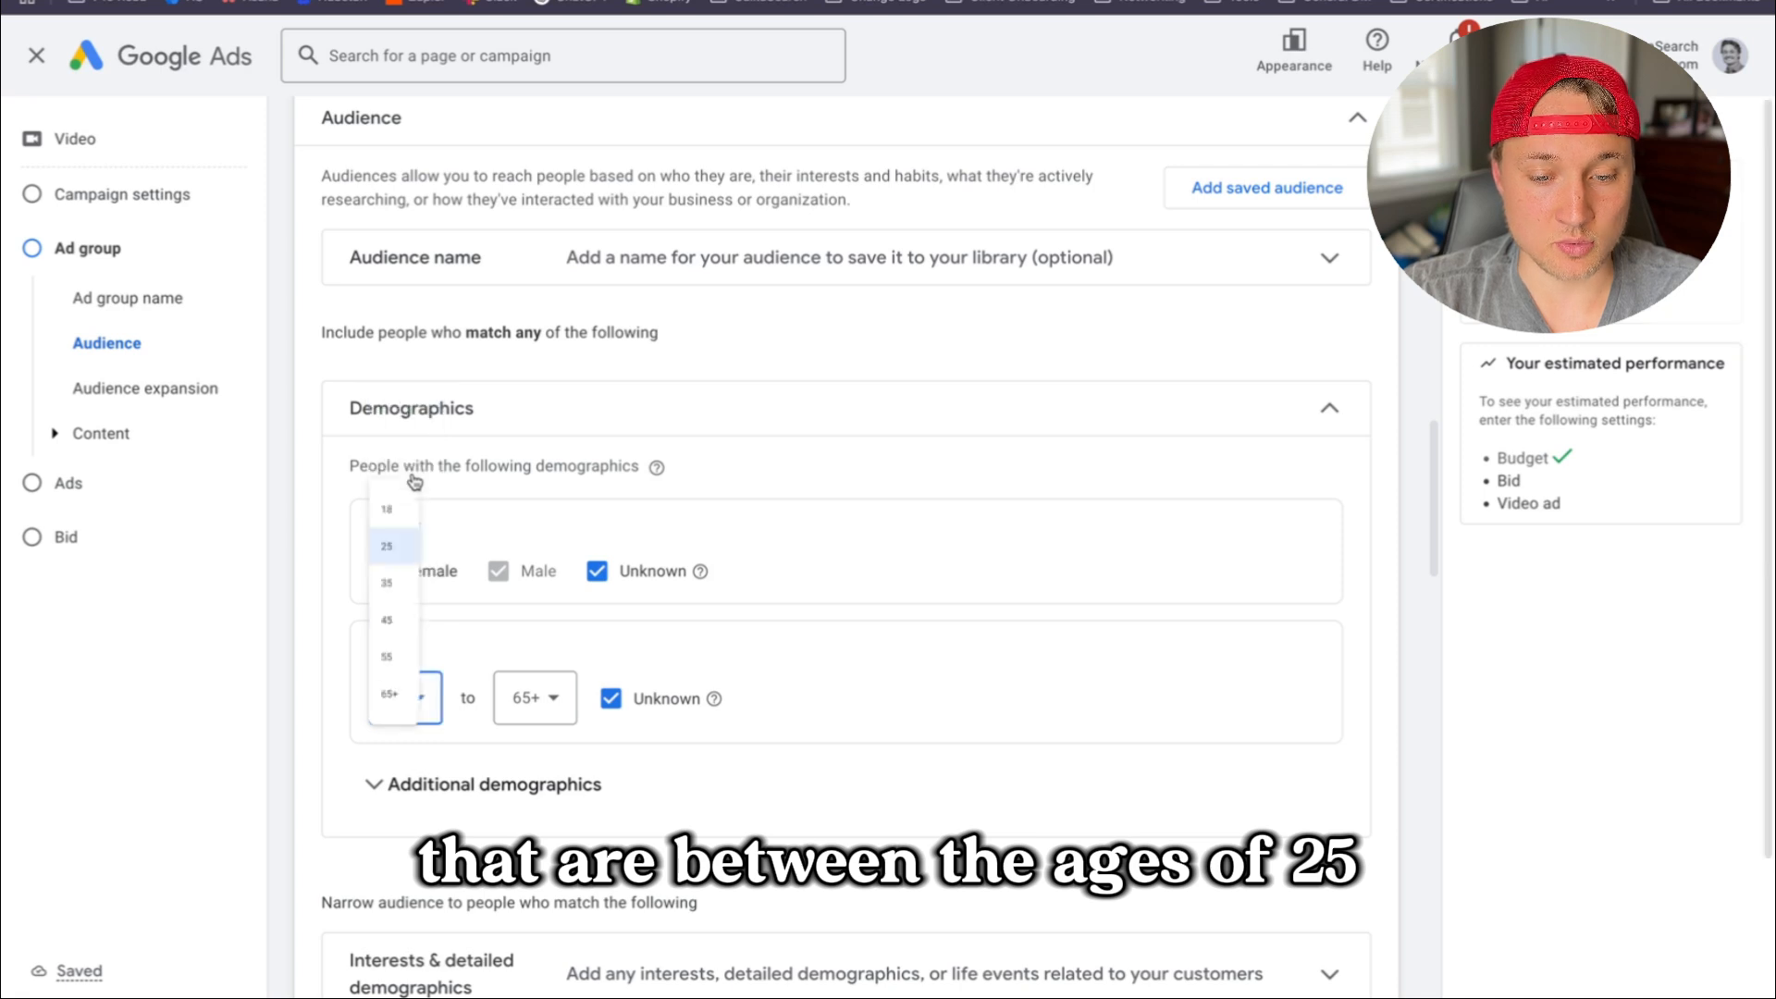
left_click(468, 408)
left_click(547, 405)
Review the additional demographics options for parental status and household income
left_click(621, 778)
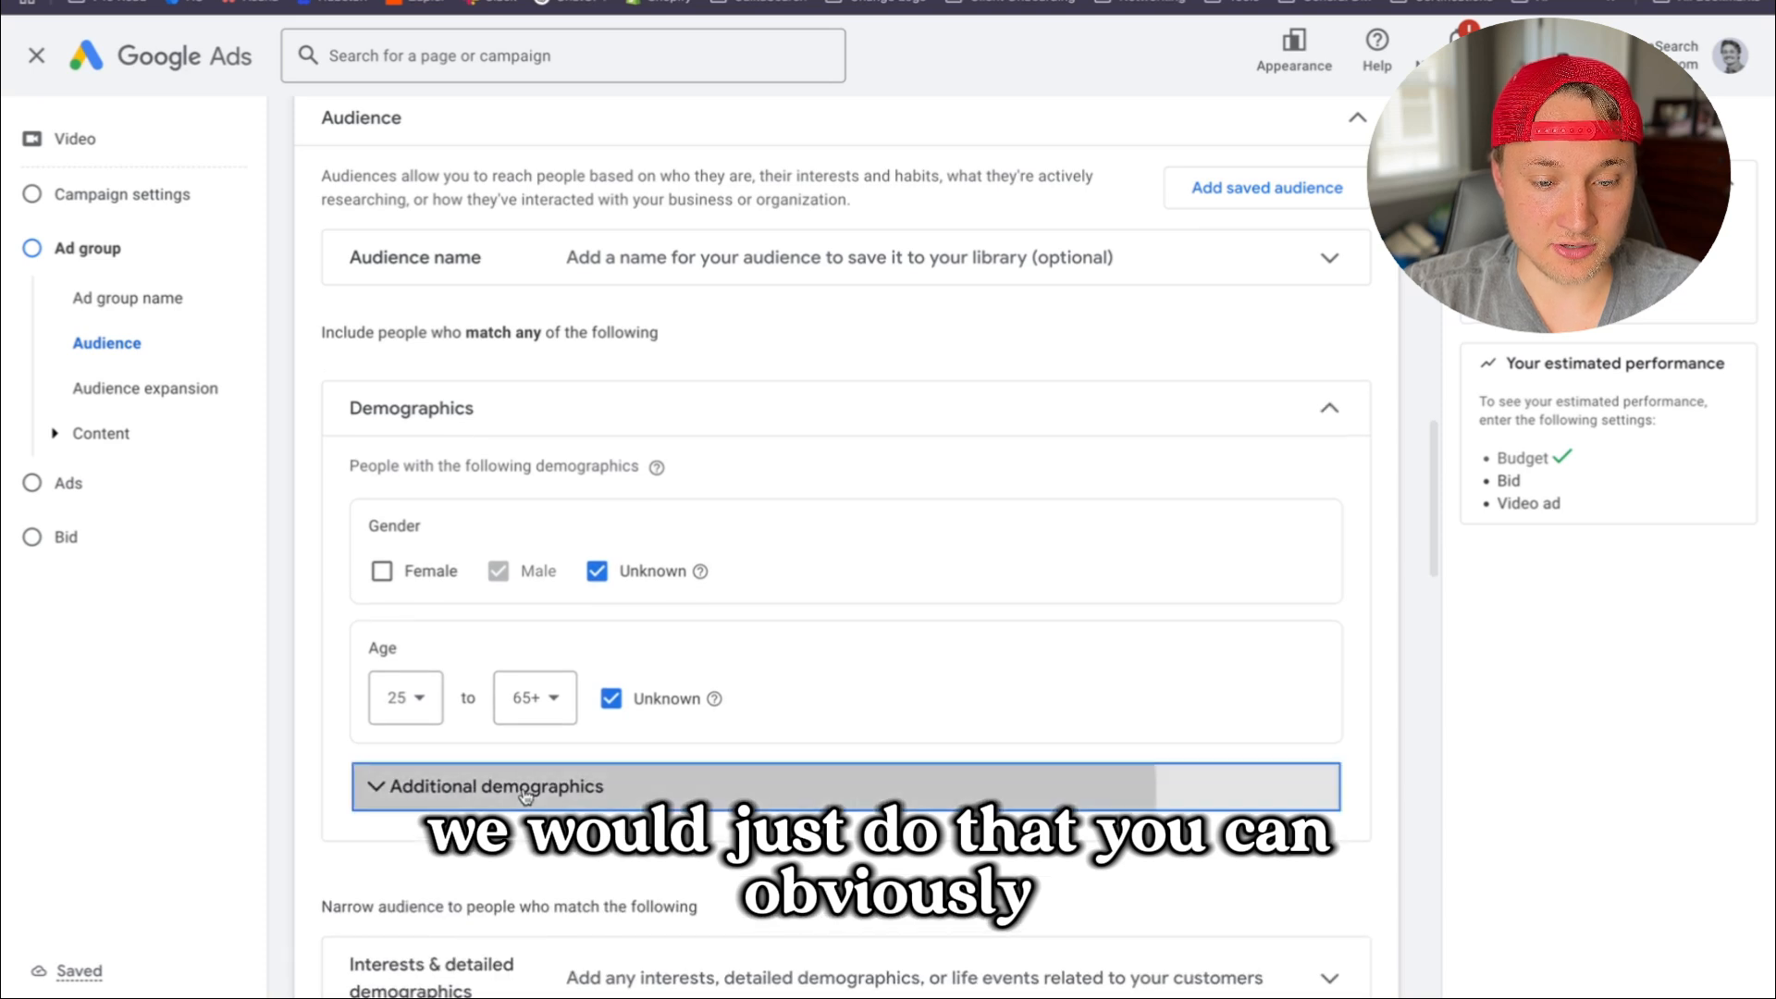
scroll(385, 746, "down", 2)
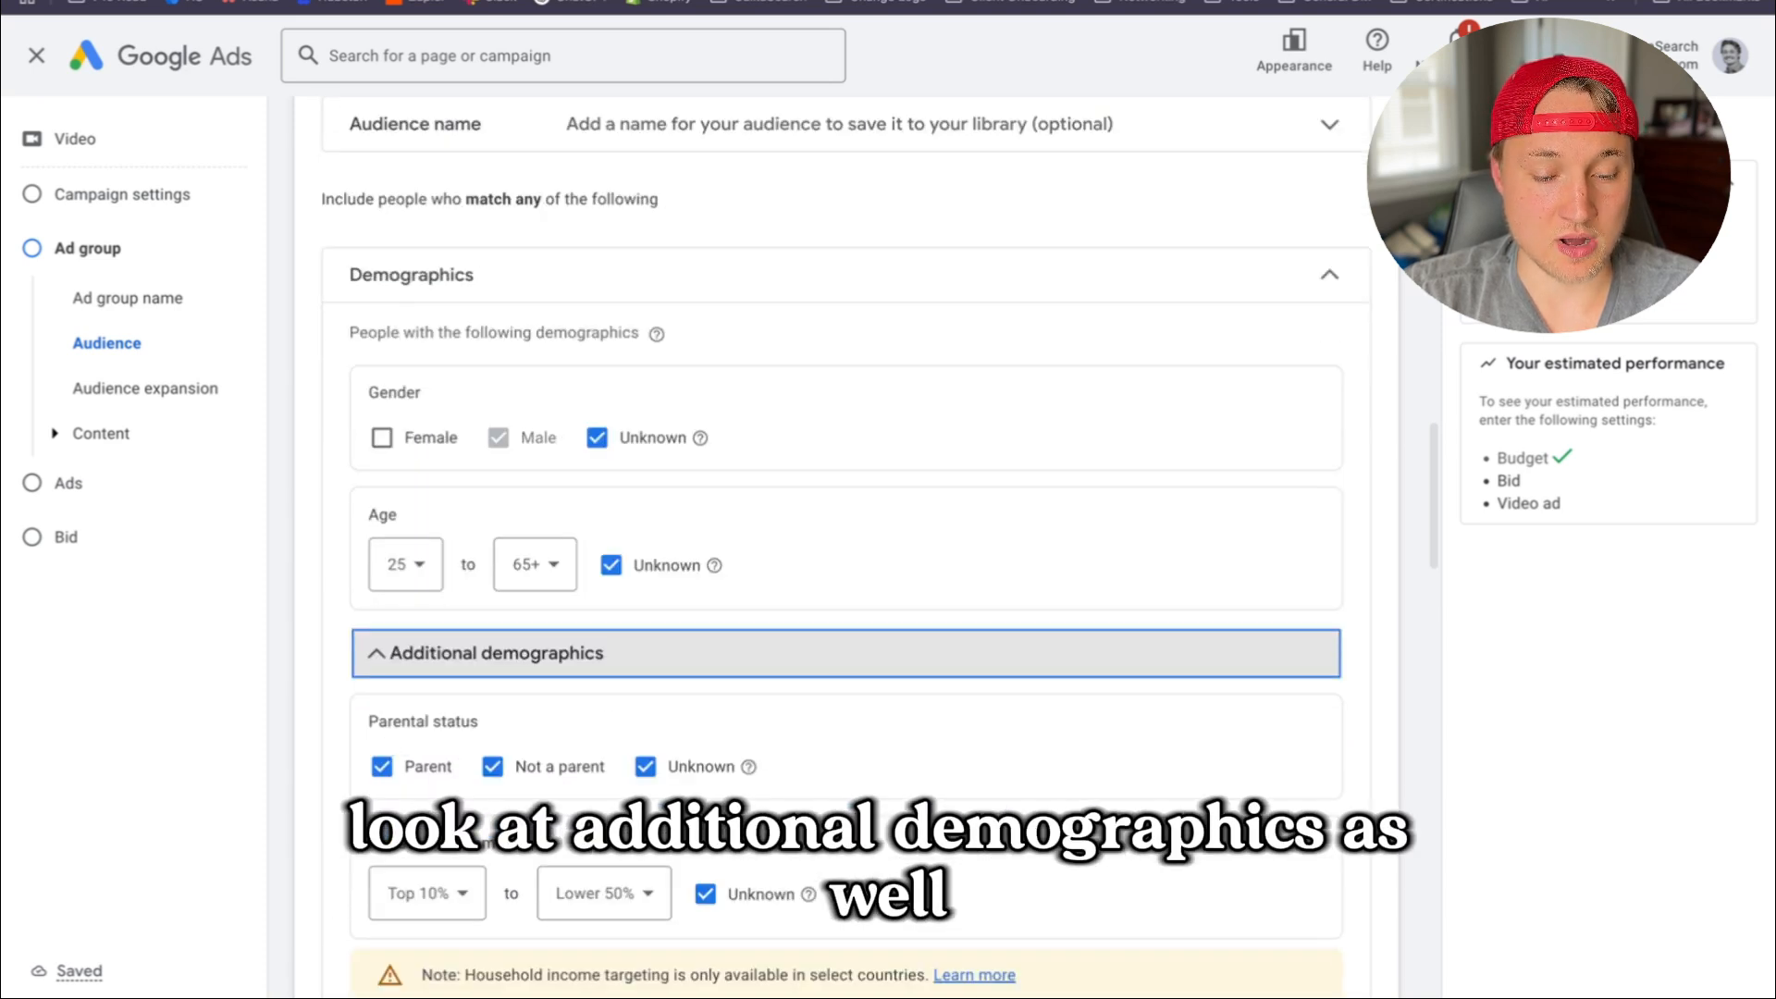
scroll(421, 893, "down", 1)
left_click(689, 578)
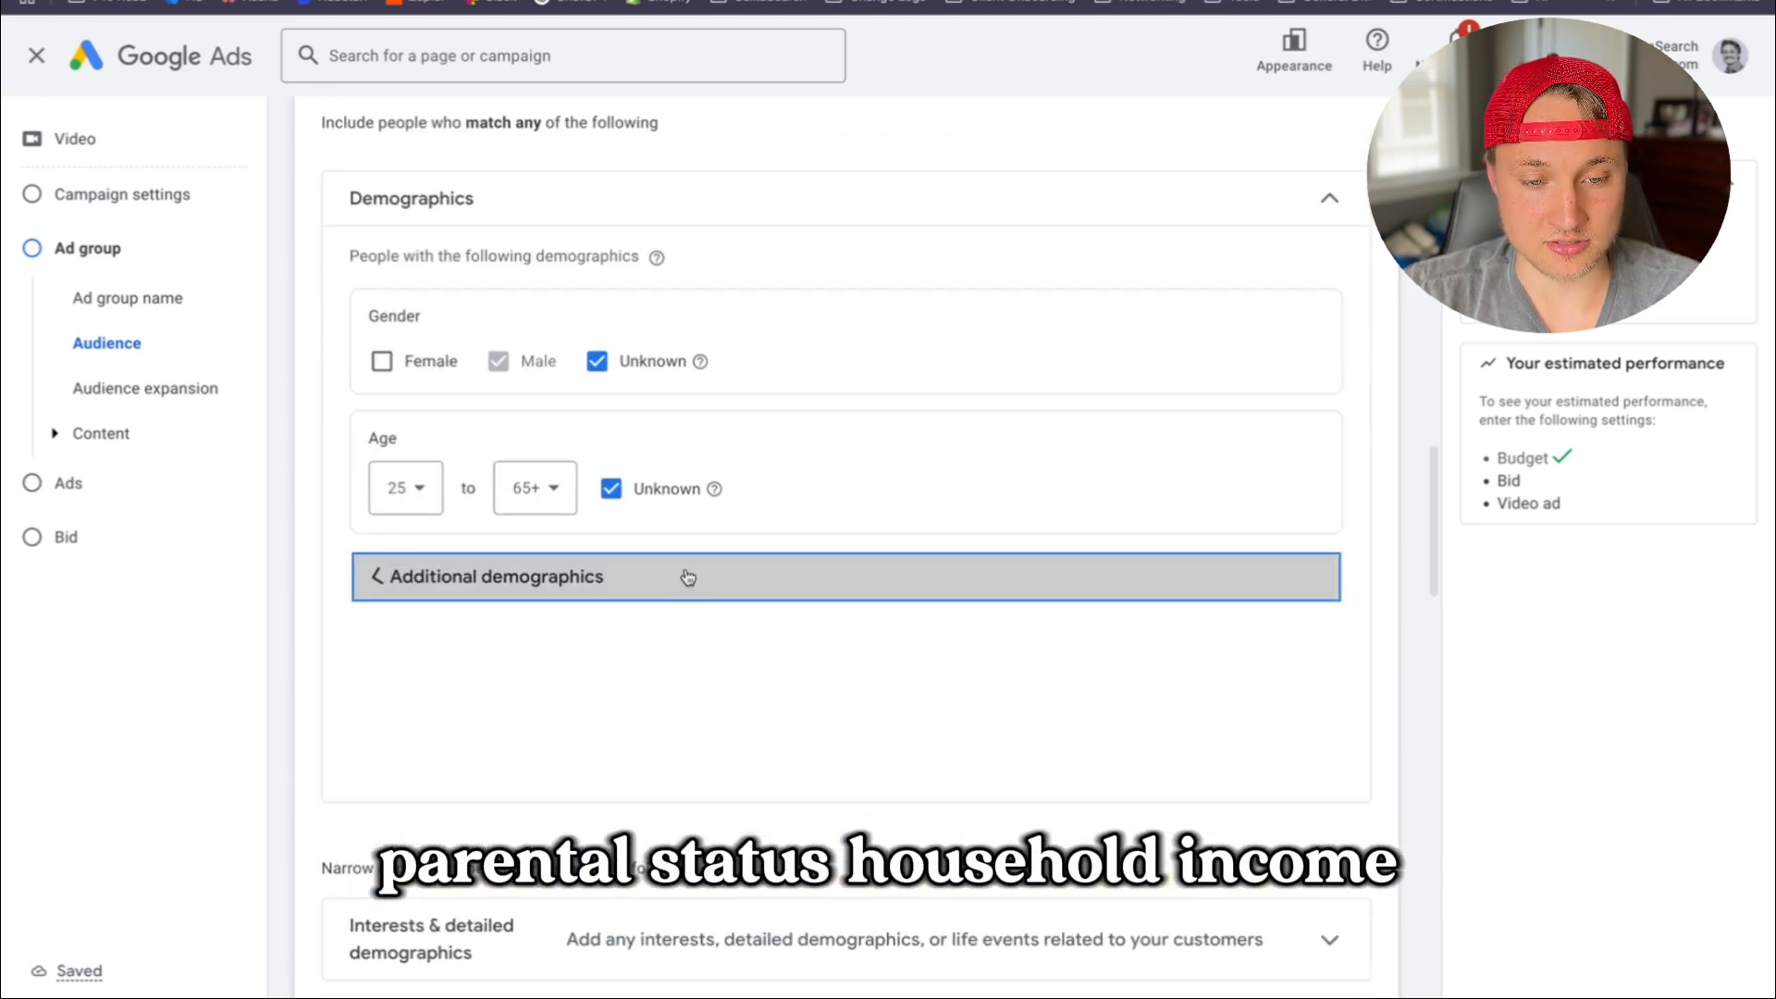
left_click(527, 196)
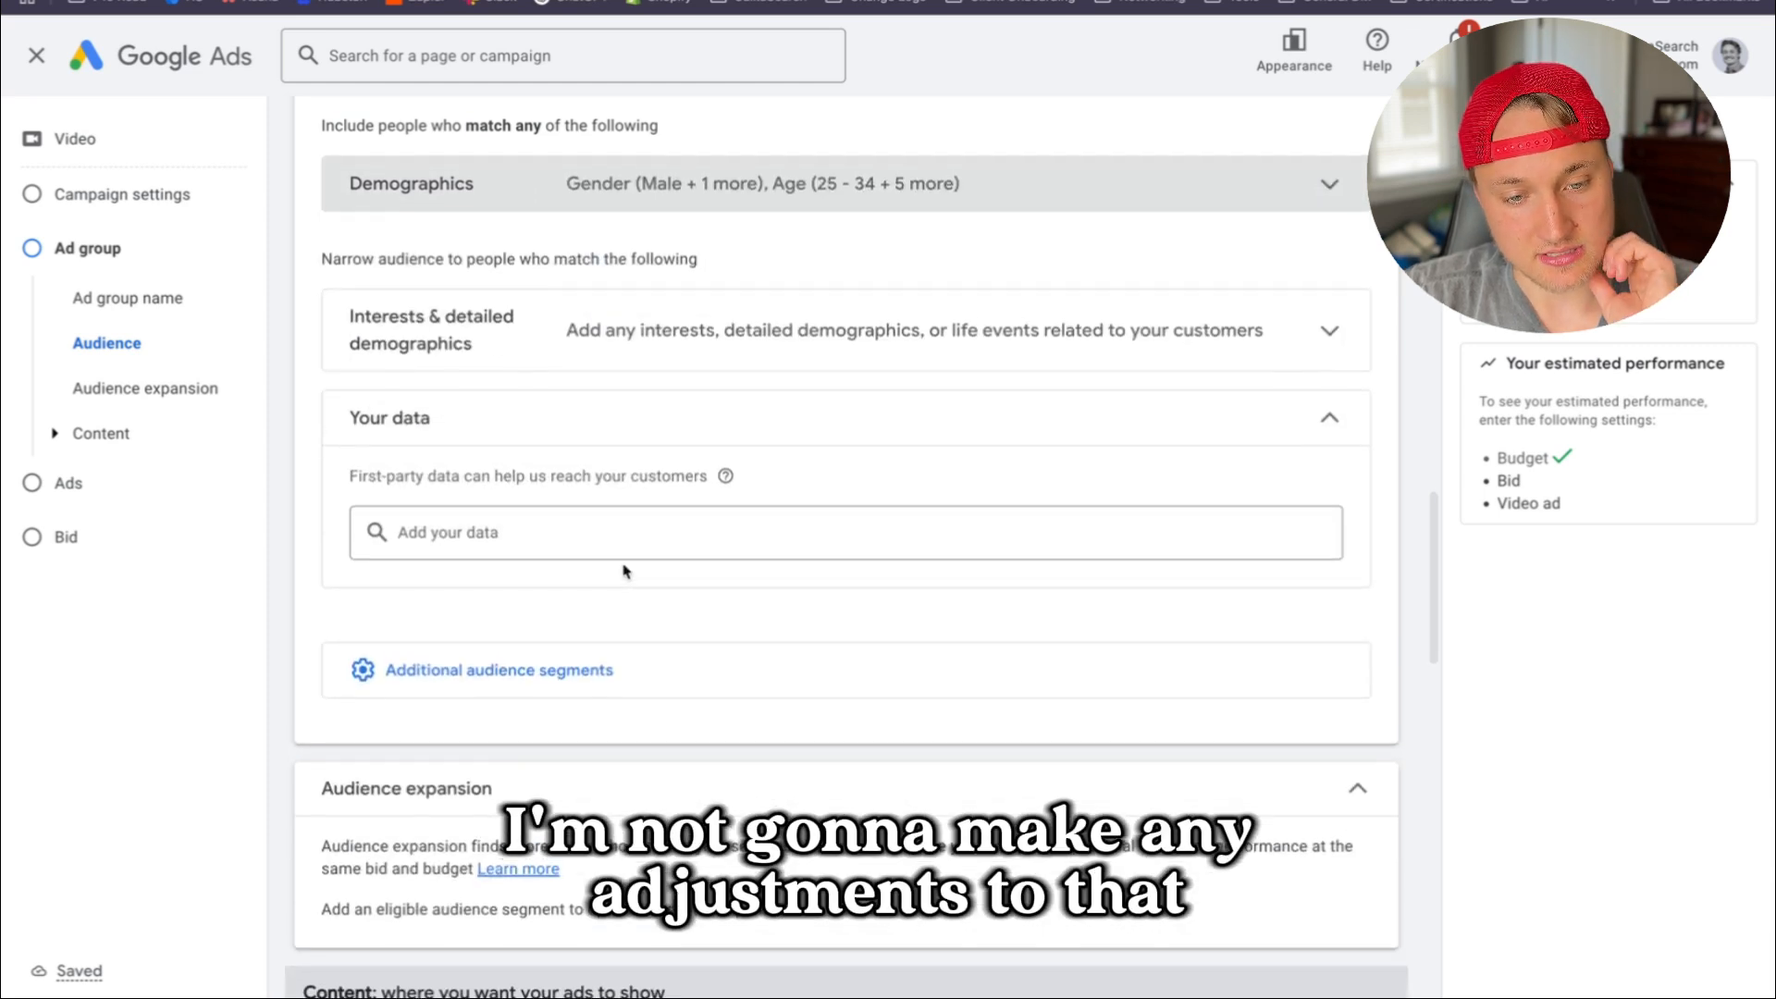
Search the interests for "lawn care" and "farming", adding the Lawn Care & Gardening Supplies and Farming segments to the audience
left_click(713, 363)
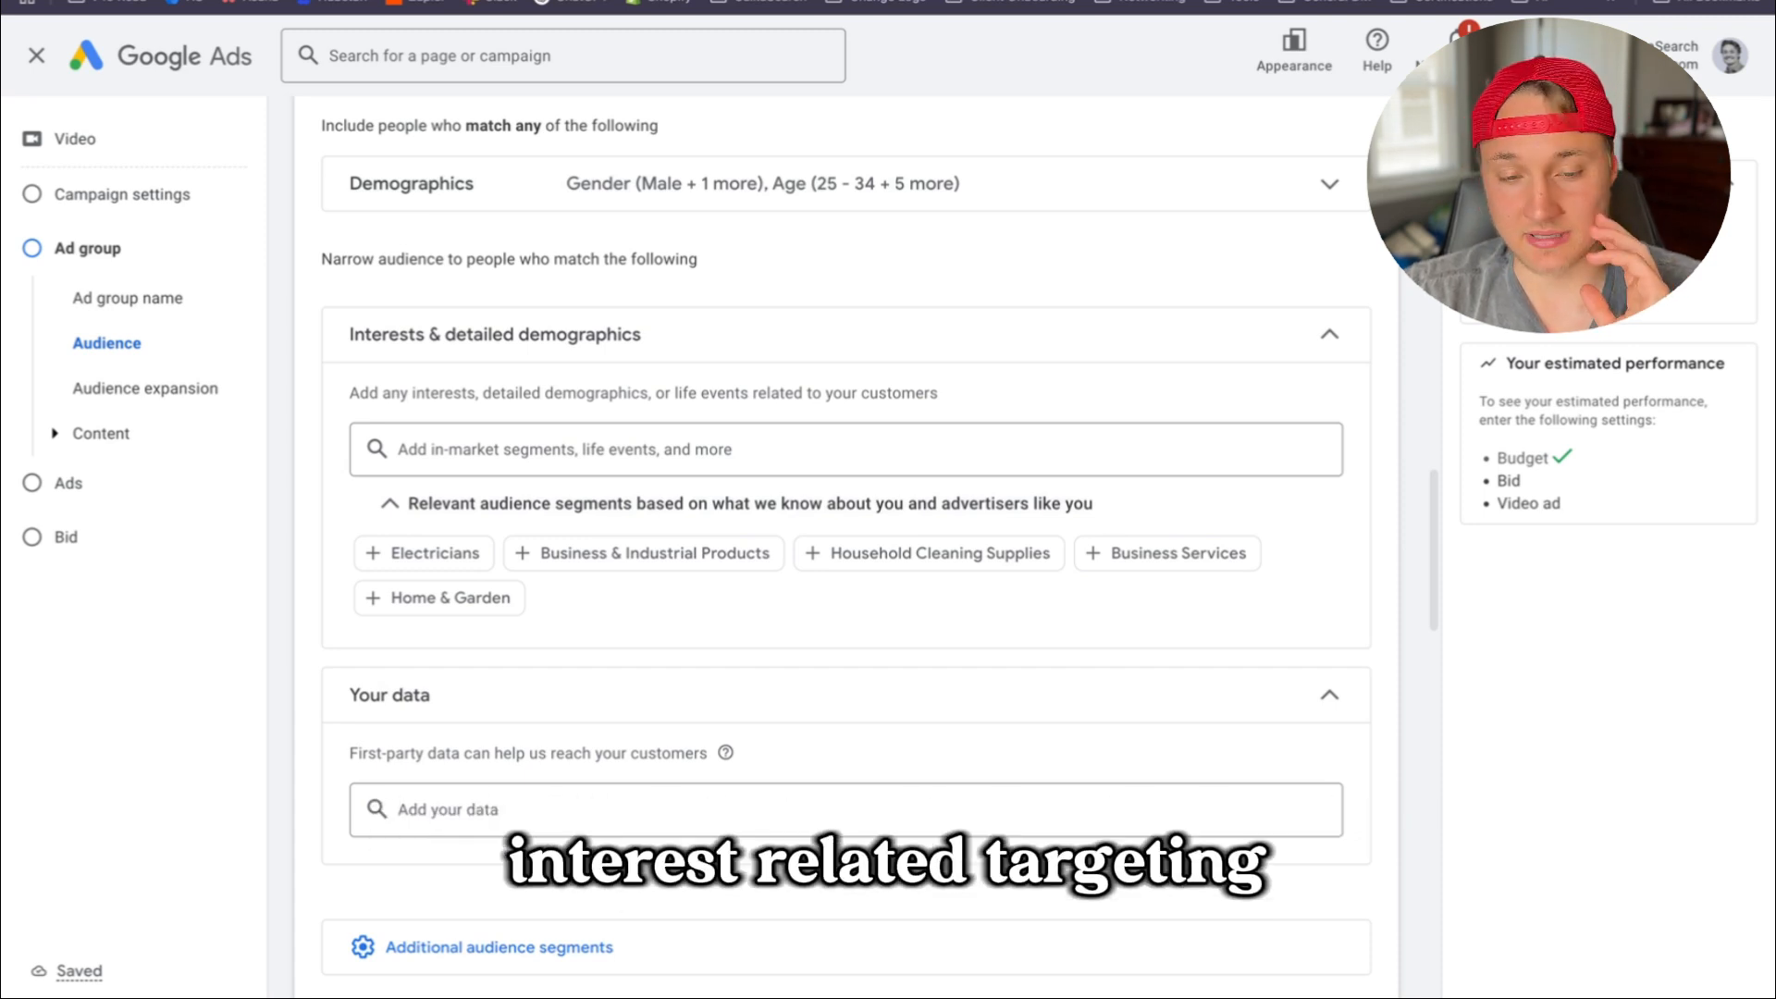
left_click(620, 462)
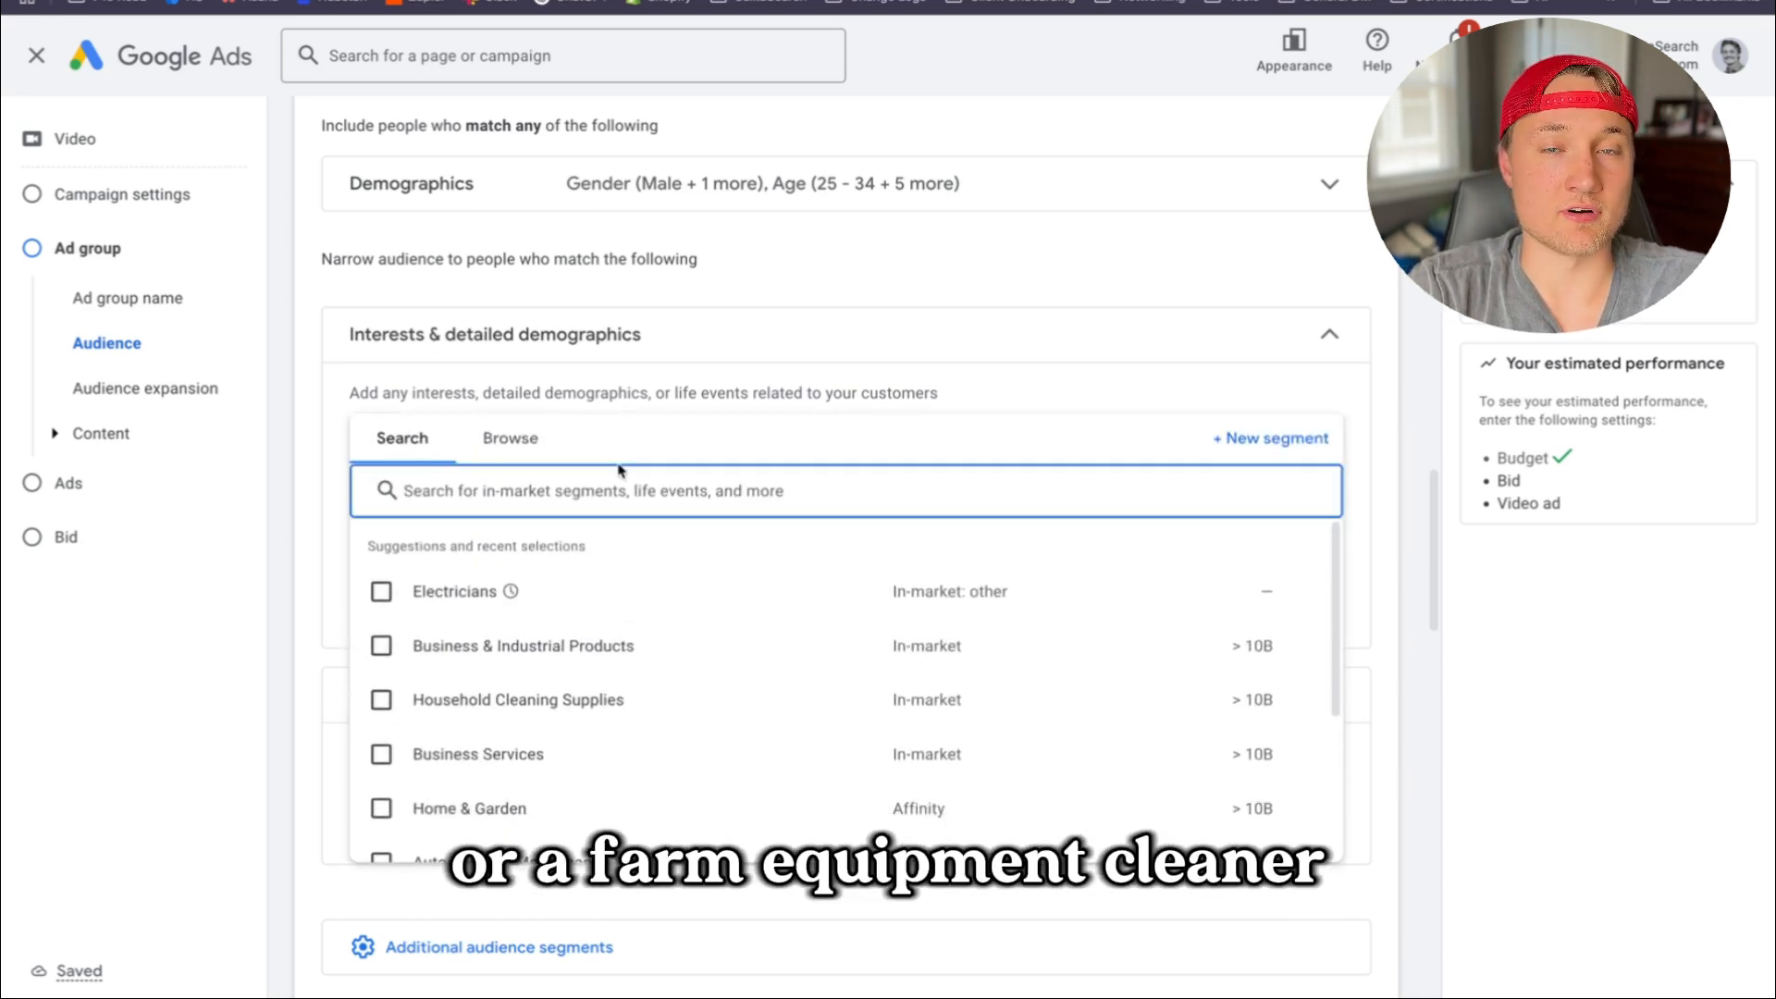
type("lawn care")
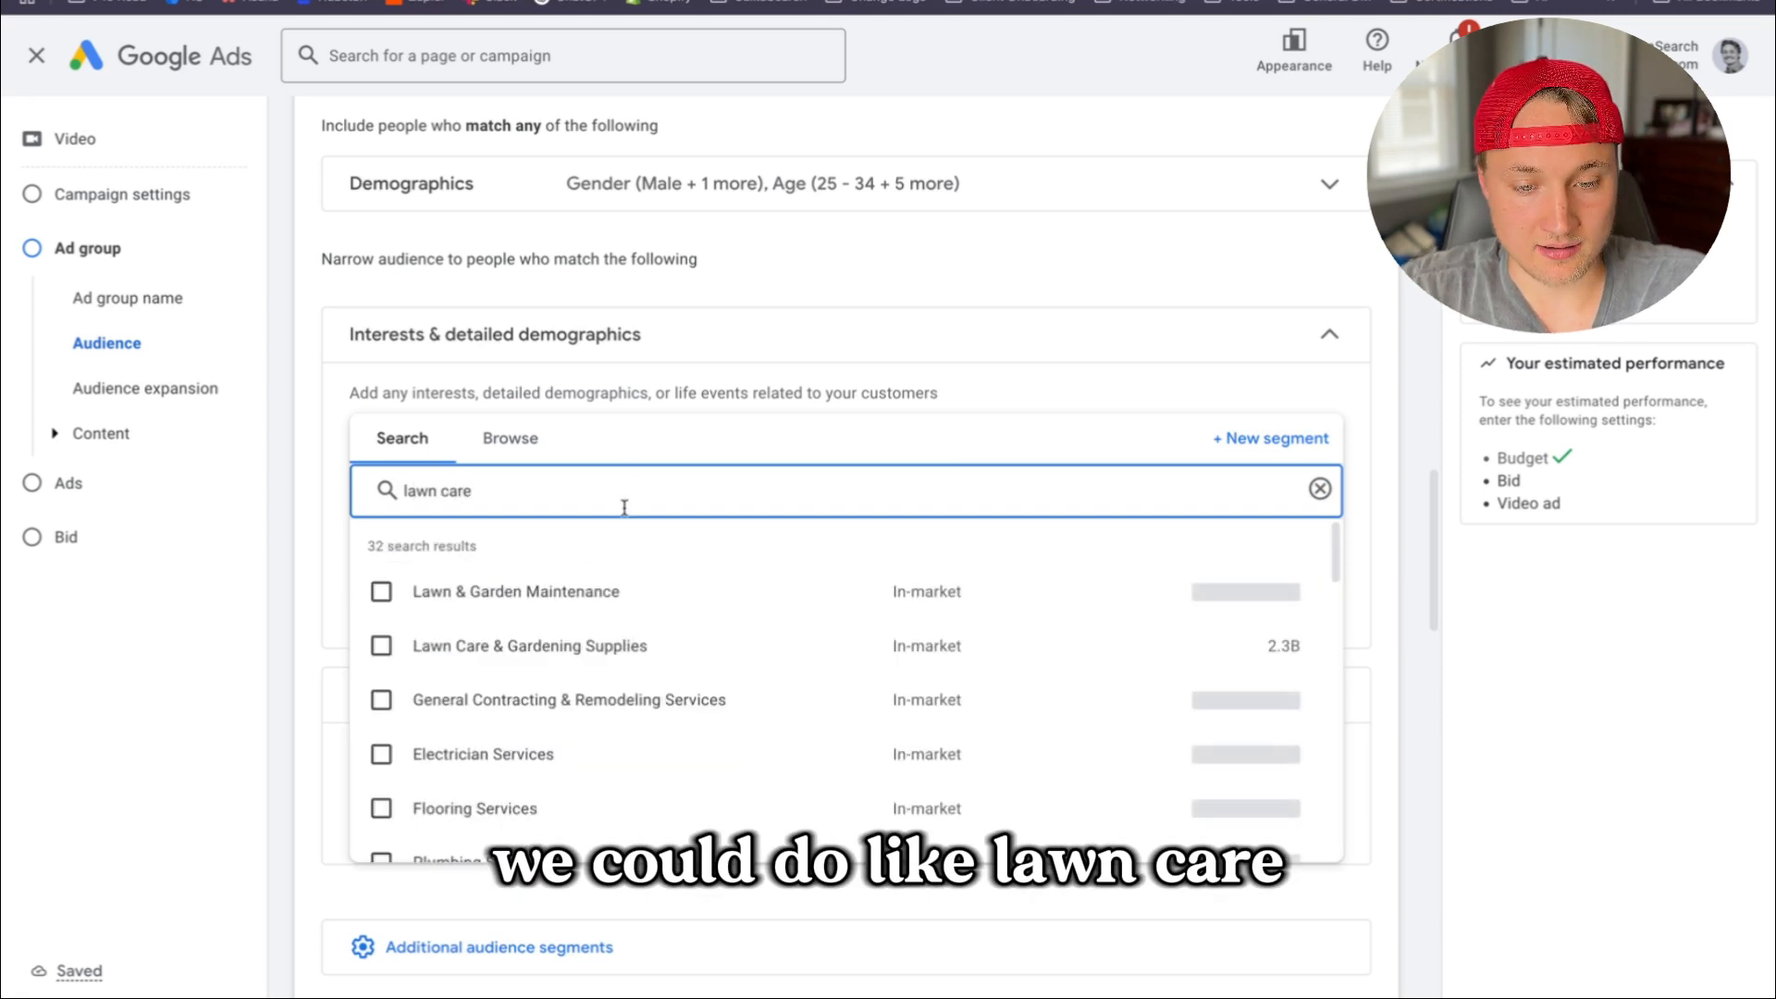
left_click(597, 659)
triple_click(509, 576)
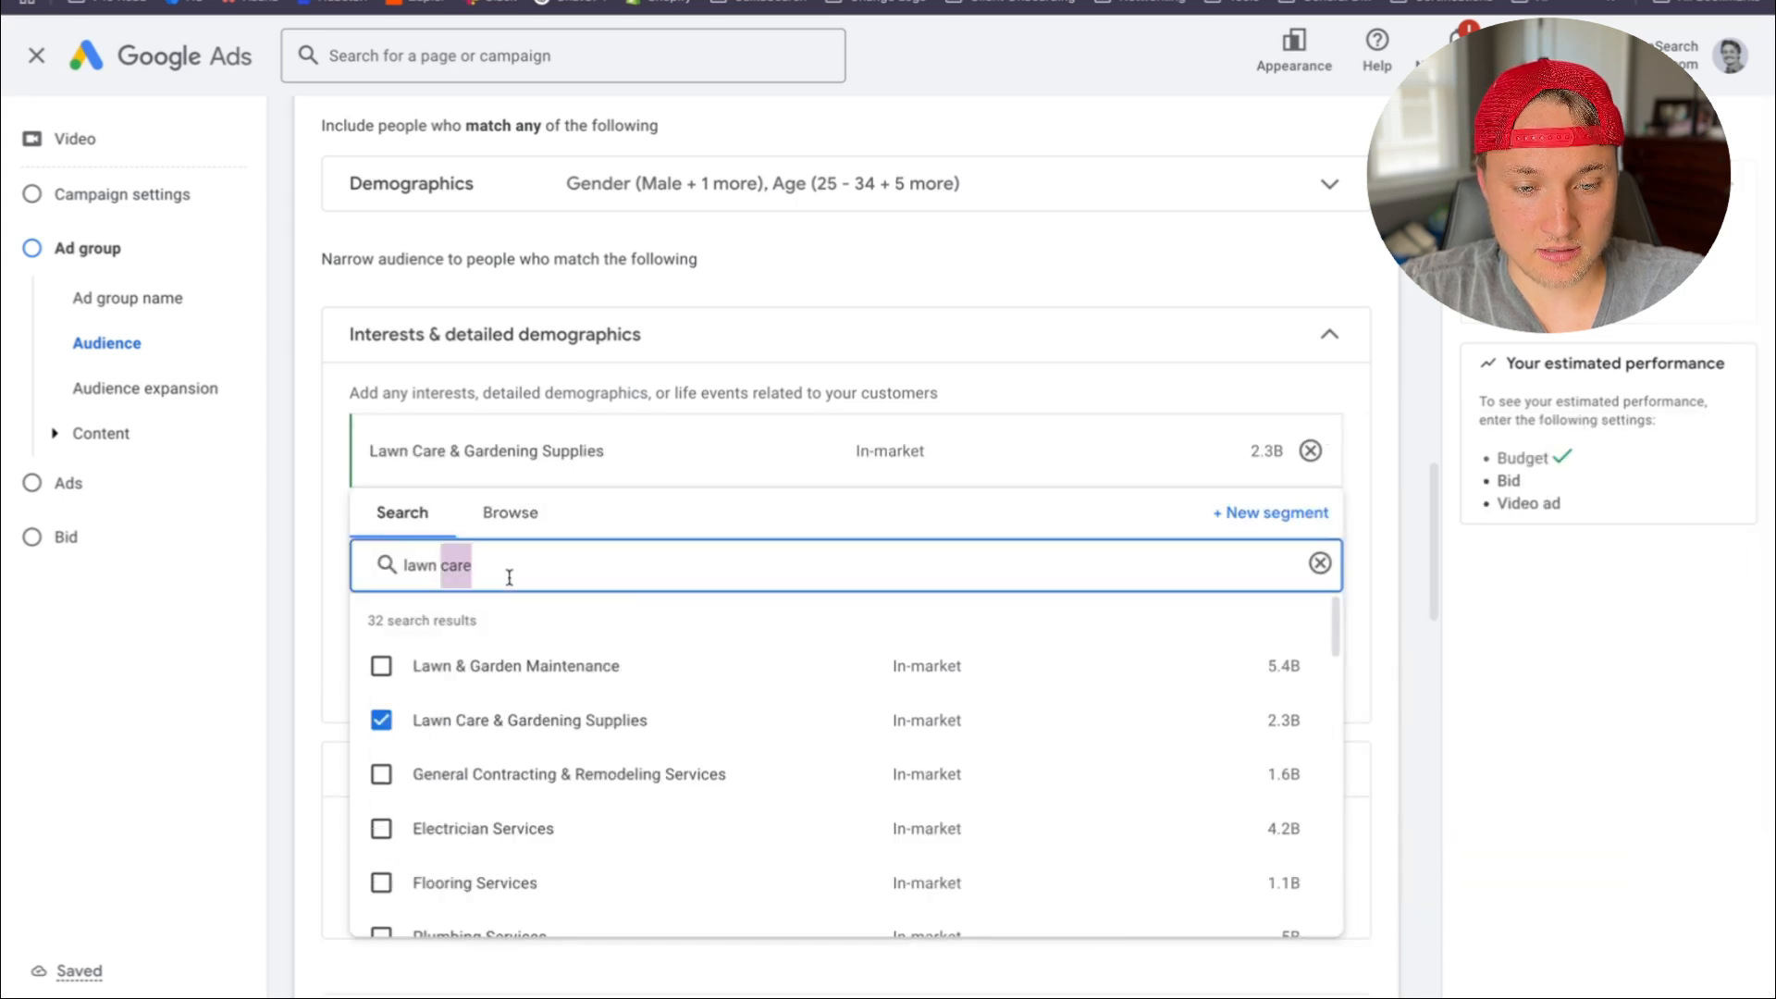
type("farming")
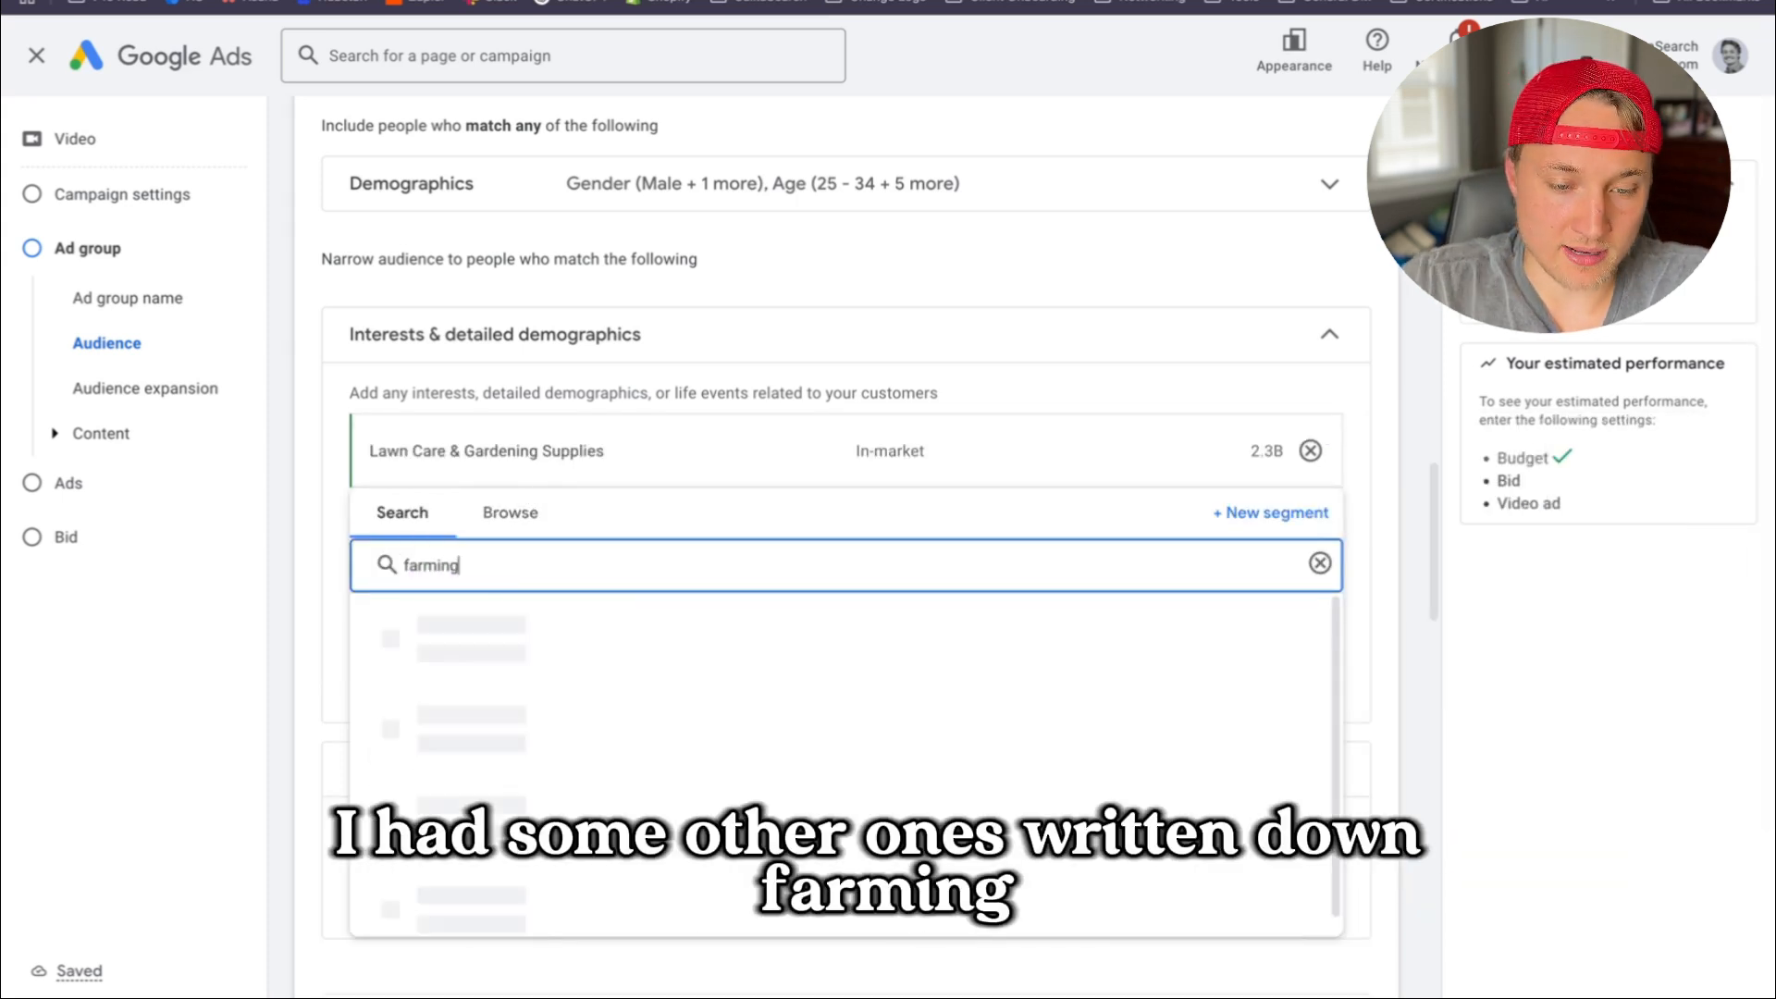
left_click(503, 686)
Search the interests for "manufacturing" and add the Manufacturing Industry detailed demographics segment
triple_click(500, 619)
type("ma")
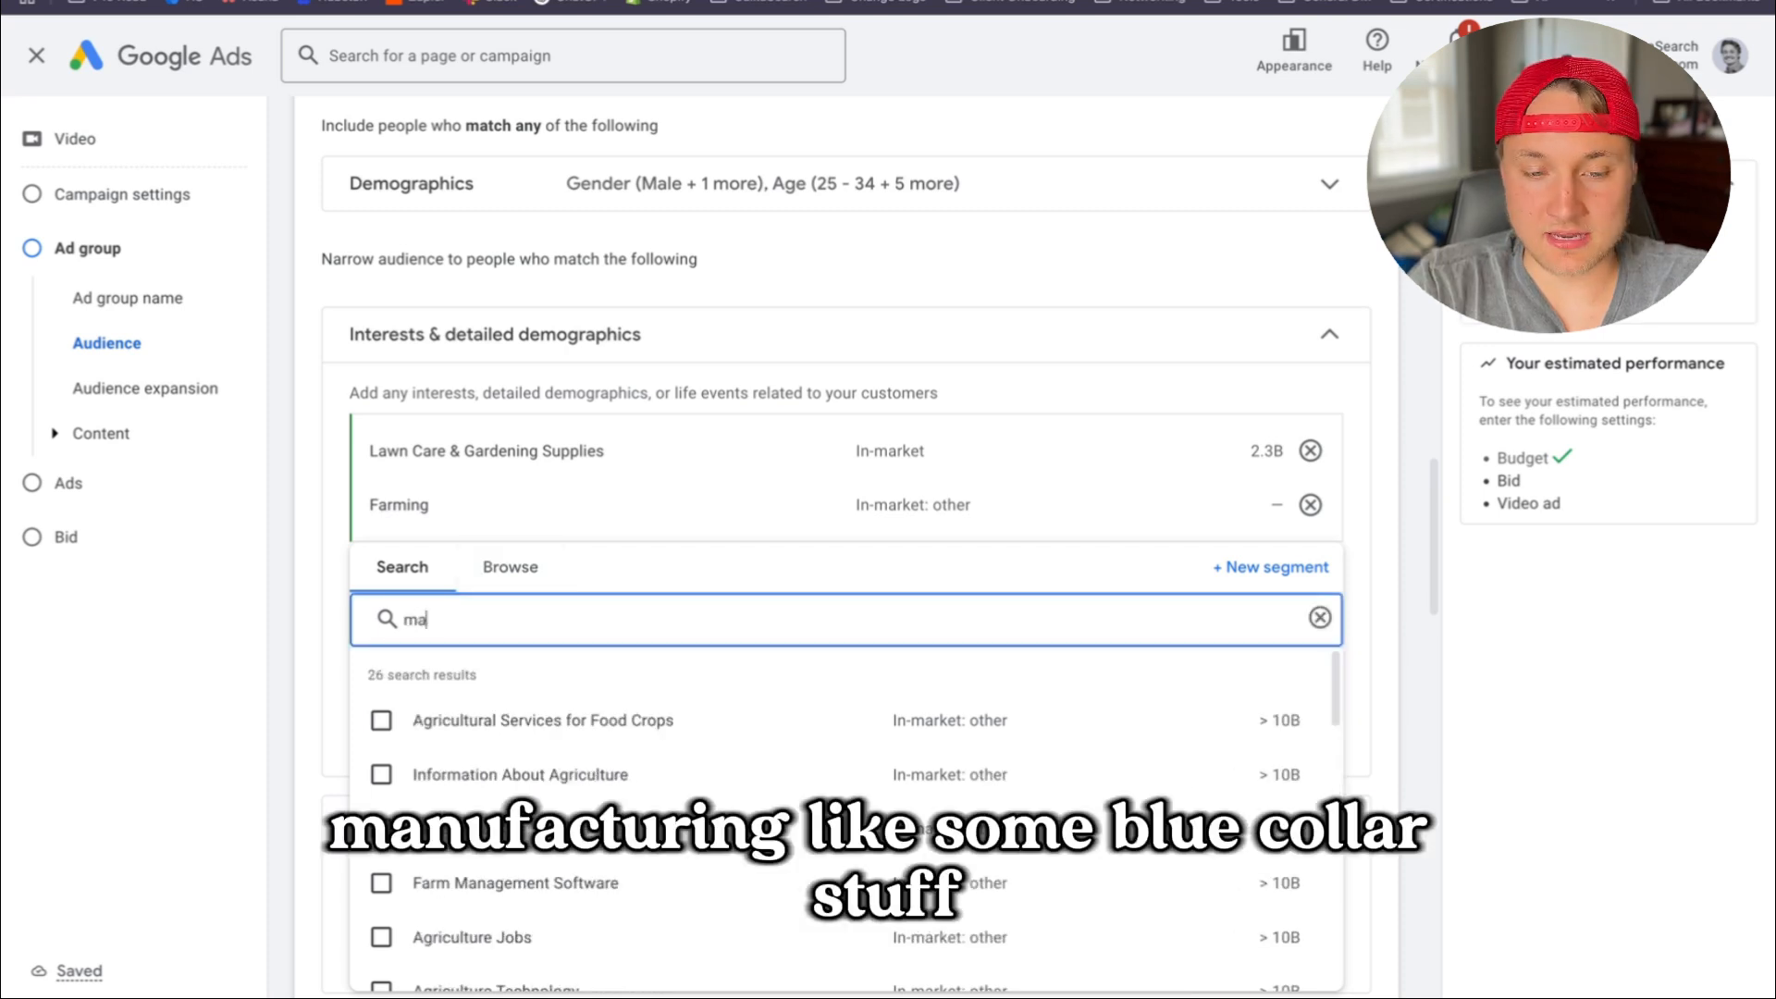
type("nufacturing")
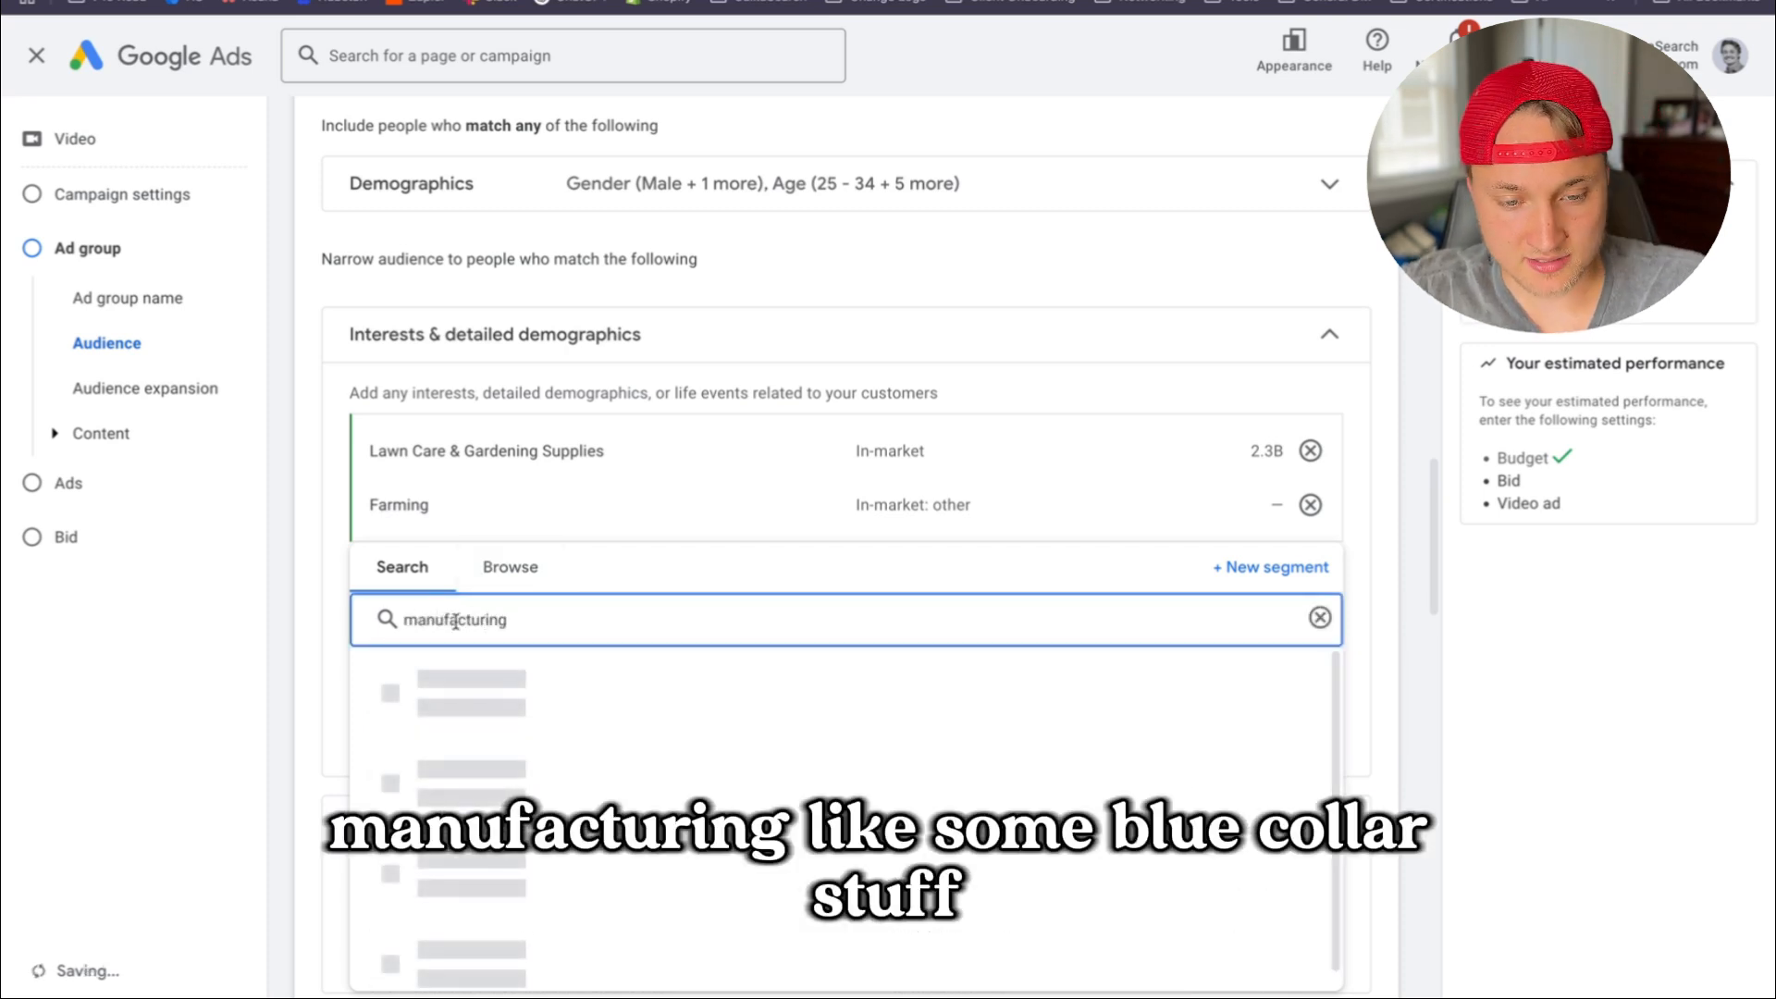
mouse_move(565, 829)
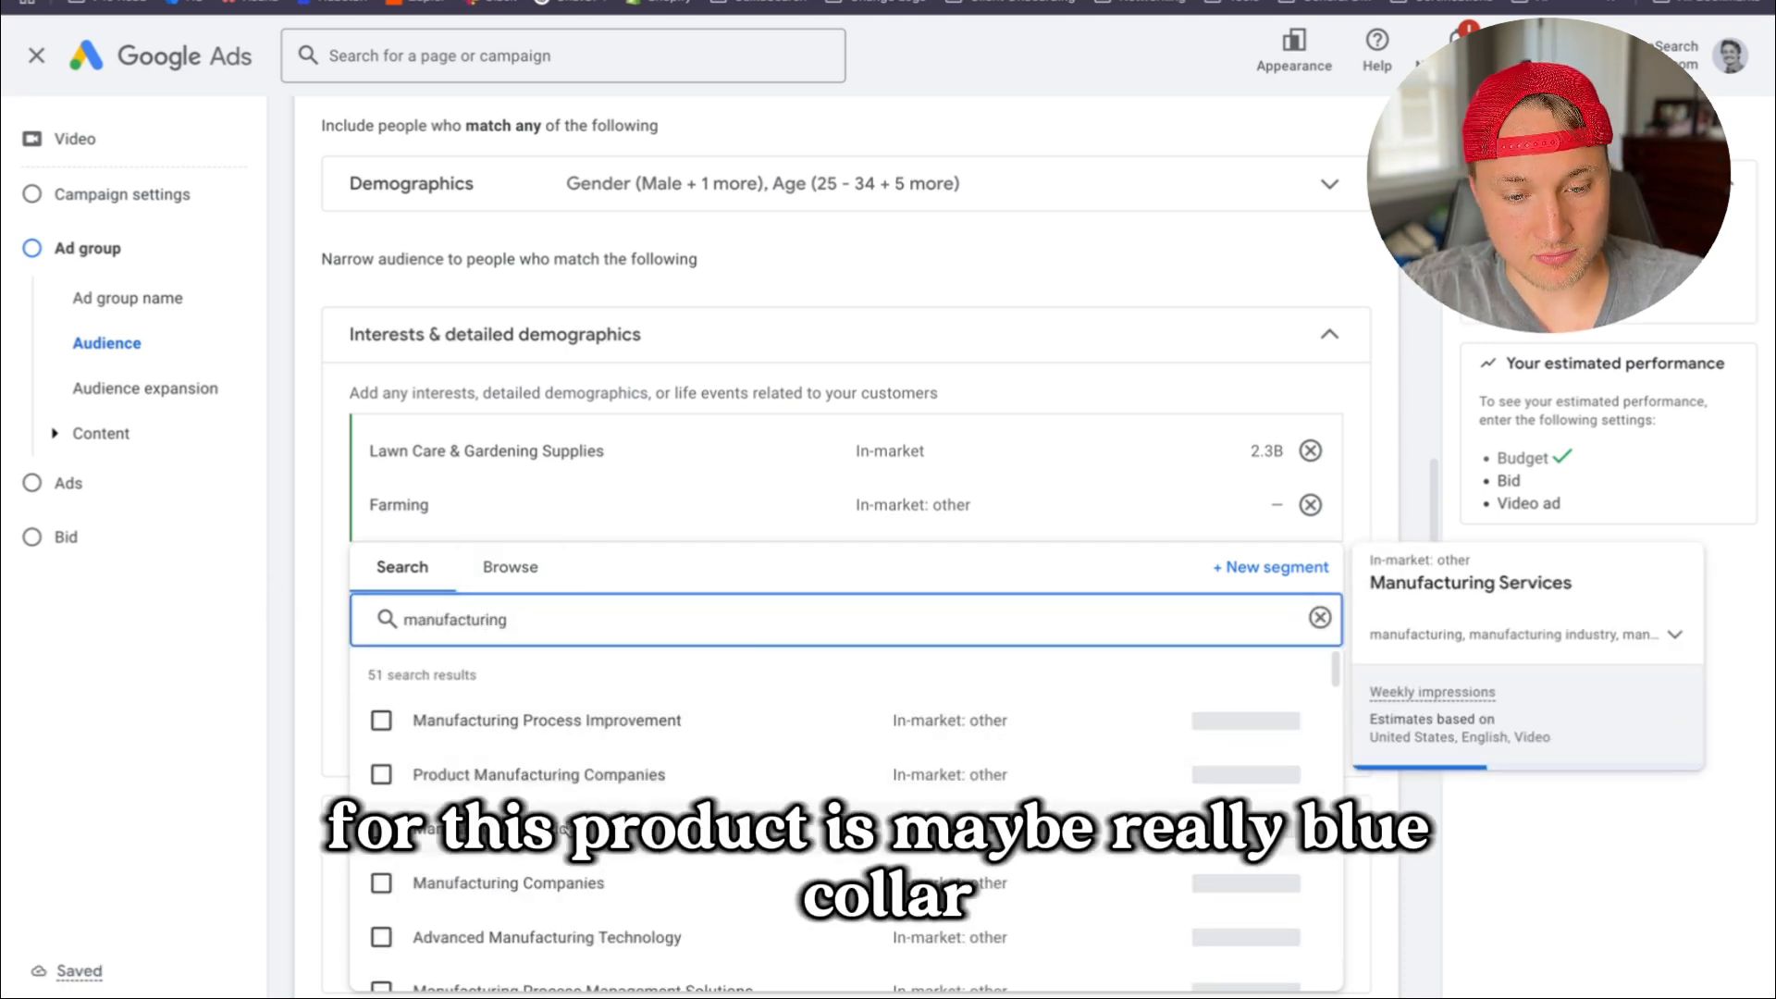
scroll(566, 829, "down", 2)
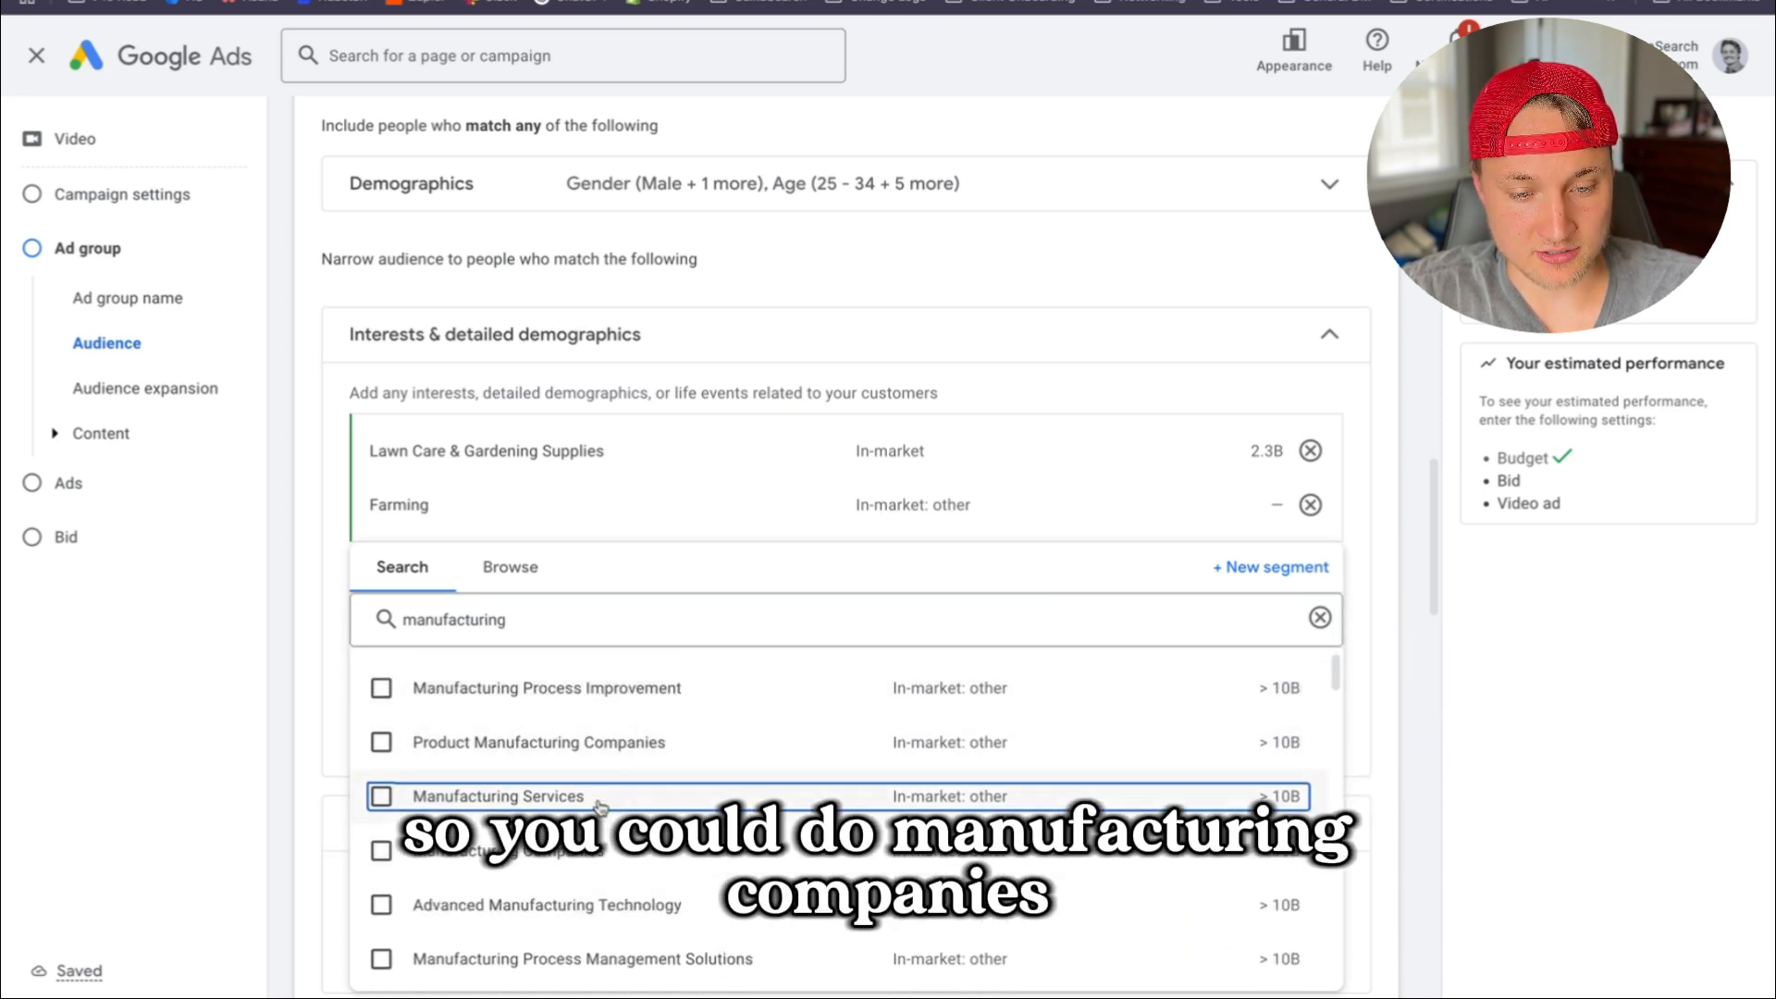
scroll(602, 804, "down", 5)
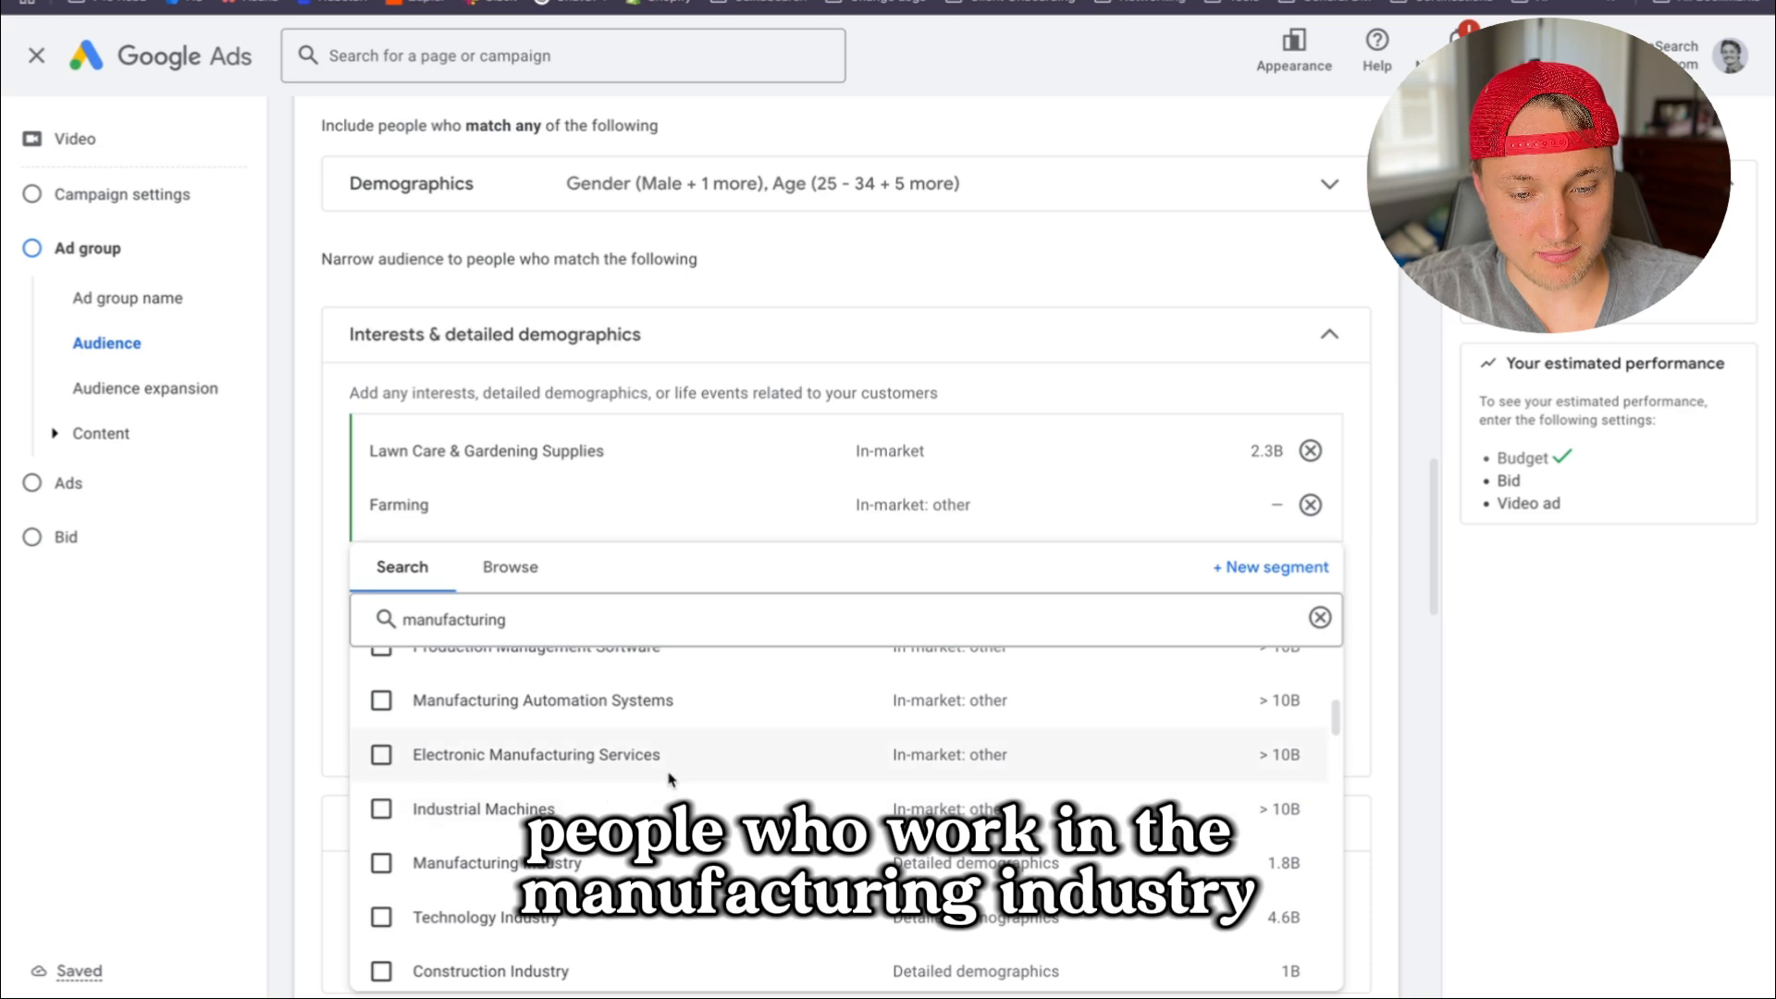
left_click(509, 868)
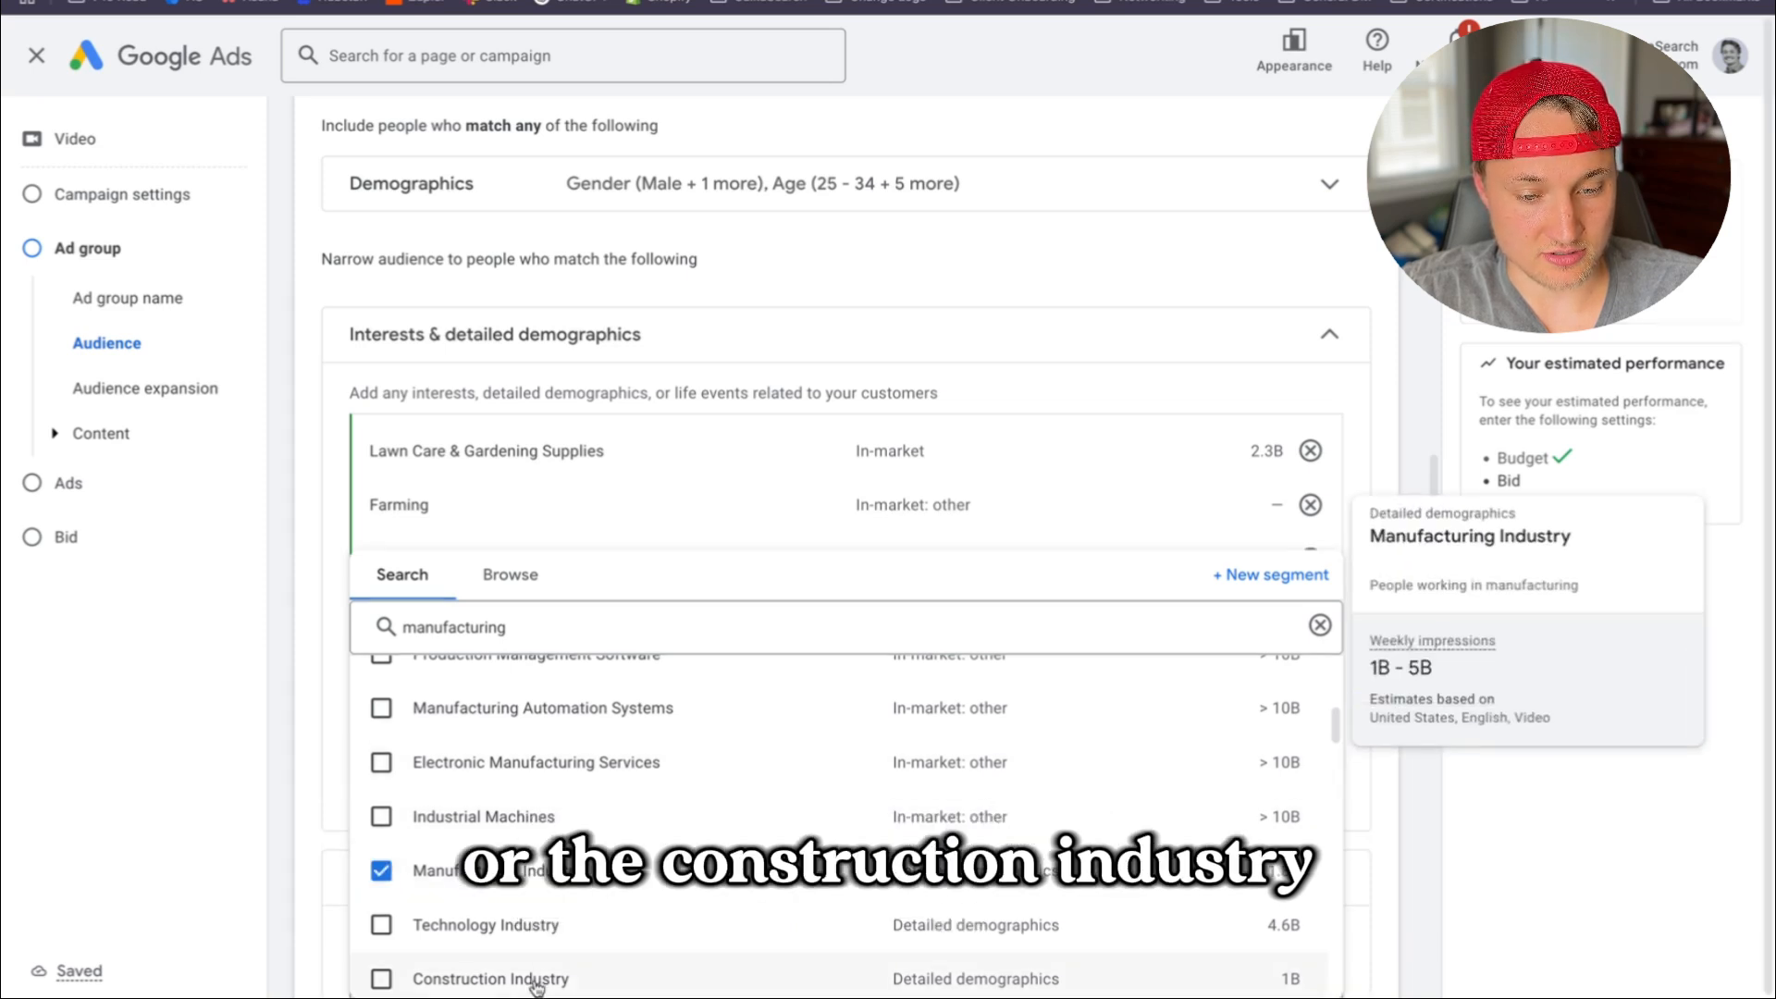
Add the Construction Industry segment, and search the interests for "off-road" to add the Off-Road Vehicles and Can Am ATVs segments
left_click(536, 986)
left_click(652, 616)
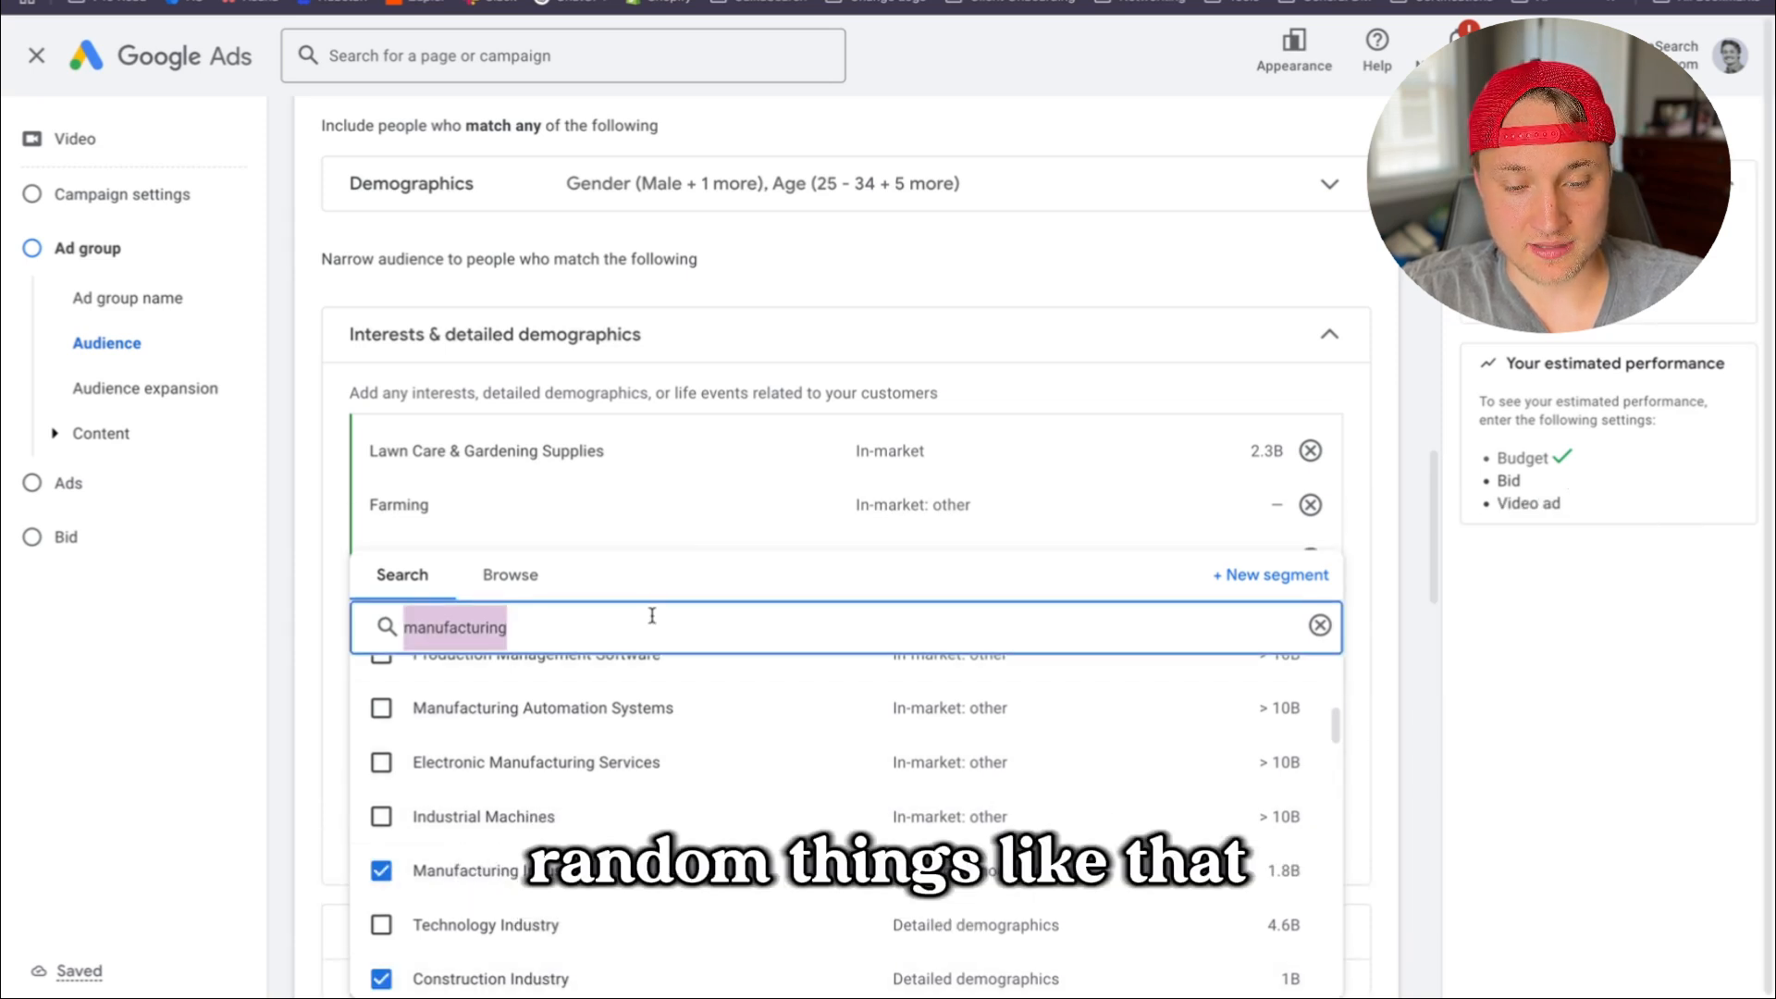
key("BackSpace")
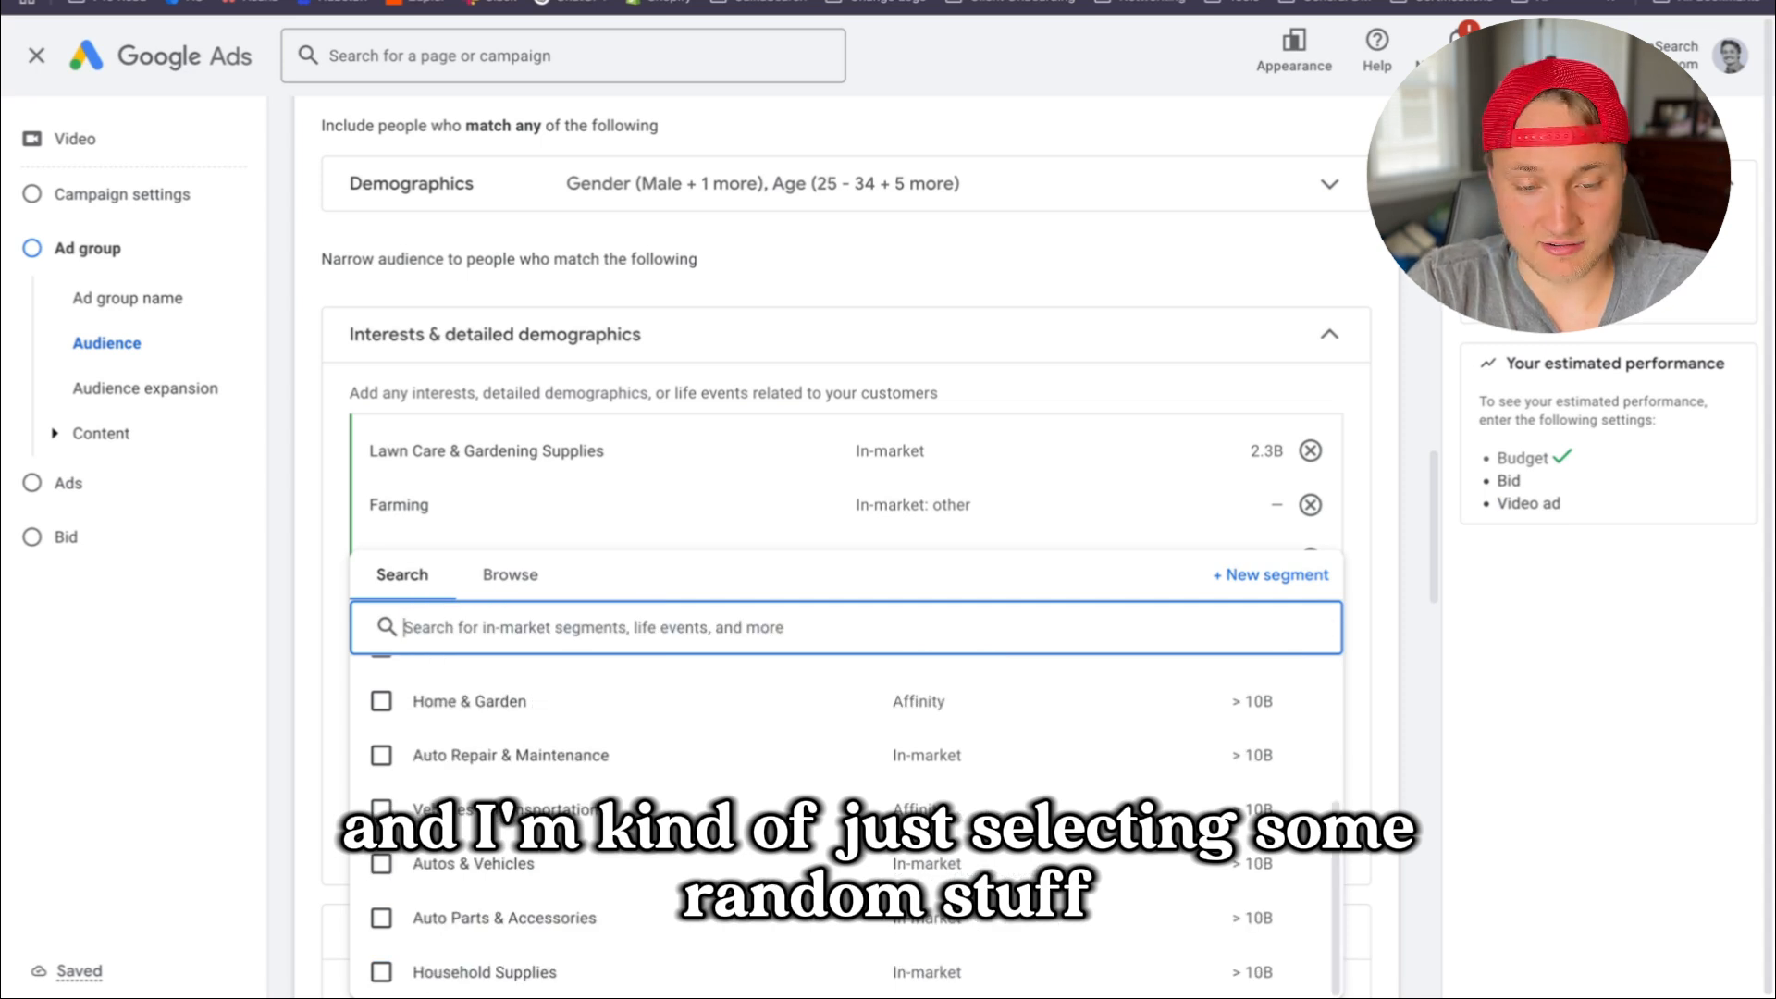
type("off-road")
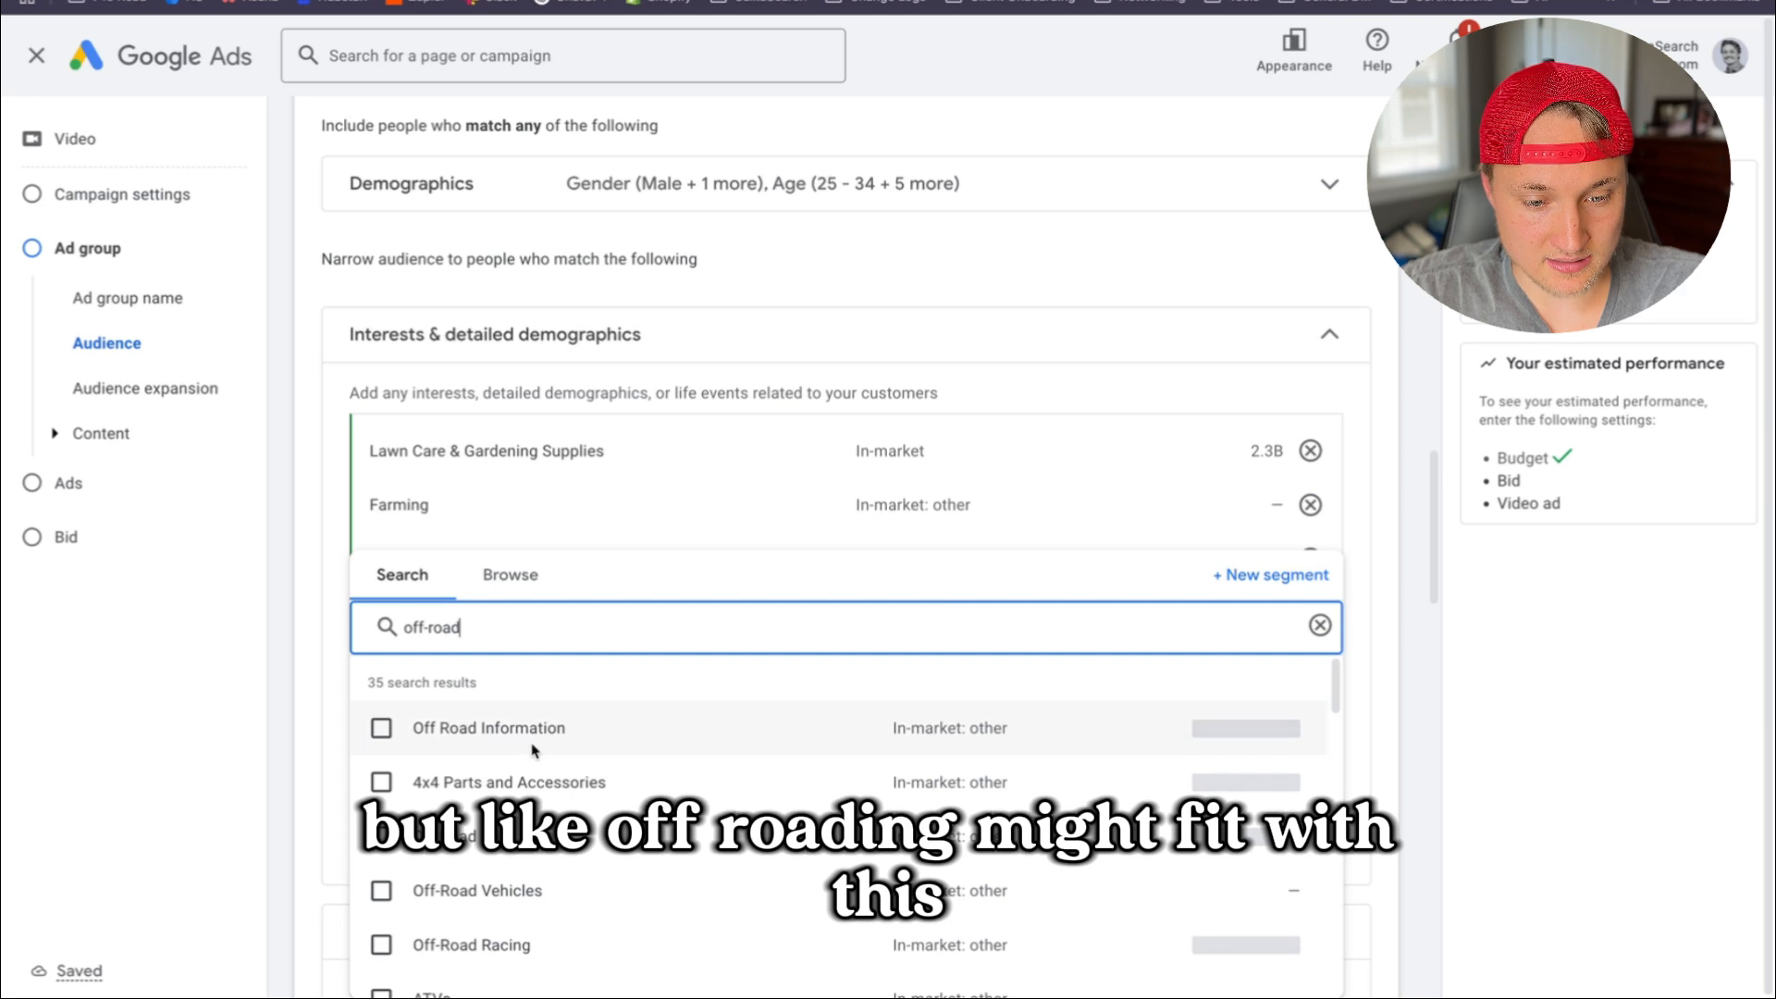
left_click(548, 886)
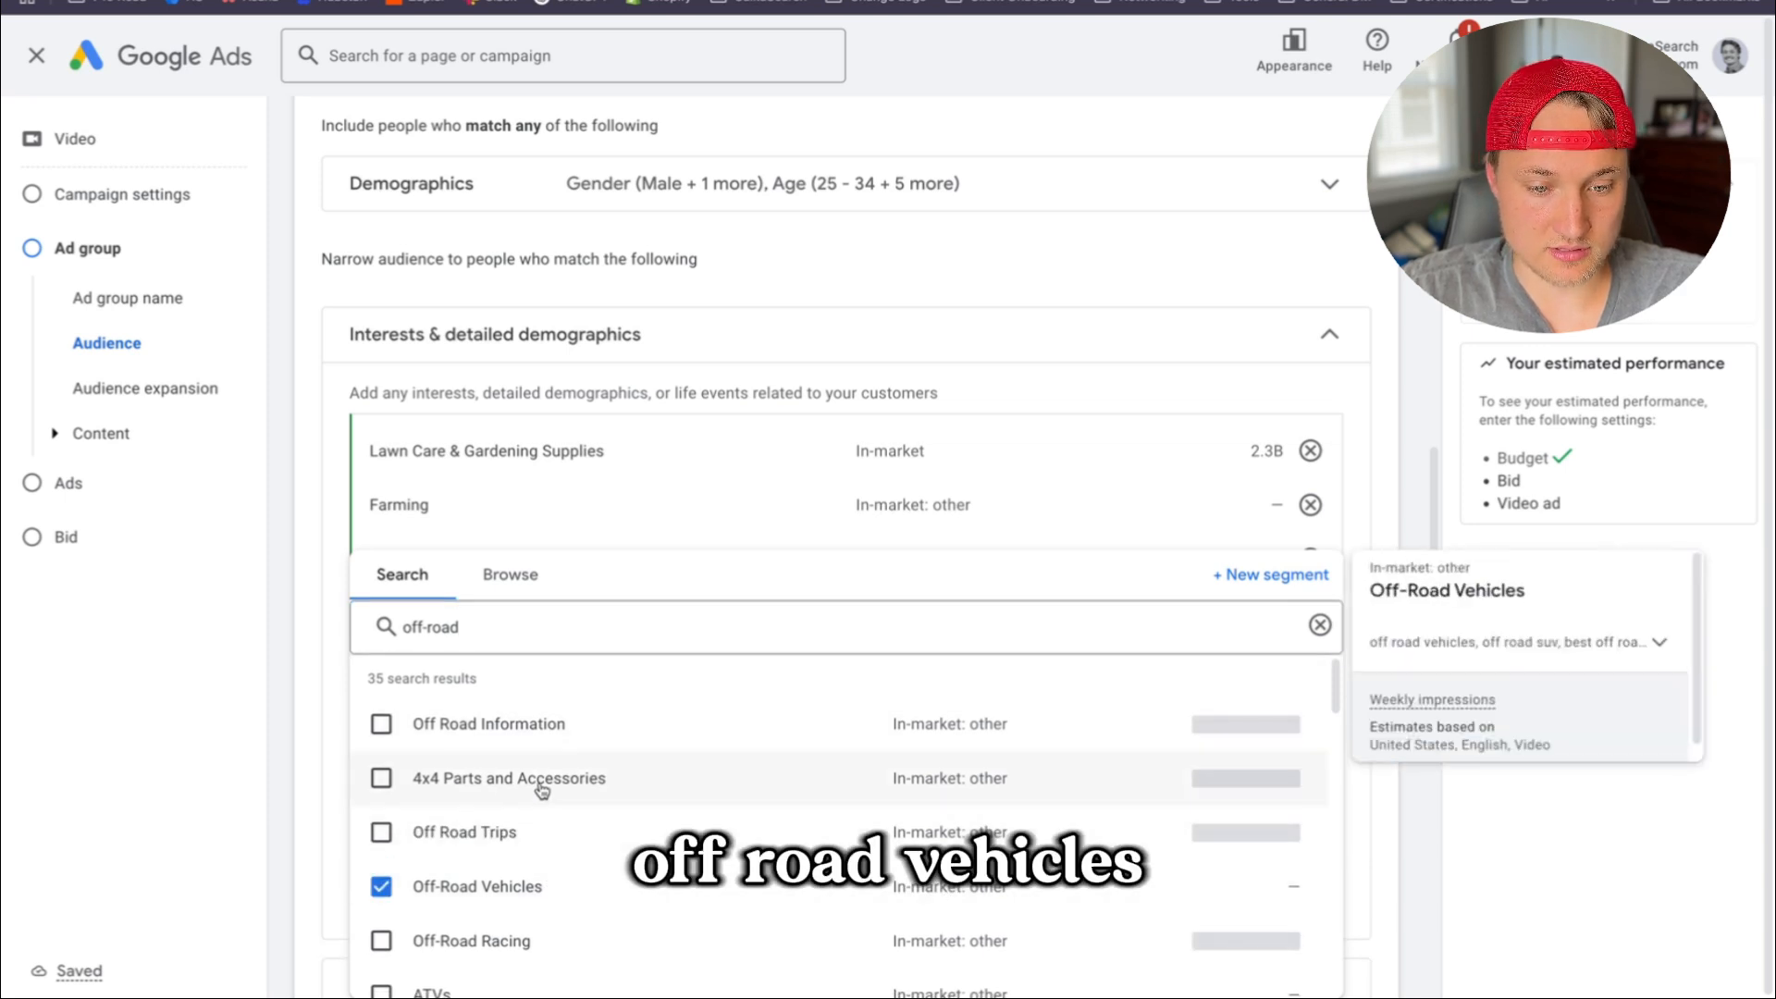
scroll(541, 789, "down", 5)
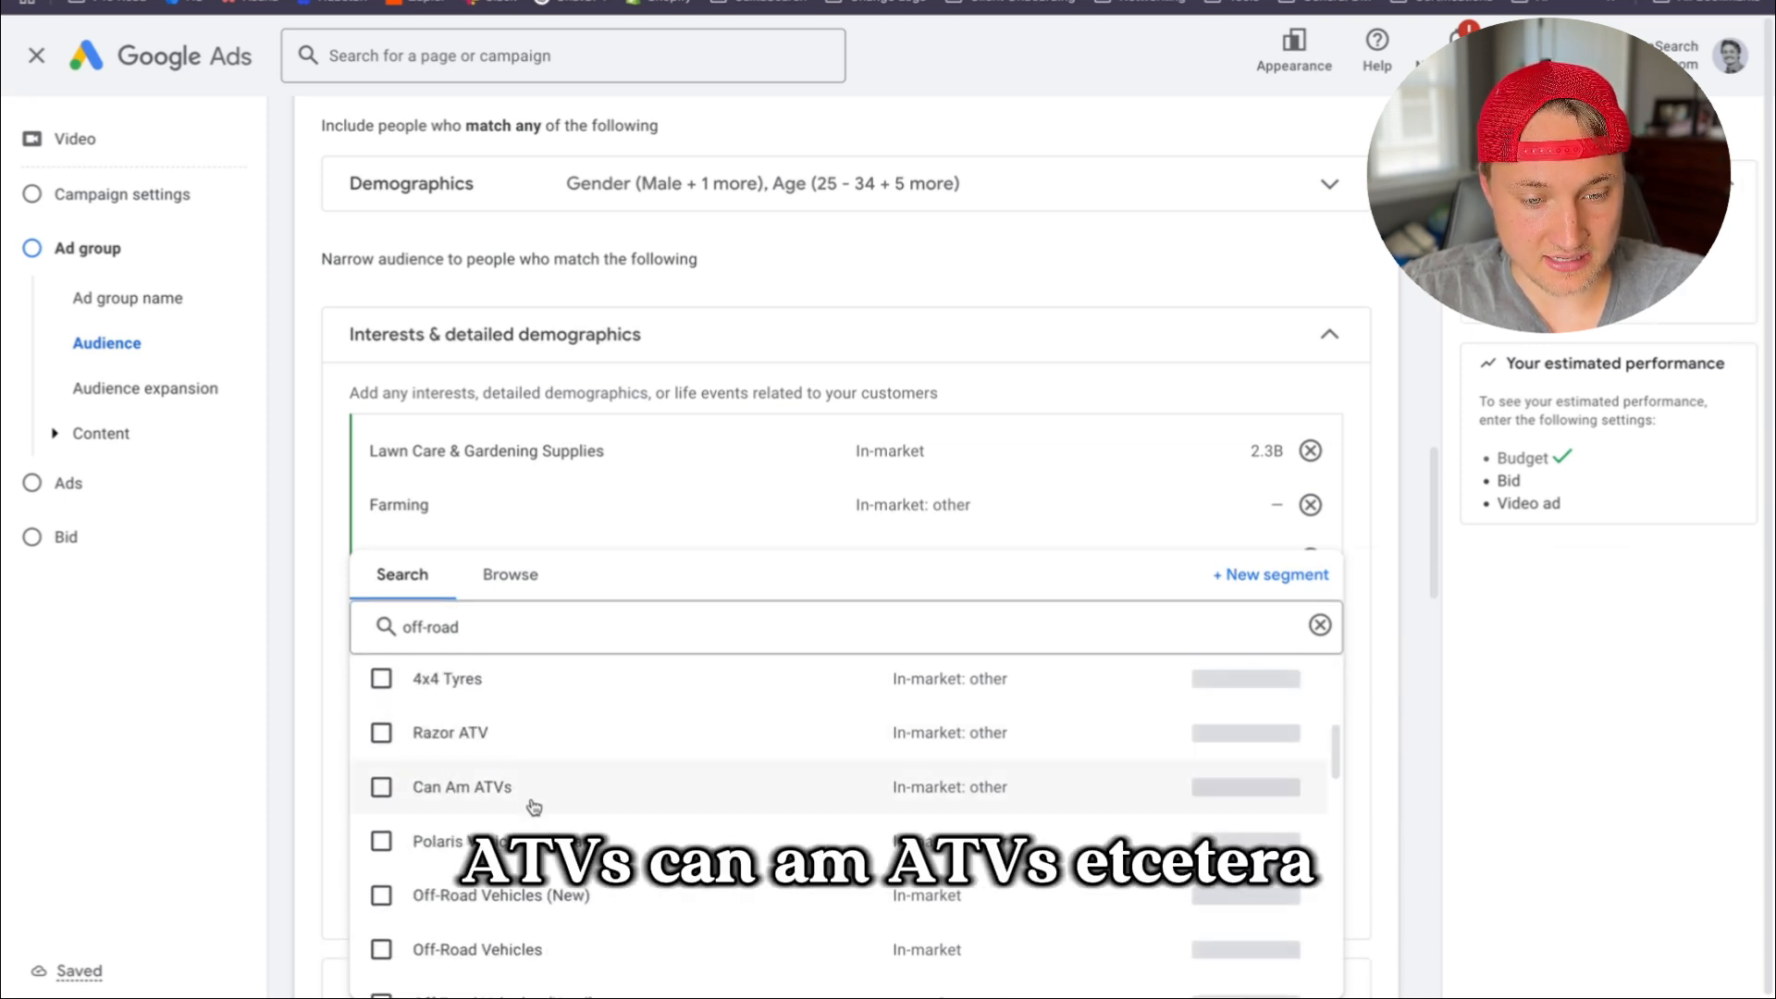
left_click(529, 806)
left_click(1566, 792)
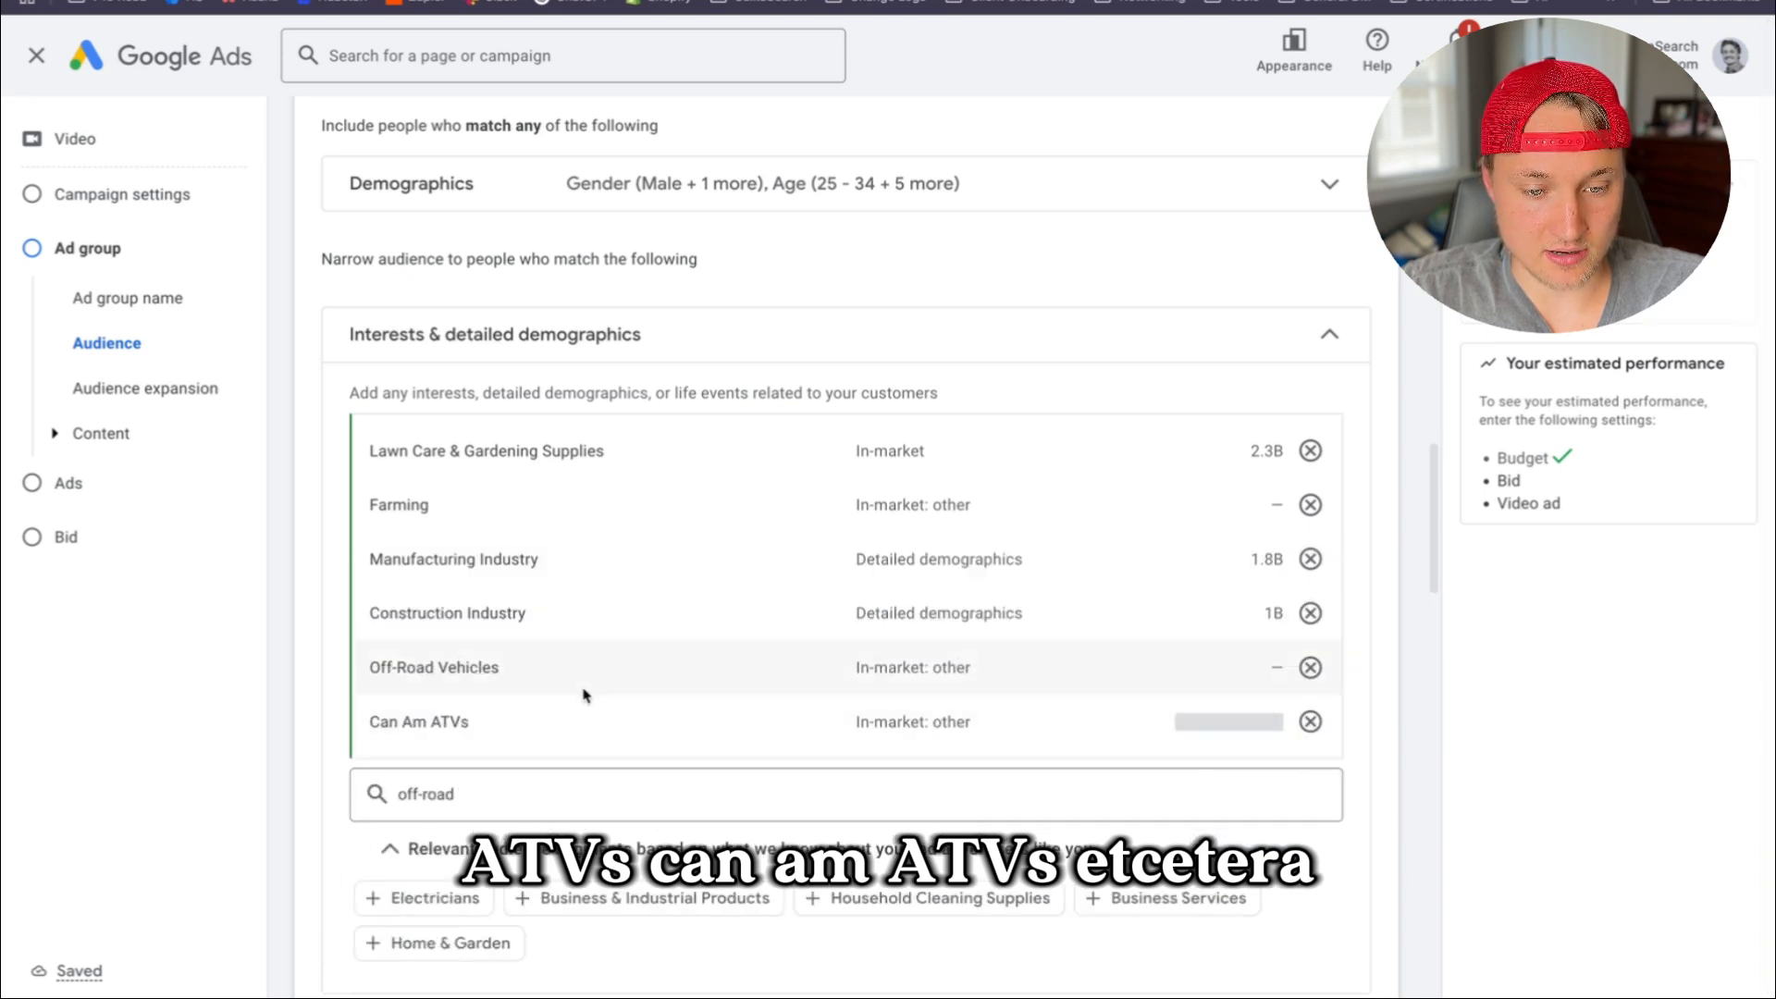
Review the first-party data option for the audience and collapse the Your data section
scroll(583, 695, "down", 6)
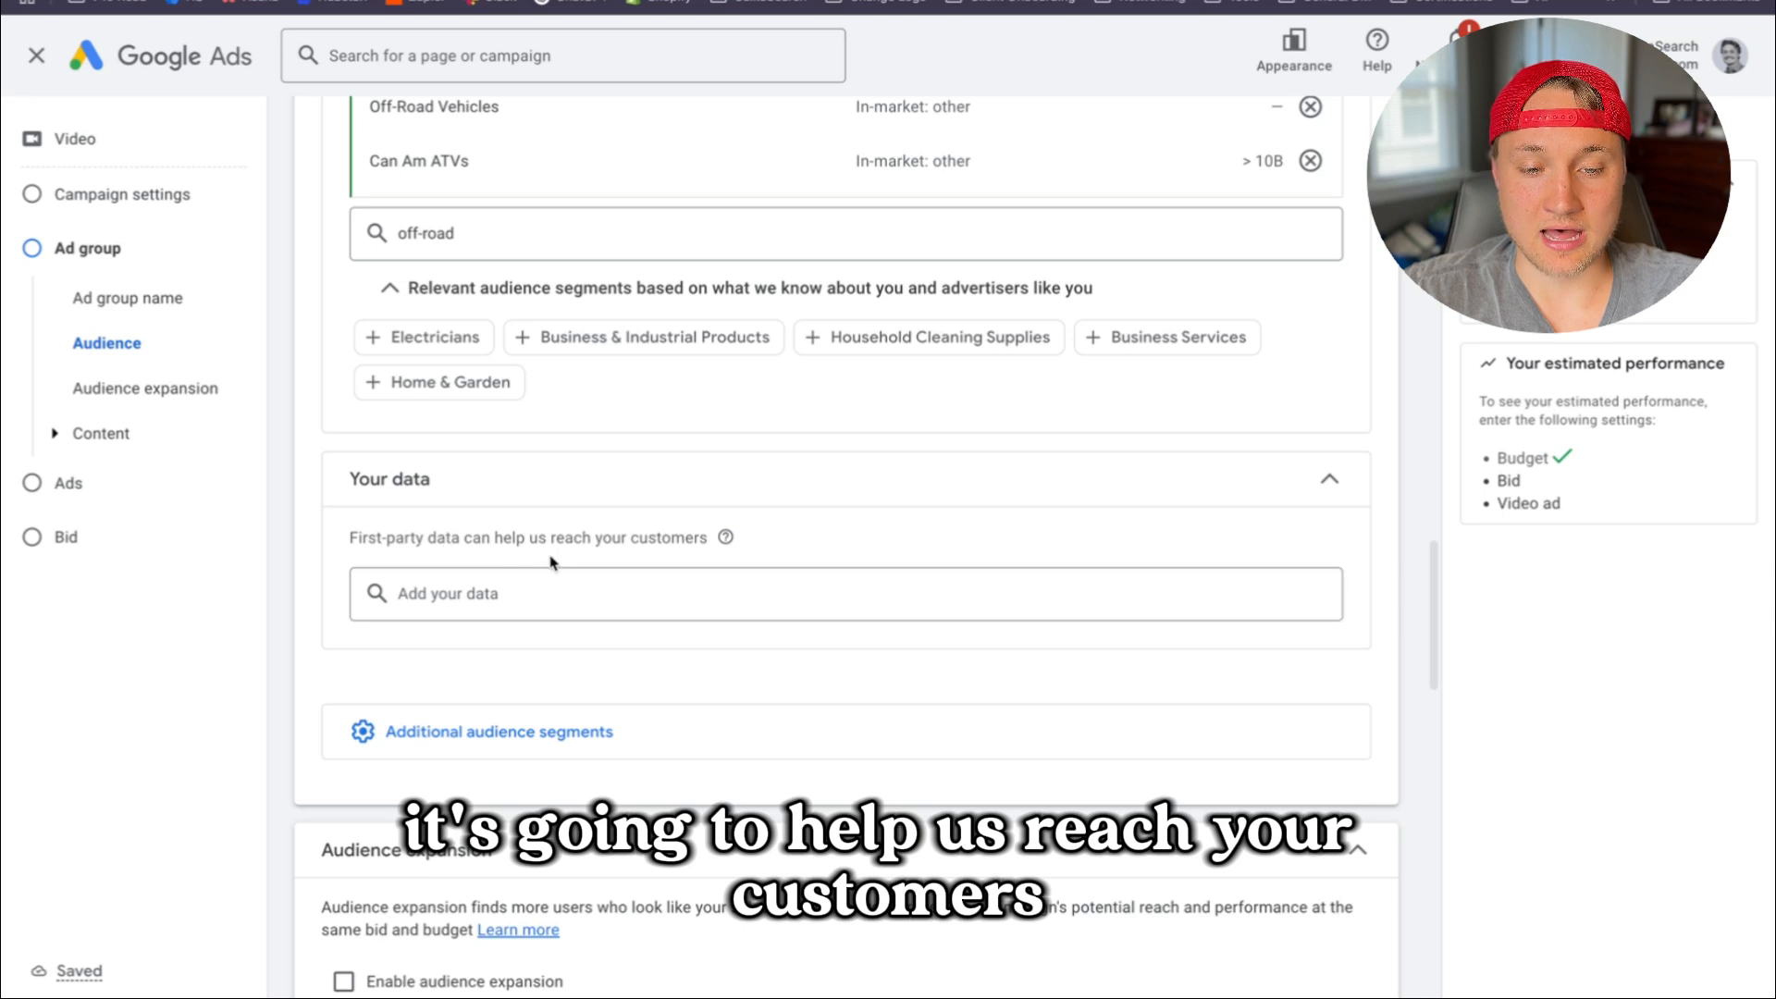
left_click_drag(494, 539, 709, 539)
left_click(1023, 555)
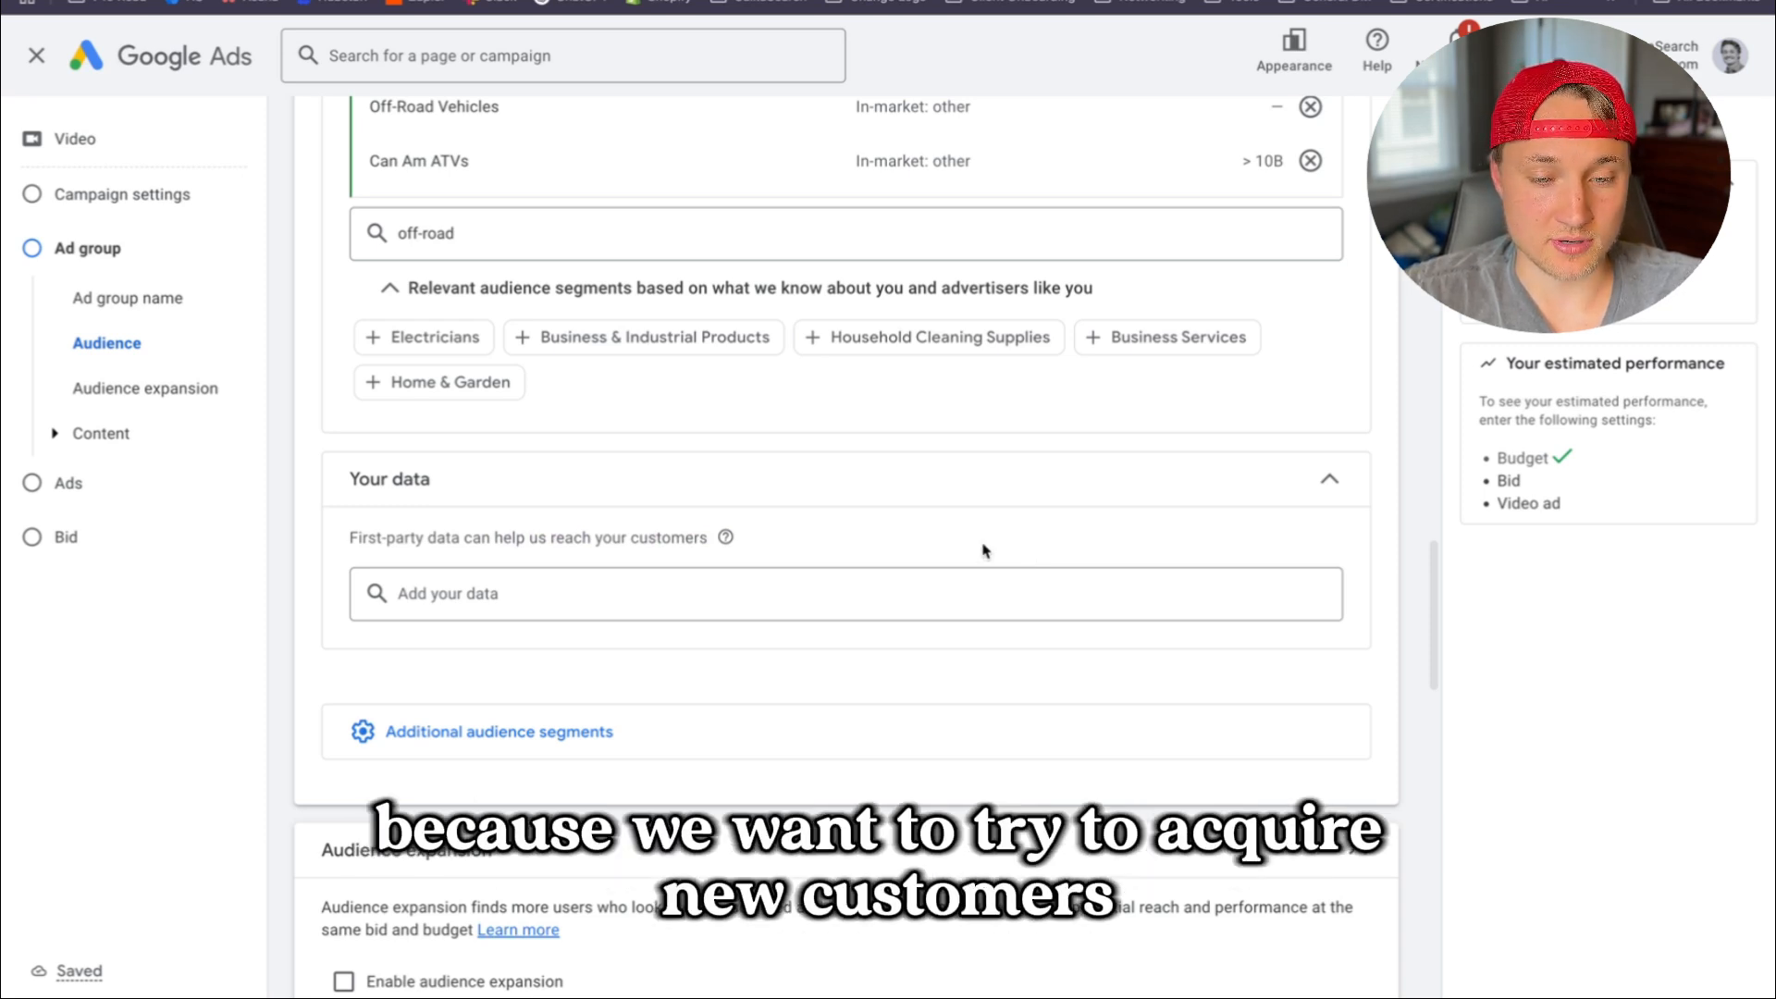
left_click(679, 499)
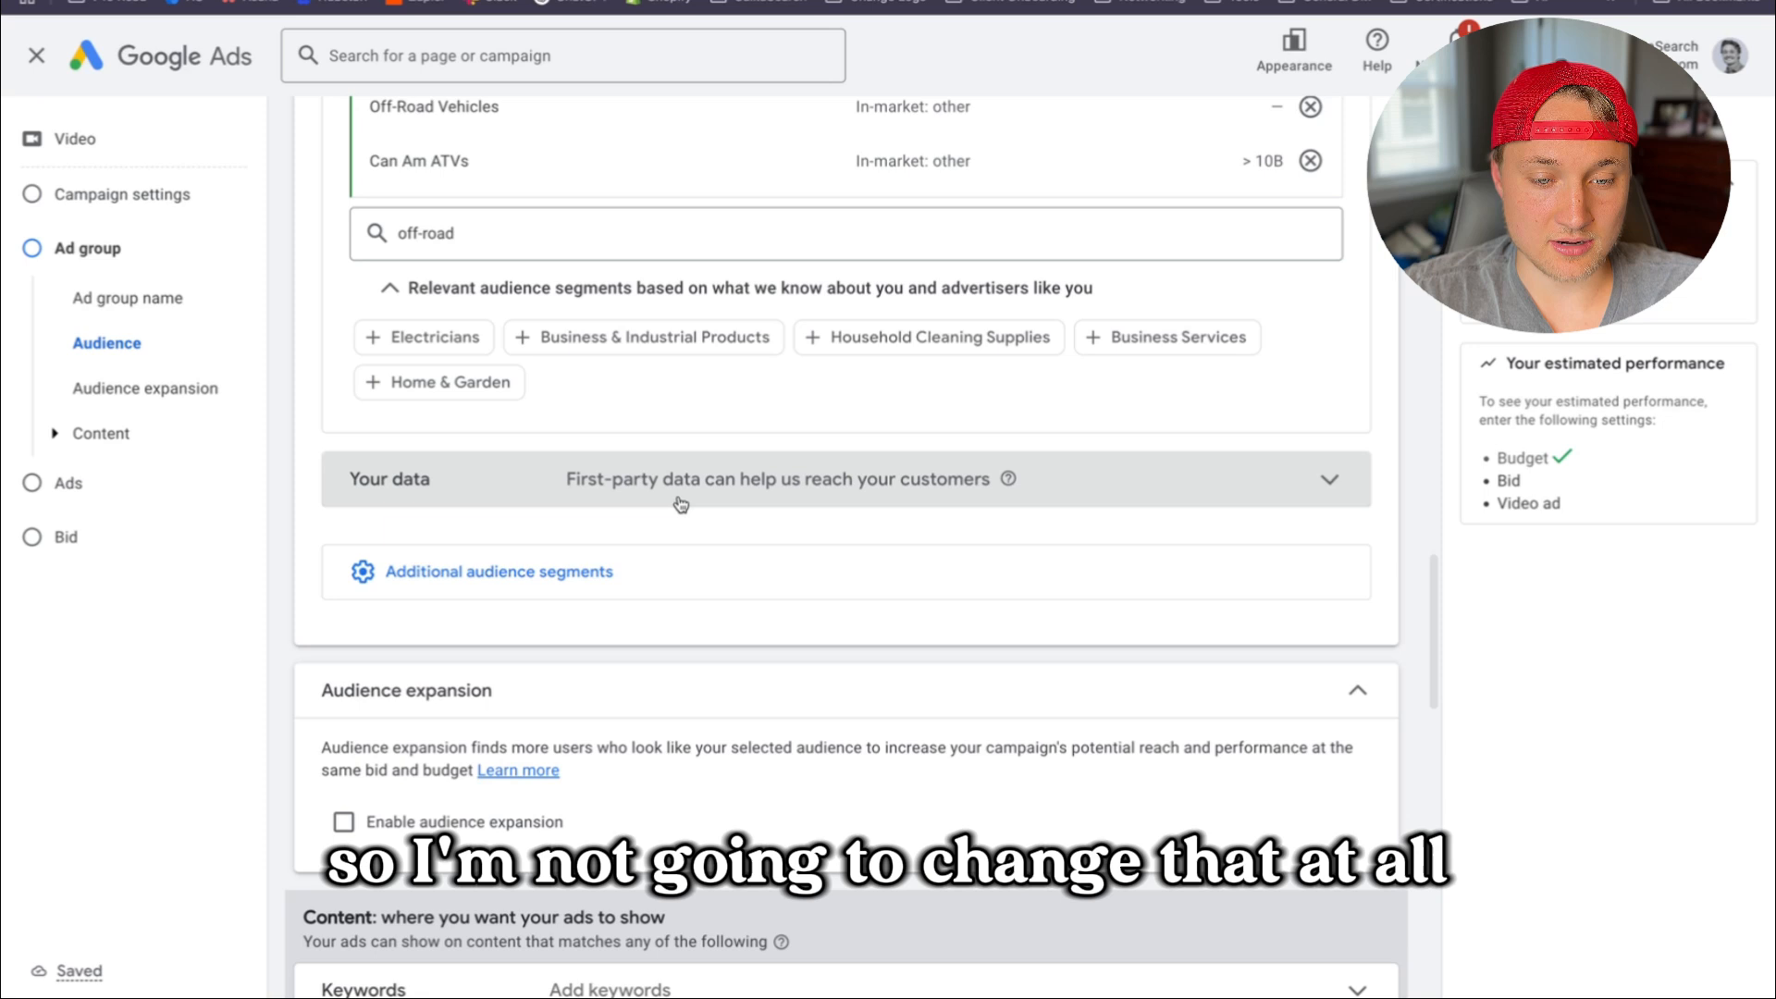
Search the custom search terms for "outdoor equipment cleaner" and add the existing General Search Terms list to the audience
left_click(655, 568)
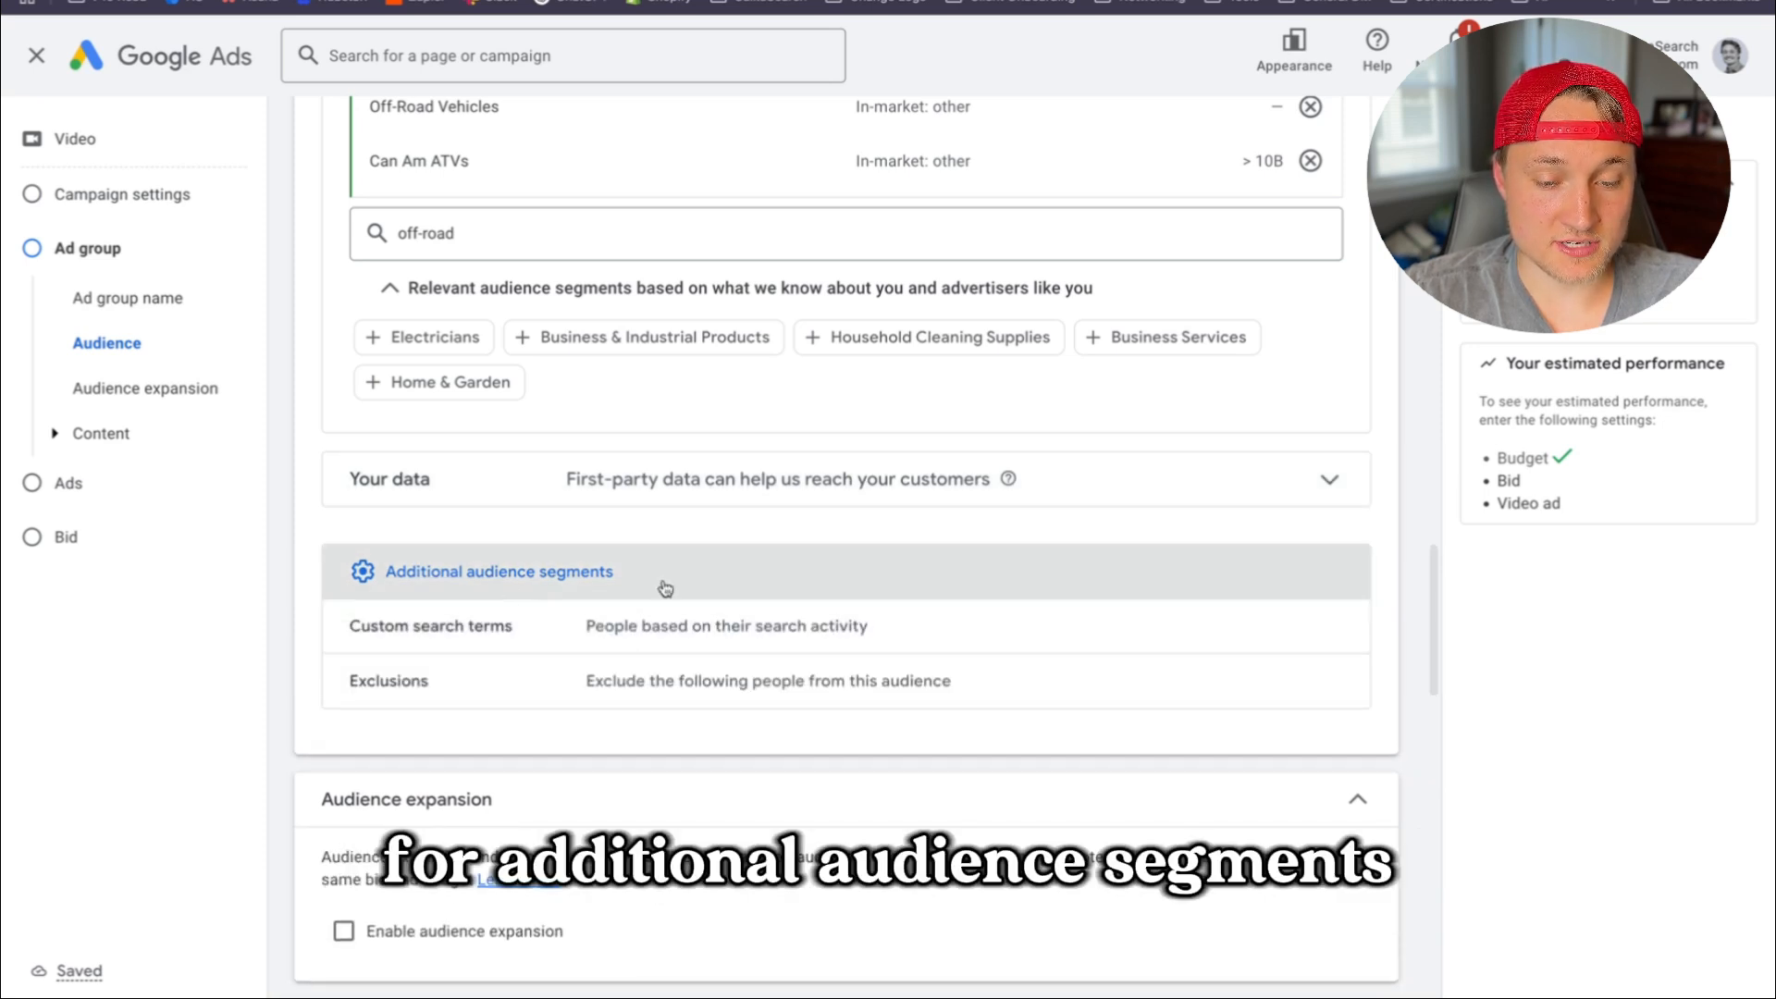
left_click(555, 642)
left_click(556, 656)
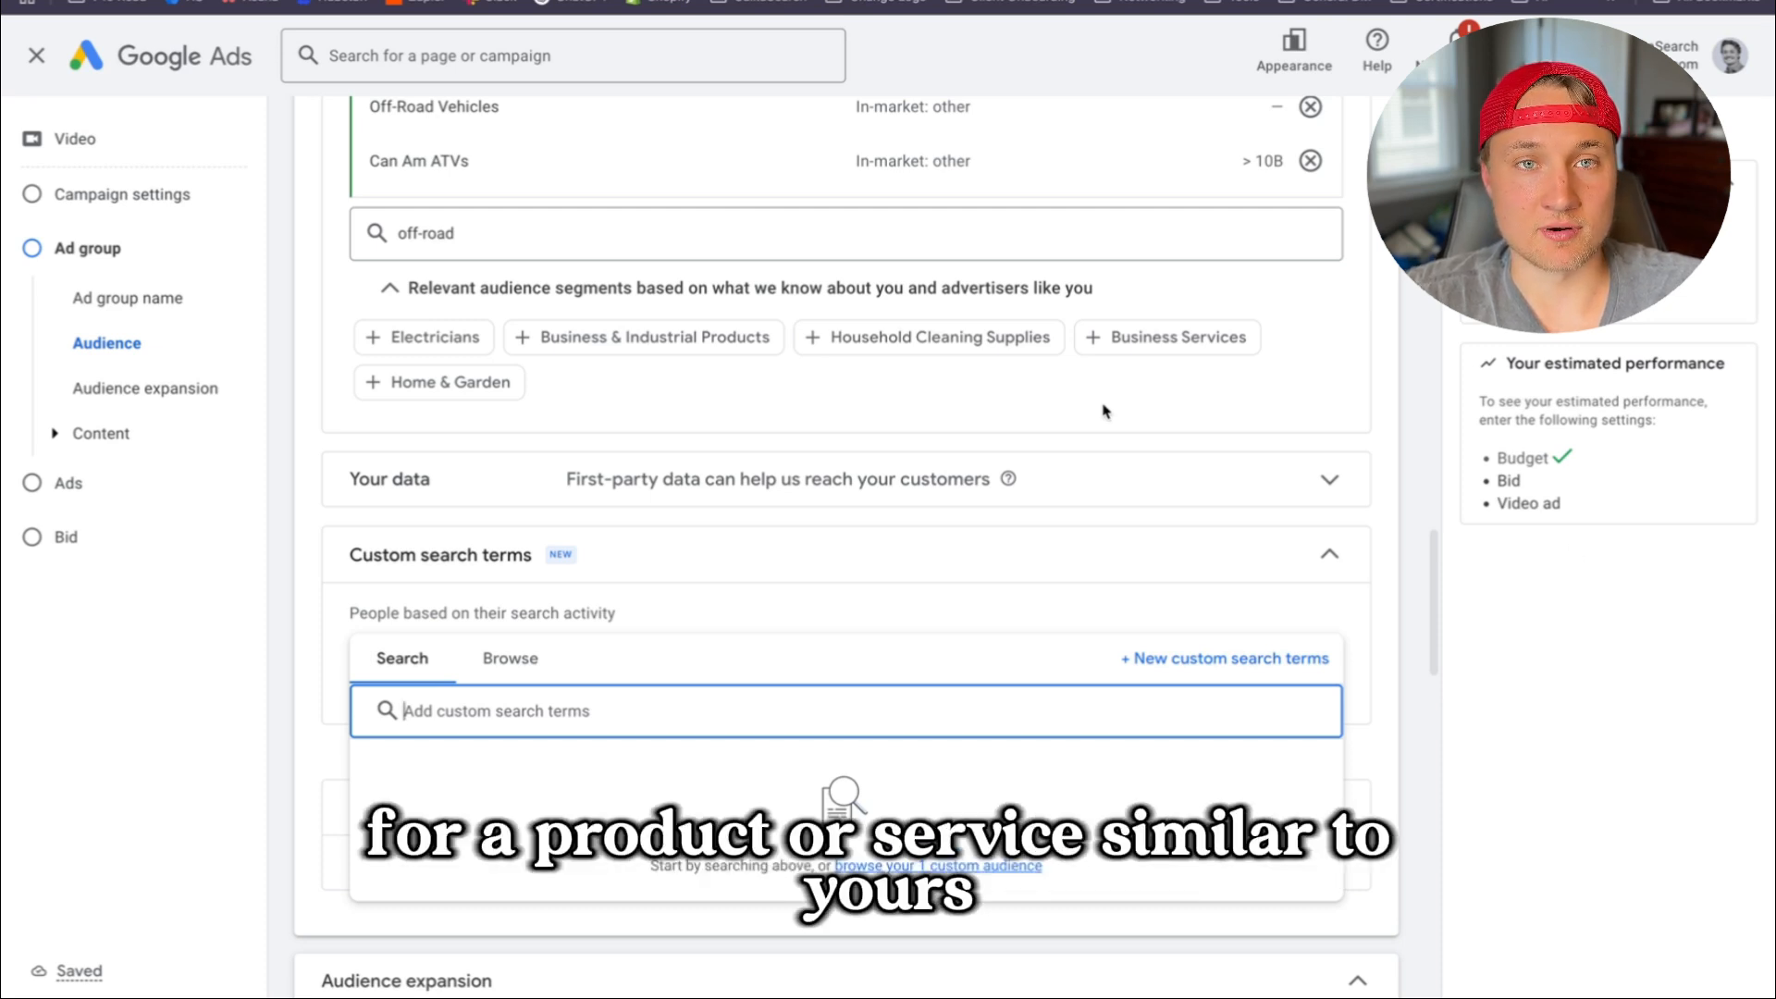
type("o")
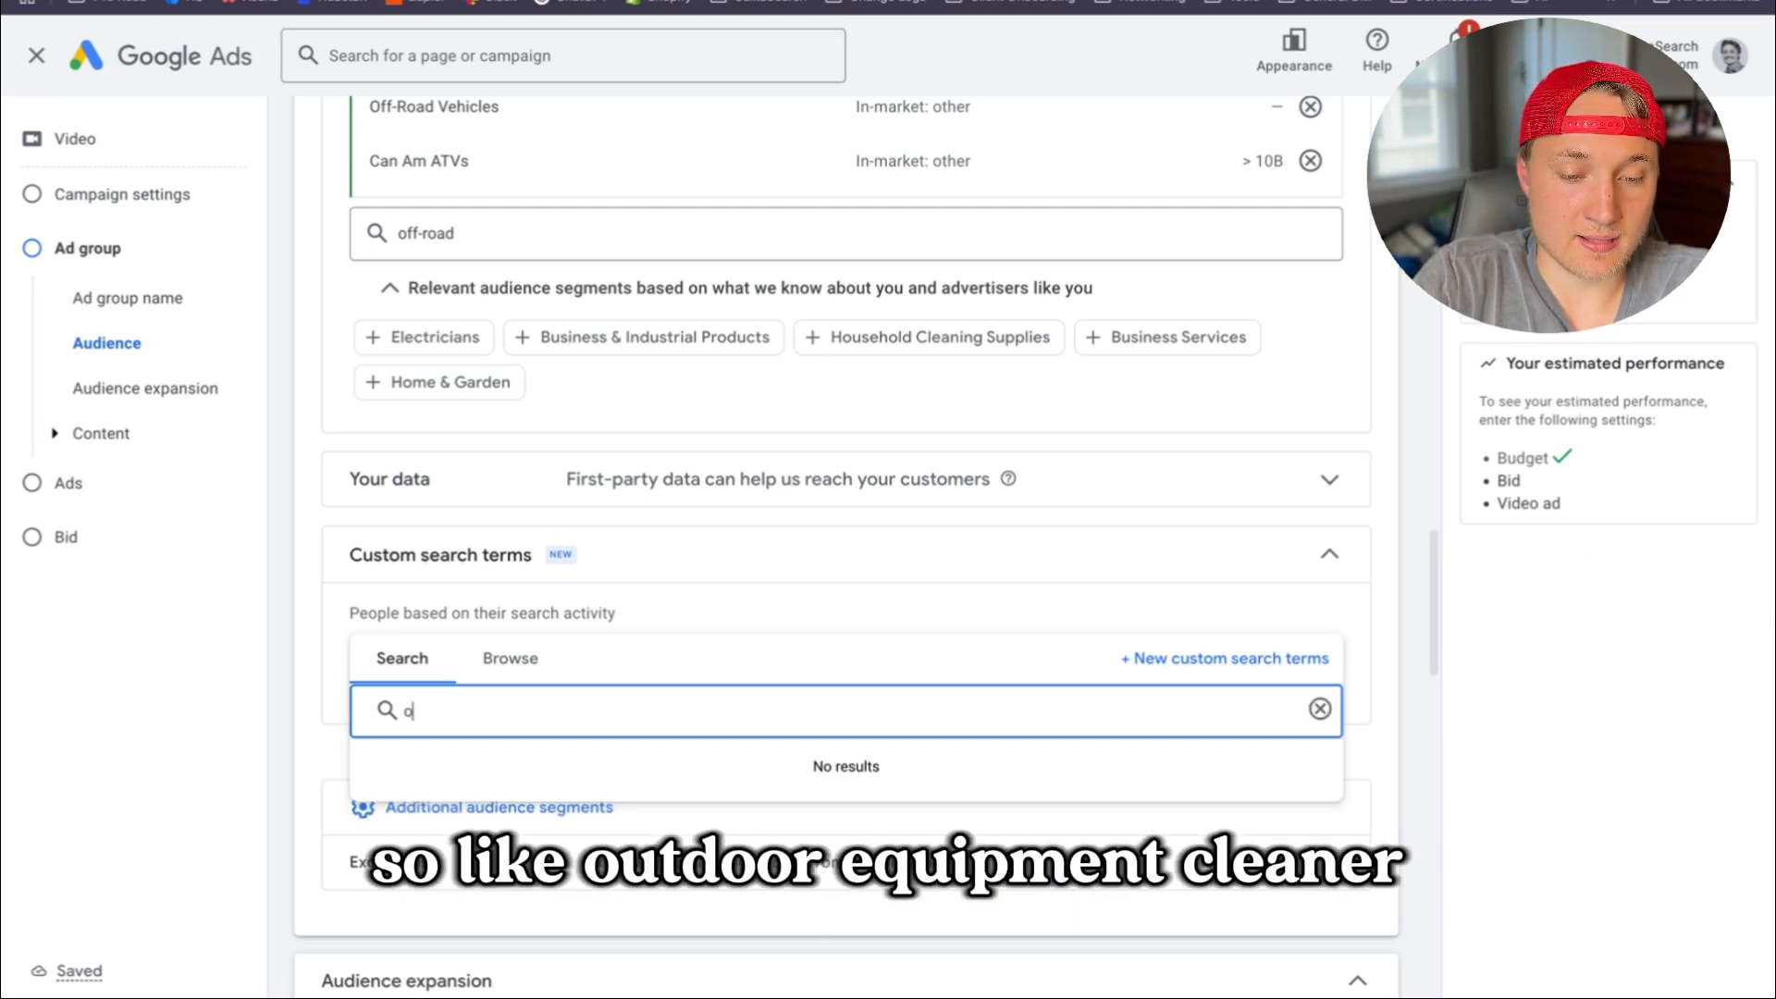
type("utdoor equipment ")
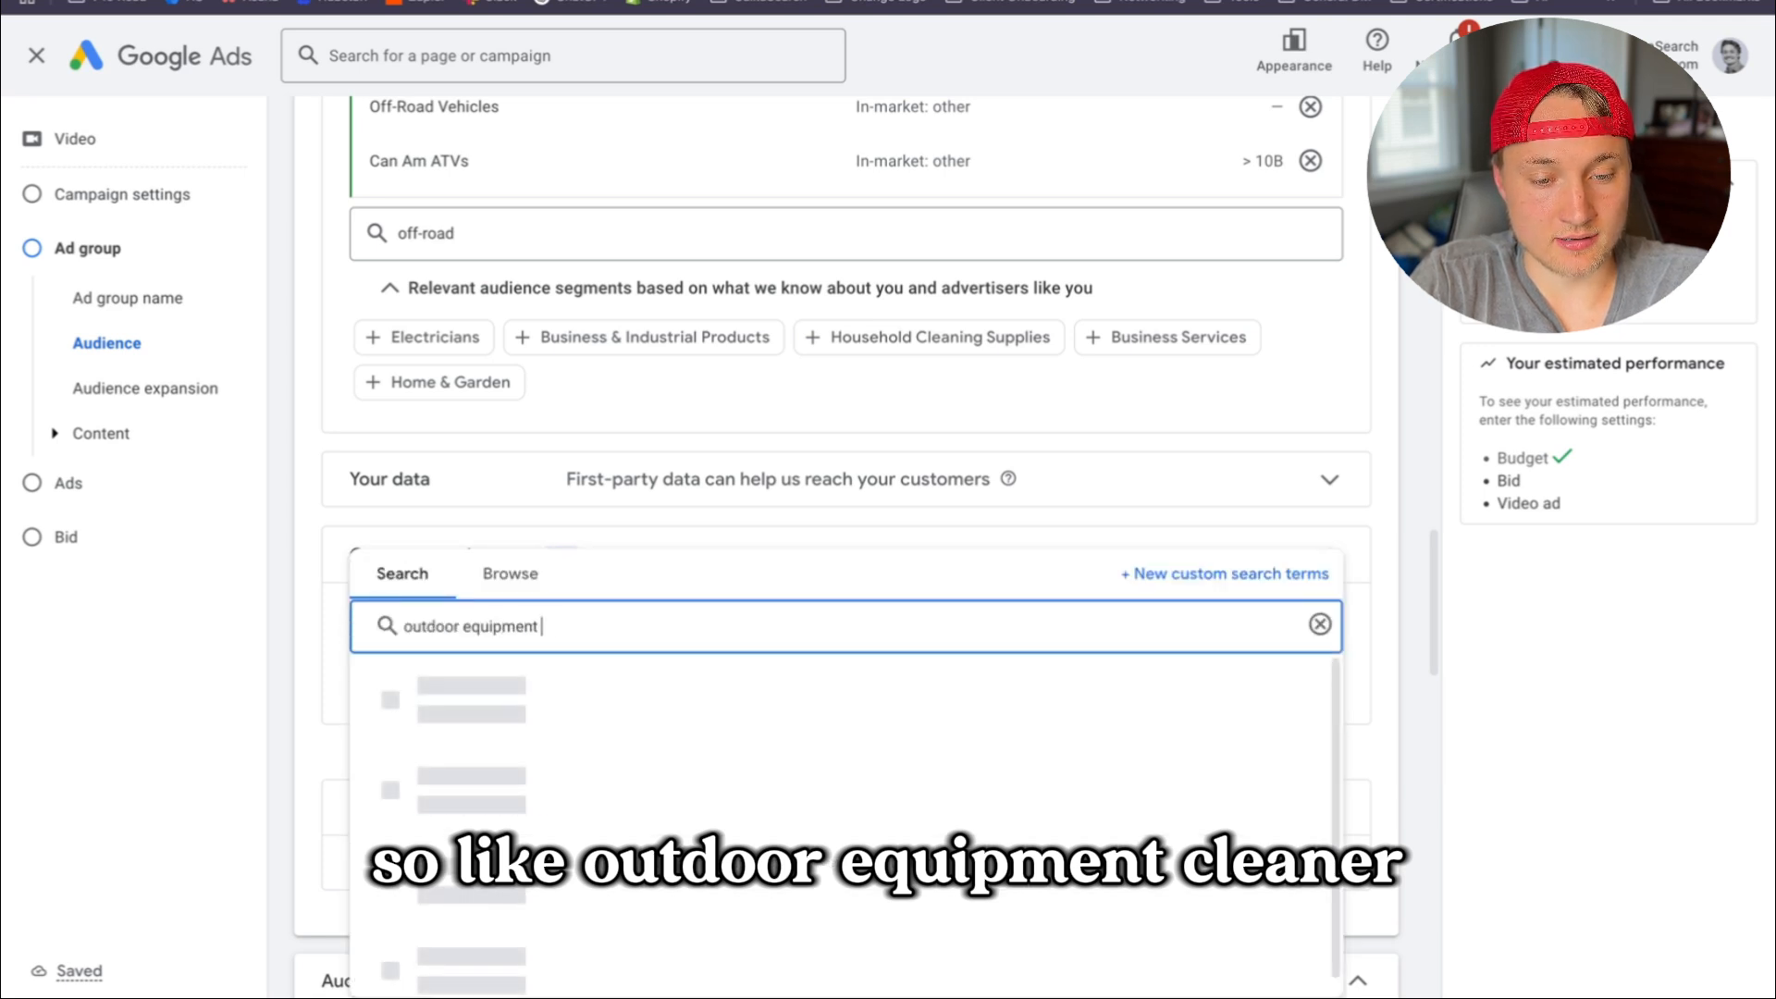
type("cleanerf")
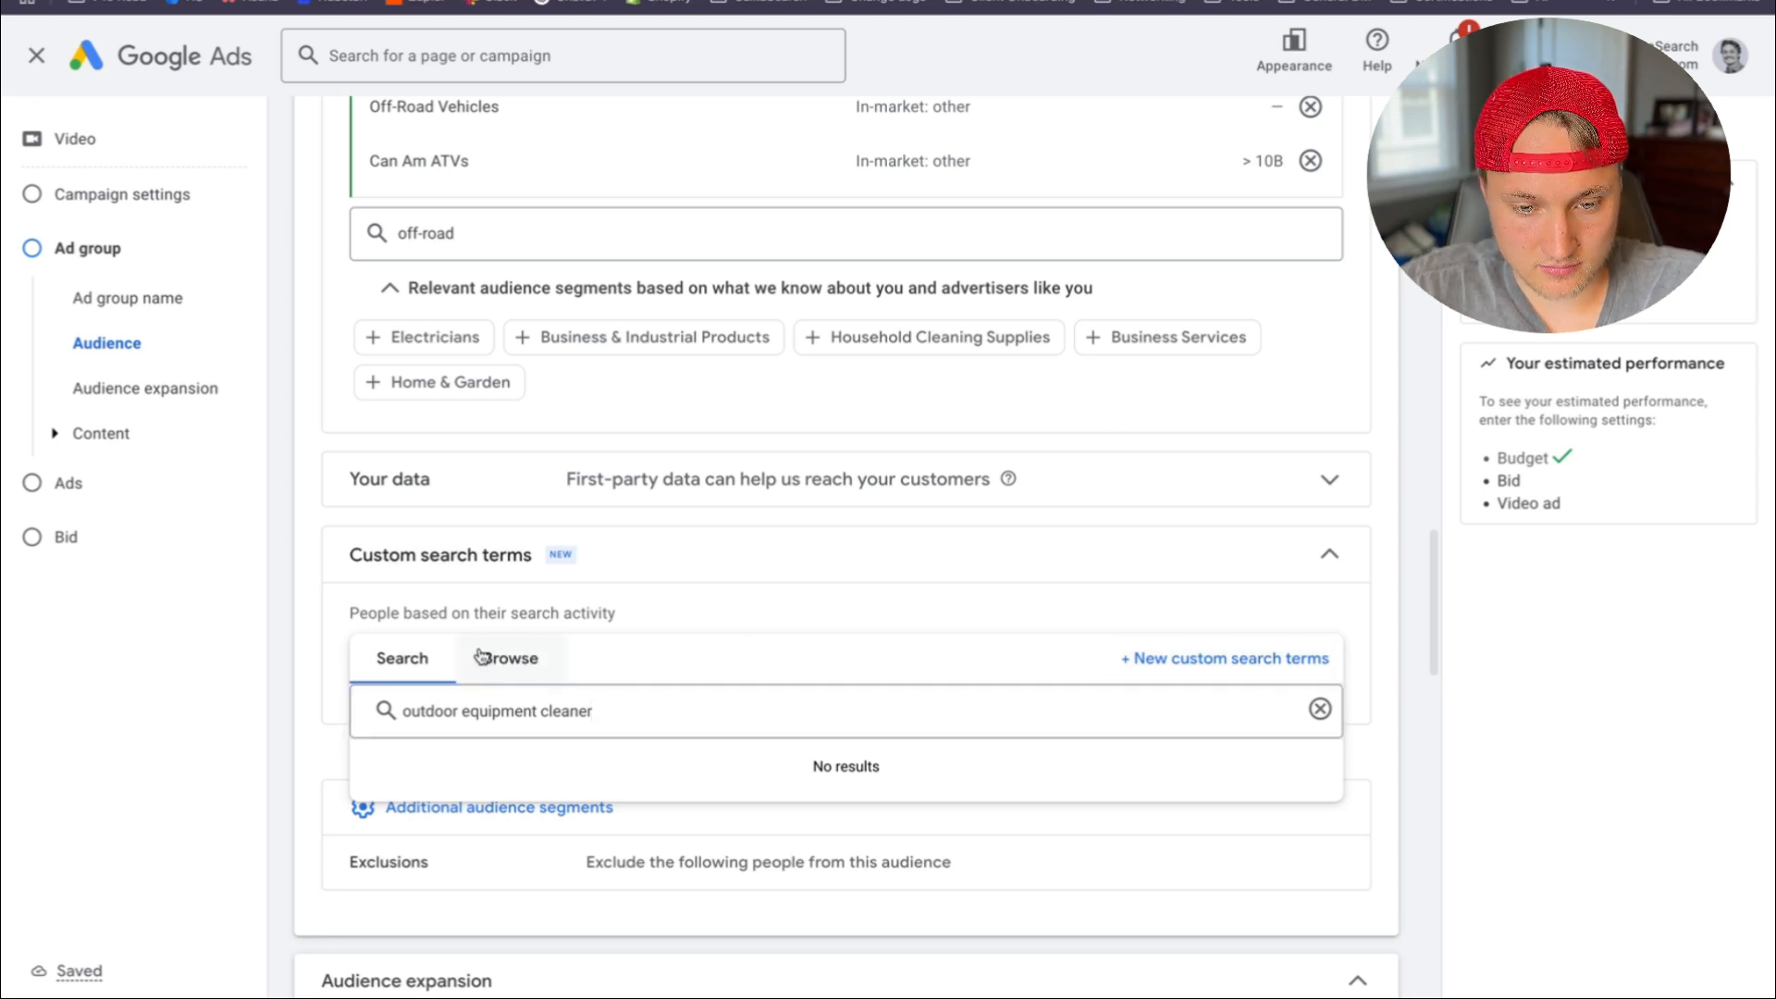
left_click(510, 658)
left_click(419, 711)
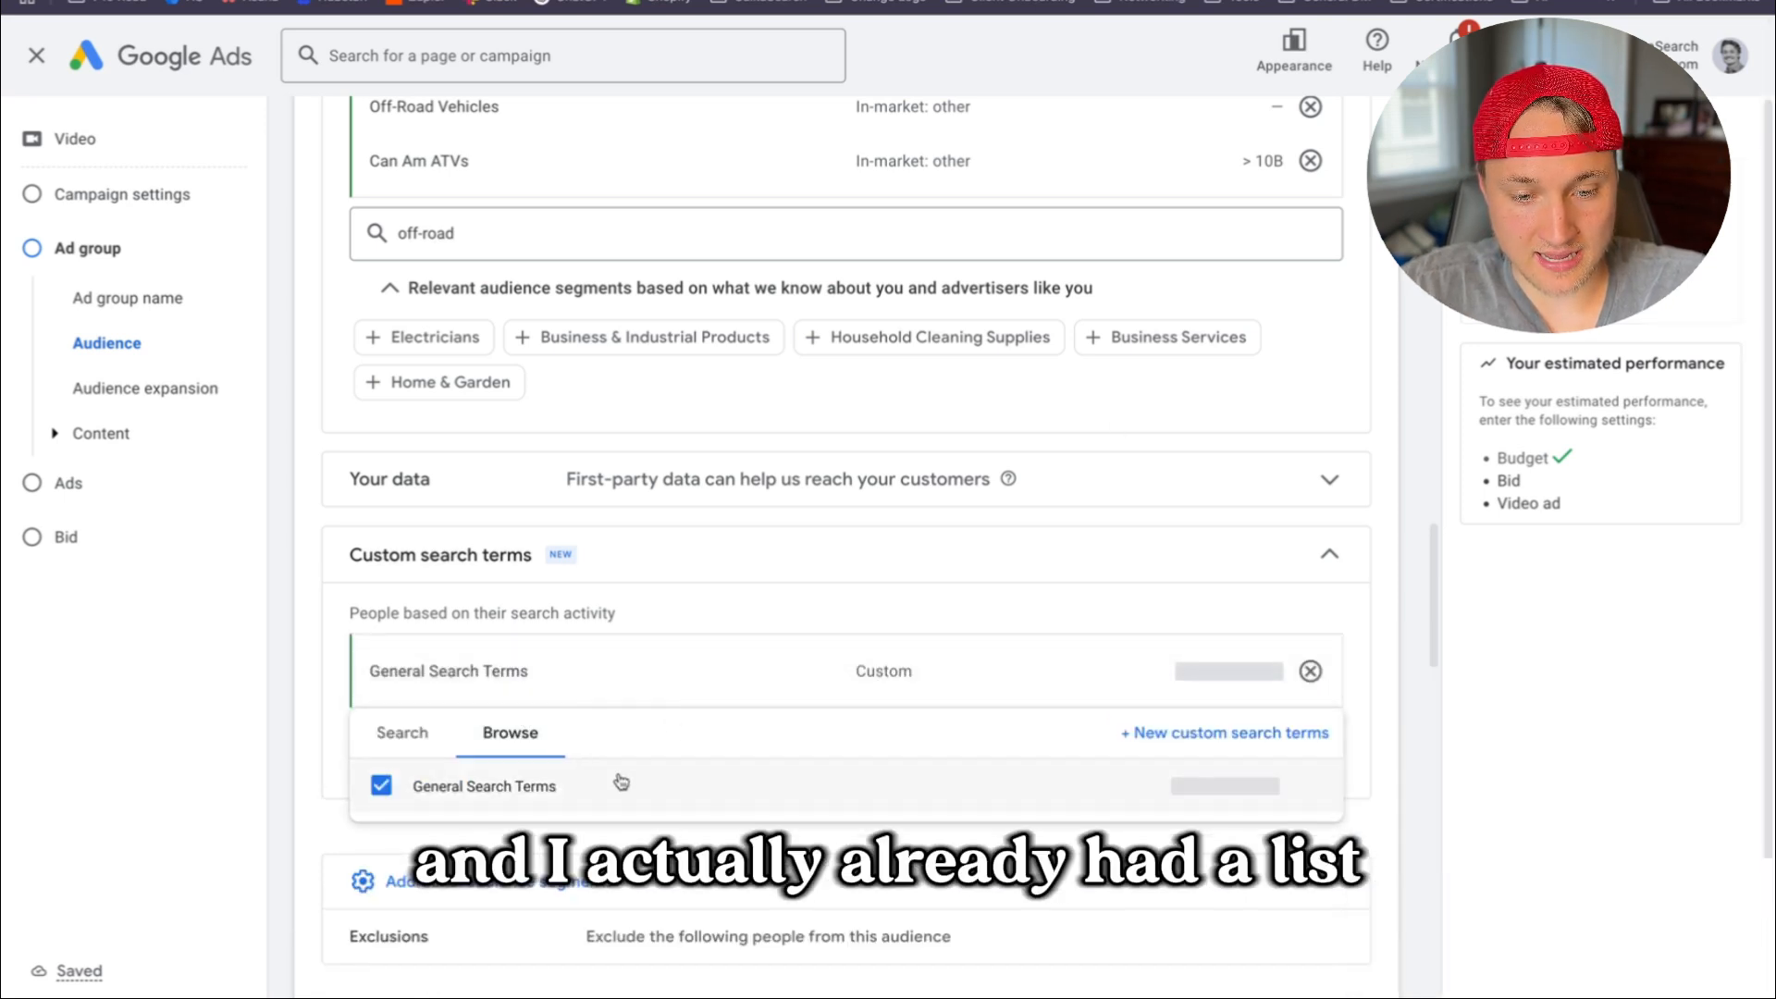
Start a new custom search terms list containing "outdoor equipment cleaneer" and "farm equipment cleaner"
left_click(424, 732)
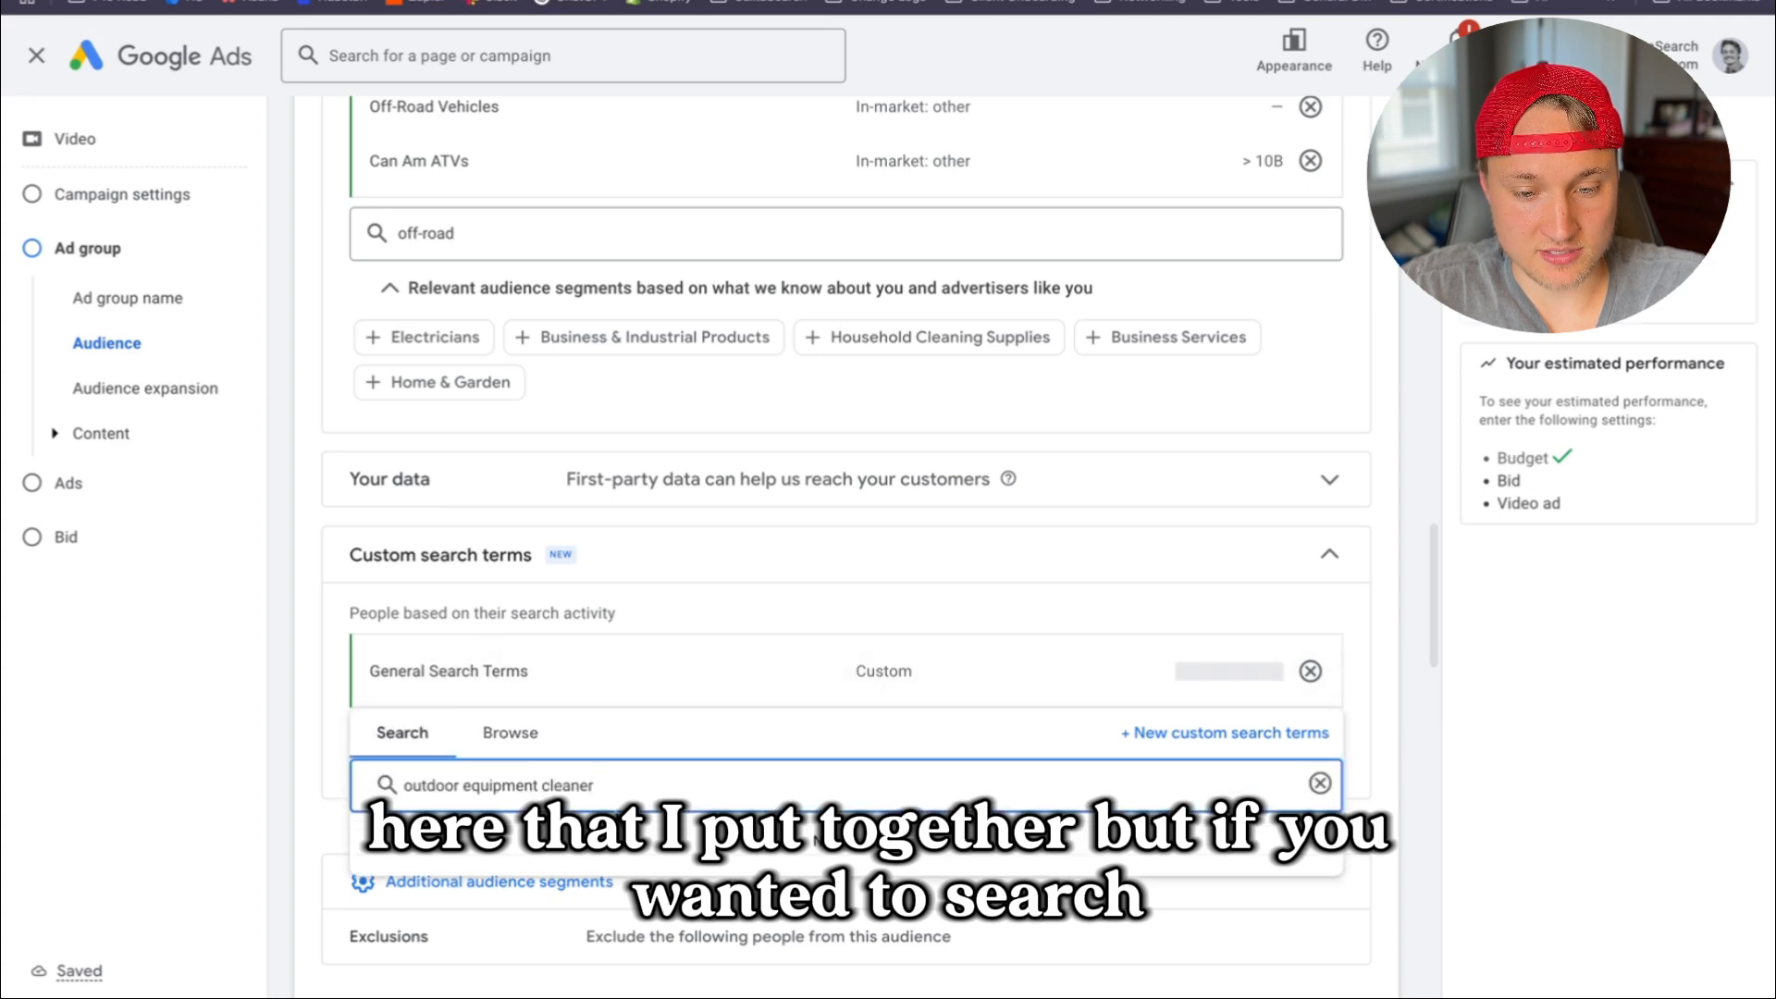
left_click_drag(635, 782, 372, 764)
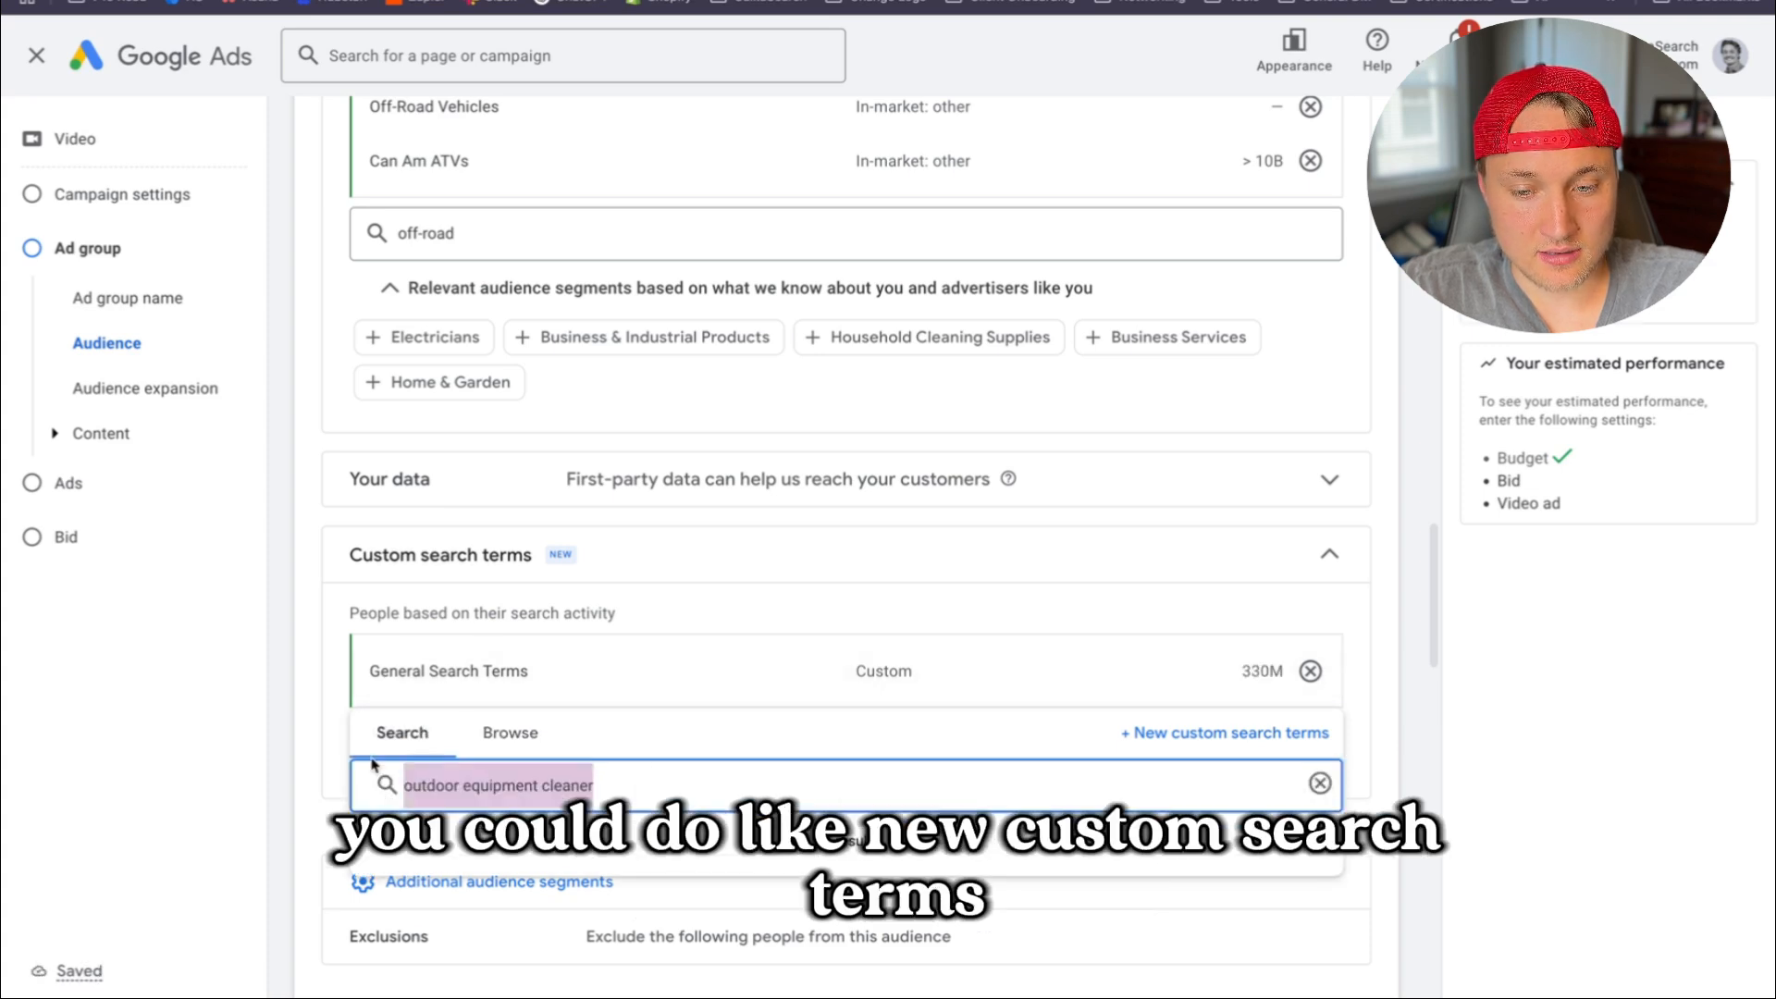
left_click(1194, 732)
left_click(793, 389)
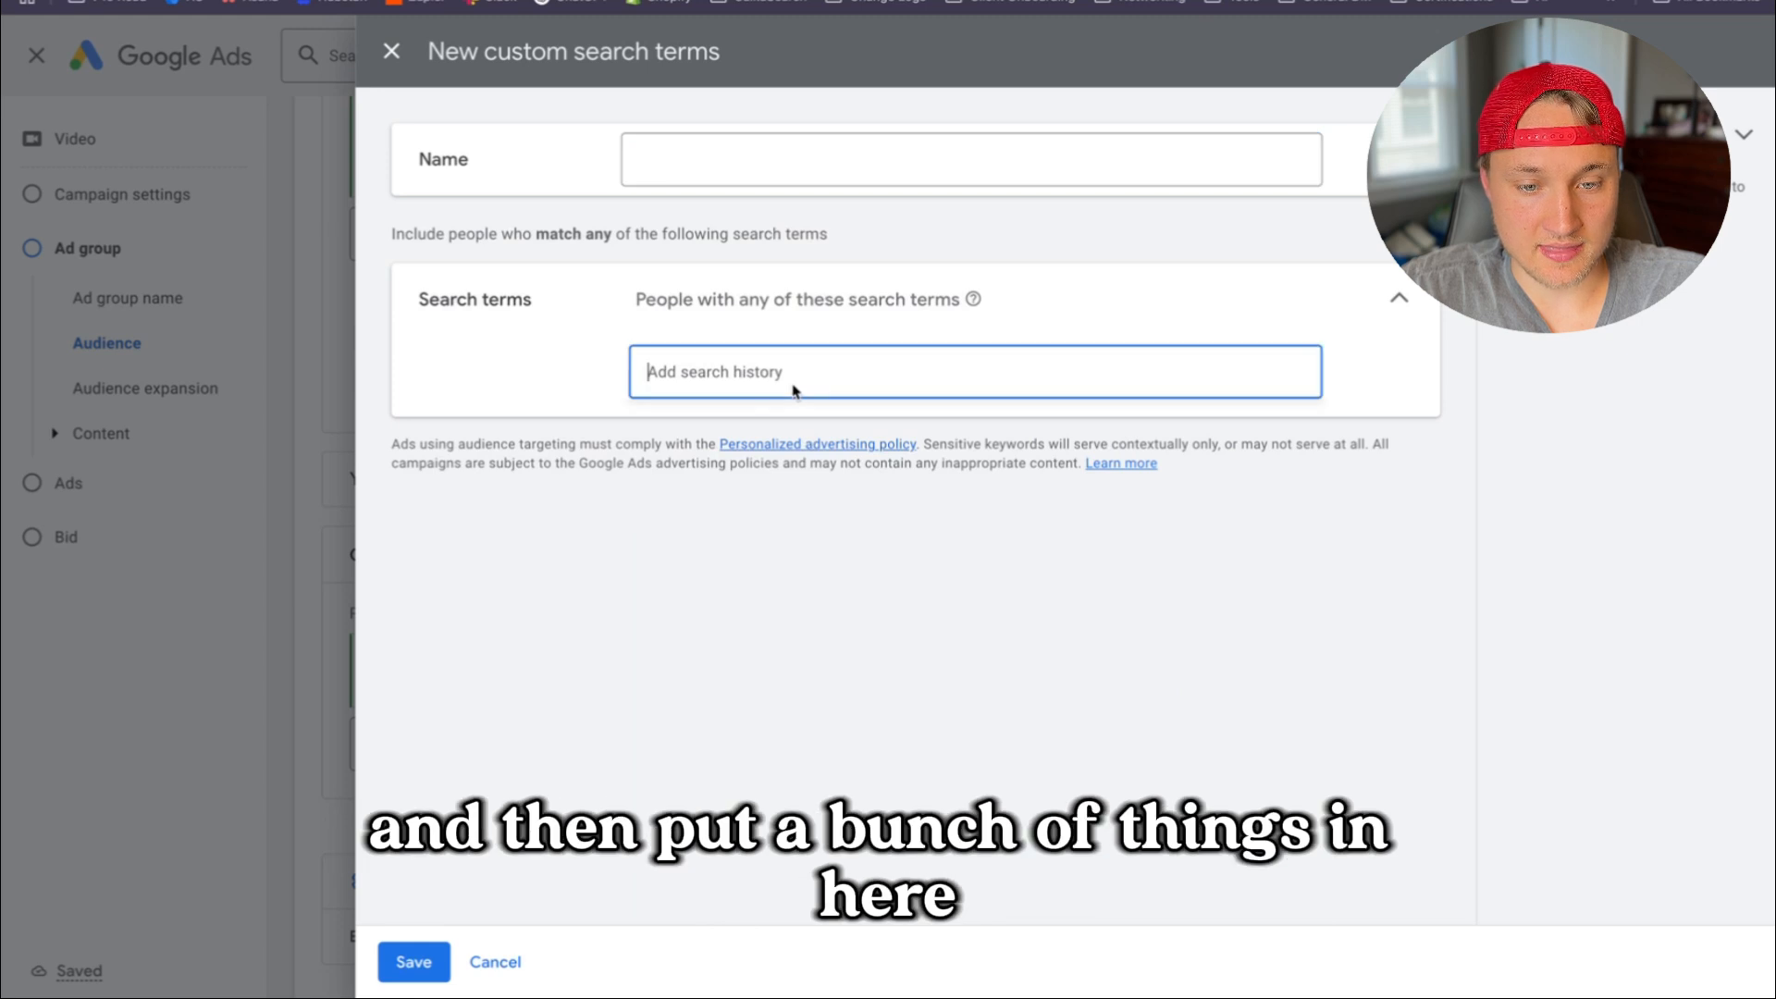
type("out")
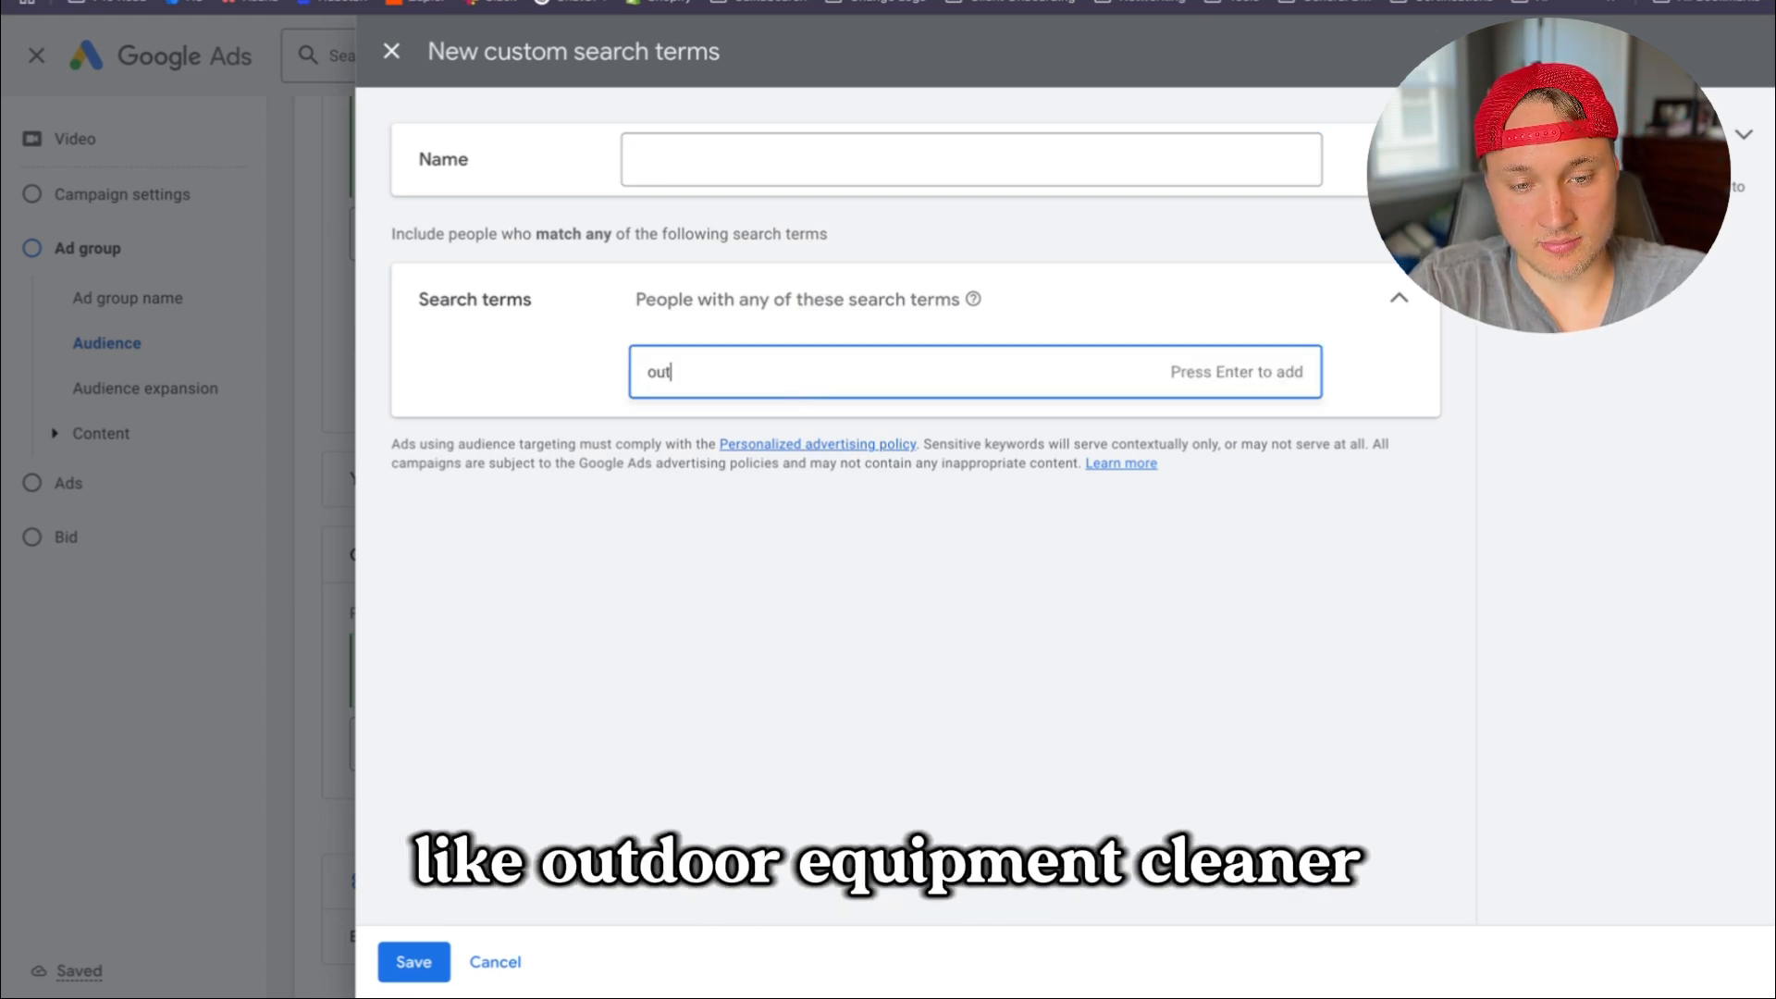
type("door equipment cleaneer")
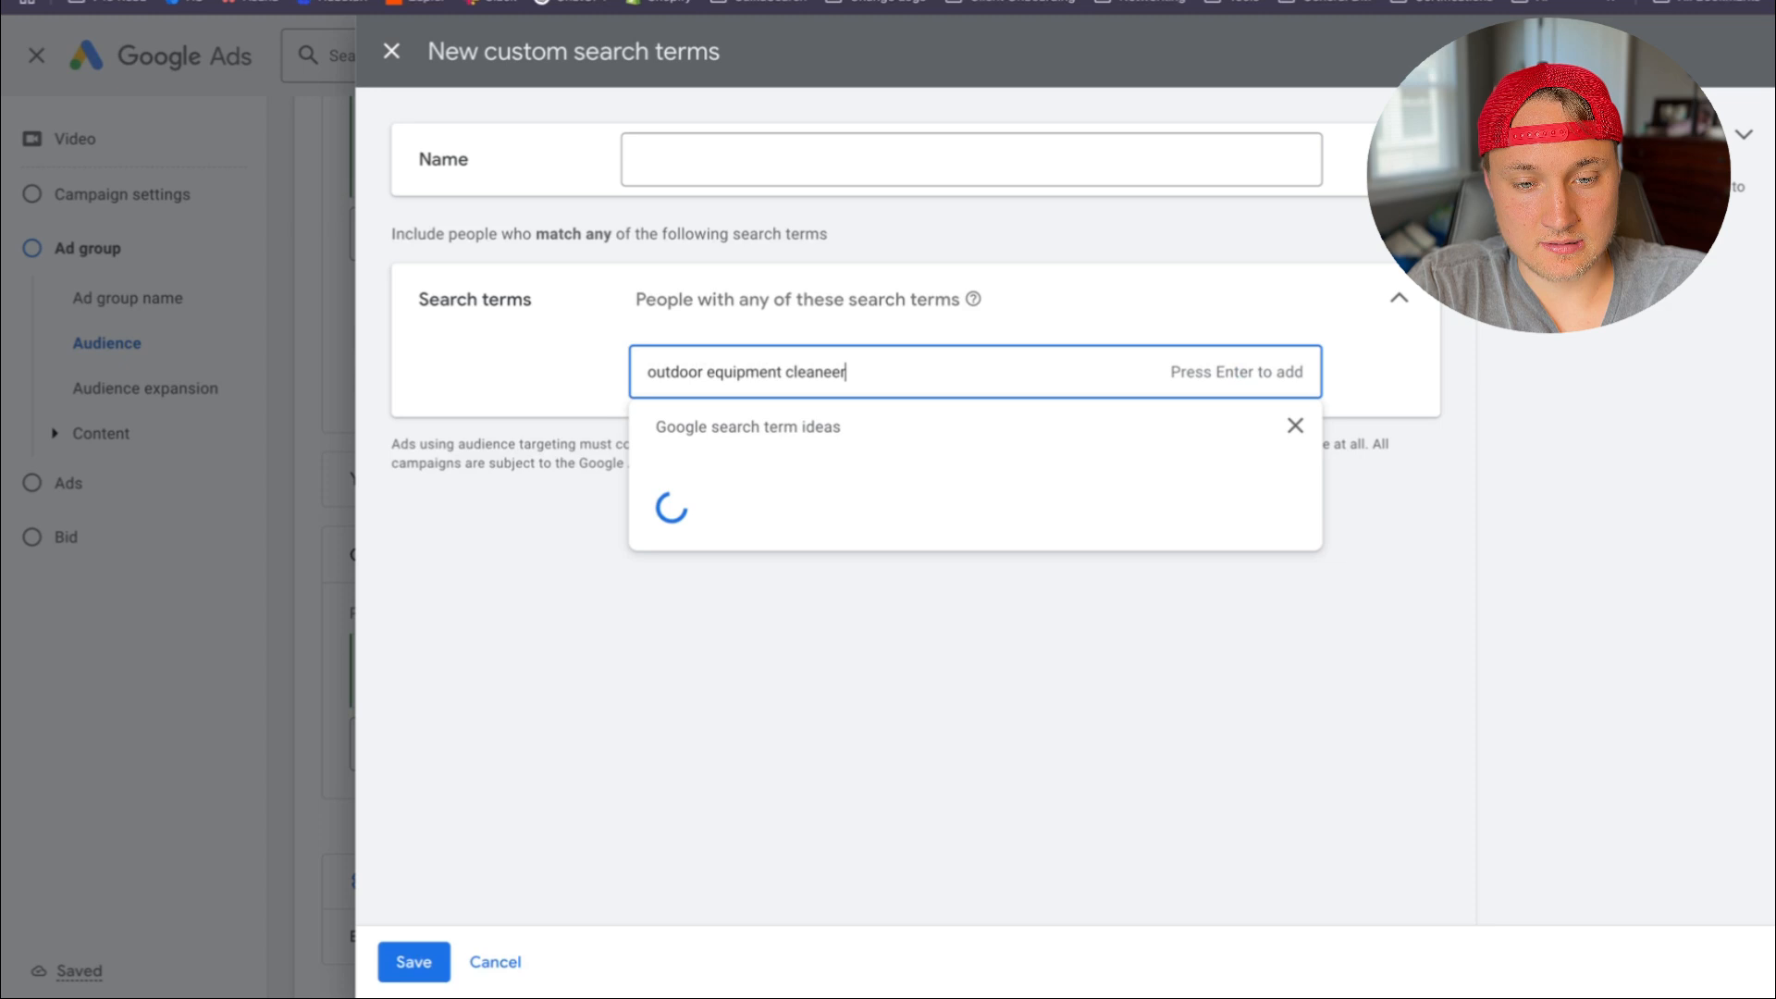
key("Return")
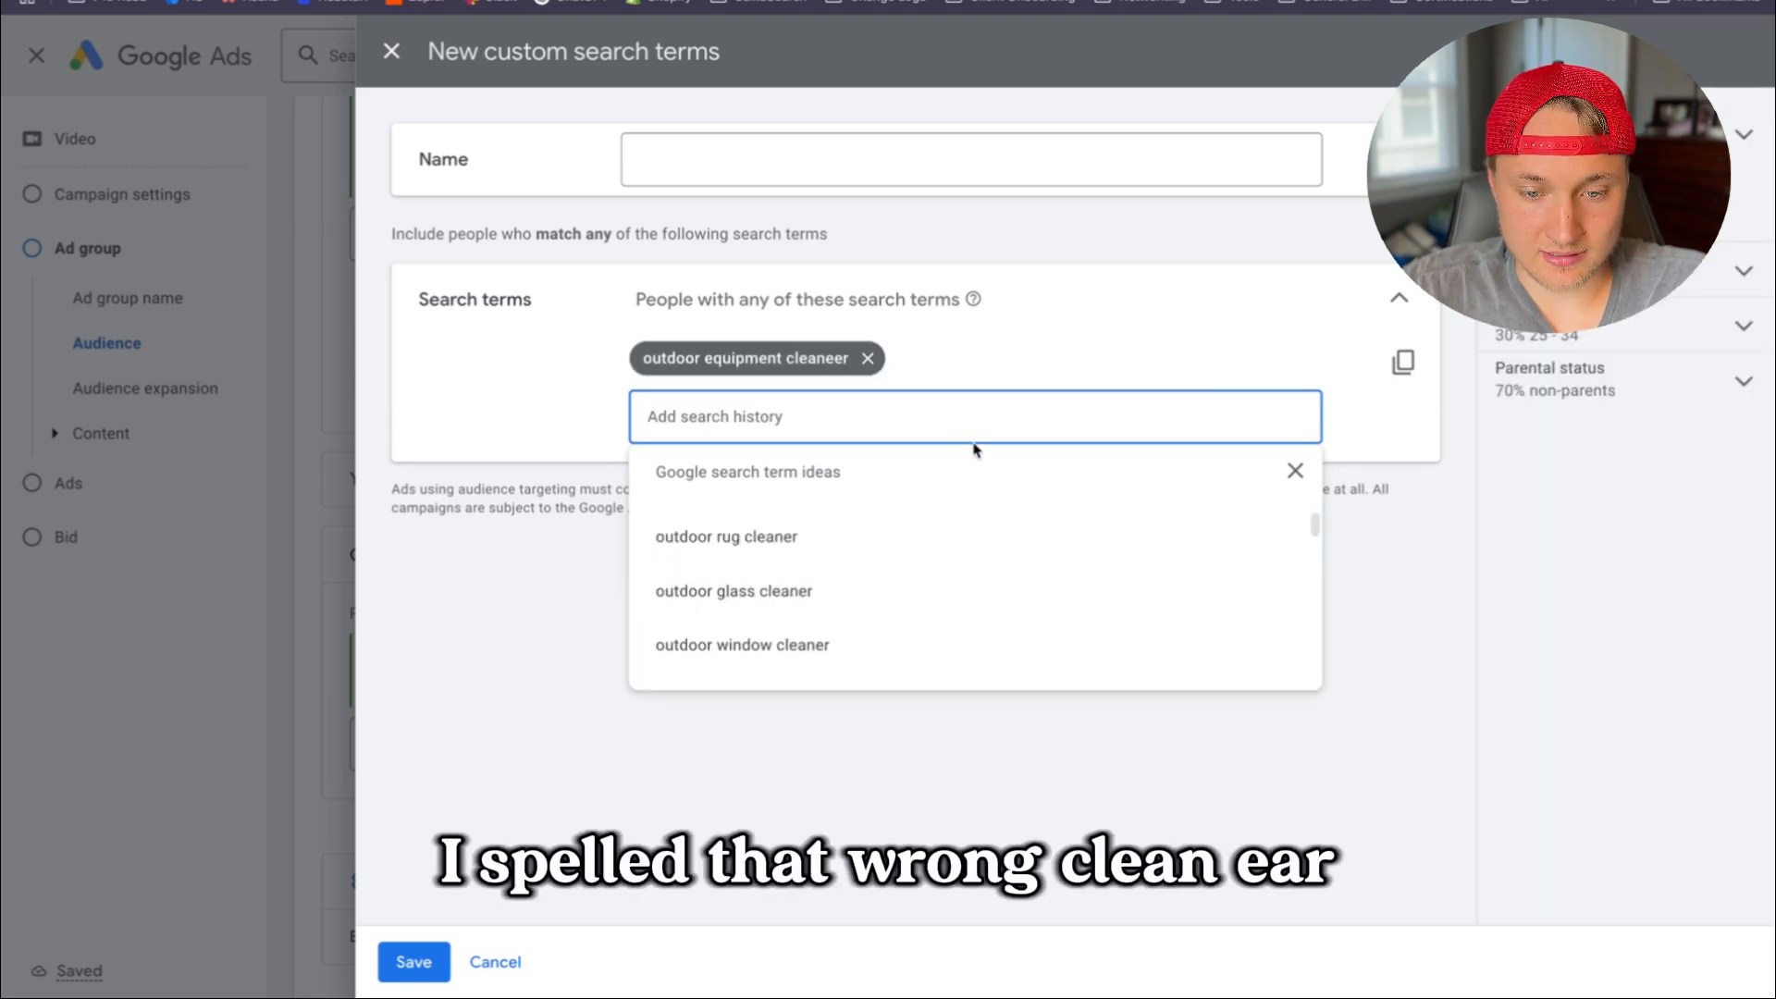
type("farm equip")
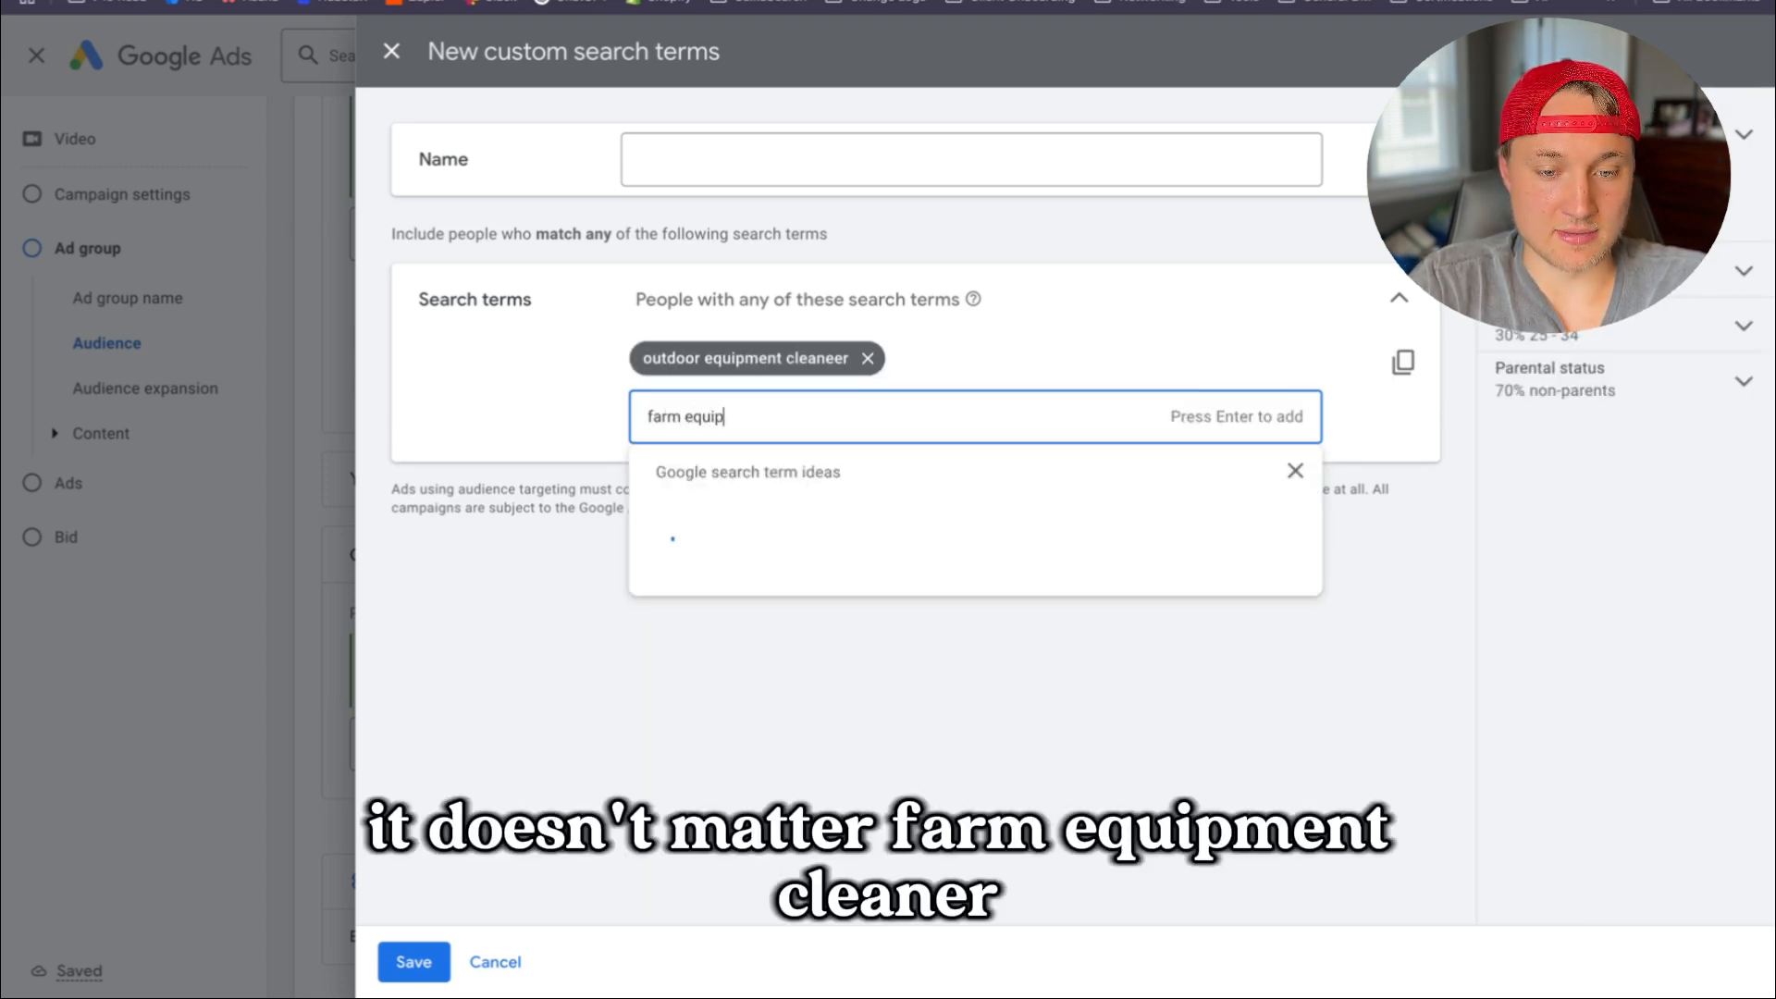
type("ment cleaner")
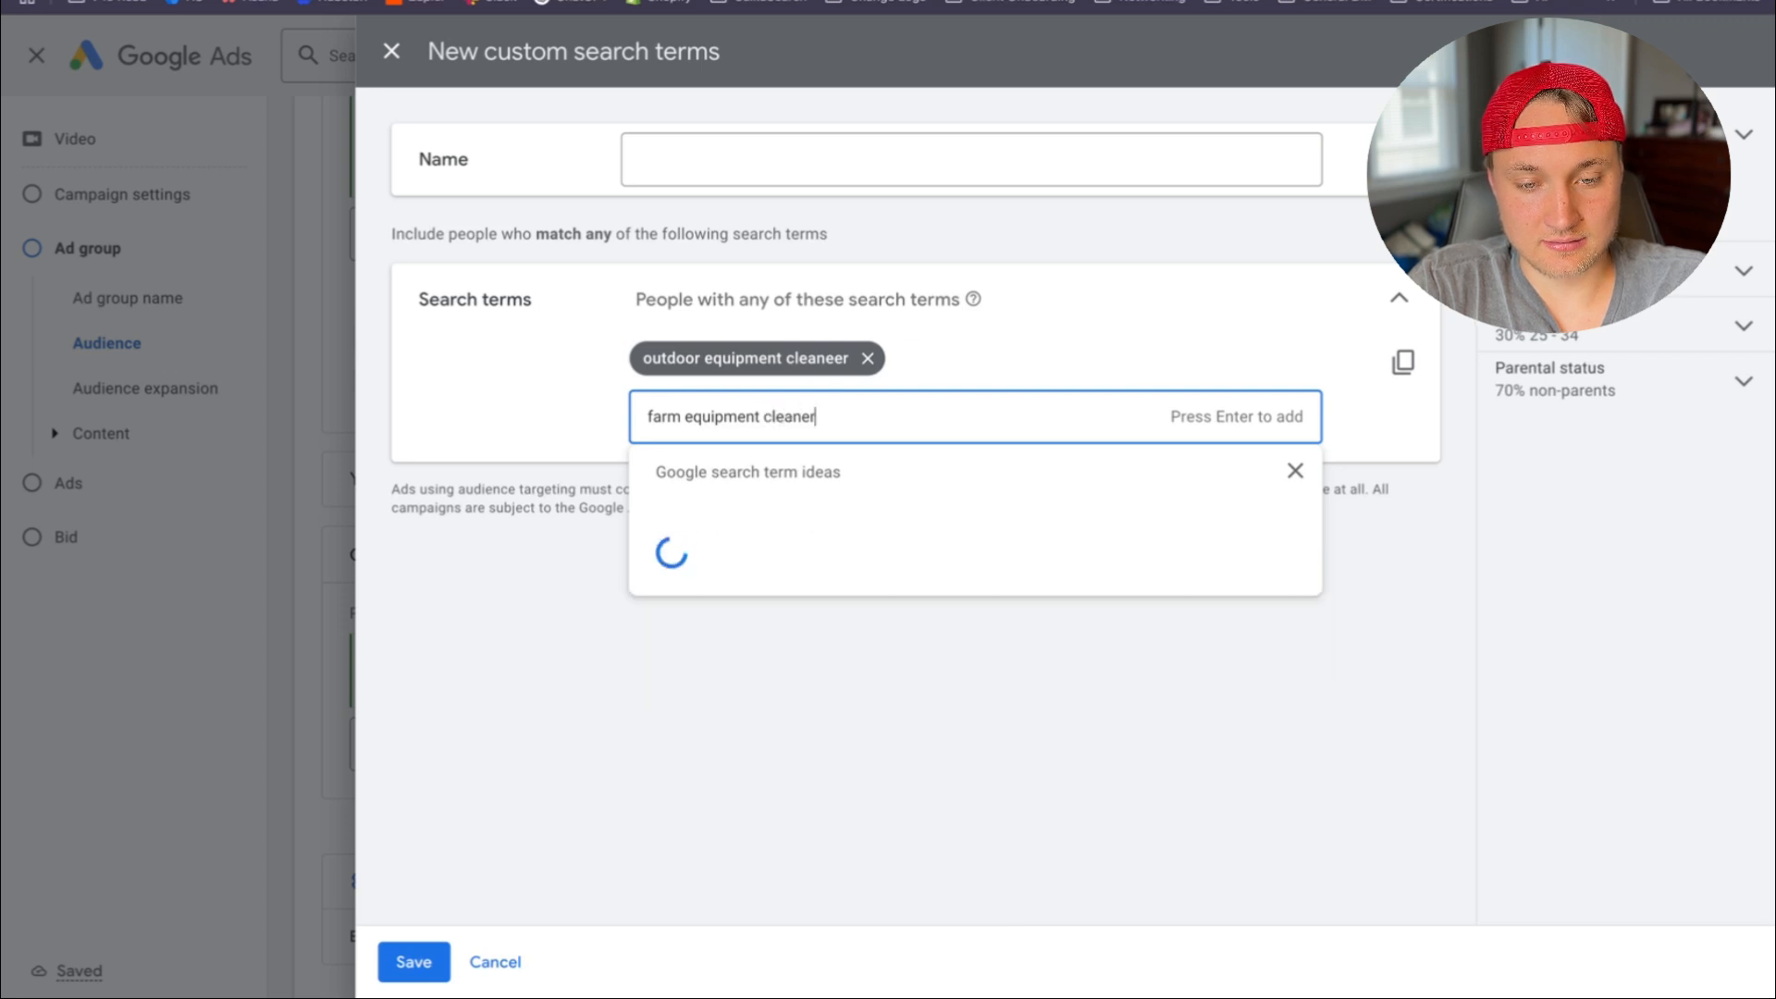
key("Return")
Add "atv cleaner" and "off road cleaner" to the new custom search terms list and discard the list without saving
type("atv cleaner")
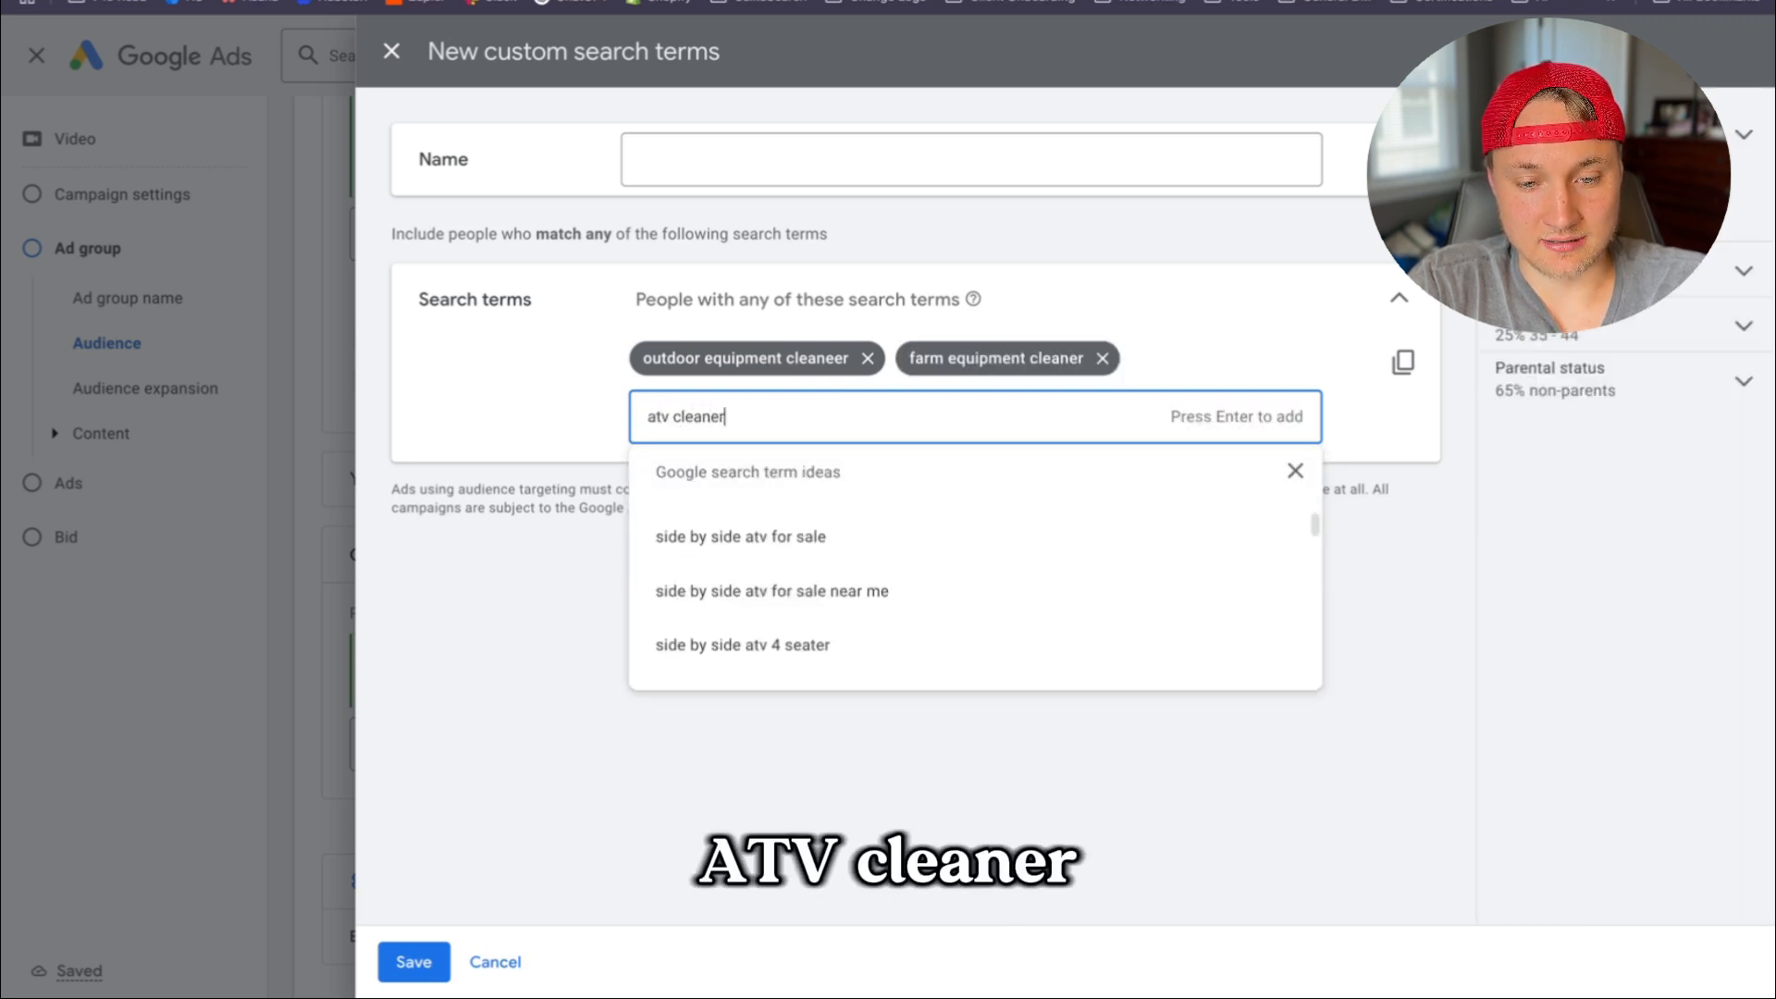
key("Return")
type("off ro")
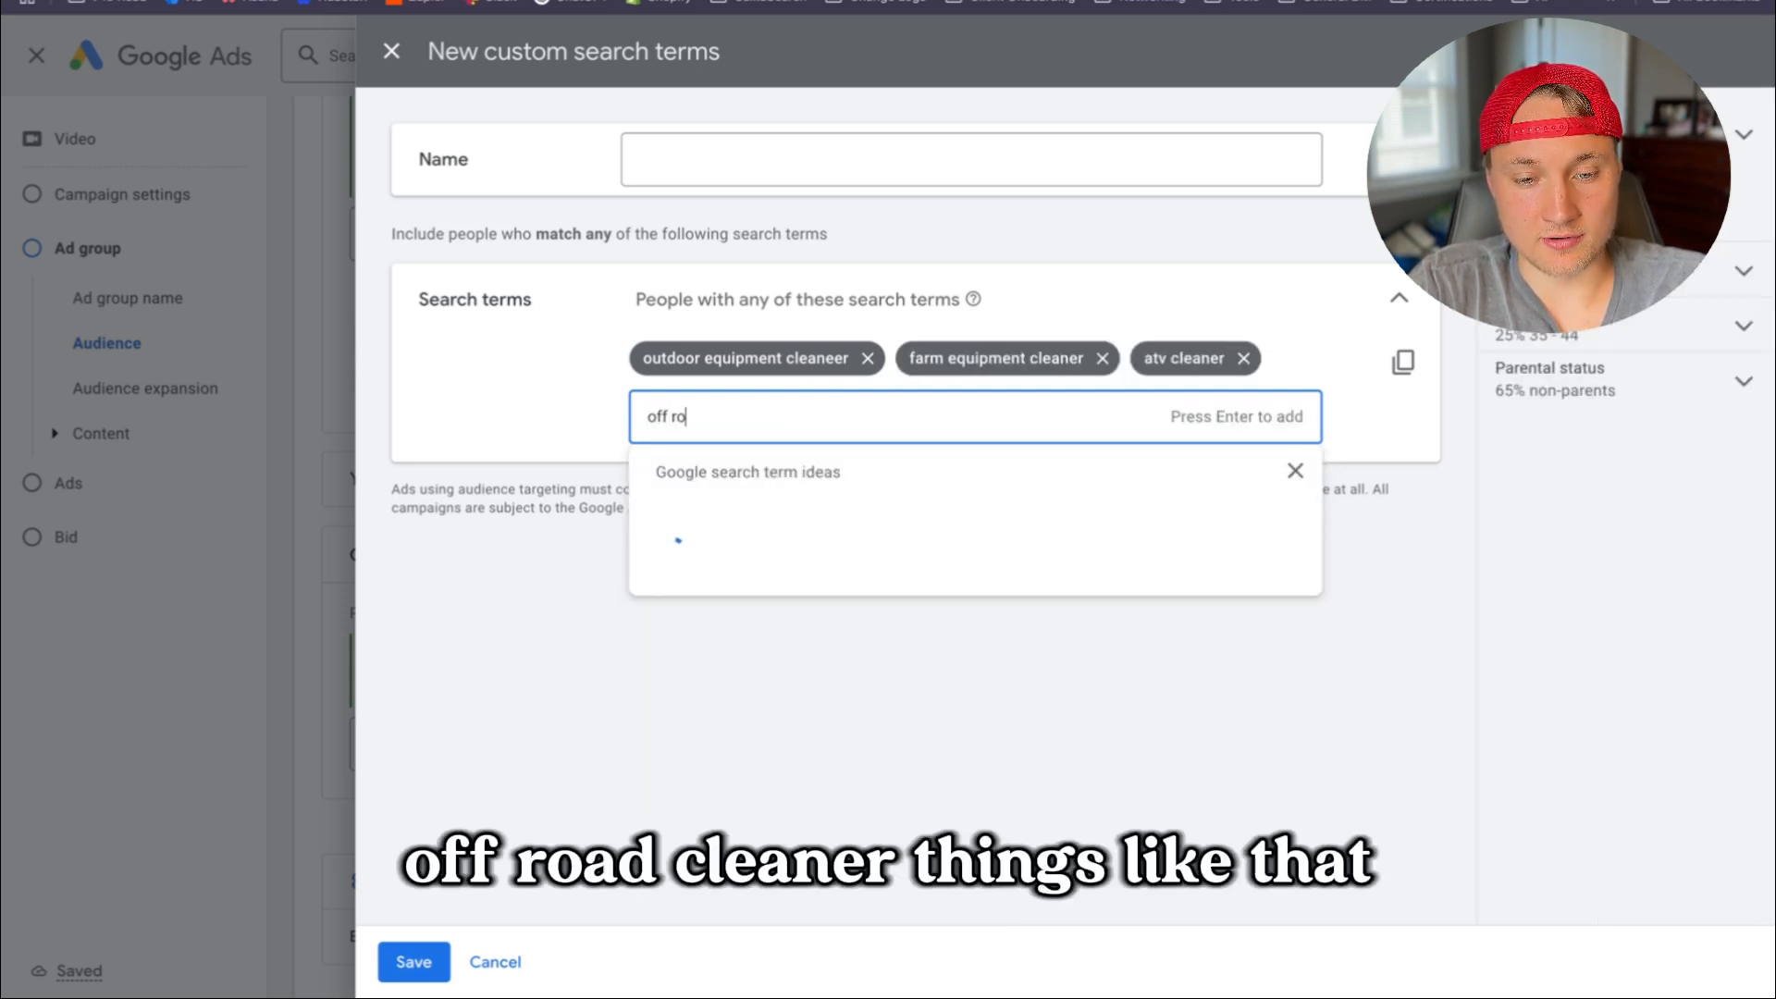
type("ad cleaner")
key("Return")
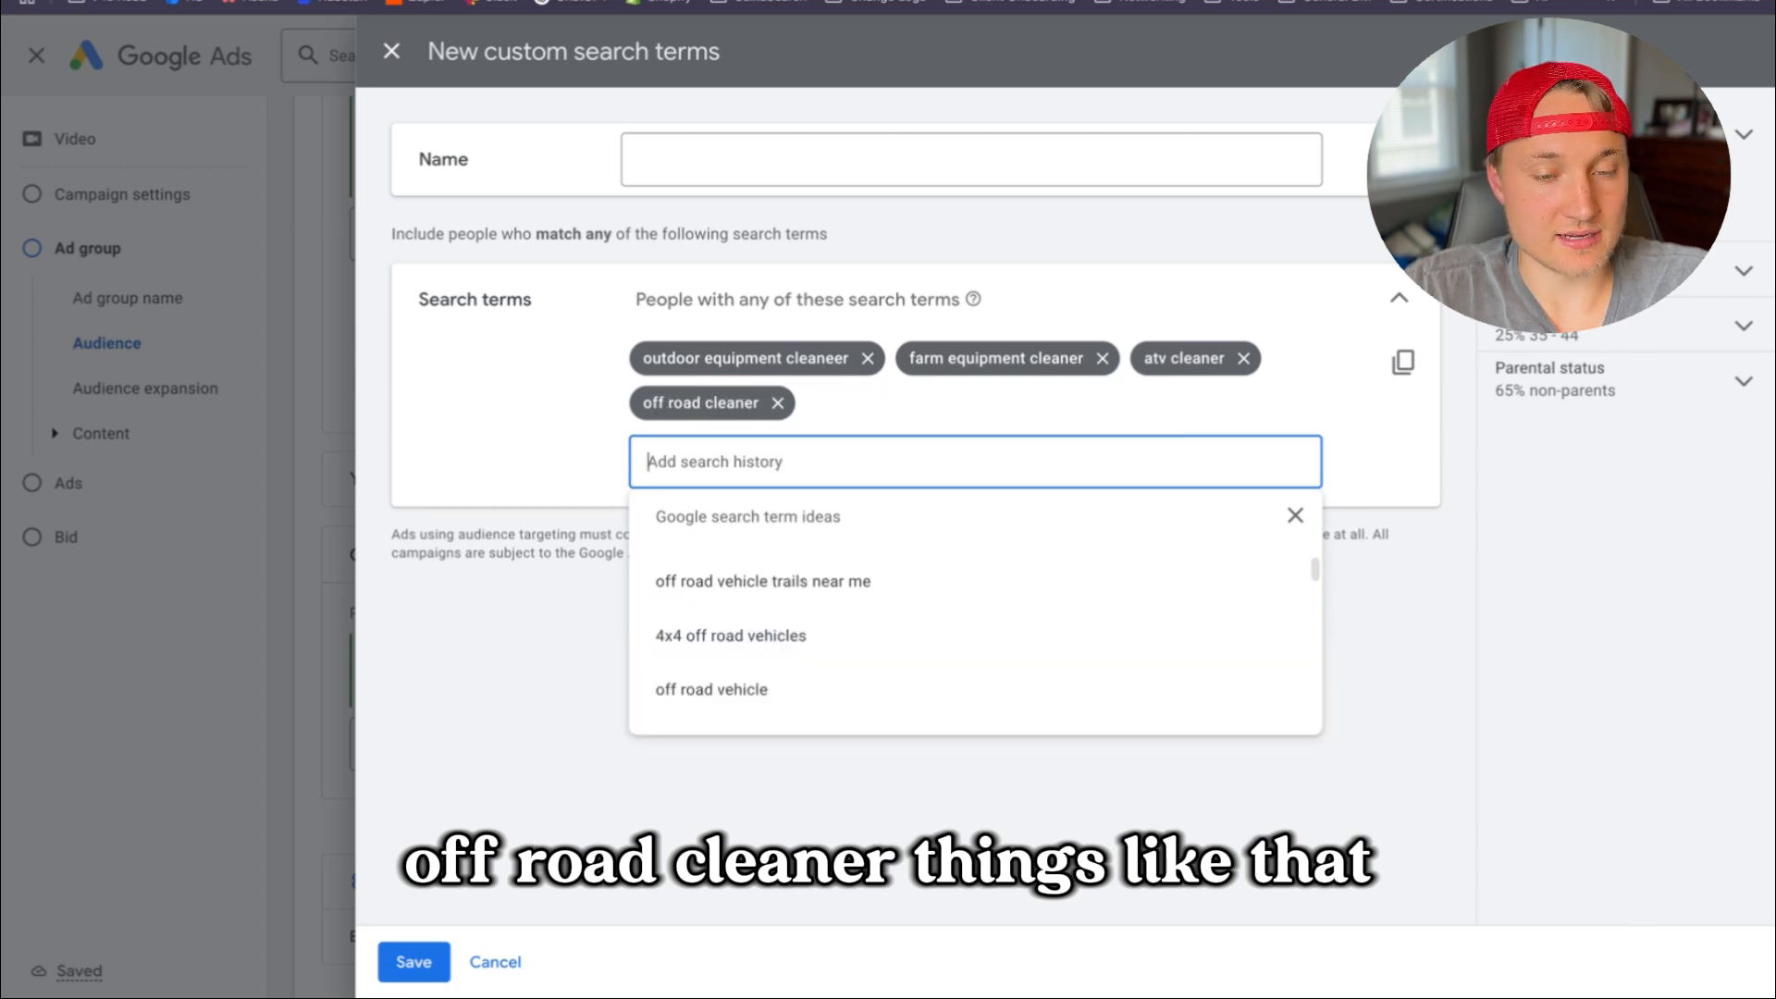
left_click(391, 52)
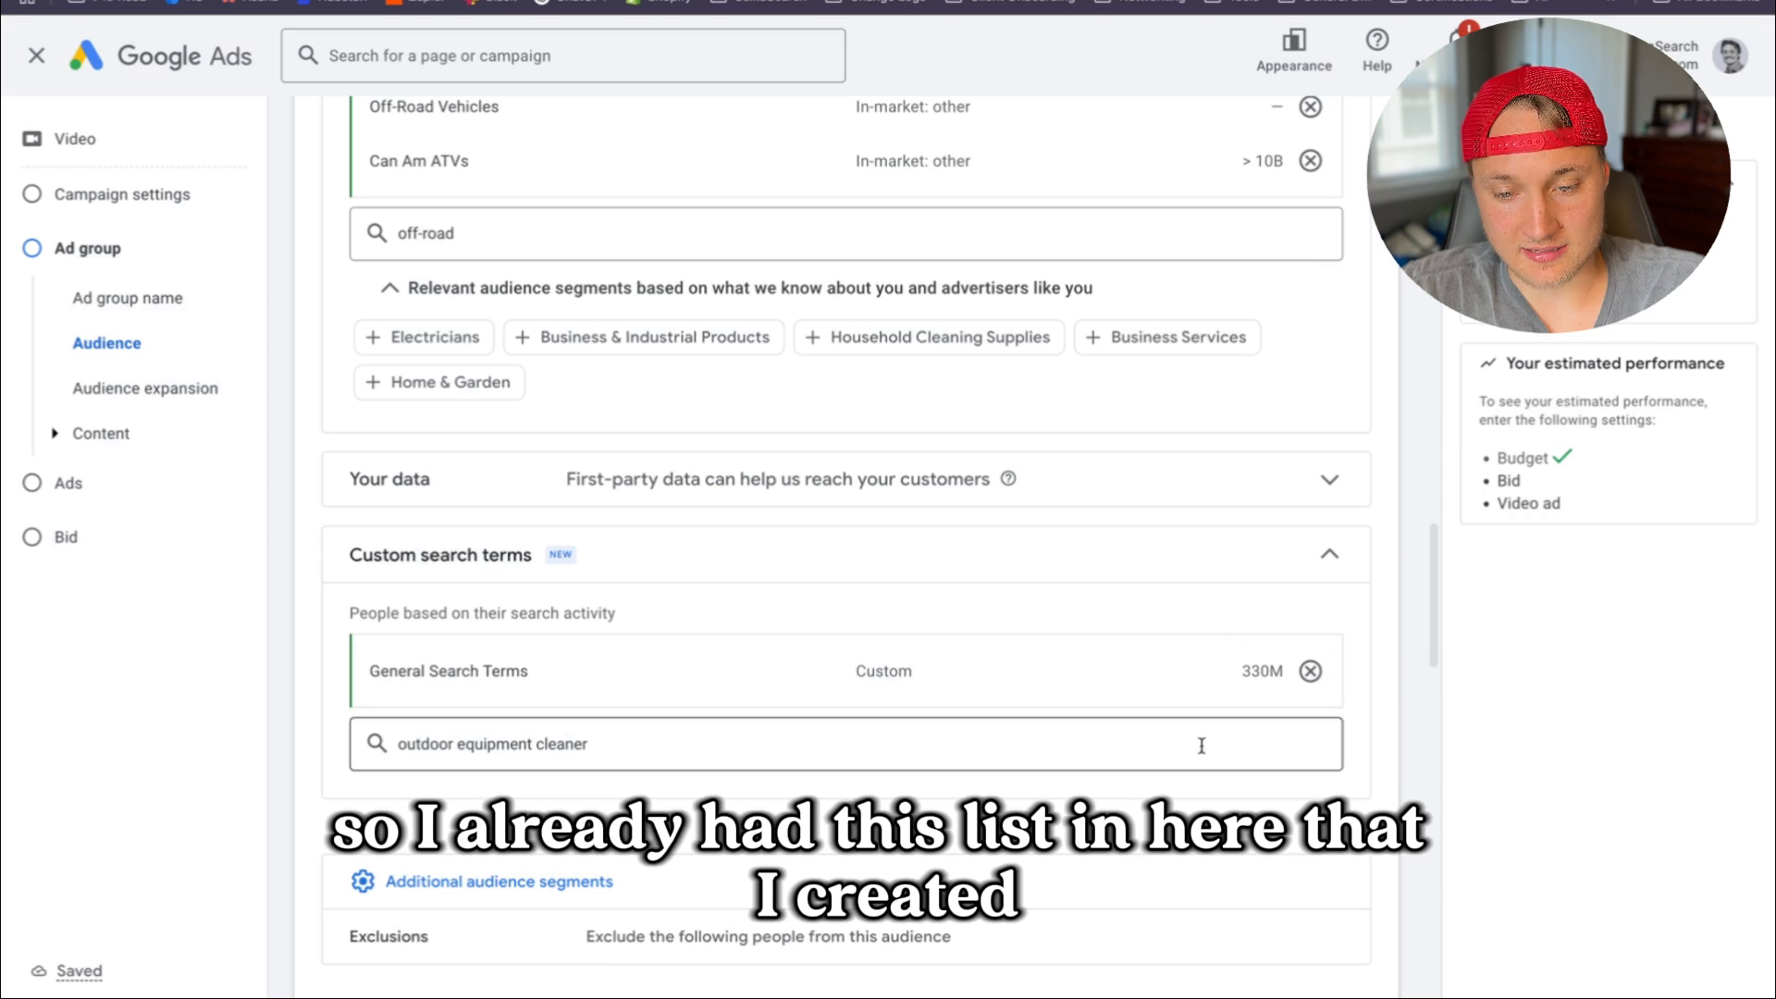
Clear the "outdoor equipment cleaner" query from the custom search terms and collapse that section
left_click_drag(614, 746, 278, 742)
key("BackSpace")
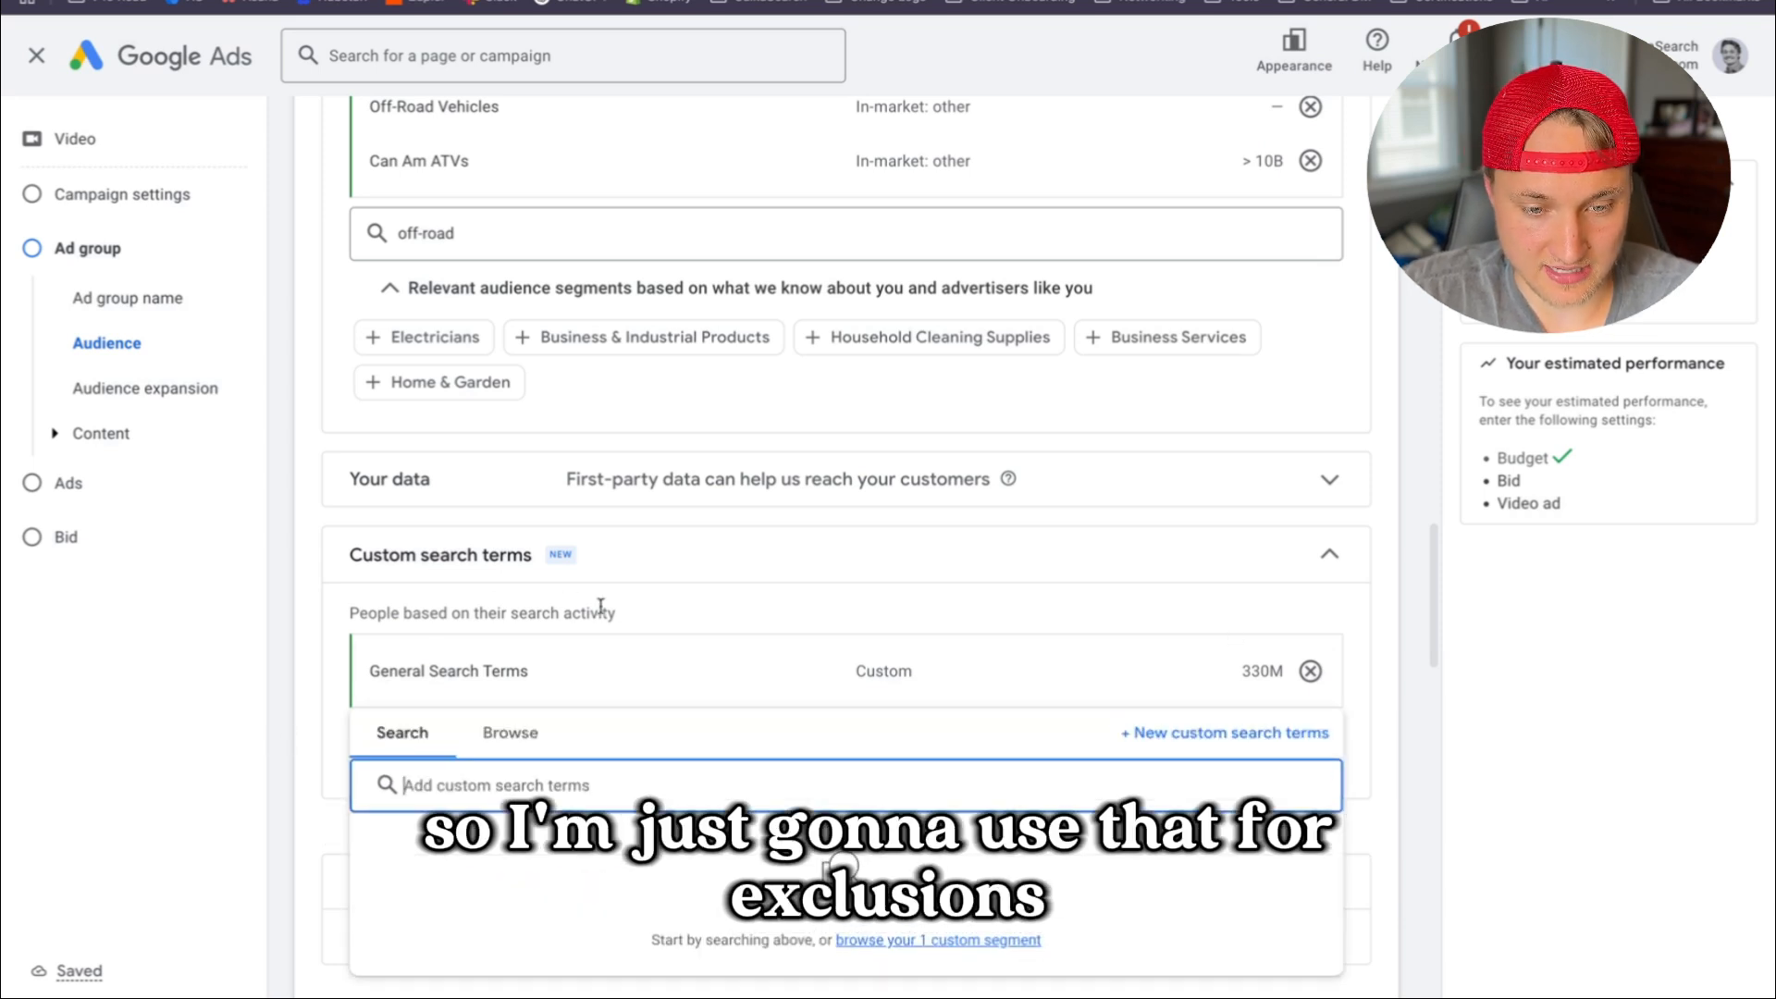
left_click(688, 556)
Look at the remarketing list options in the audience exclusions and collapse the section without excluding anyone
left_click(574, 736)
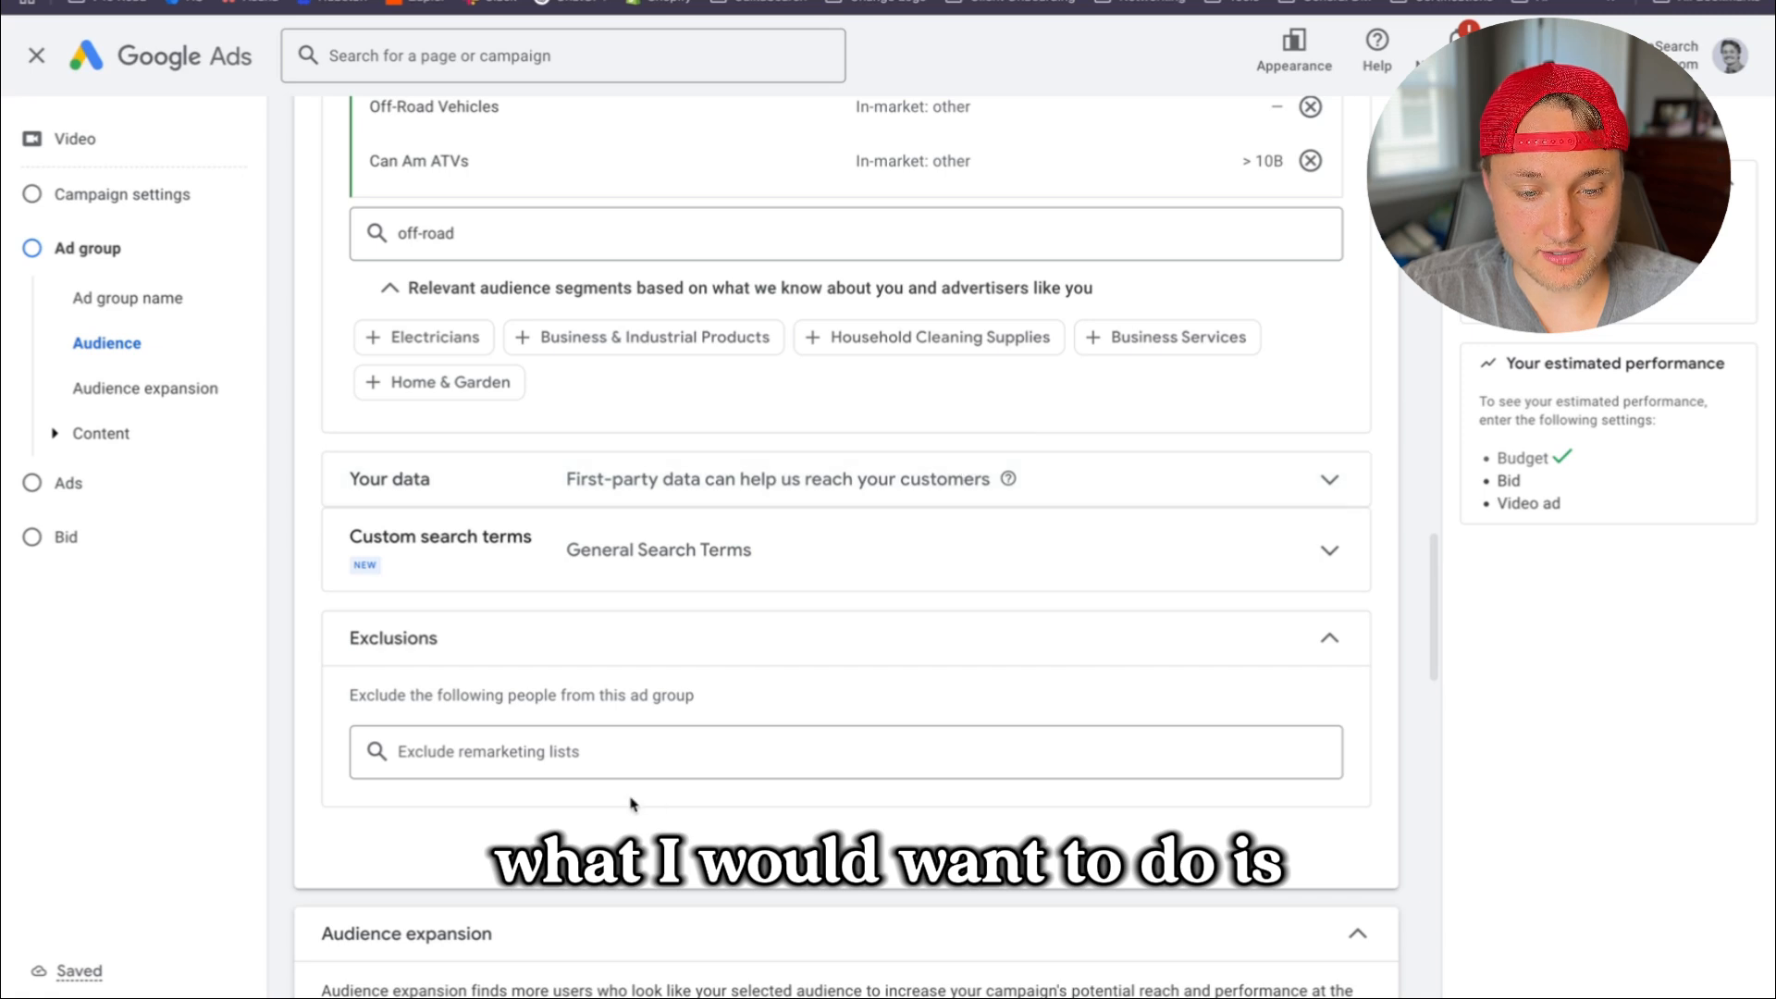
left_click(587, 769)
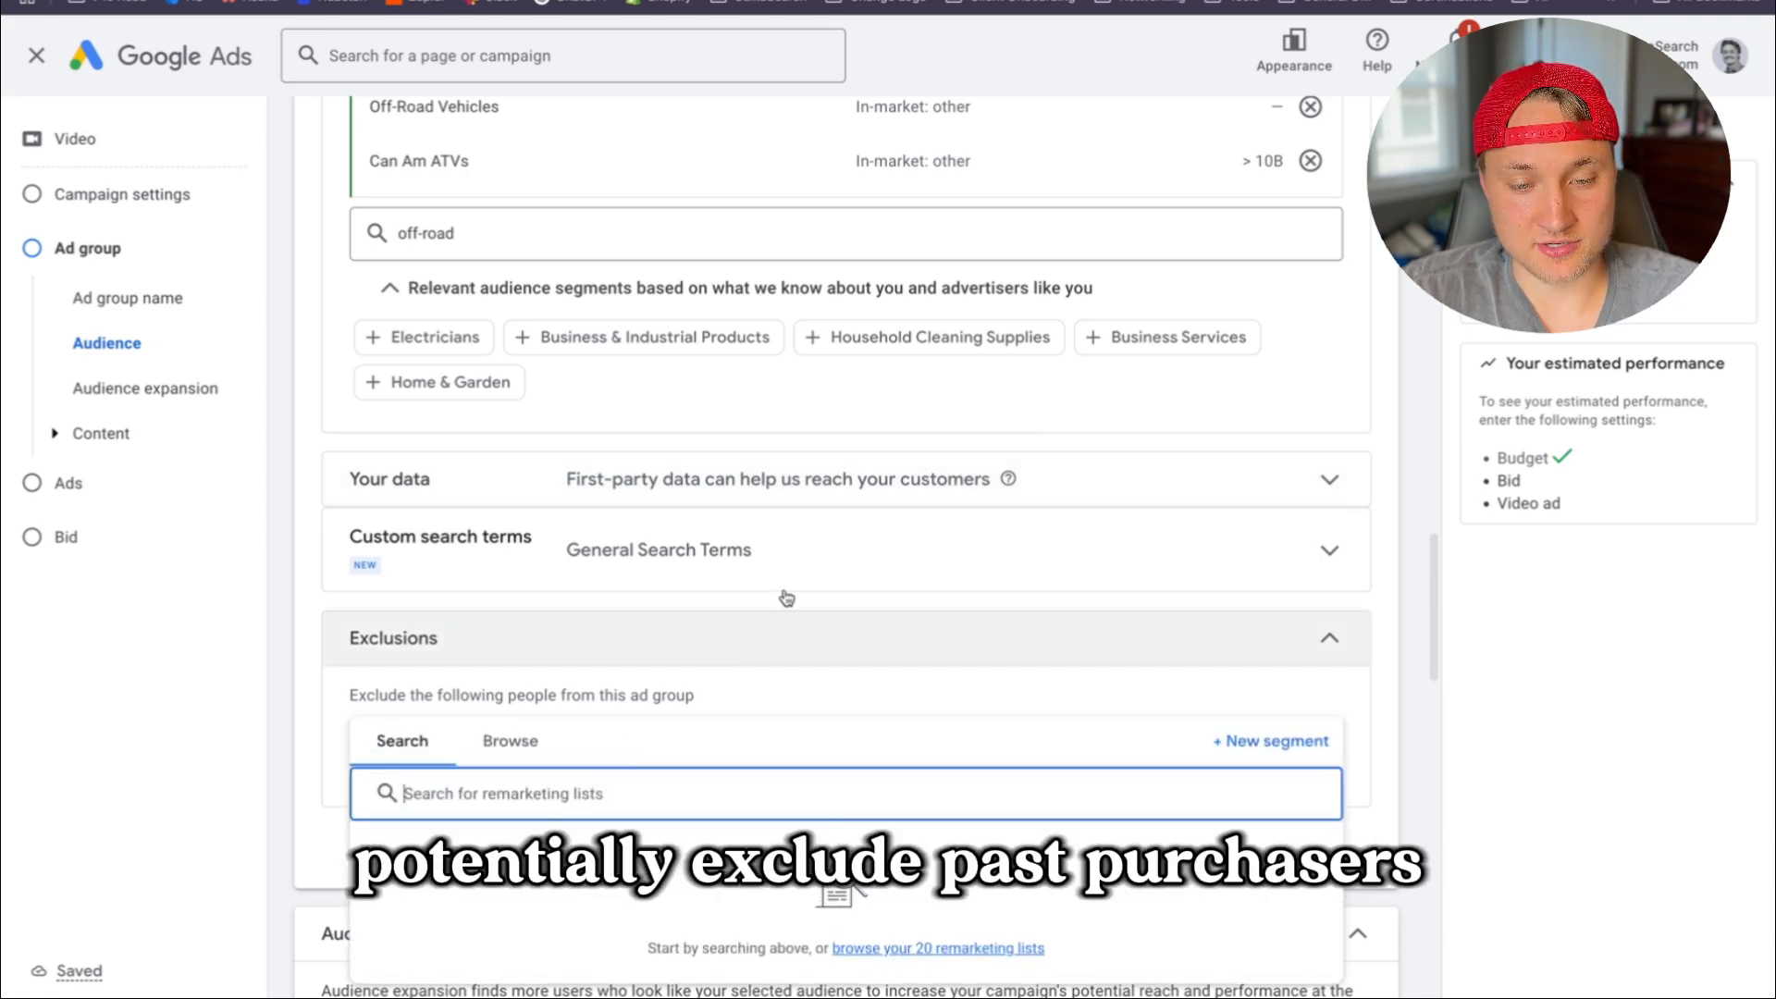
left_click(715, 664)
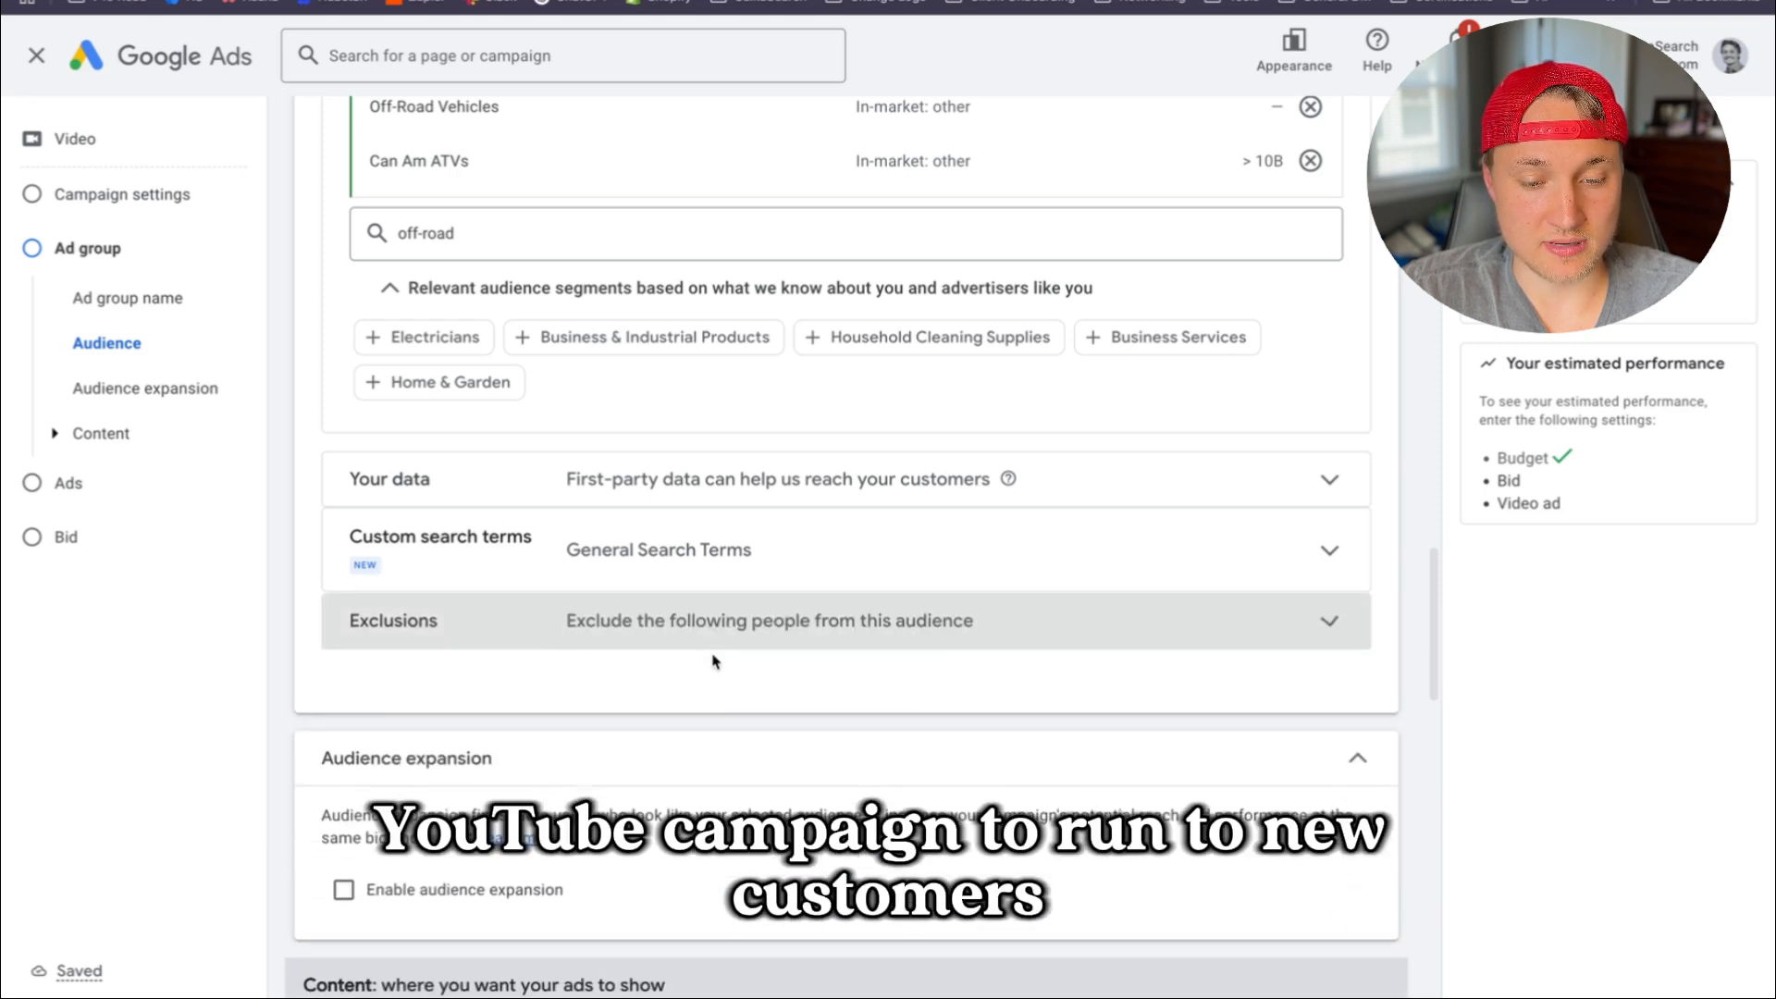
Read the help note explaining what Your data can include and view the audience expansion setting
left_click(1002, 477)
left_click(1002, 477)
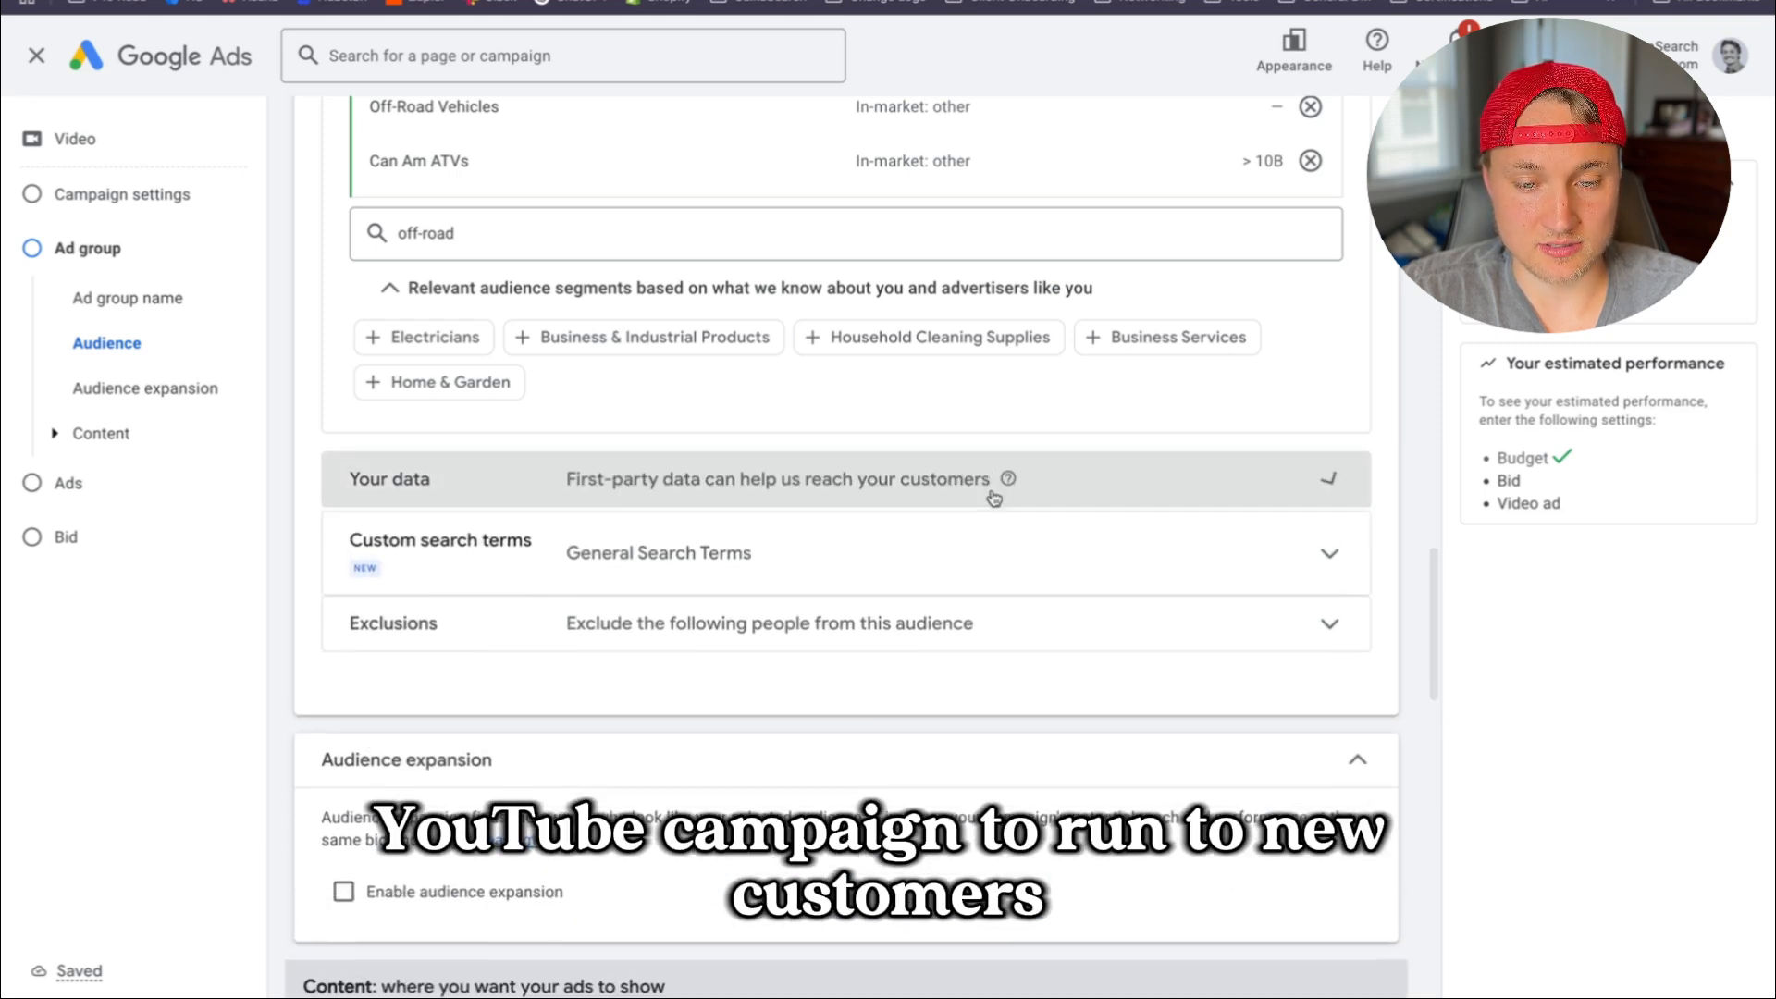
mouse_move(1007, 481)
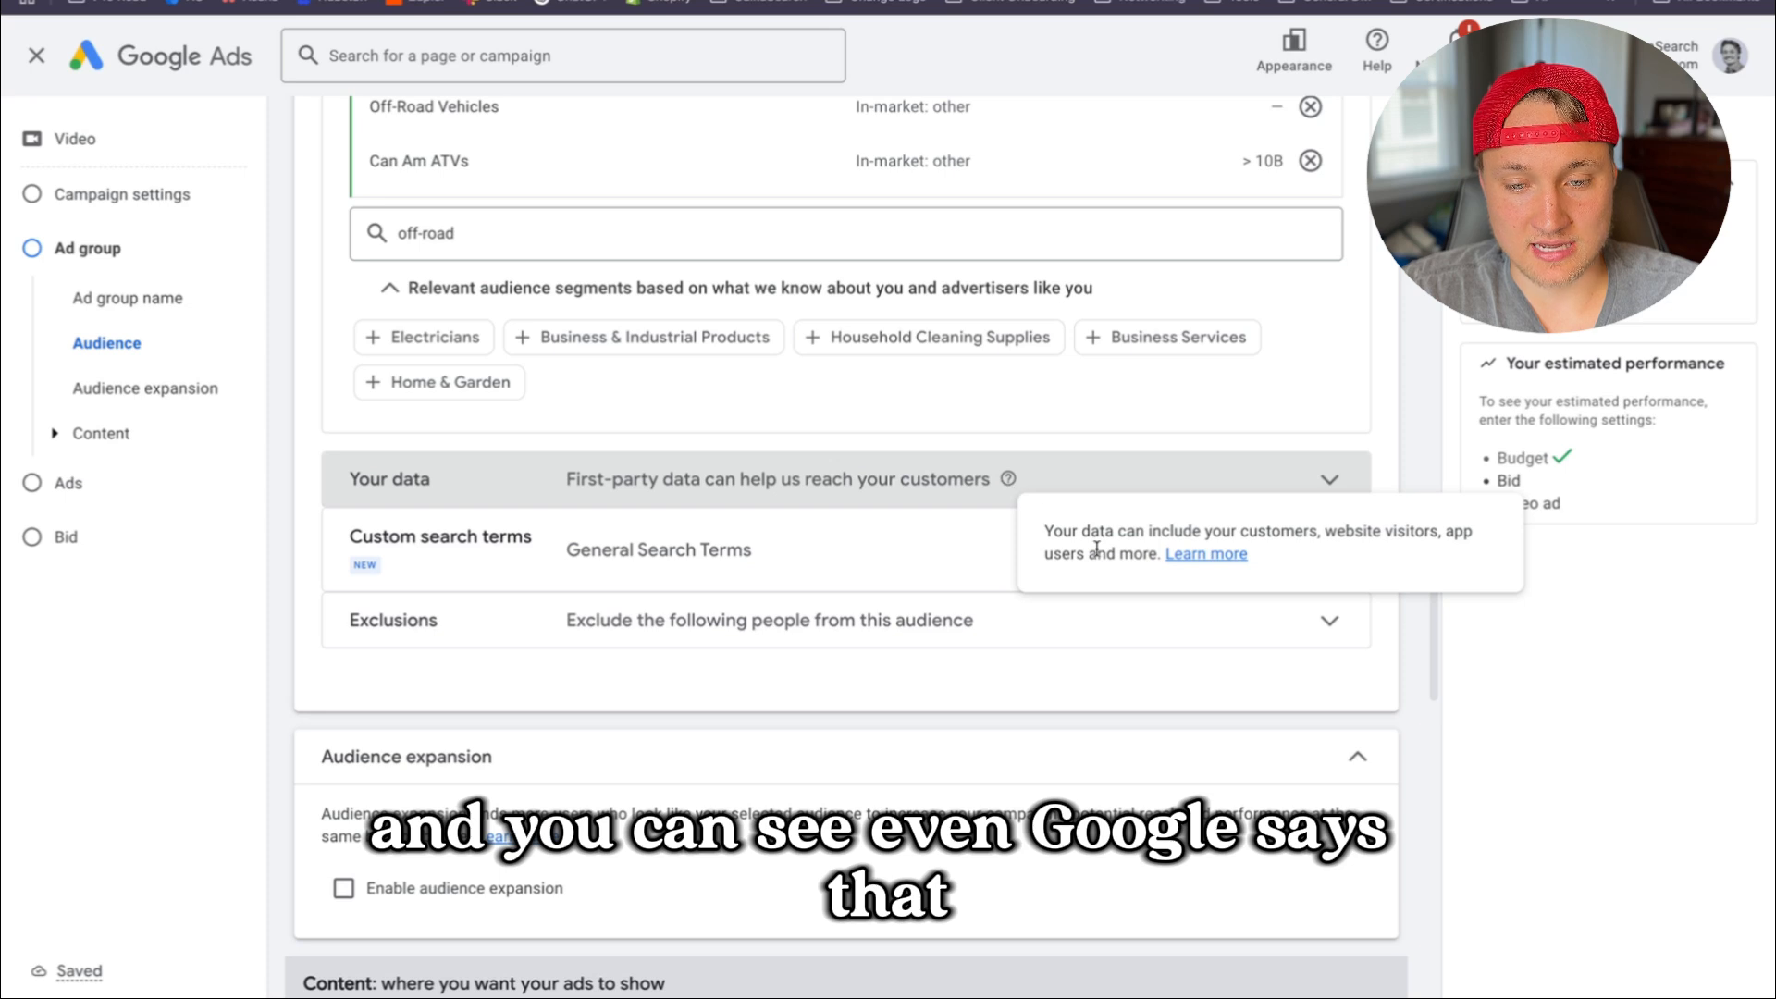
left_click_drag(1053, 534, 1225, 569)
left_click(1127, 553)
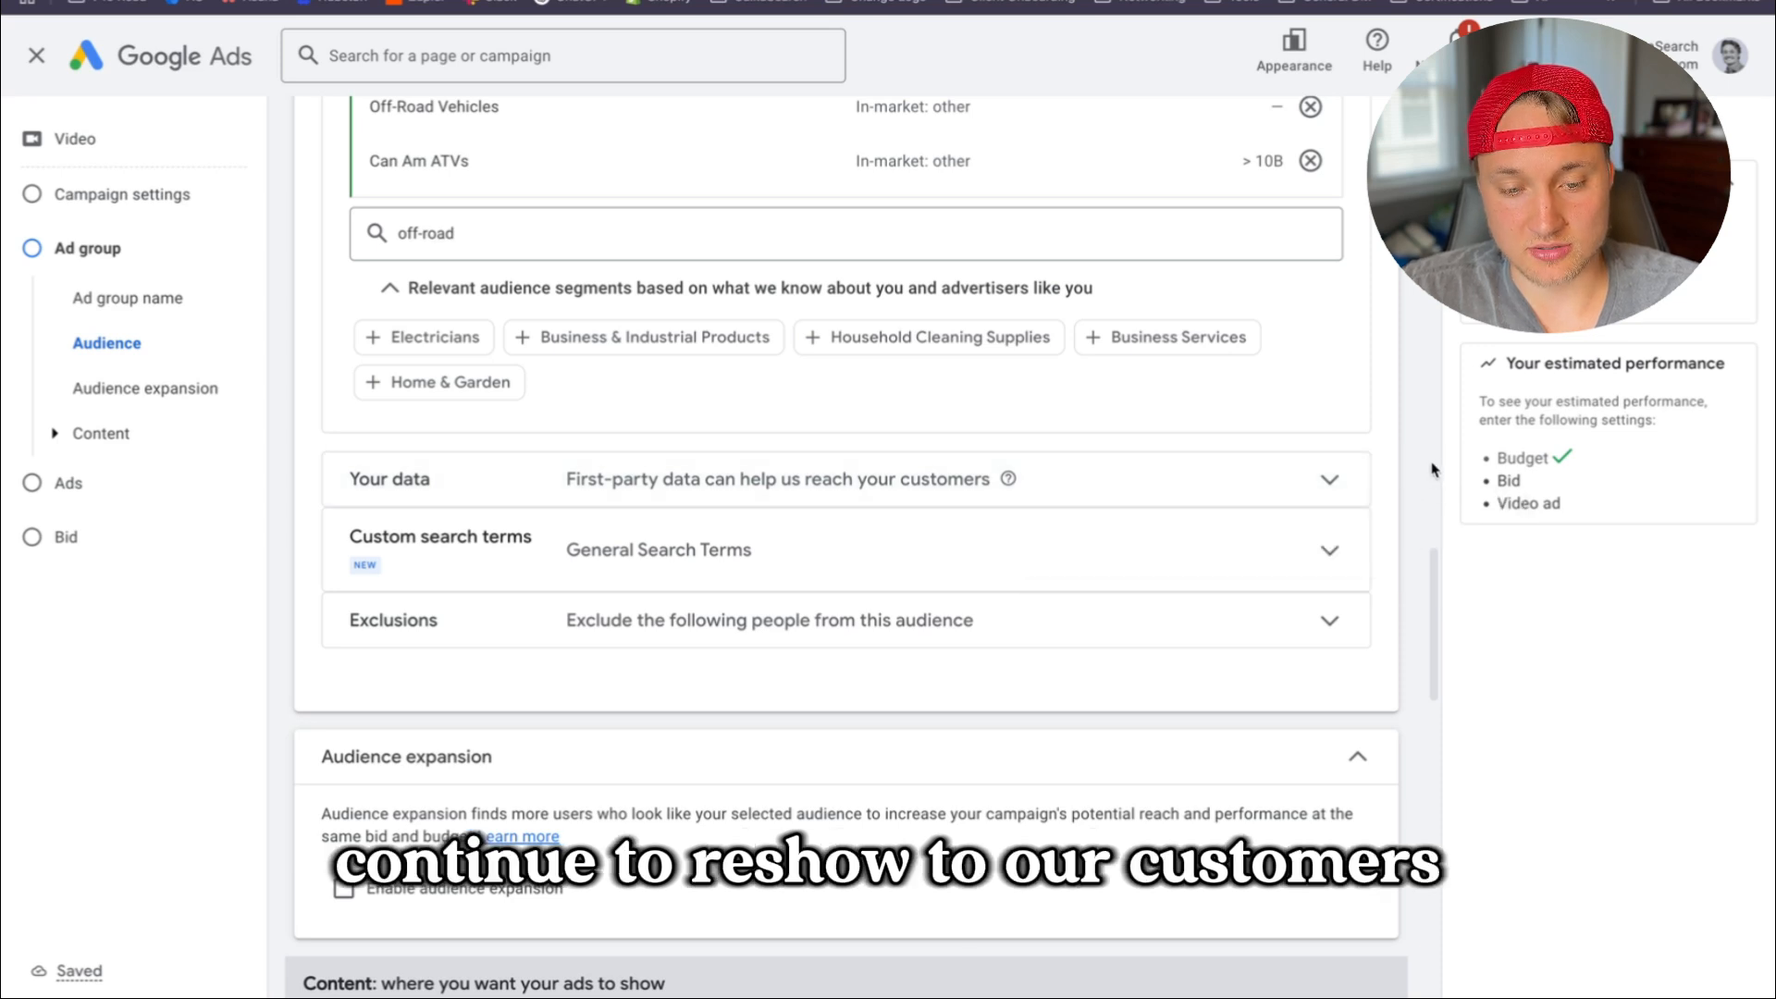
scroll(1432, 470, "down", 4)
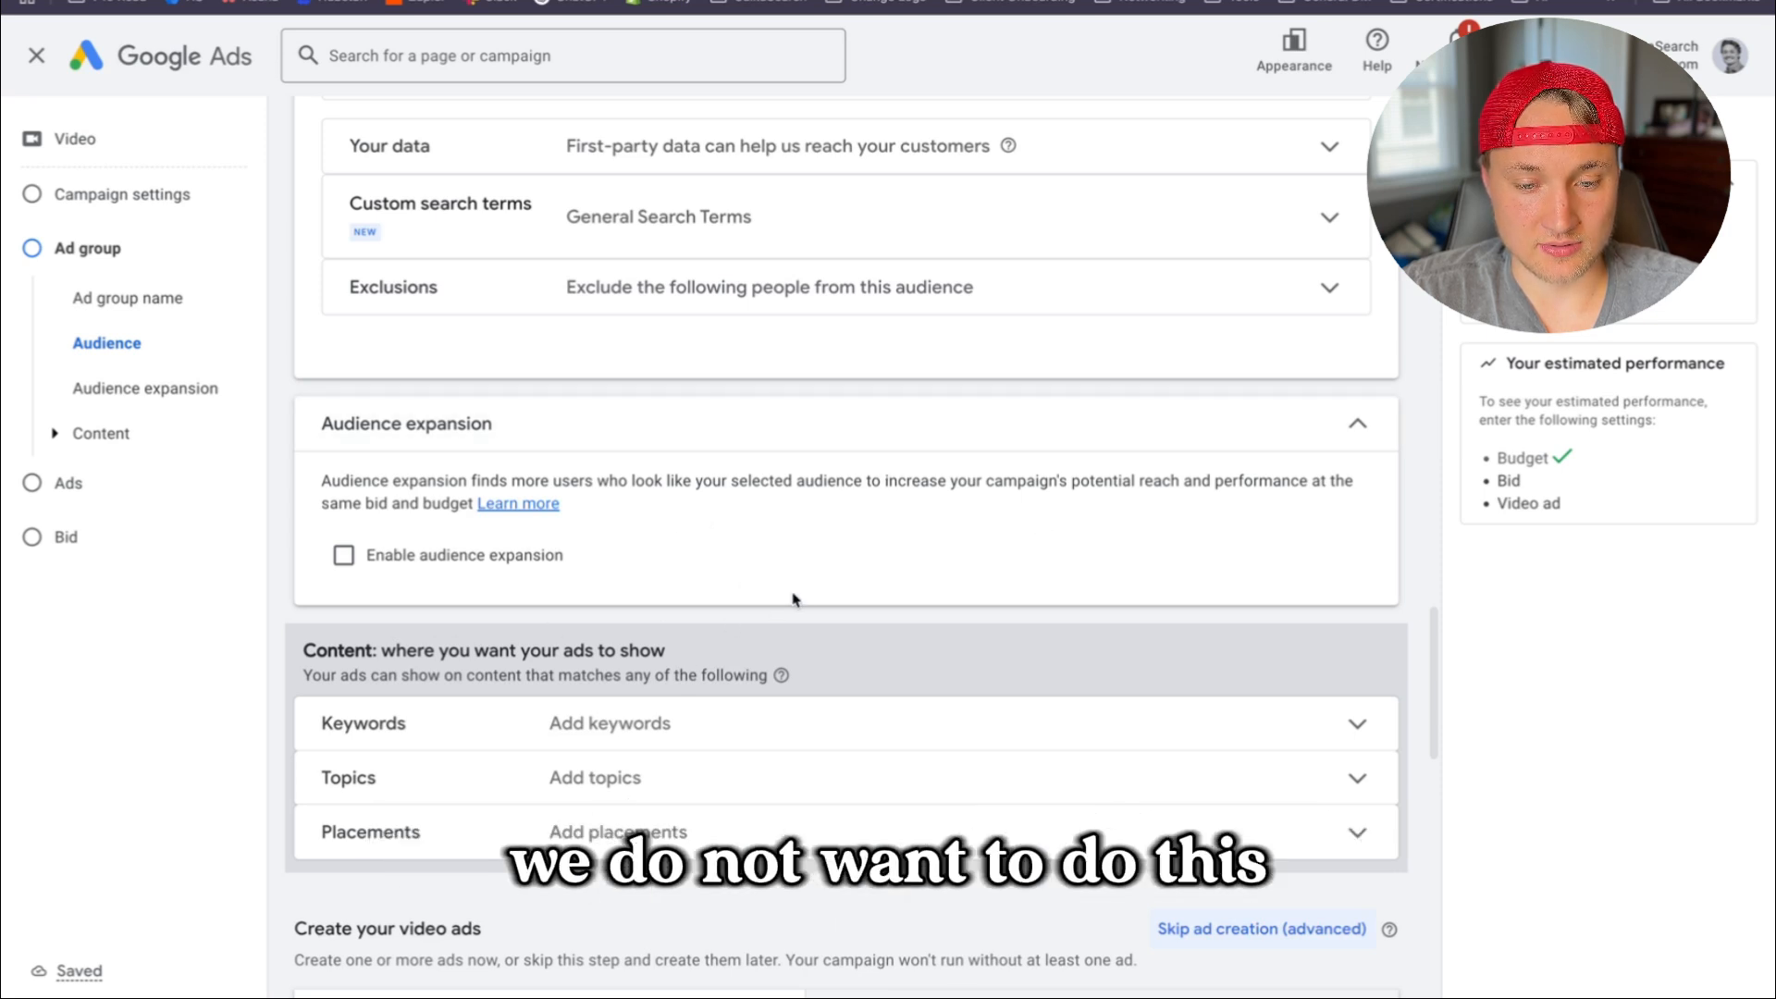
Collapse audience expansion with it left off, and view the content keyword targeting options without adding any keywords
scroll(797, 601, "down", 1)
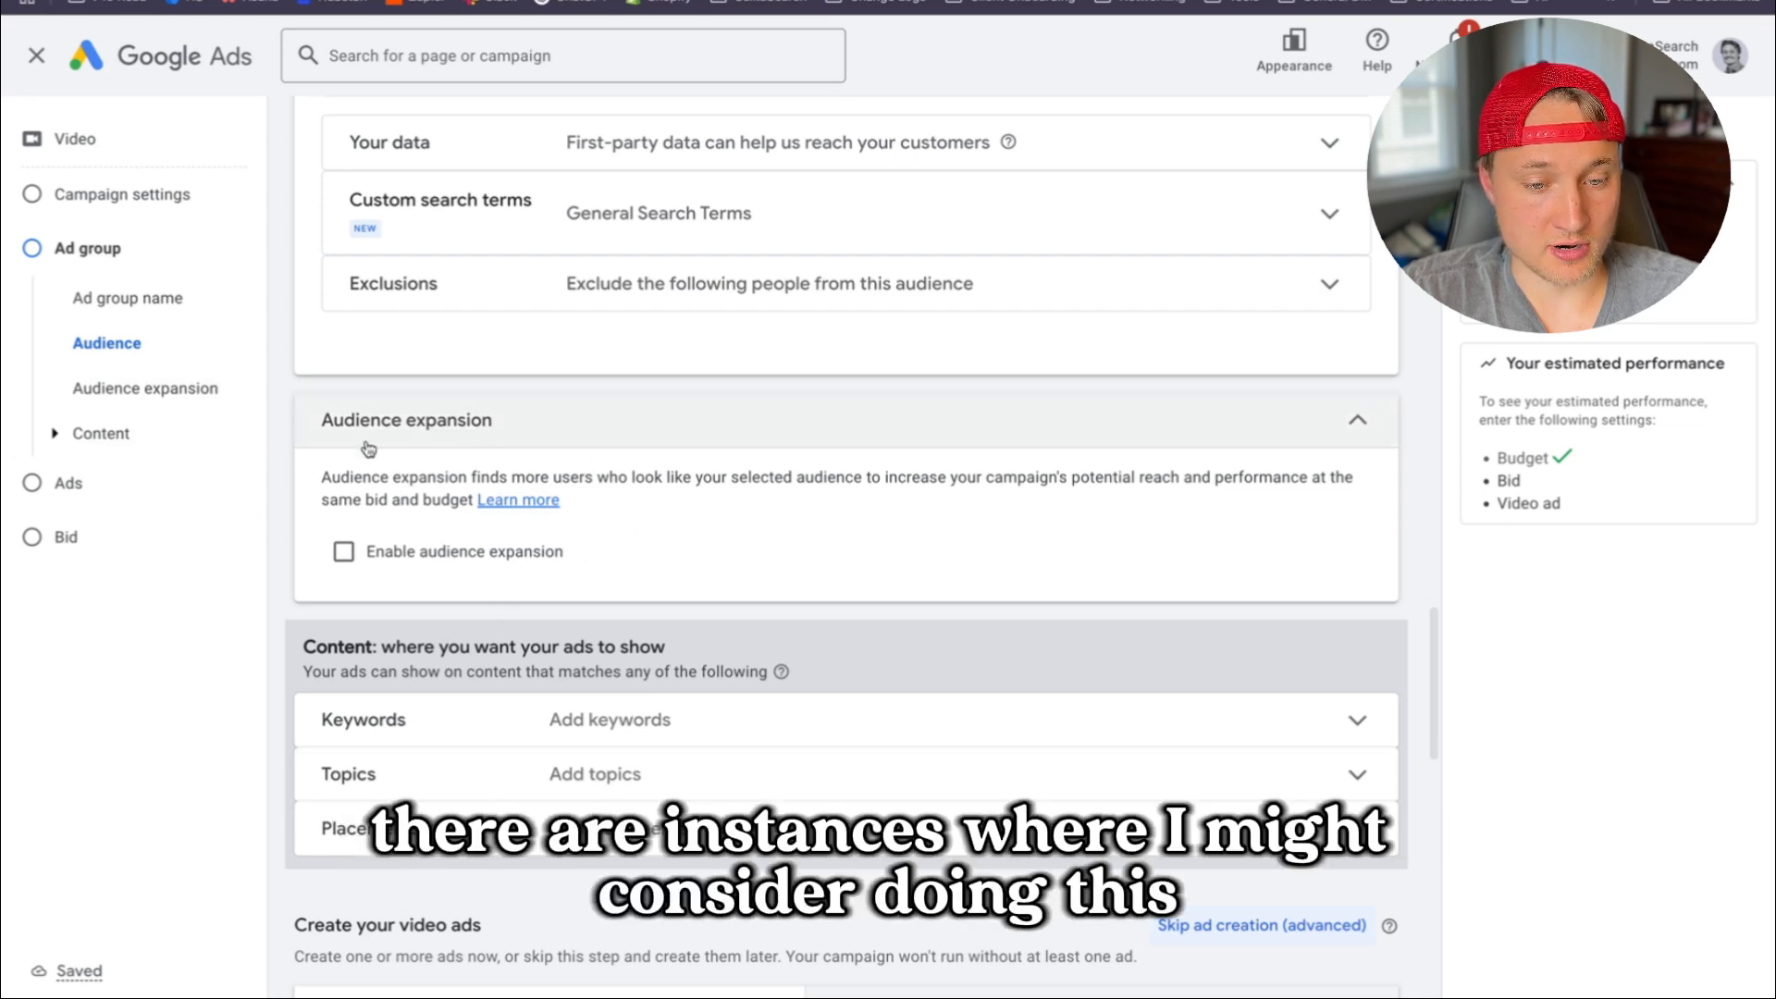
left_click(528, 437)
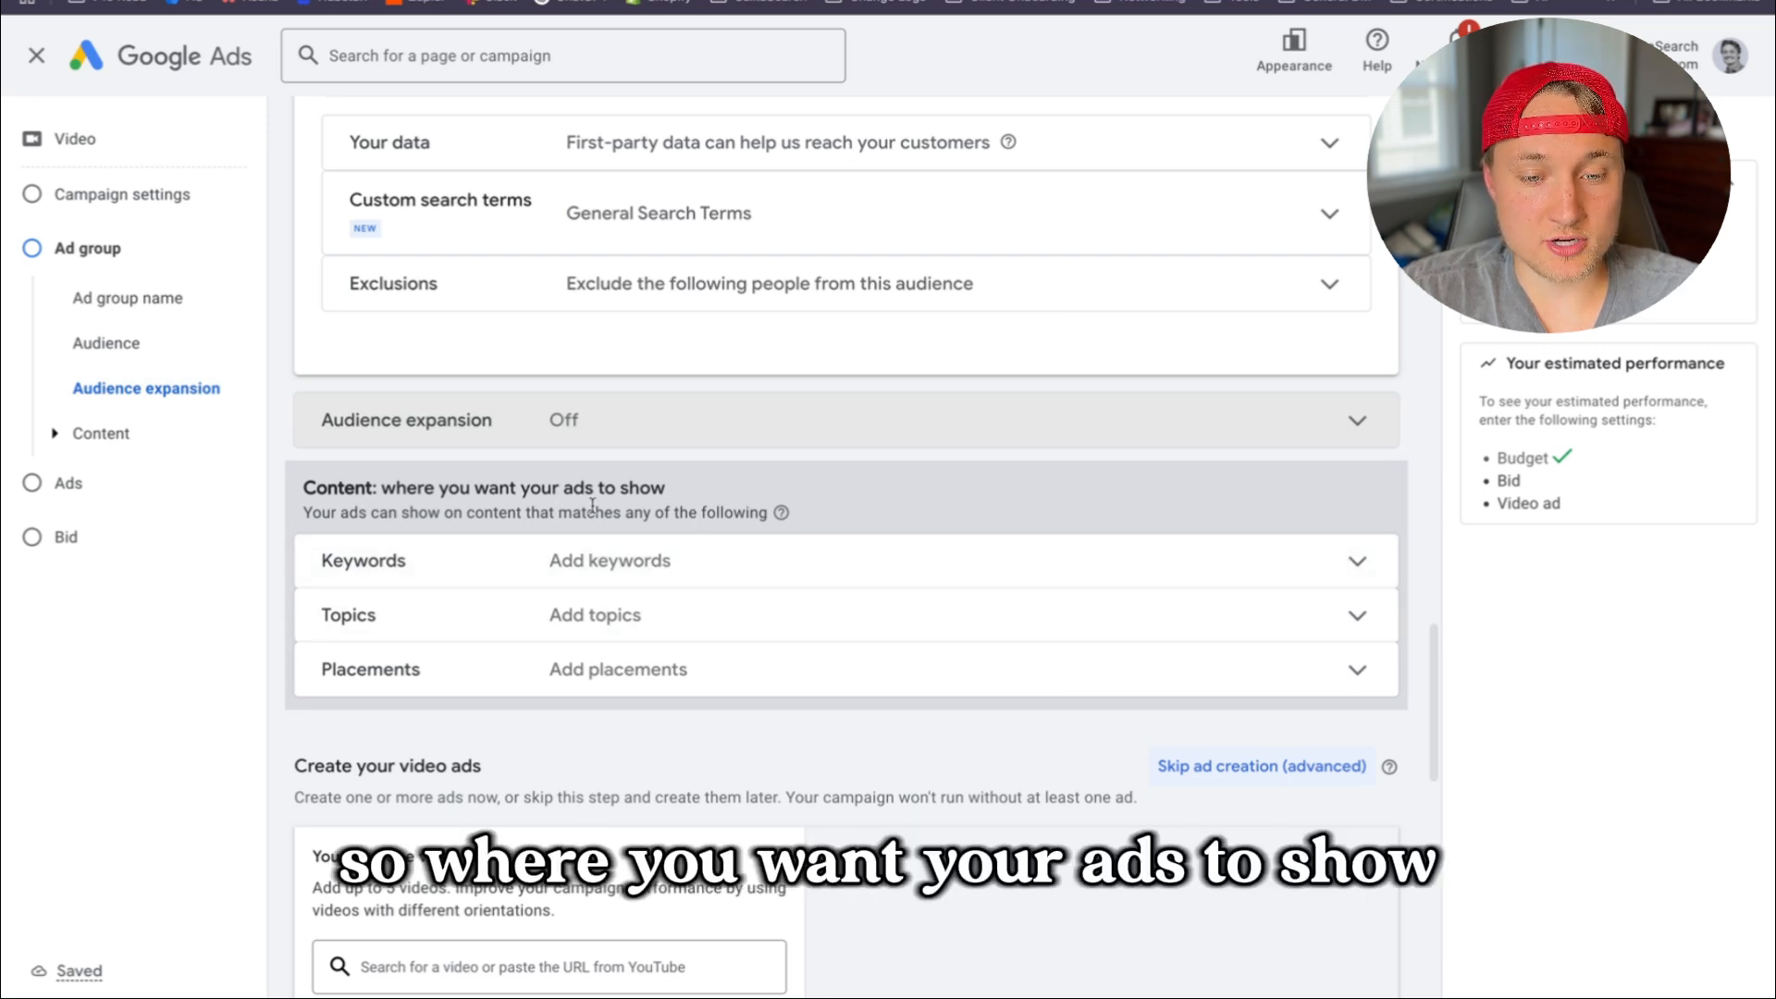
left_click(407, 579)
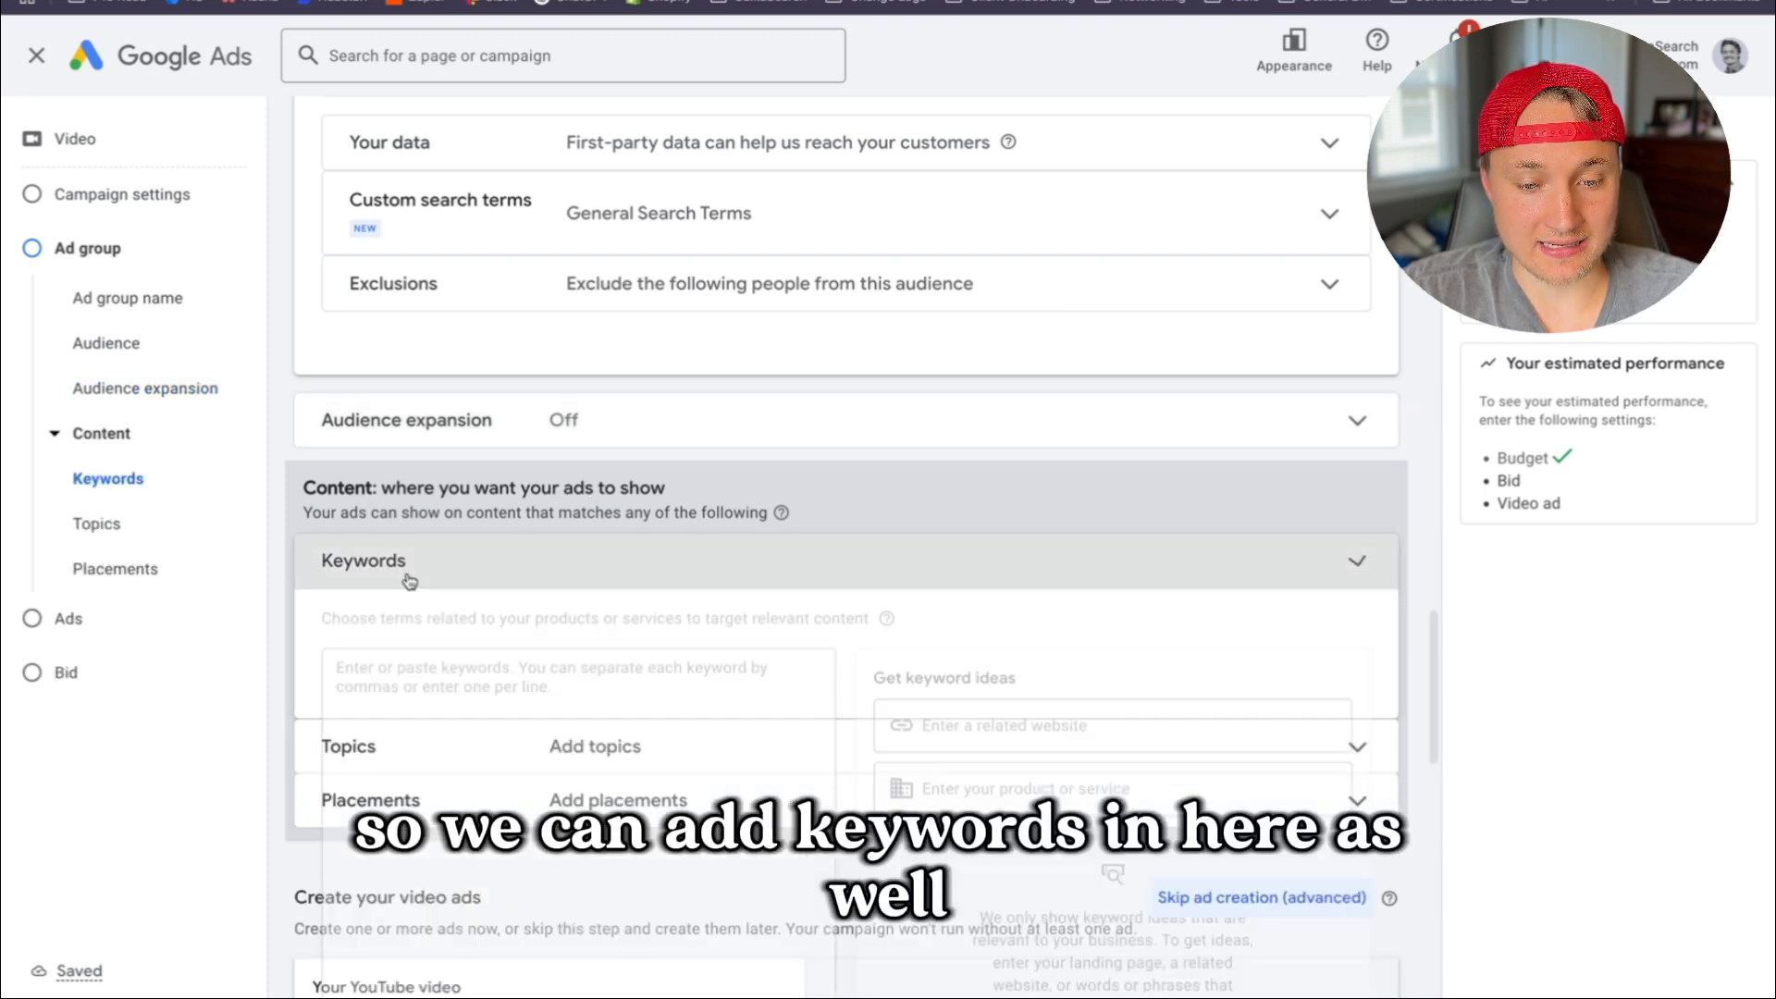
left_click(766, 669)
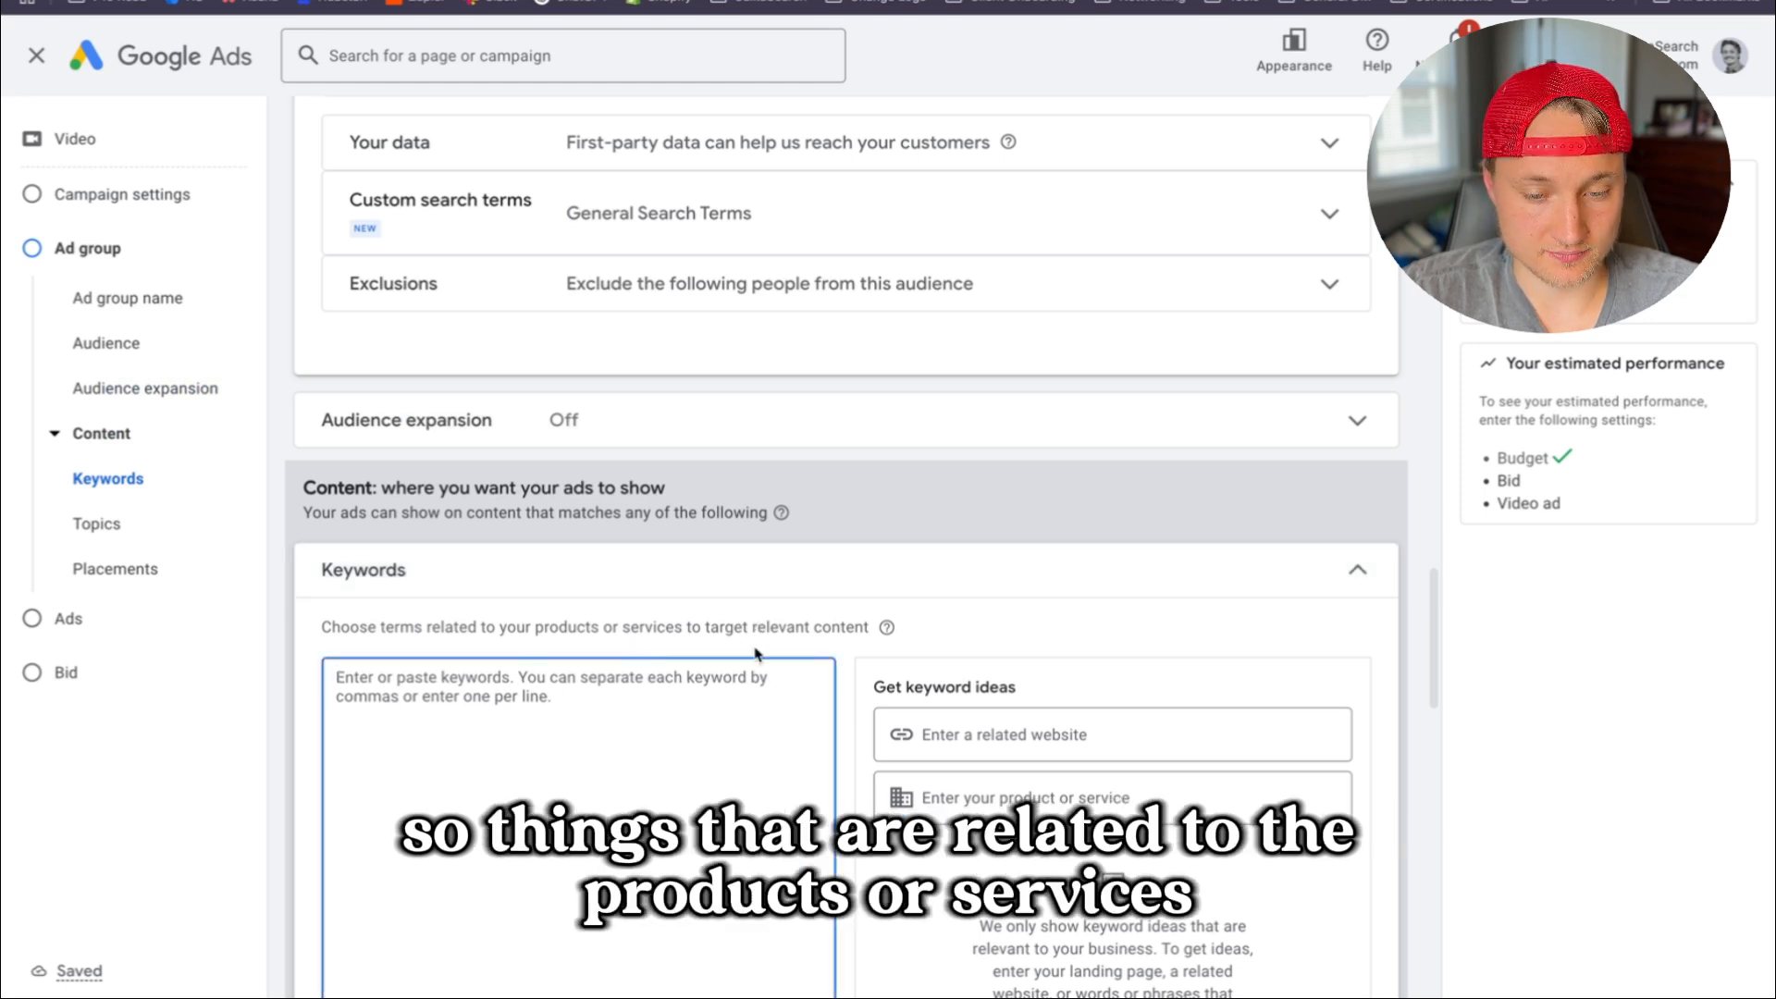
scroll(625, 796, "down", 4)
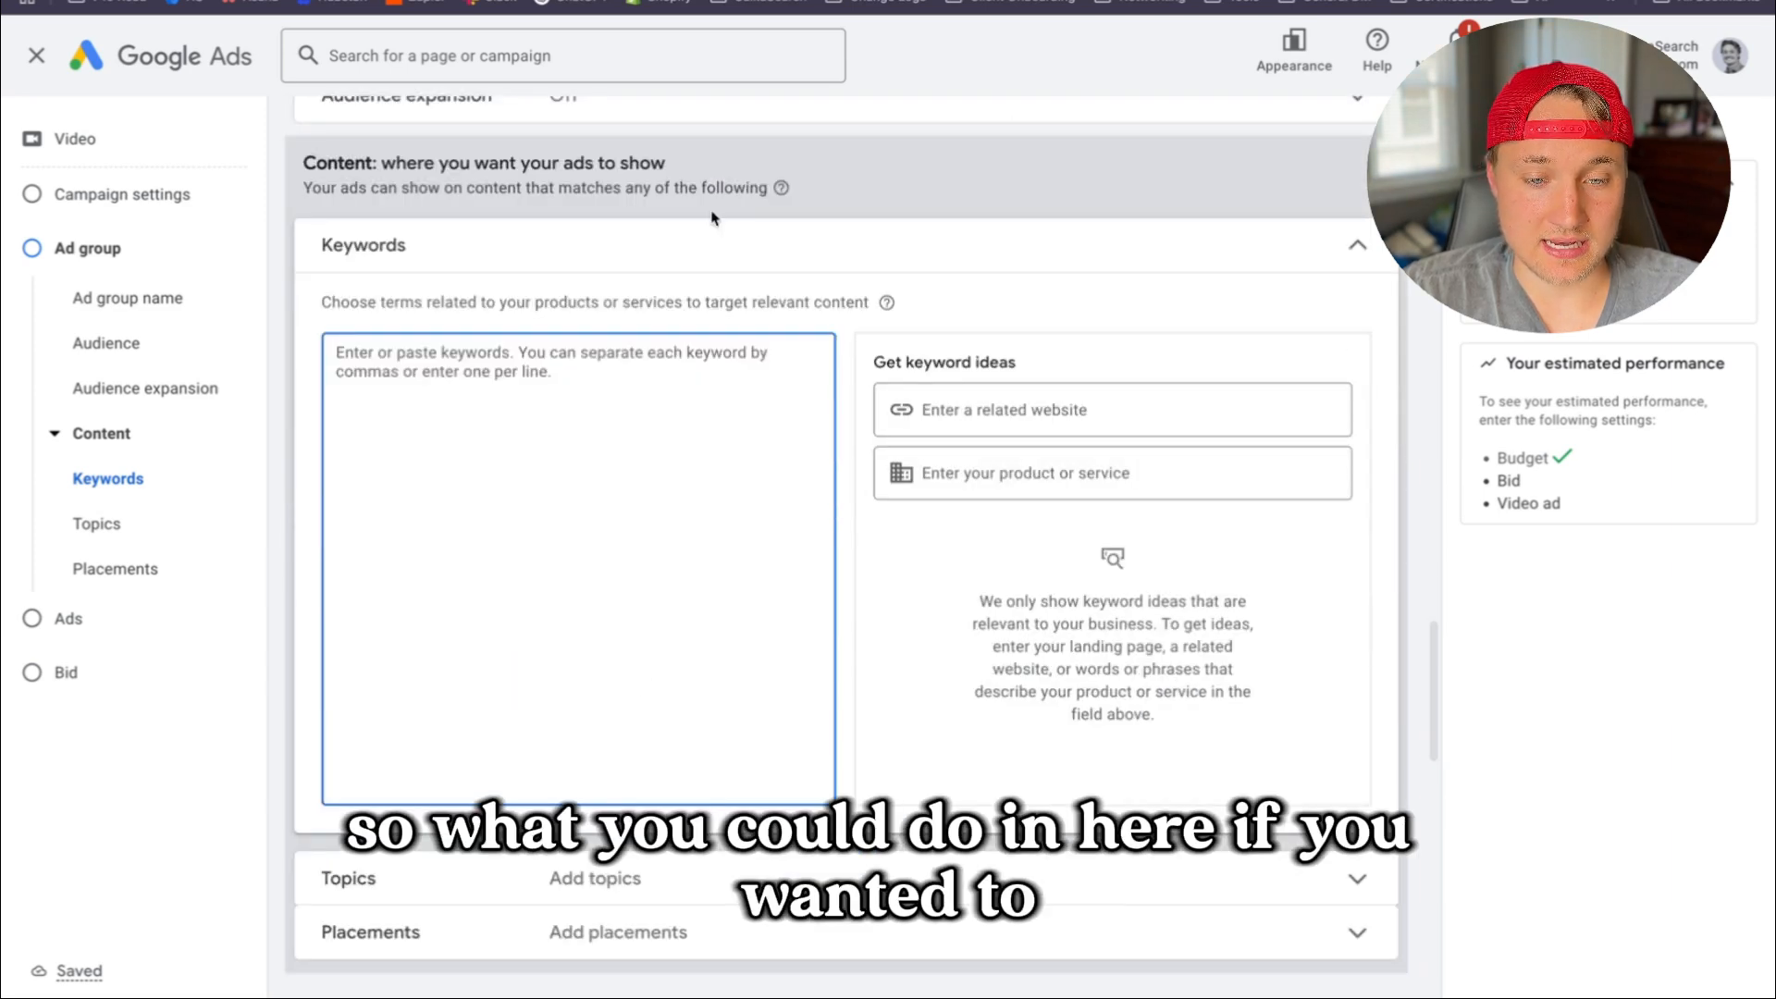
left_click(717, 245)
left_click(718, 242)
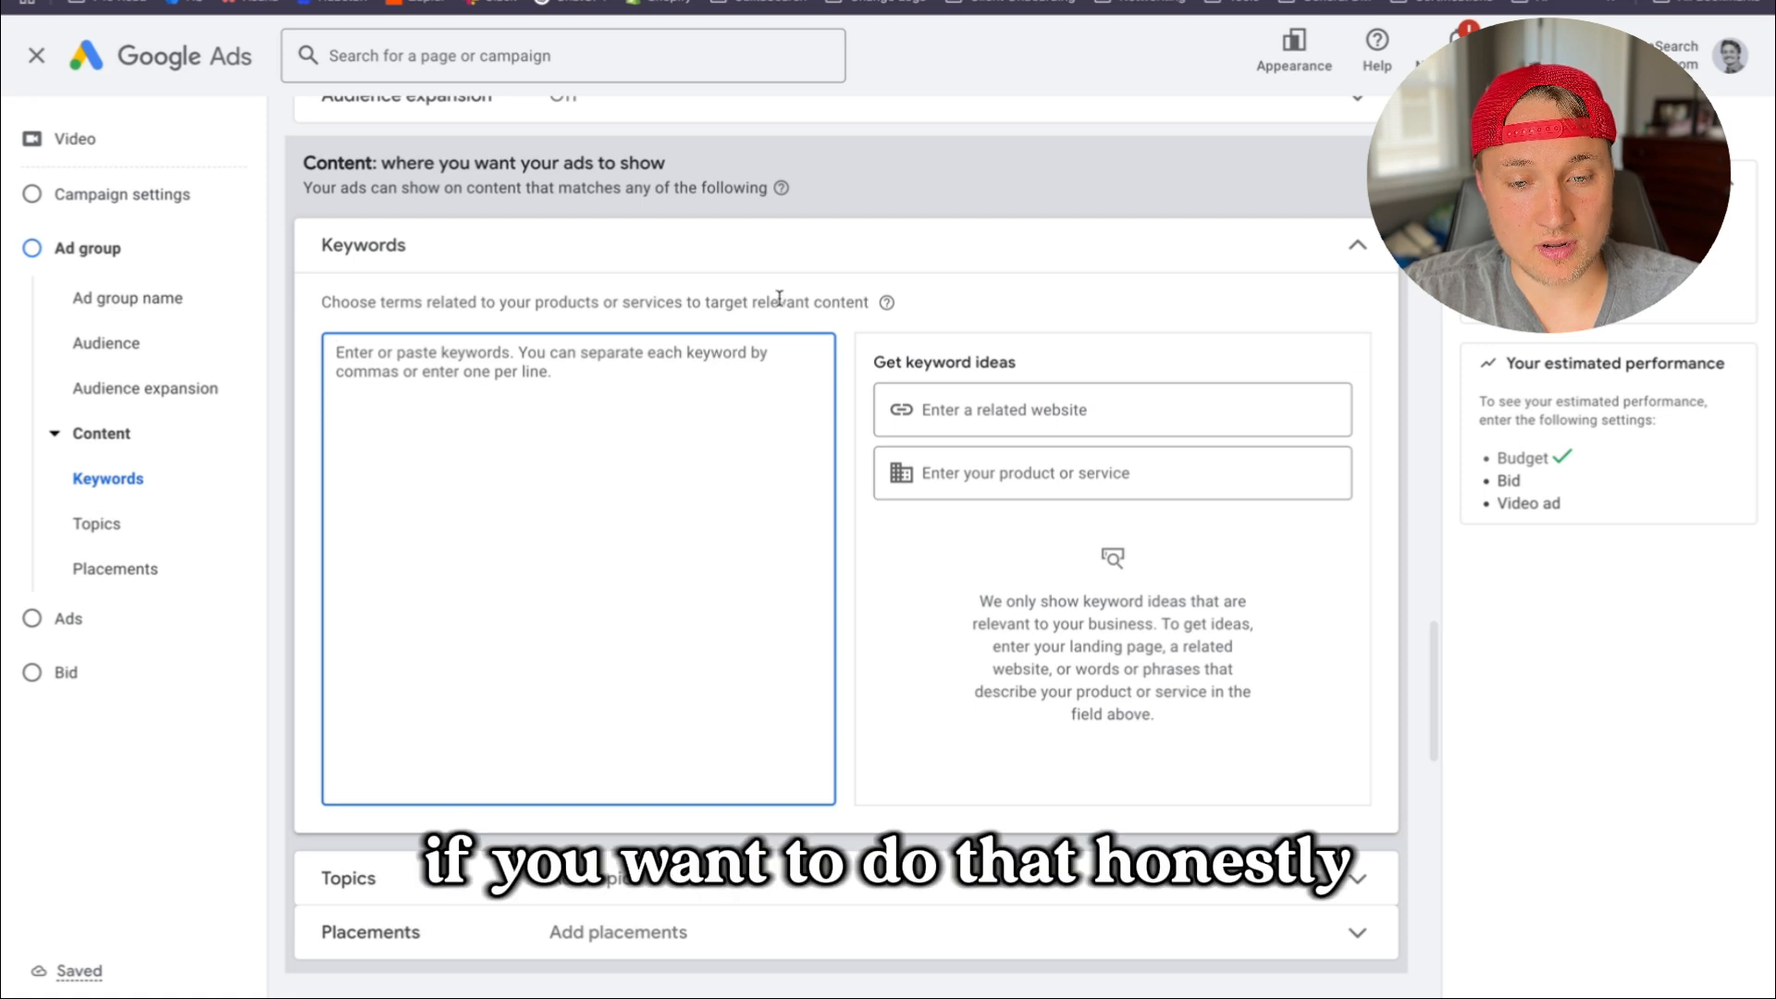
left_click(764, 227)
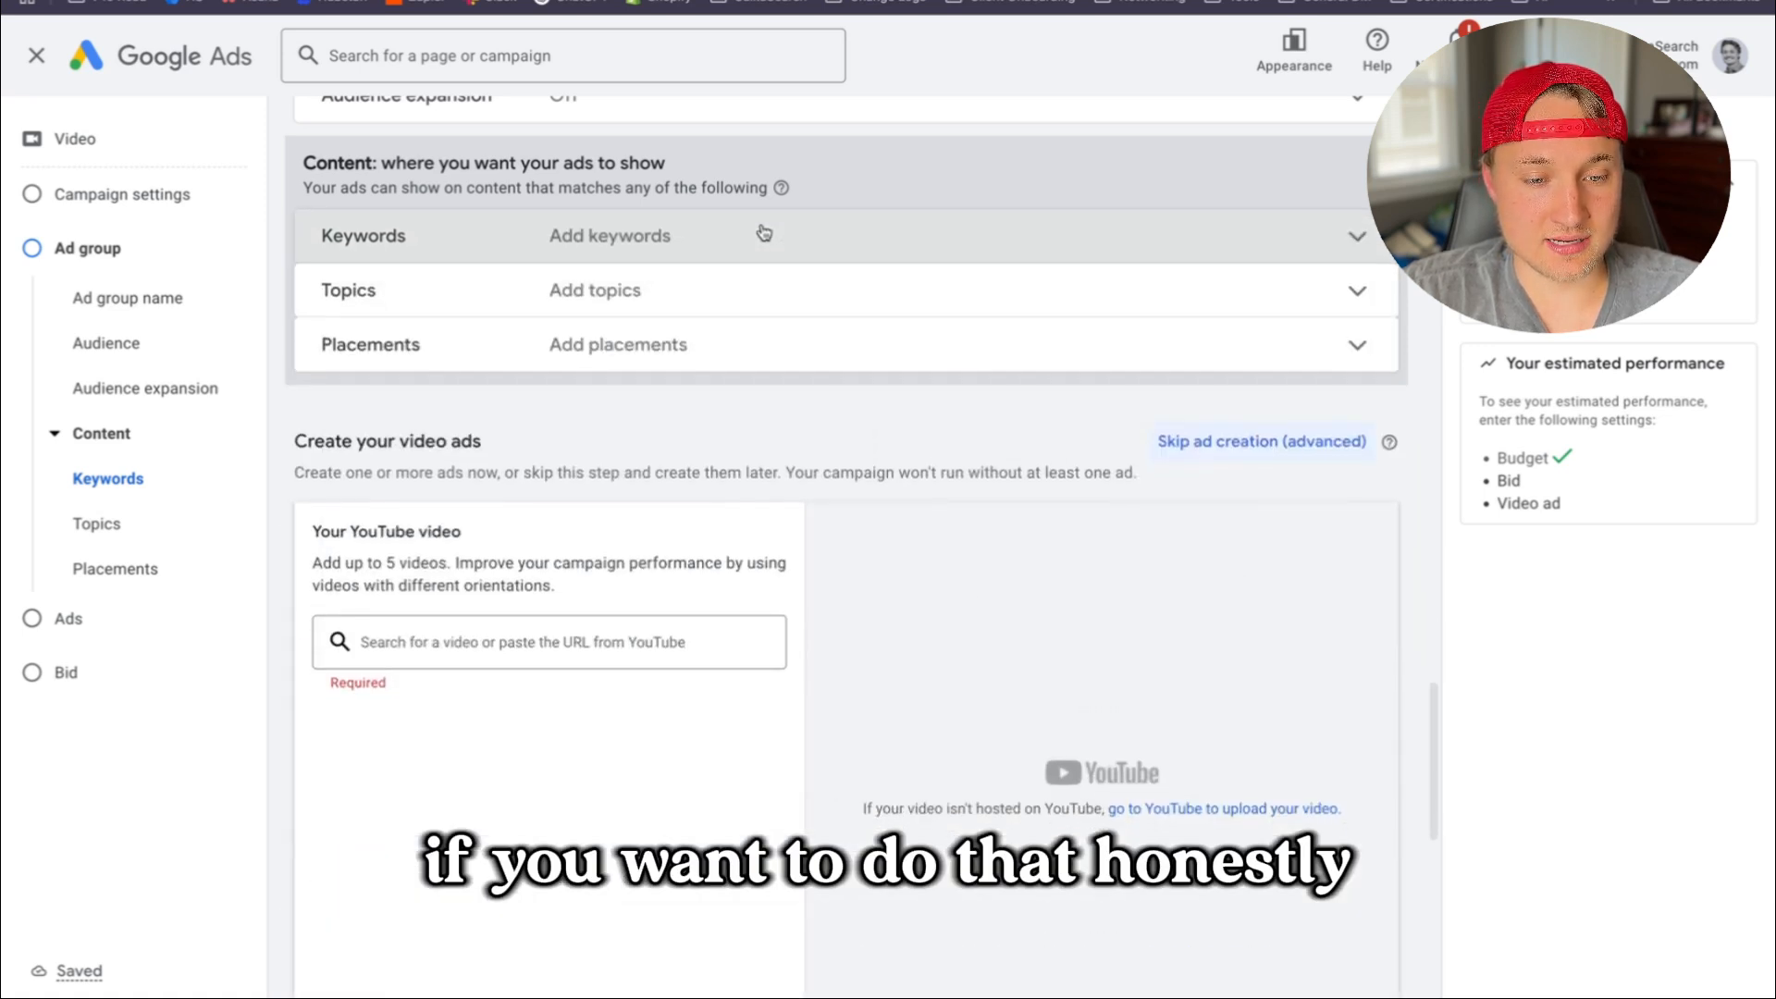
Search the placements for "tractor time with tim" and add the Tractor Time with Tim YouTube channel as a placement
left_click(676, 356)
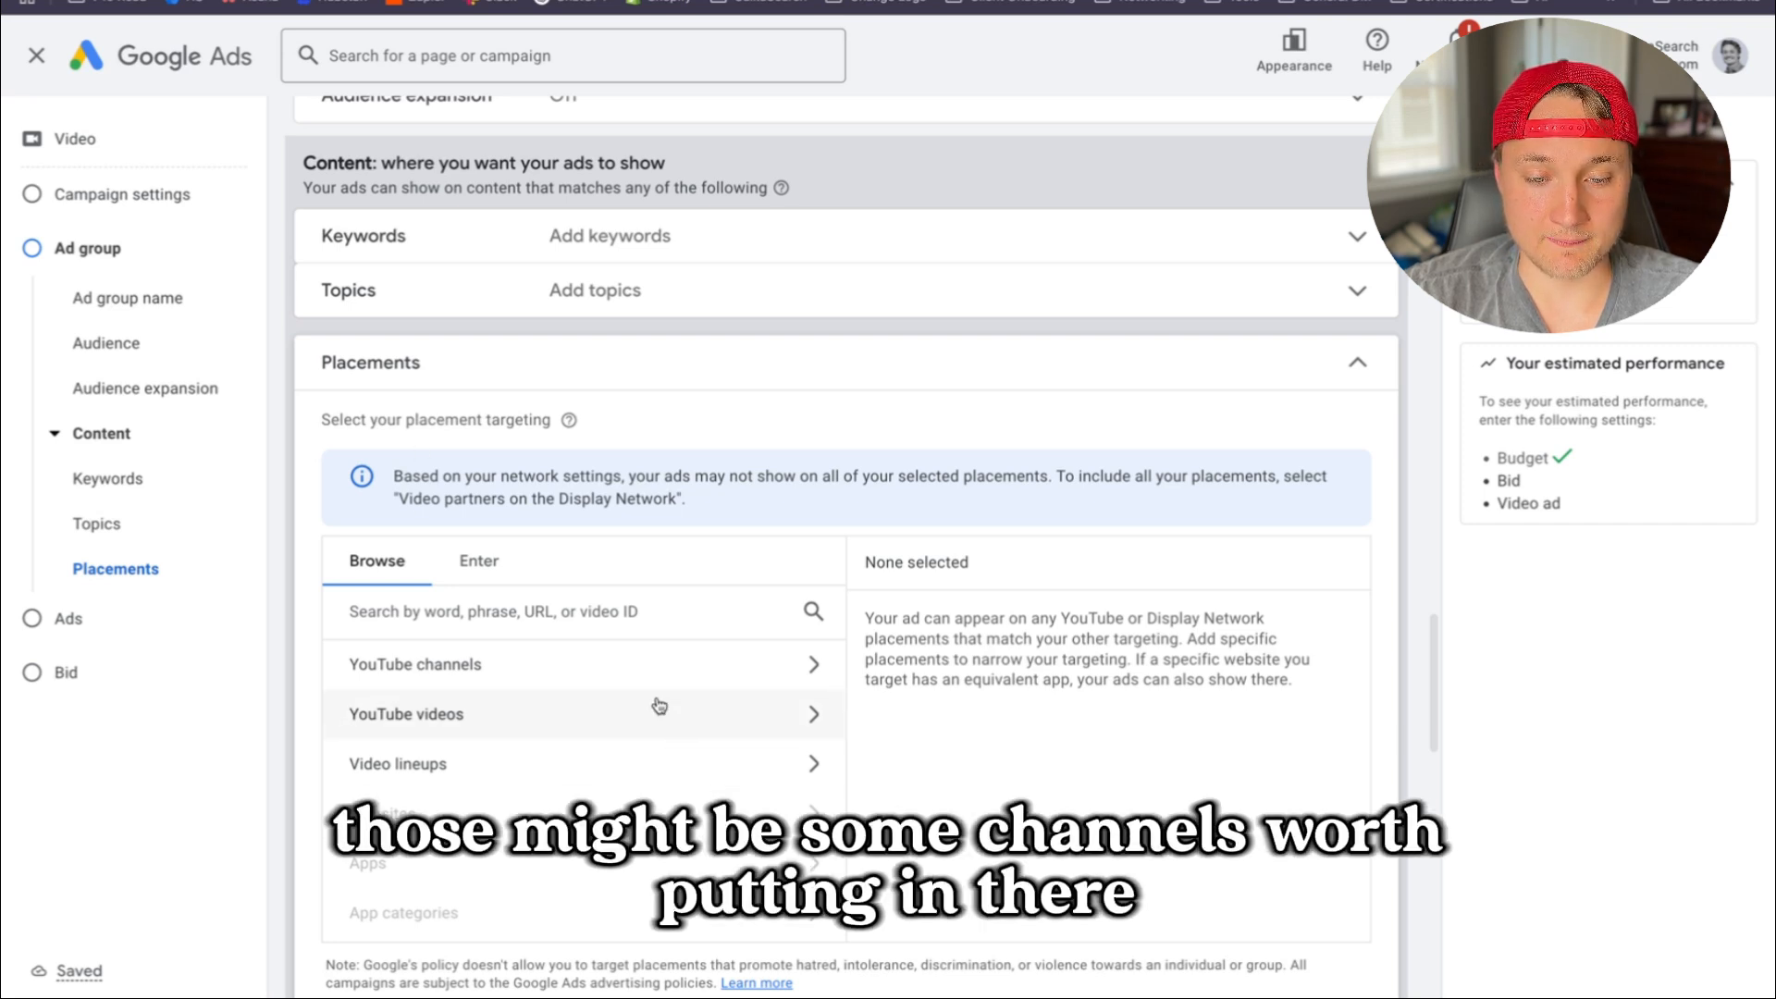
left_click(658, 668)
left_click(364, 667)
left_click(401, 622)
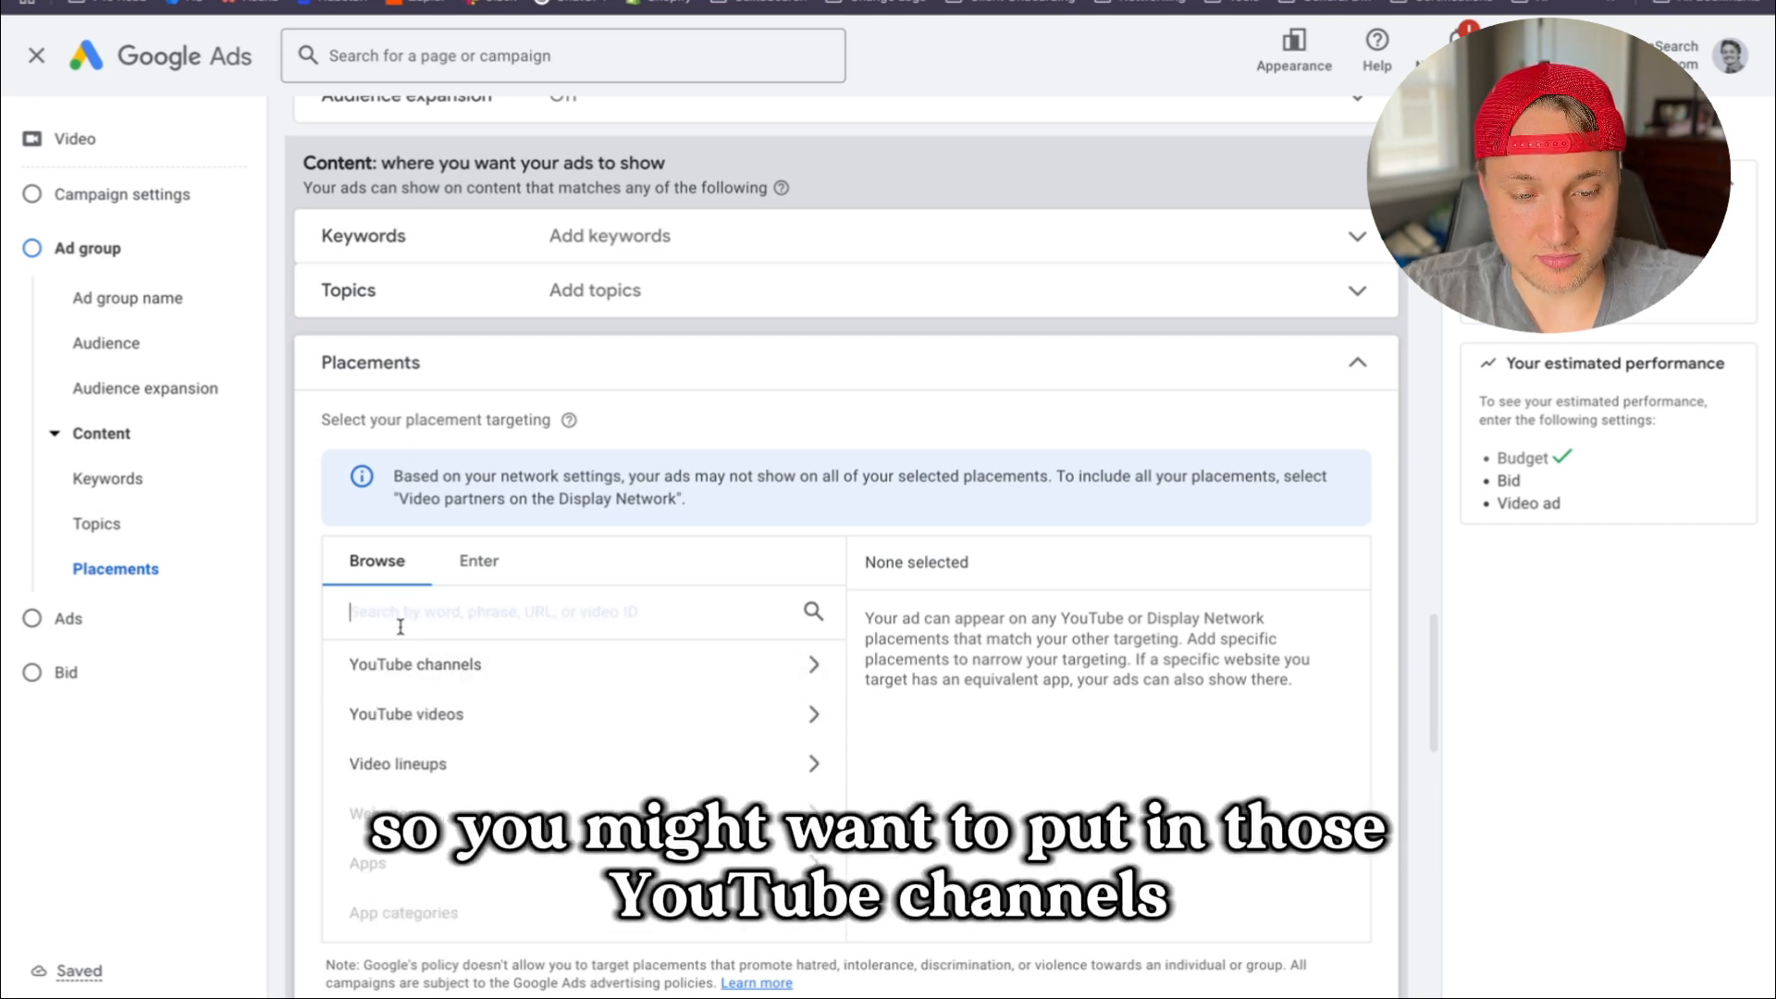
type("tractor time ")
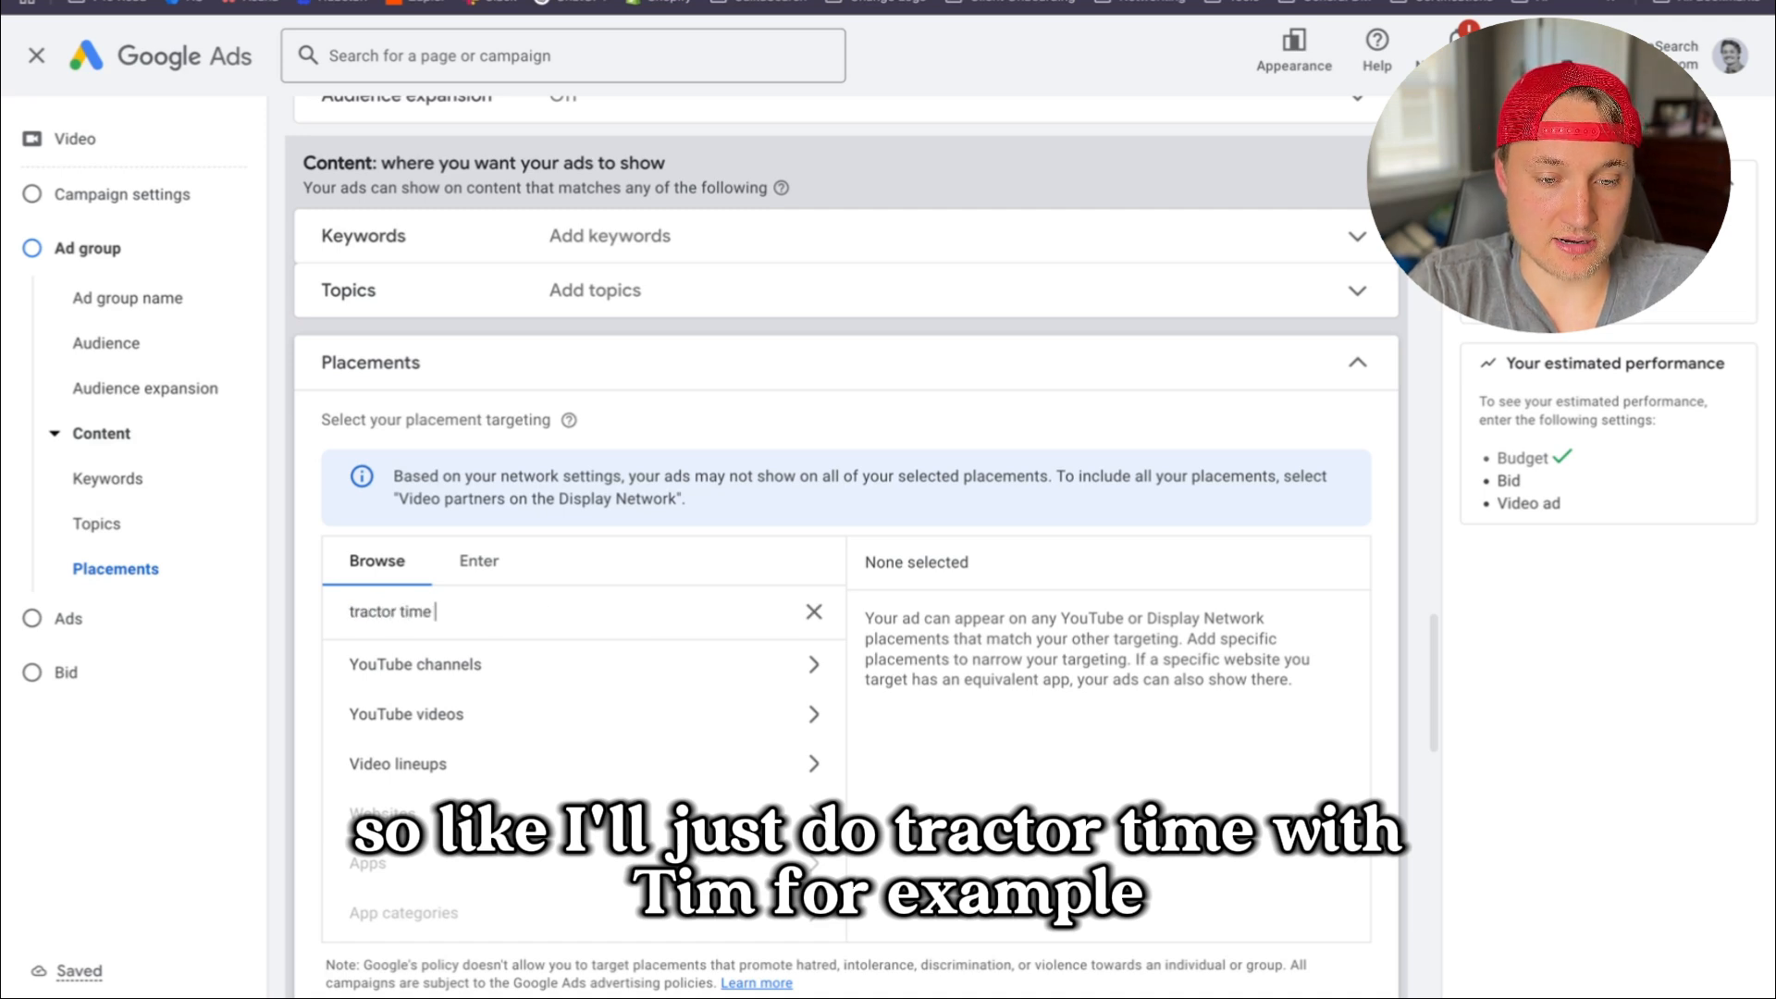
type("with tim")
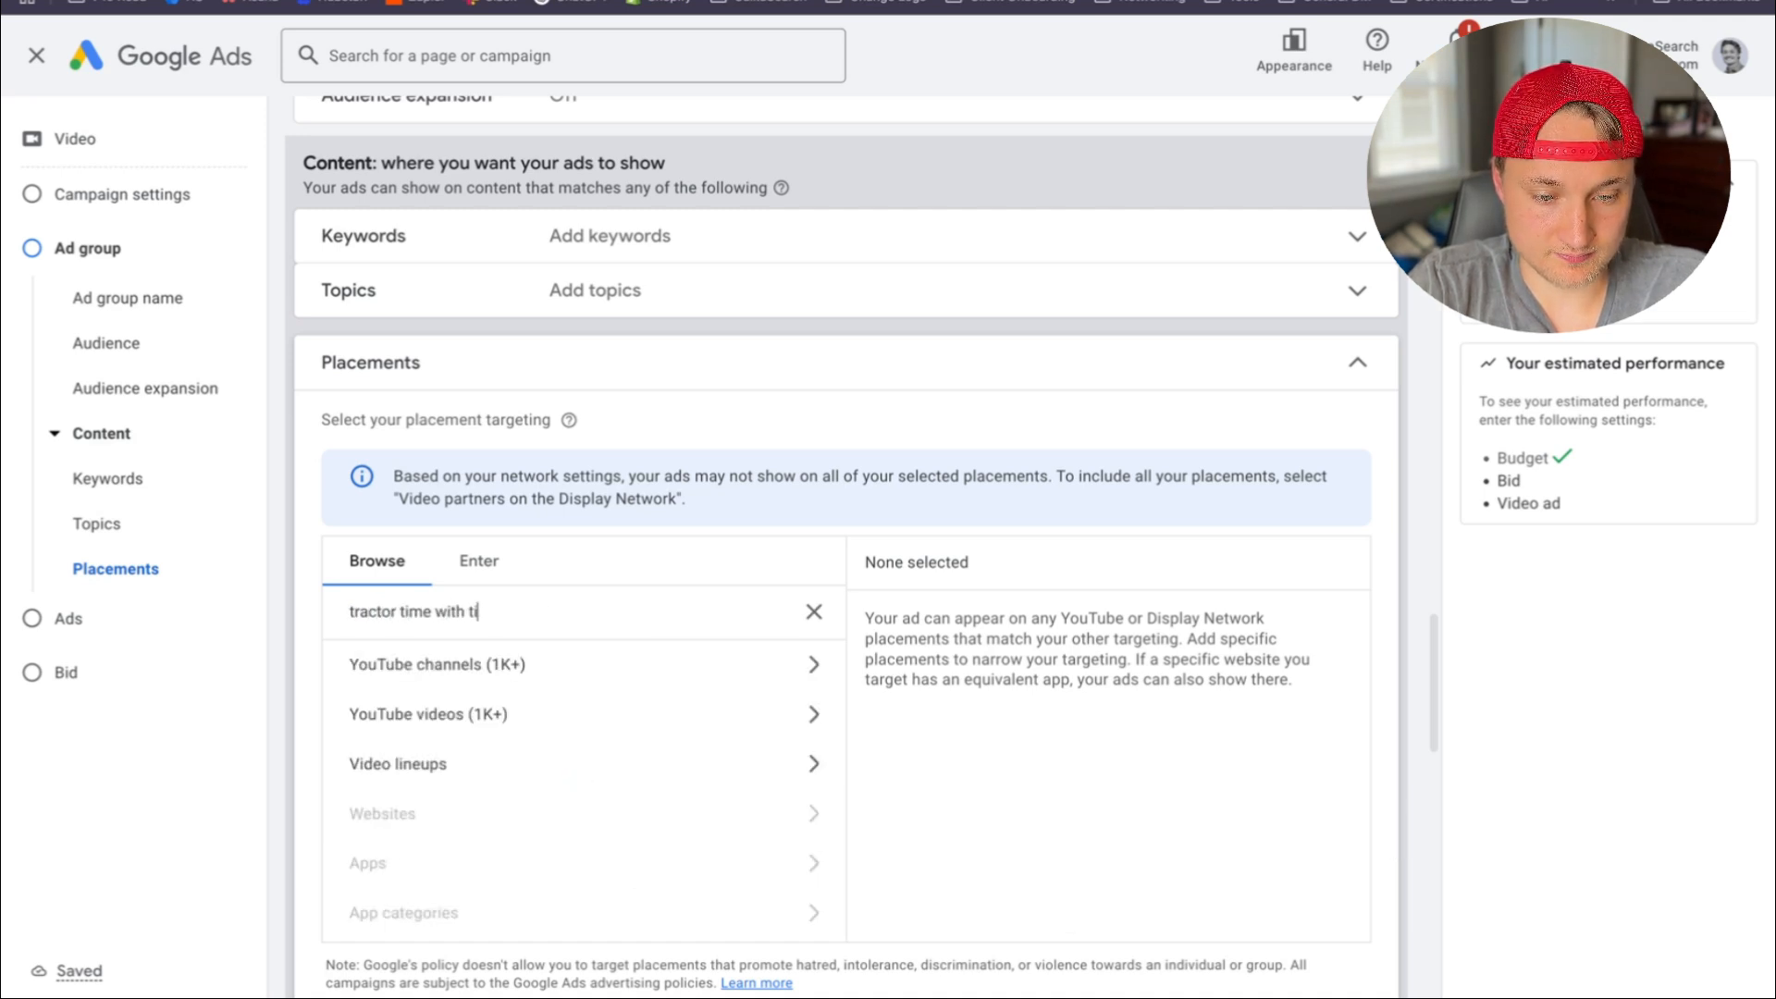
left_click(502, 666)
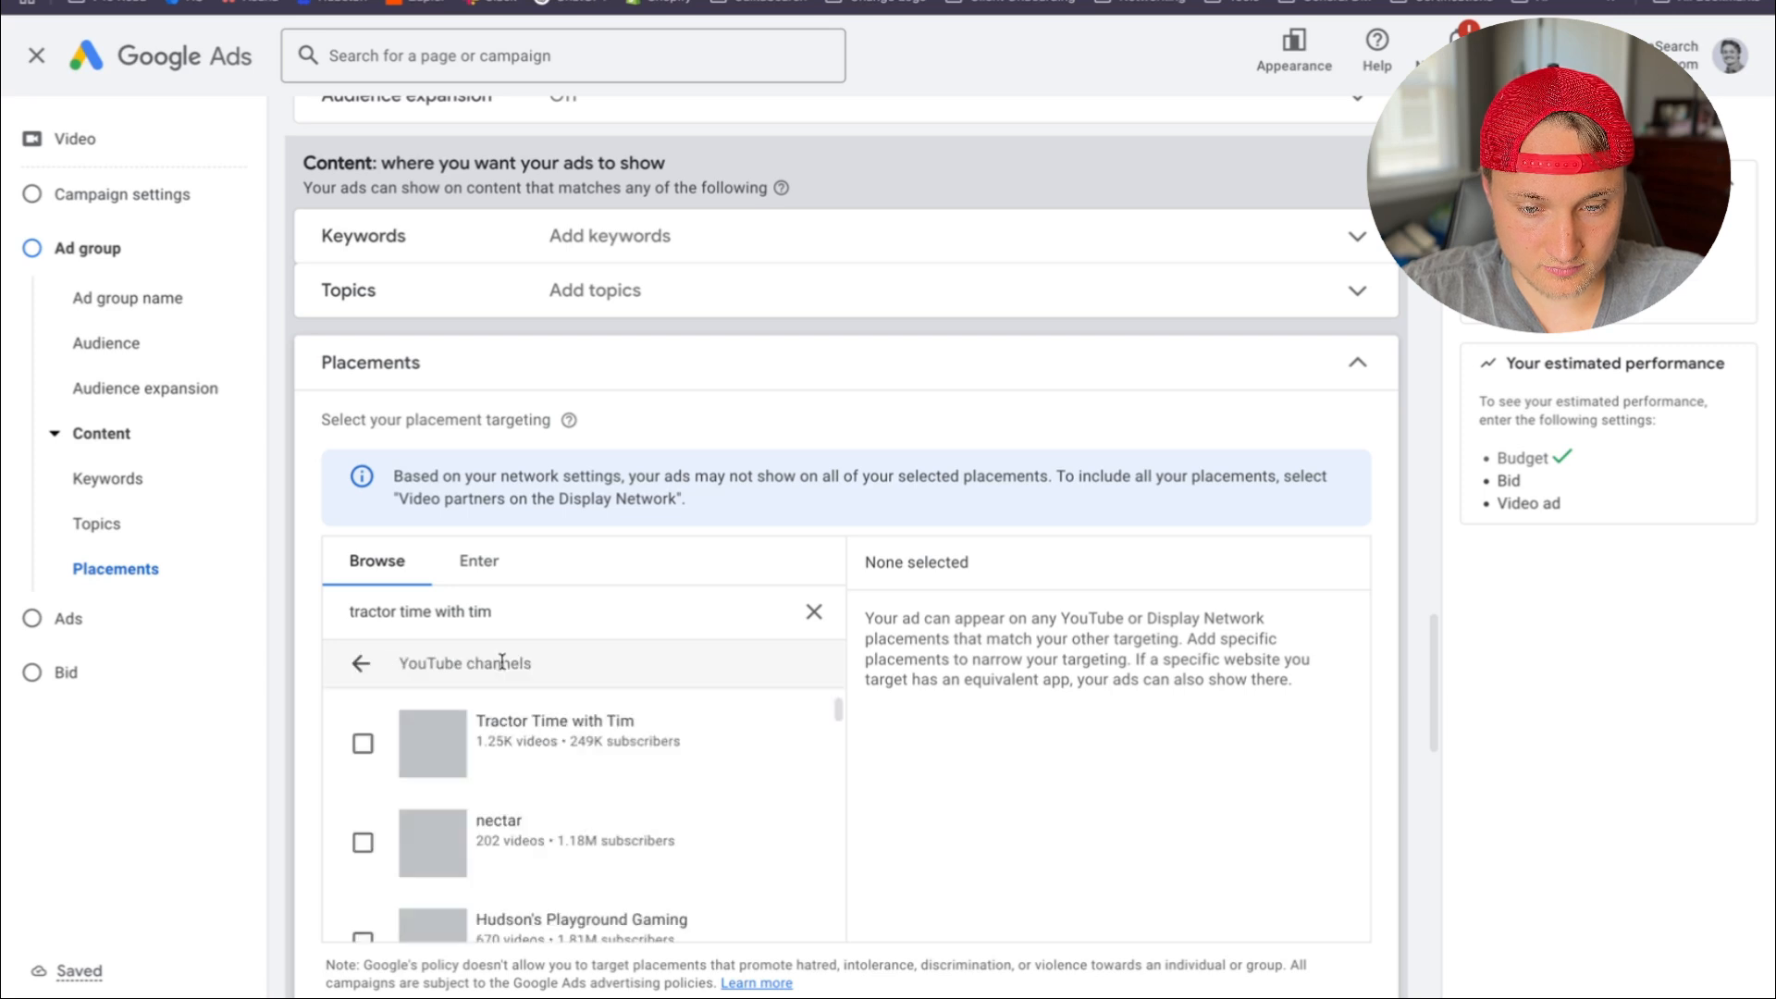
left_click(681, 744)
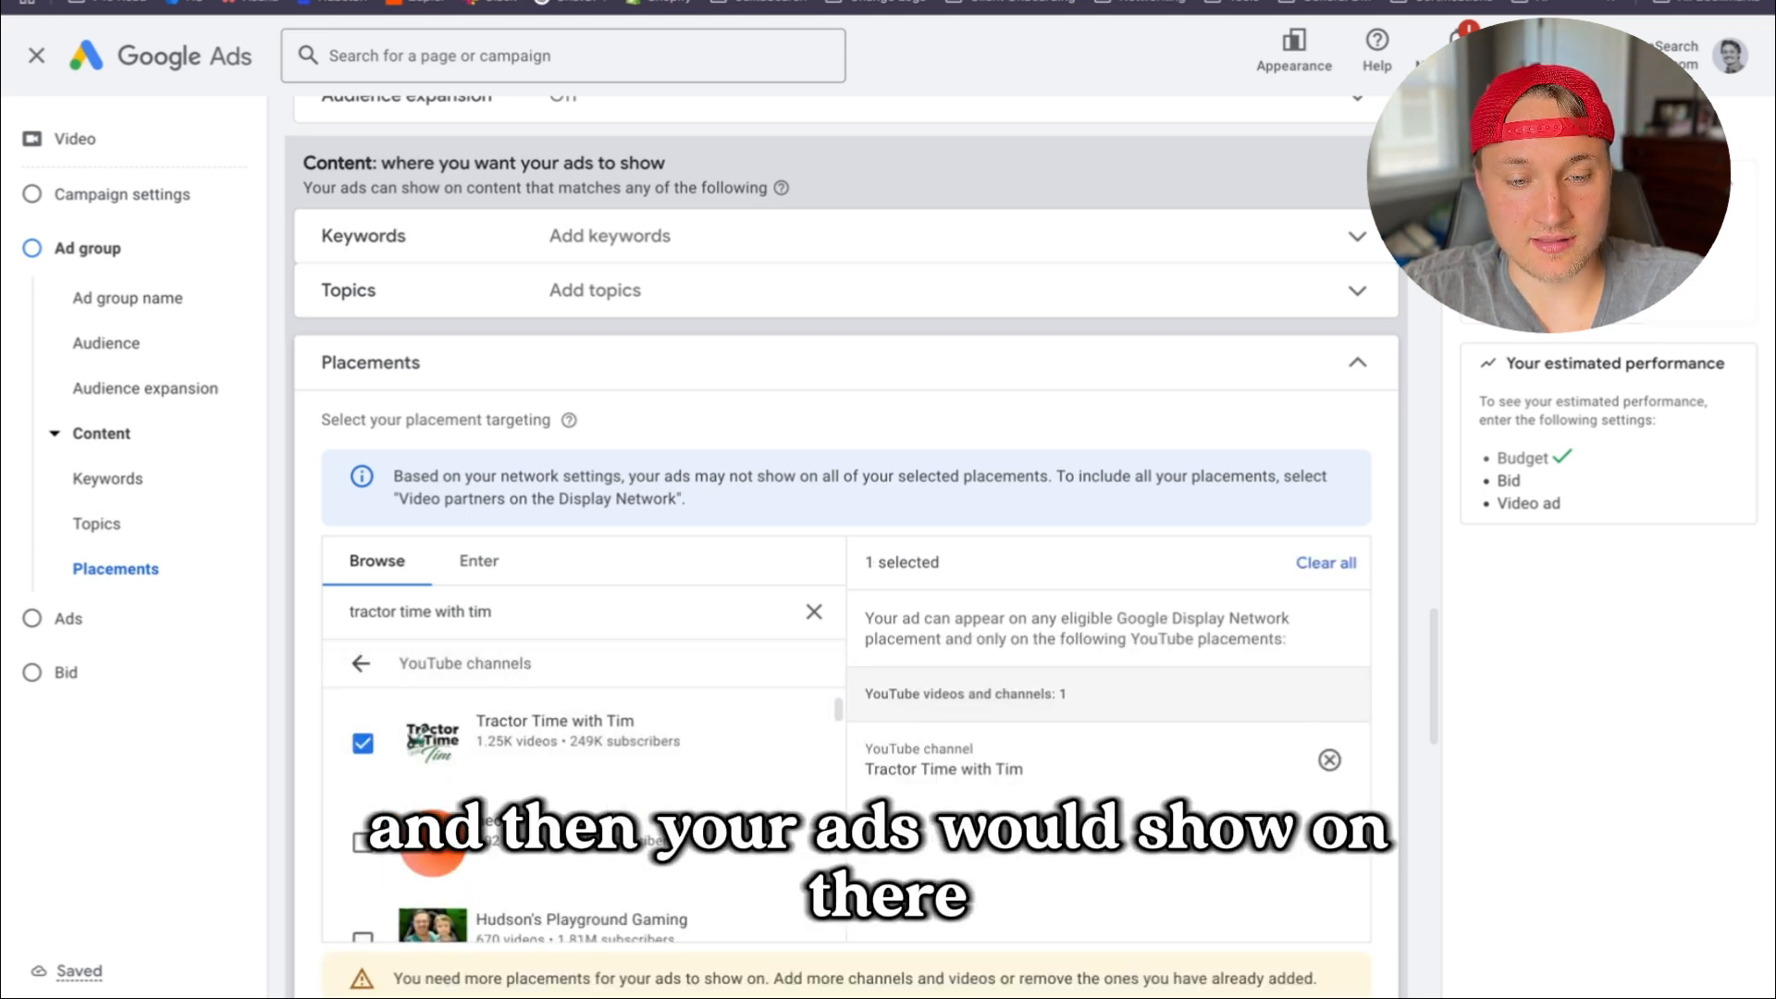
Read the warning below the placement list, clear the channel search and collapse the placements section
scroll(952, 970, "down", 1)
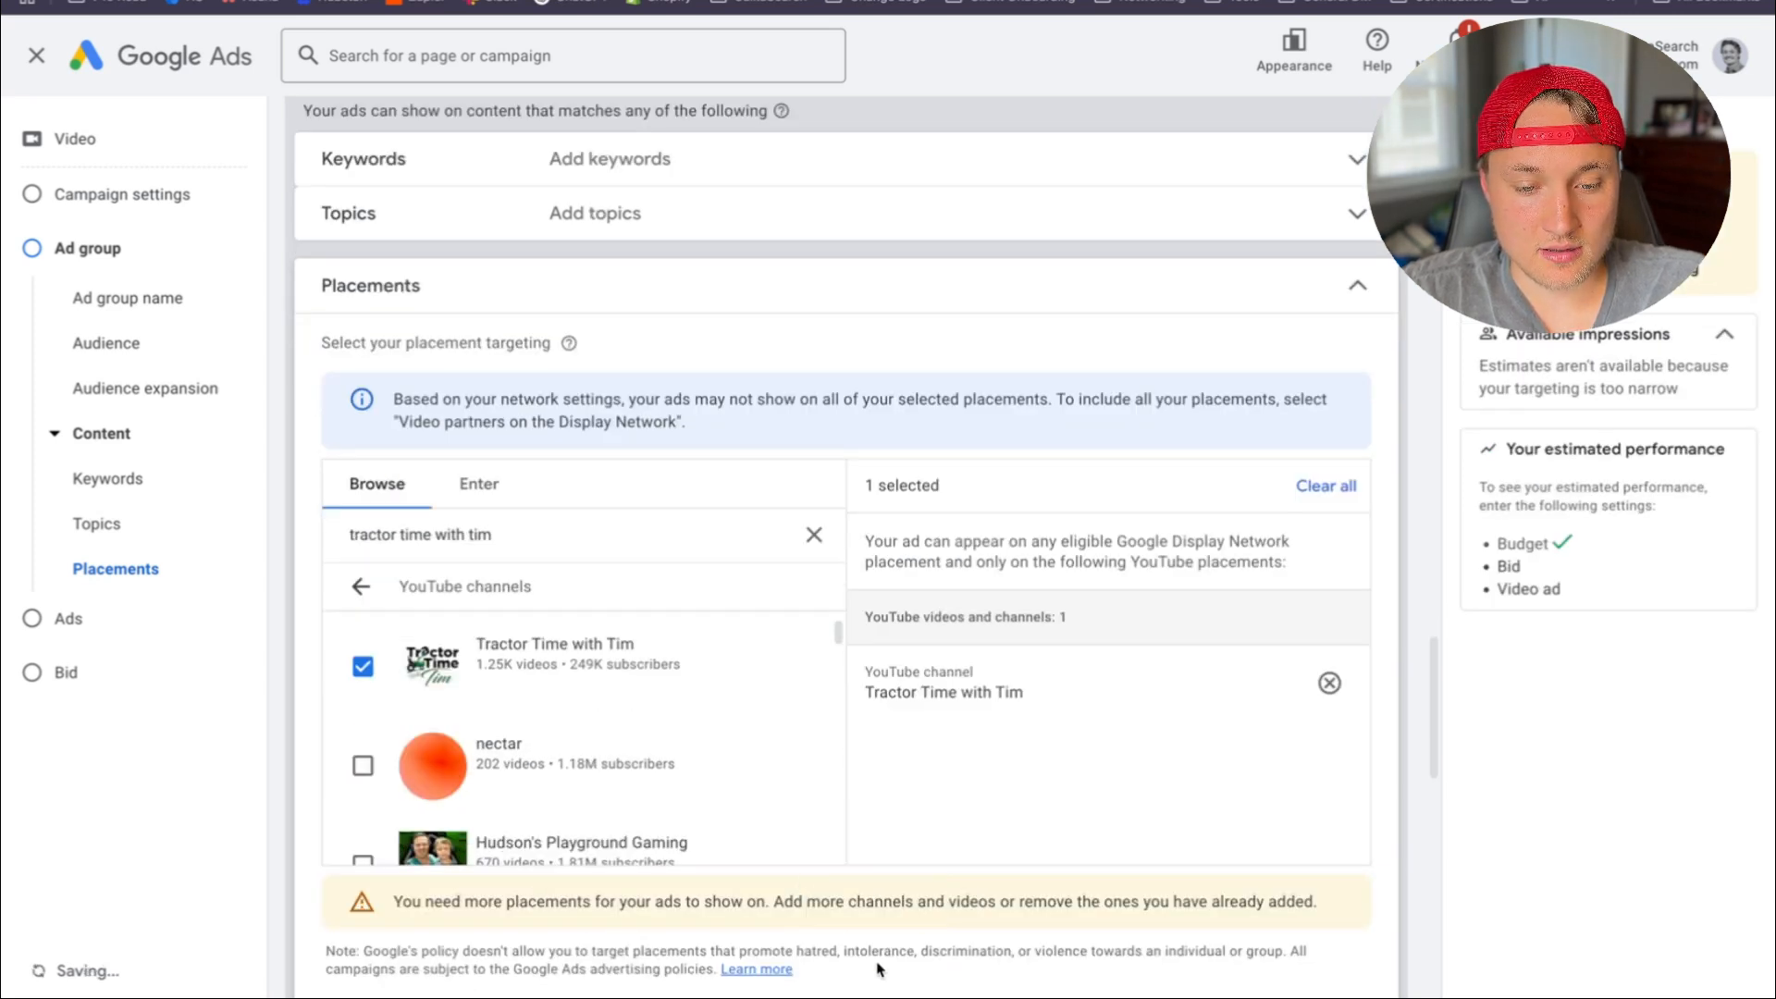
left_click_drag(414, 892, 1285, 911)
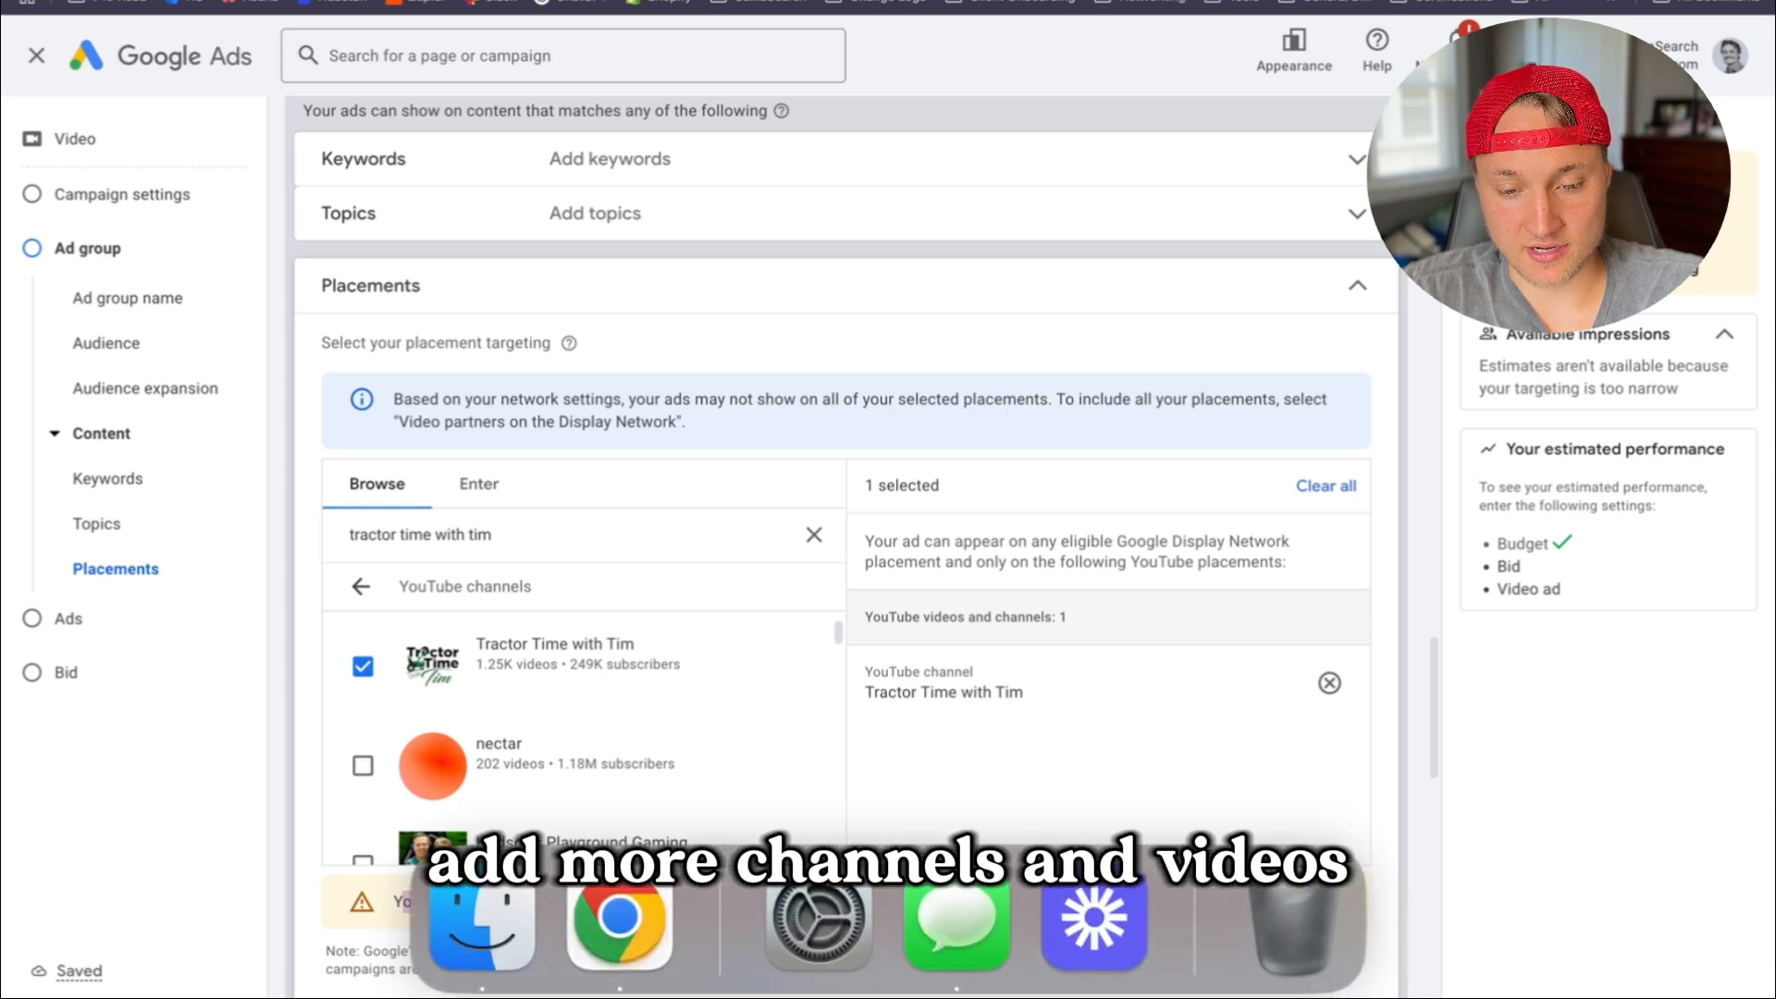
left_click(1344, 914)
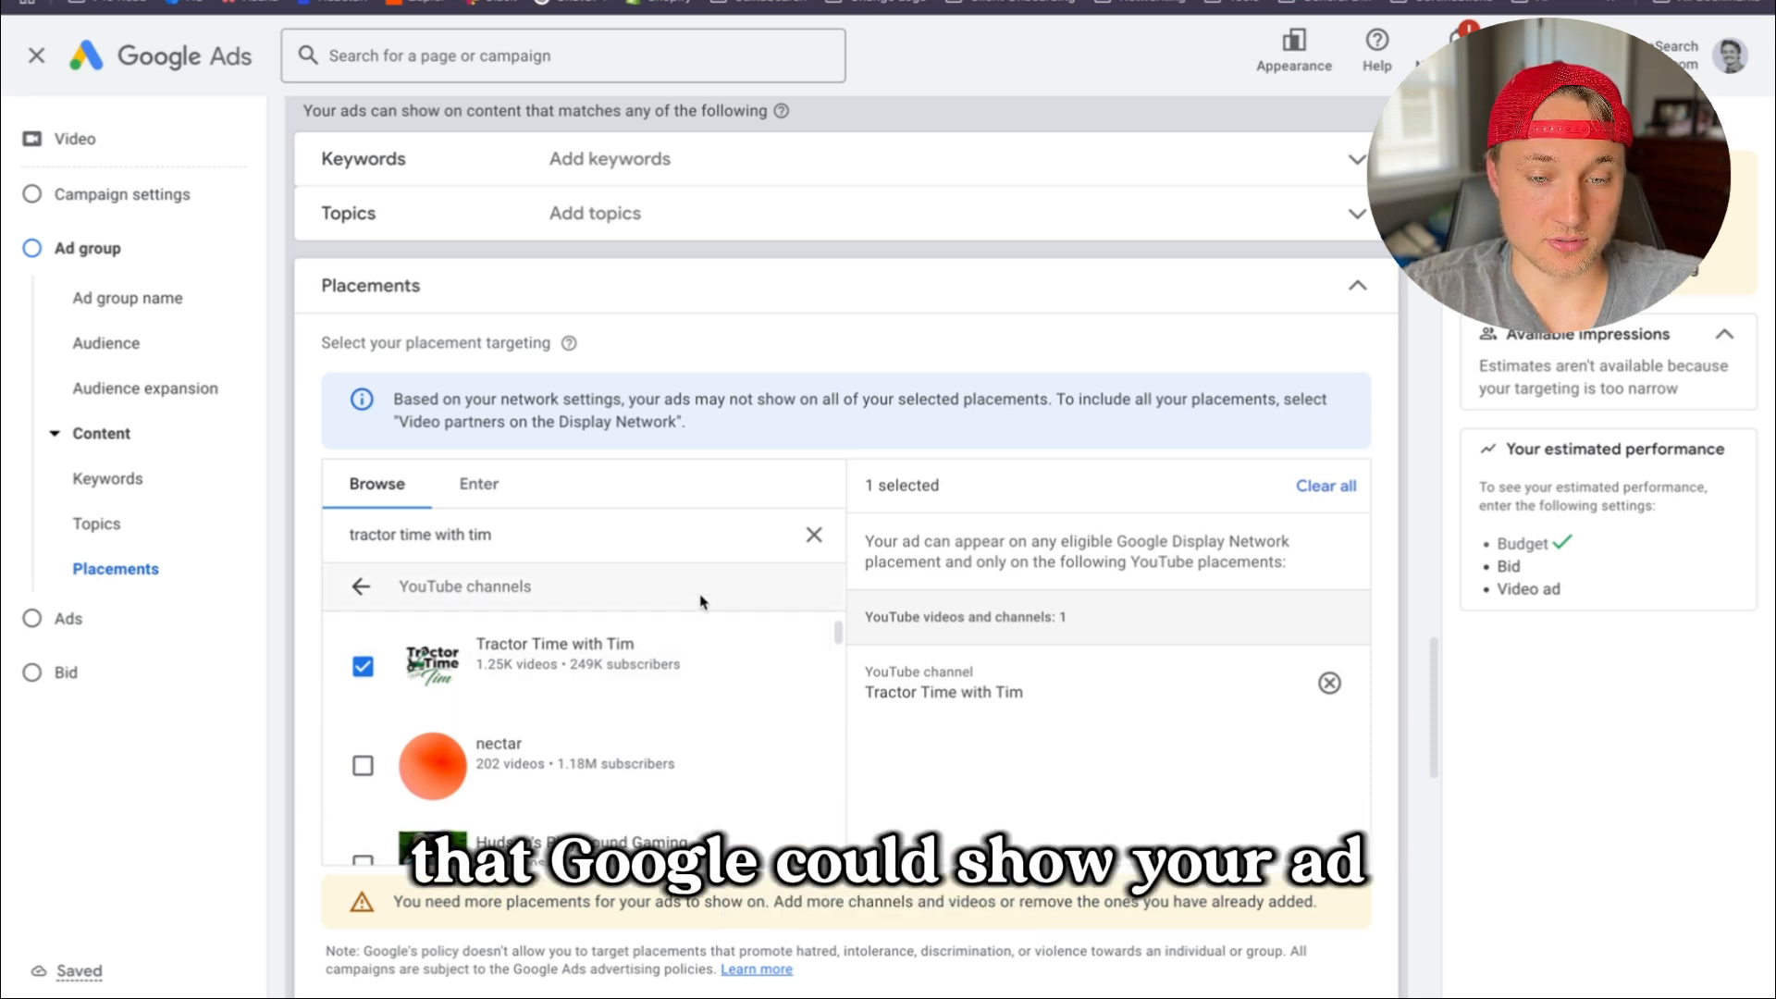
left_click(816, 535)
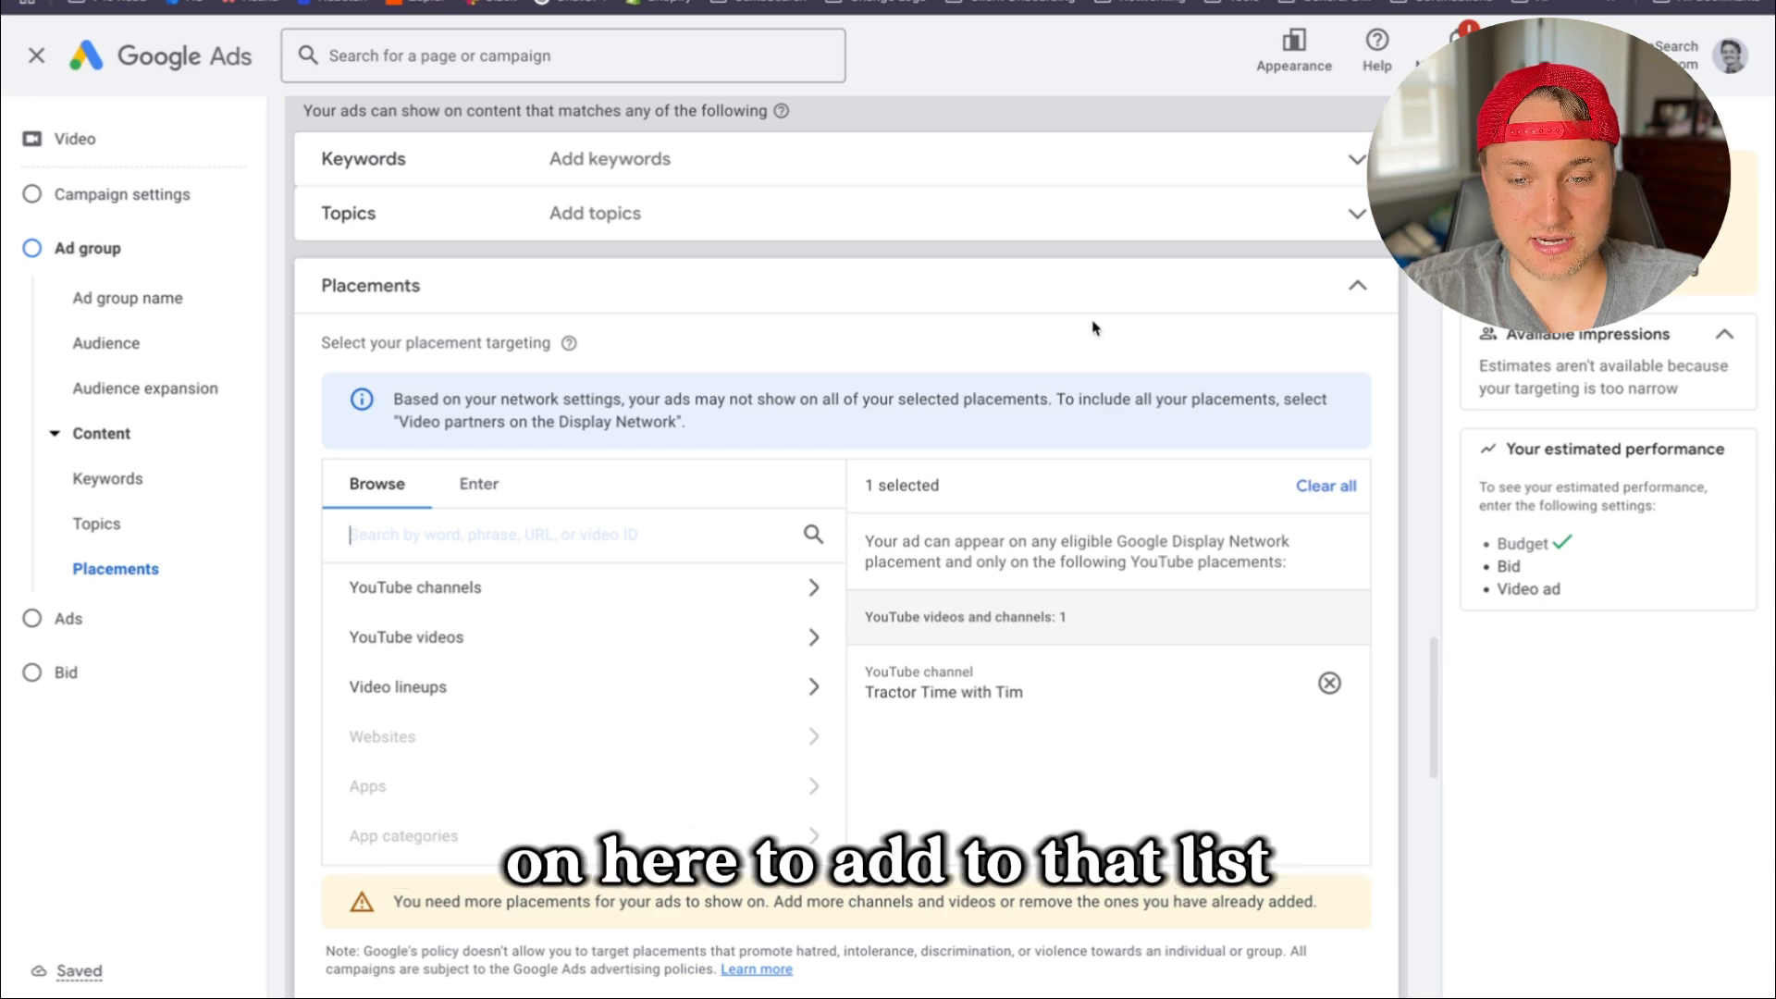
left_click(1140, 298)
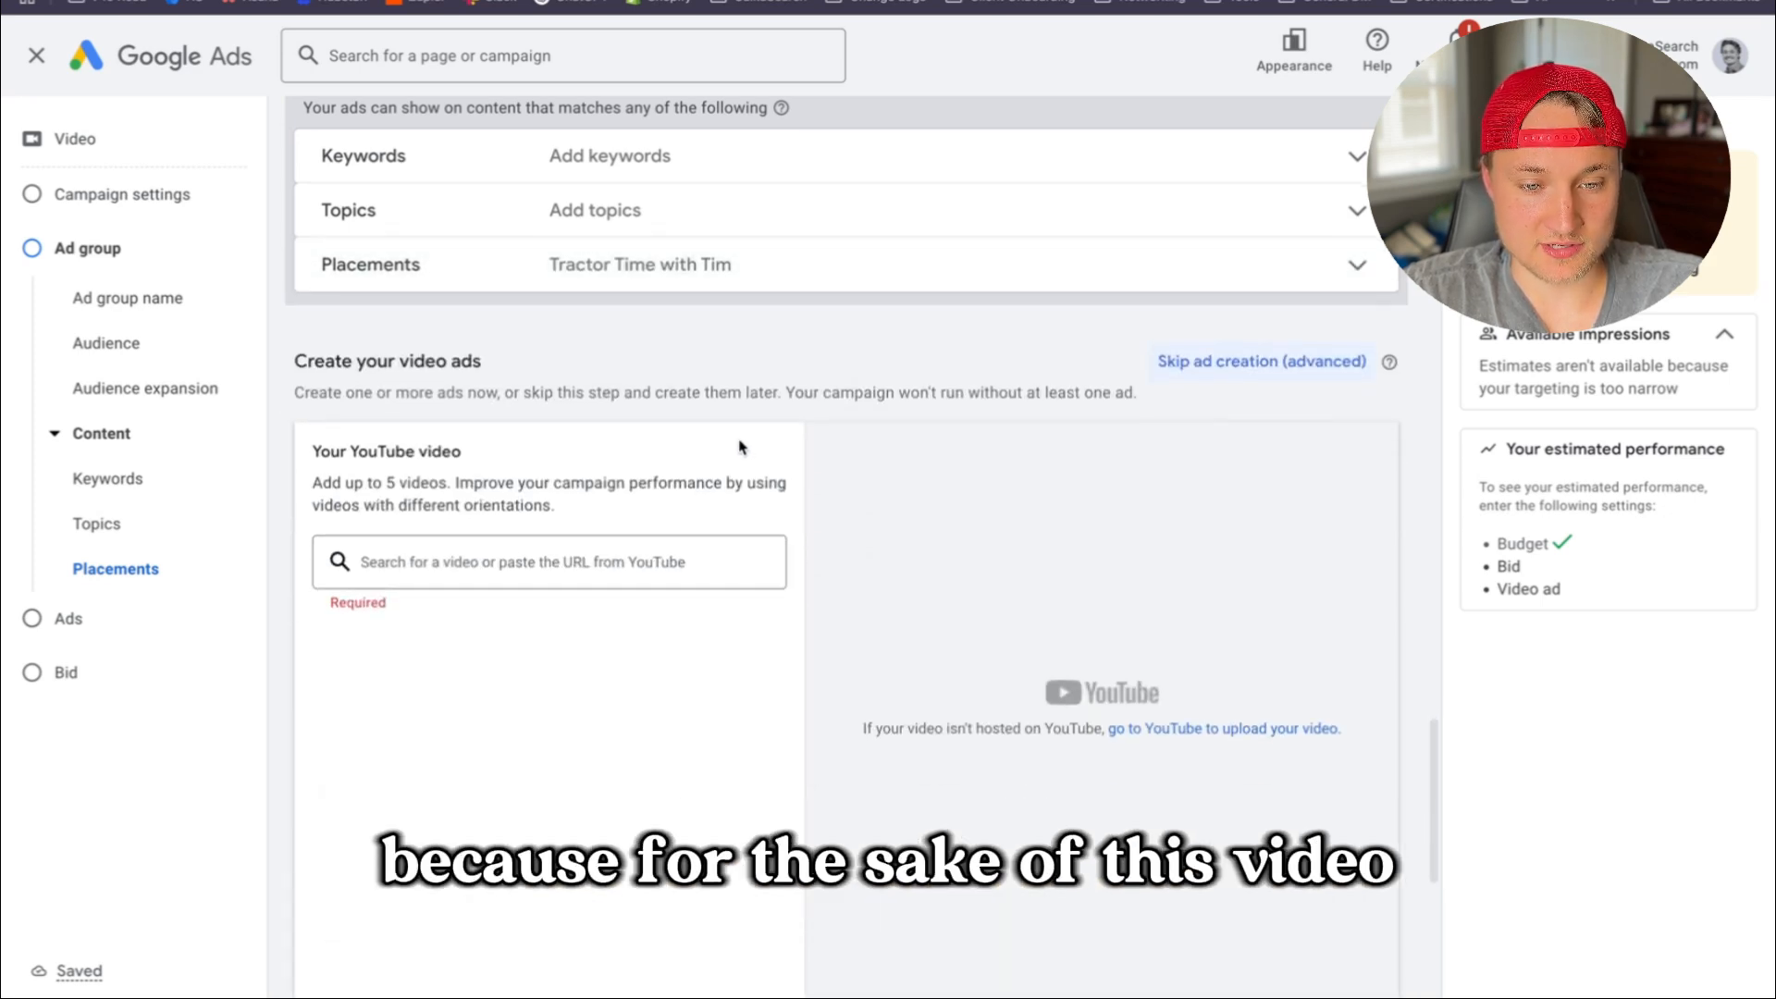
Add the Tractor Time with Tim video "How To Make LOTS of Money With..." to the ad by its URL and check the preview format list
left_click(615, 618)
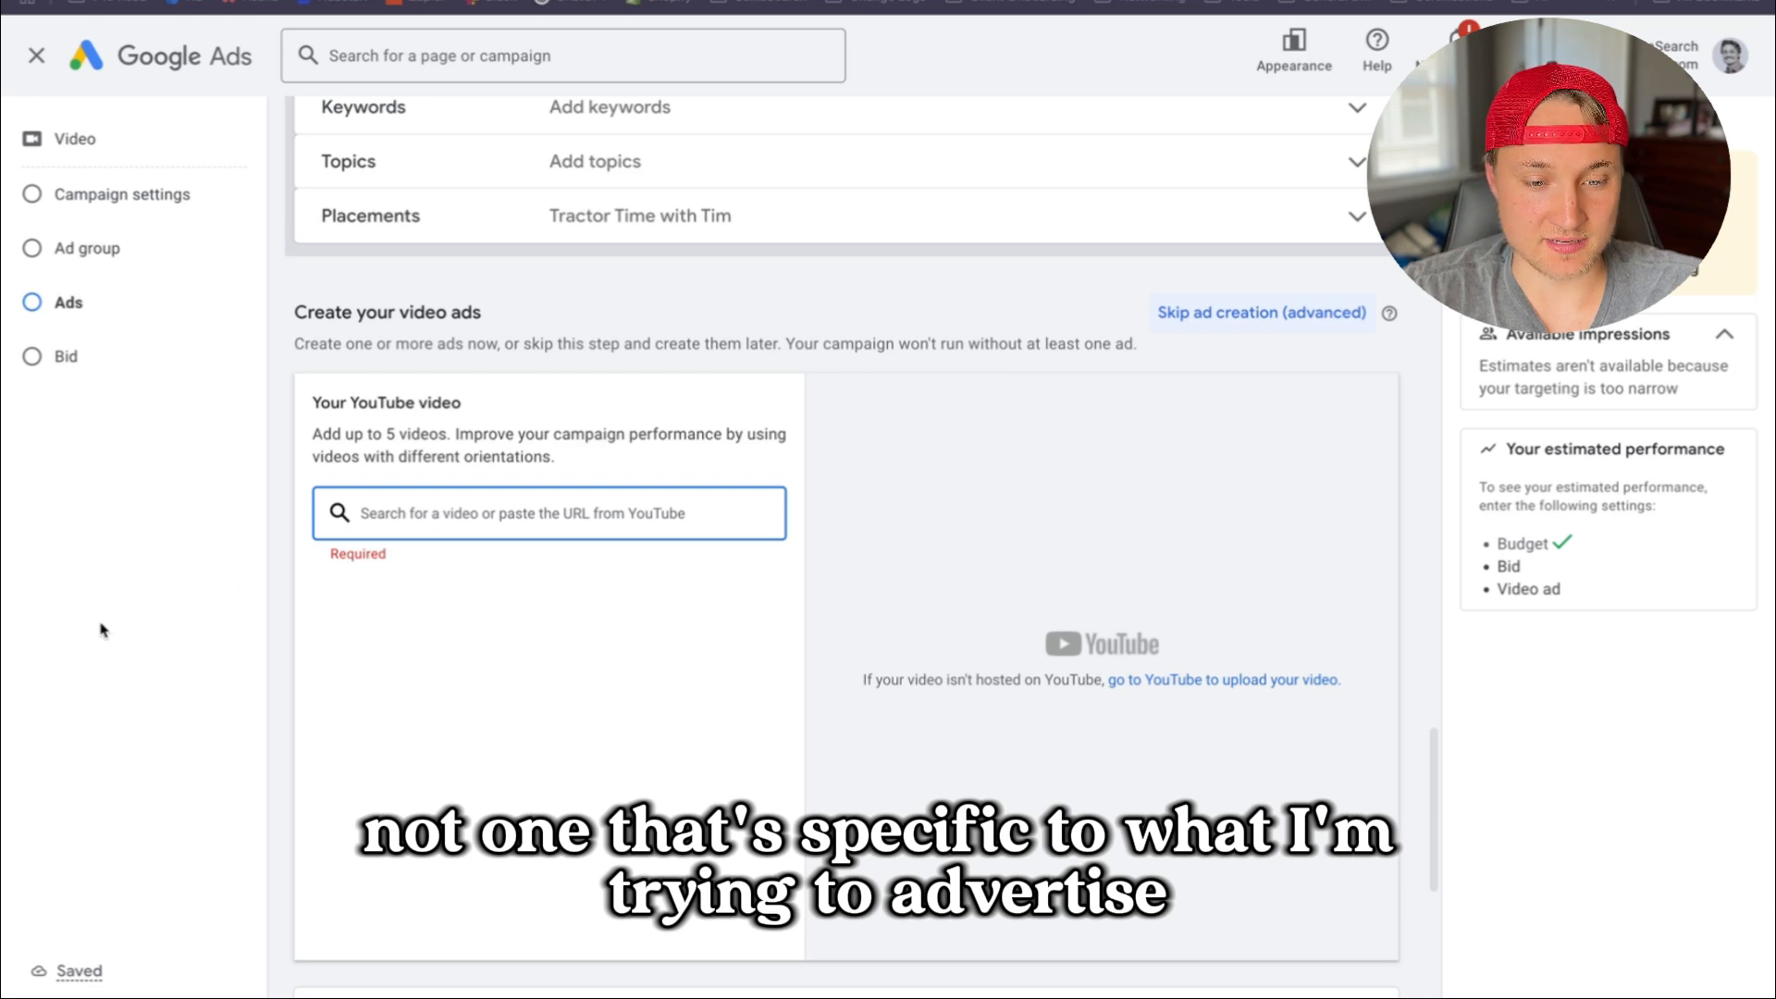
key("ctrl+v")
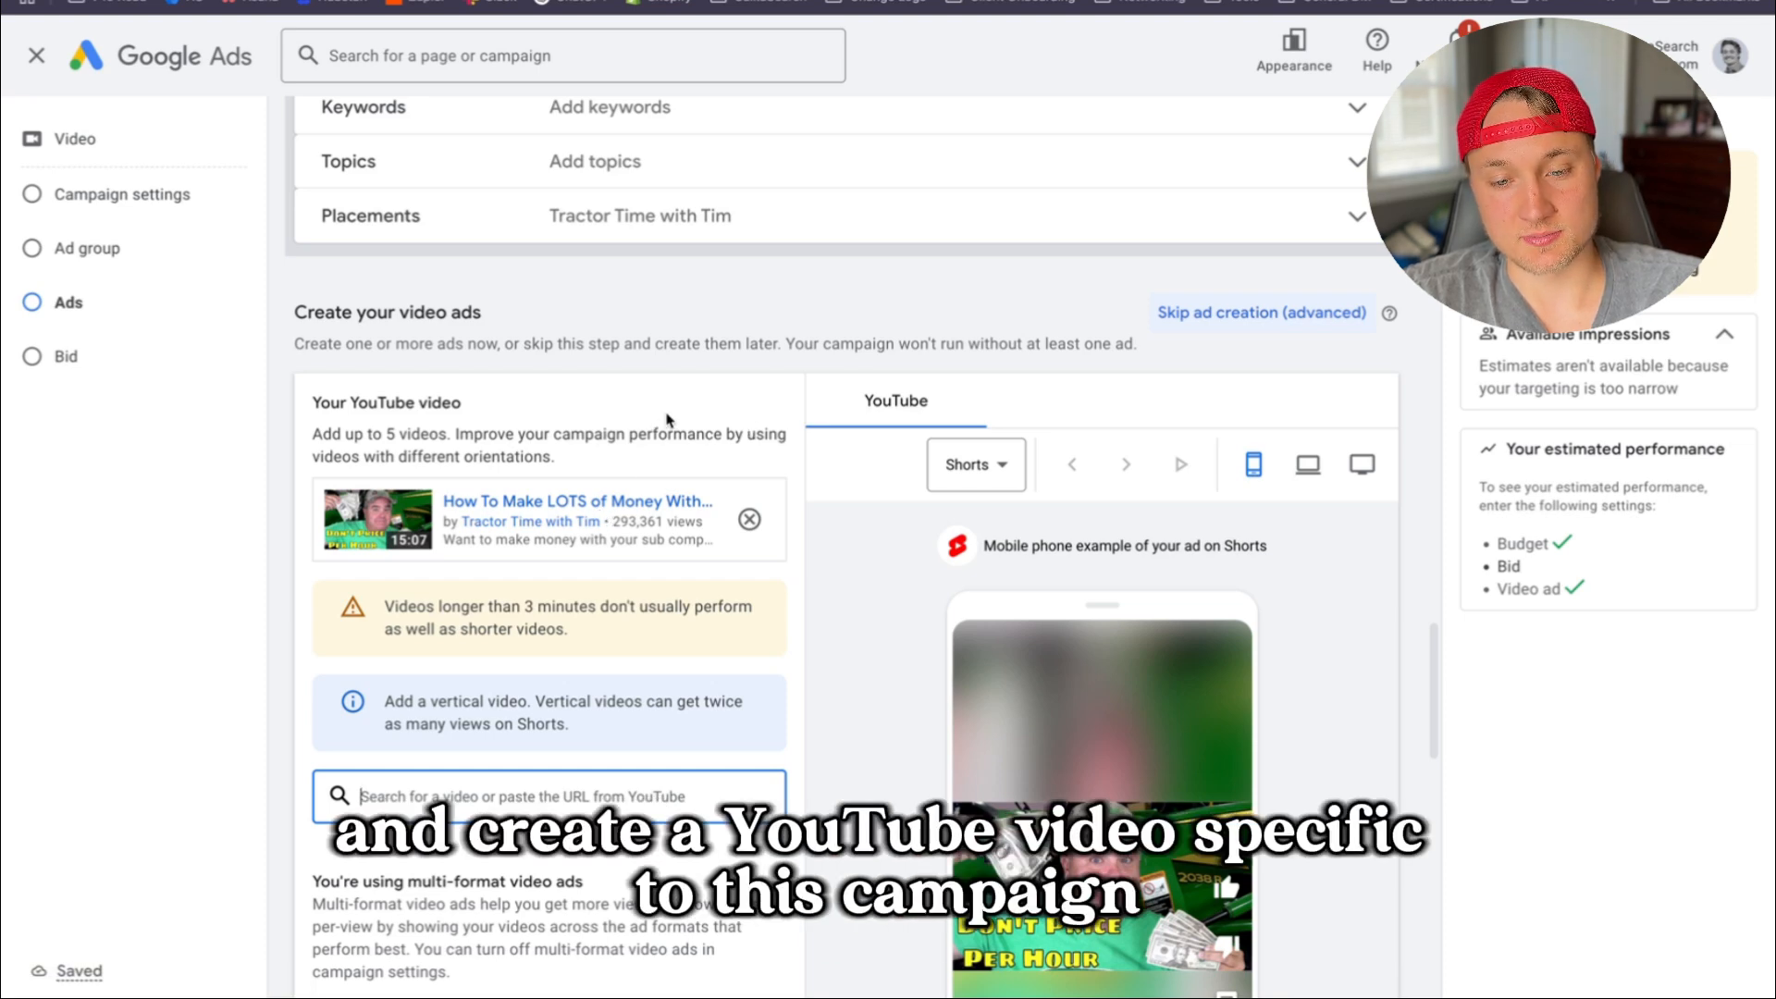
scroll(668, 419, "down", 2)
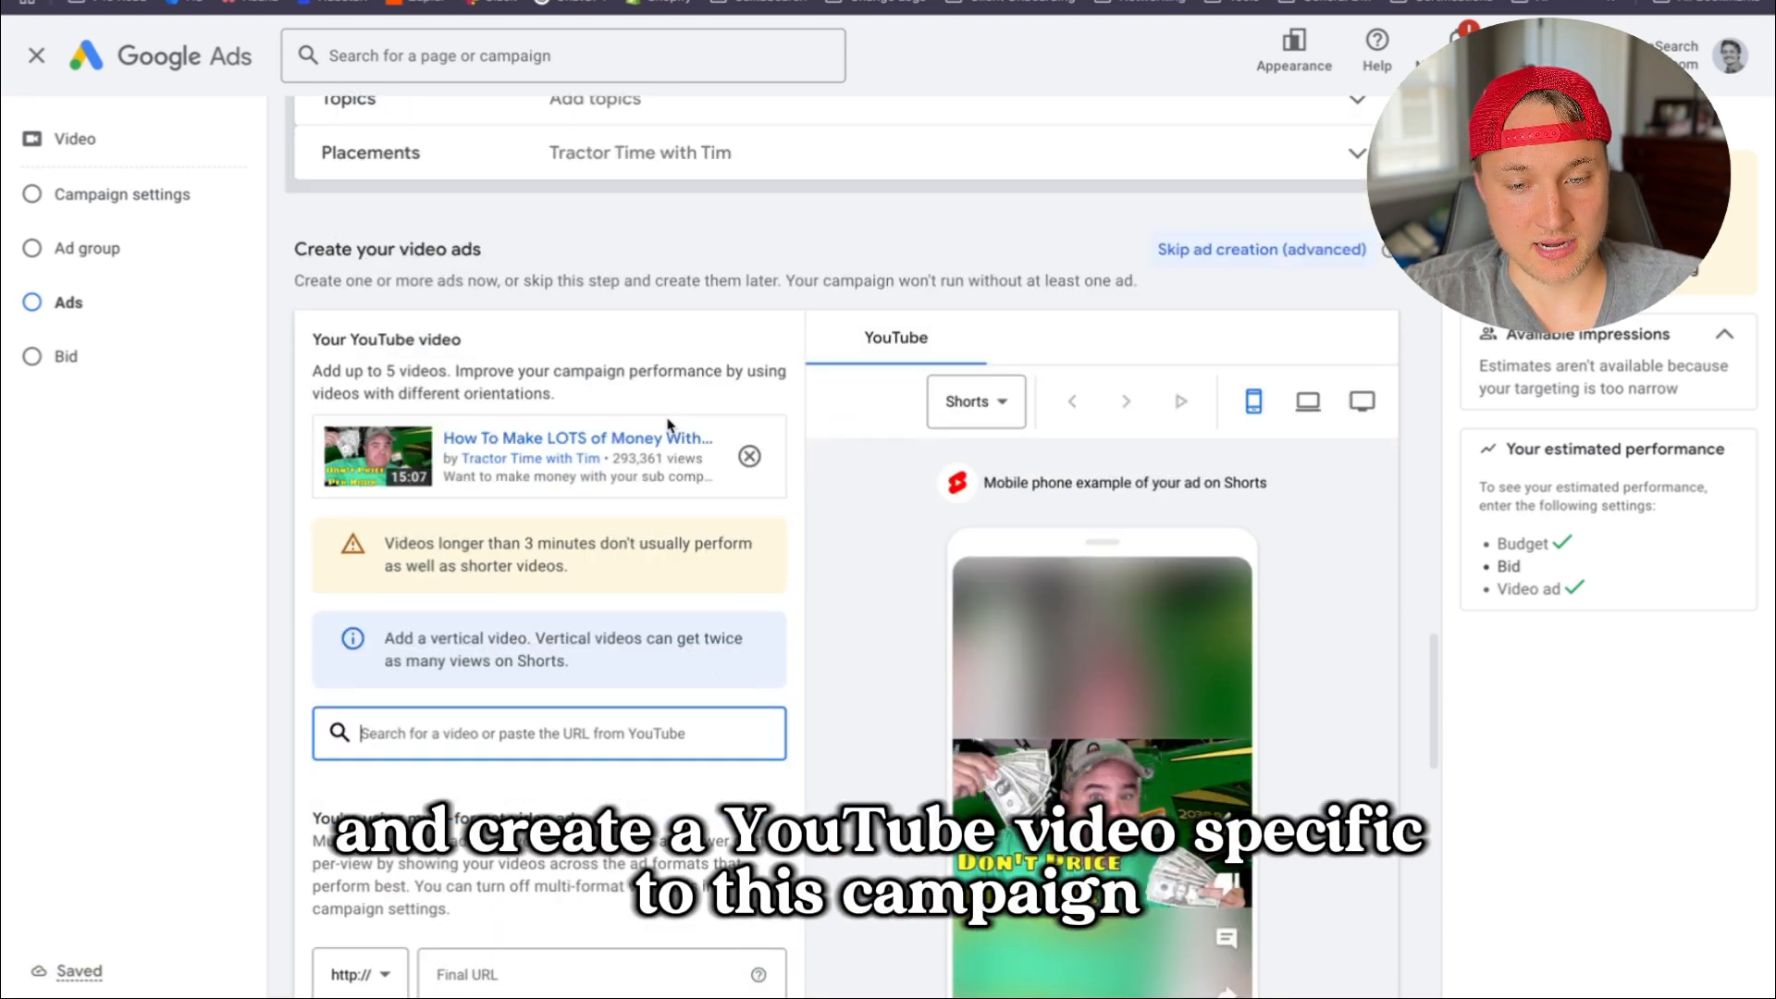
left_click(966, 401)
left_click(864, 428)
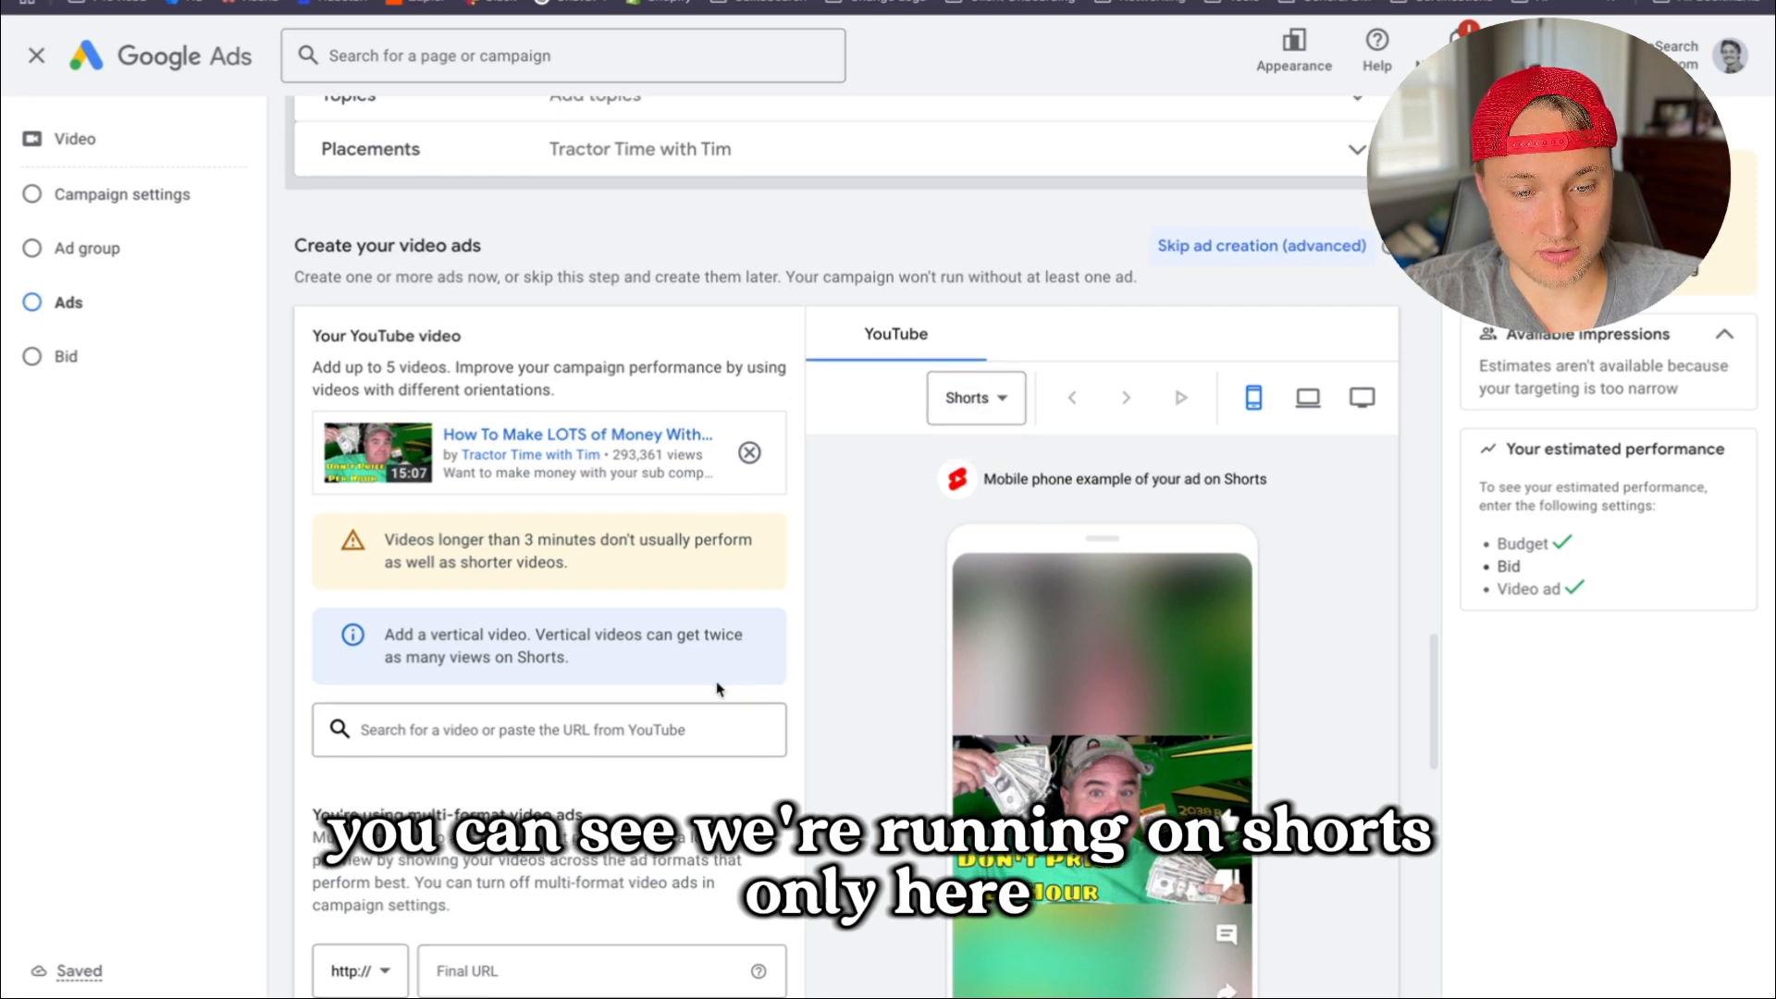
scroll(719, 689, "down", 4)
left_click(536, 597)
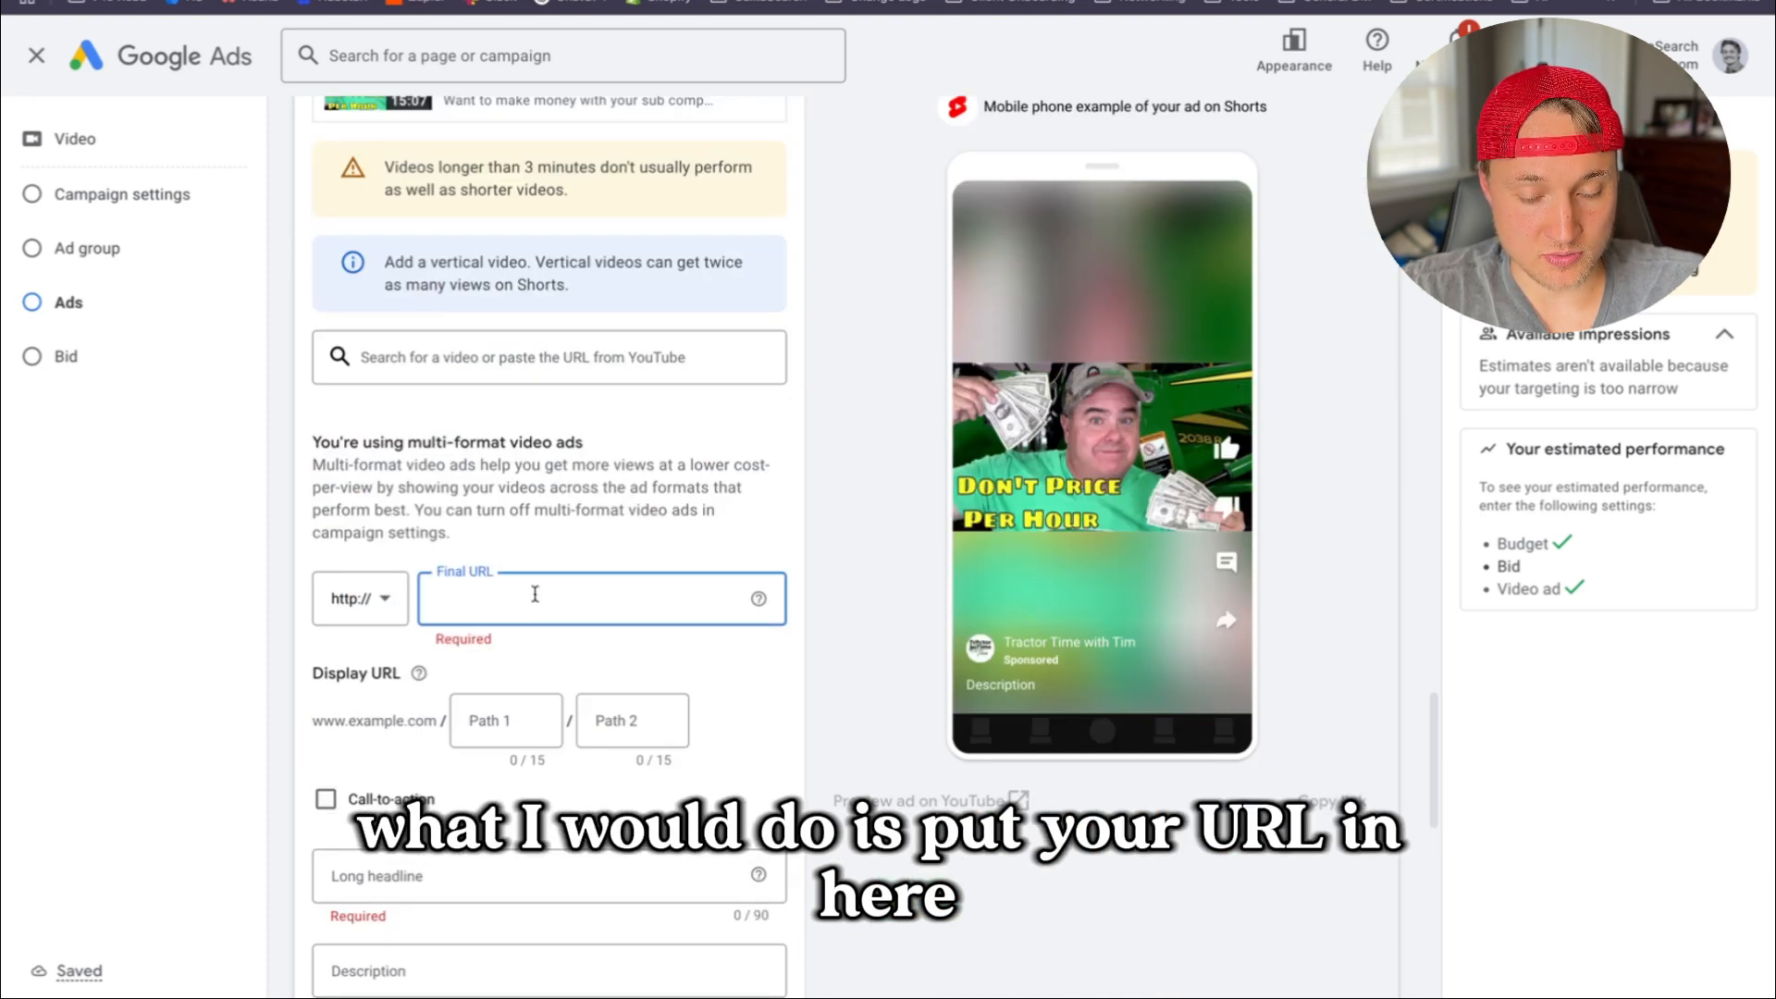
type("www.")
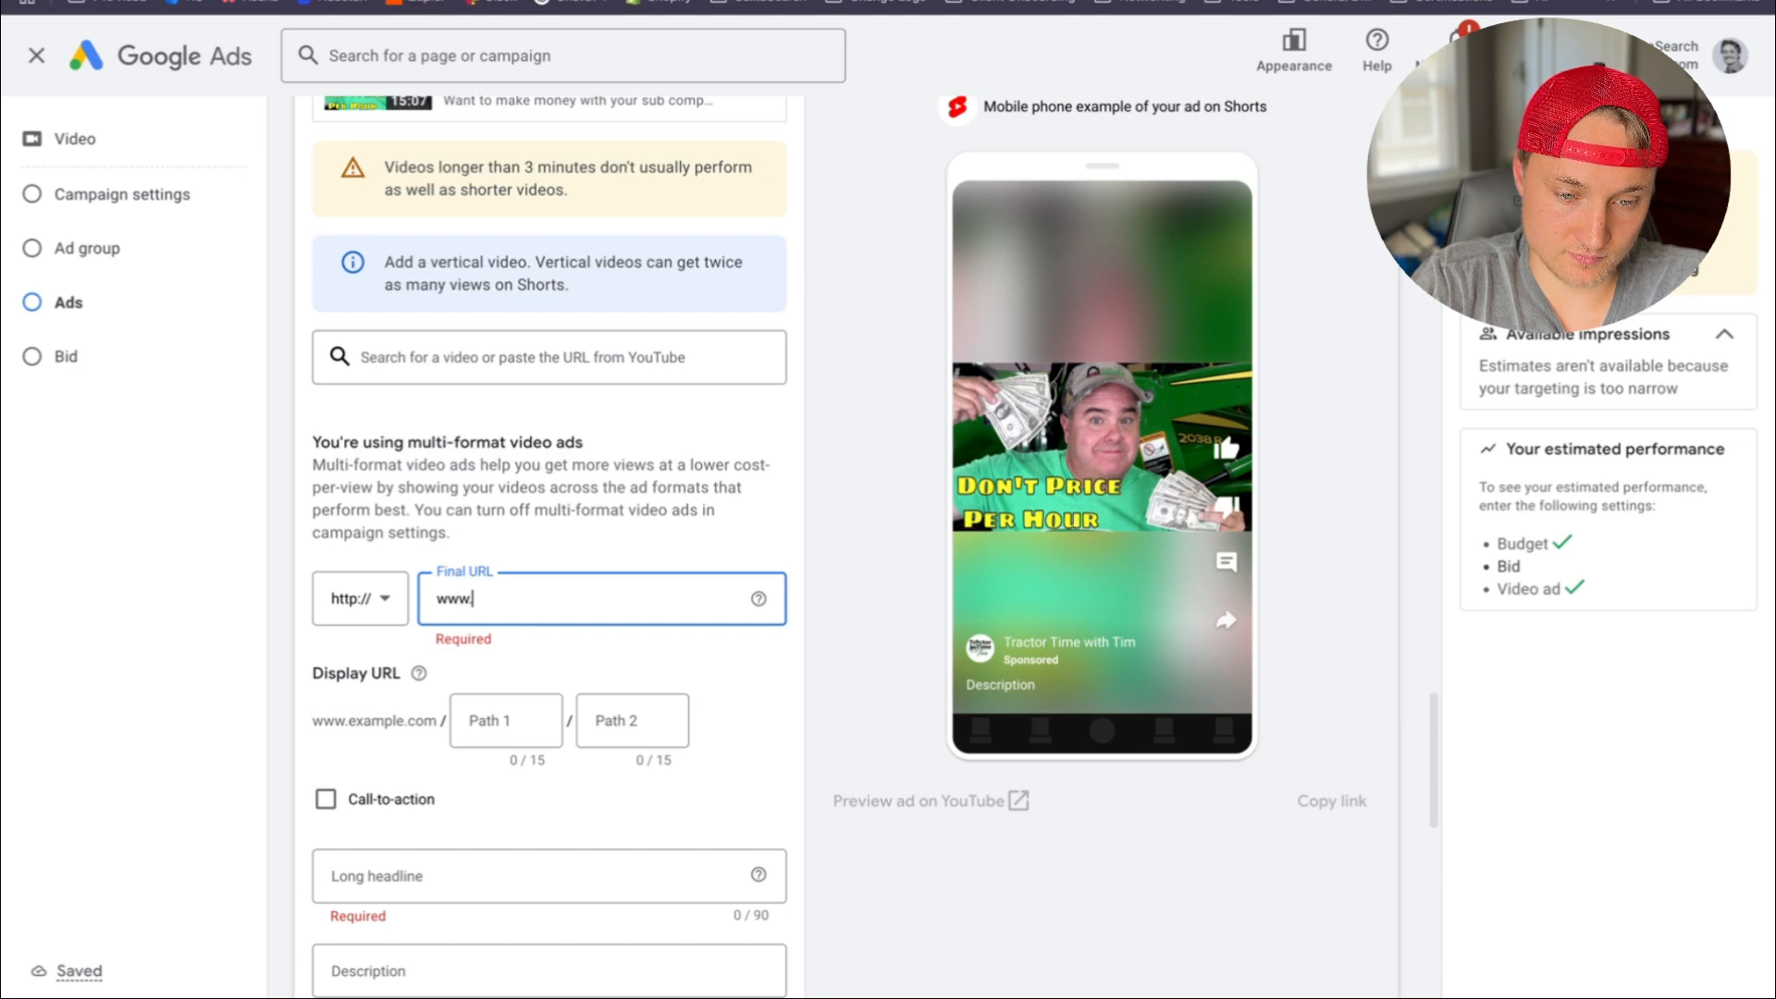
type("myproduct.com")
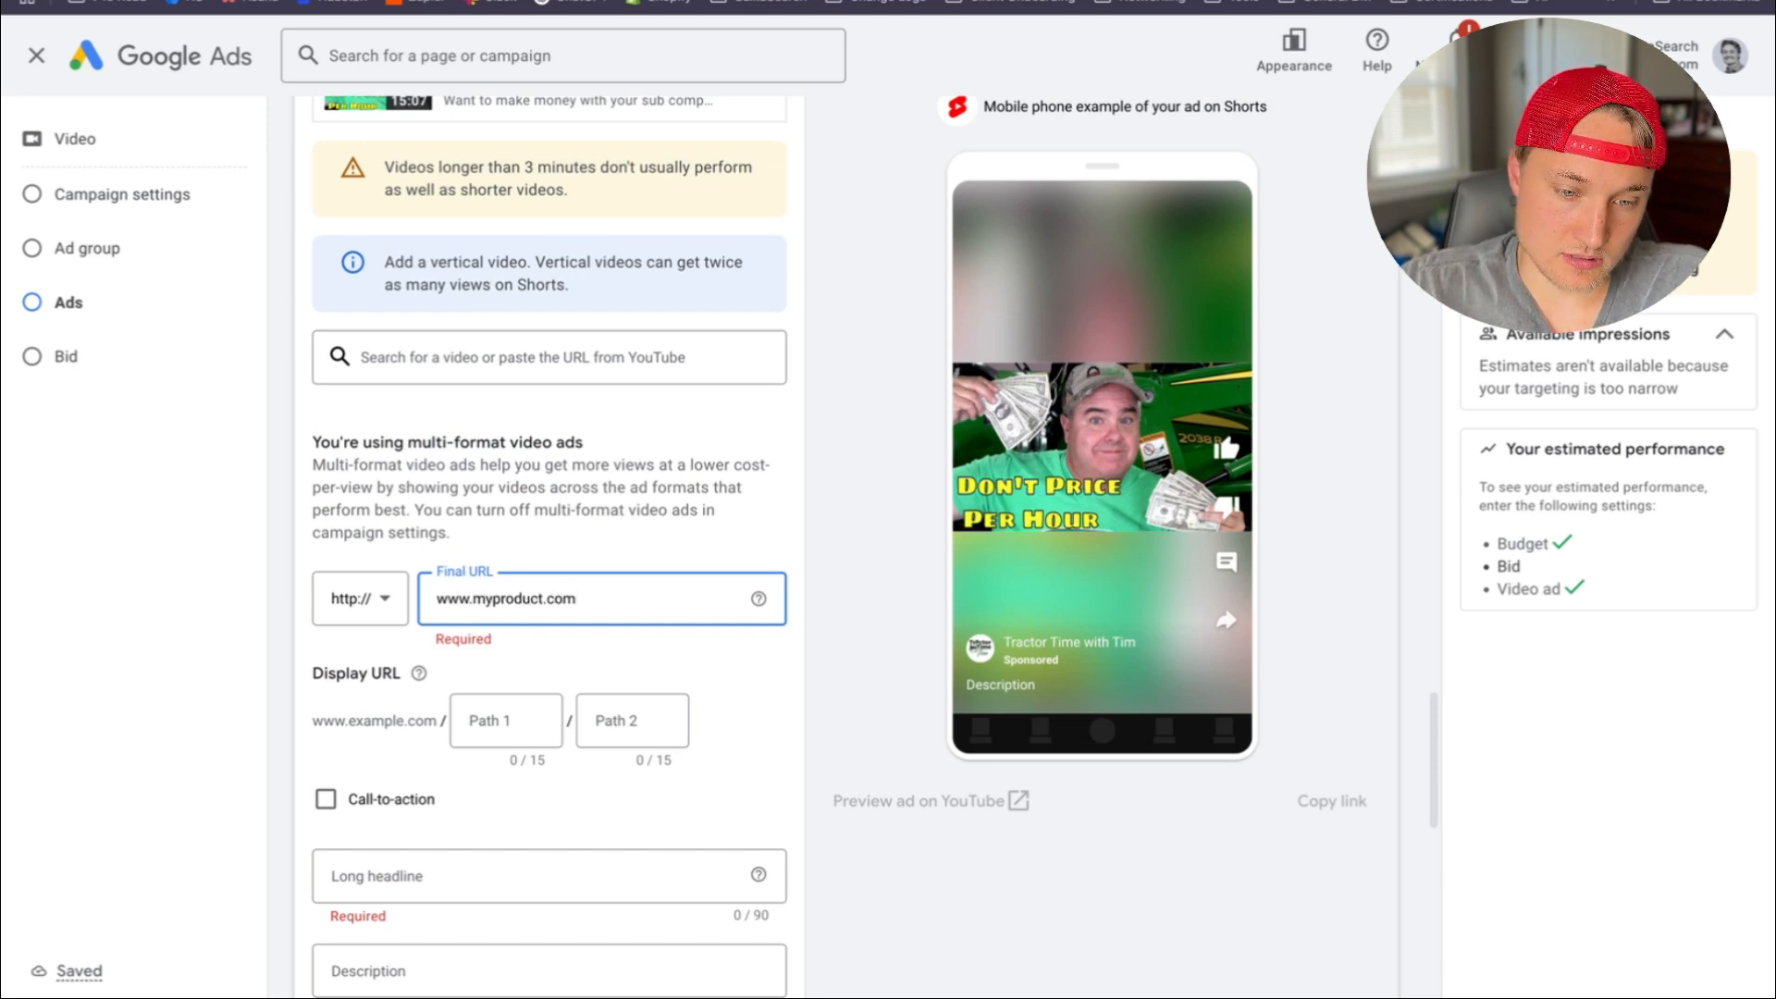
left_click(512, 865)
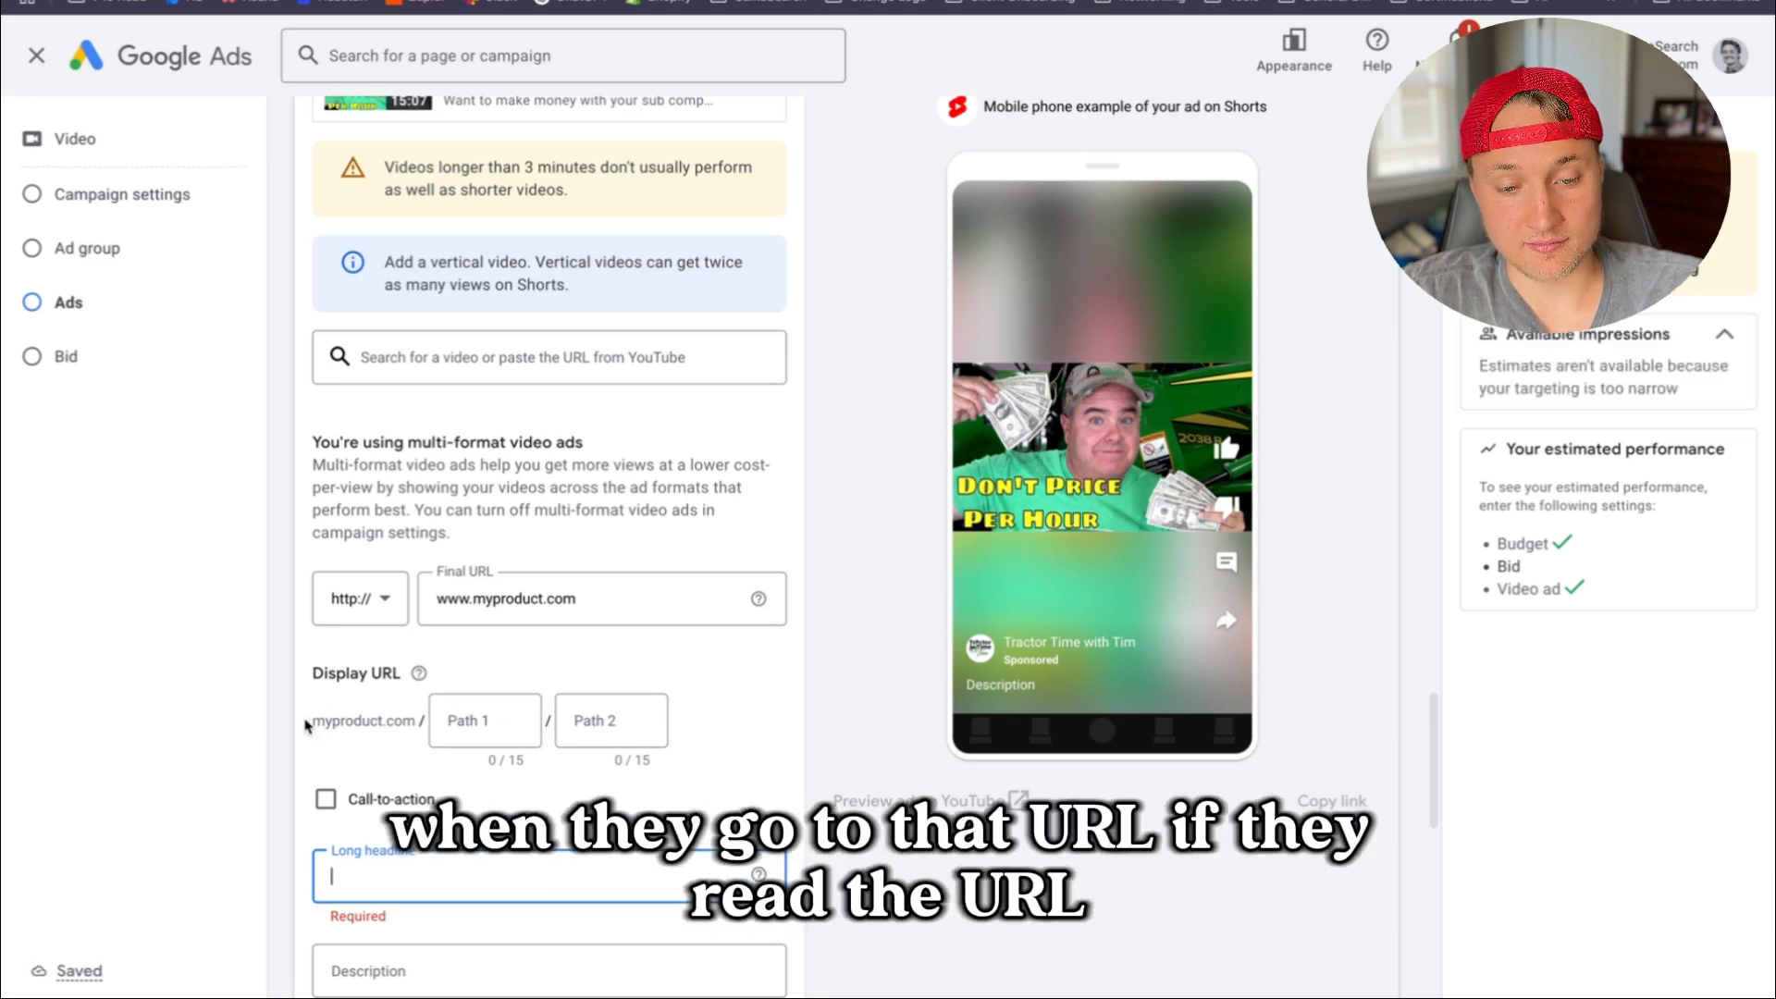
Enable the ad's call-to-action and set it to "Shop now"
scroll(469, 708, "down", 1)
scroll(469, 707, "down", 5)
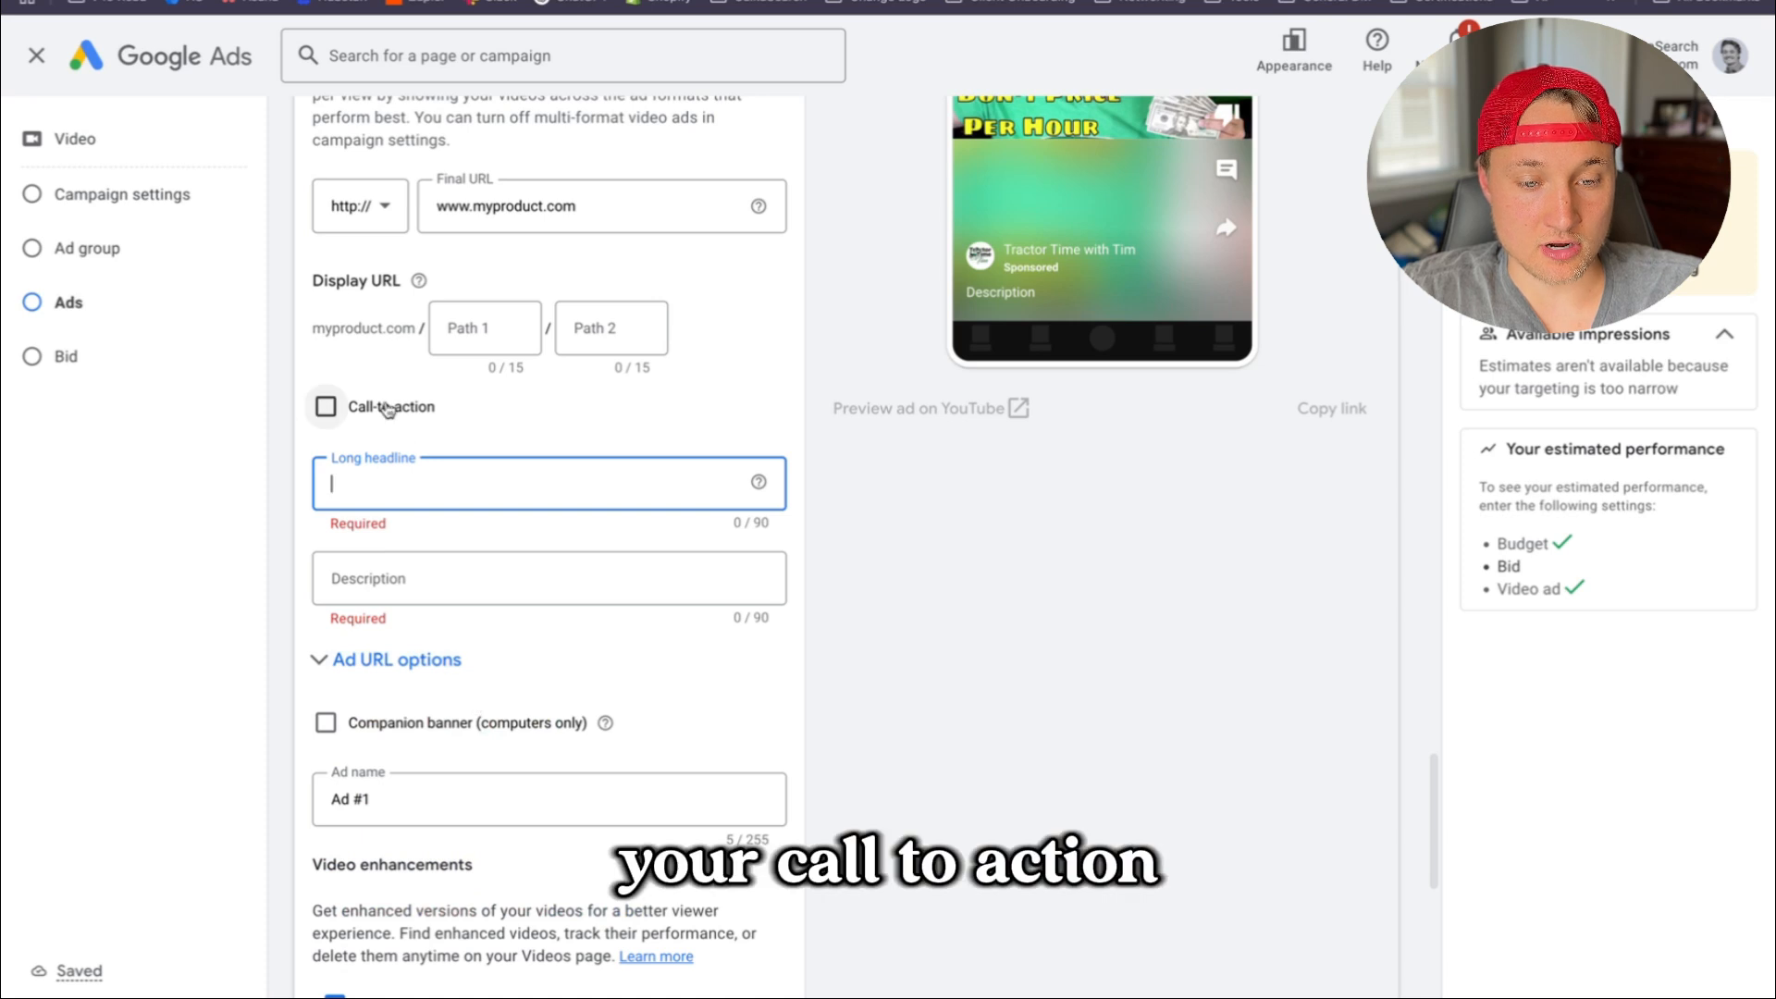
left_click(326, 406)
left_click(479, 483)
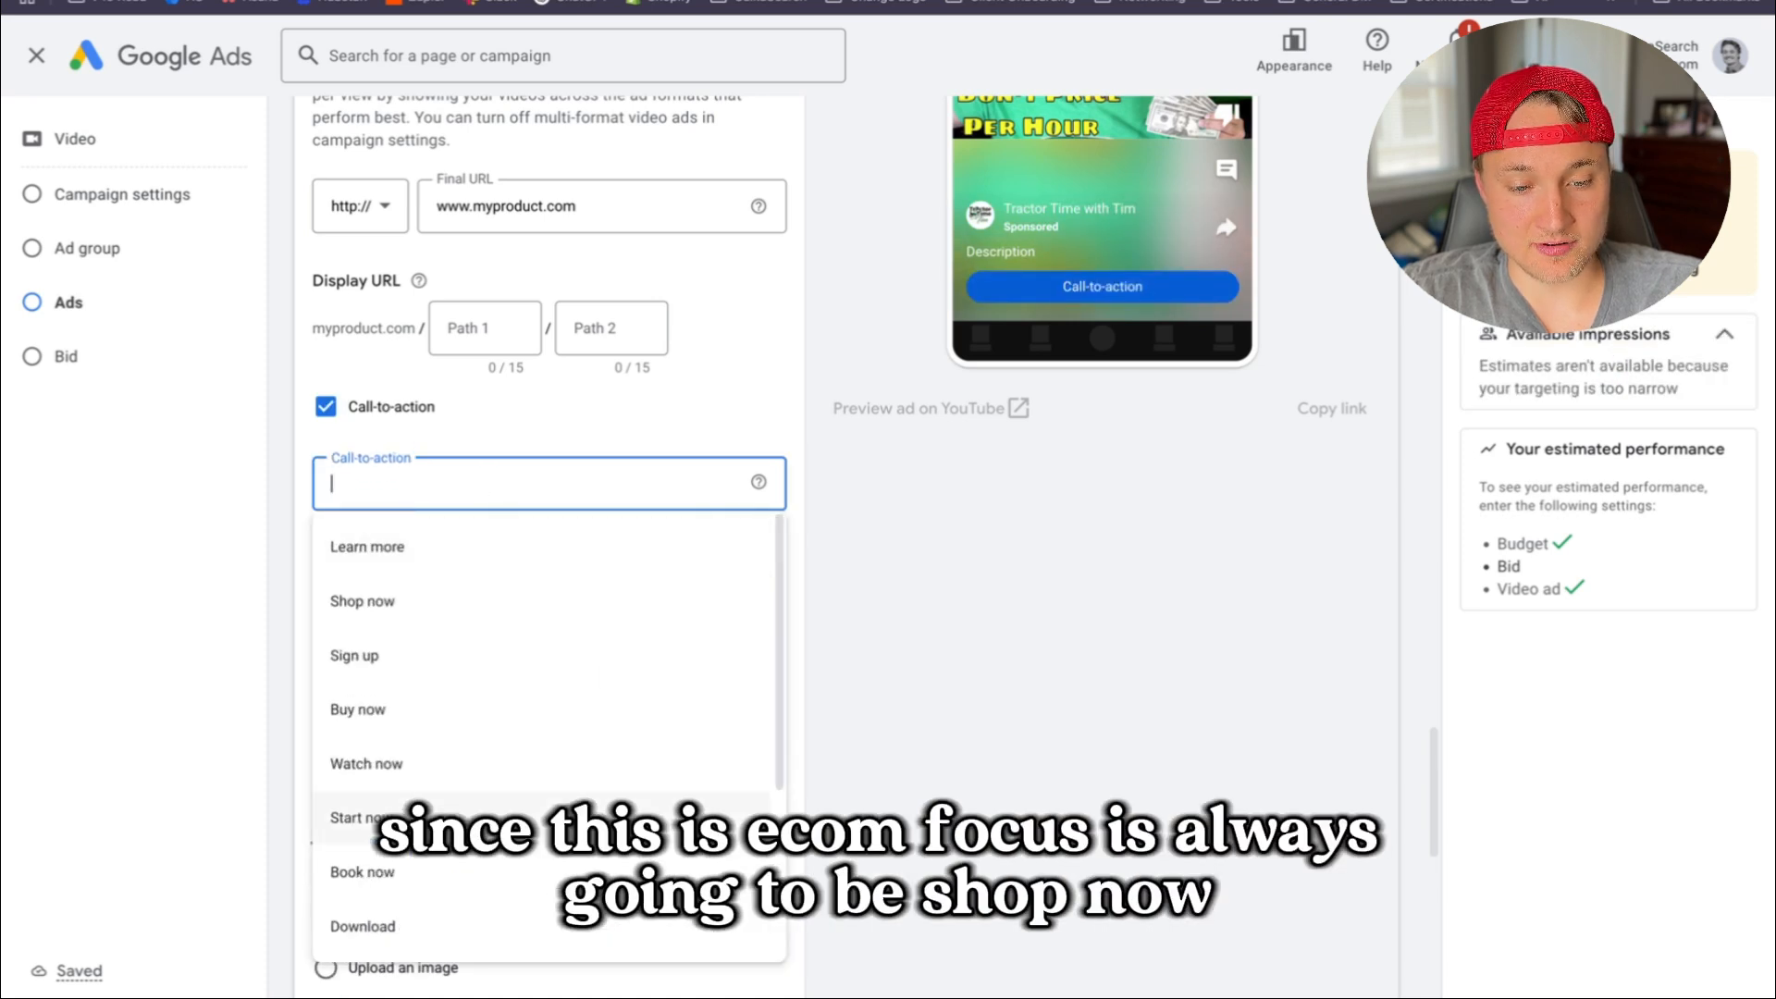
scroll(453, 810, "down", 3)
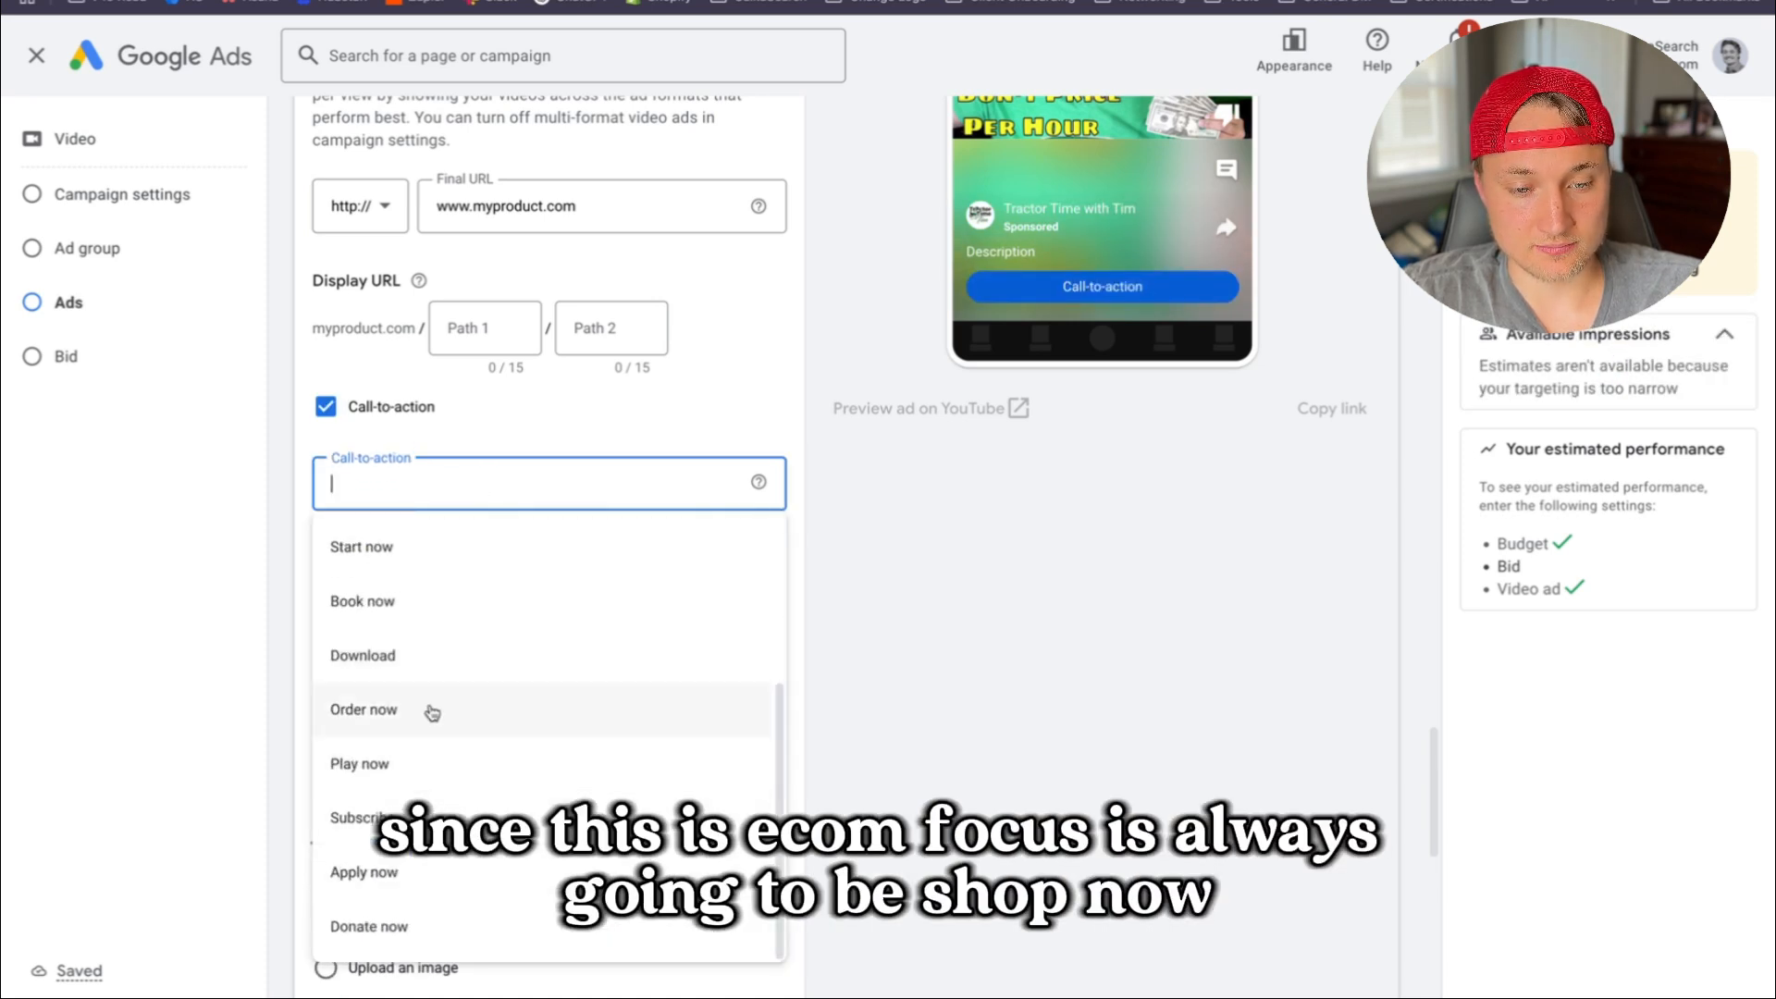
scroll(434, 716, "up", 3)
left_click(448, 606)
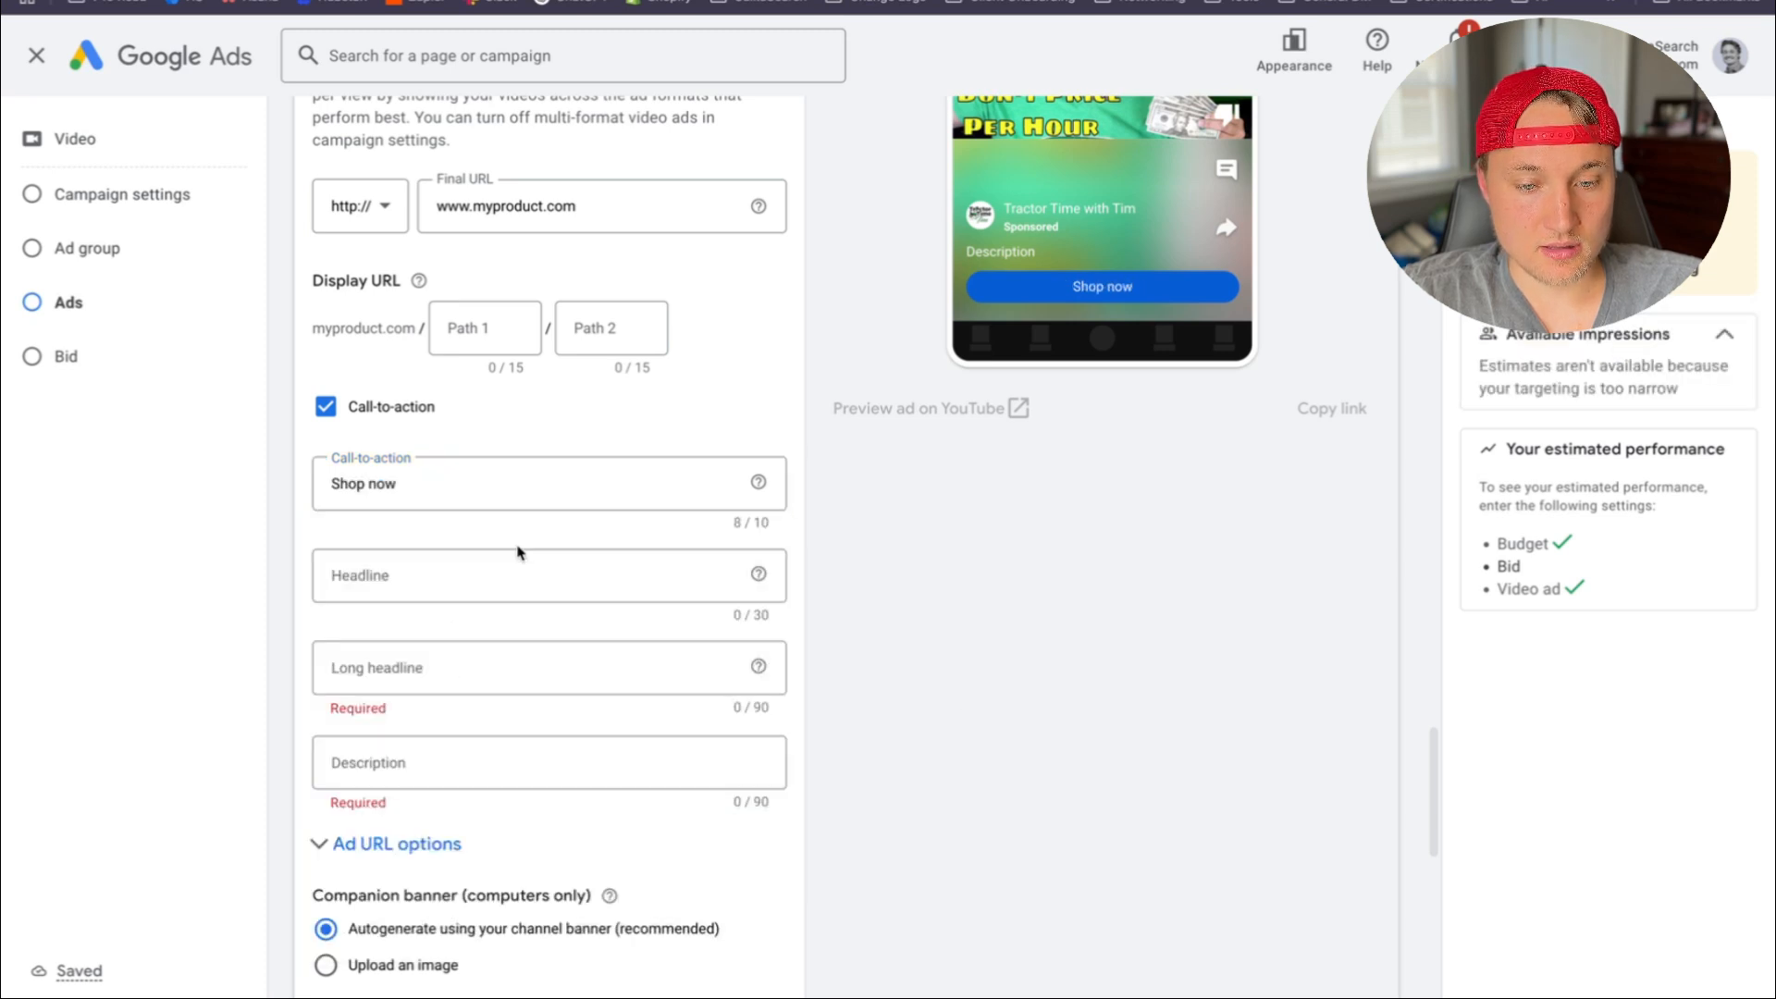
Set the ad's headline to "Outdoor Equipment Cleaner"
left_click(541, 575)
left_click(797, 637)
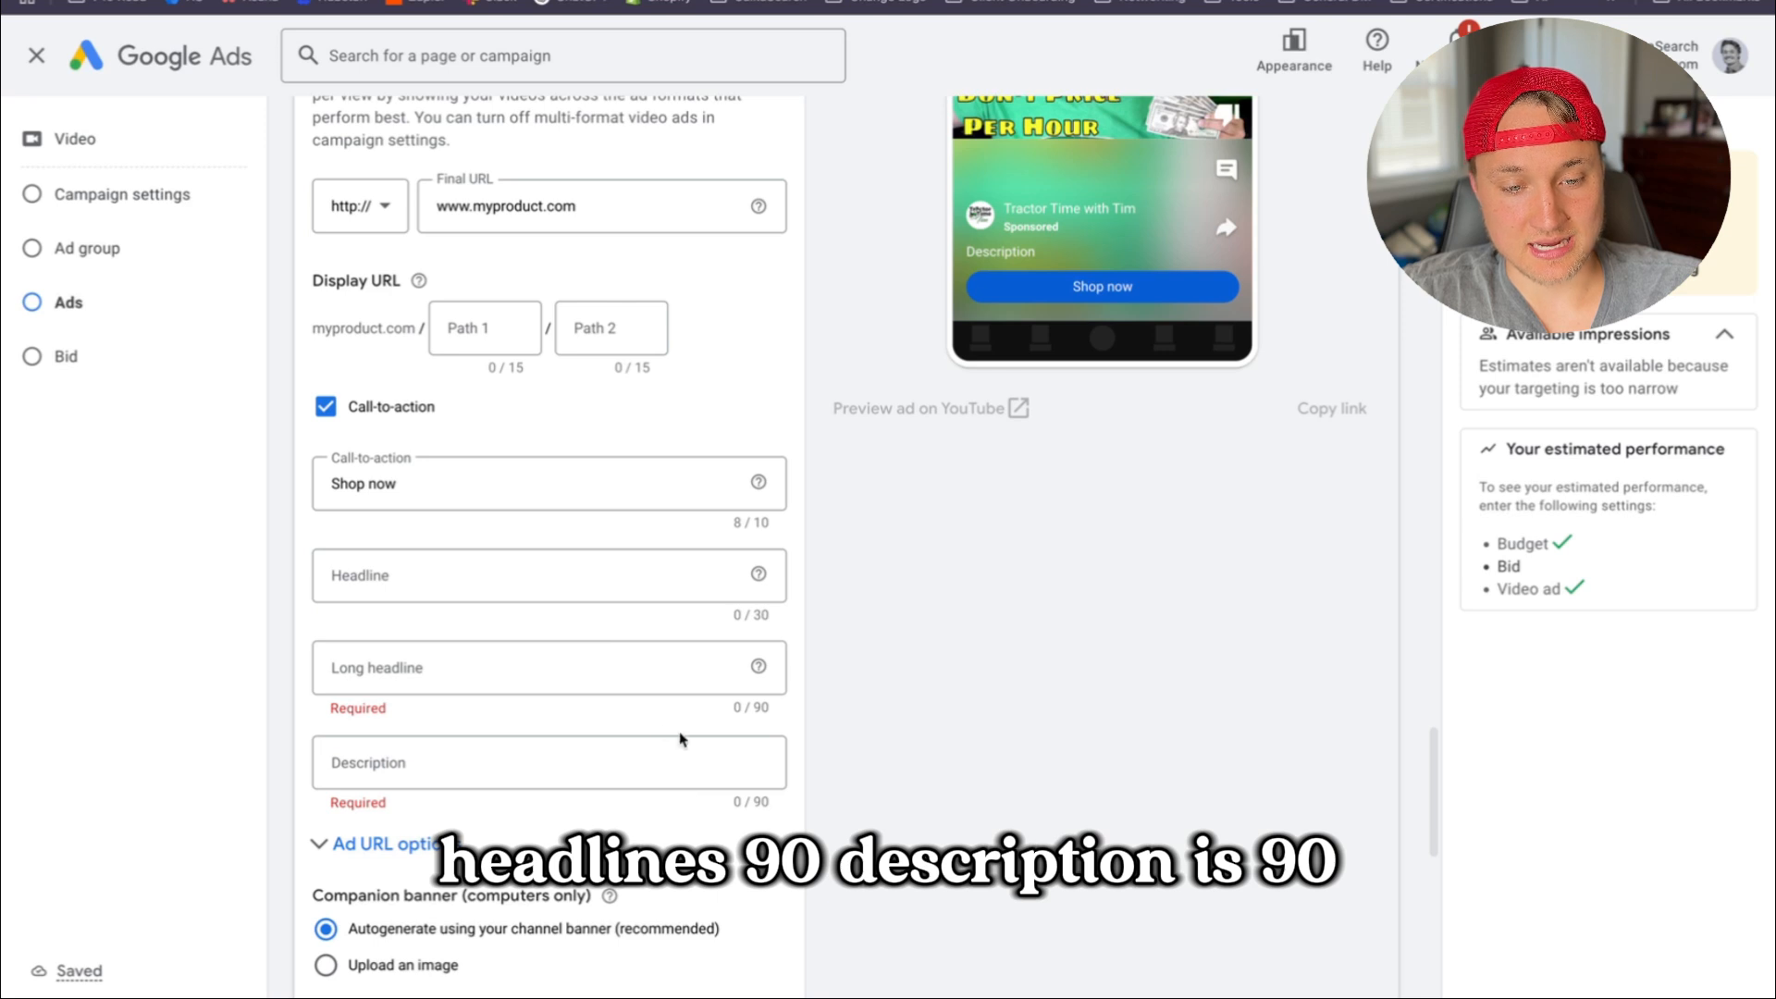
left_click(551, 576)
left_click(903, 618)
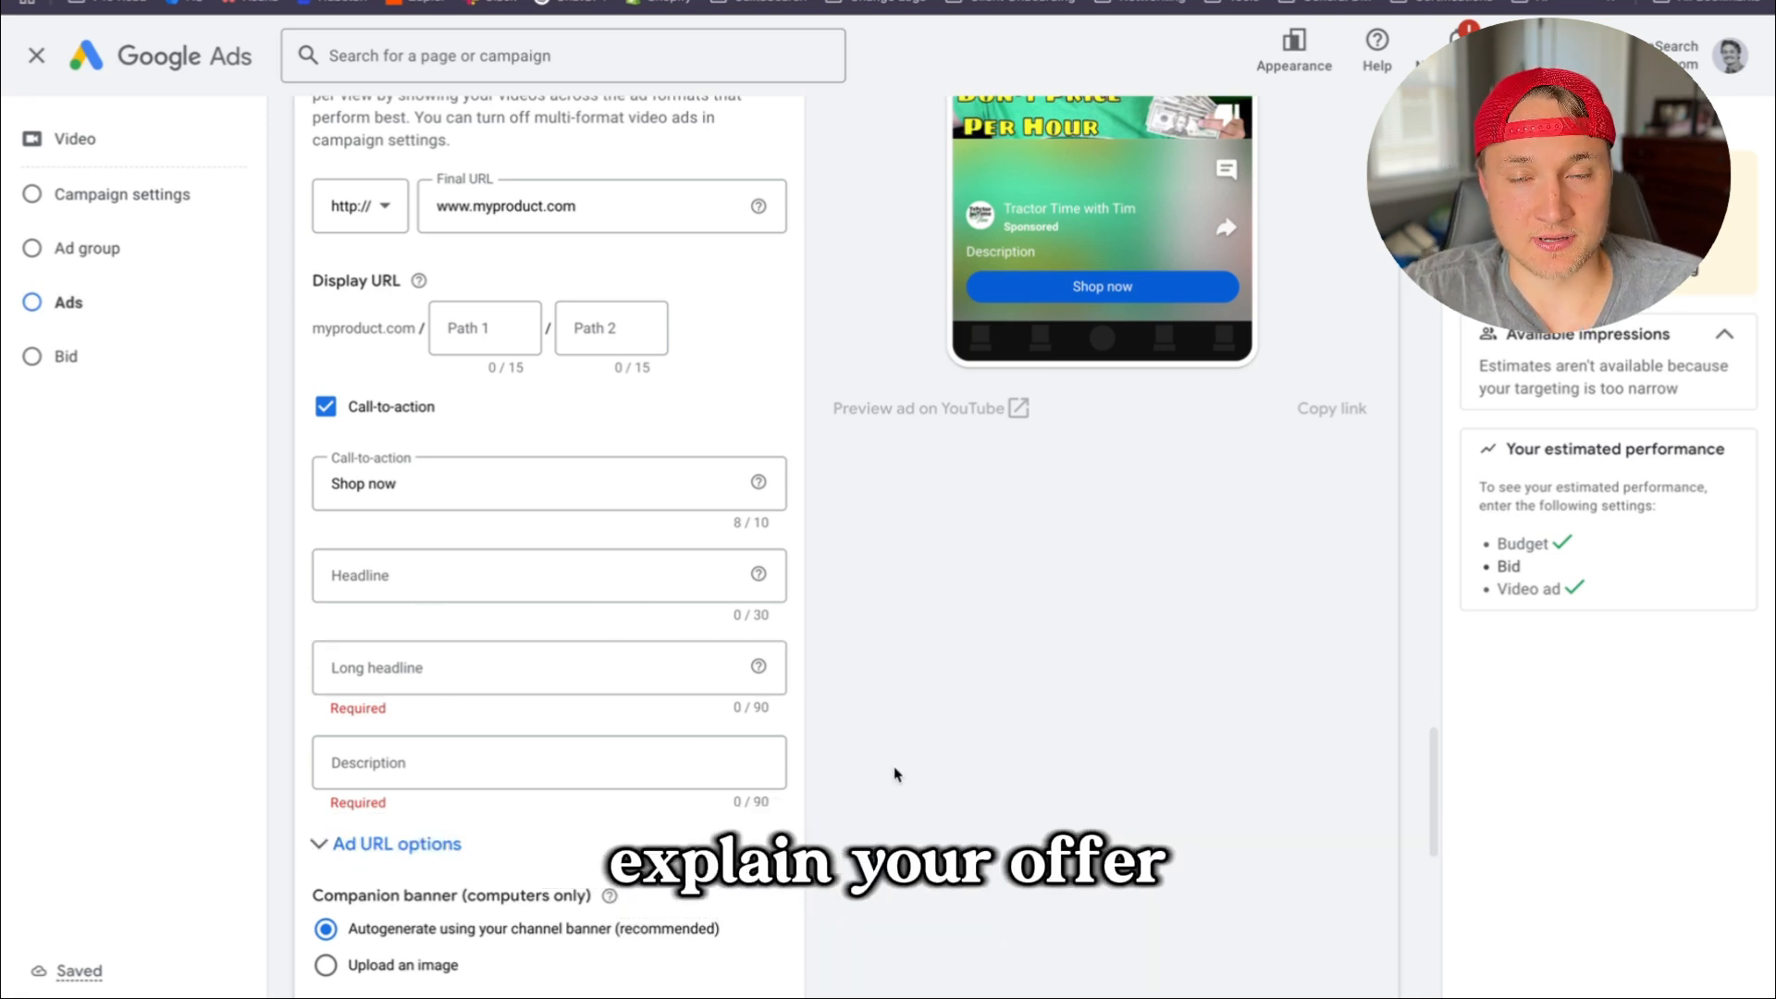
left_click(512, 583)
type("Outdoo")
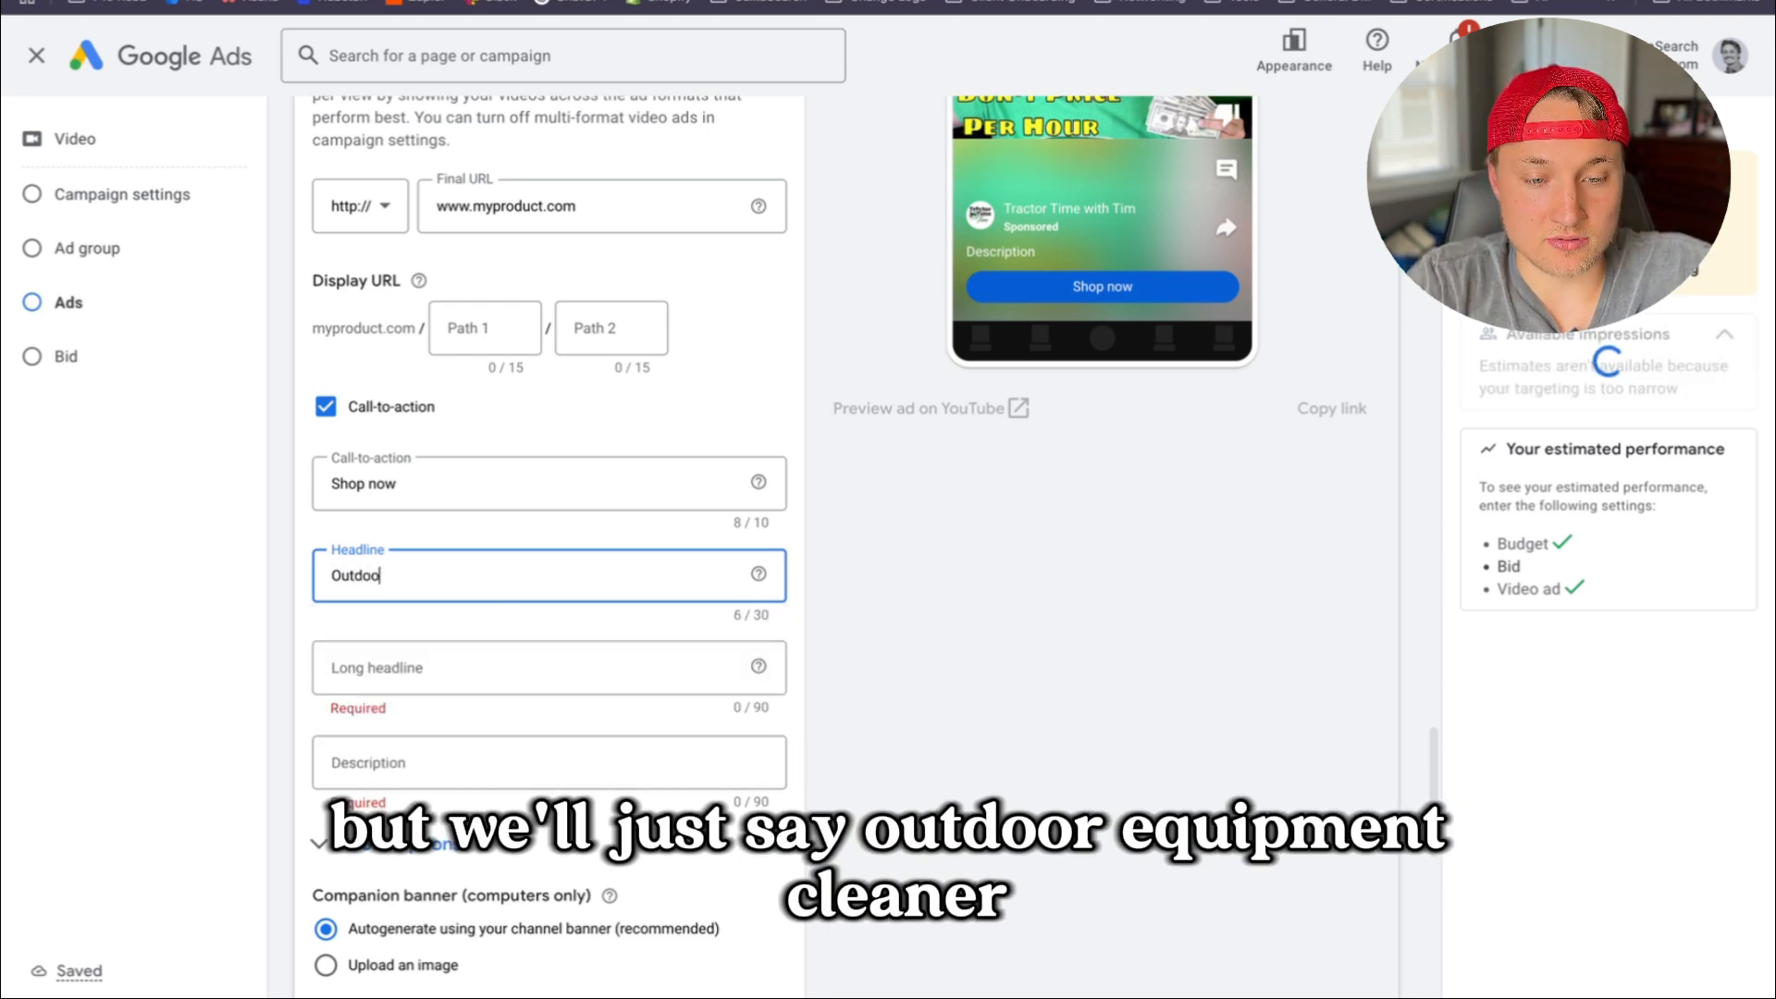
type("r Equipment Clenaer")
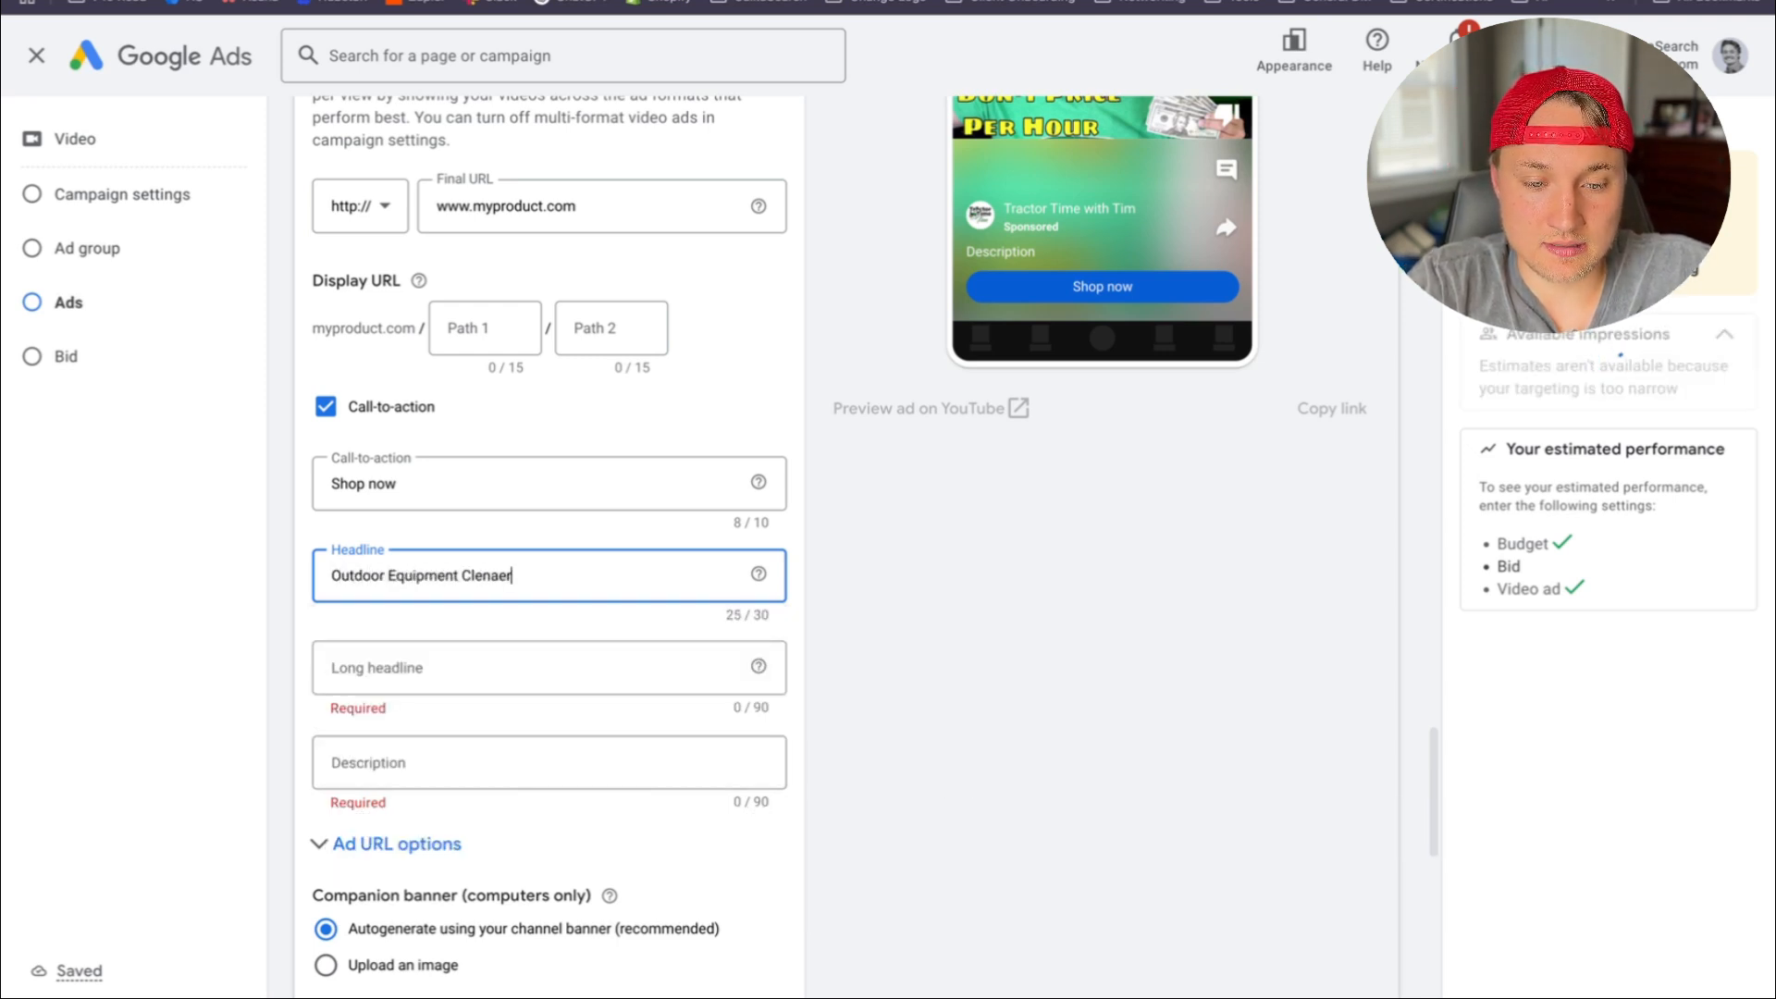
key("BackSpace")
key("BackSpace")
key("BackSpace")
key("BackSpace")
type("aner")
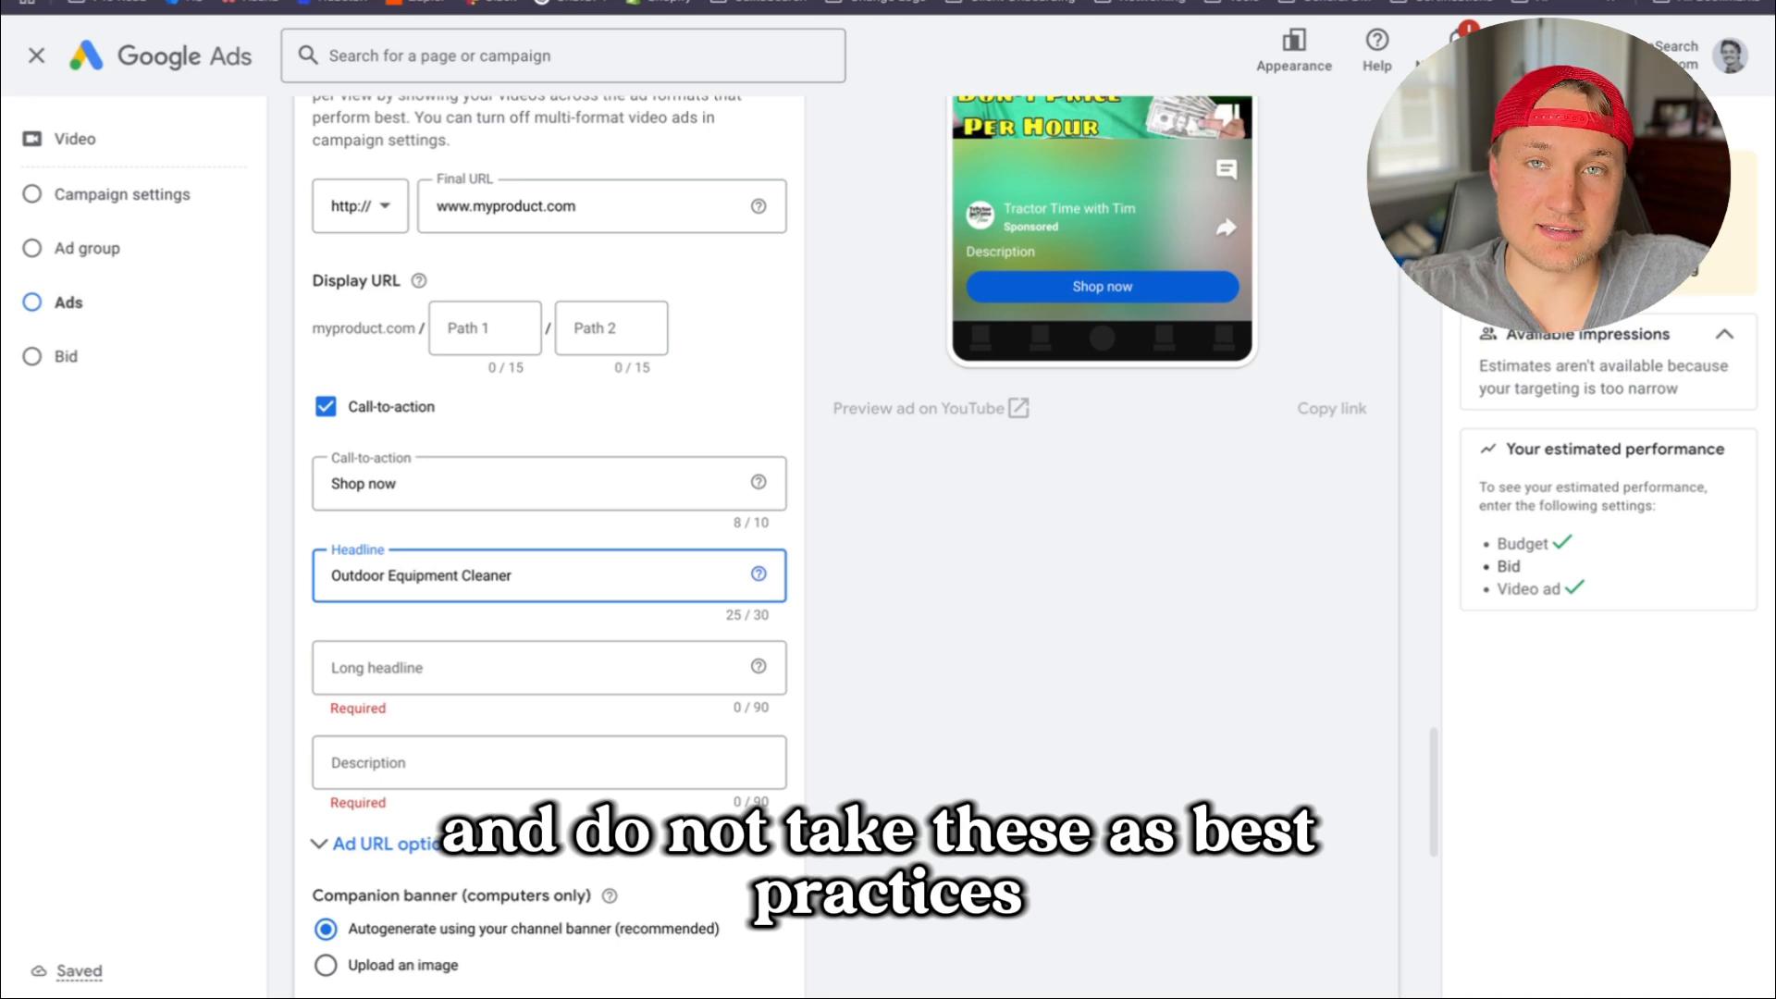
Set the ad's long headline to "The best outdoor APC for farmers and blue collar workers. Shop now risk free."
left_click(427, 663)
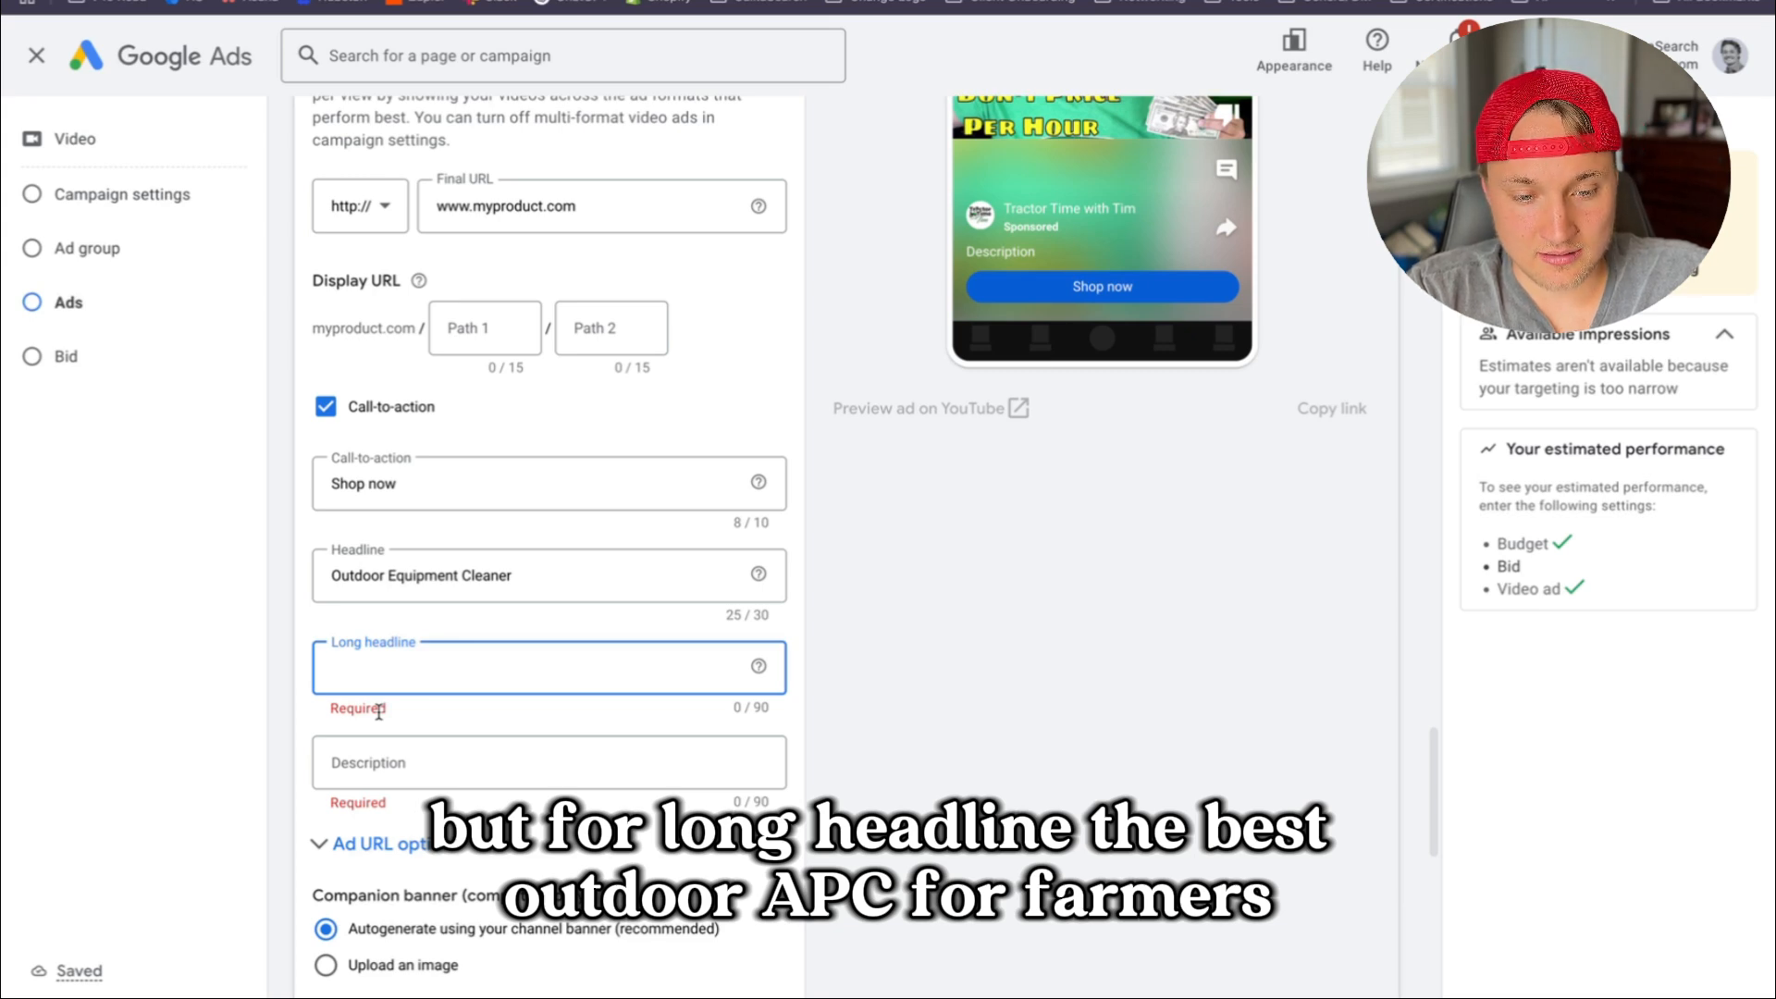
type("The best outdoor ")
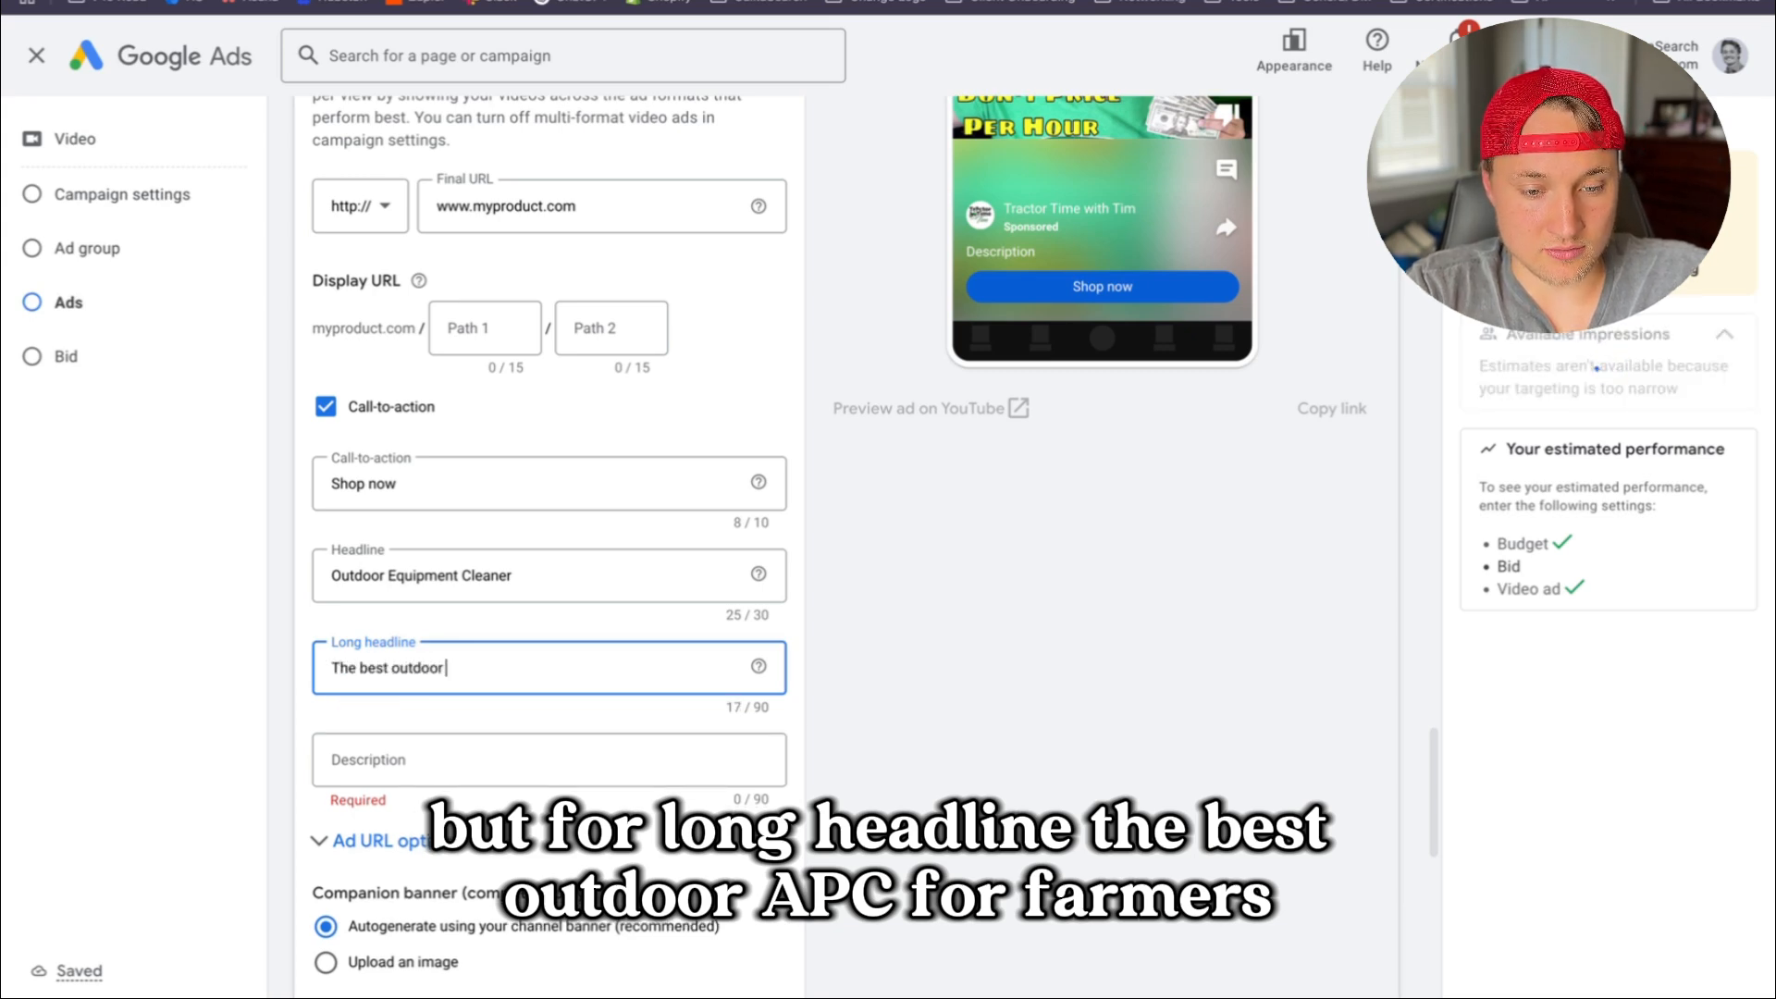
type("APC for farmes")
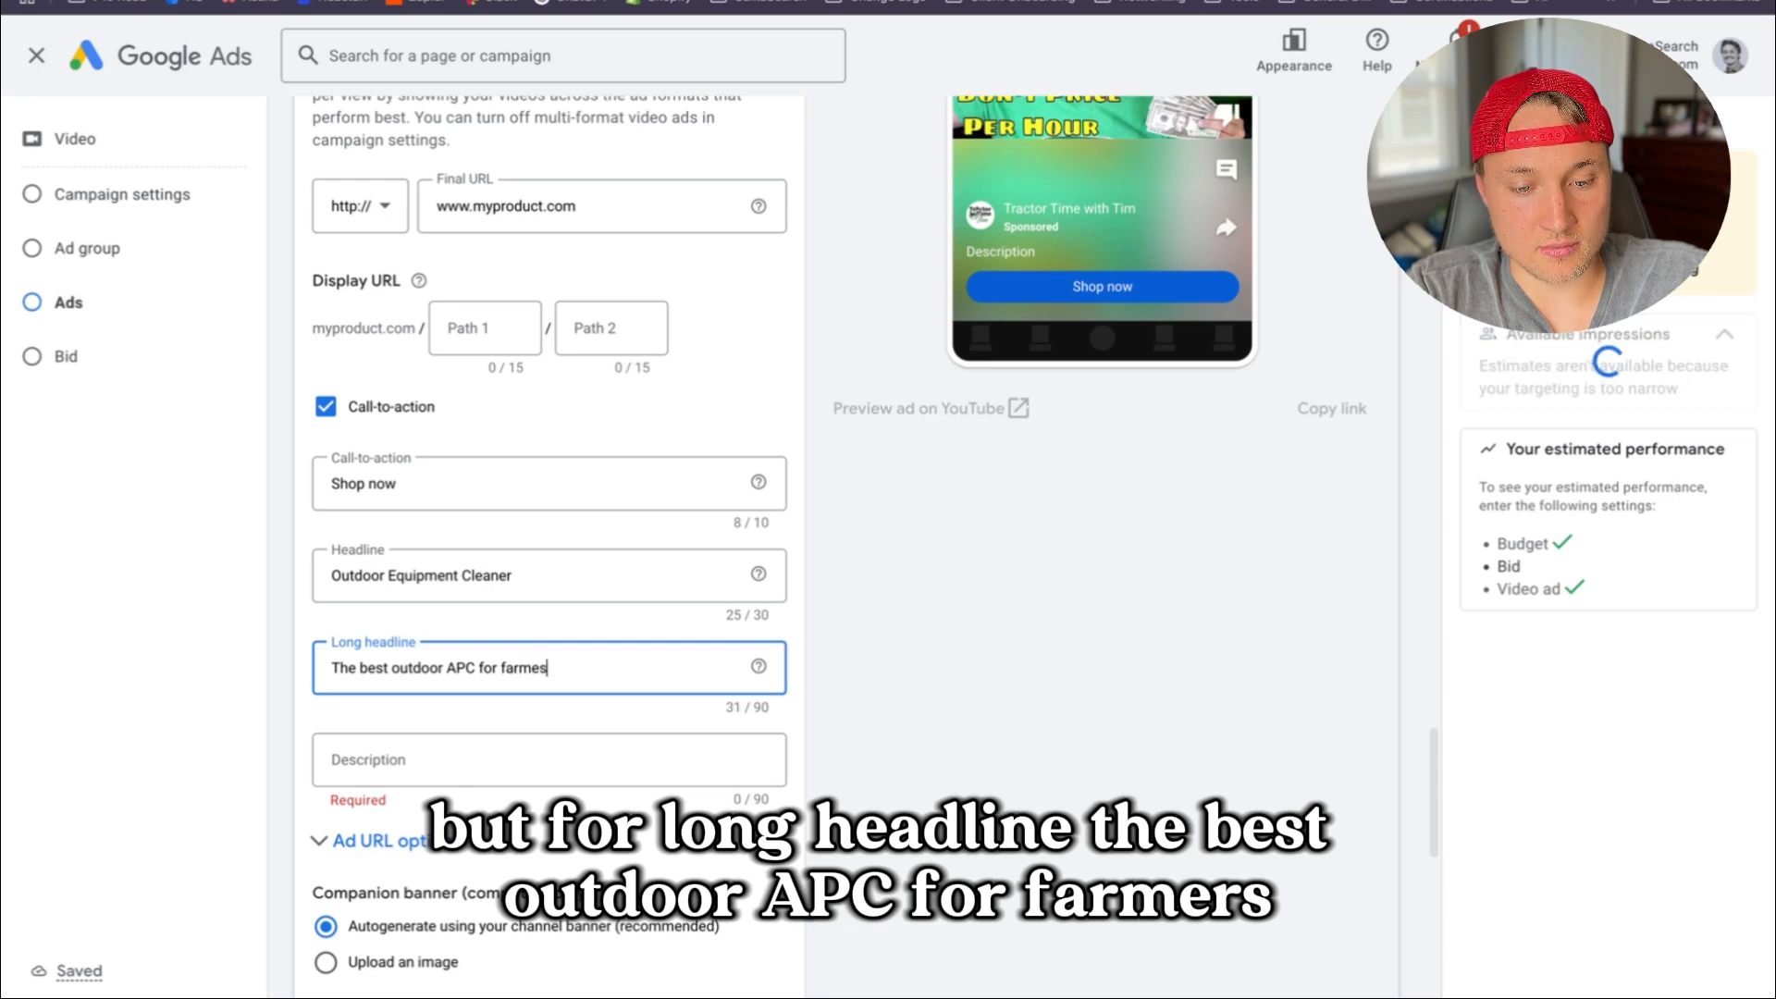
key("BackSpace")
type("rs,")
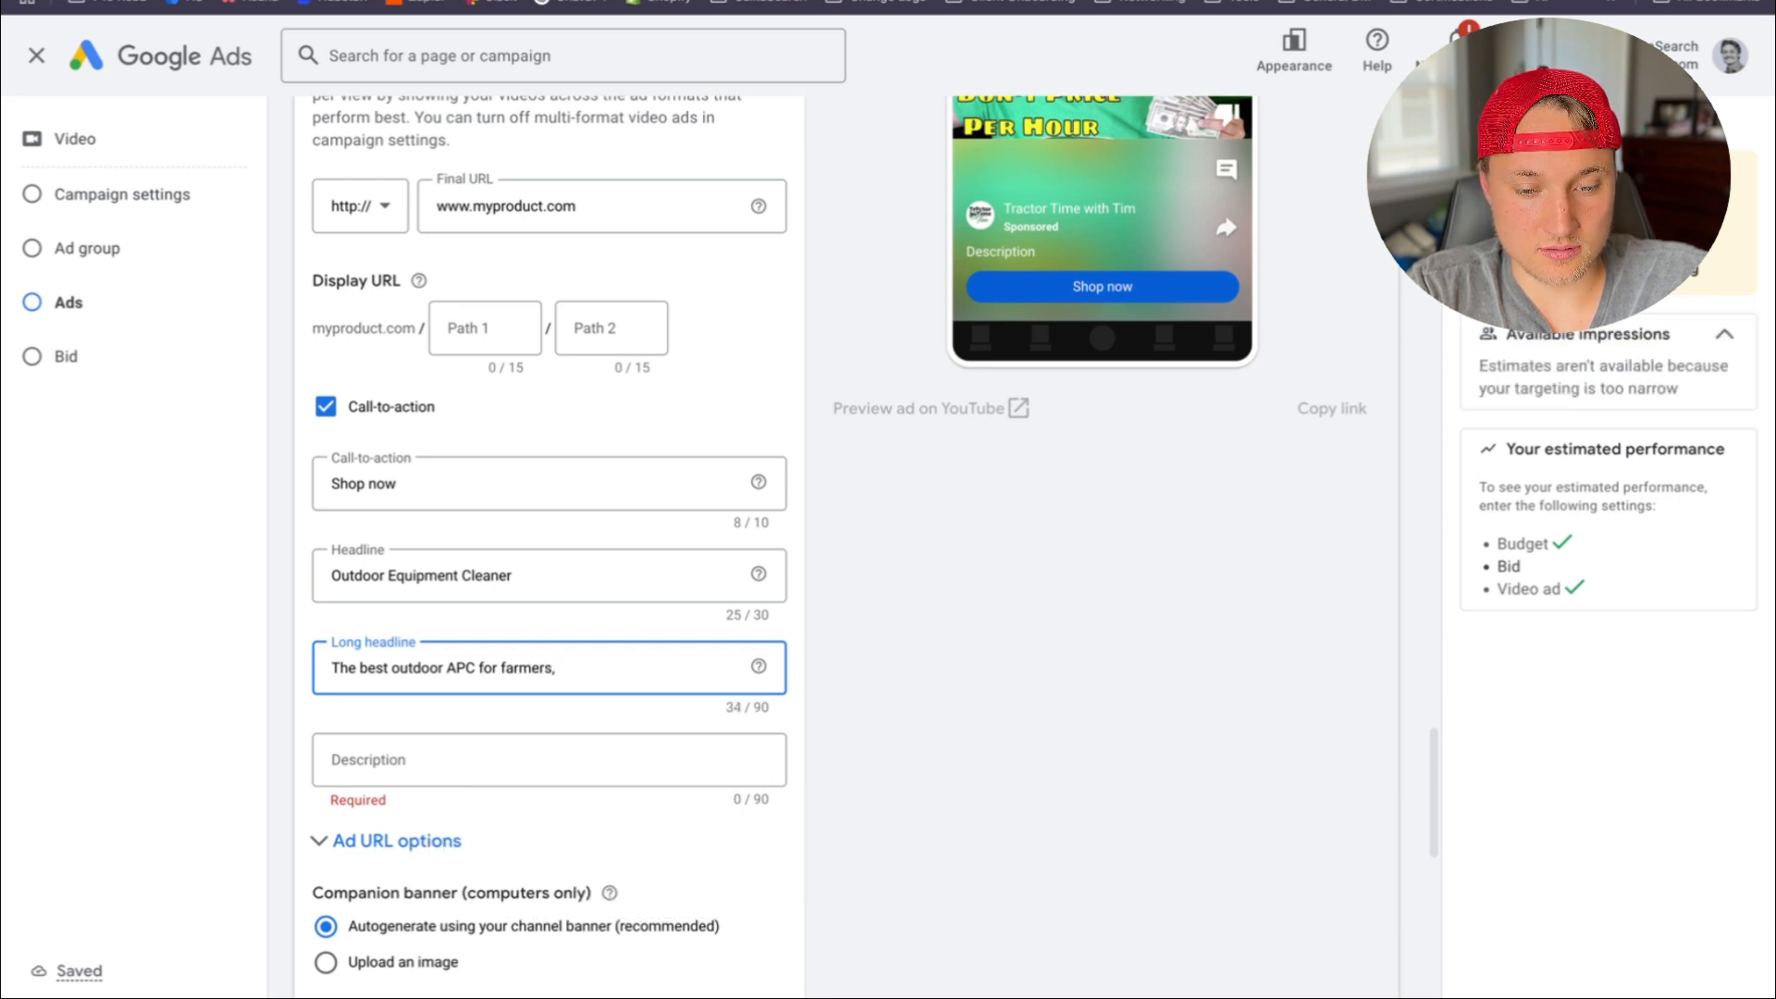
key("BackSpace")
key("BackSpace")
type("and blue collar worke")
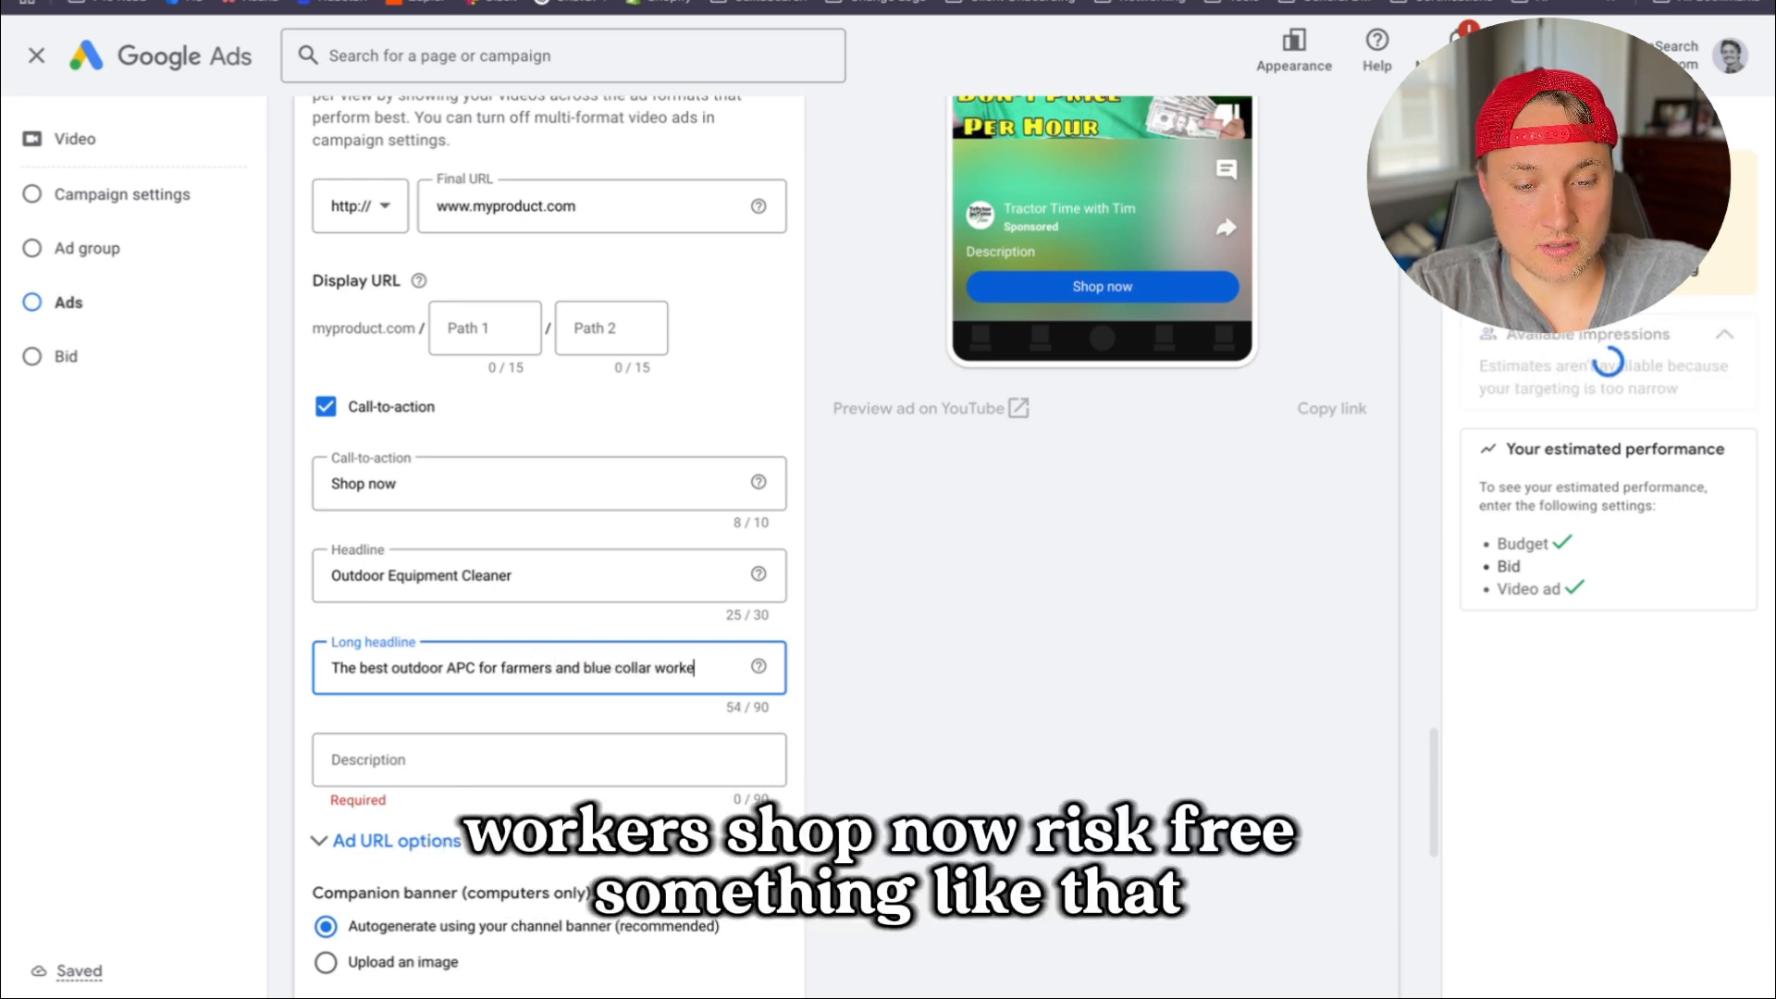
type("rs. Shop now")
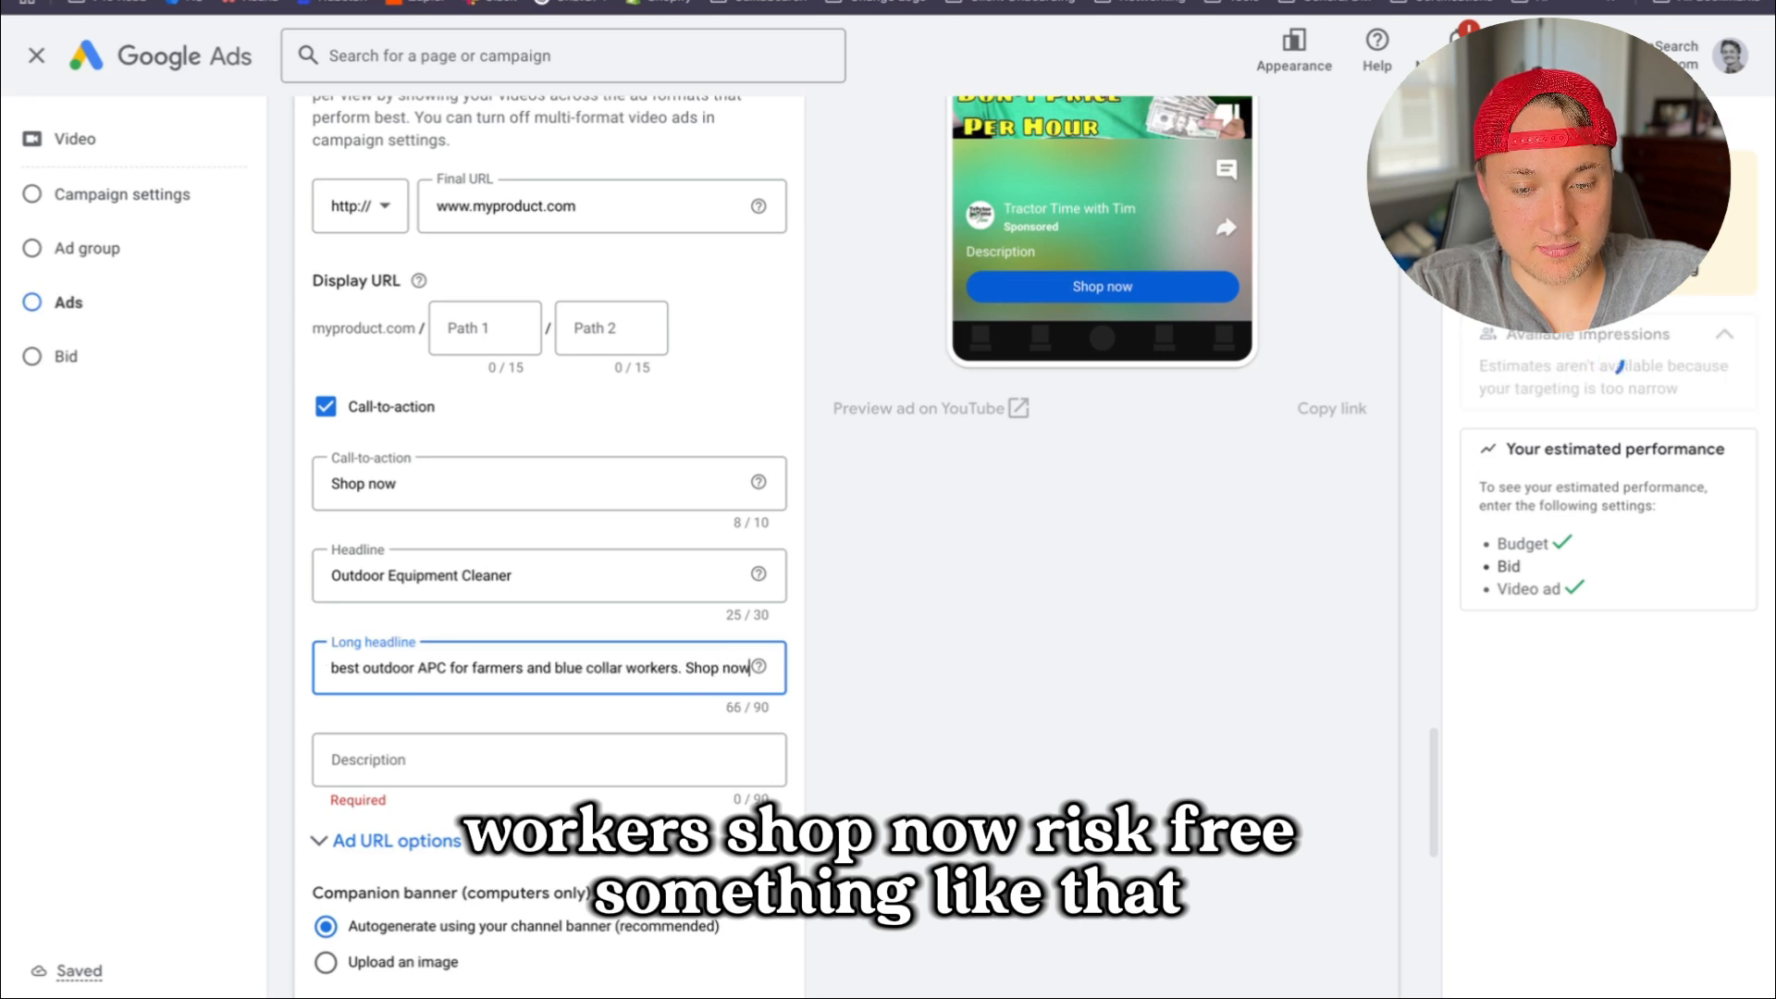
type(" risk f")
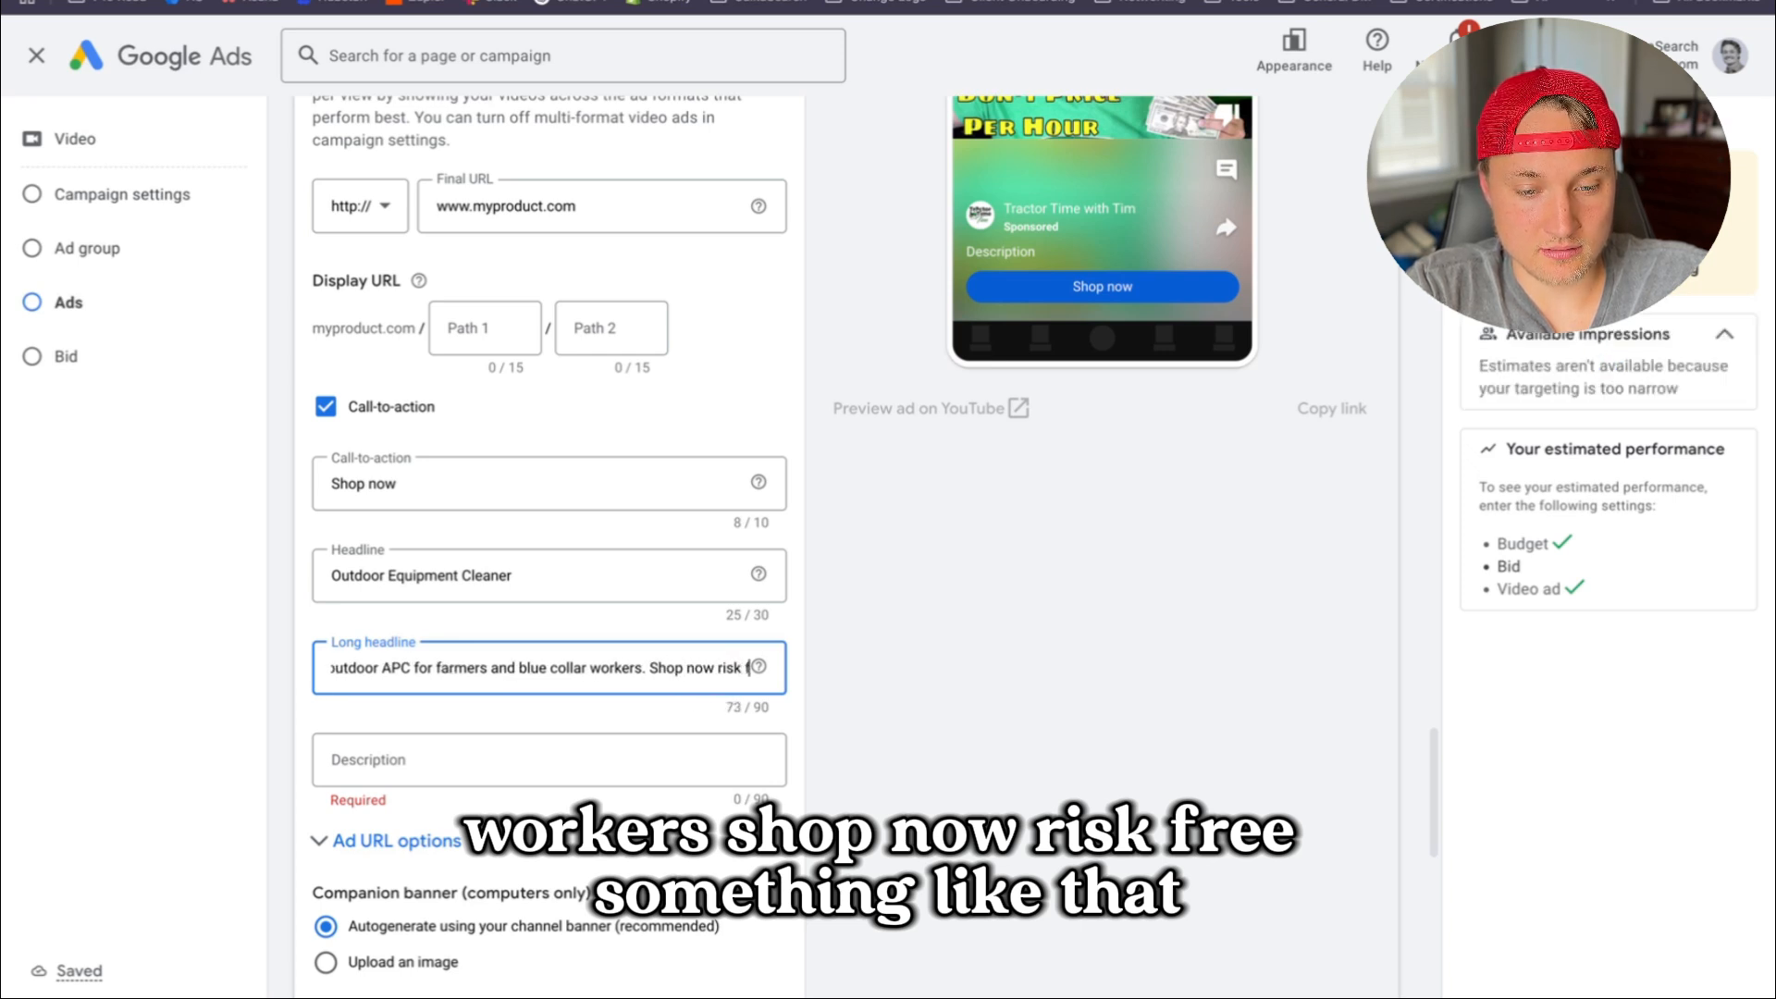
type("ree.")
Set the ad's description to "This is an example description ;)"
left_click(440, 762)
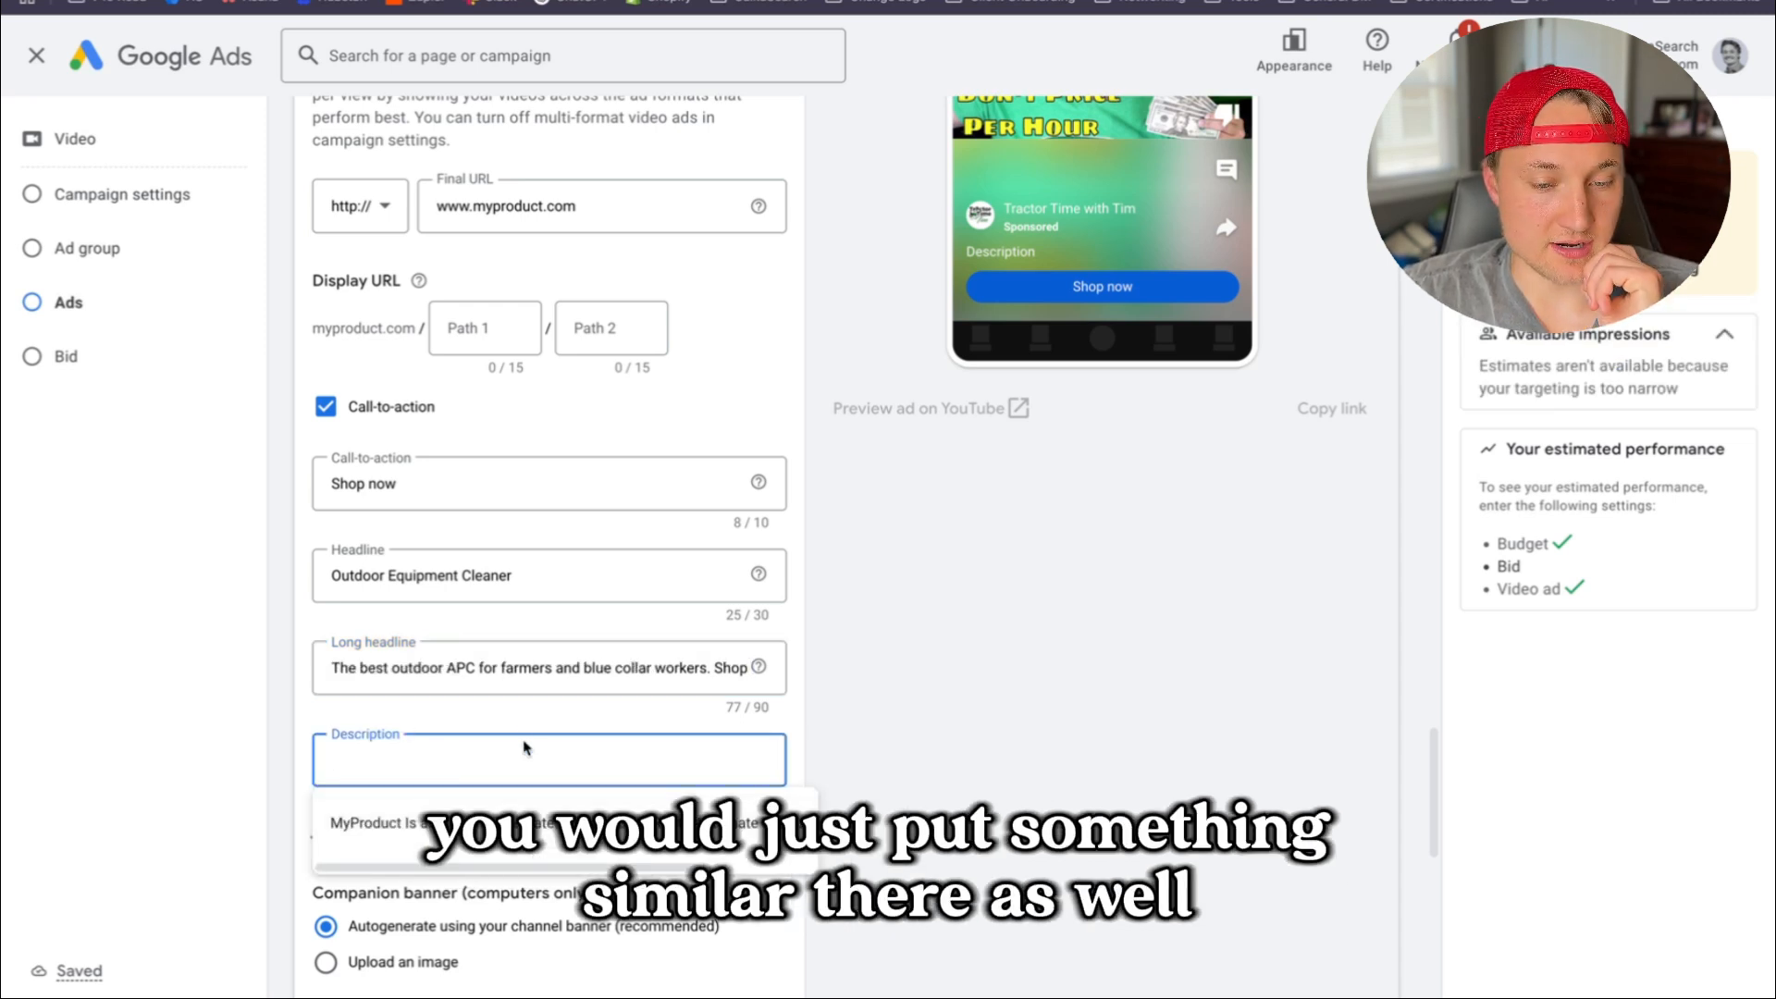
left_click(475, 703)
left_click(465, 748)
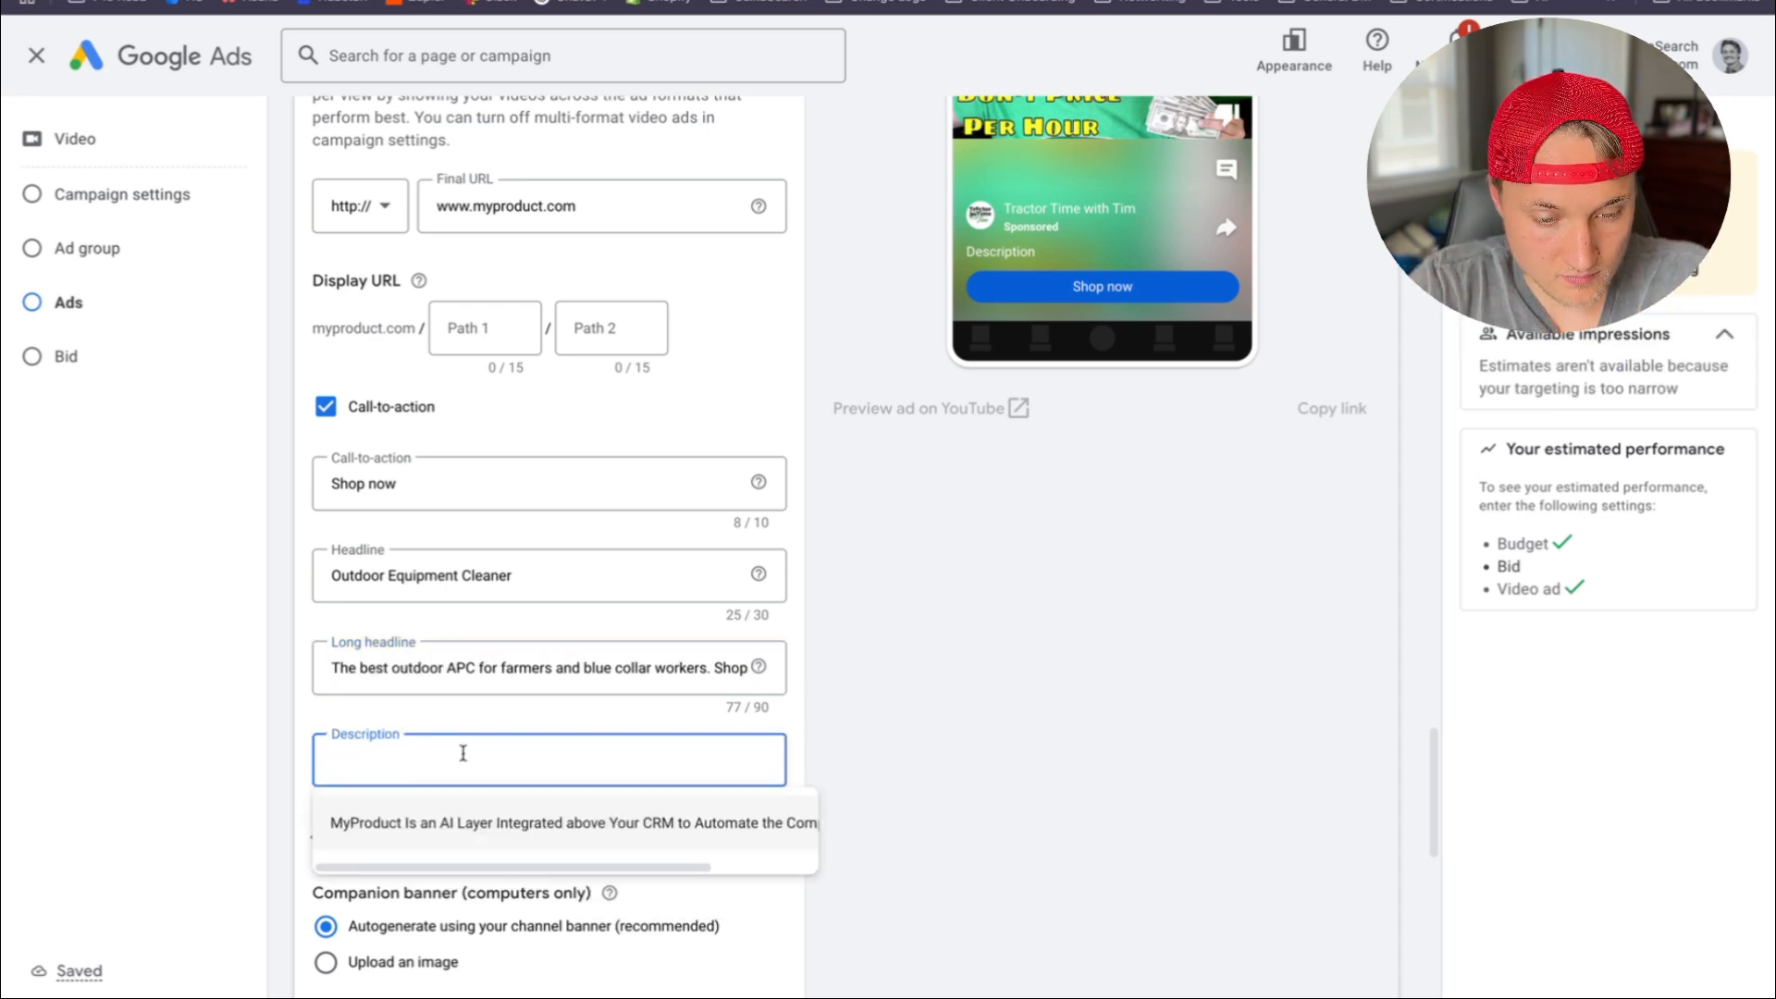
type("This is an example description")
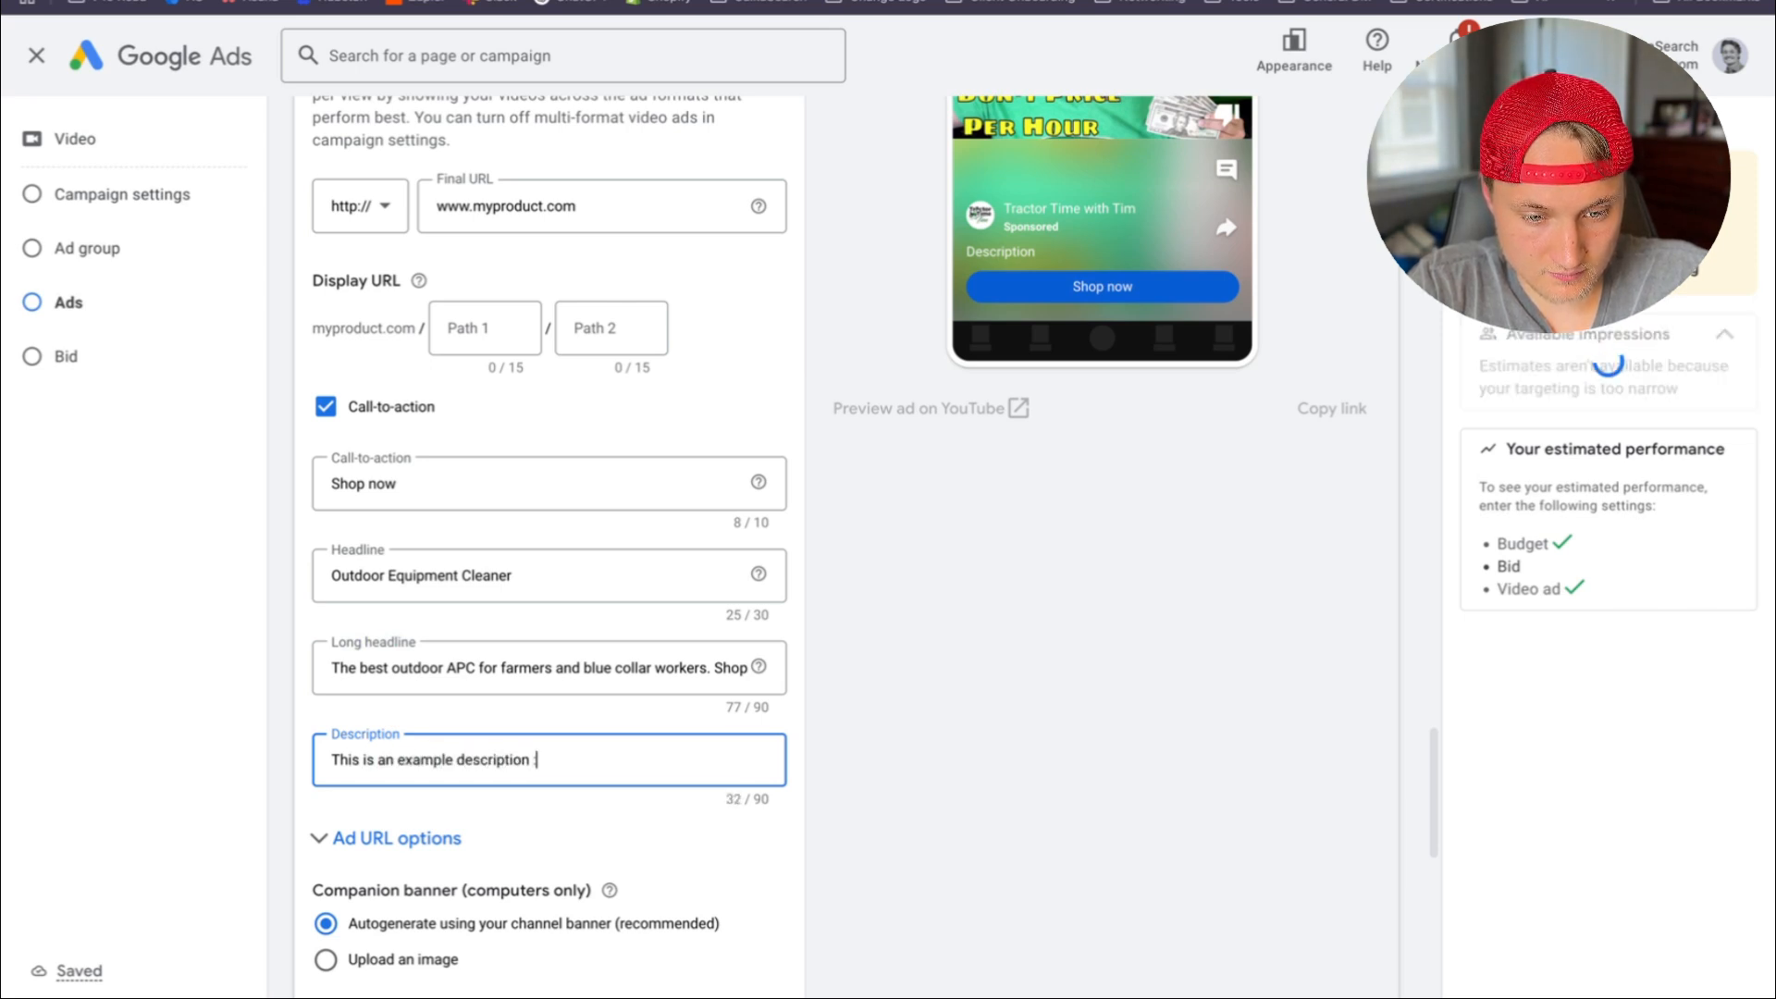
type(" ;)")
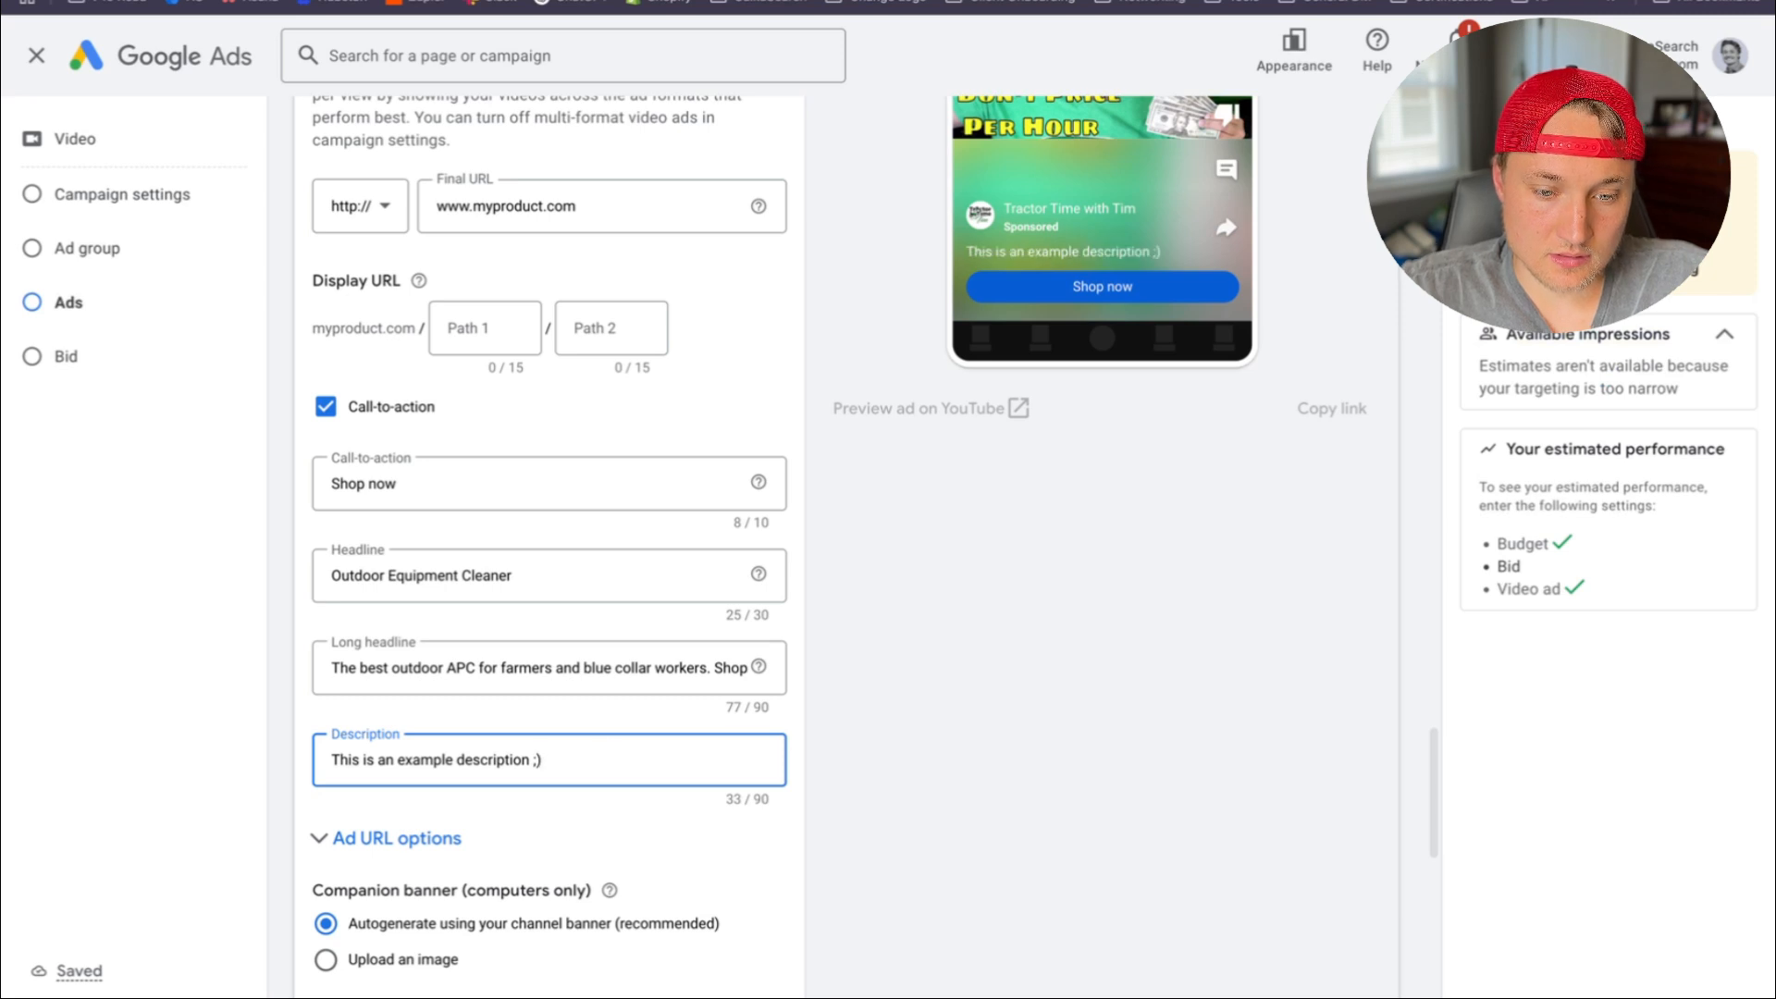
left_click(952, 740)
Rename the video ad as "Creative ID"
scroll(491, 798, "down", 1)
scroll(490, 797, "down", 5)
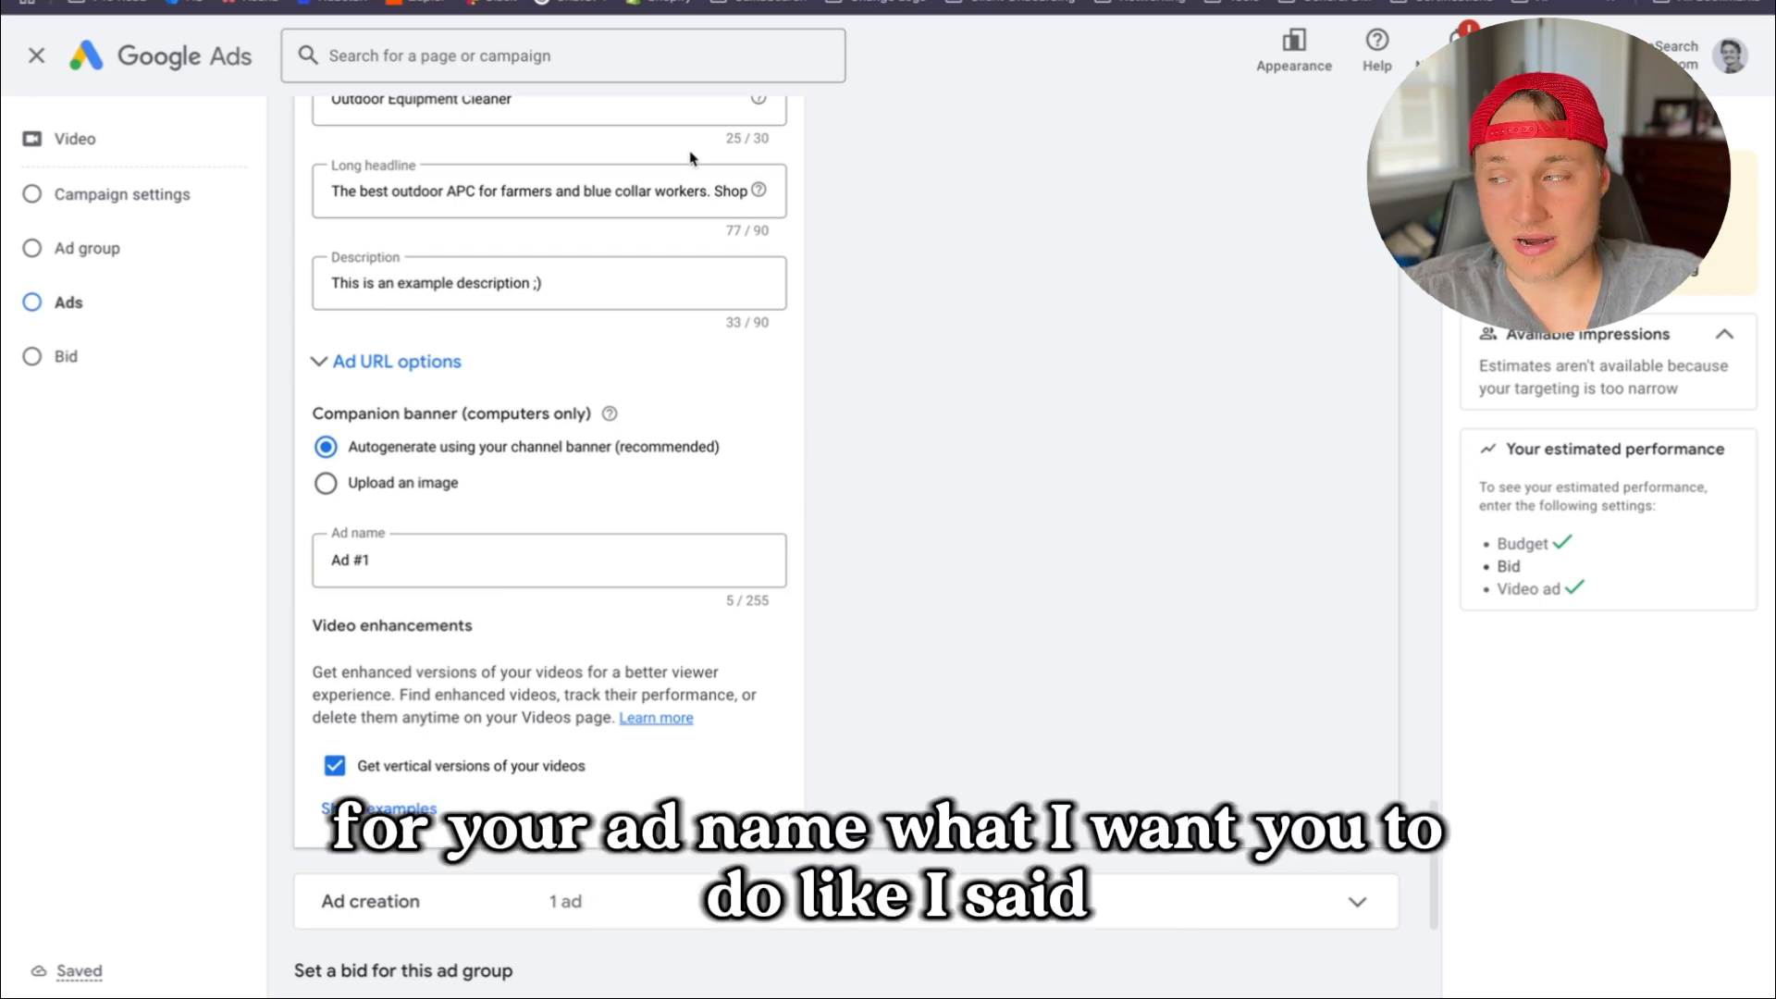
left_click(507, 554)
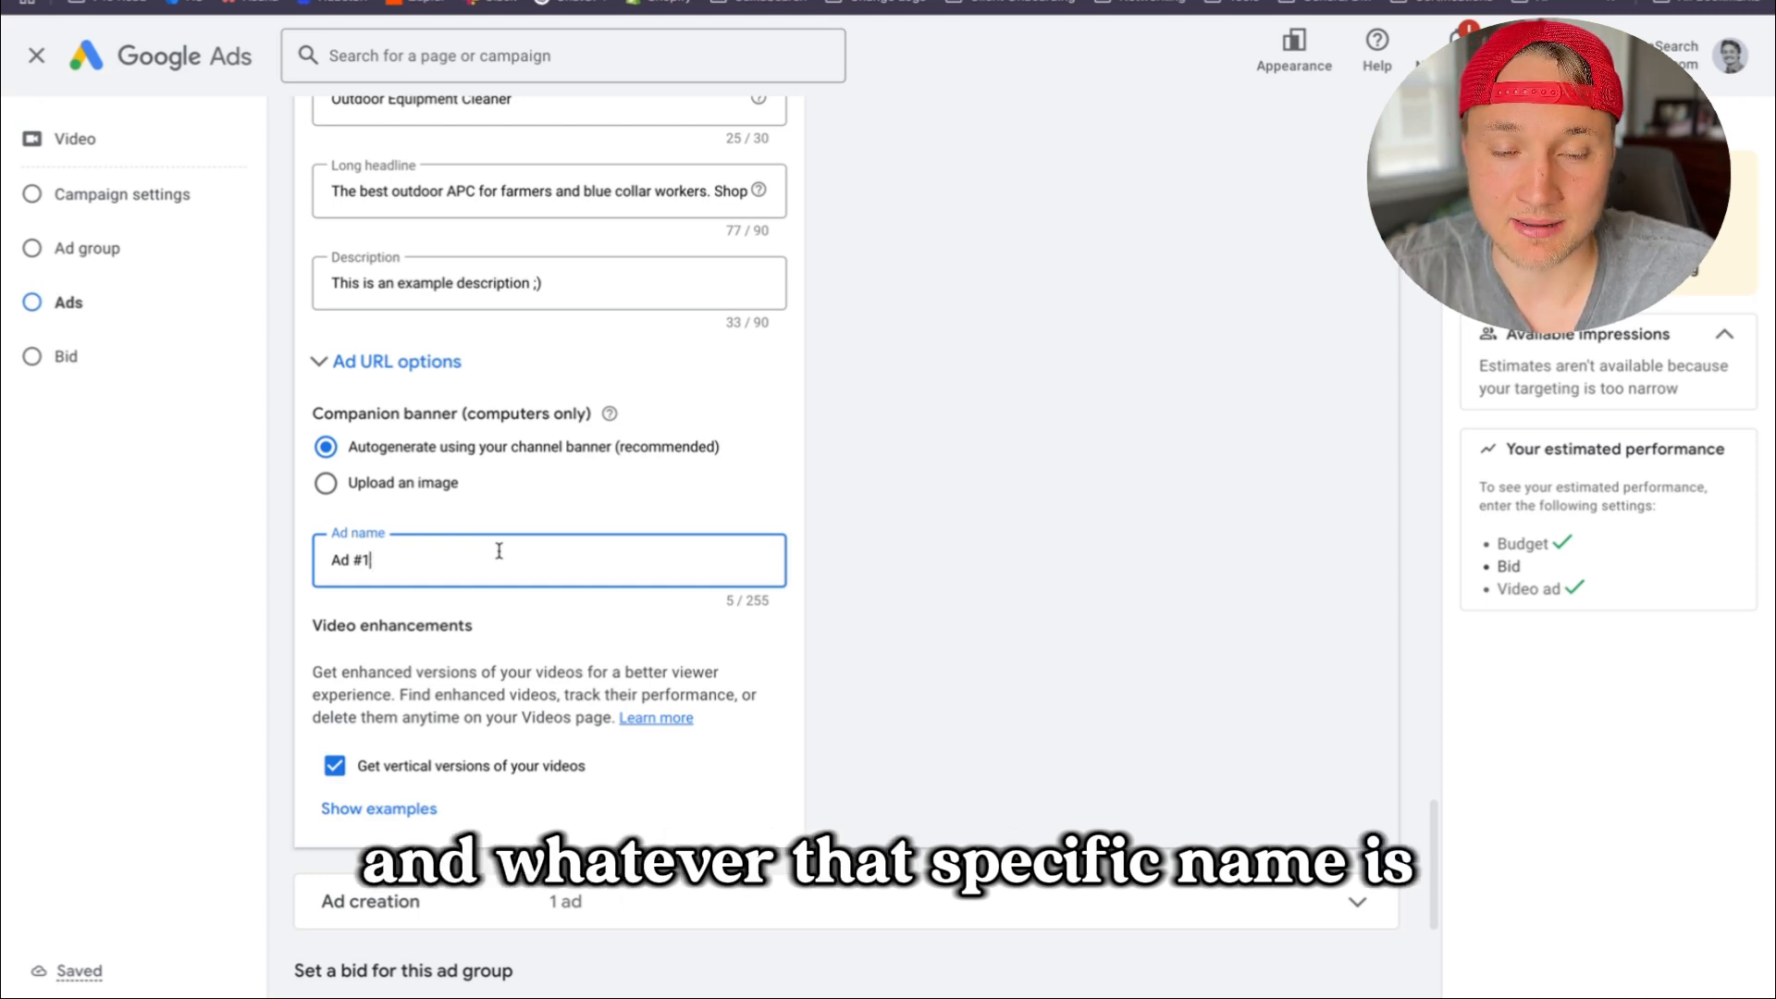
left_click_drag(434, 555, 290, 561)
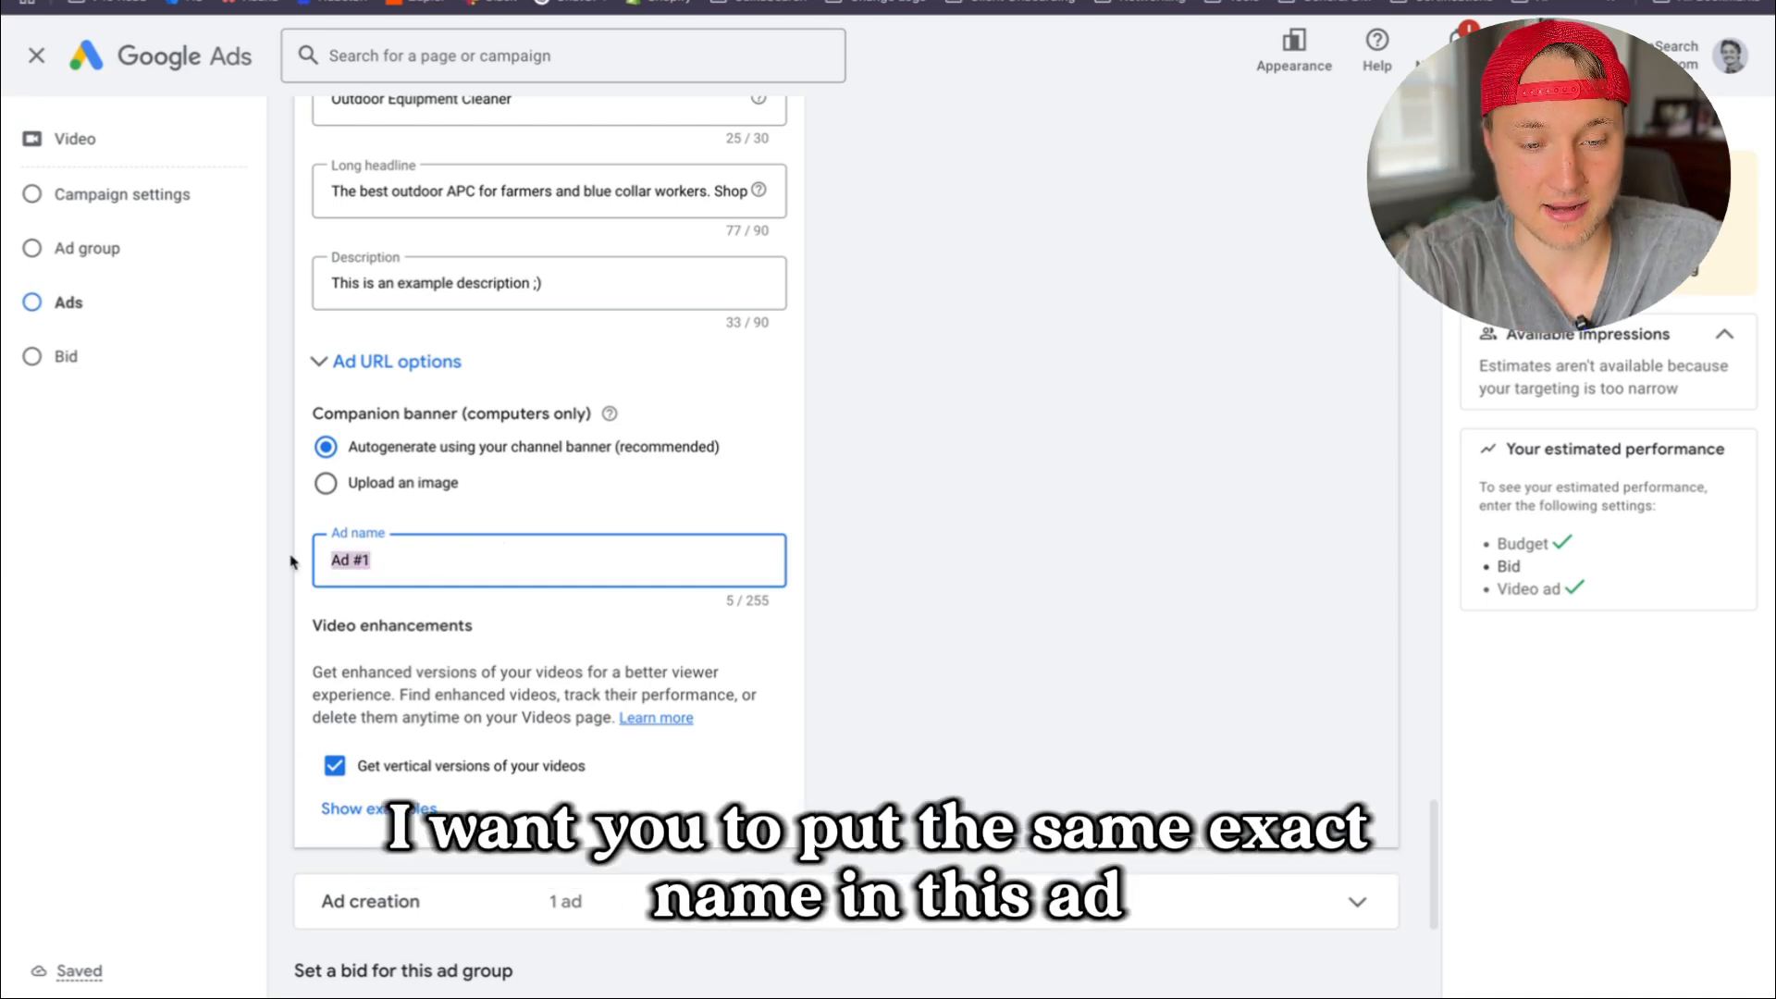
type("Creative ID")
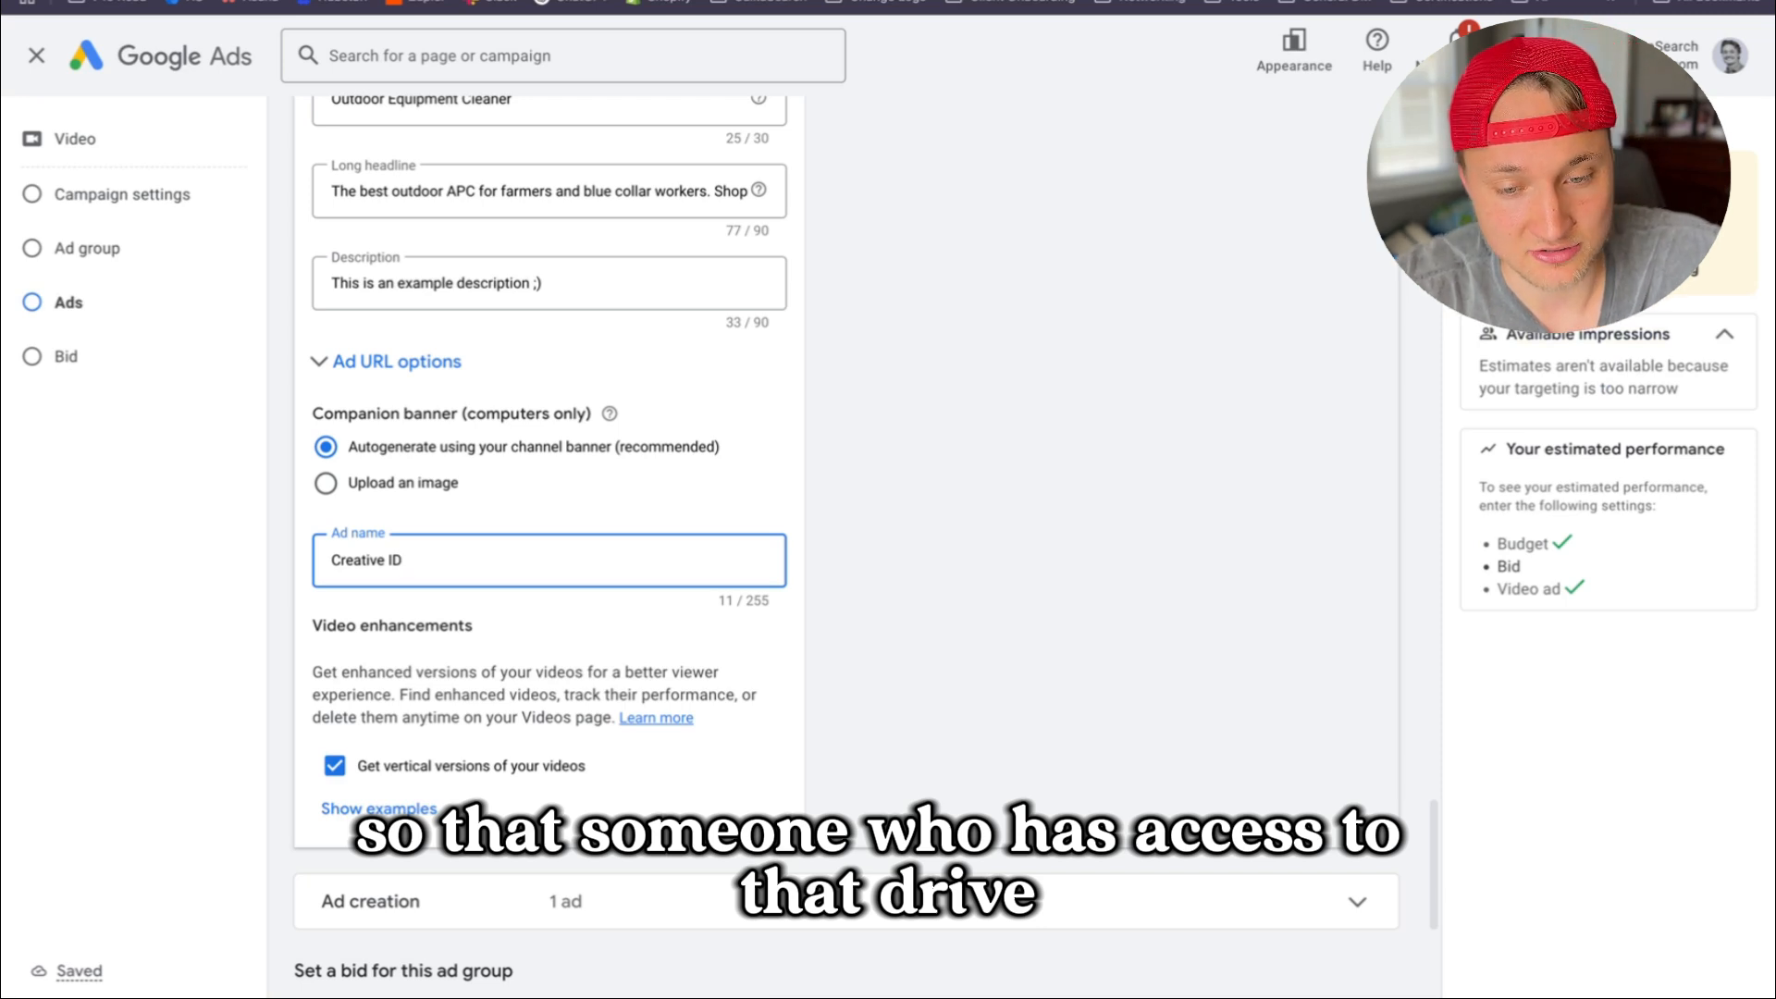
left_click(1352, 652)
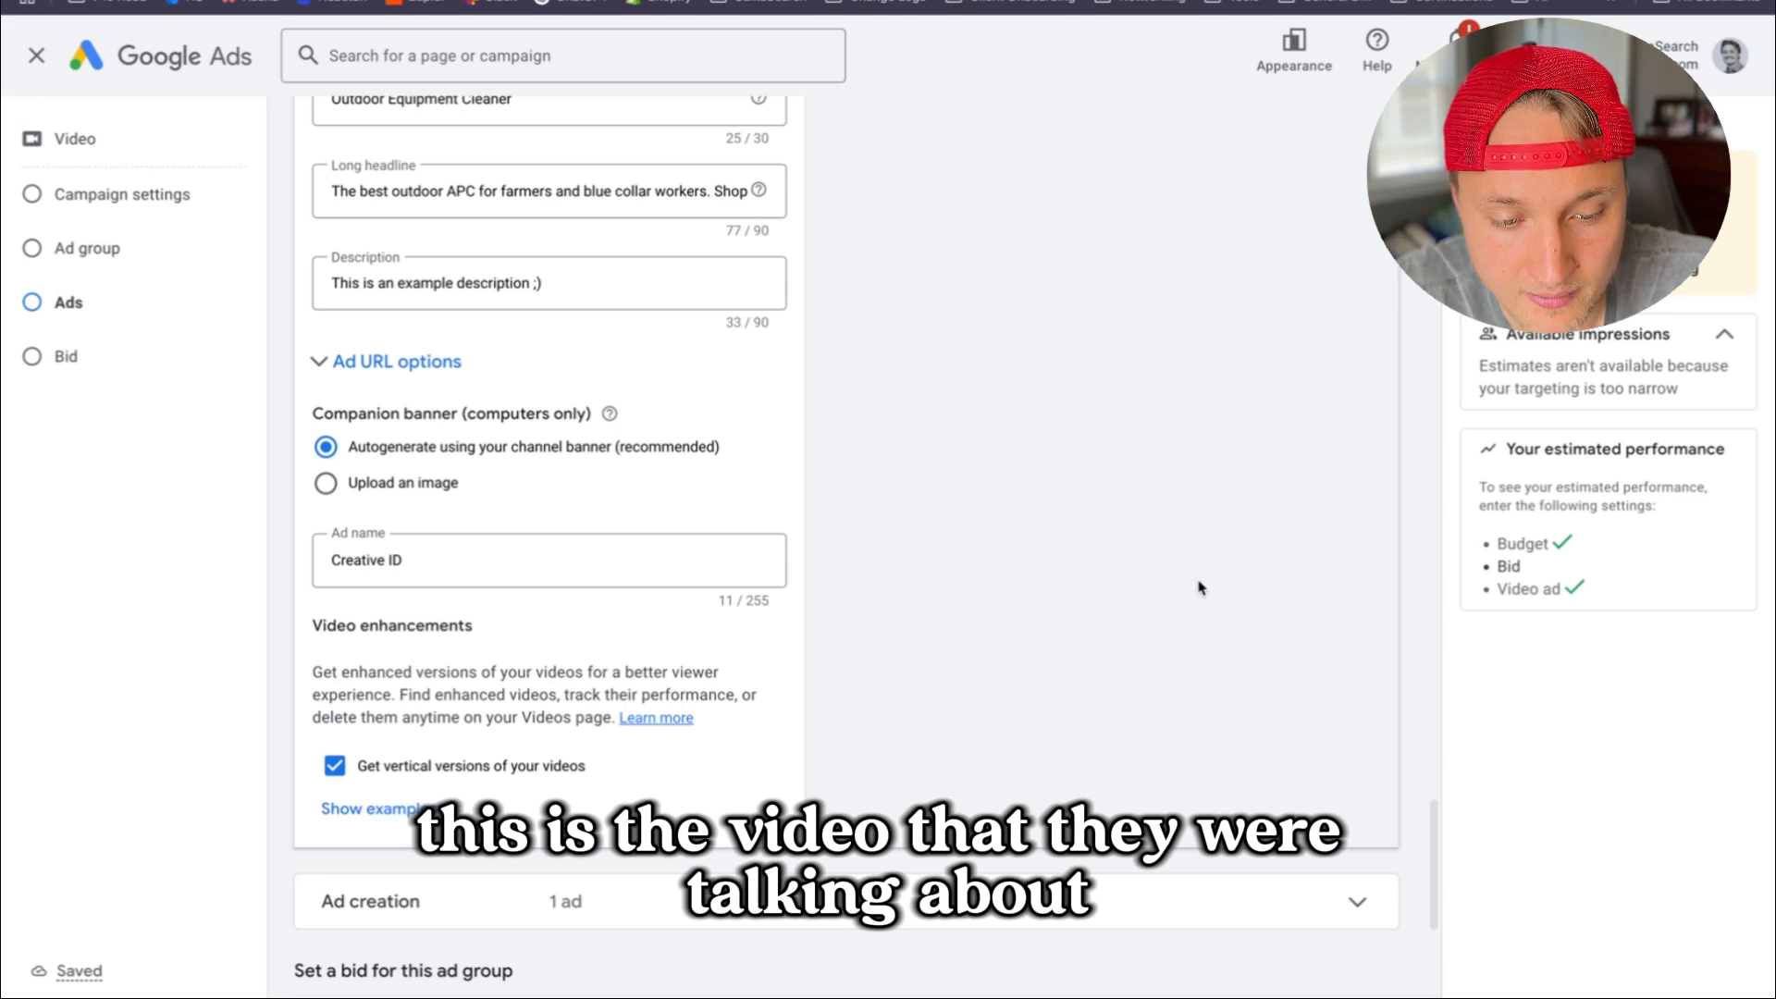
left_click_drag(675, 559, 187, 496)
left_click(1328, 533)
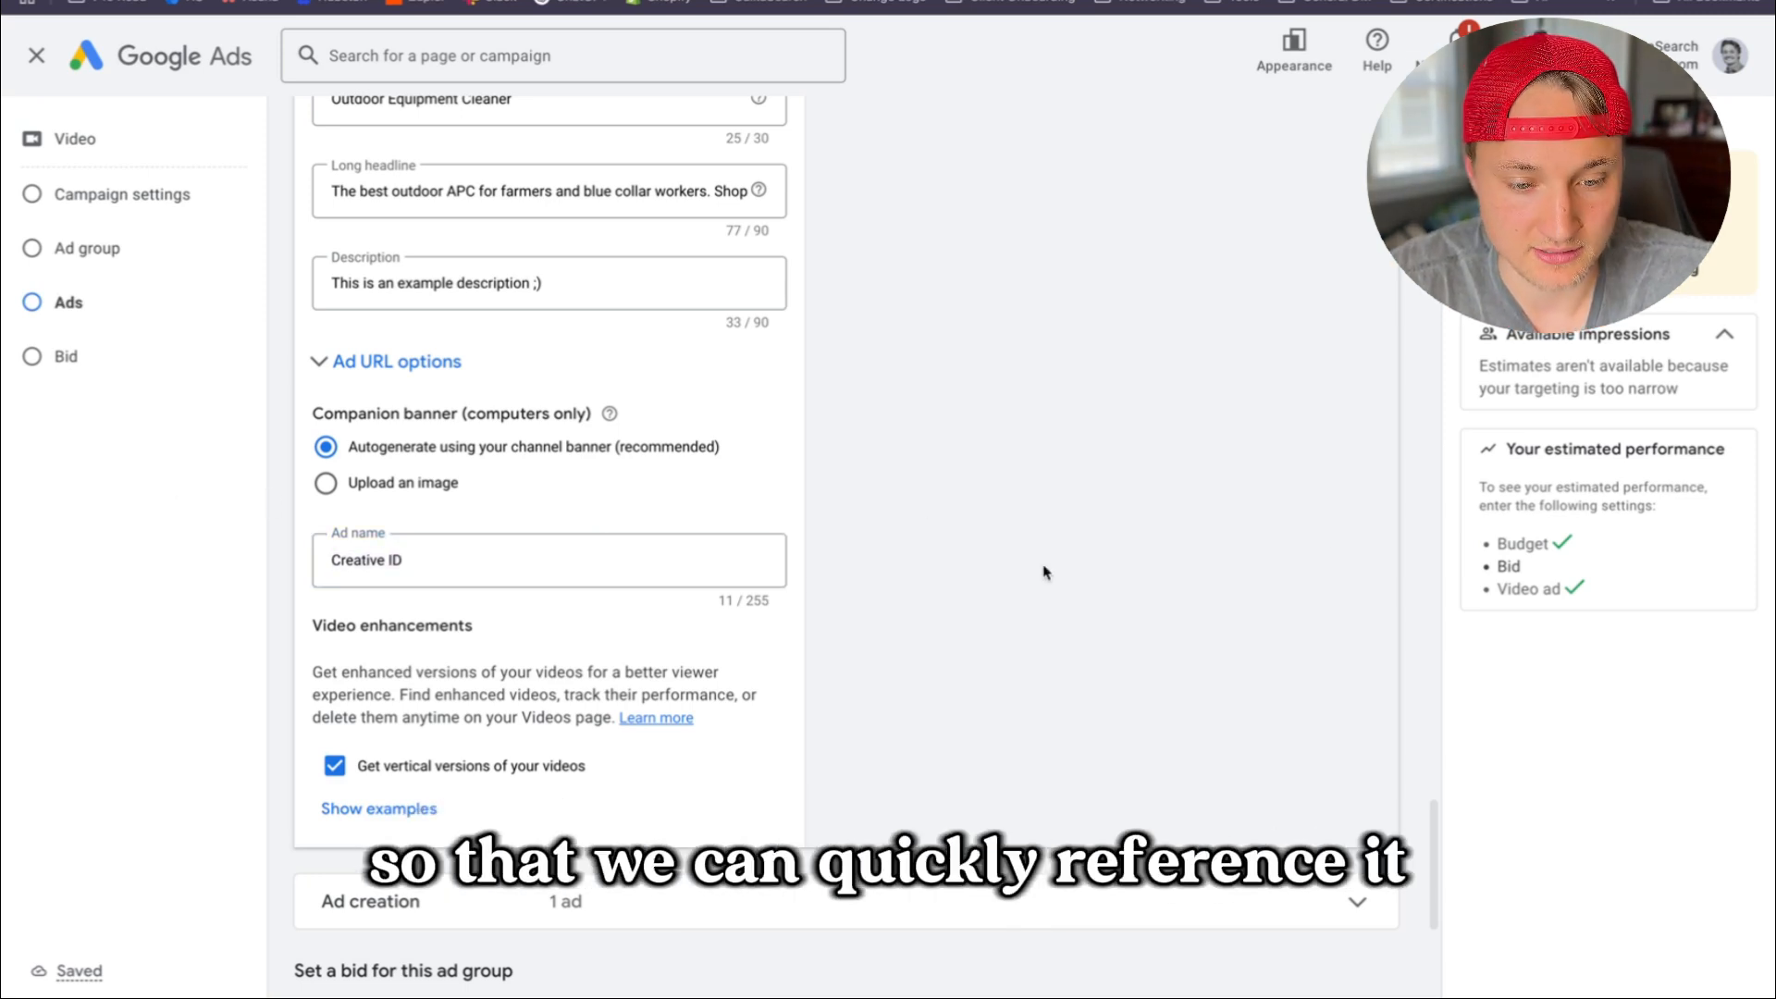
Turn off the video enhancement that generates vertical versions of the ad's videos
scroll(860, 718, "down", 3)
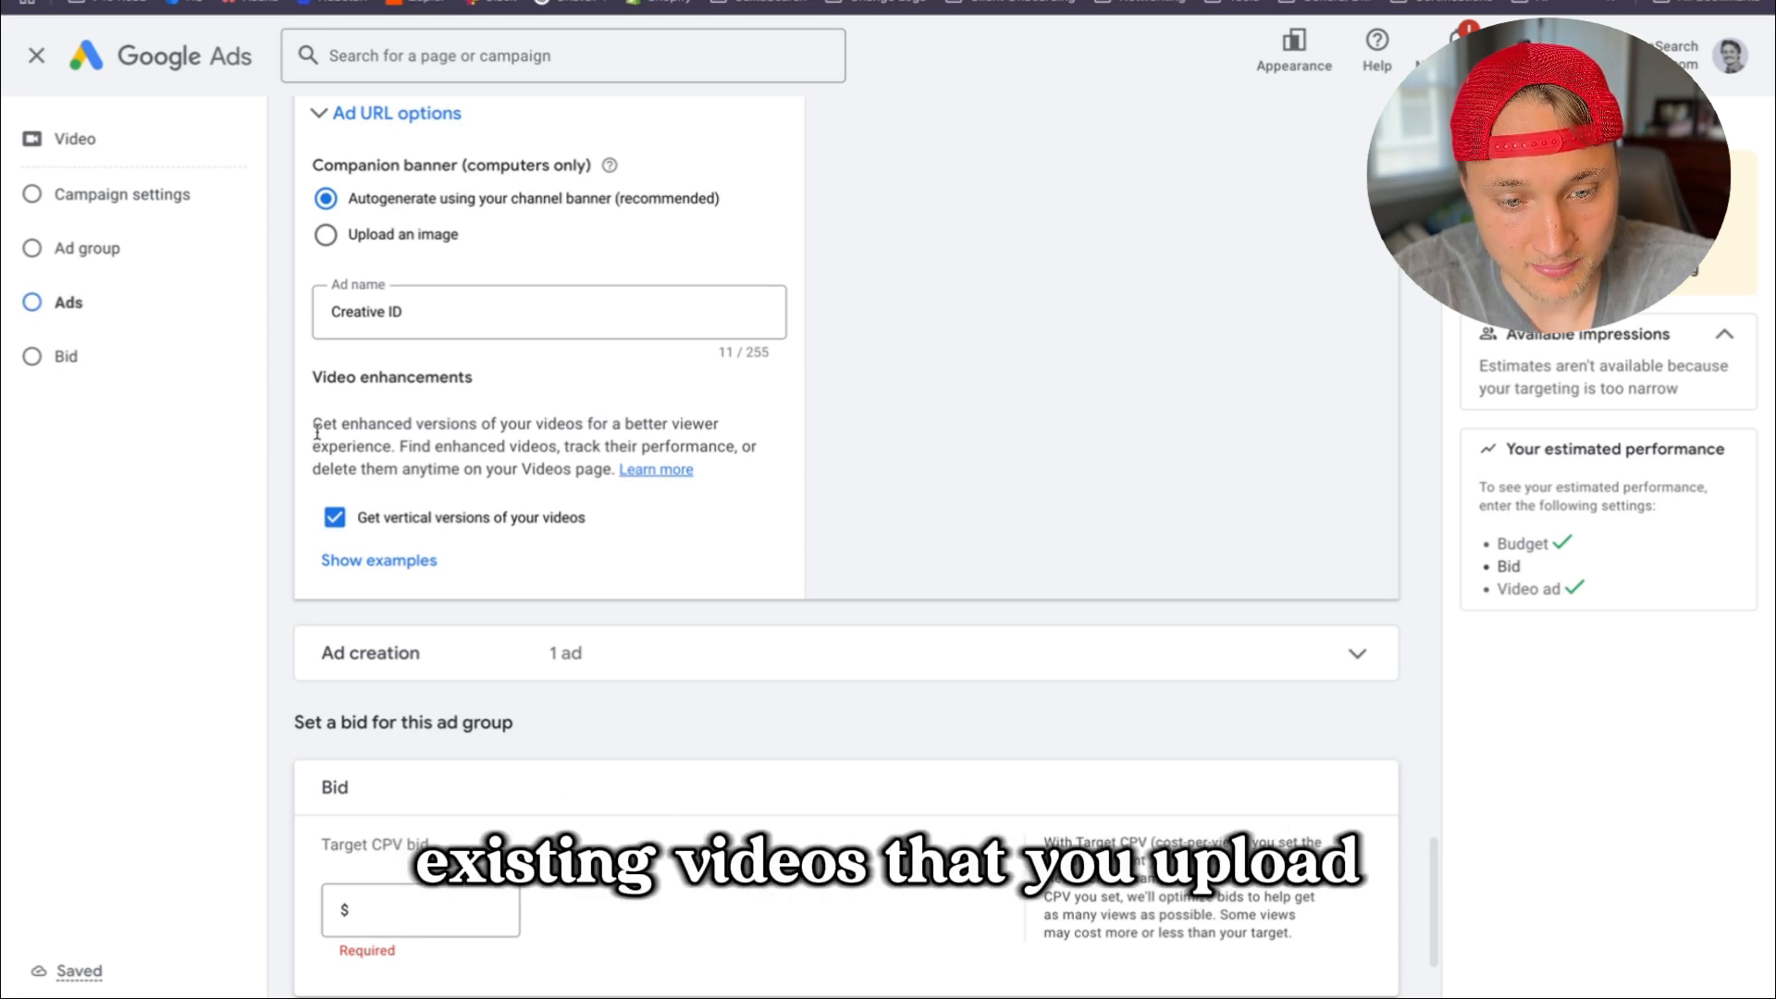
left_click_drag(311, 425, 558, 462)
left_click(995, 455)
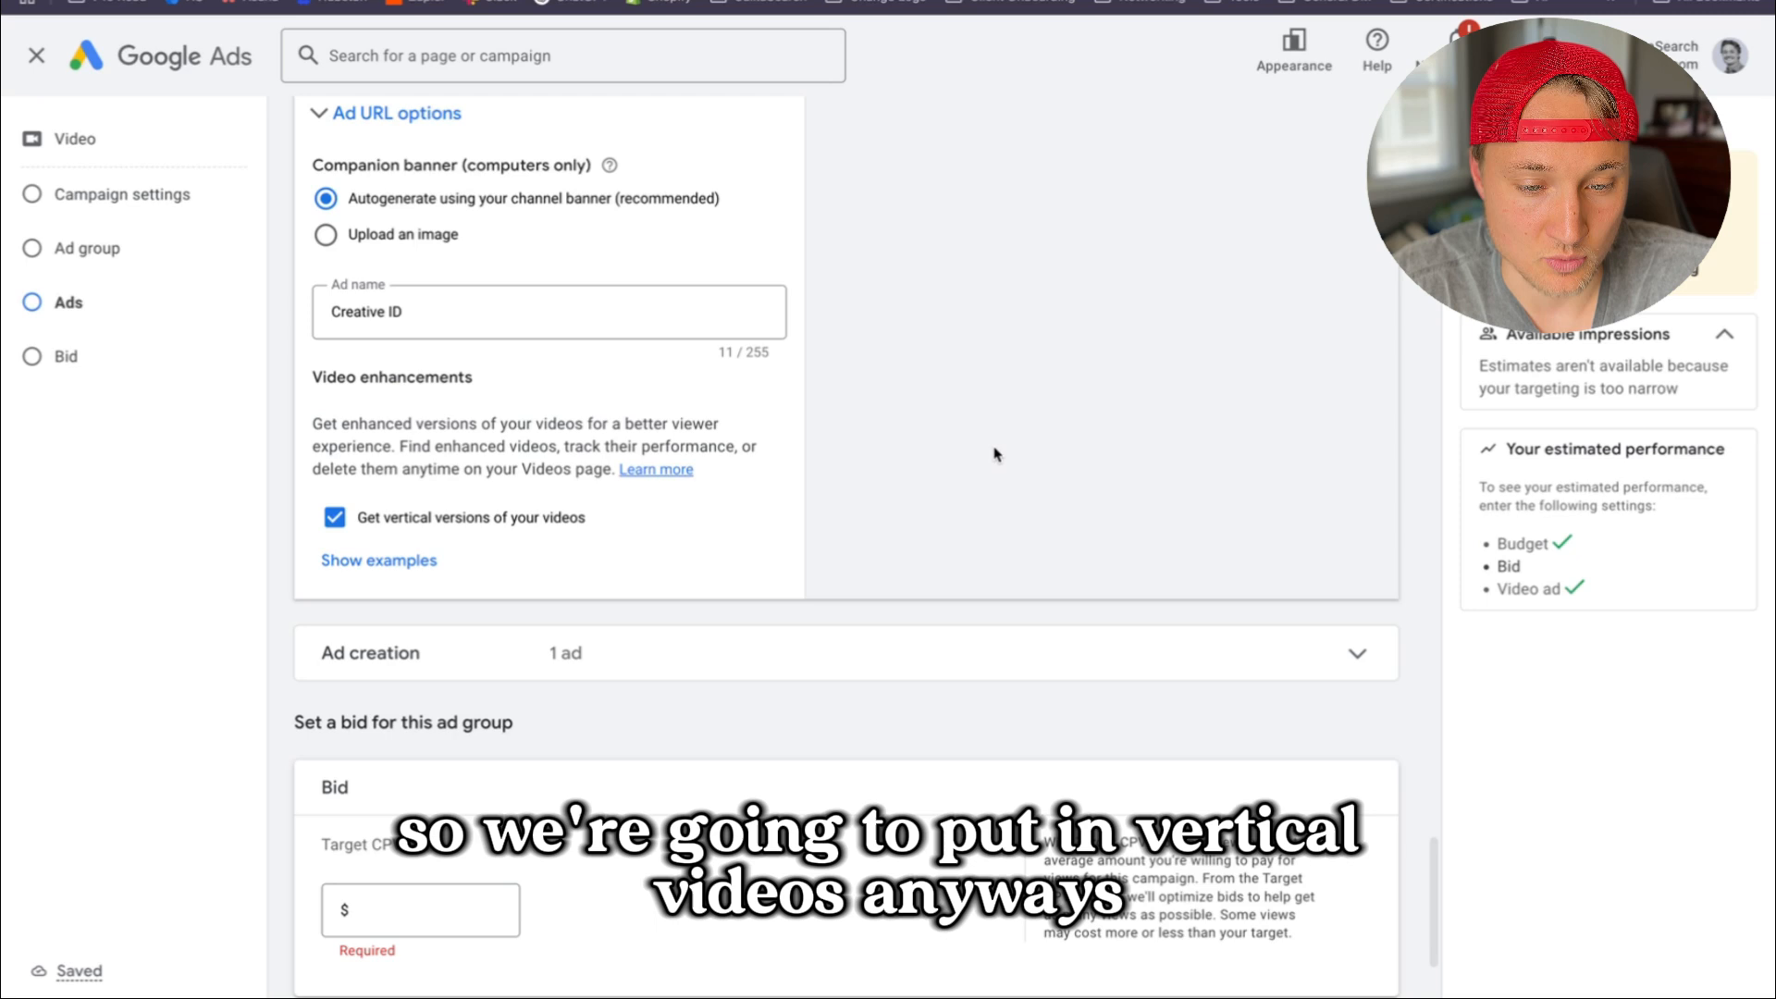
left_click(488, 514)
scroll(932, 541, "down", 3)
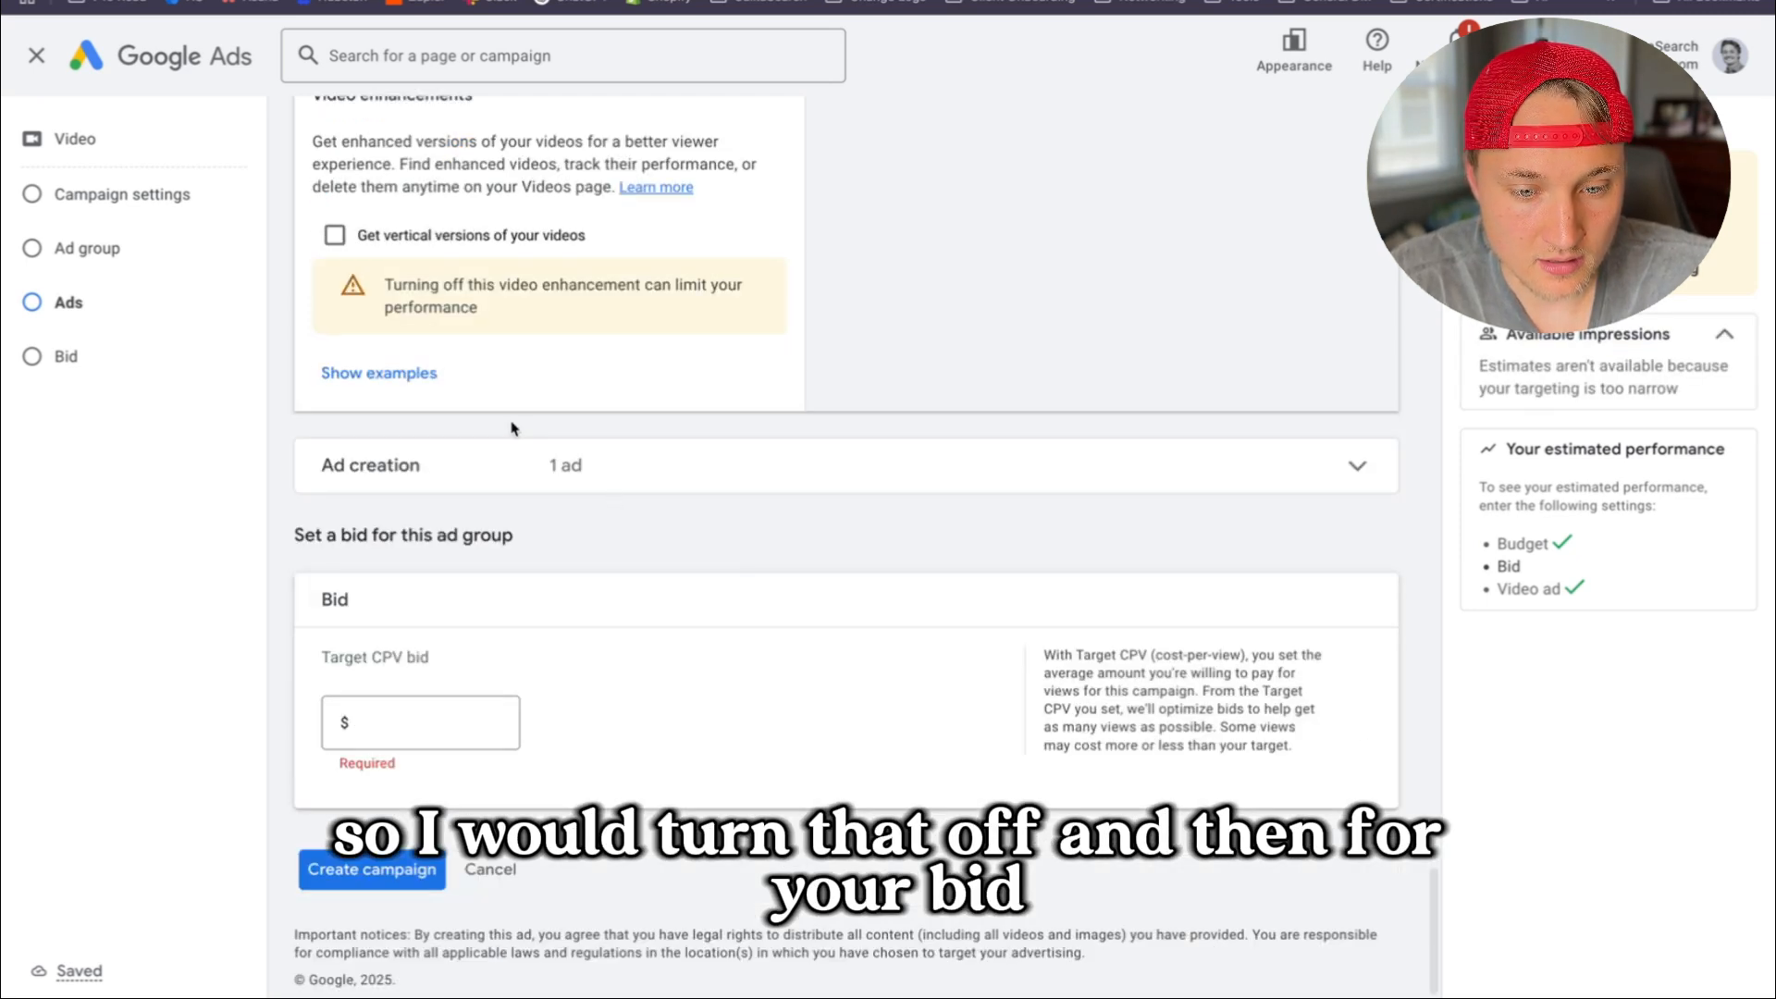
left_click(598, 464)
left_click(714, 461)
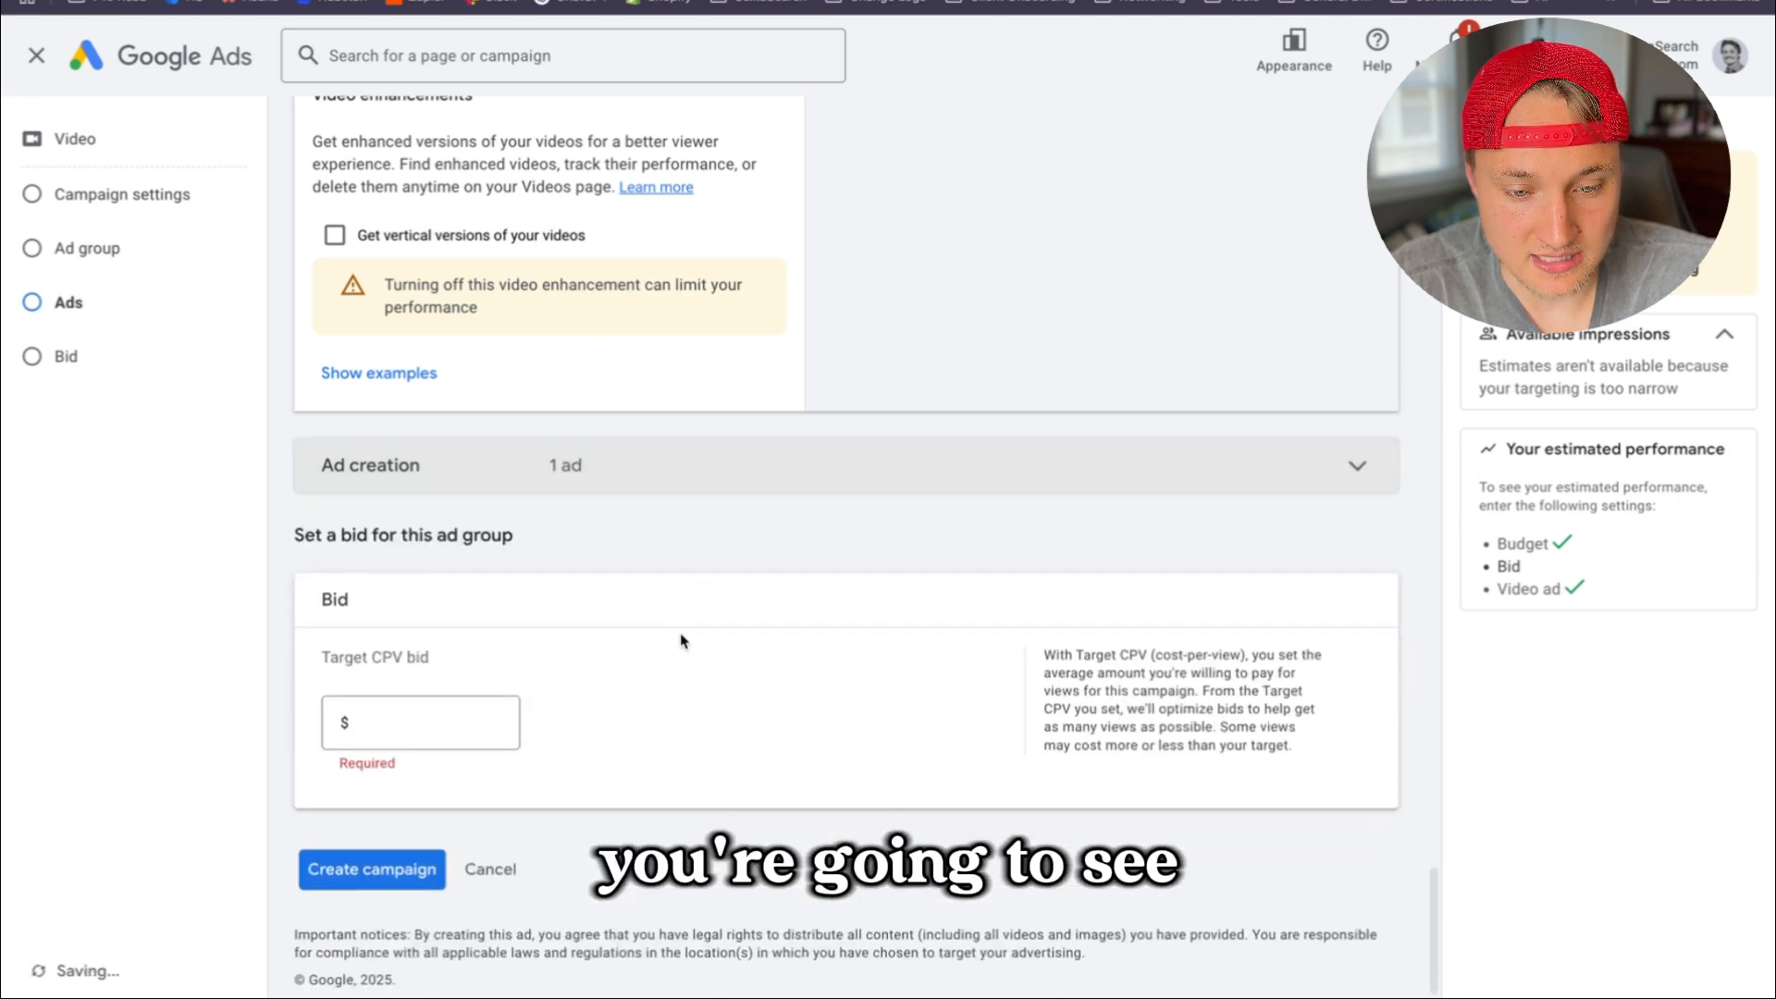
Check the campaign's bid strategy settings for a recommended target CPV
left_click(481, 718)
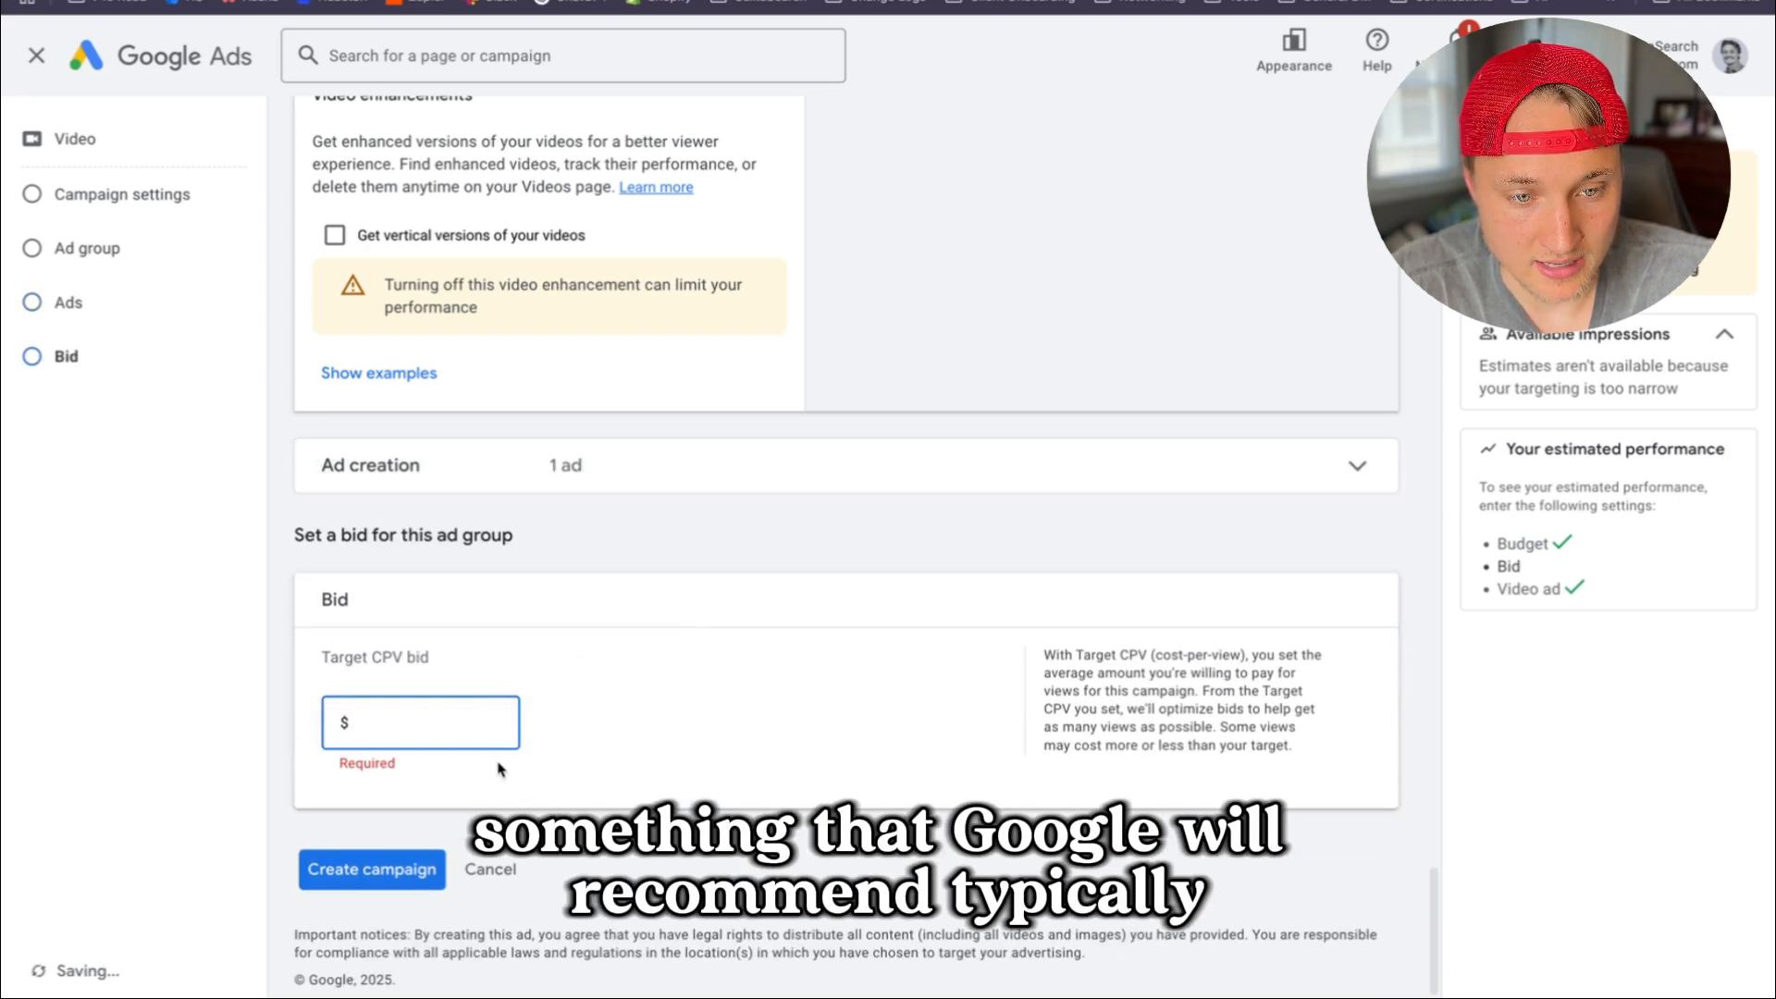
scroll(502, 768, "up", 20)
scroll(512, 767, "up", 10)
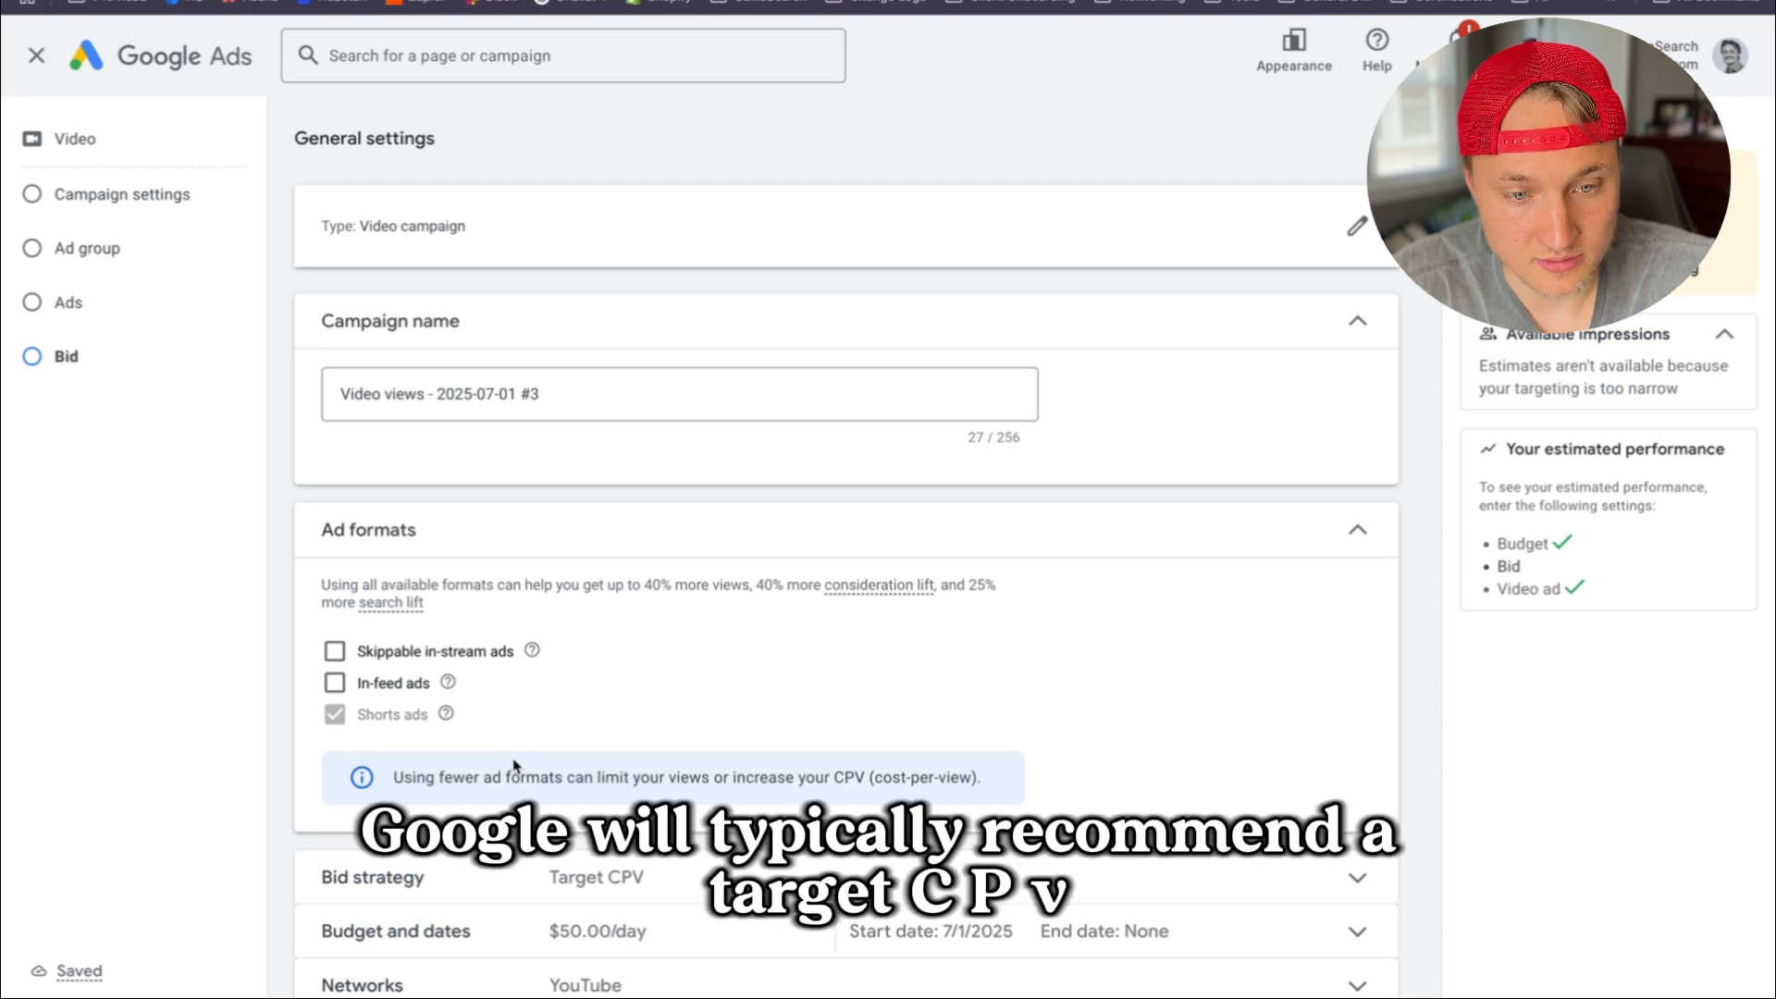
scroll(555, 646, "down", 5)
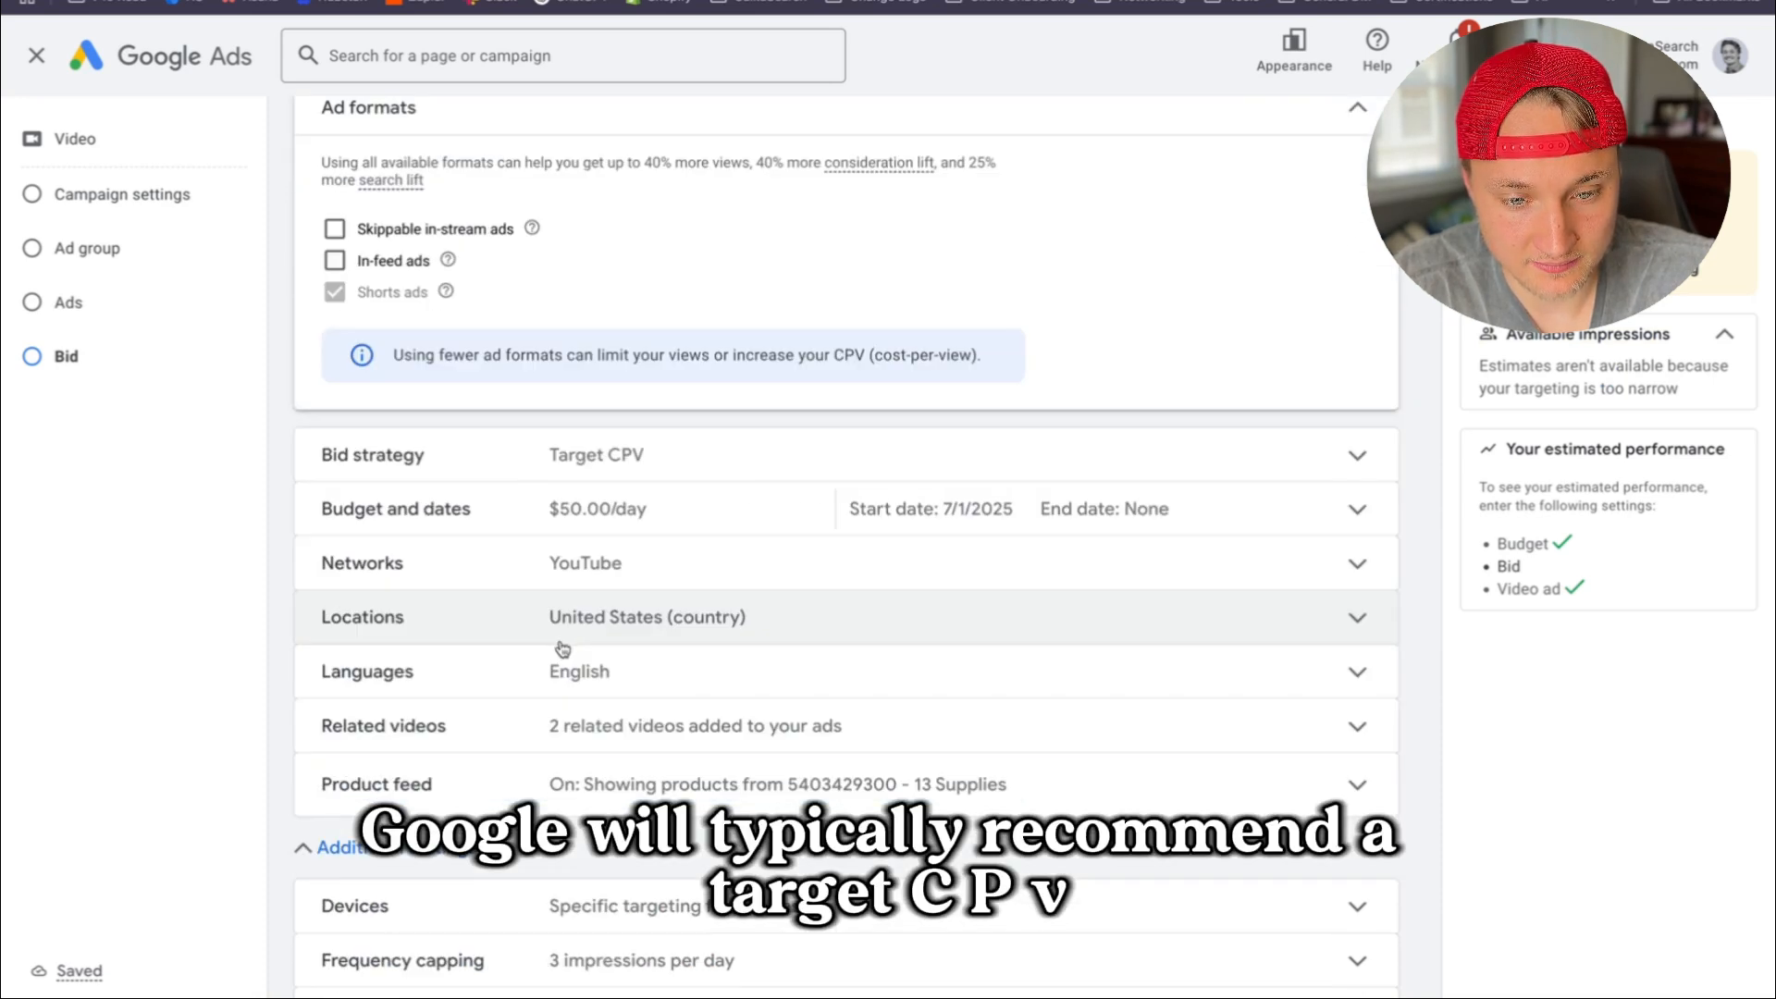
left_click(618, 467)
left_click(640, 467)
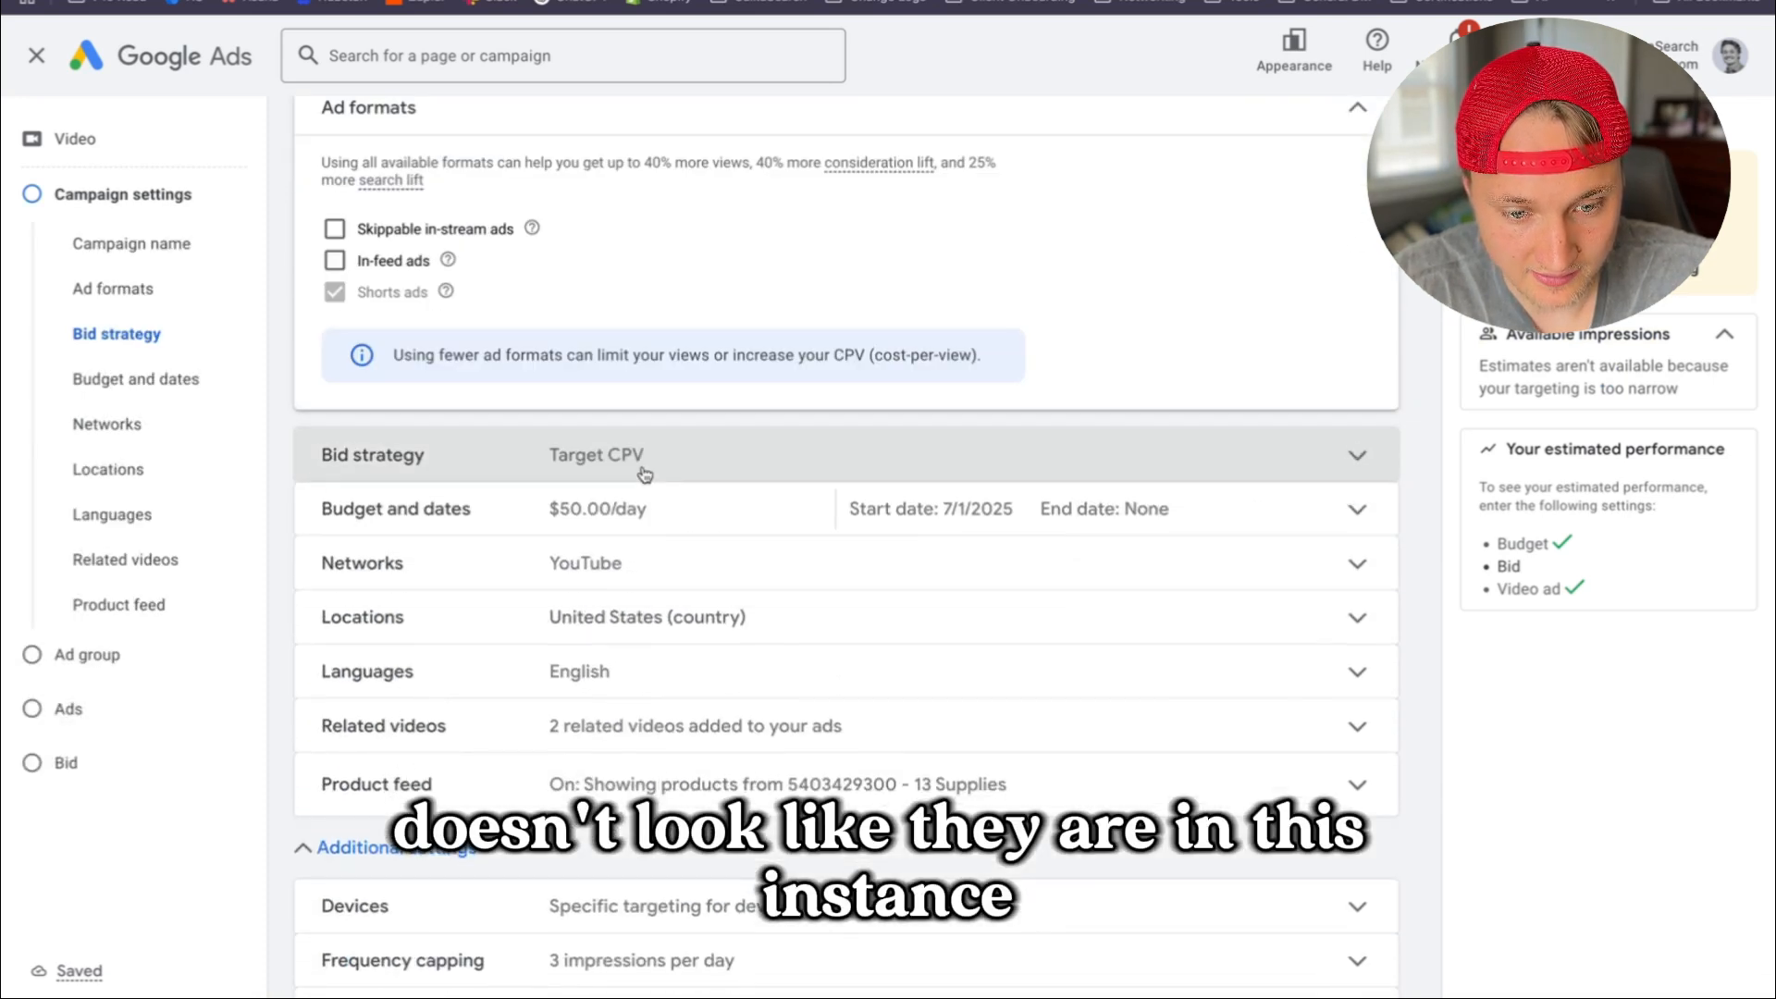
scroll(652, 518, "down", 15)
scroll(657, 538, "down", 15)
Set the ad group's target CPV bid to $1.00
left_click(438, 725)
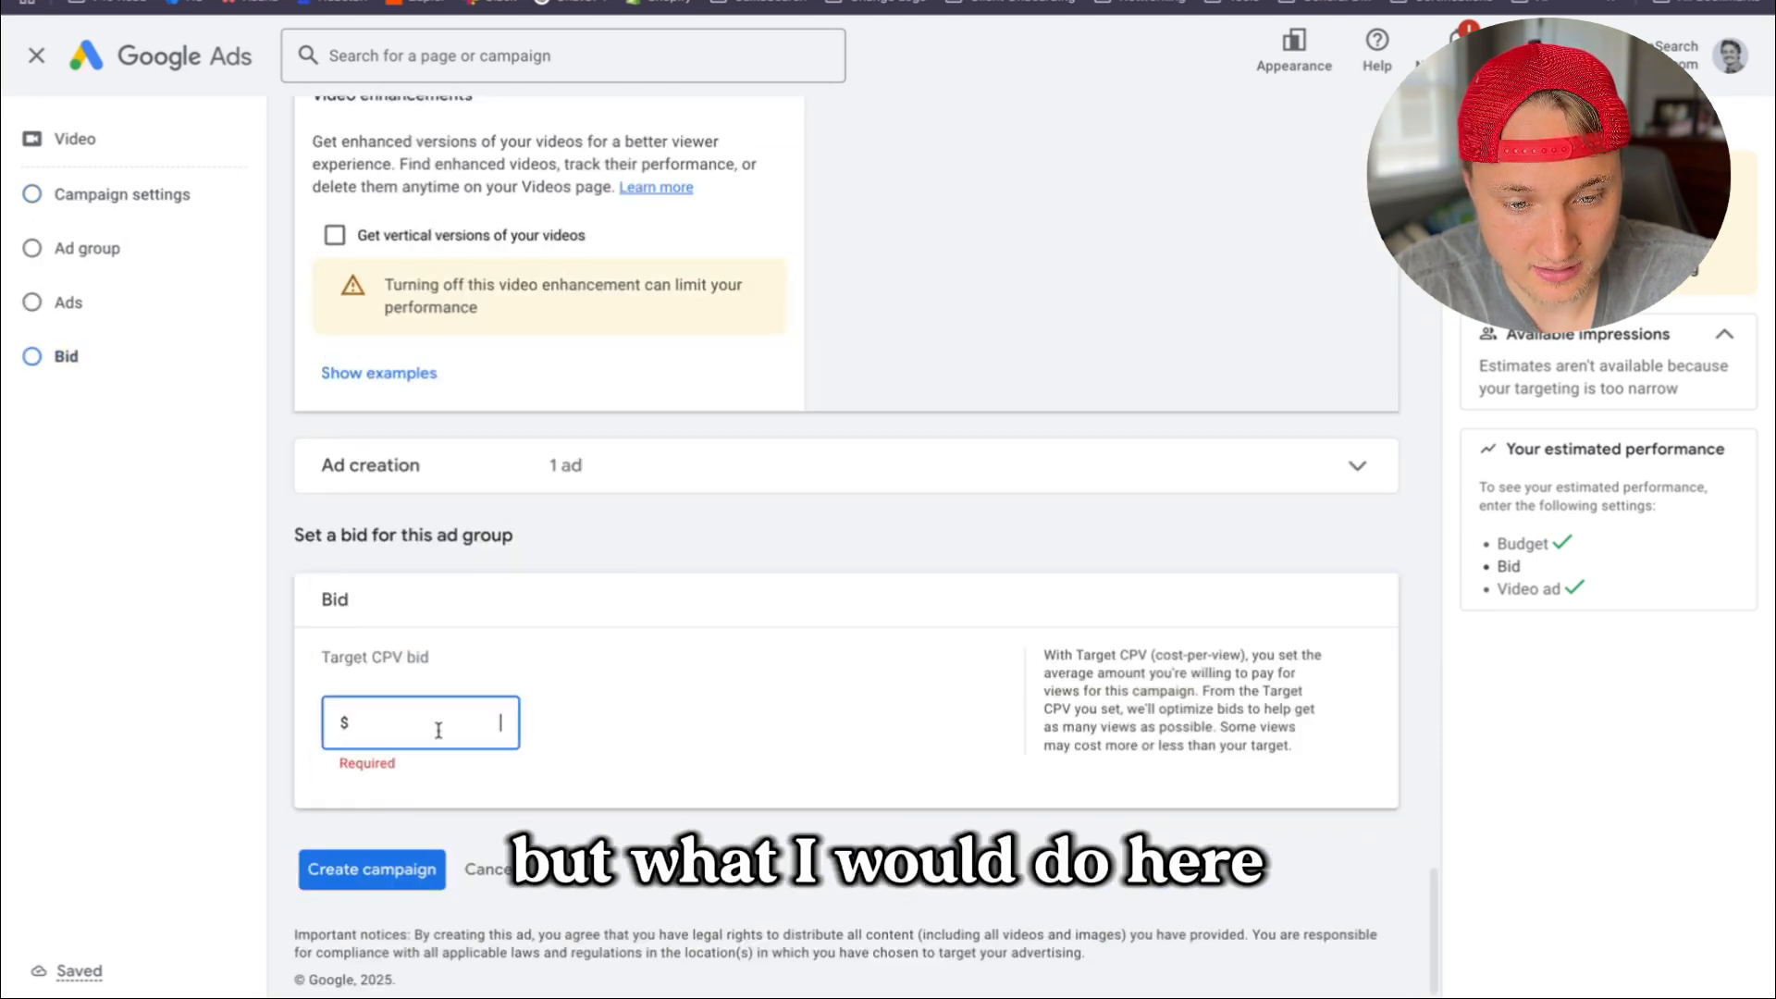
type("1")
left_click(716, 714)
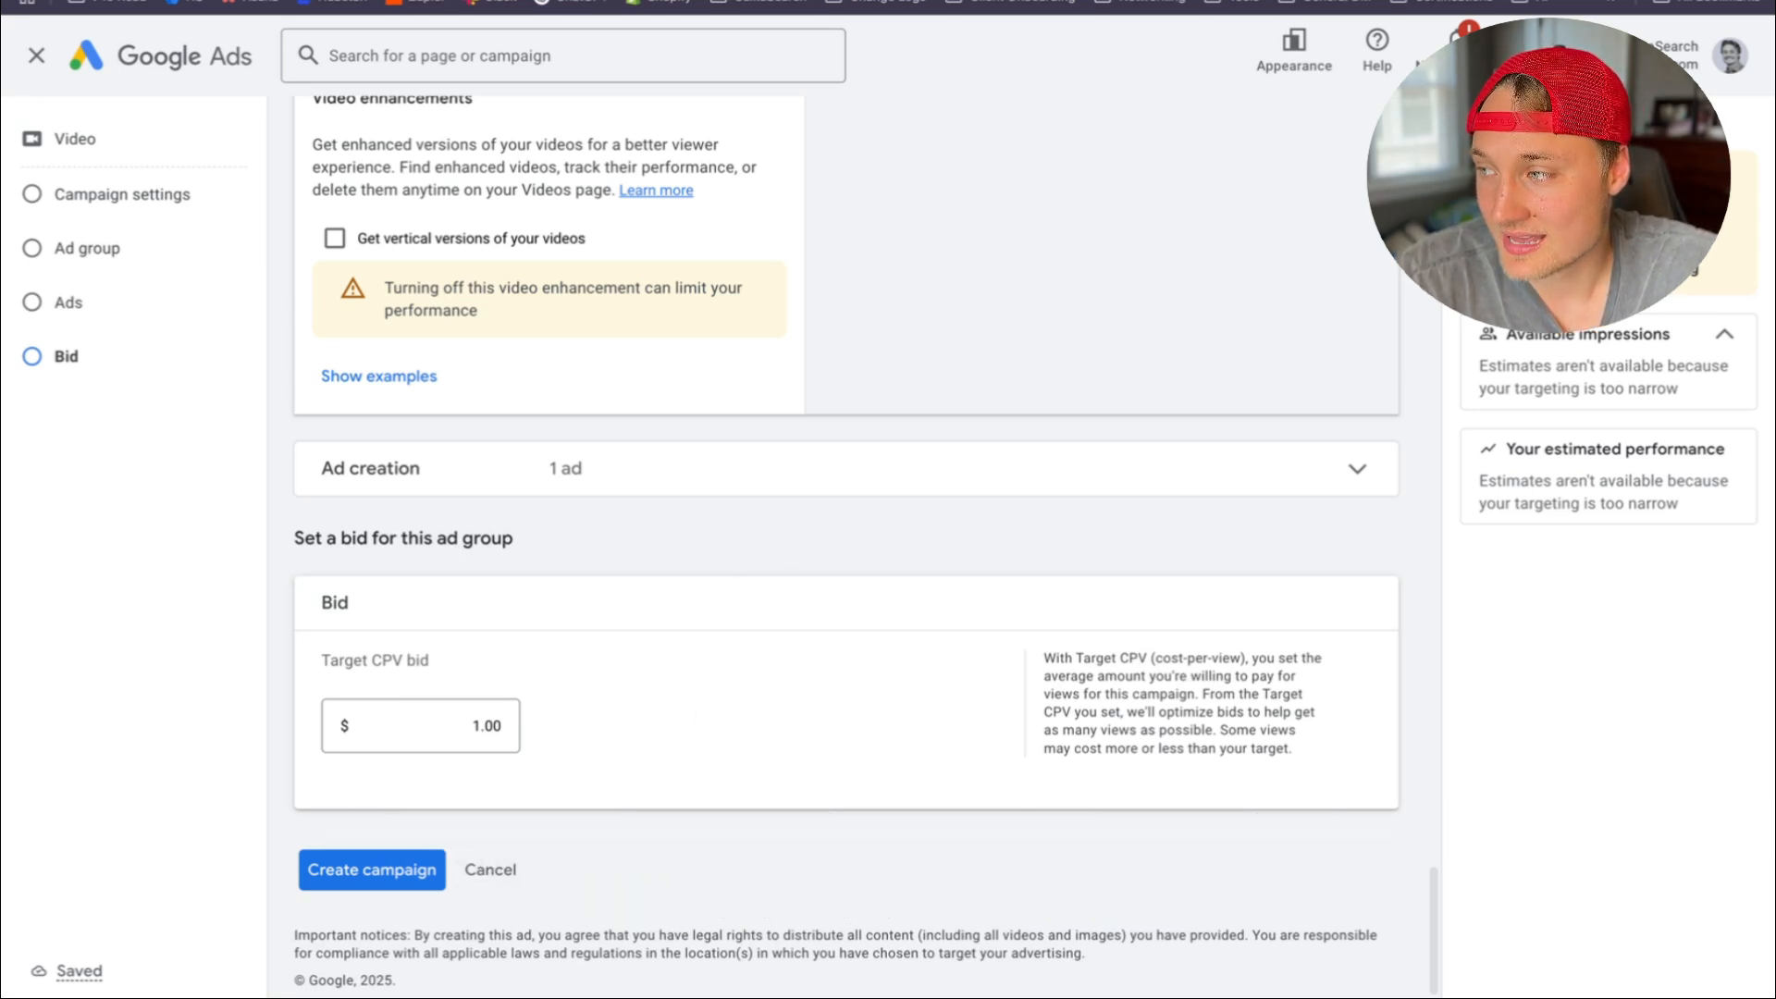
Review the video ad's entered texts, URL, selected YouTube video and Shorts preview
scroll(287, 523, "up", 10)
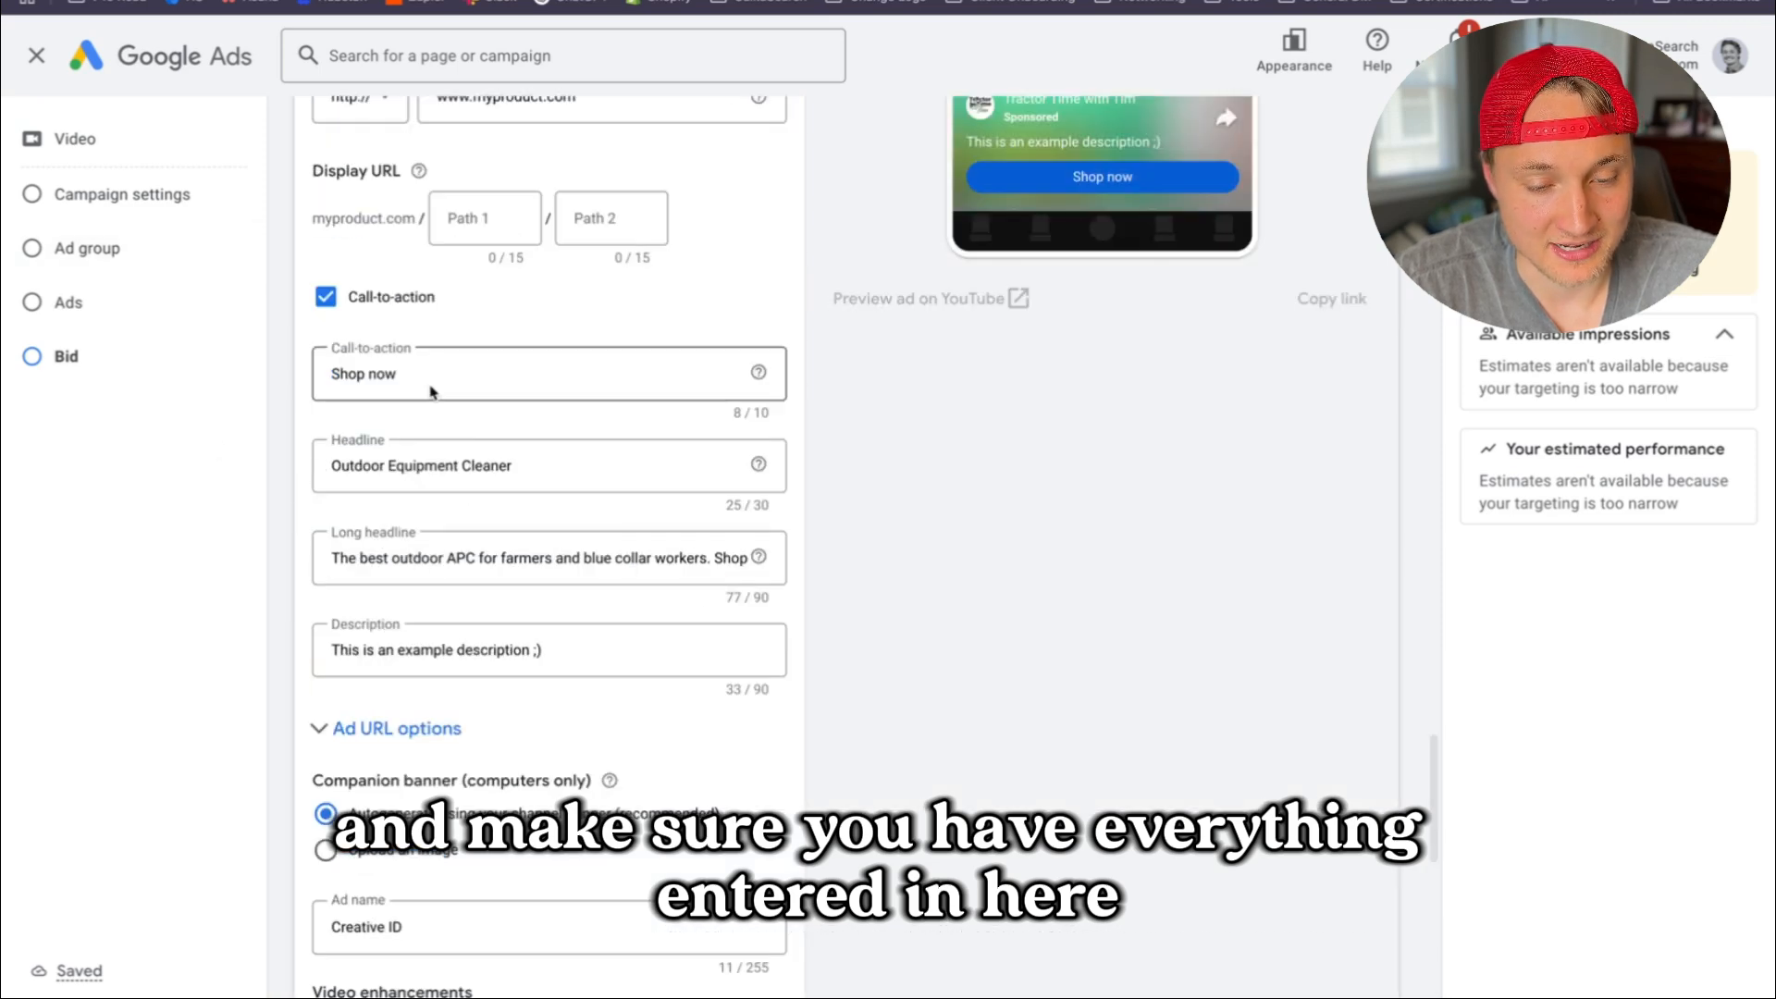
scroll(746, 638, "up", 8)
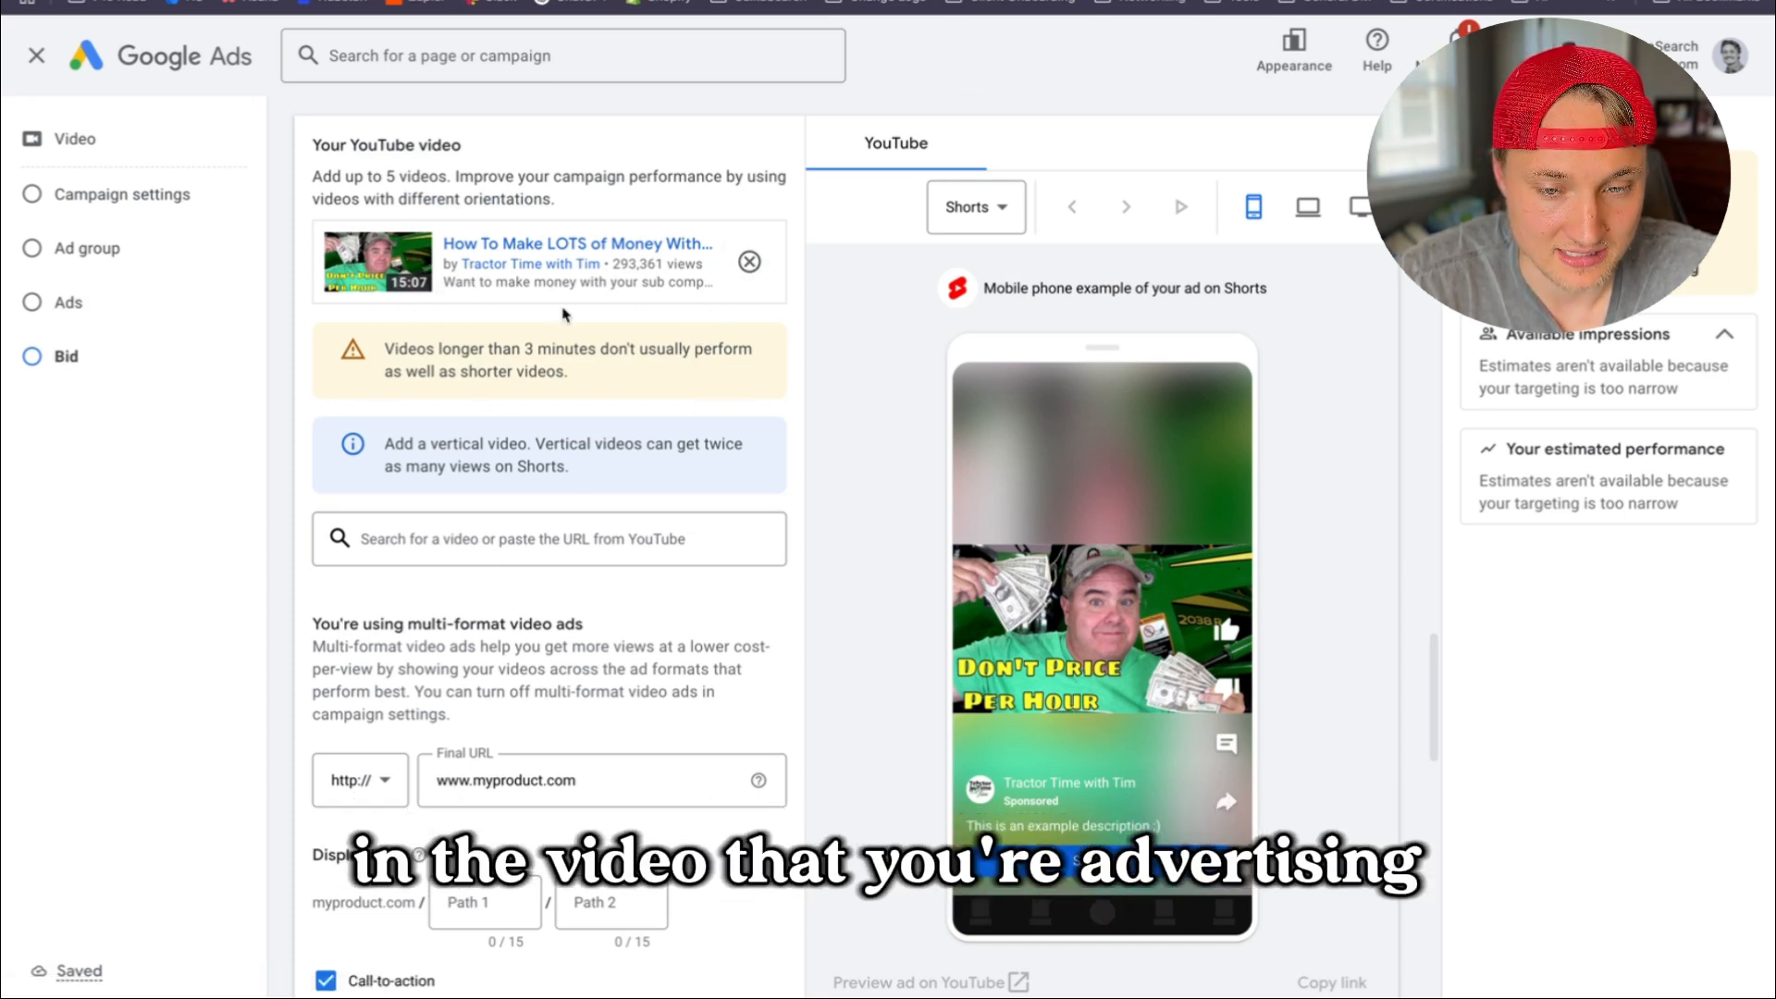
scroll(666, 496, "up", 1)
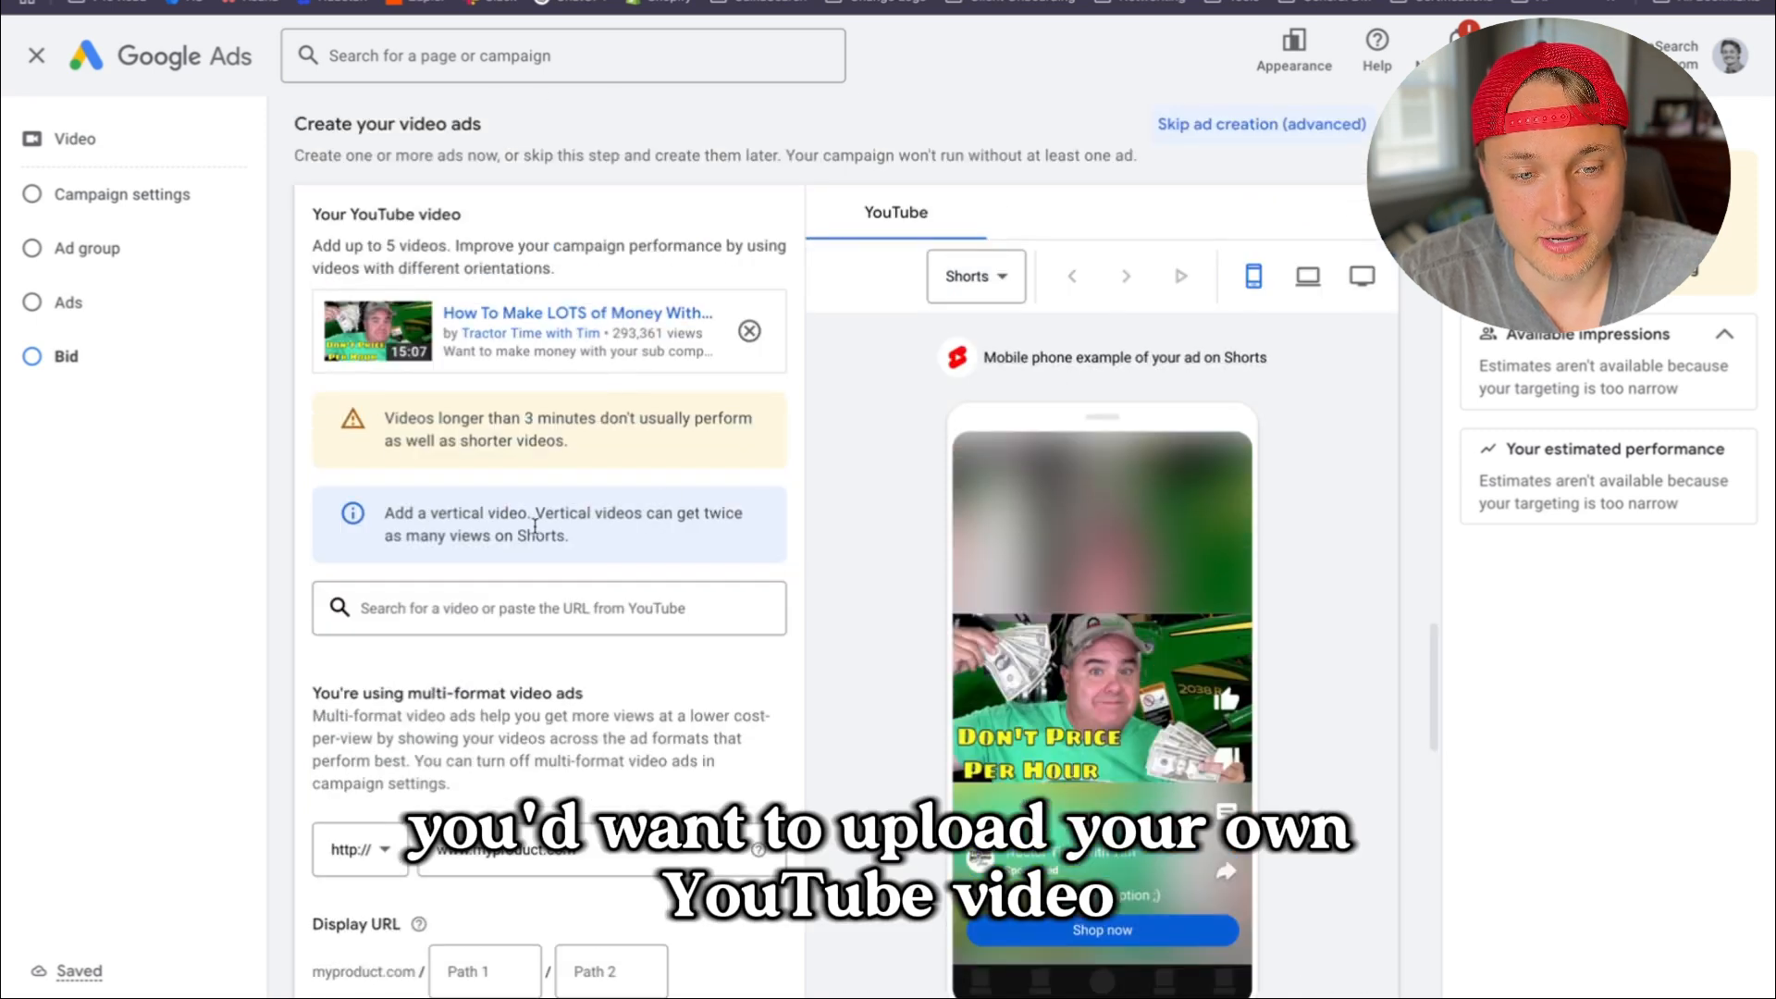
scroll(535, 525, "up", 5)
left_click(747, 478)
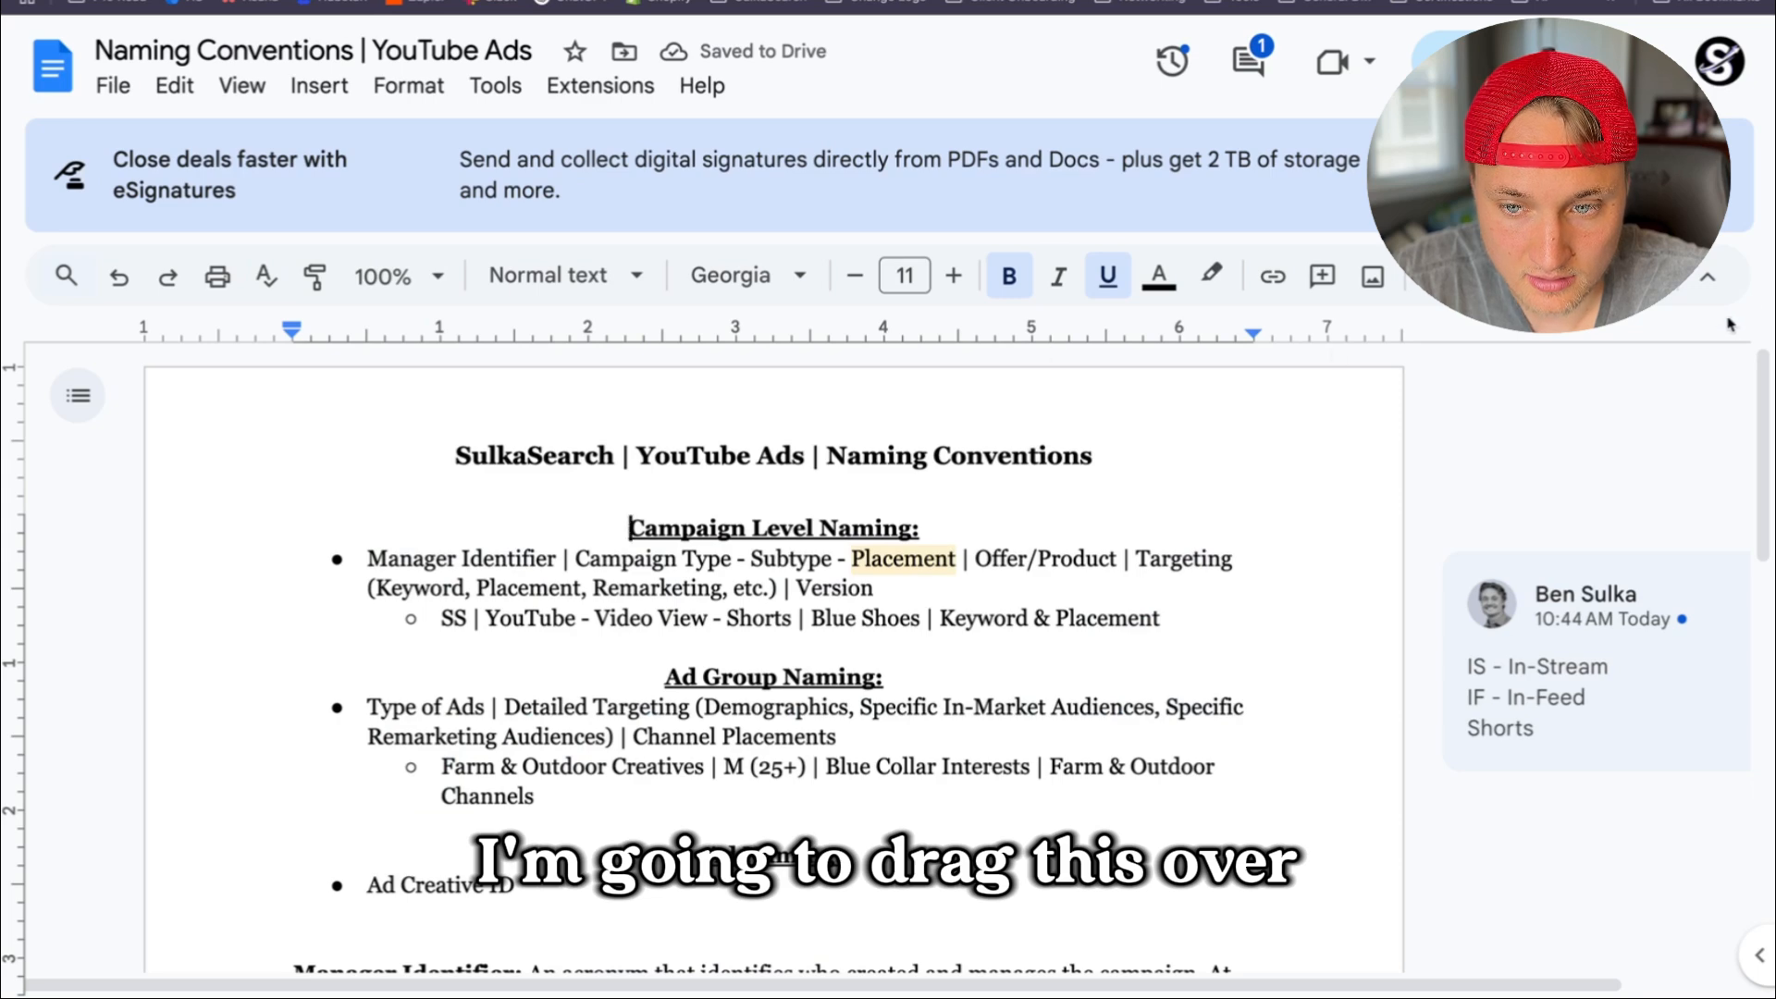
In the Google Docs file "Naming Conventions | YouTube Ads", dismiss the eSignatures banner and delete "| Version" from the campaign level naming format
left_click(1736, 162)
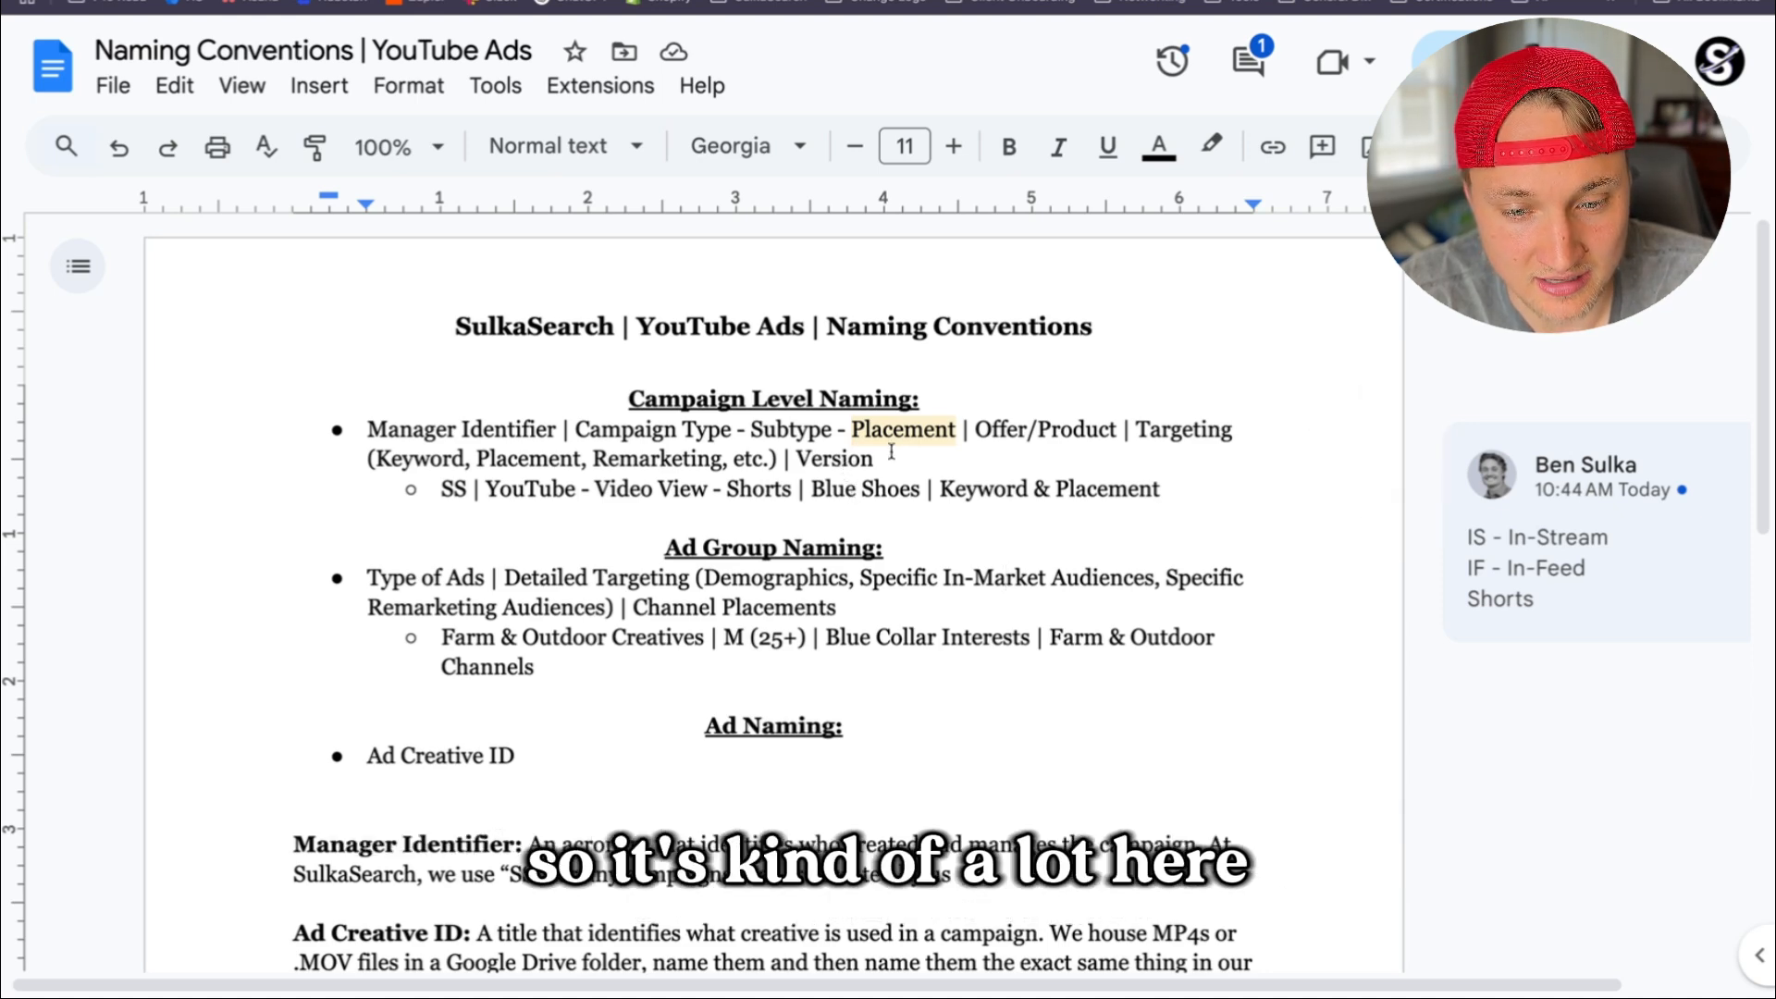
left_click_drag(895, 463, 782, 460)
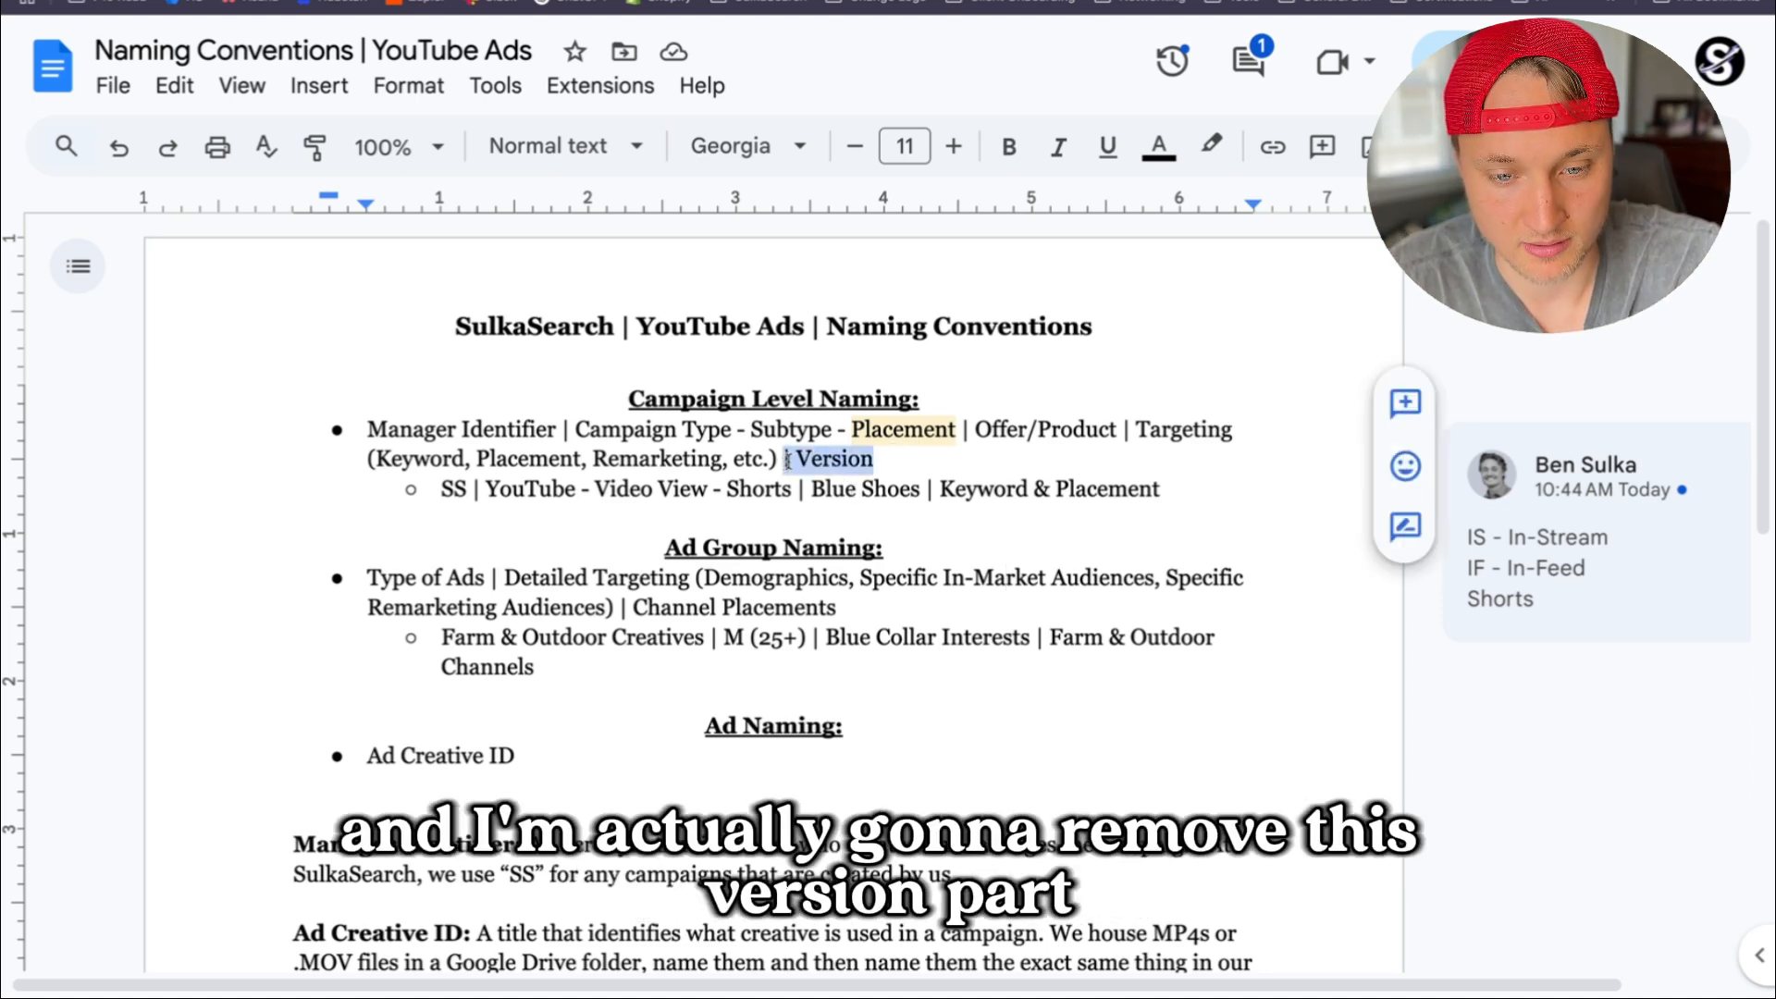
key("BackSpace")
left_click(879, 549)
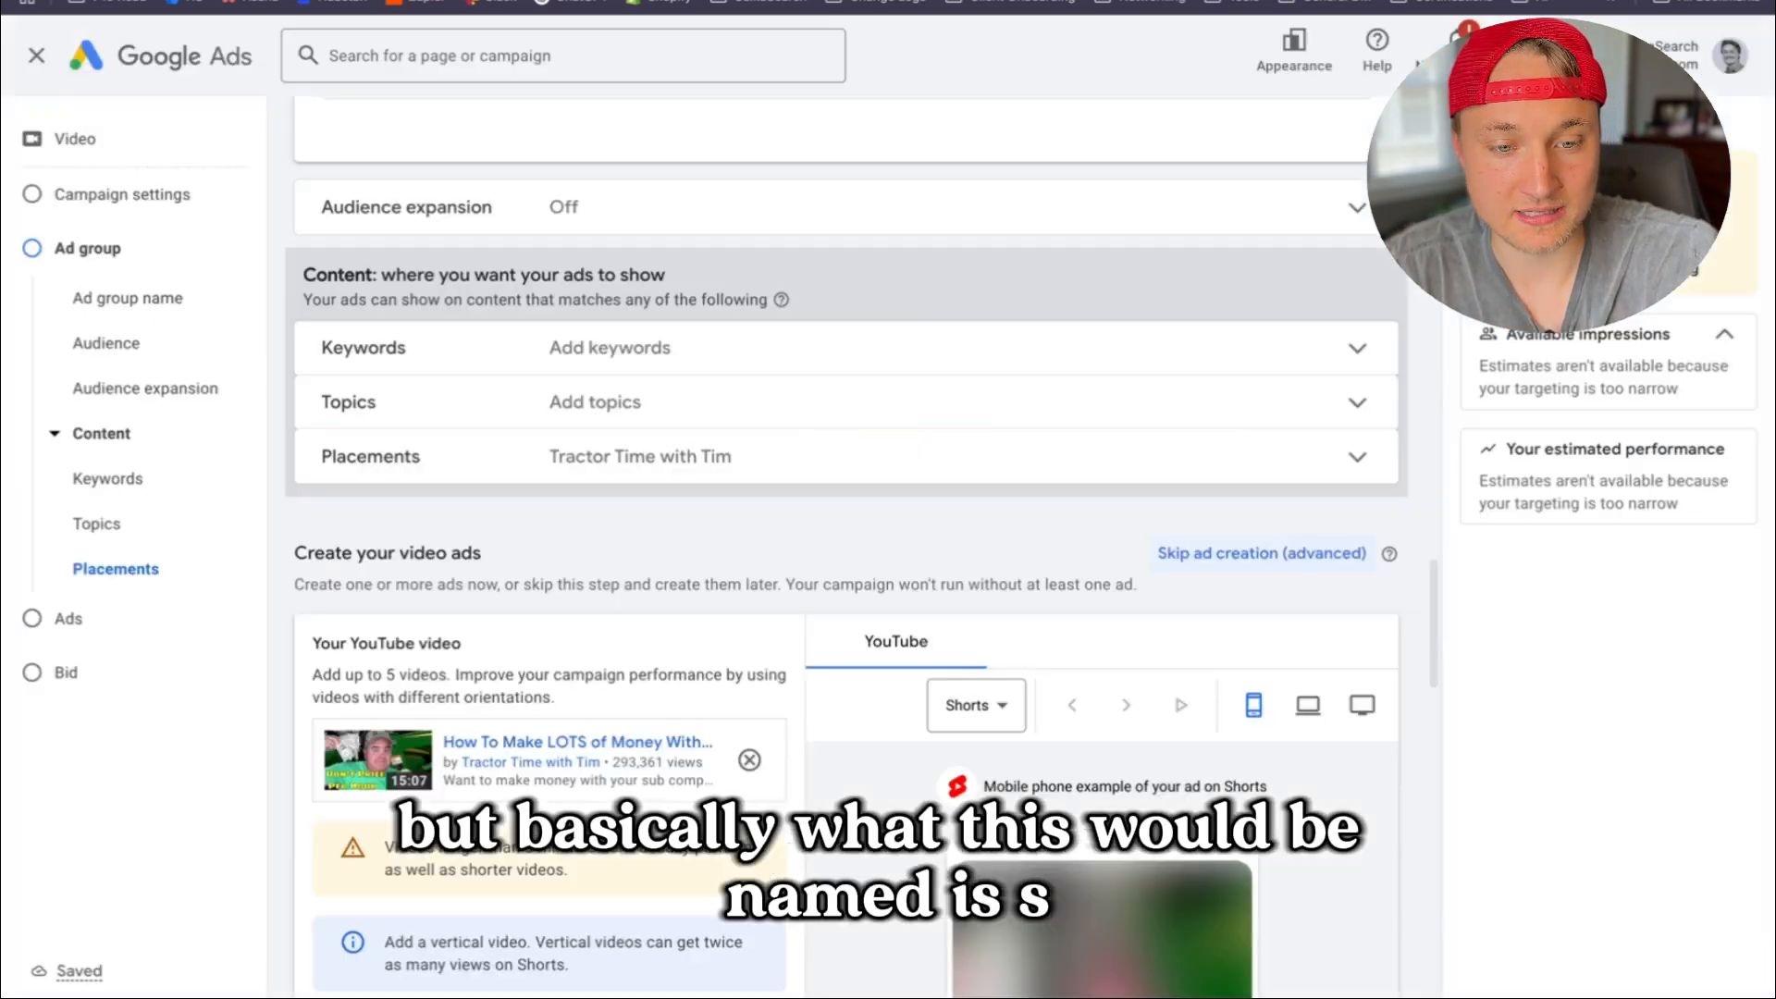
Replace the campaign name with "SS | YouTube - Video View - Shorts | Outdoor APC |"
scroll(654, 694, "up", 15)
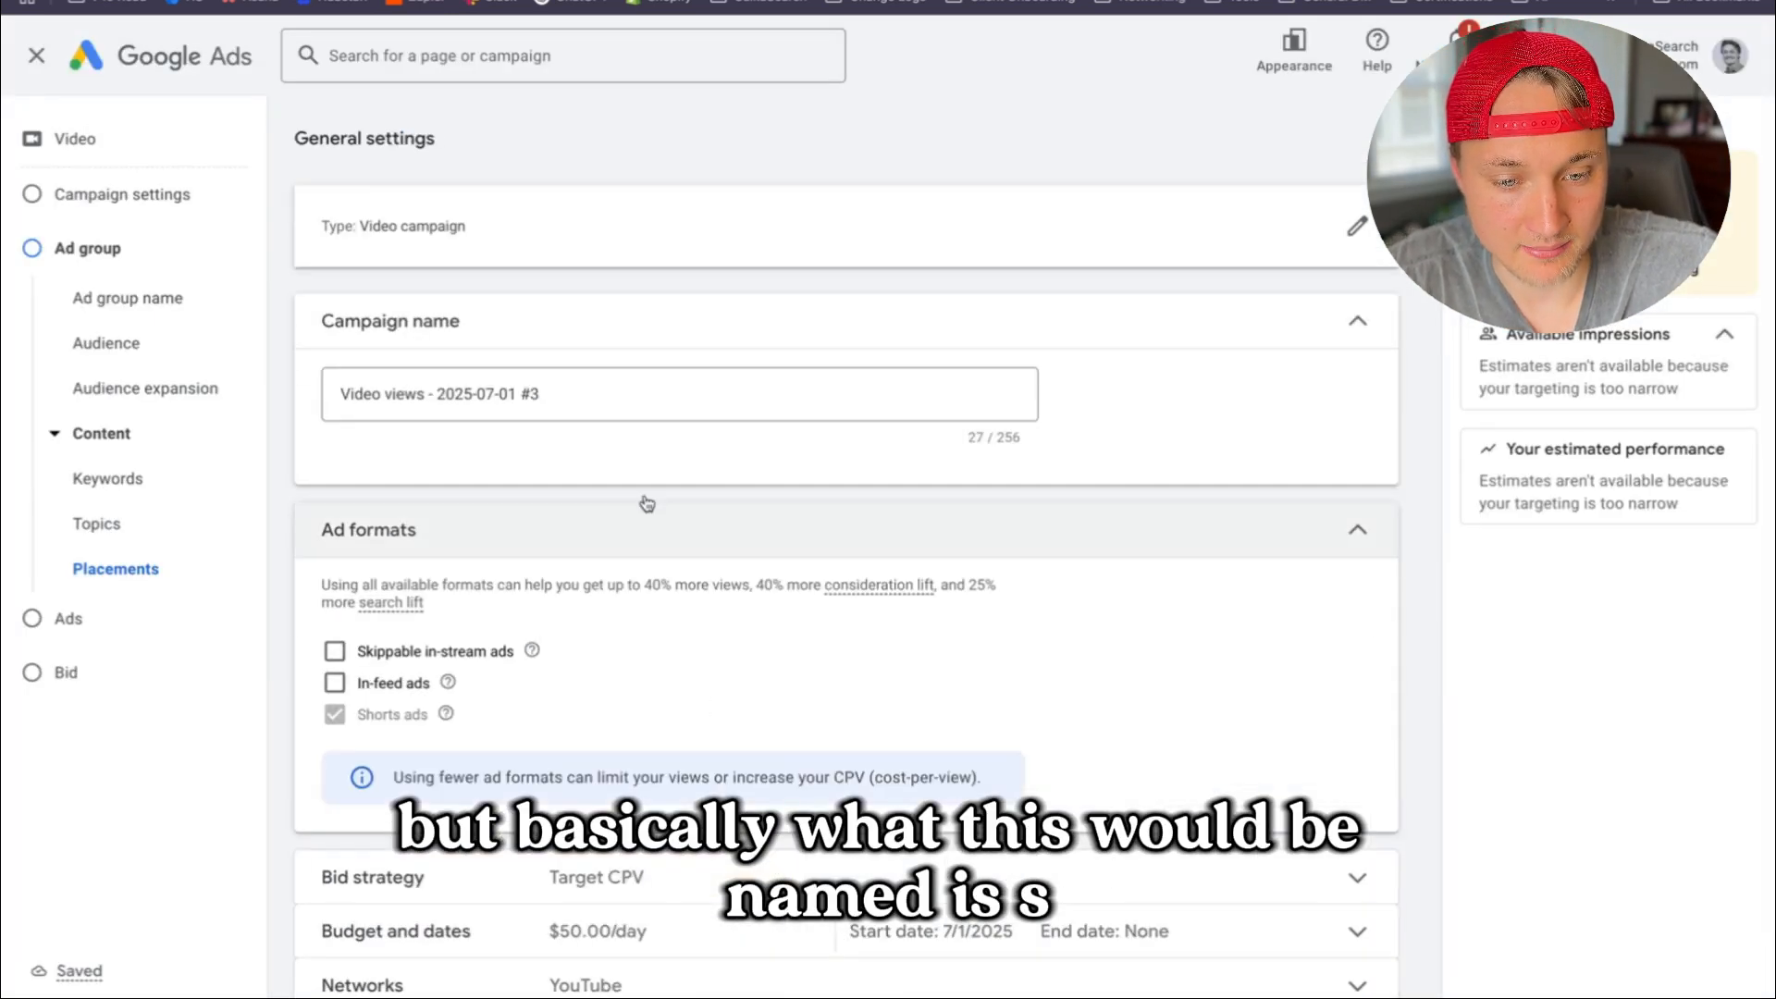
left_click(618, 411)
key("ctrl+a")
type("SS ")
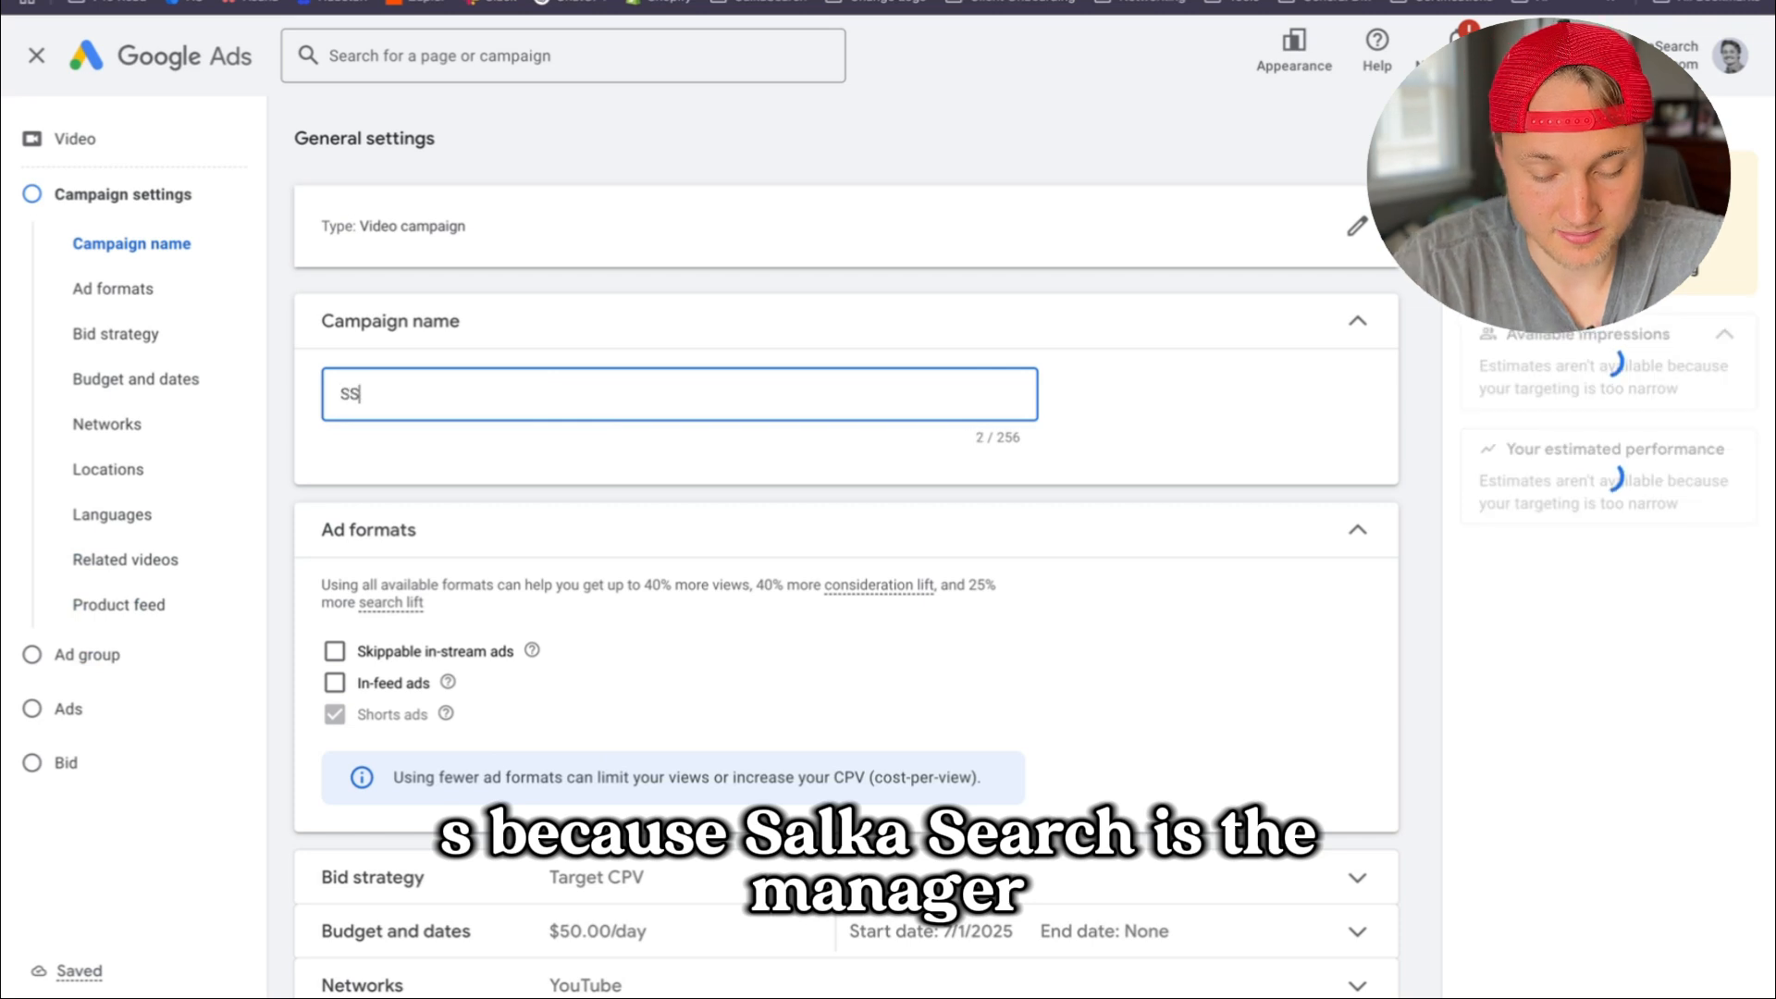
type("|")
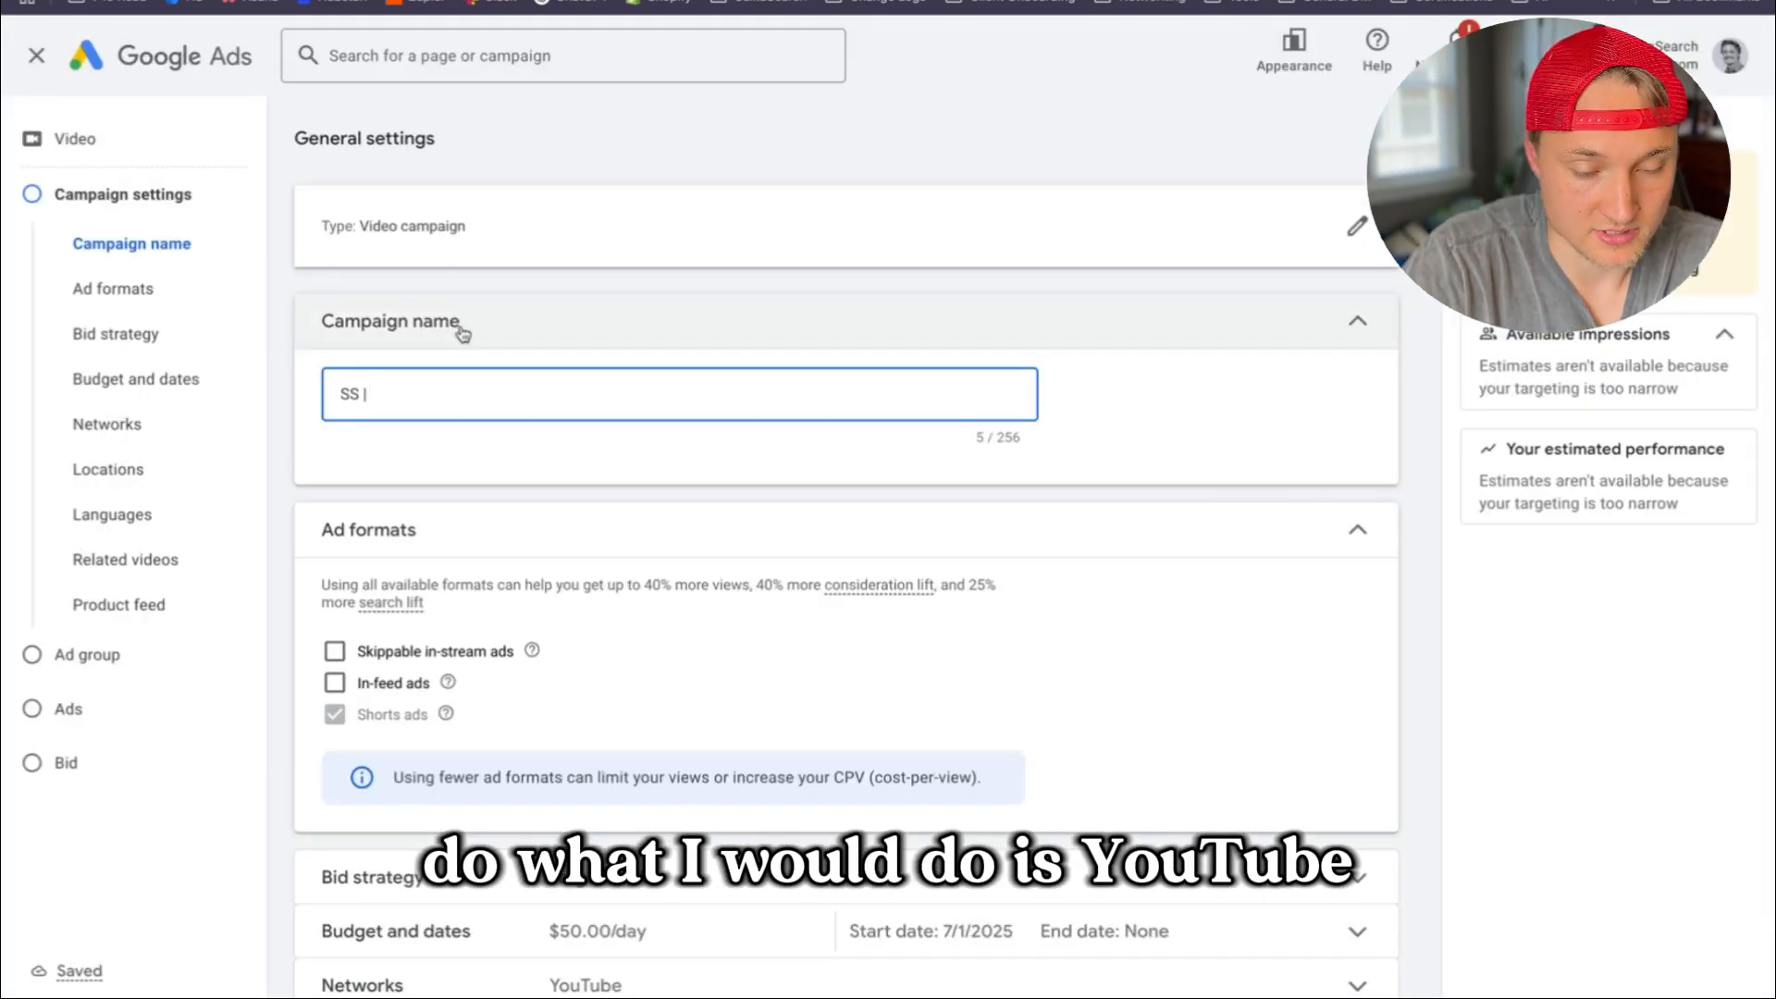
type("YouTube -")
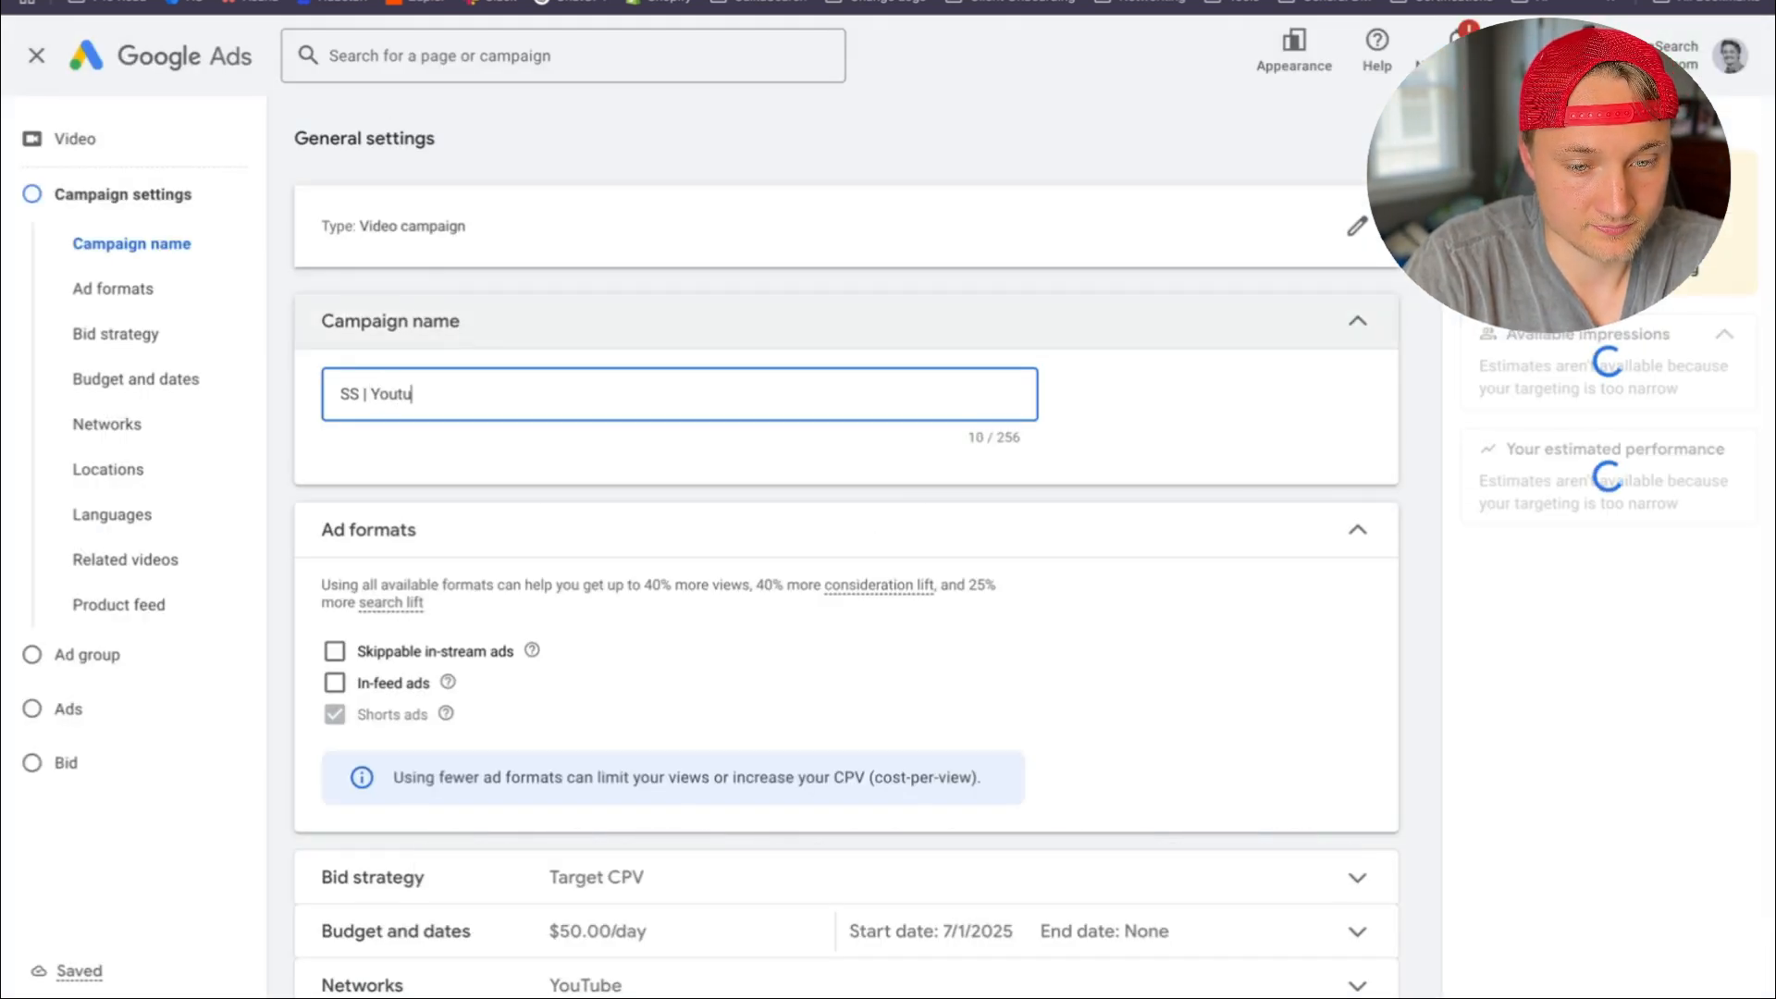
type(" Video View - Shorts ")
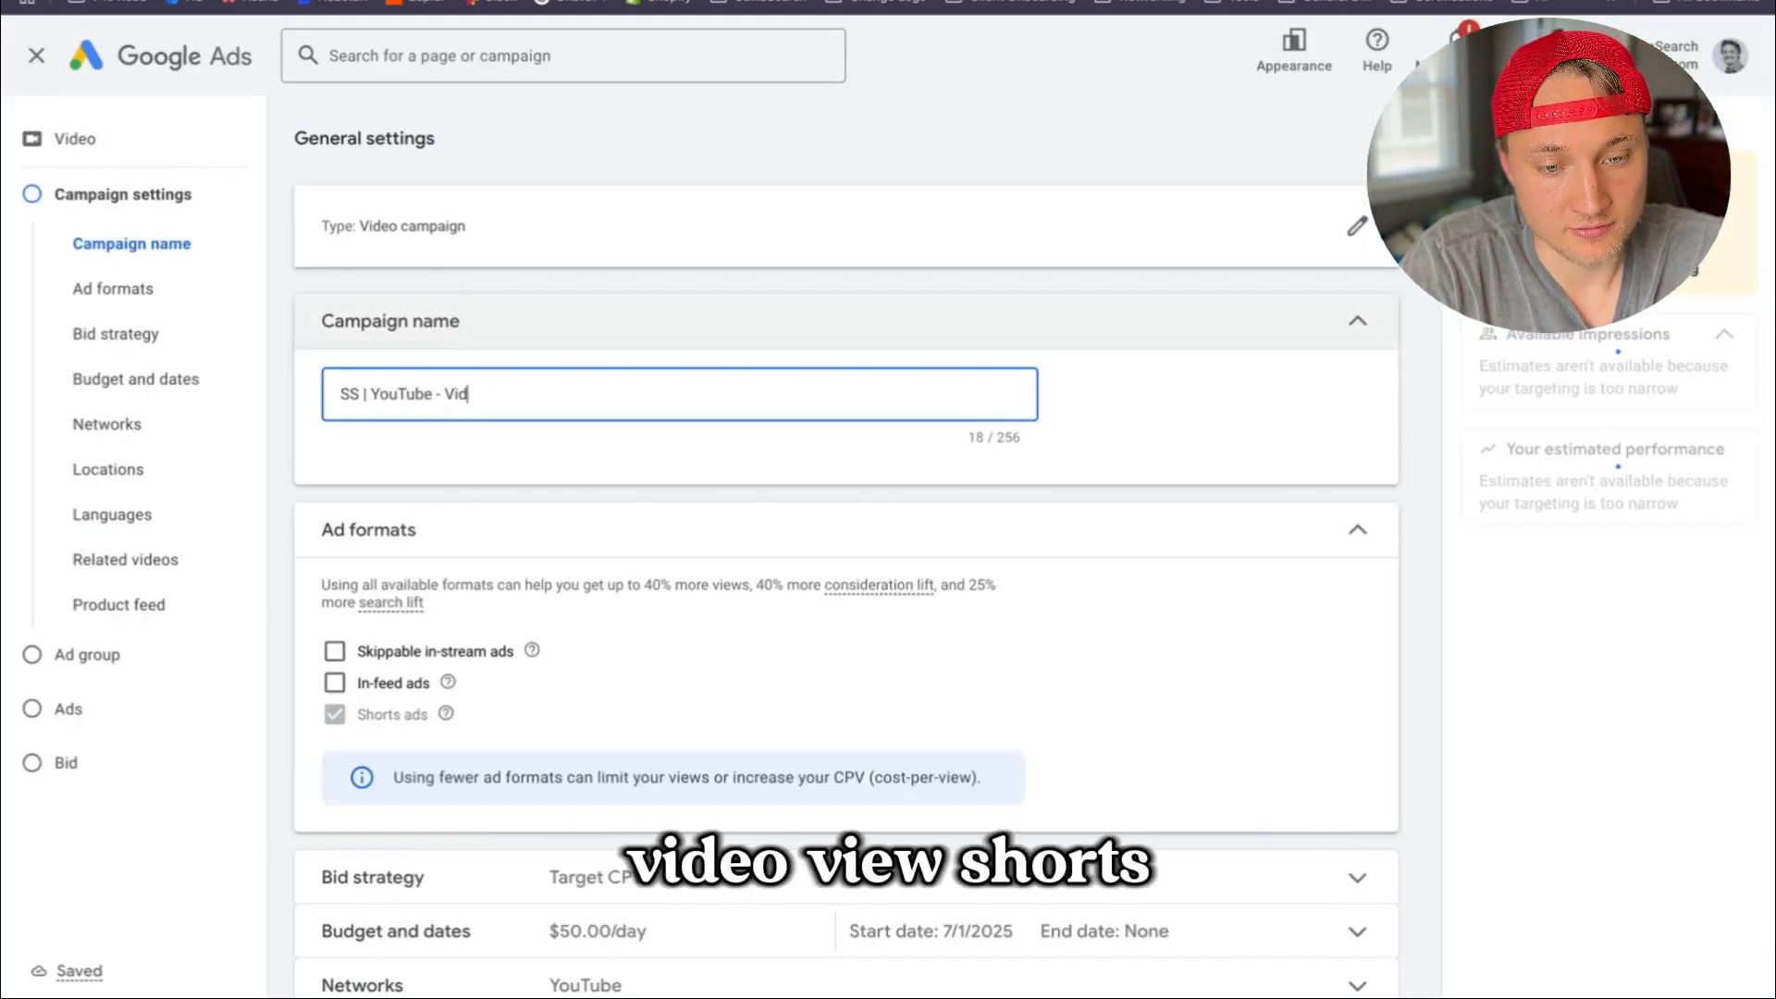
type("|")
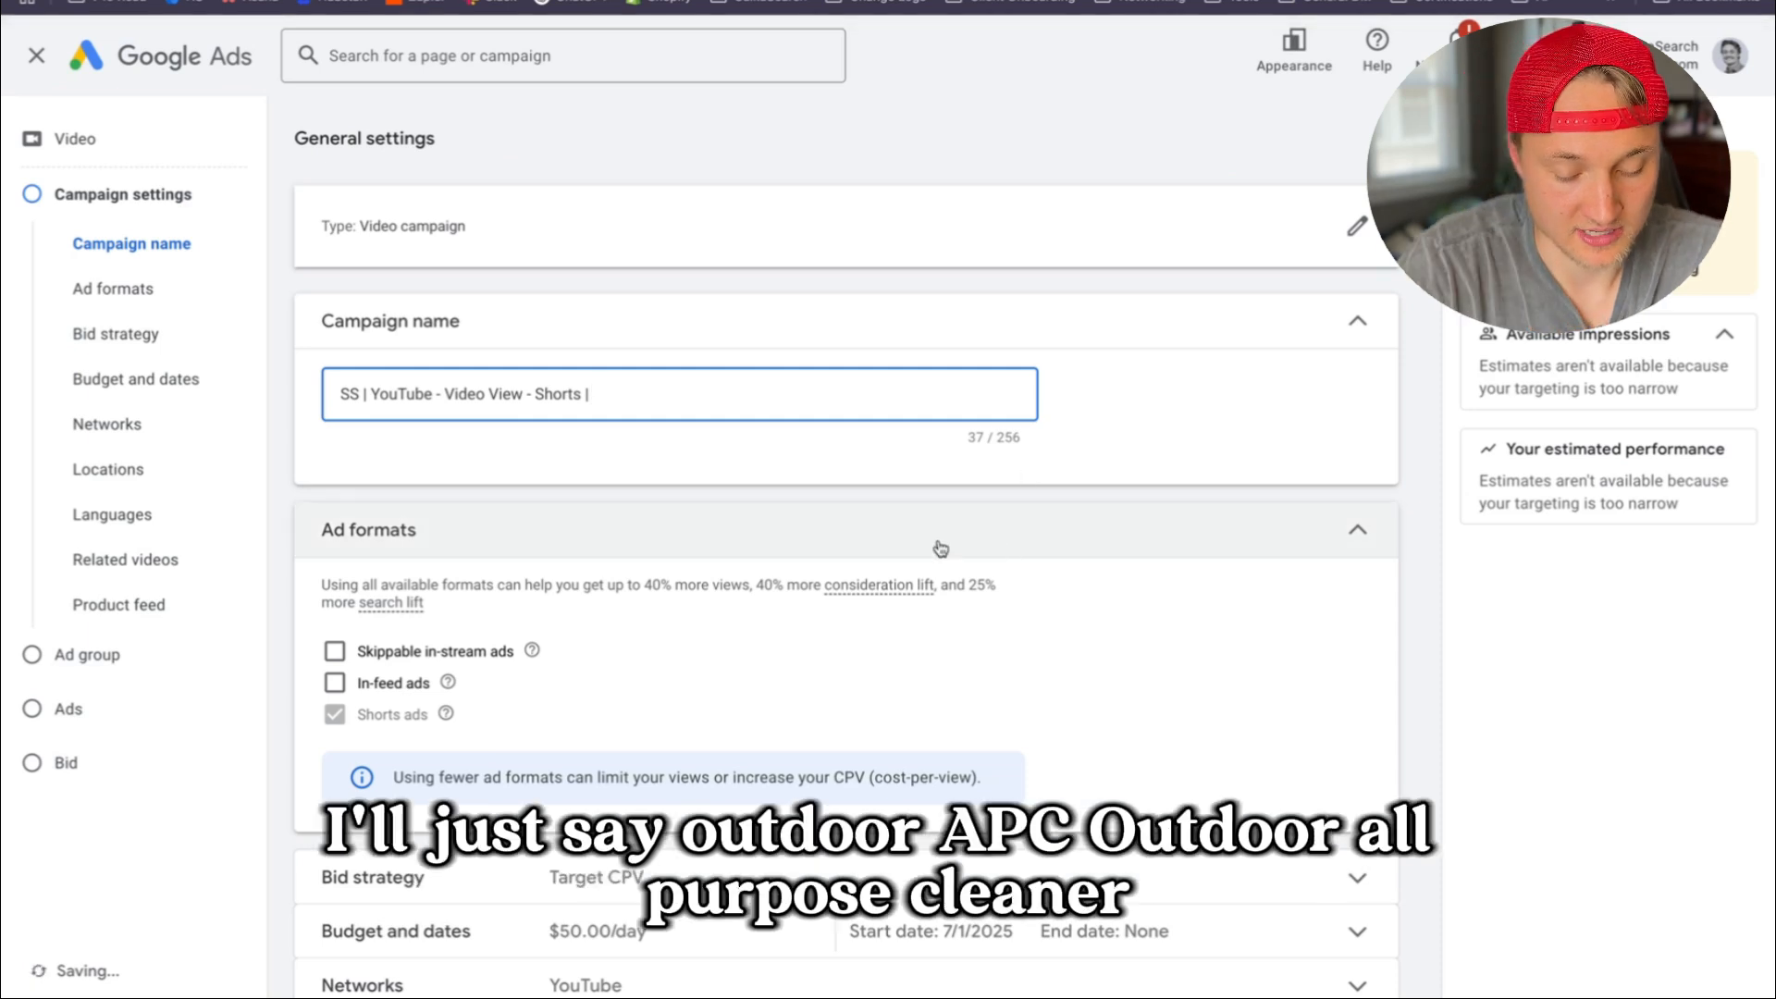
type("Outdoor APC |")
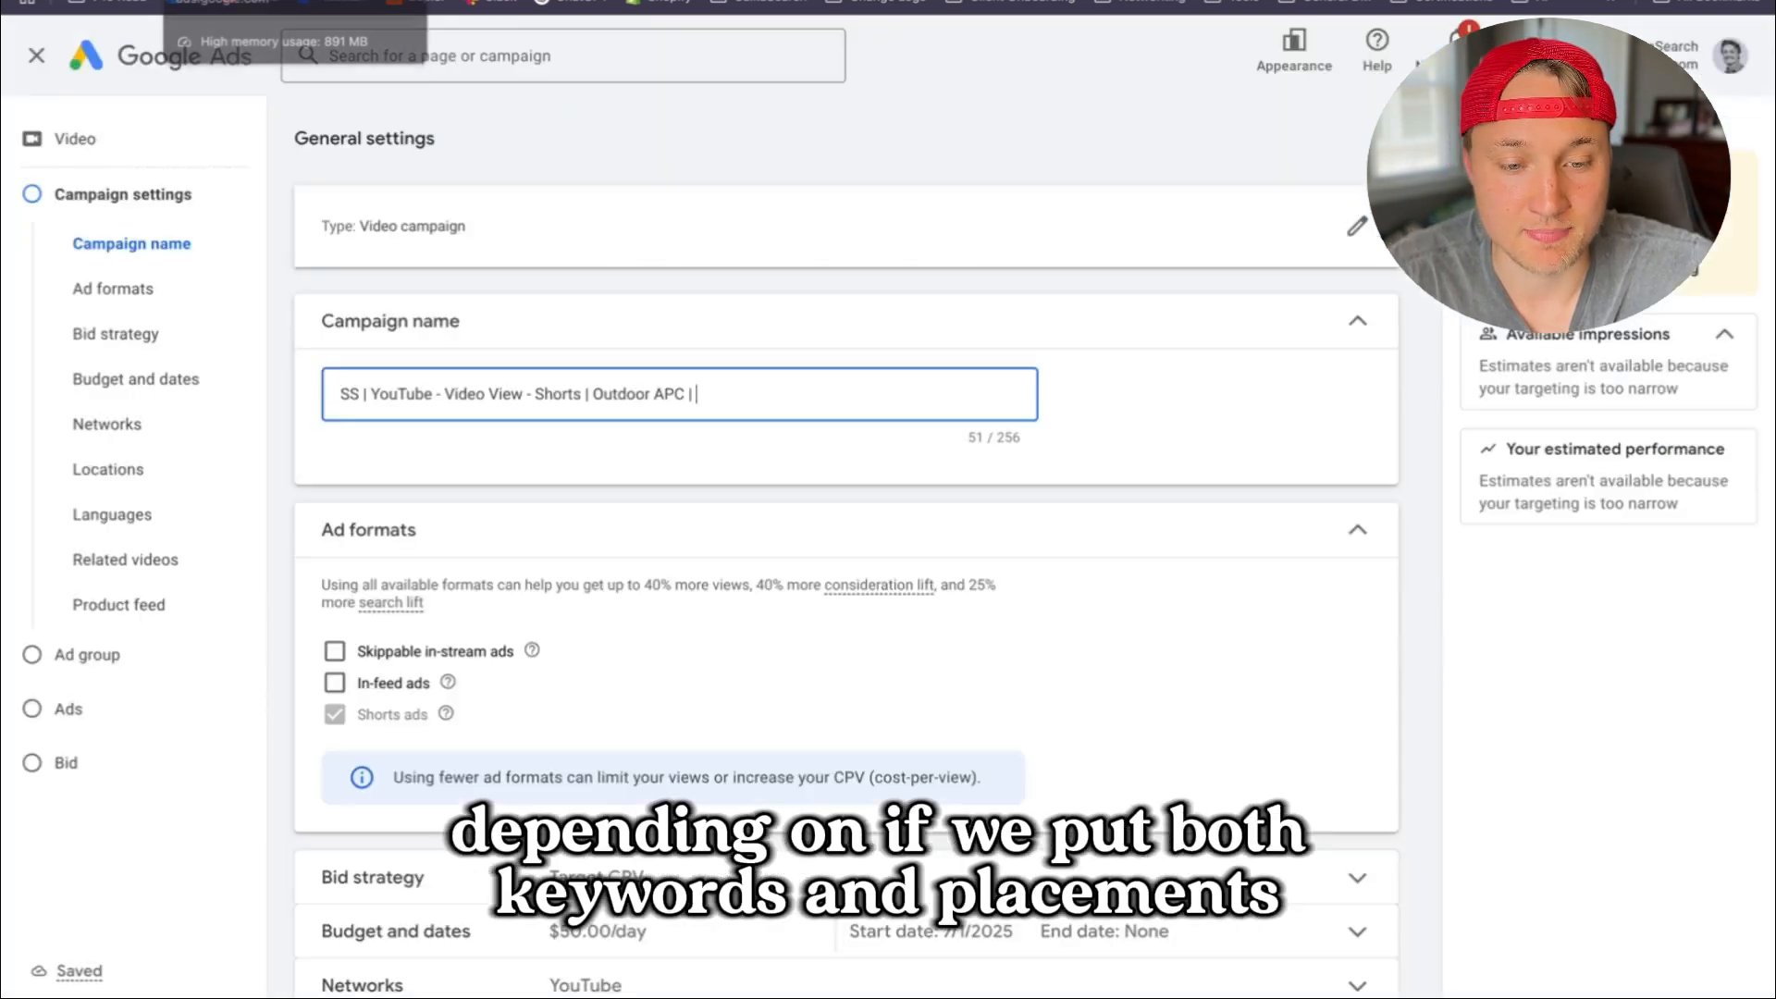
Check the ad group's content targeting for entered keywords and placements
scroll(622, 287, "down", 10)
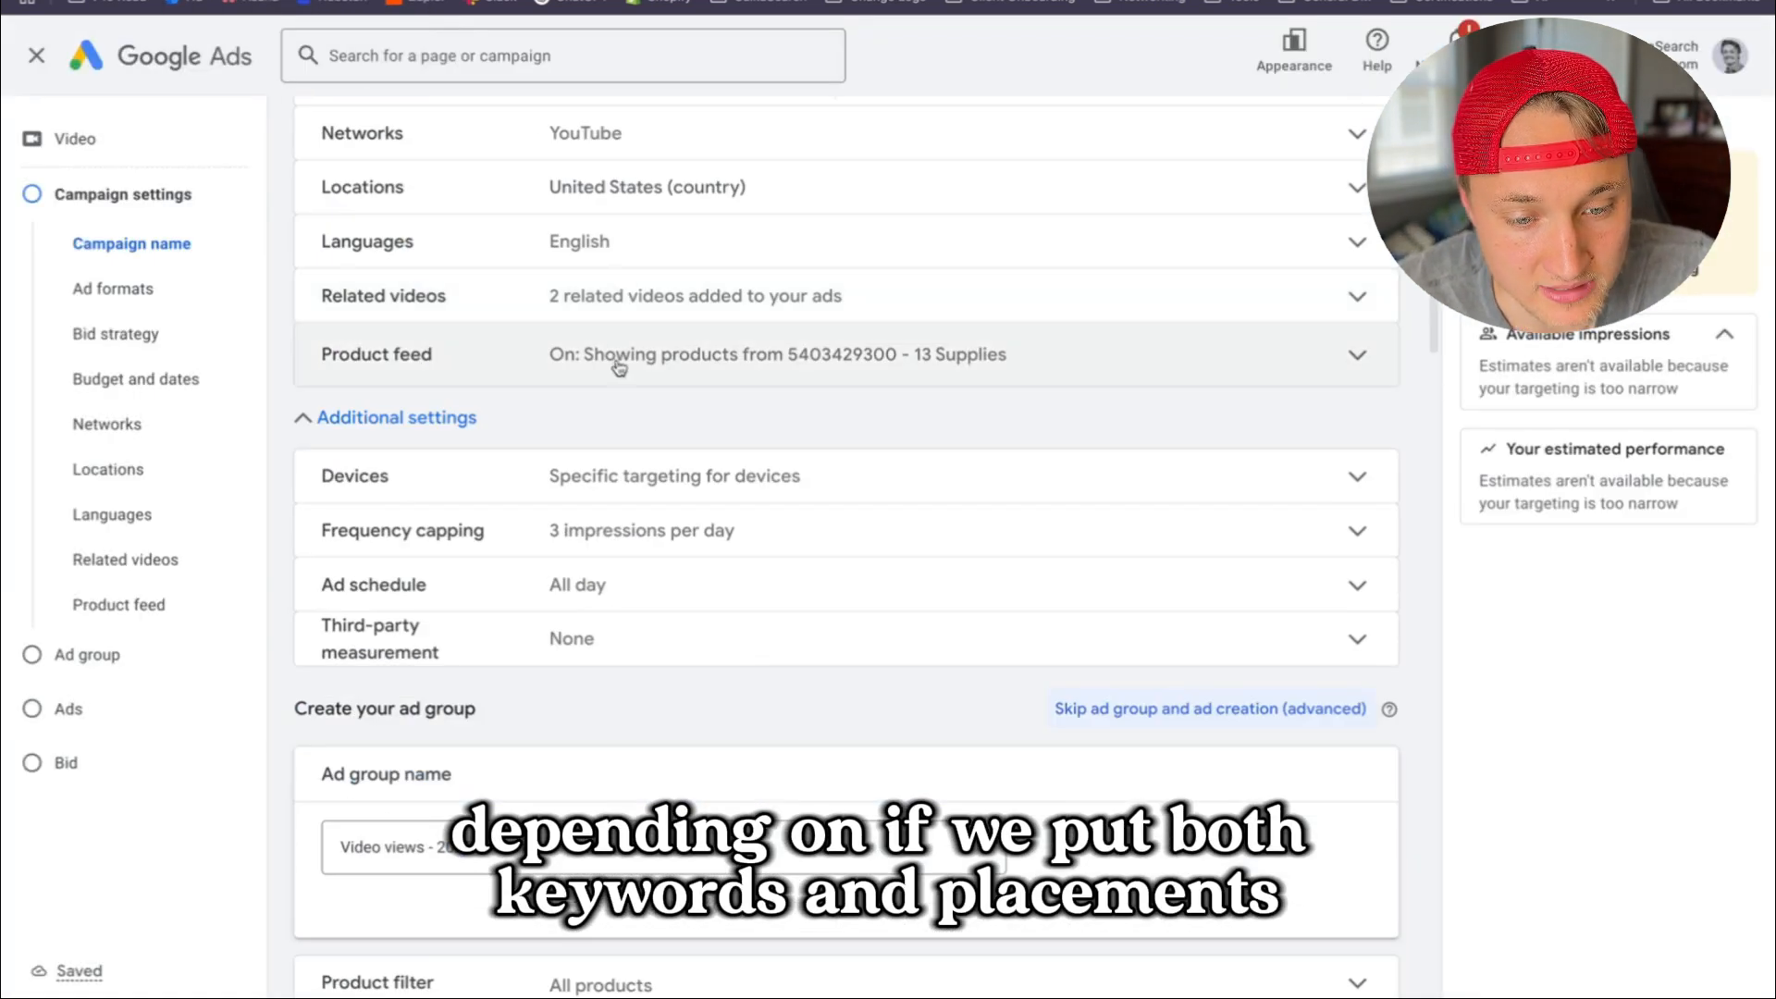
scroll(698, 592, "down", 13)
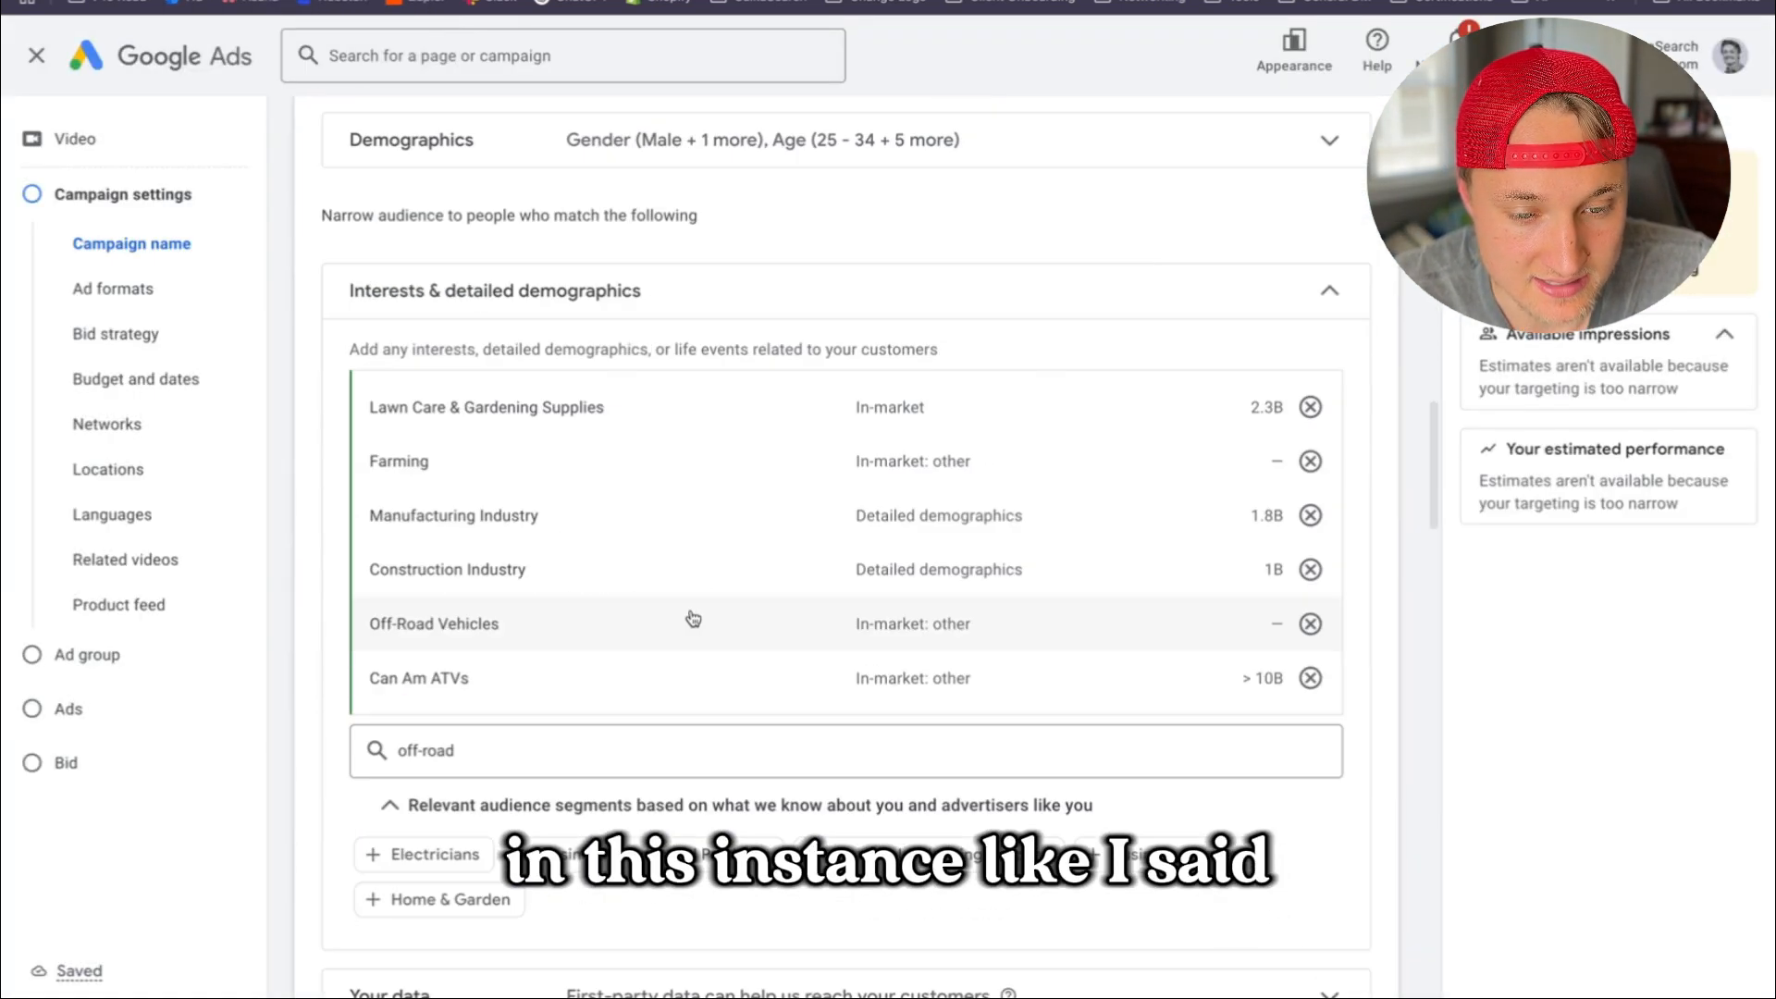
scroll(691, 618, "down", 10)
scroll(676, 589, "down", 10)
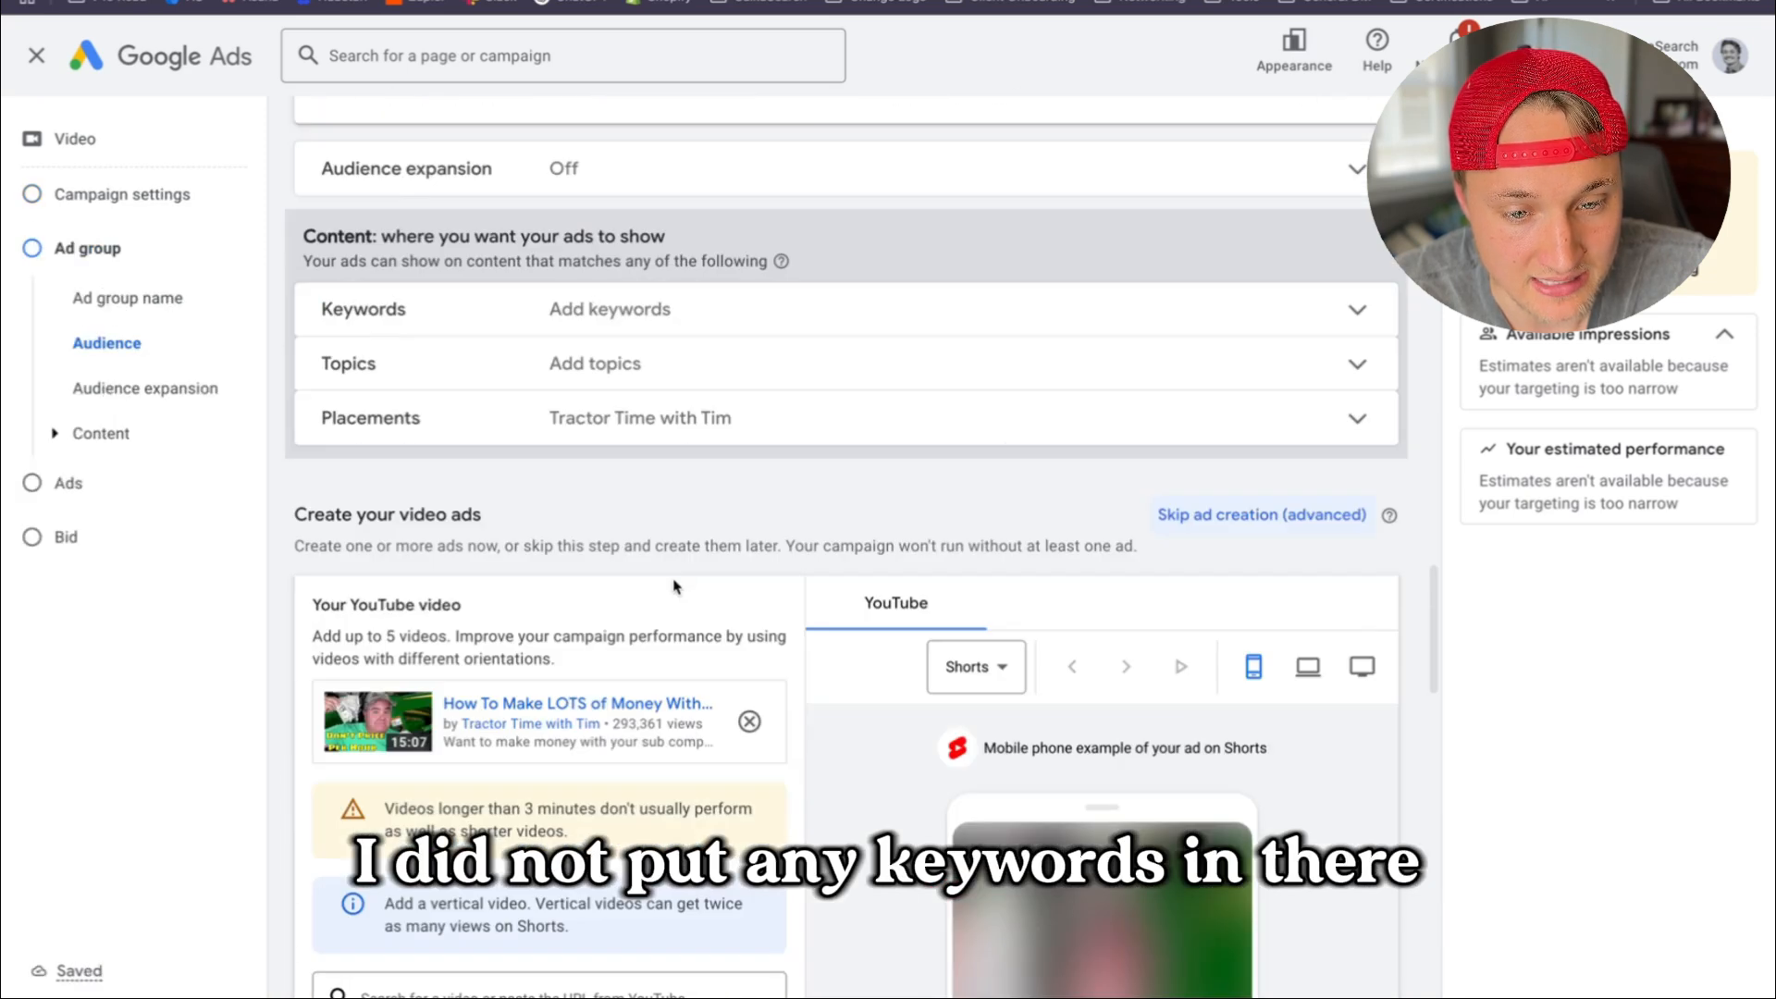
left_click(657, 309)
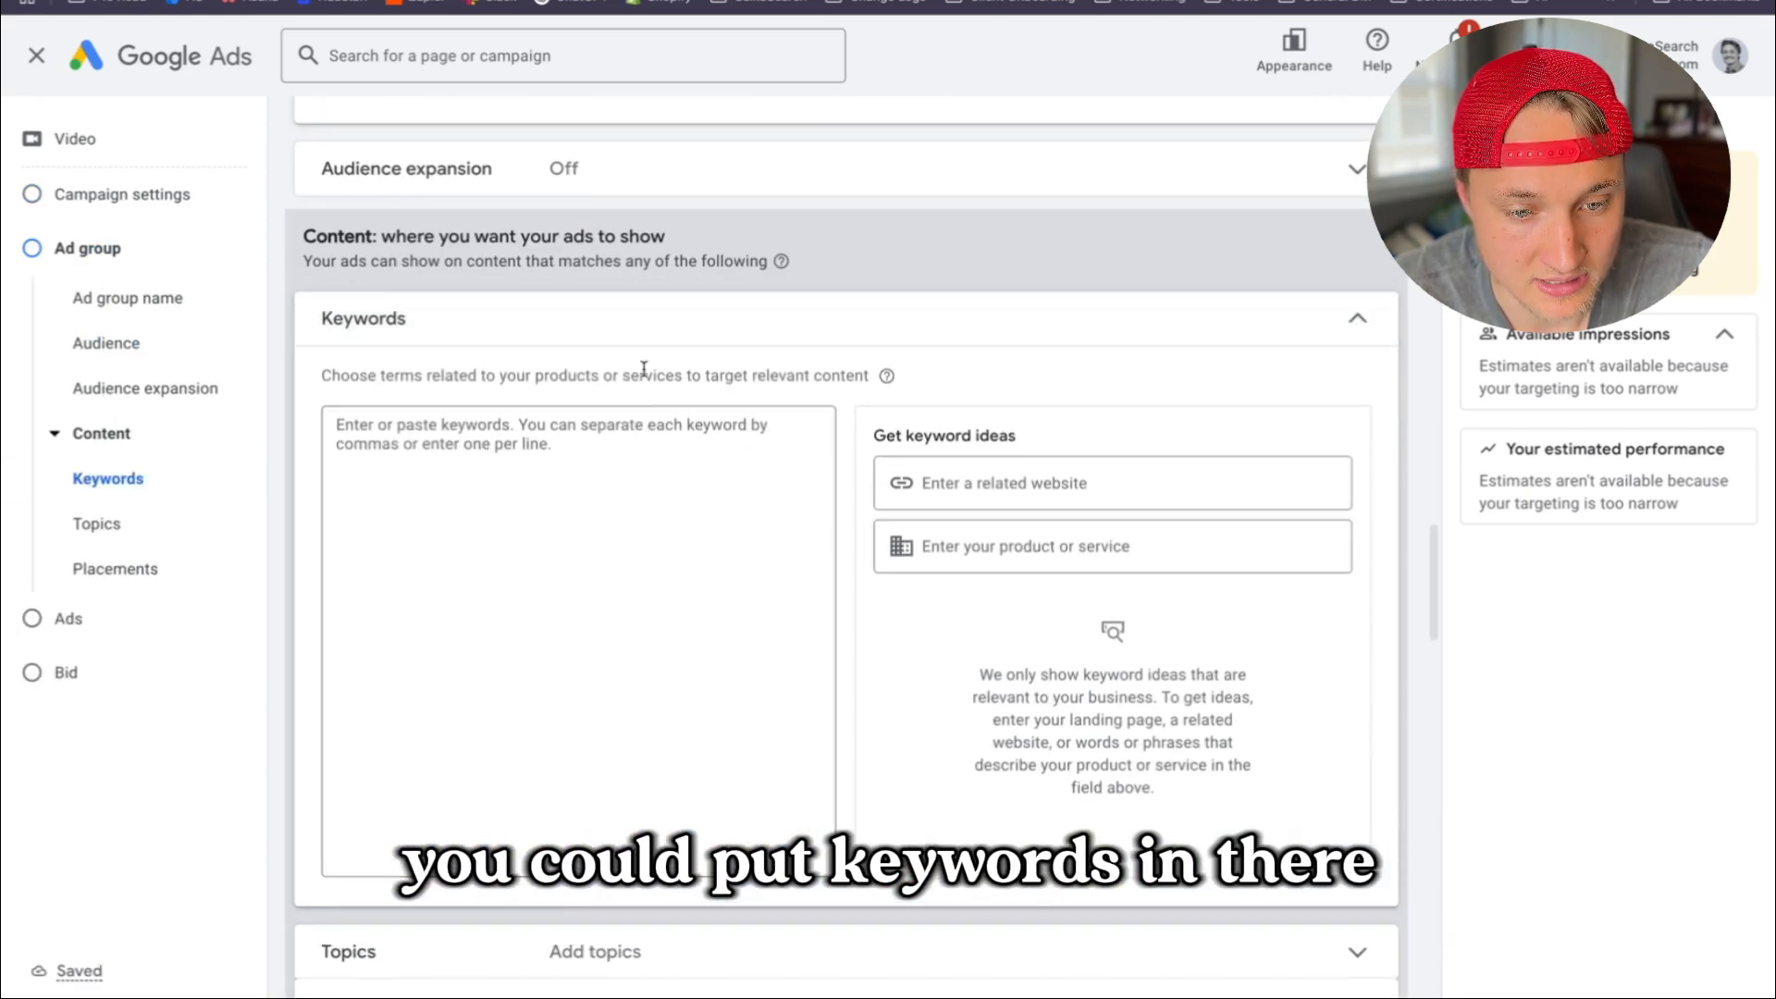
left_click(637, 328)
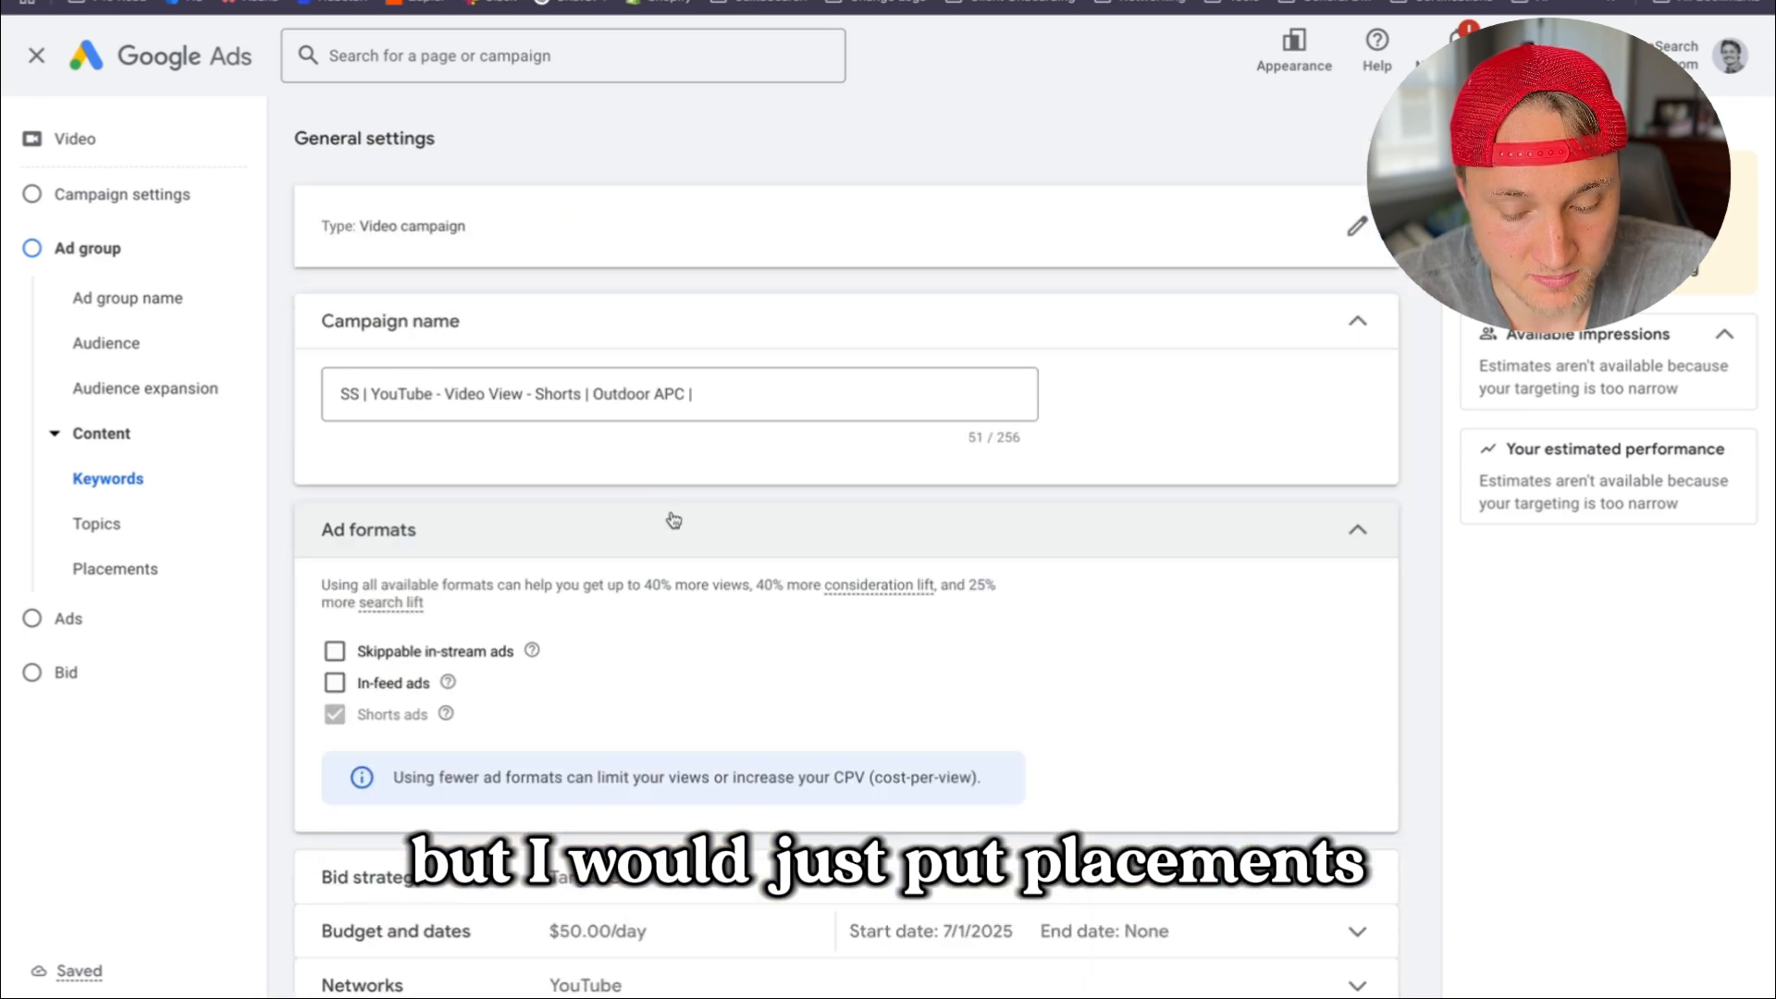
Add "Placements" to the end of the campaign name as its targeting part
left_click(801, 405)
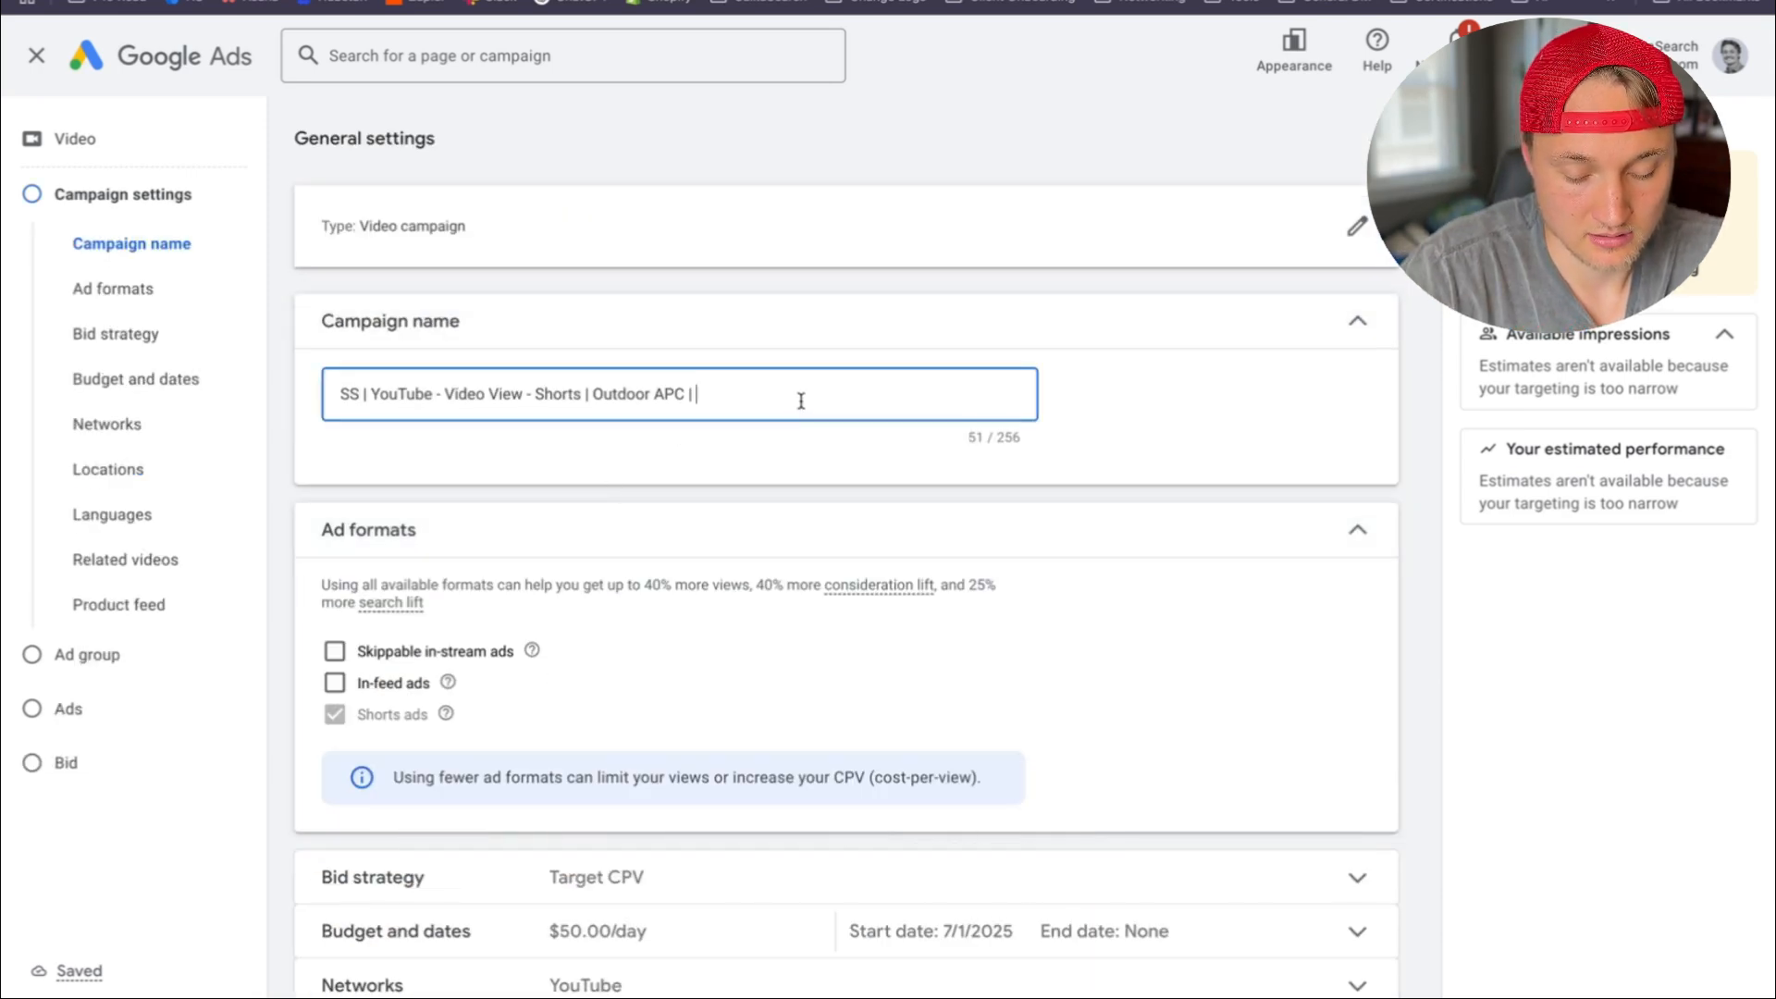
type("Placements")
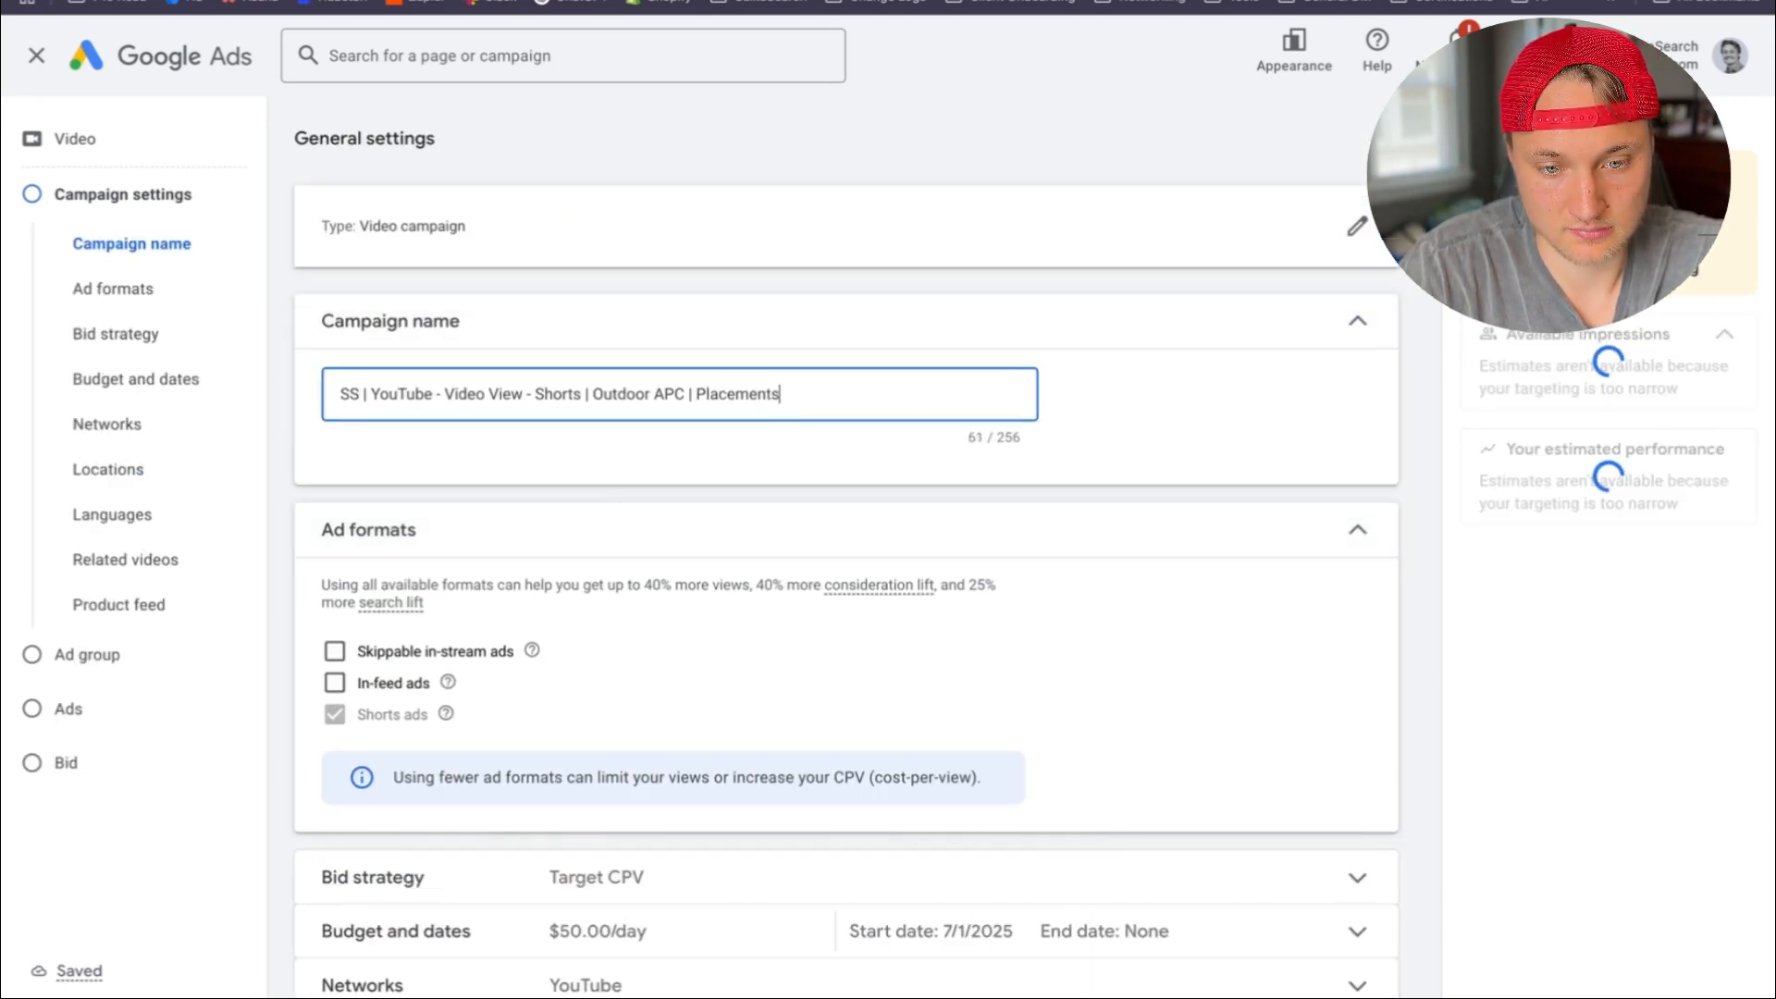
key("BackSpace")
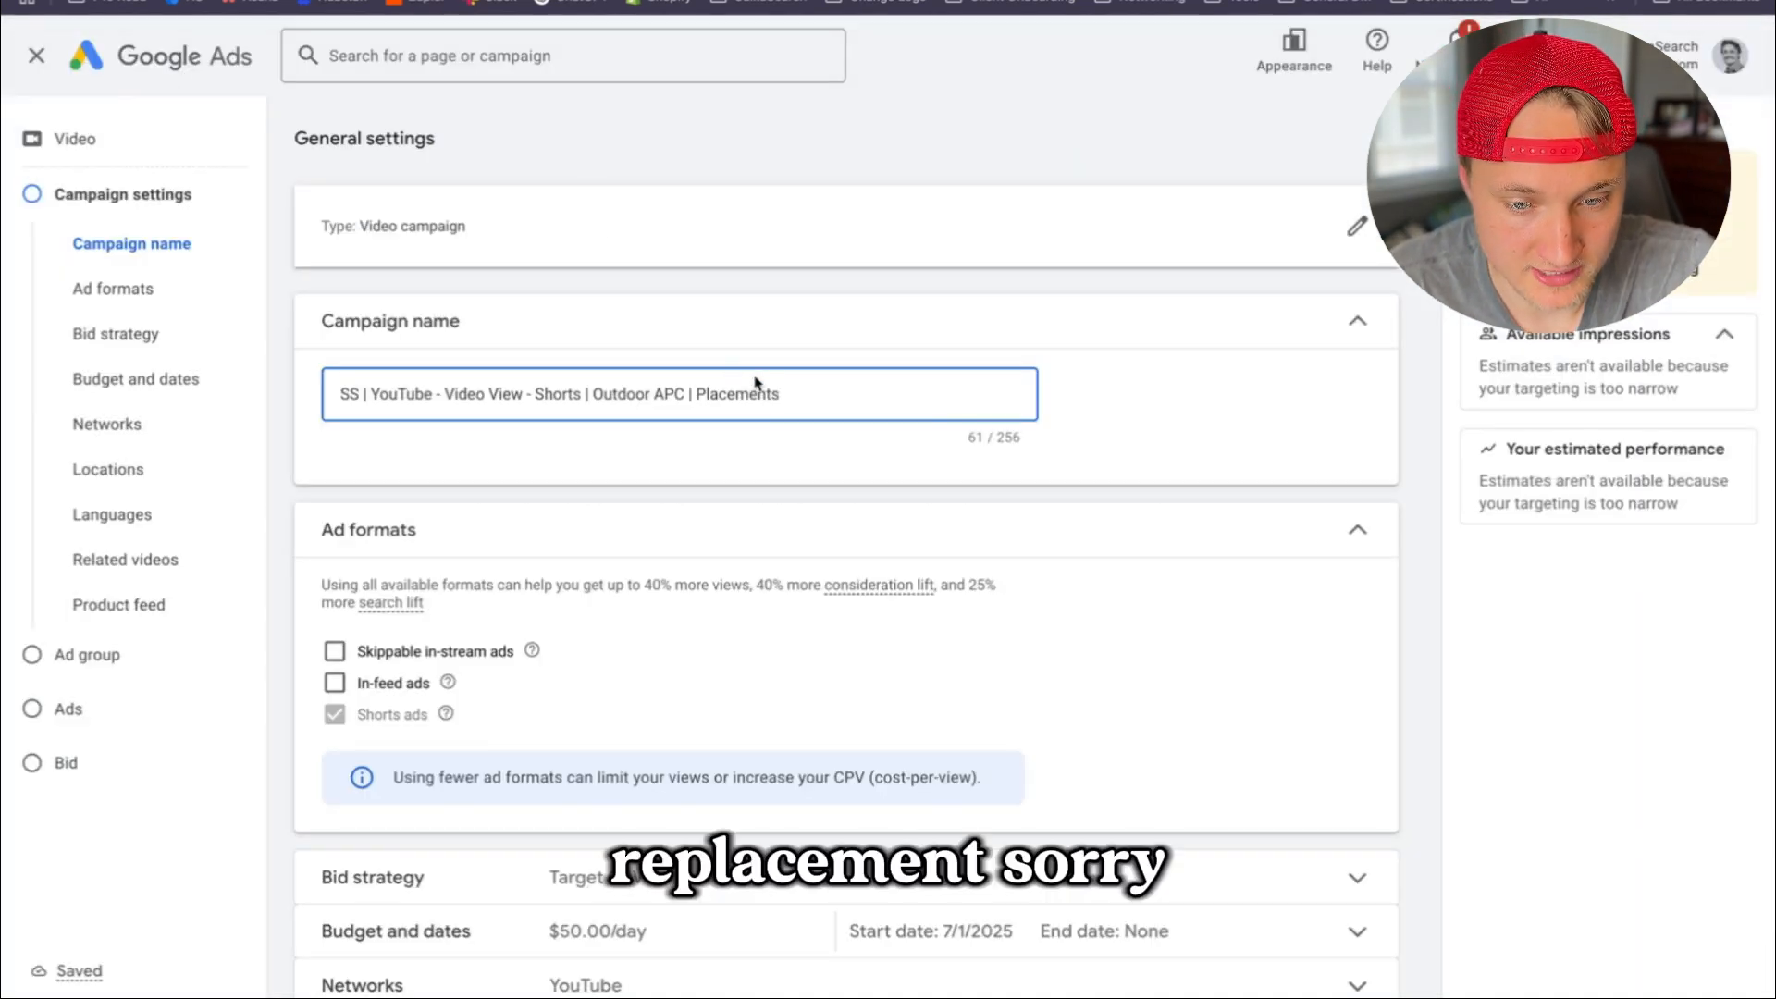
key("BackSpace")
Name the ad group "Farm & Outdoor Creatives | M (25+) | Blue Collar Interests | Farm & Outdoor Channels", copied from the Naming Conventions document
scroll(1157, 448, "down", 10)
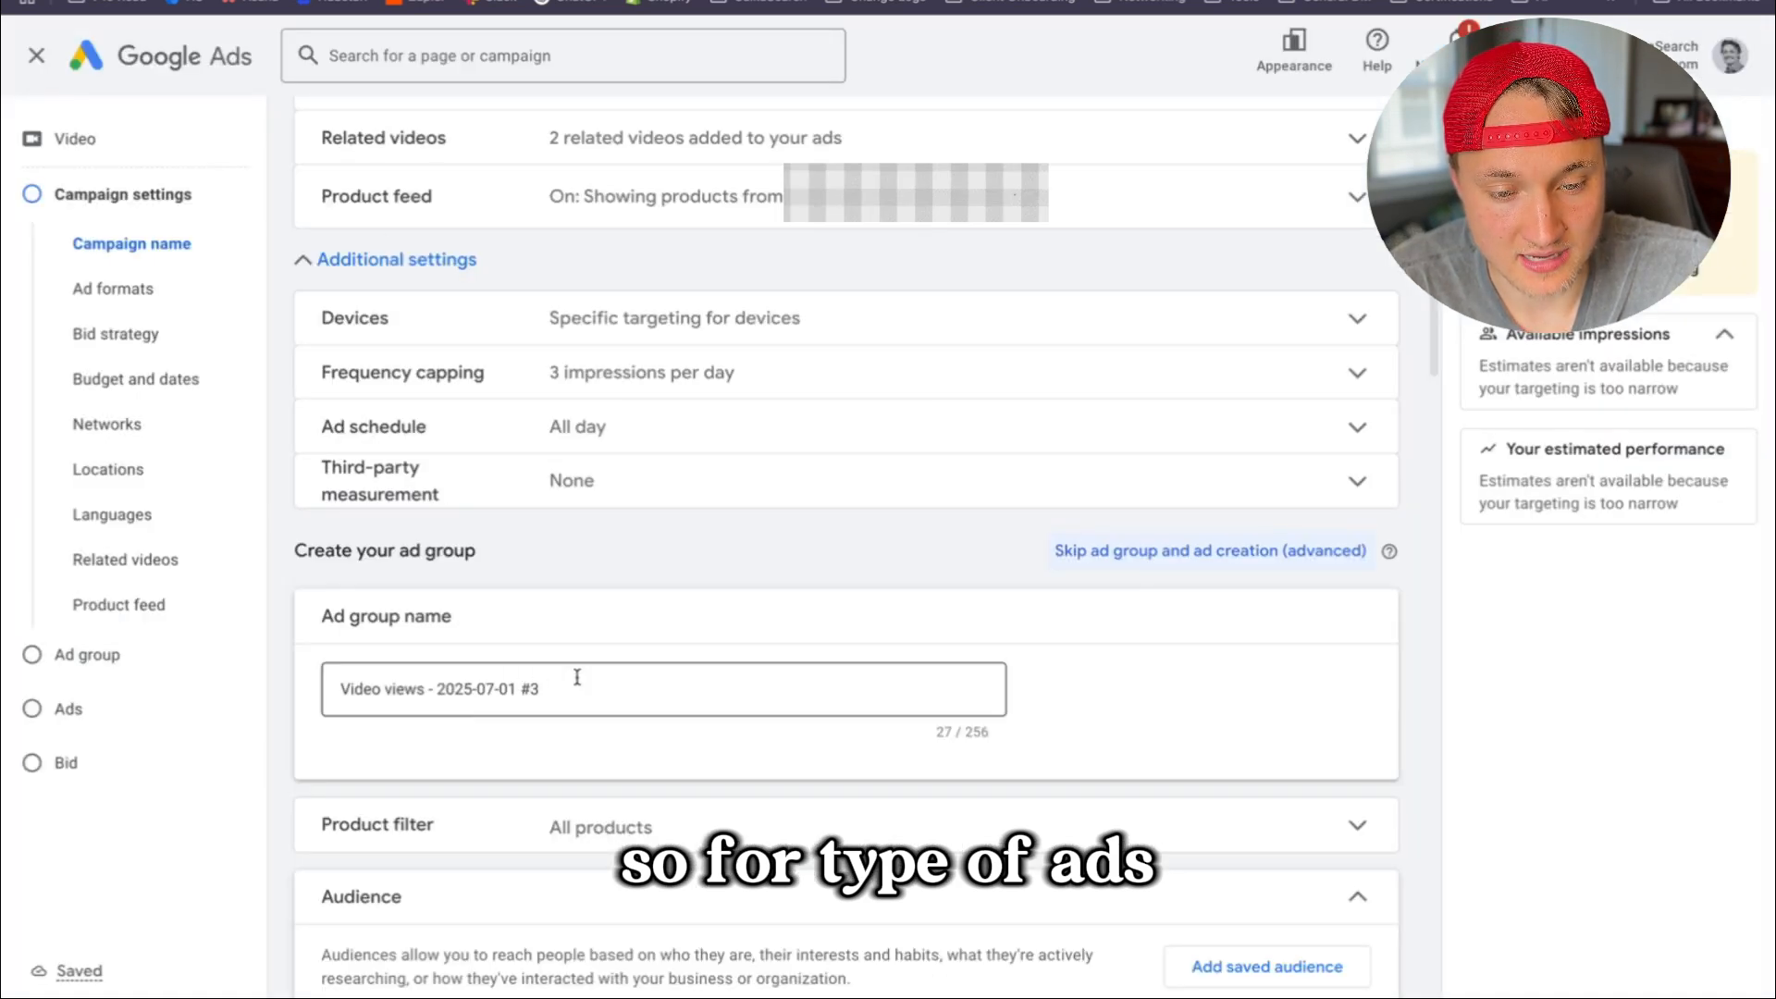
left_click(592, 674)
key("ctrl+a")
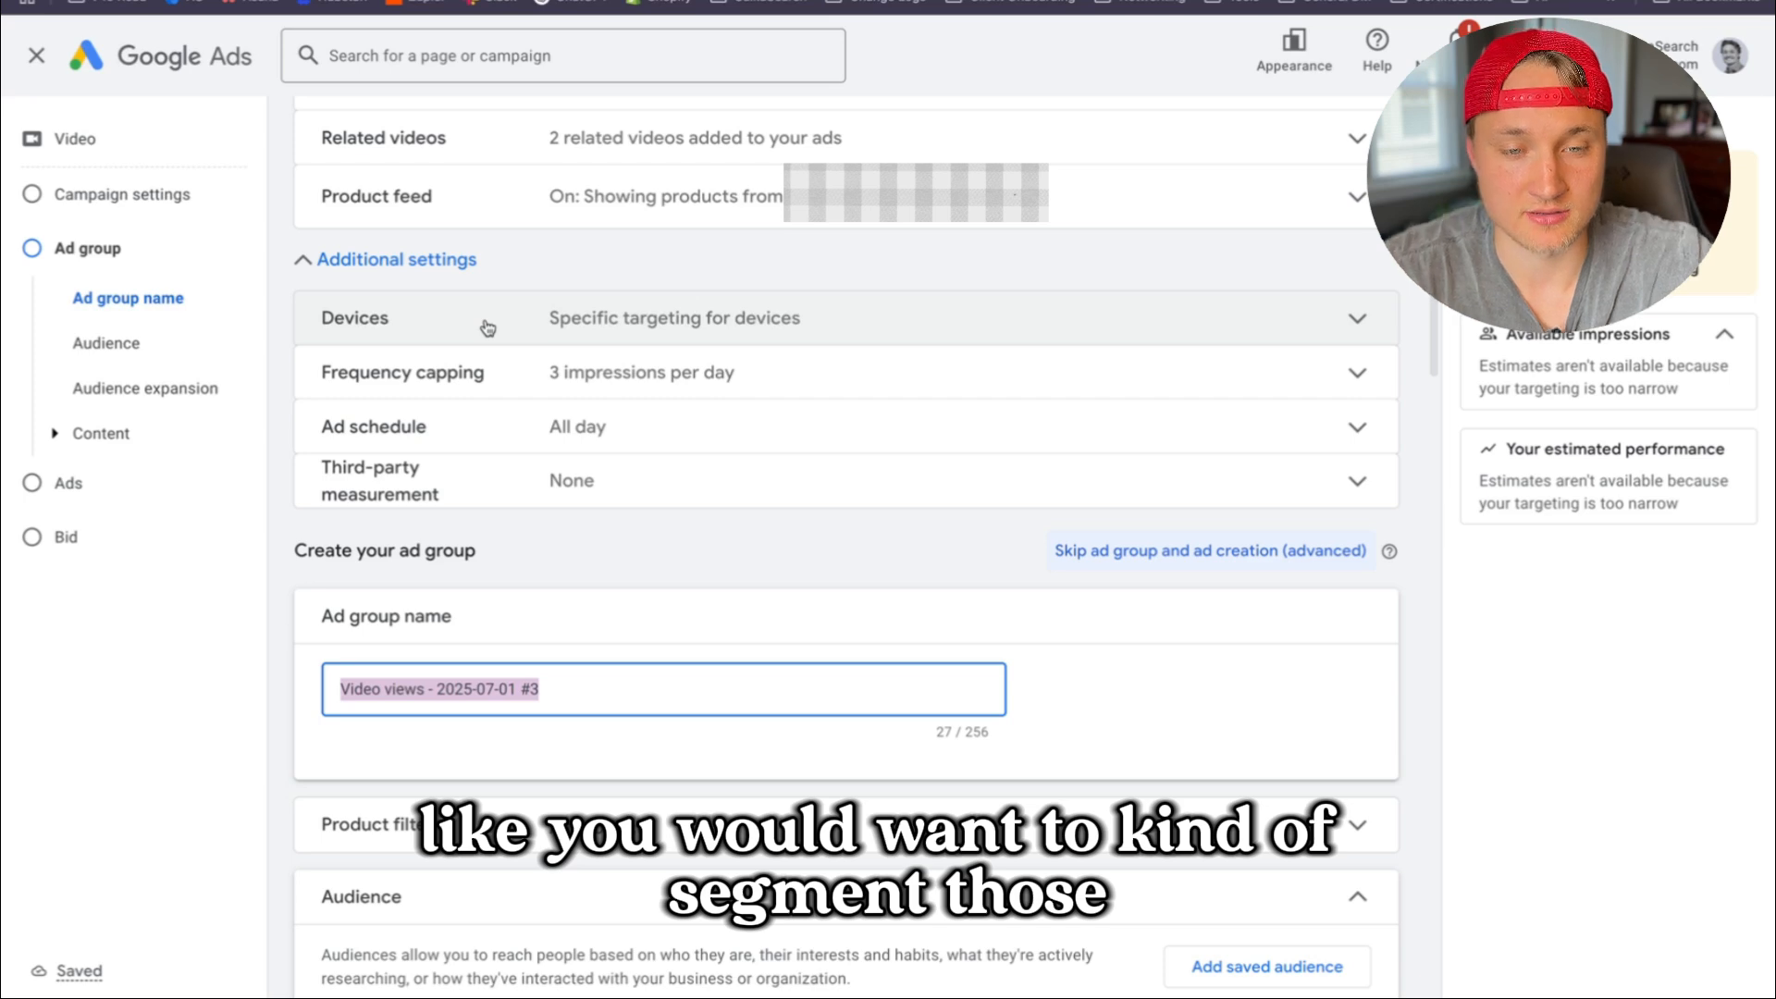
left_click(638, 2)
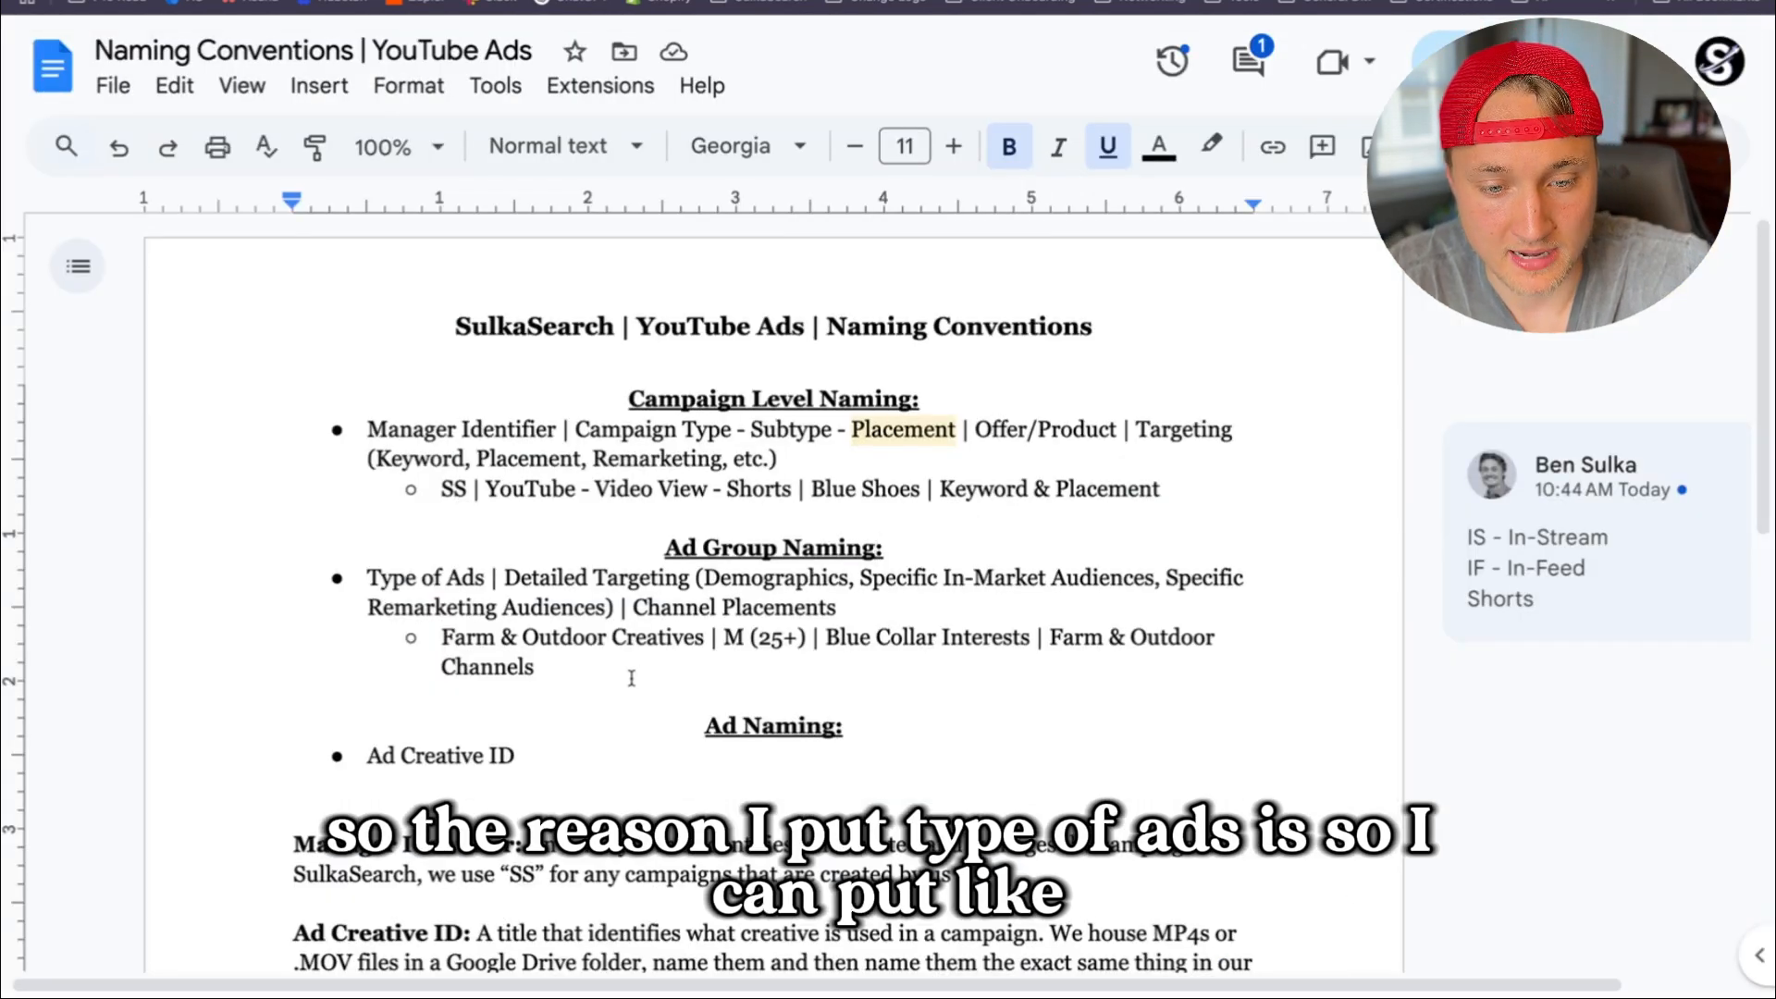
left_click(381, 2)
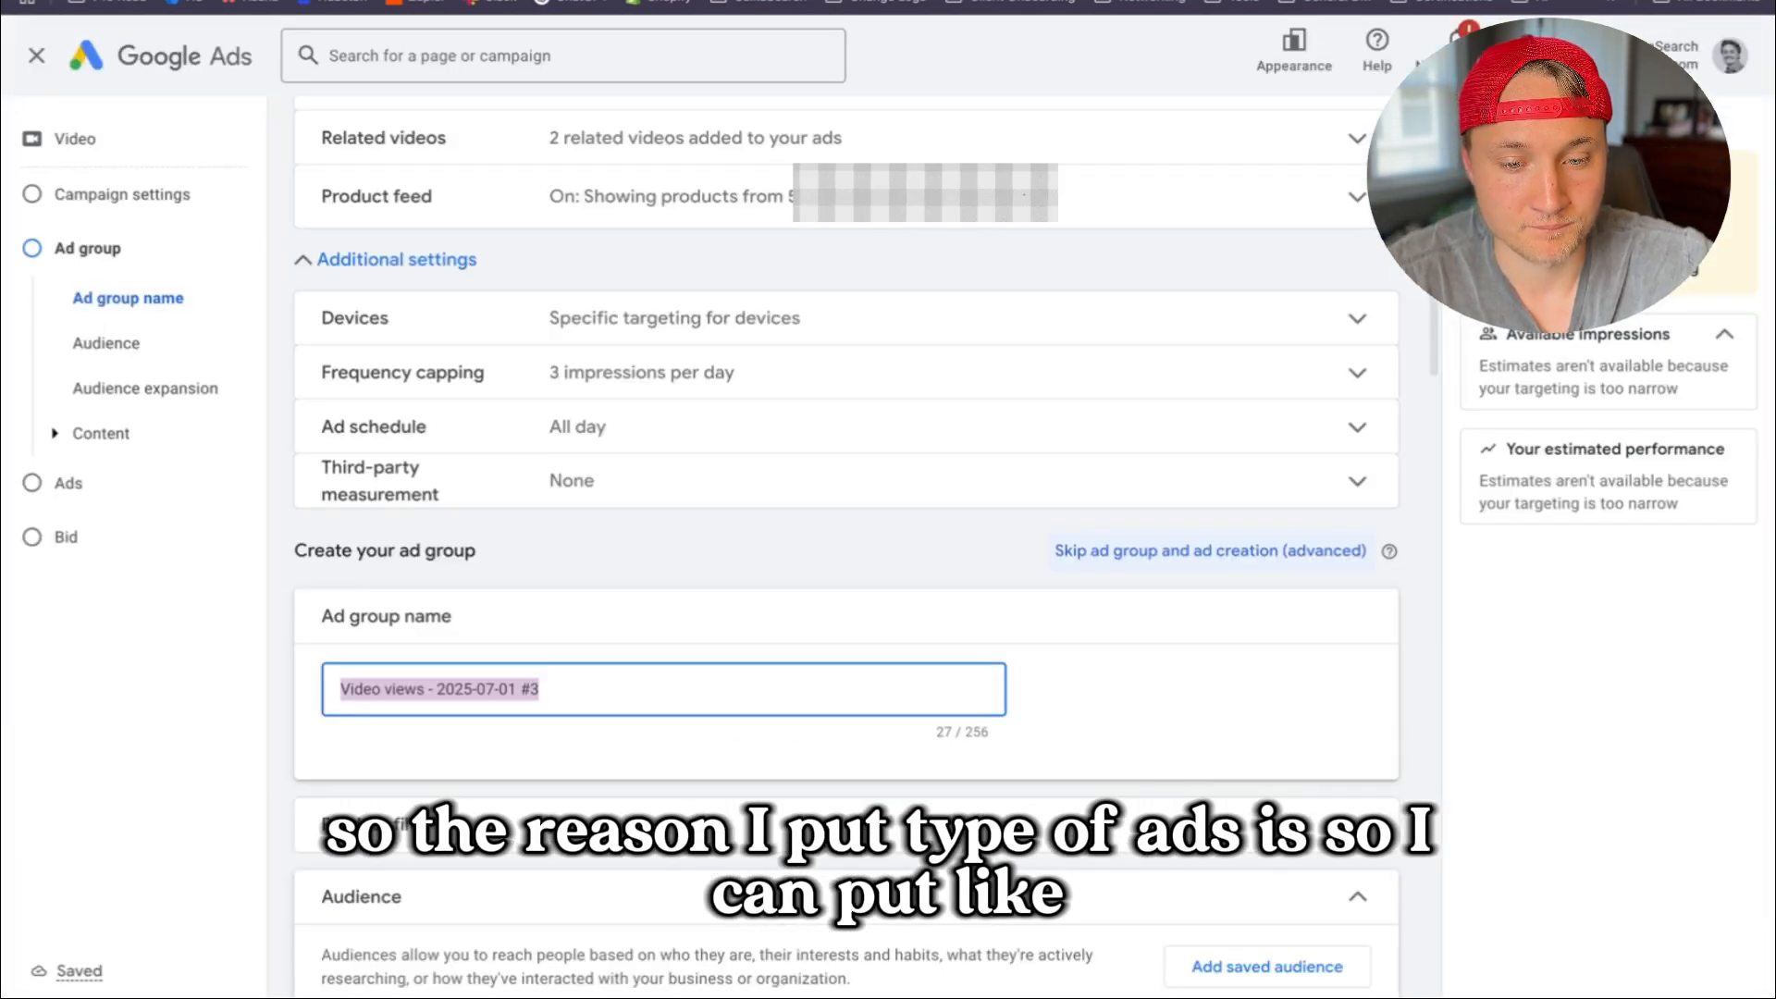
left_click(638, 2)
left_click_drag(544, 666, 421, 652)
key("ctrl+c")
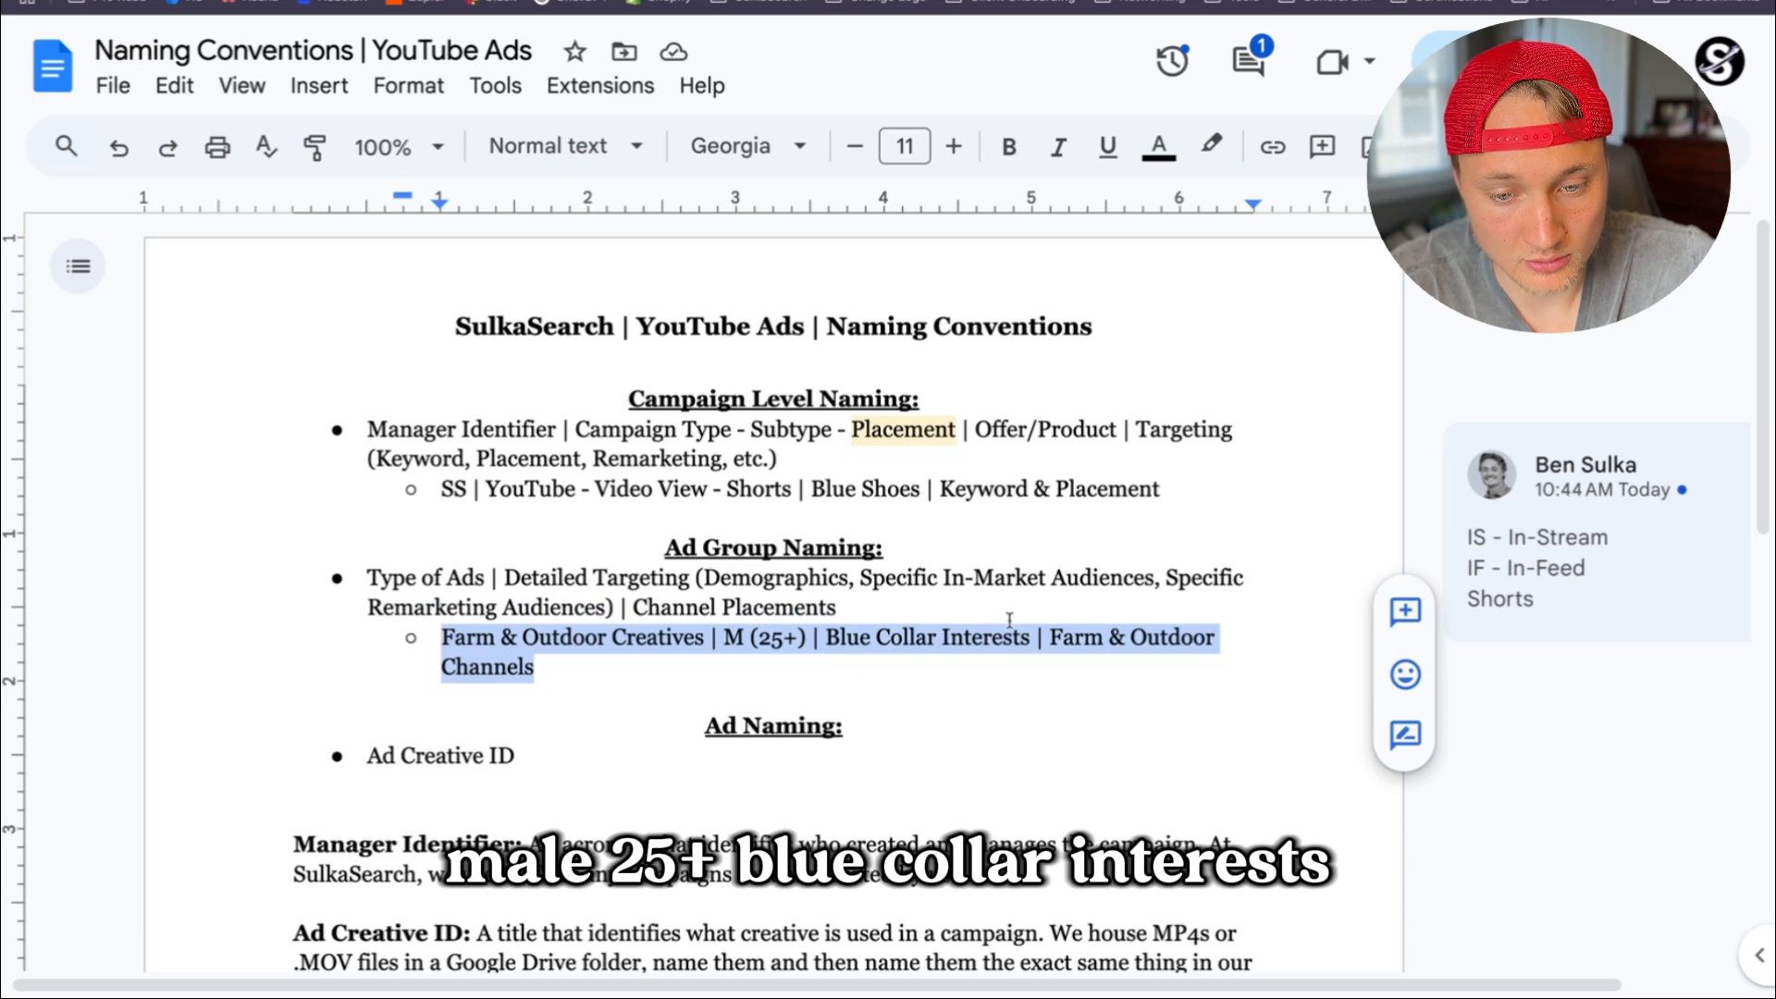
left_click(453, 3)
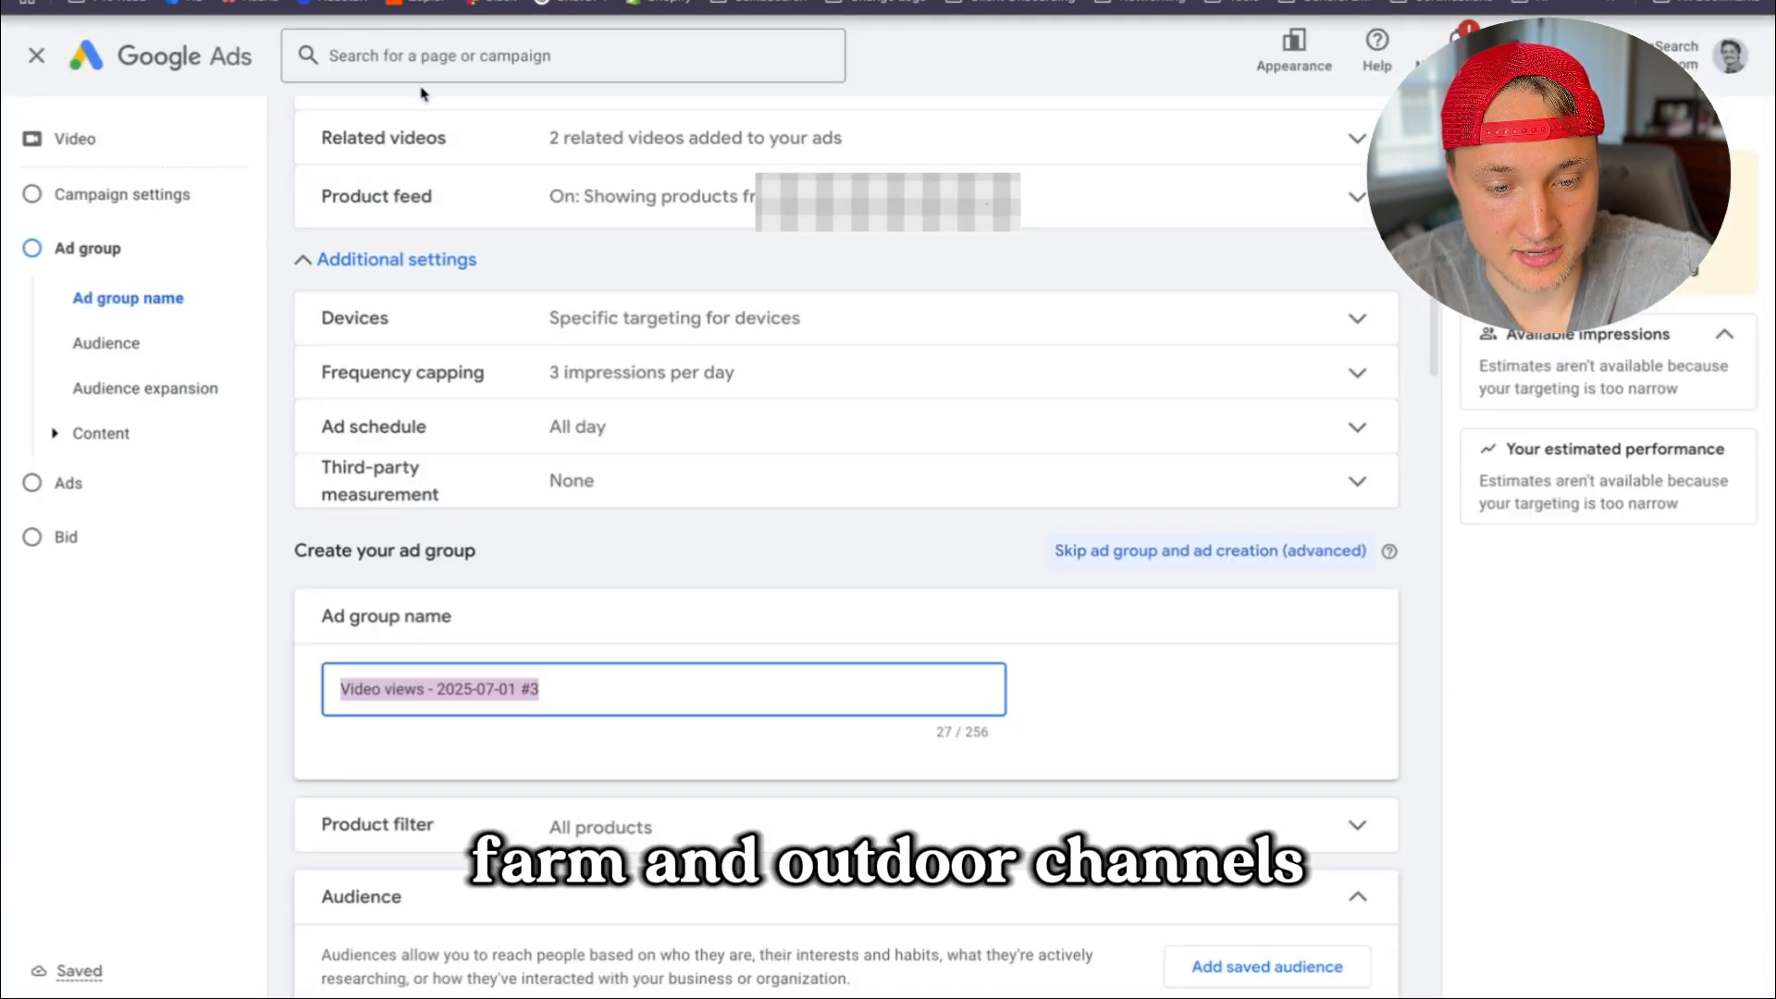
triple_click(457, 692)
key("ctrl+v")
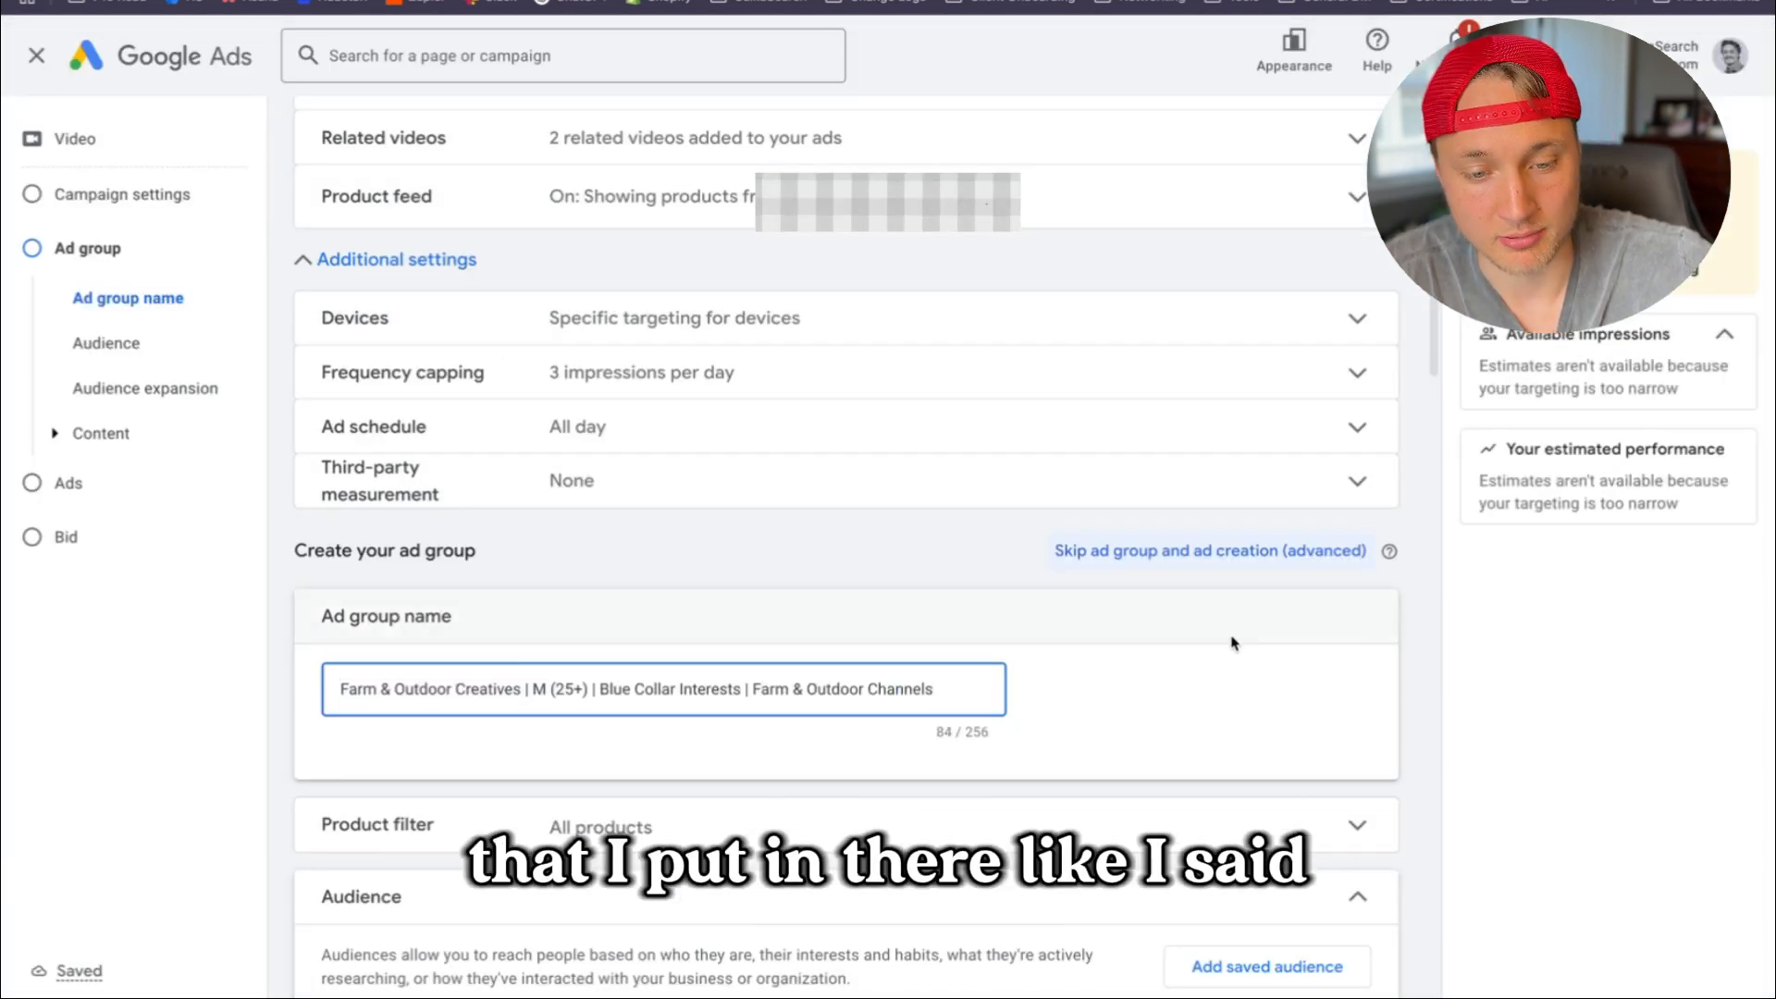
Compare the ad group name with the audience's gender and age demographics and the selected interest segments
scroll(1234, 661, "down", 5)
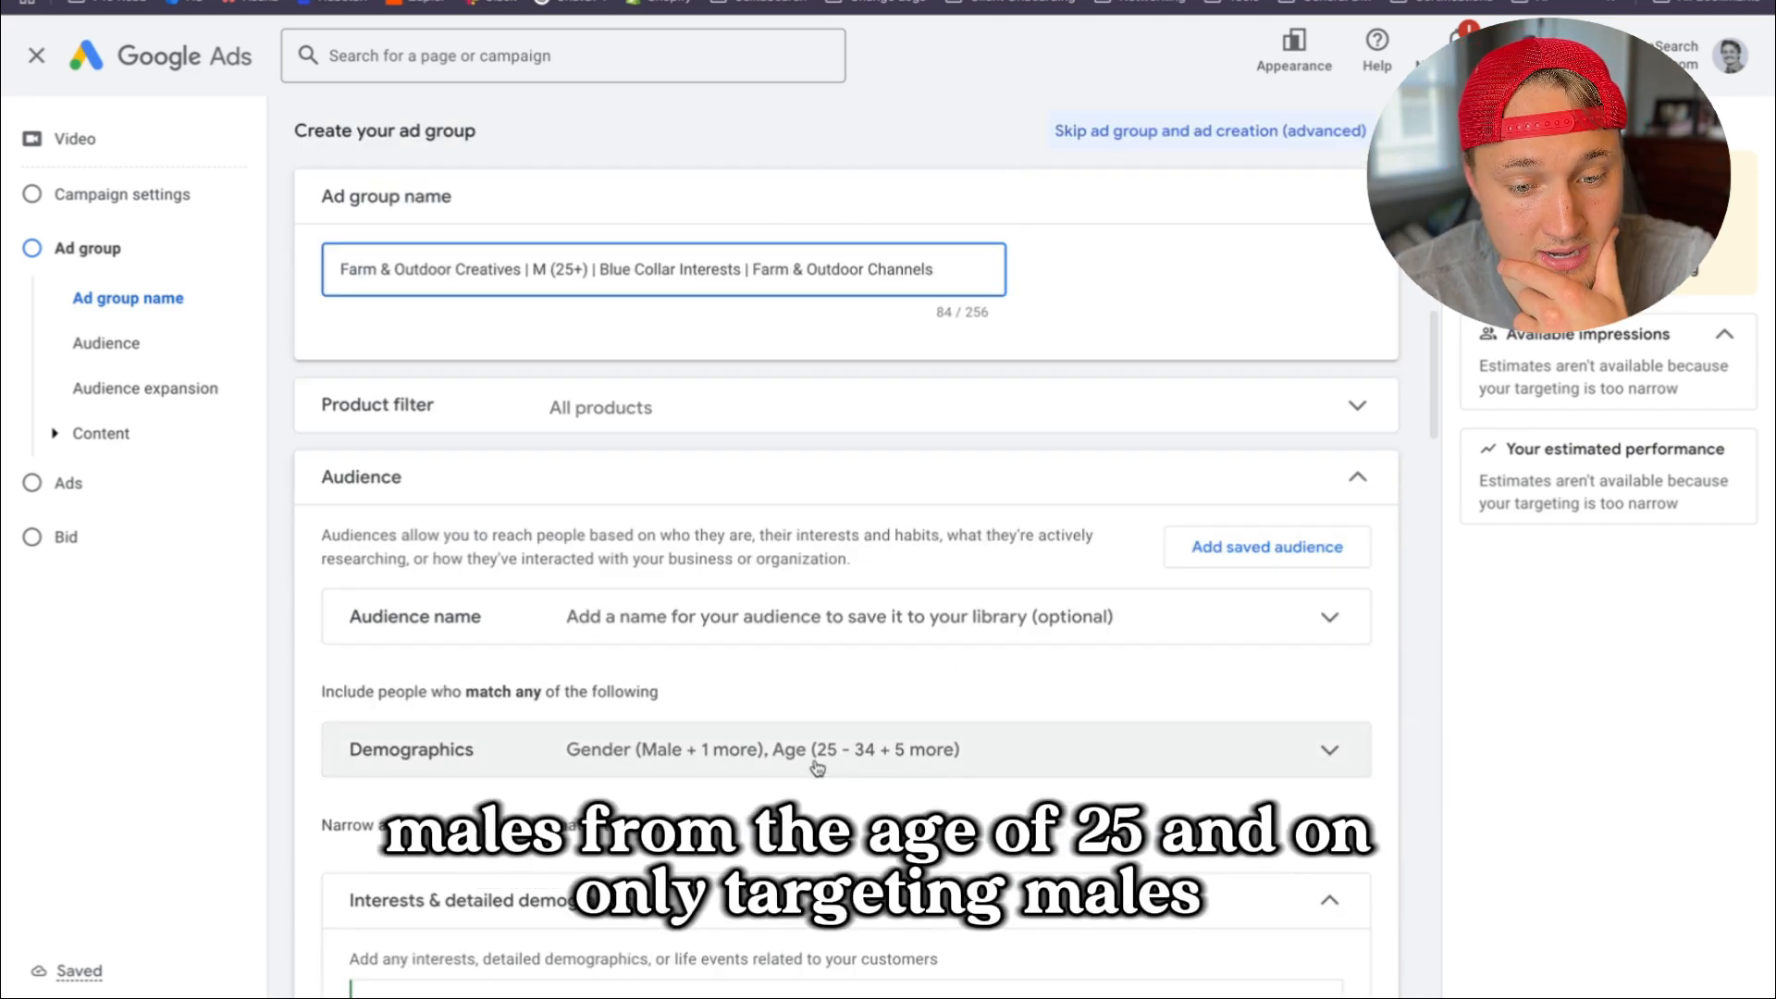
left_click(924, 765)
scroll(596, 925, "down", 4)
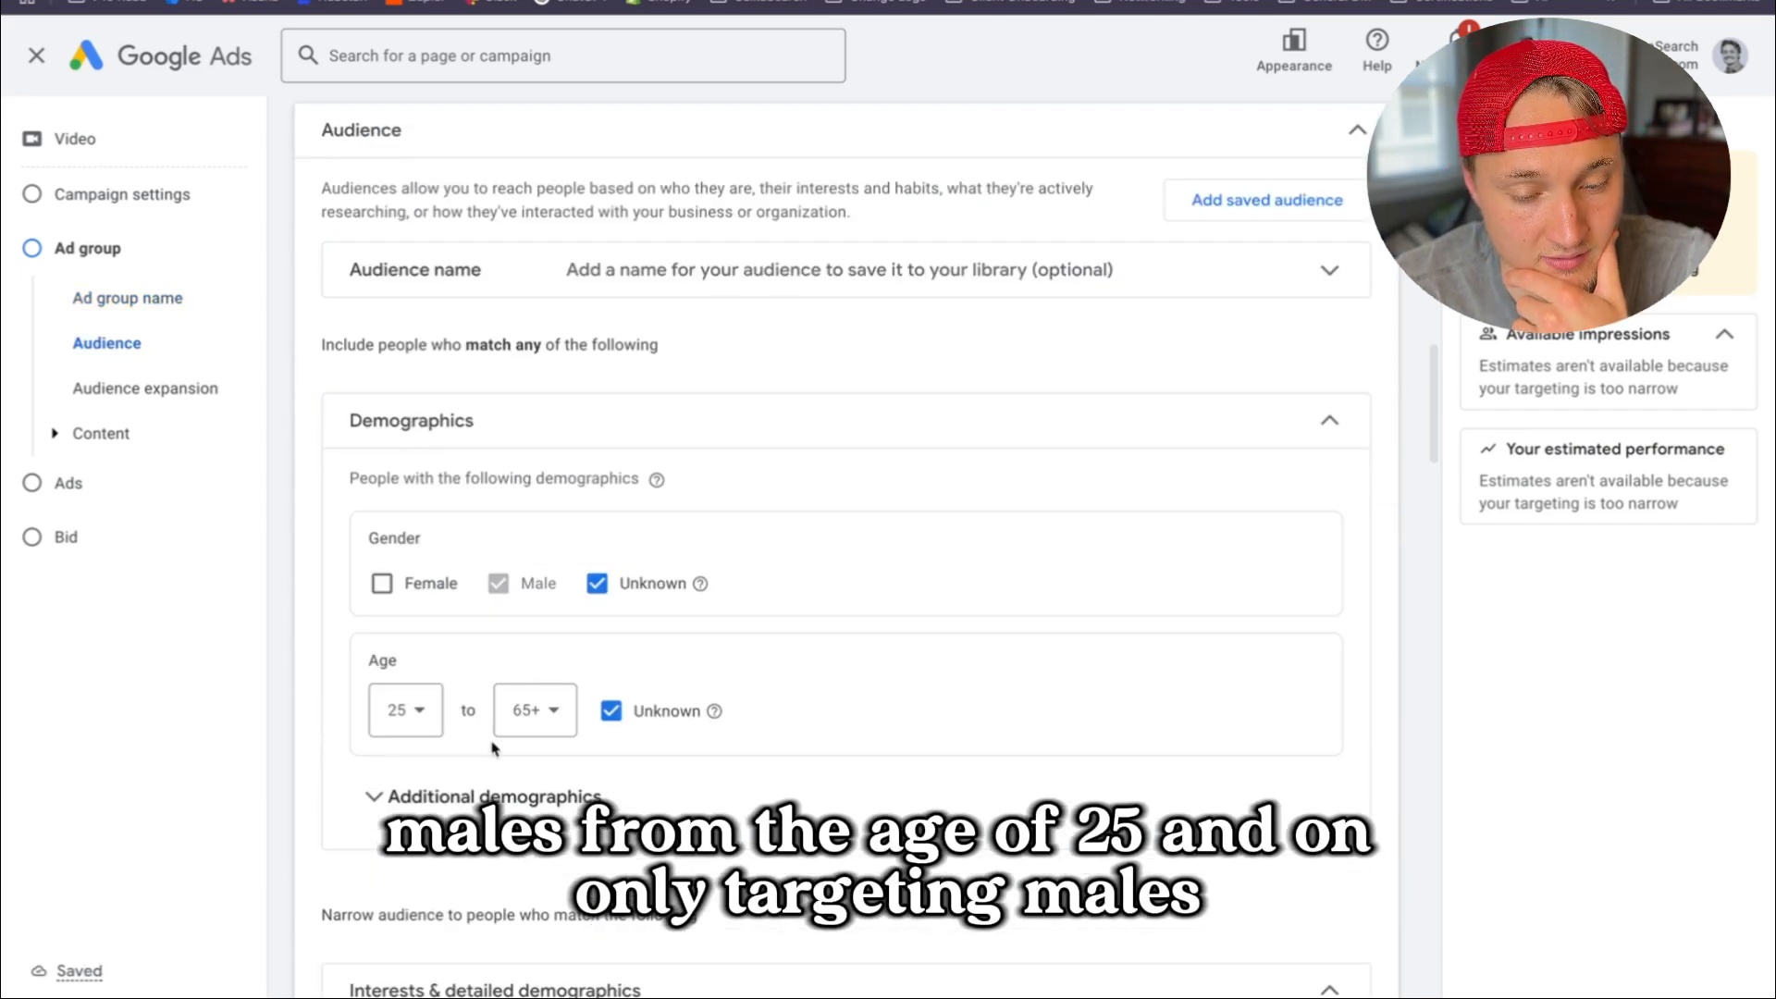
left_click(608, 408)
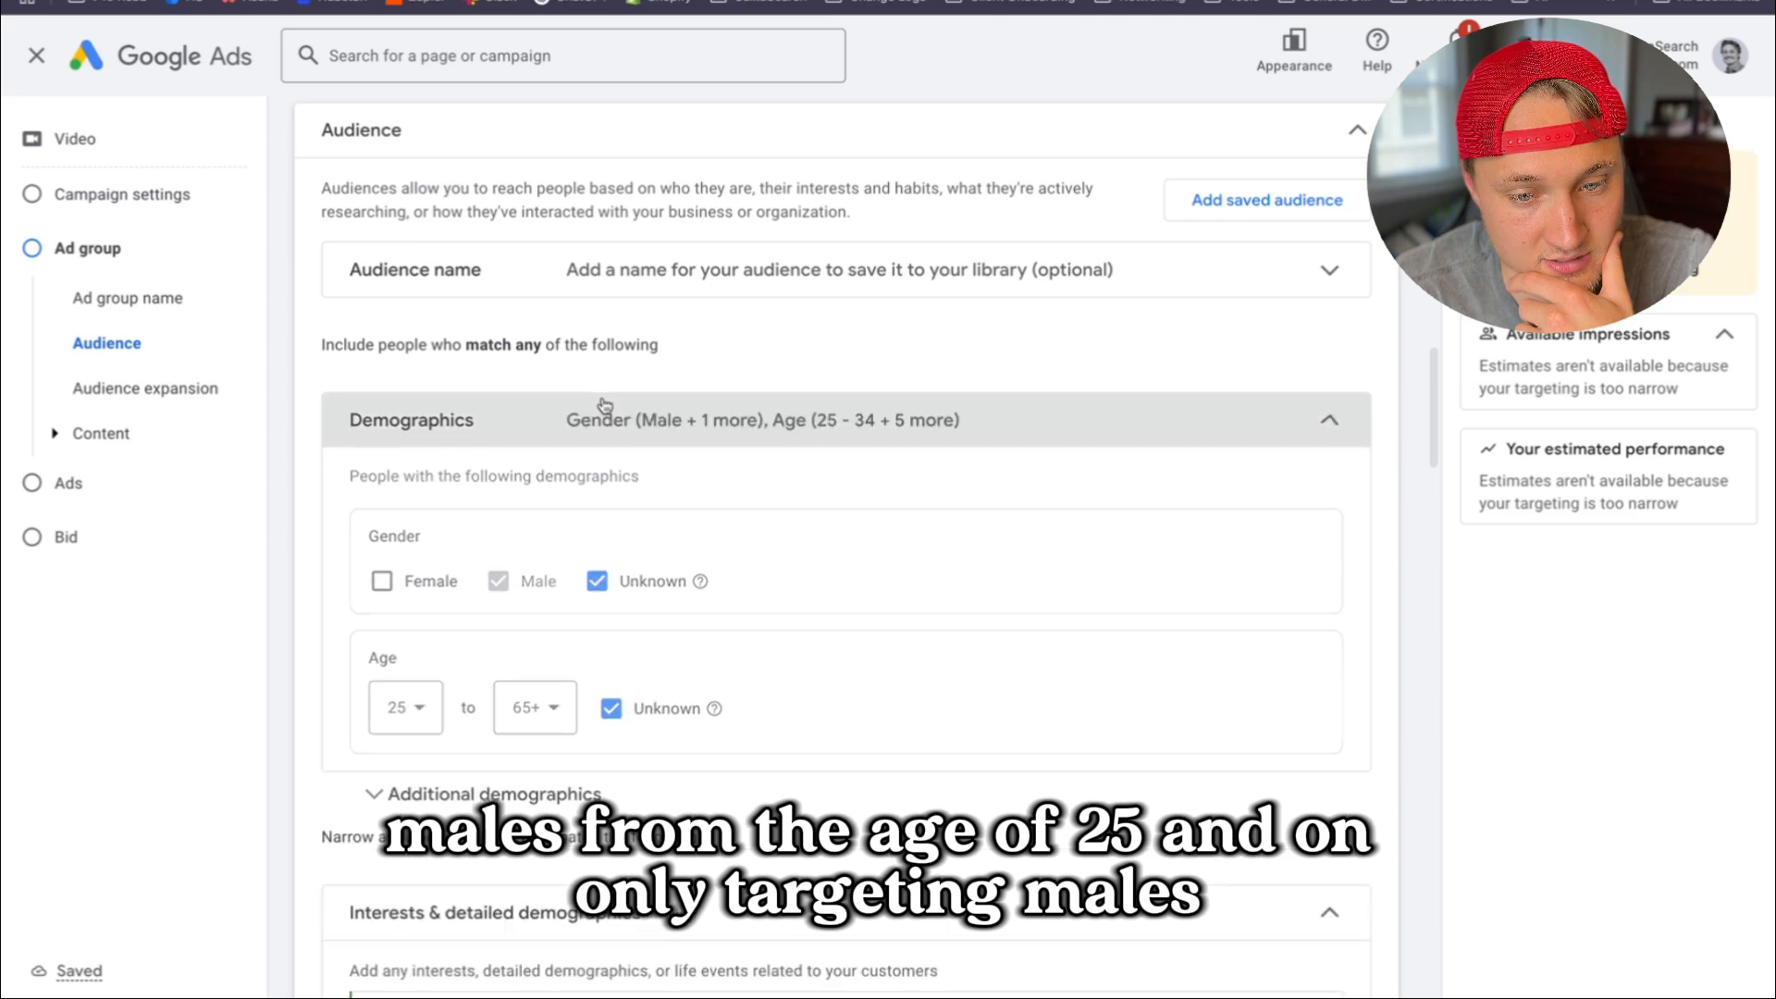
scroll(607, 408, "up", 6)
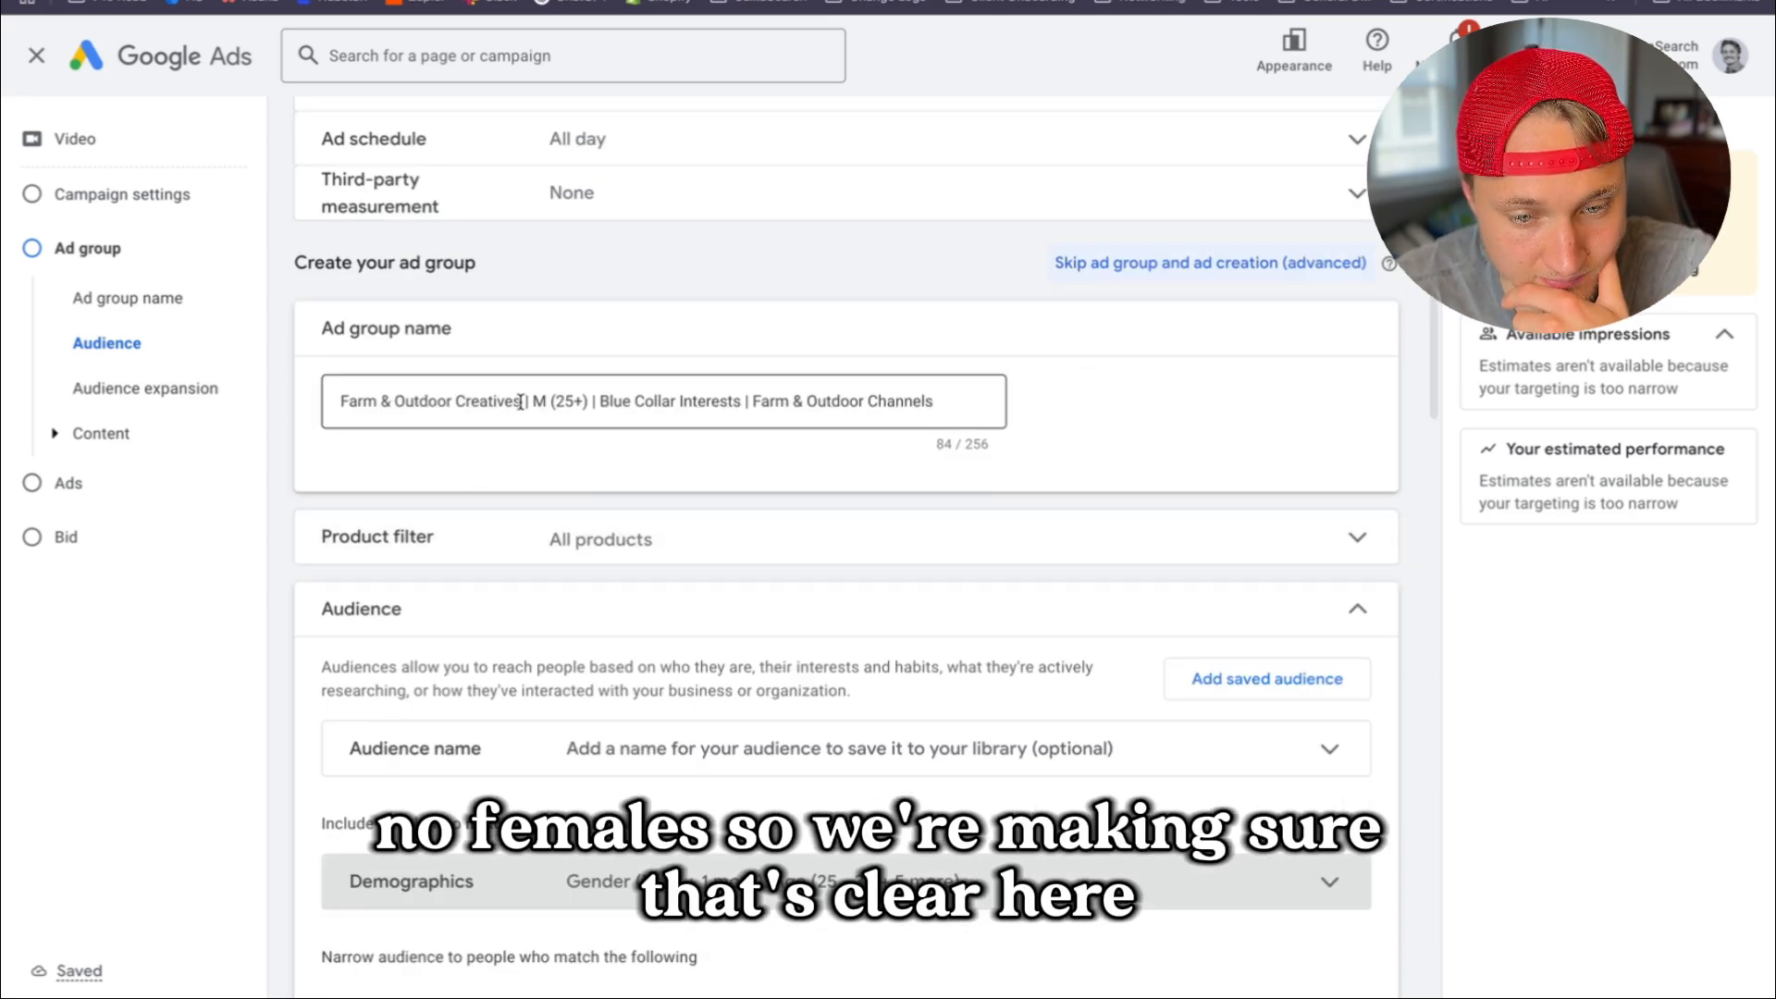
left_click_drag(529, 400, 587, 400)
scroll(675, 417, "down", 7)
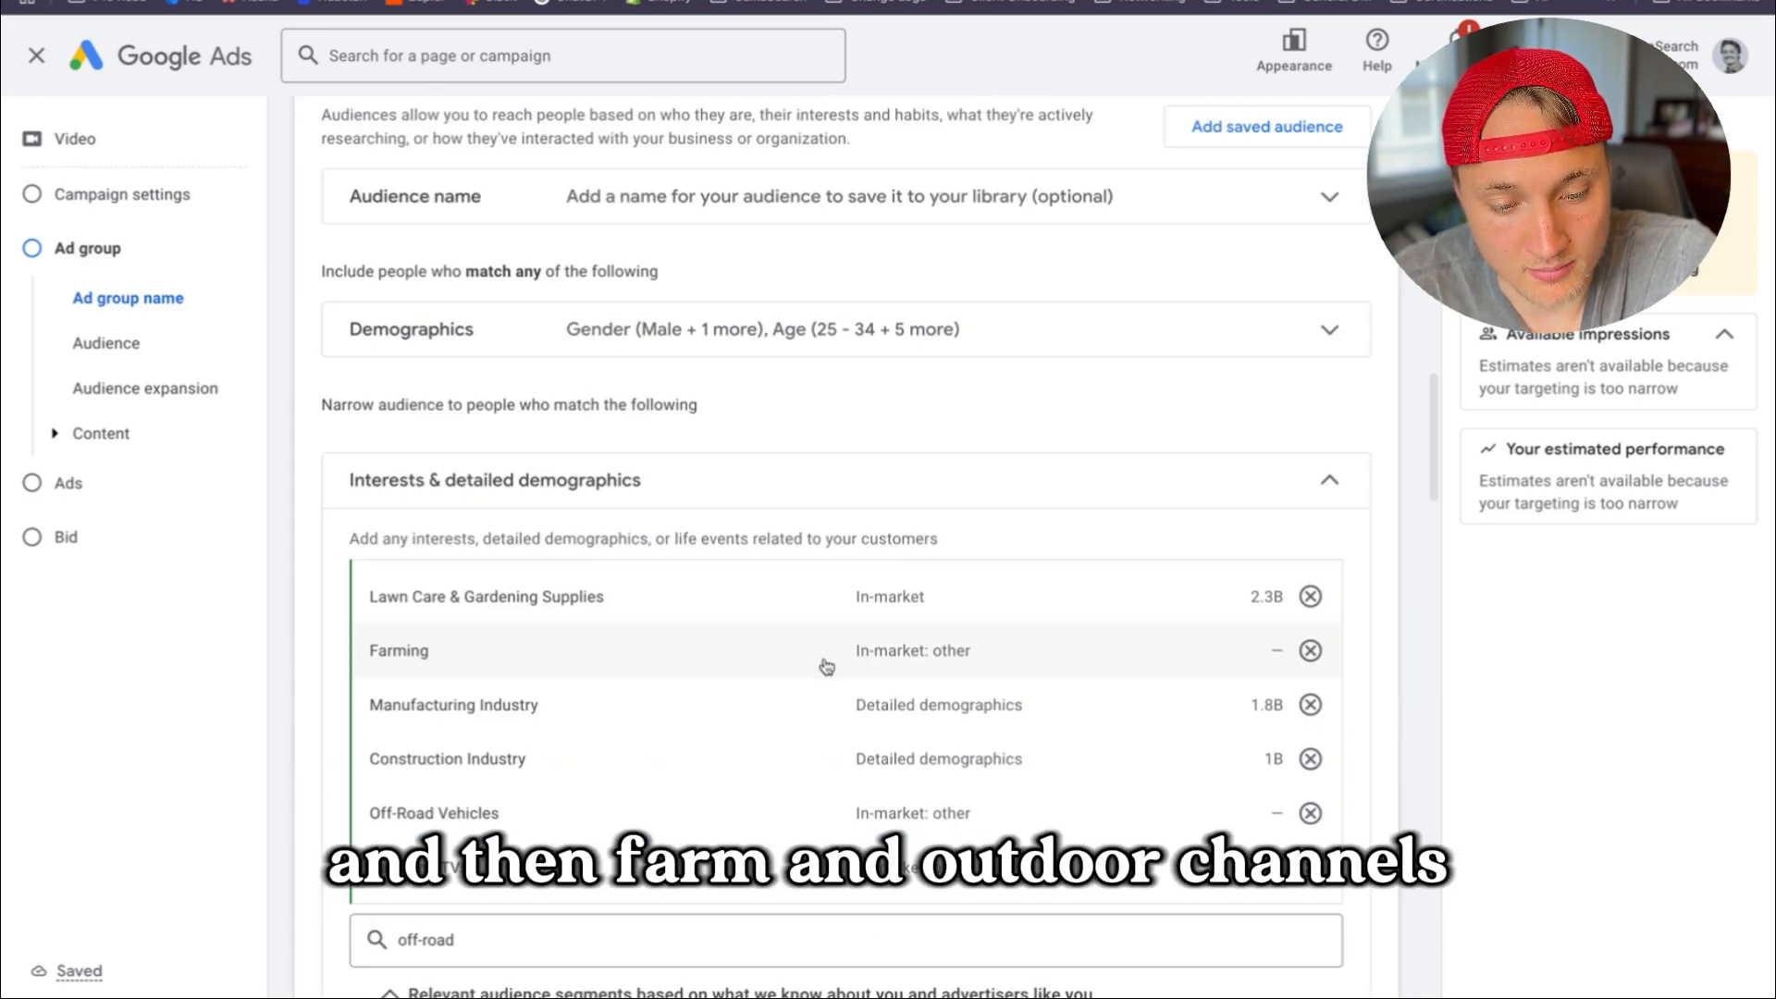
scroll(826, 666, "down", 5)
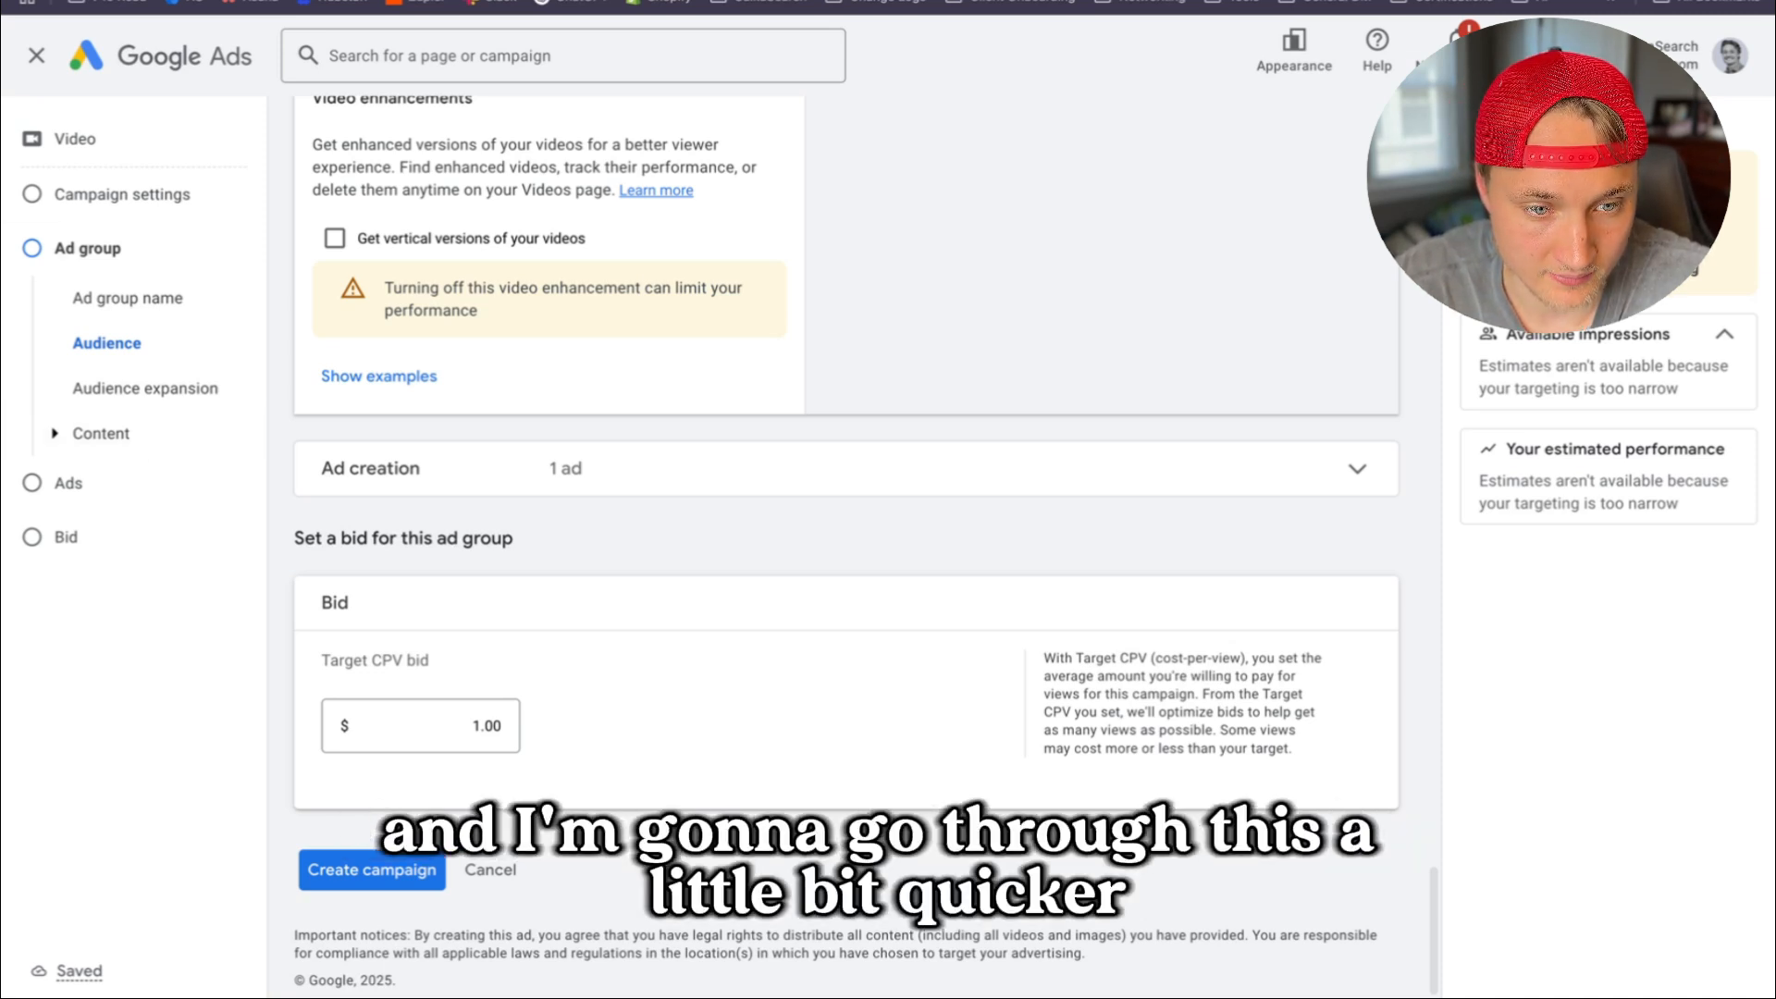
Leave the video campaign draft and start a new Demand Gen campaign without guidance, keeping the Purchases conversion goal
left_click(37, 57)
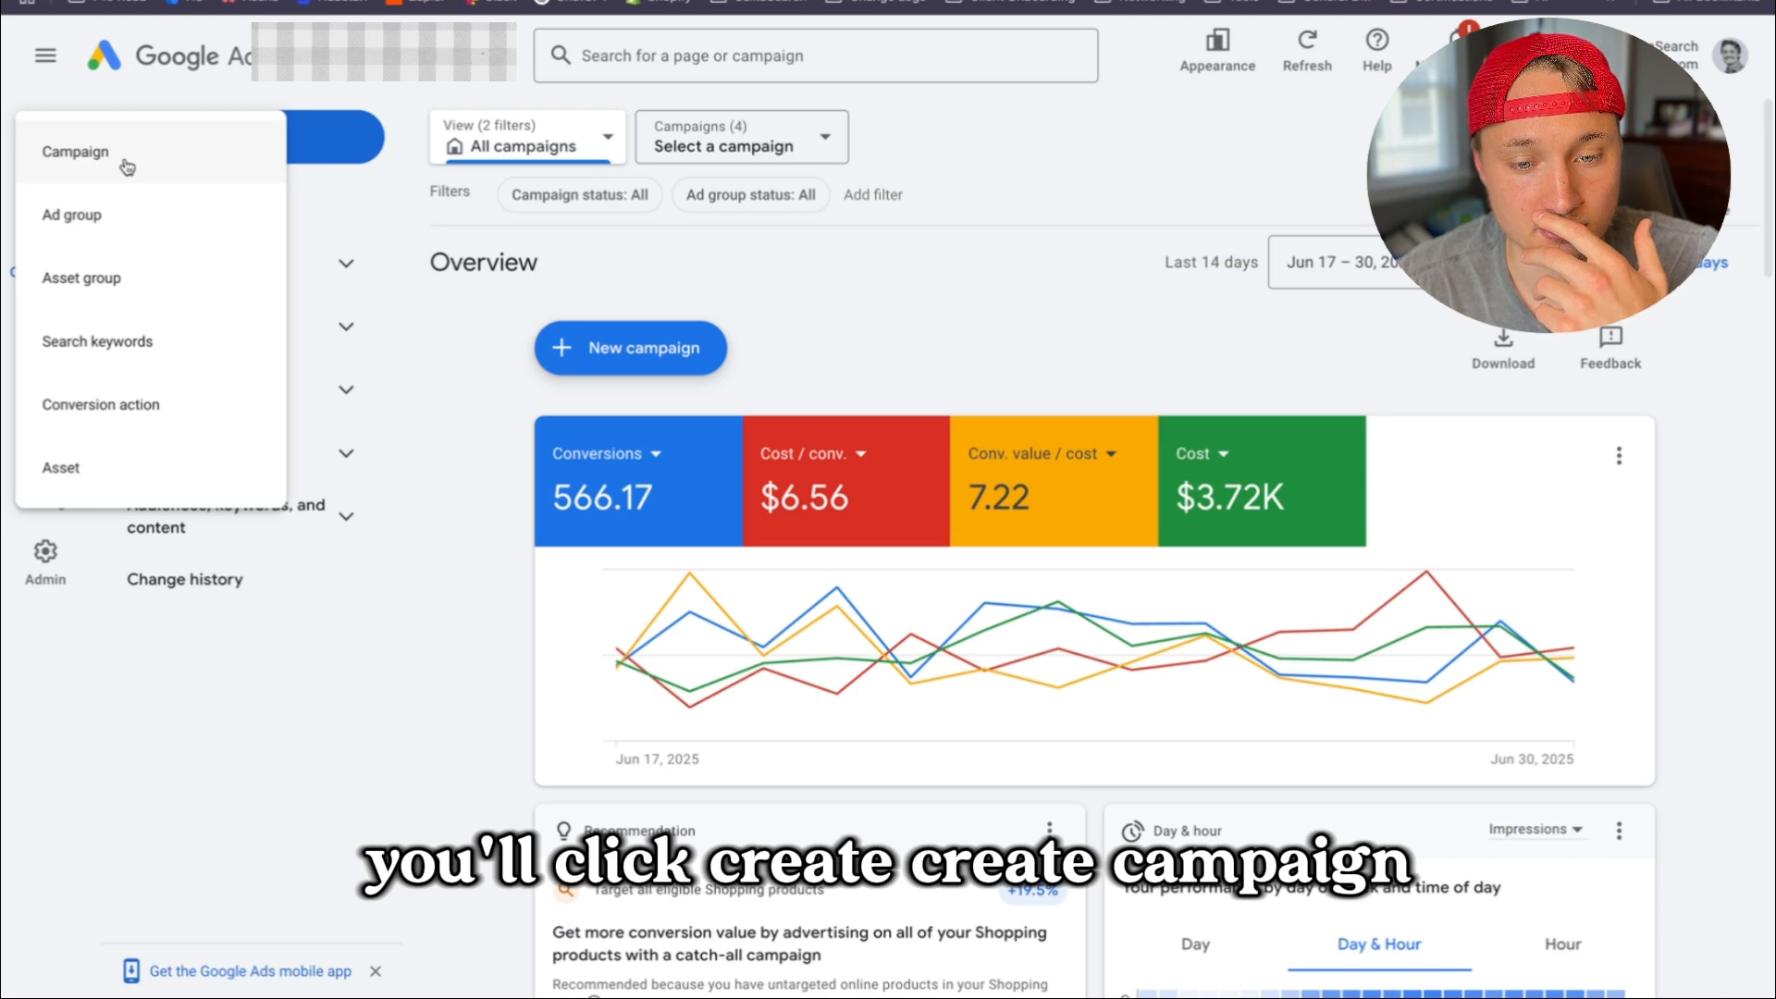
left_click(127, 166)
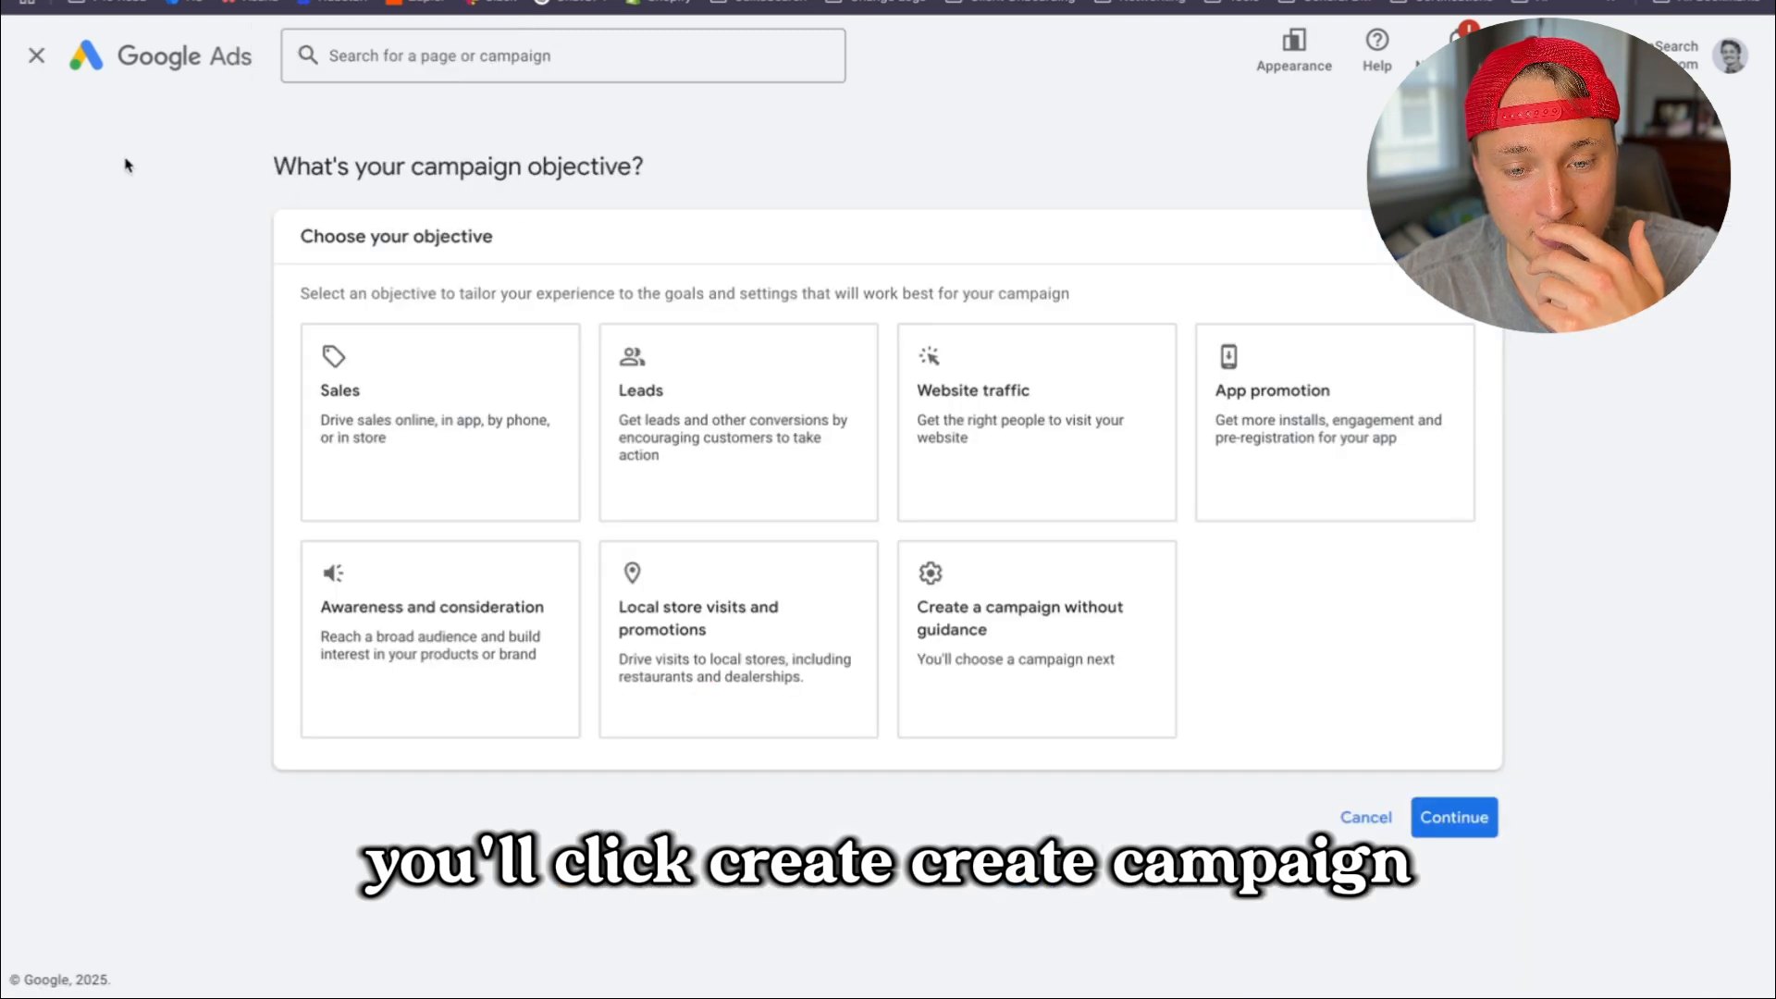
left_click(992, 625)
scroll(1063, 567, "down", 4)
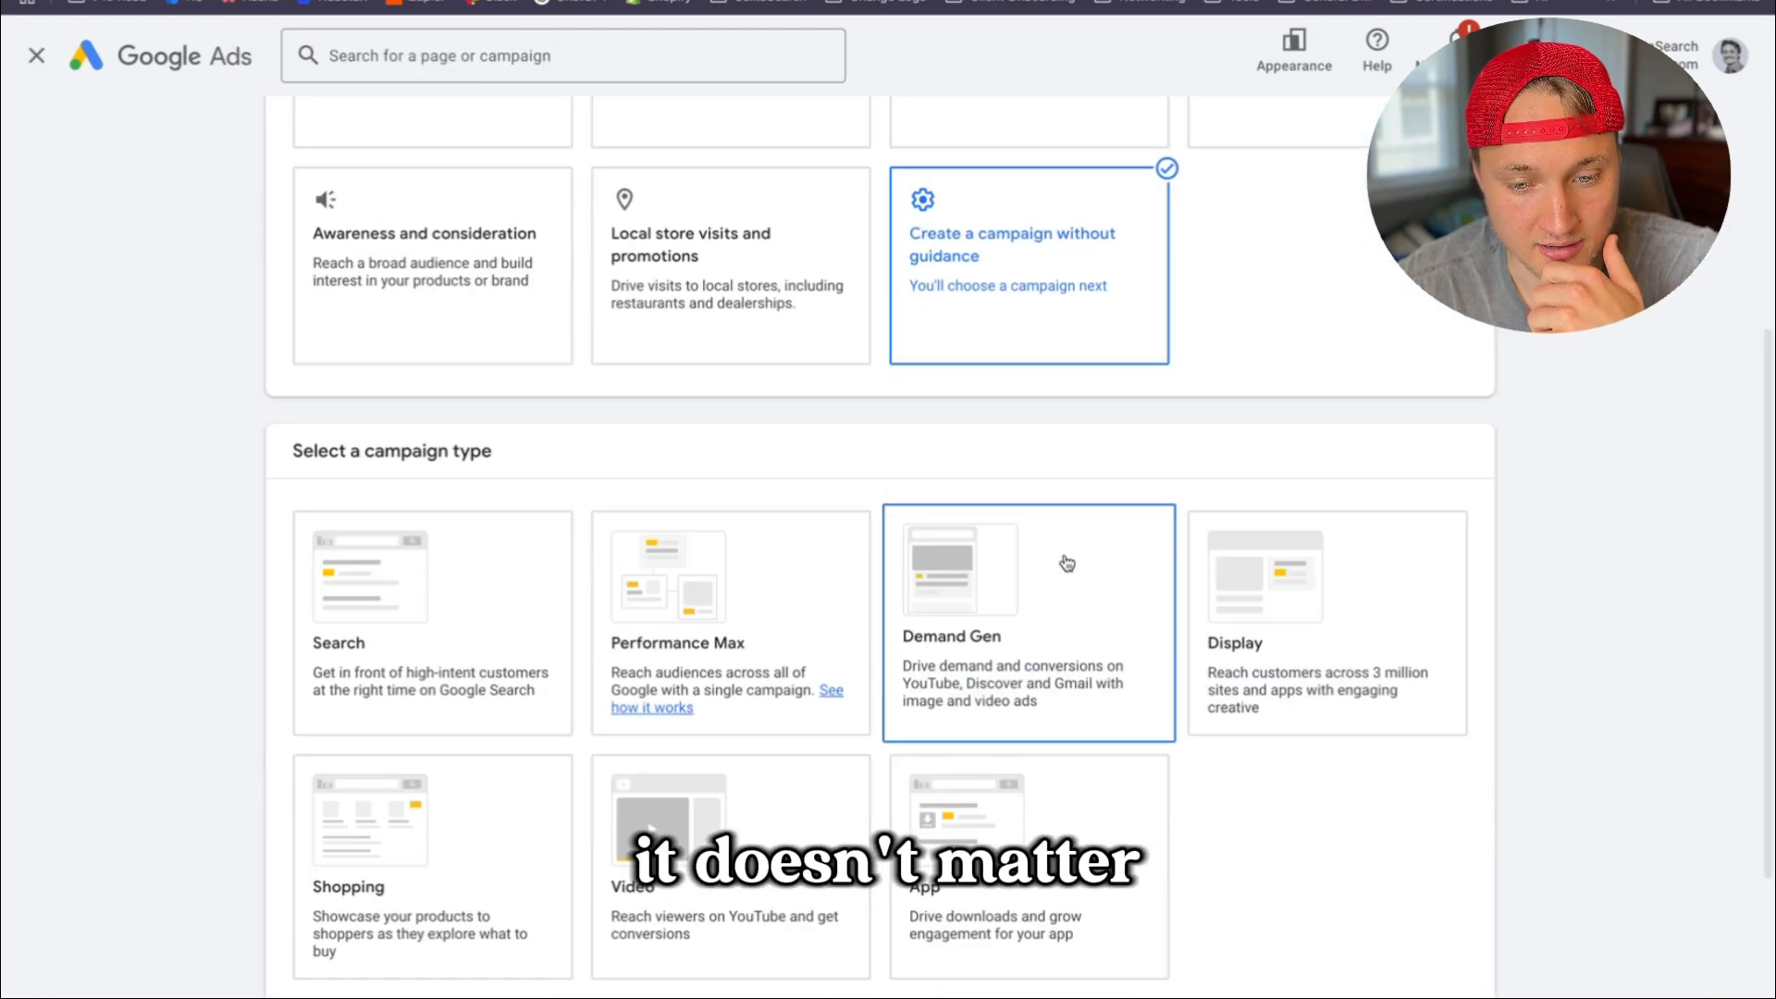
left_click(1073, 567)
scroll(1098, 567, "down", 6)
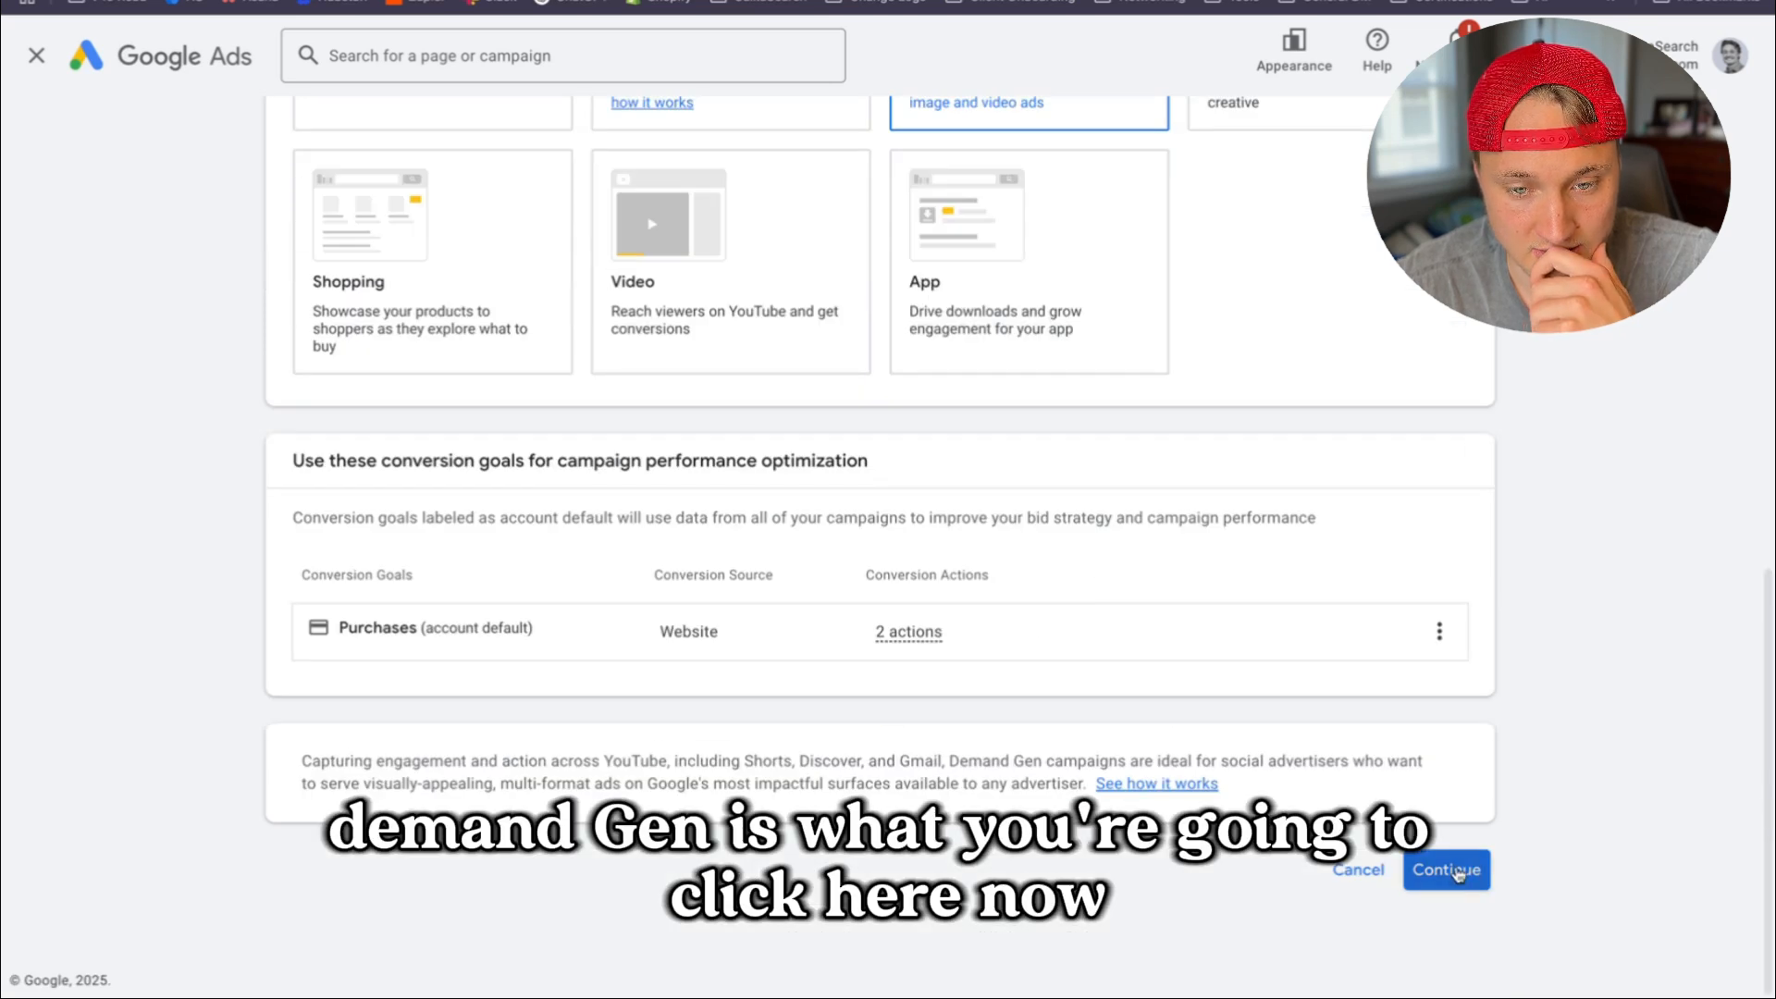
scroll(1030, 539, "up", 2)
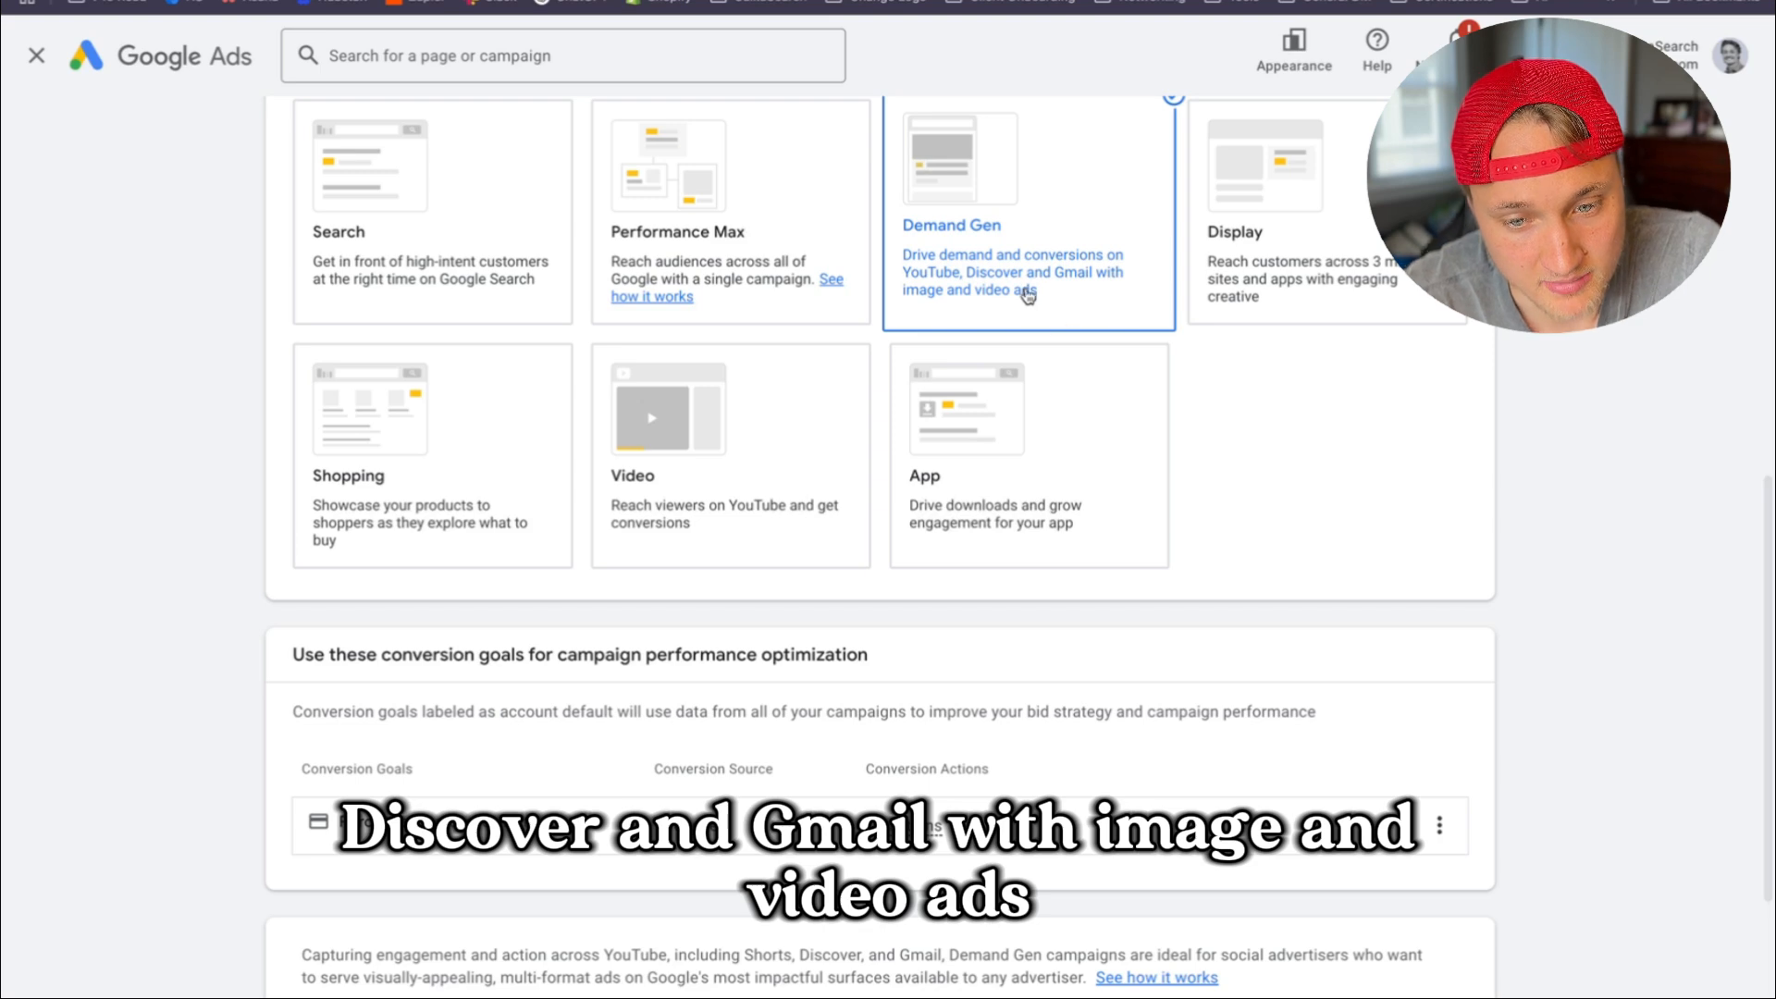
scroll(1253, 468, "up", 3)
scroll(1286, 569, "down", 5)
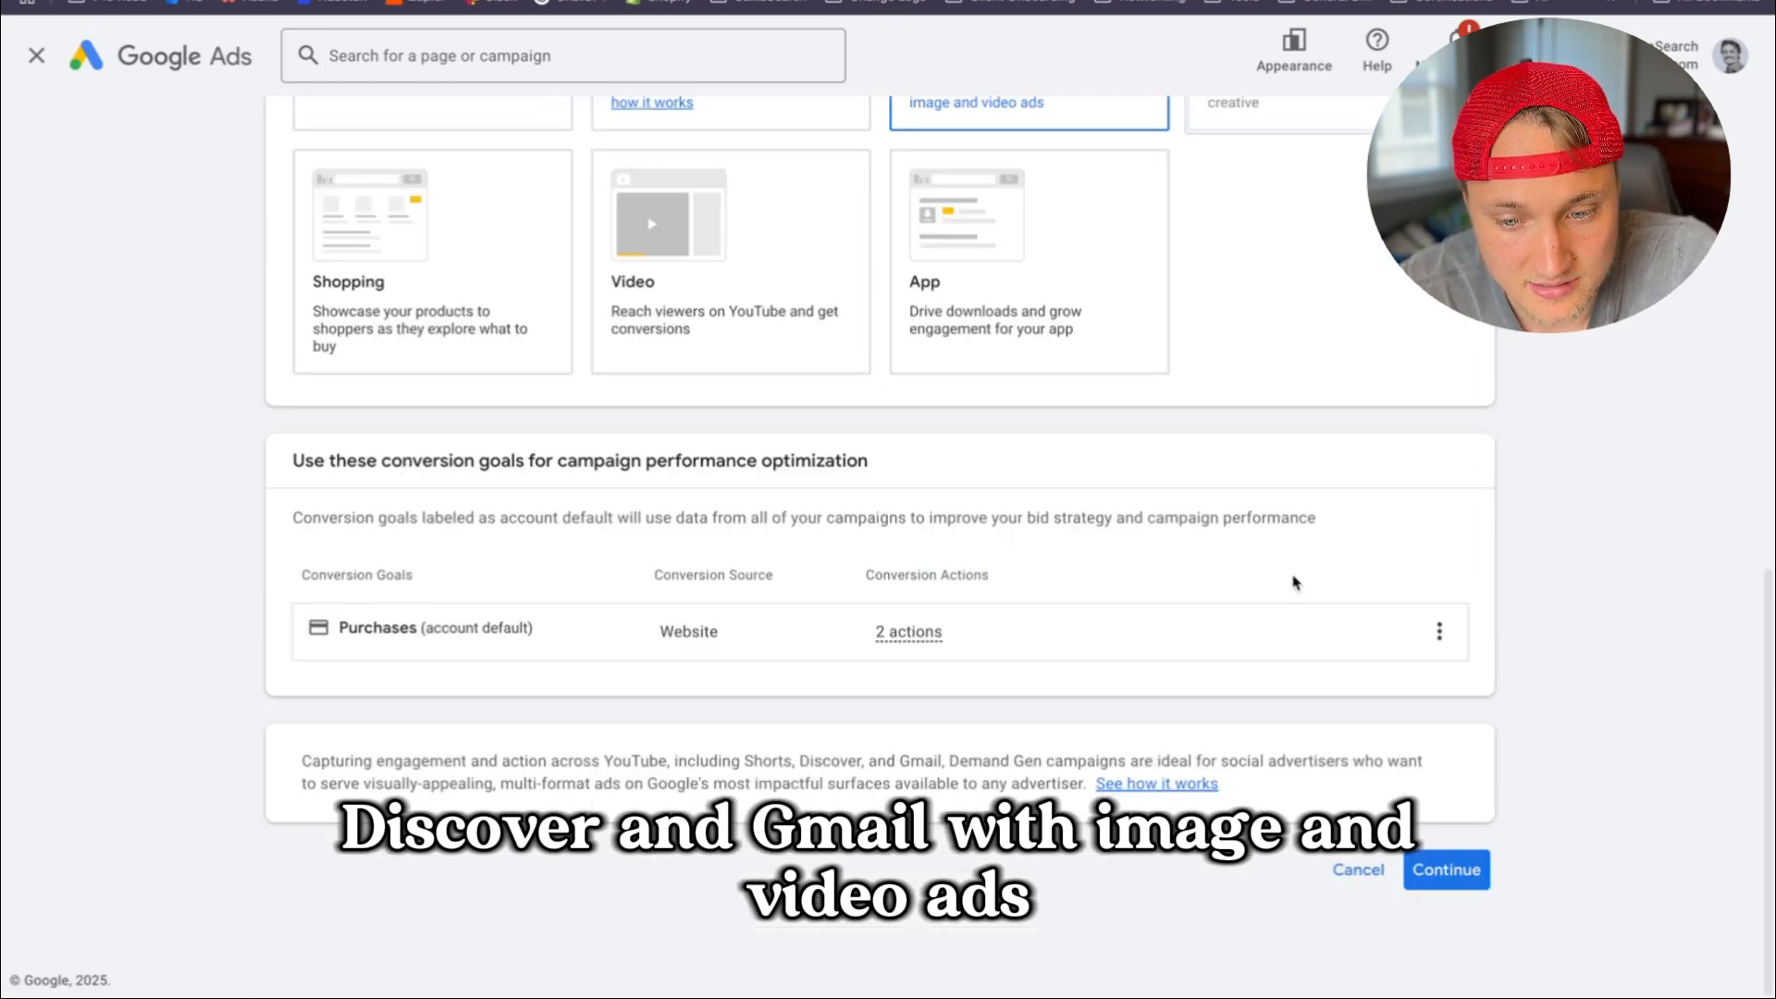
left_click(1440, 872)
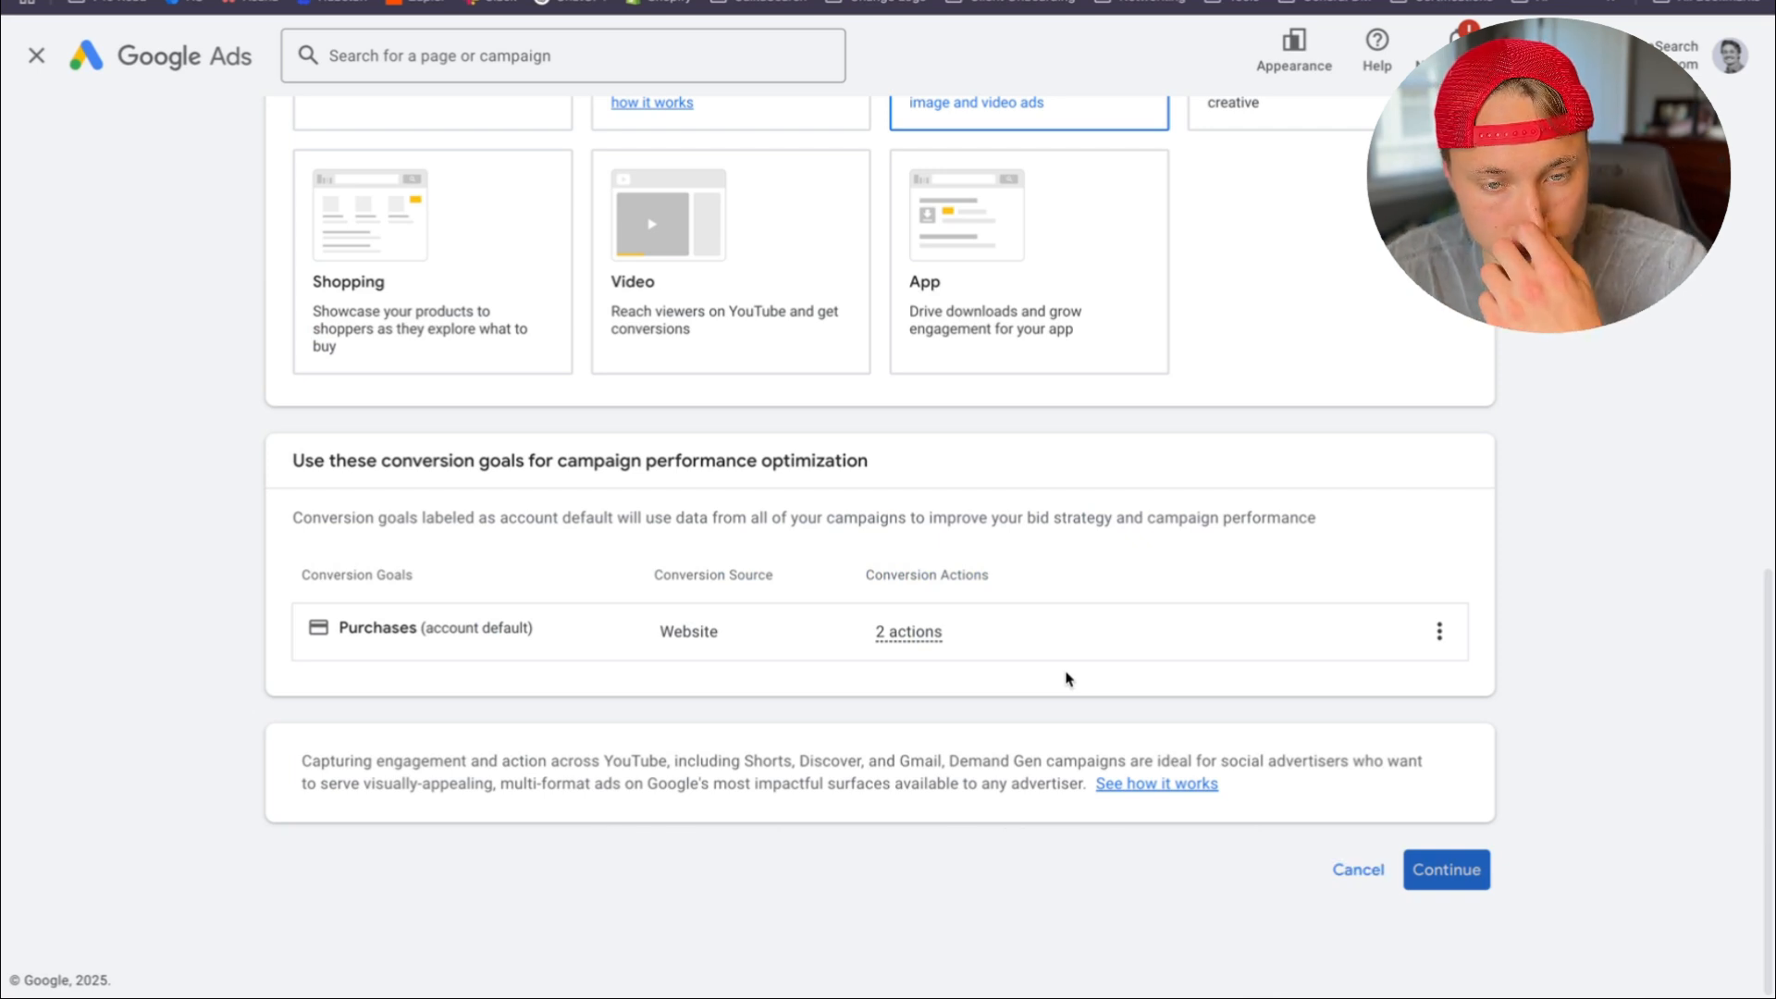
Continue to the Demand Gen campaign settings and name the campaign "SS | Demand Gen | Outdoor APC | US"
left_click(1474, 883)
left_click(1146, 747)
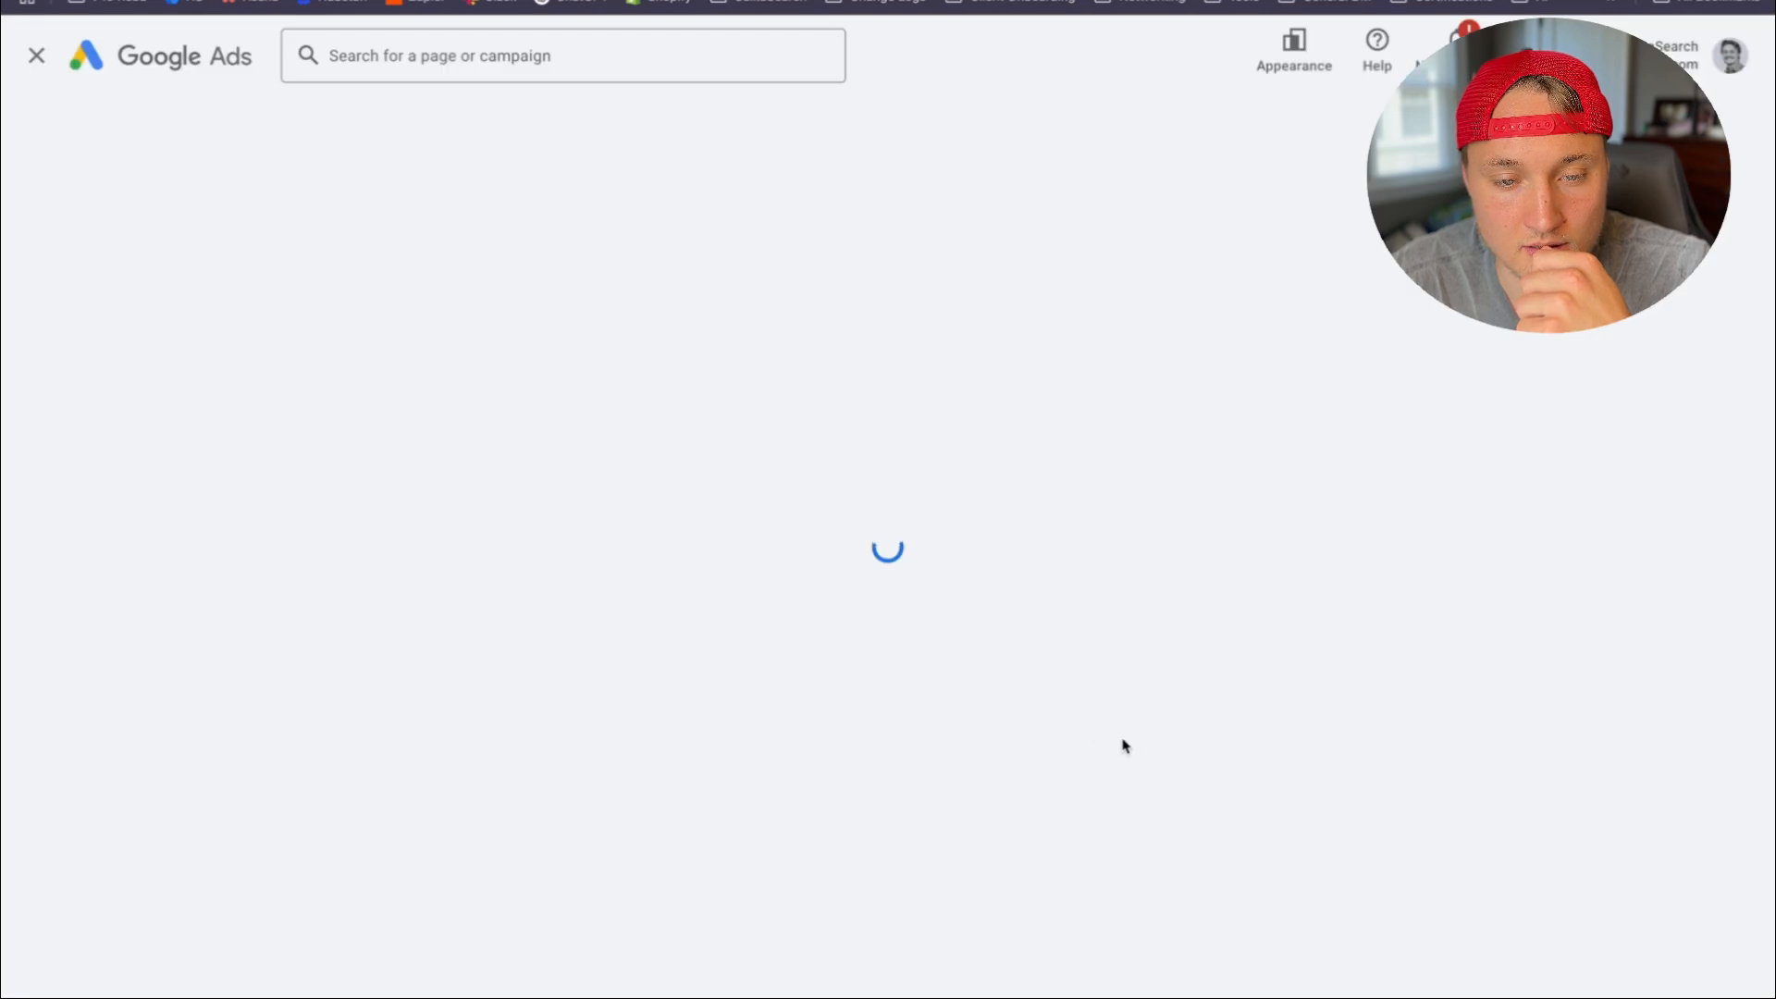
left_click(499, 465)
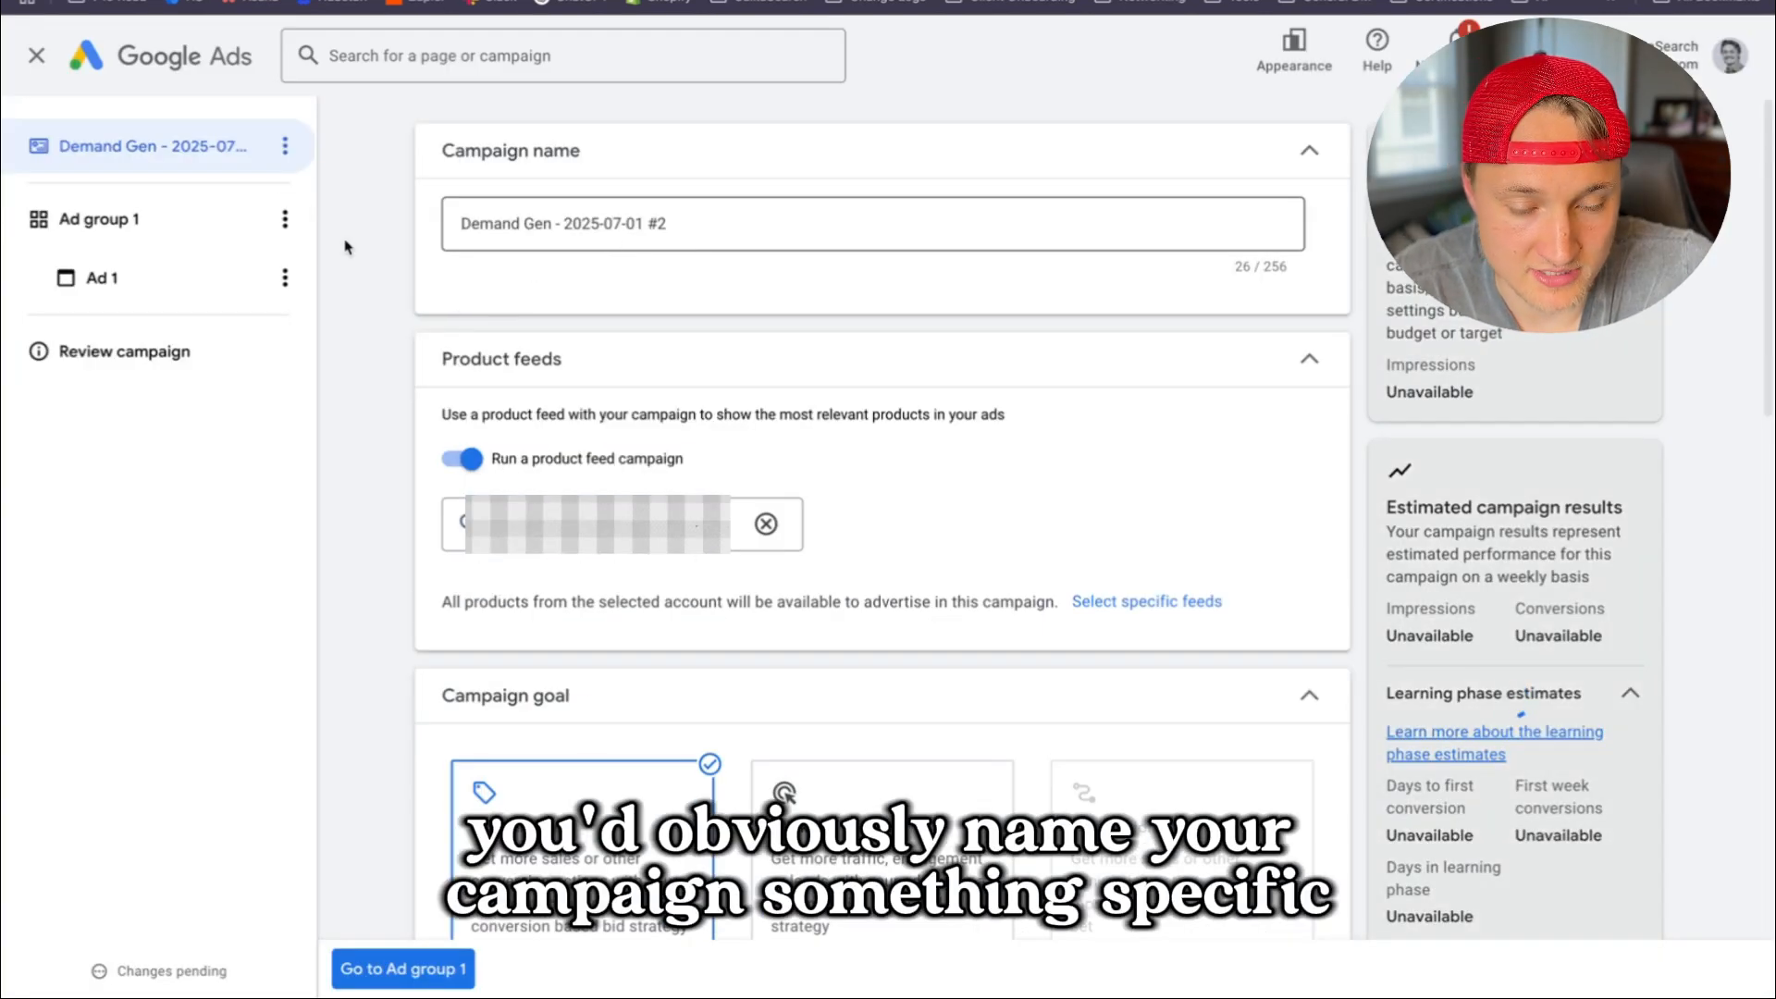
left_click(737, 223)
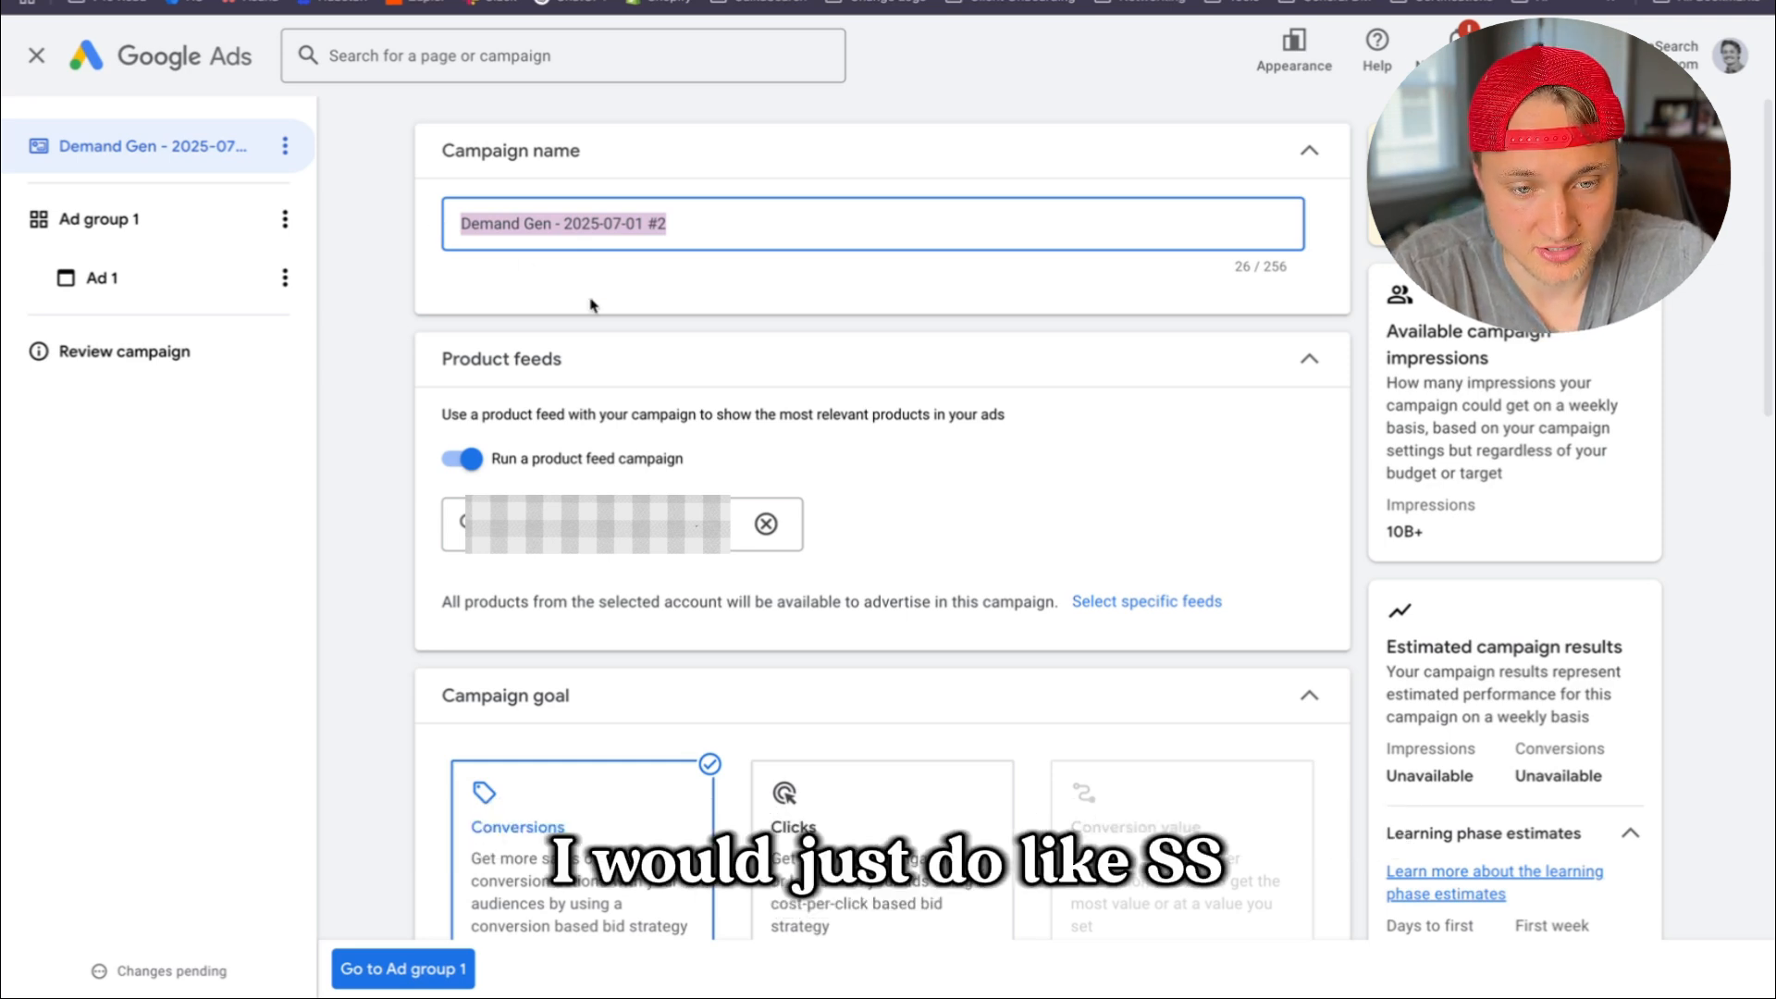
type("SS | Demand Gen |")
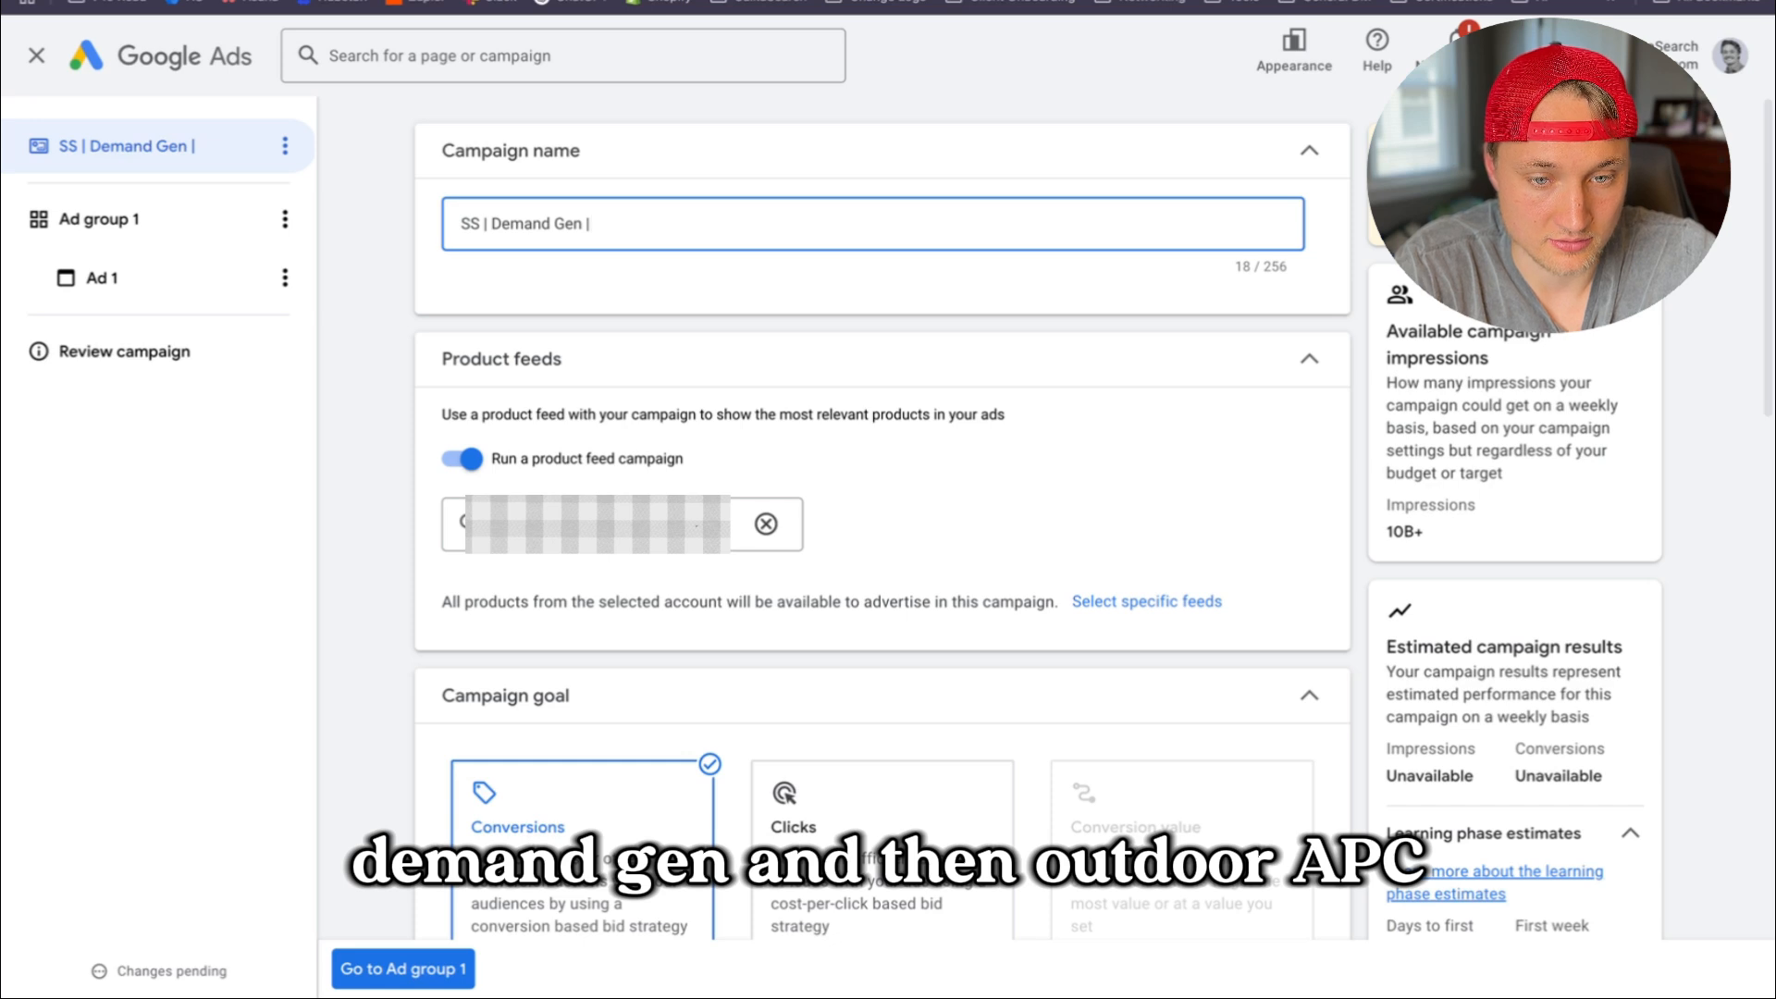
type(" Outdoor AP")
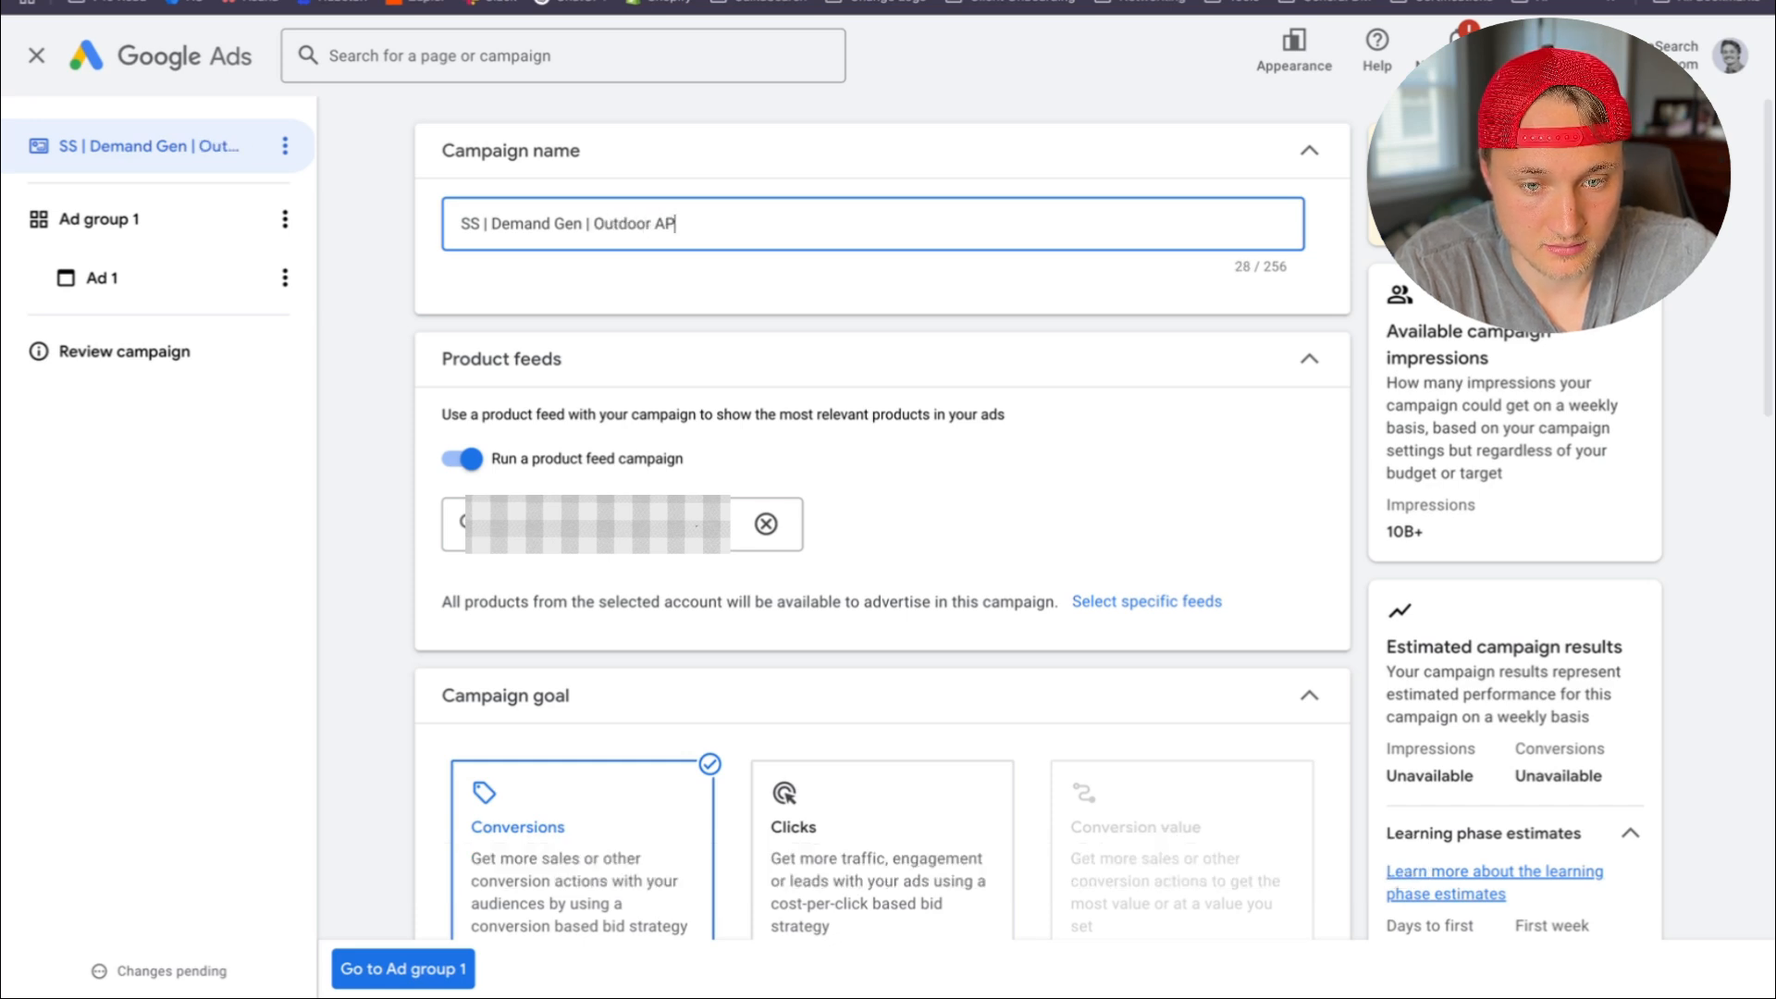
type("C | US")
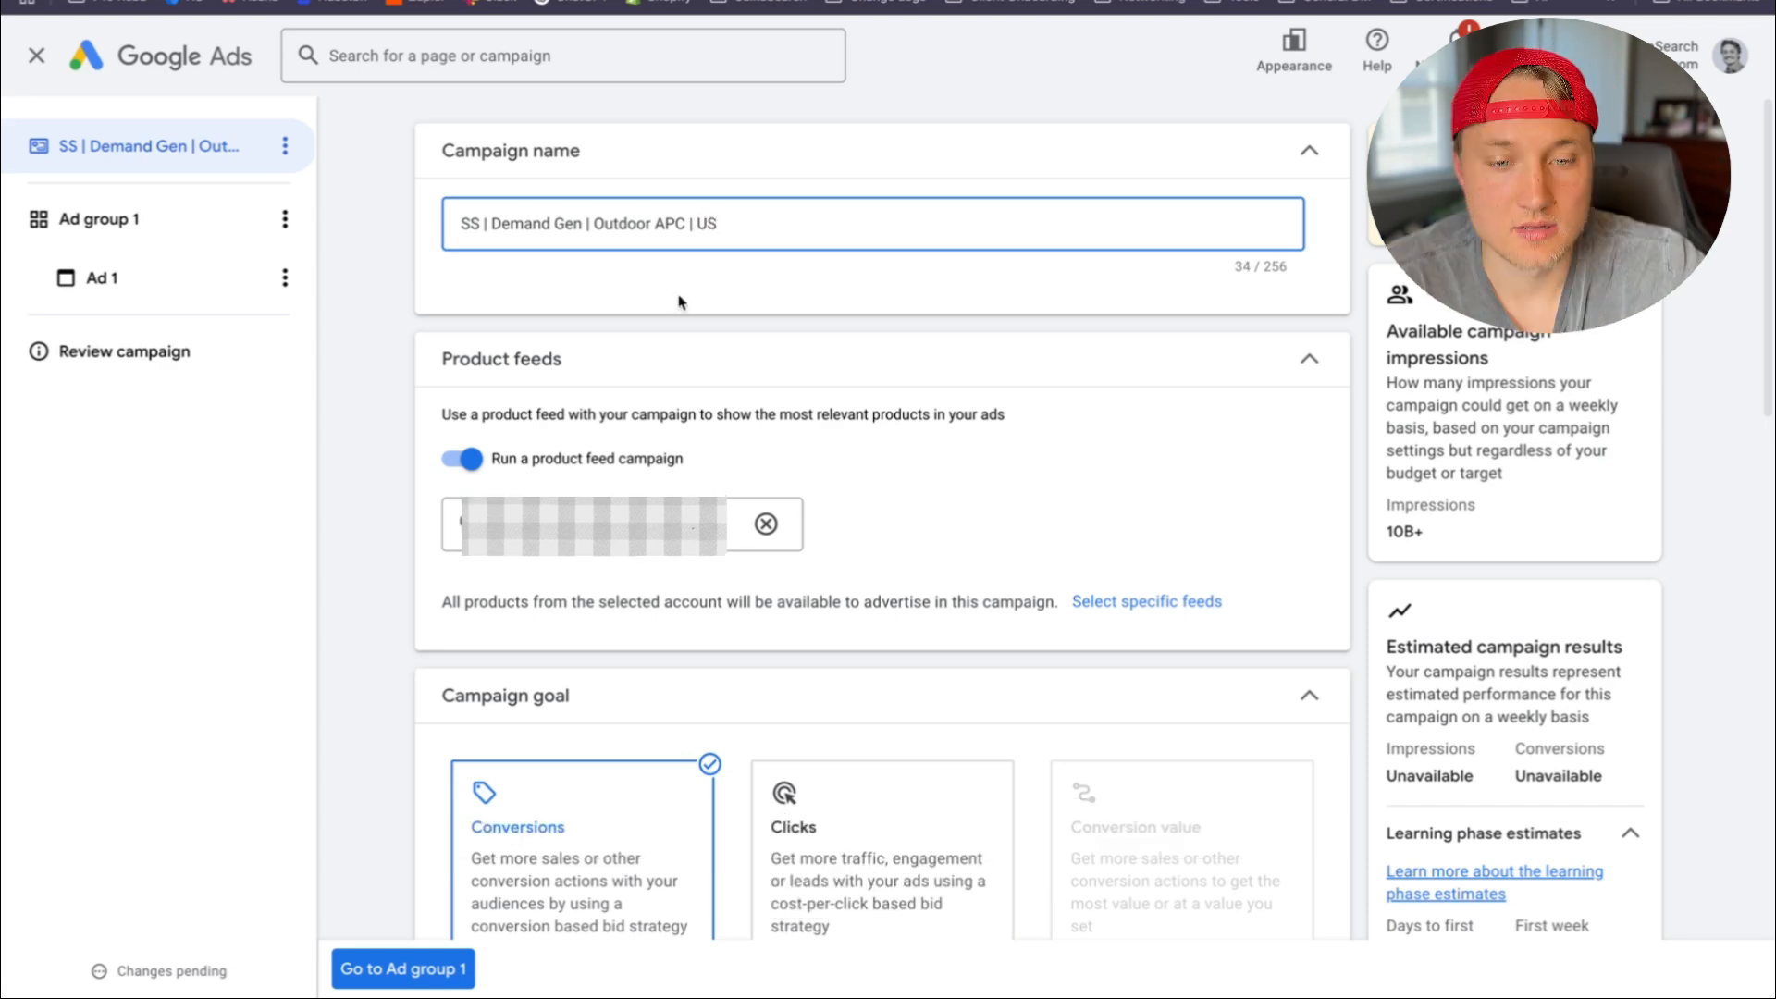
left_click(916, 151)
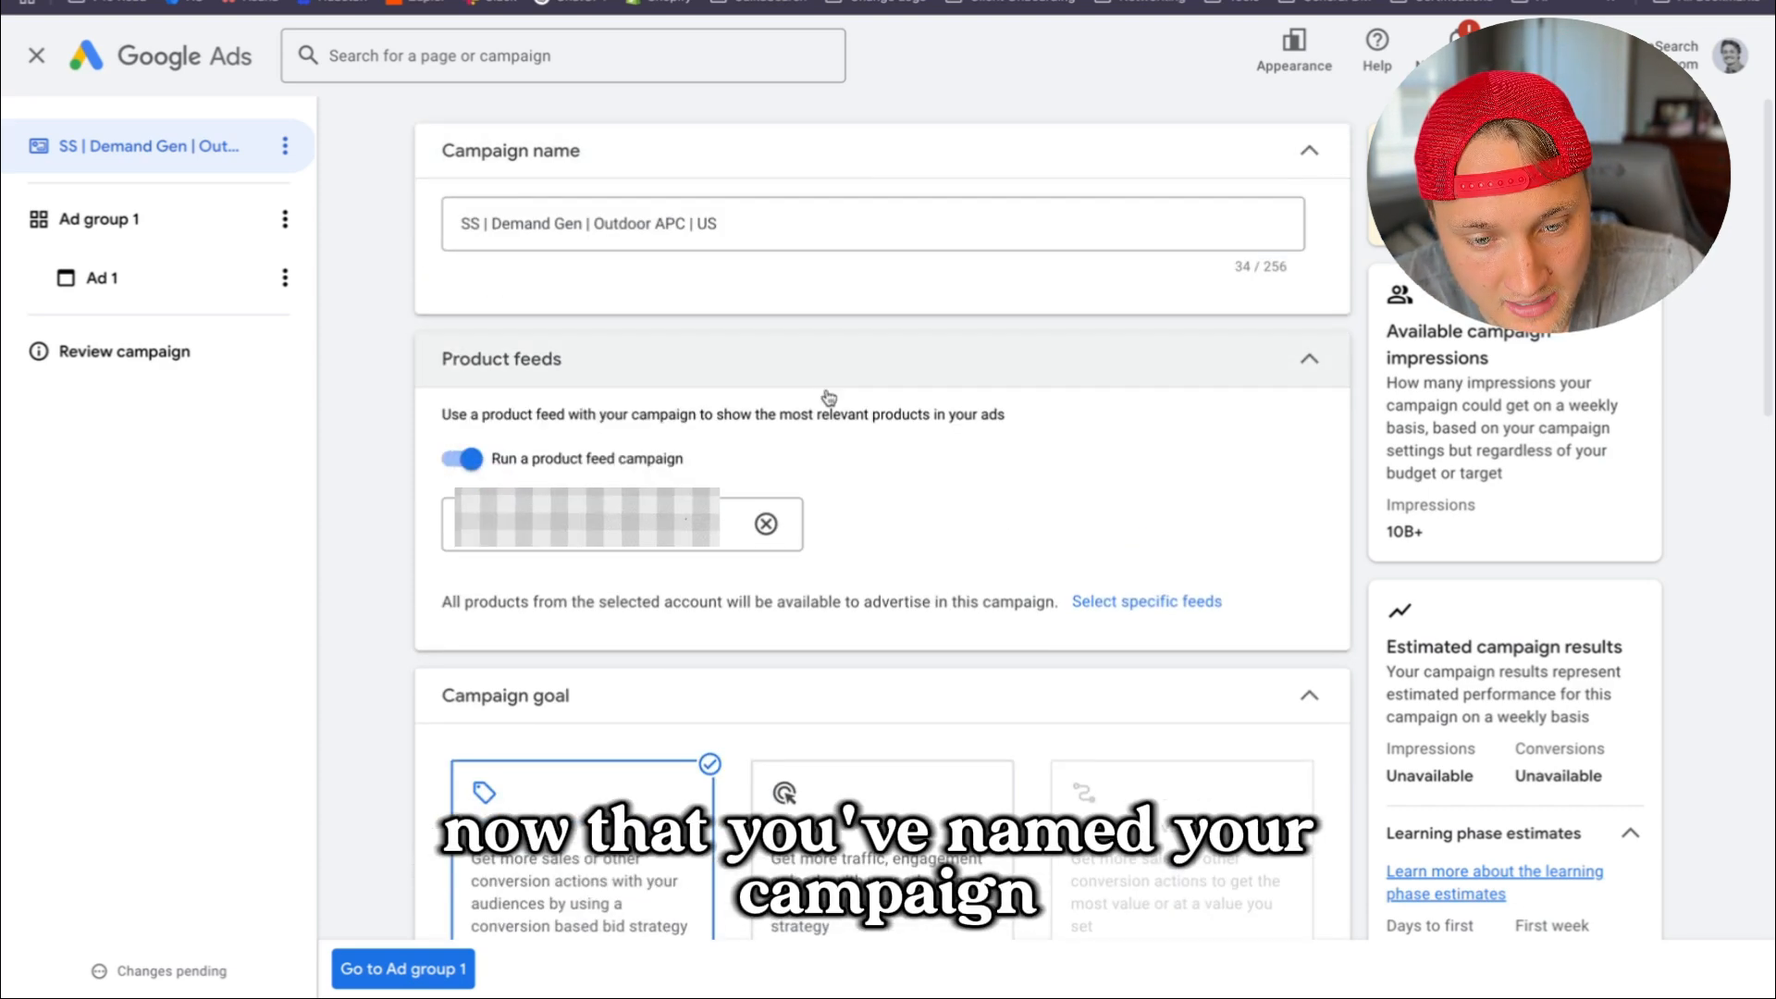
Set the campaign's daily budget to $50.00
scroll(824, 401, "down", 4)
scroll(825, 407, "down", 8)
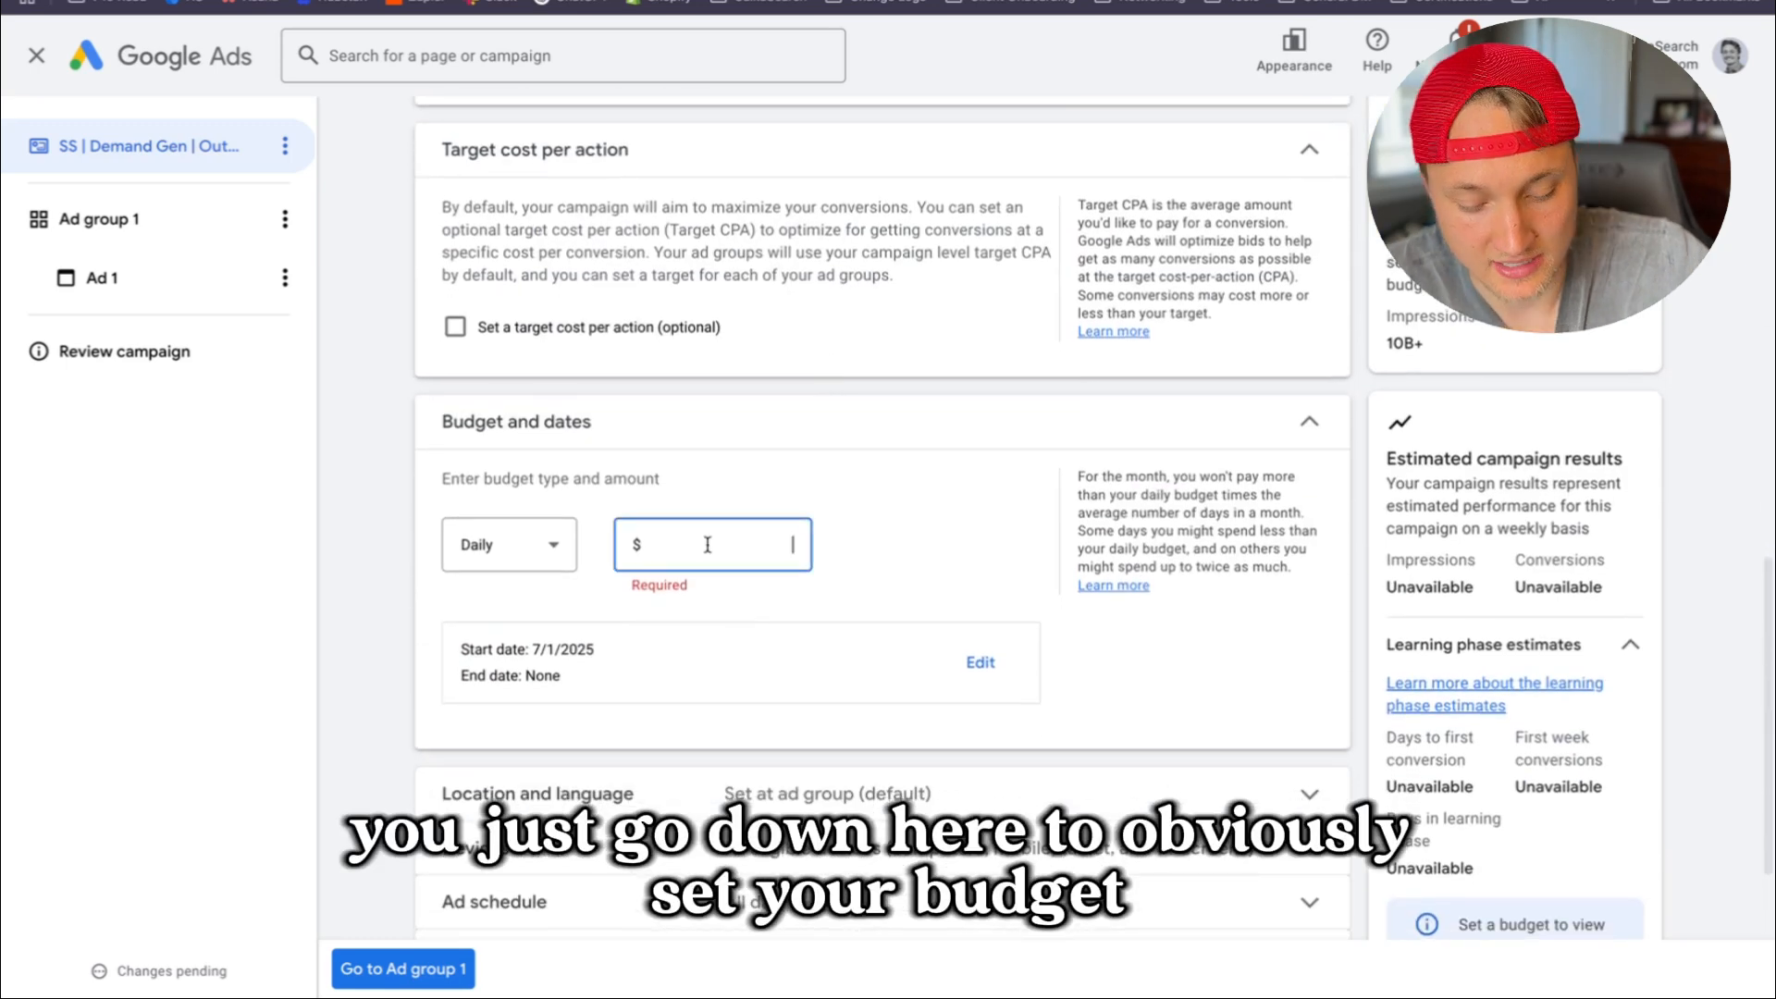
type("50.00")
left_click(777, 496)
scroll(773, 495, "down", 2)
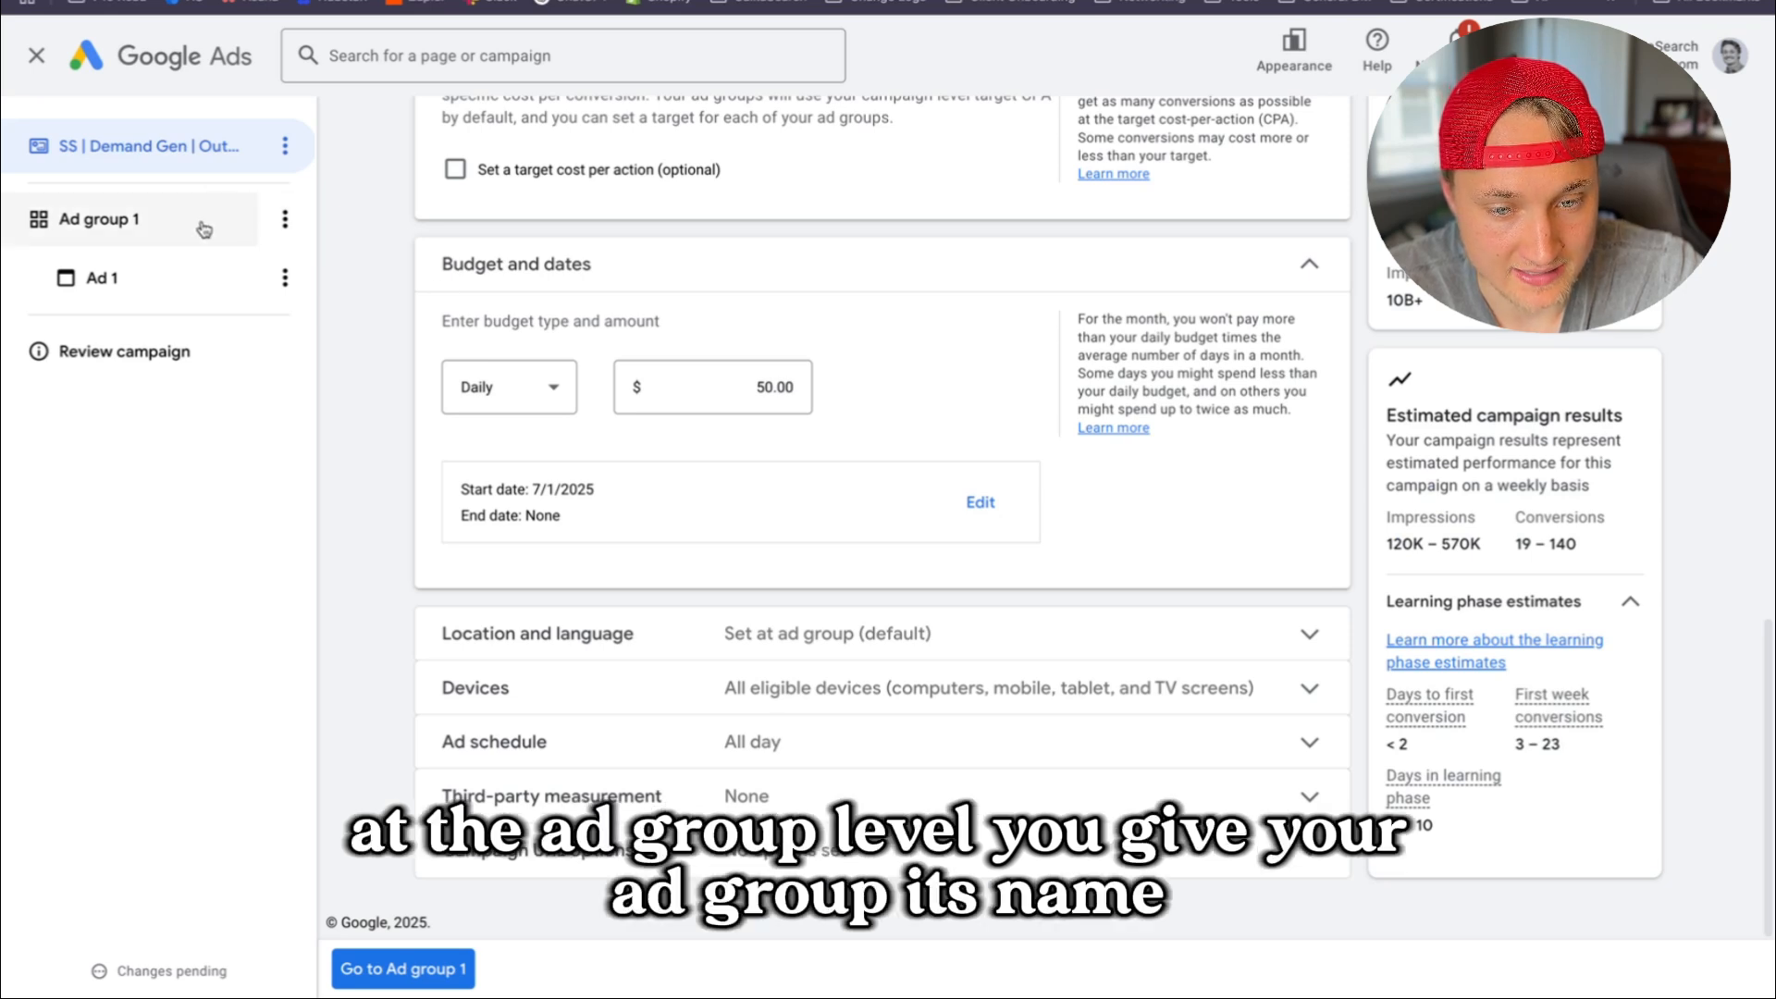
Restrict Ad group 1 to specific products selected by category, checking the campaign's product feed setting
left_click(198, 223)
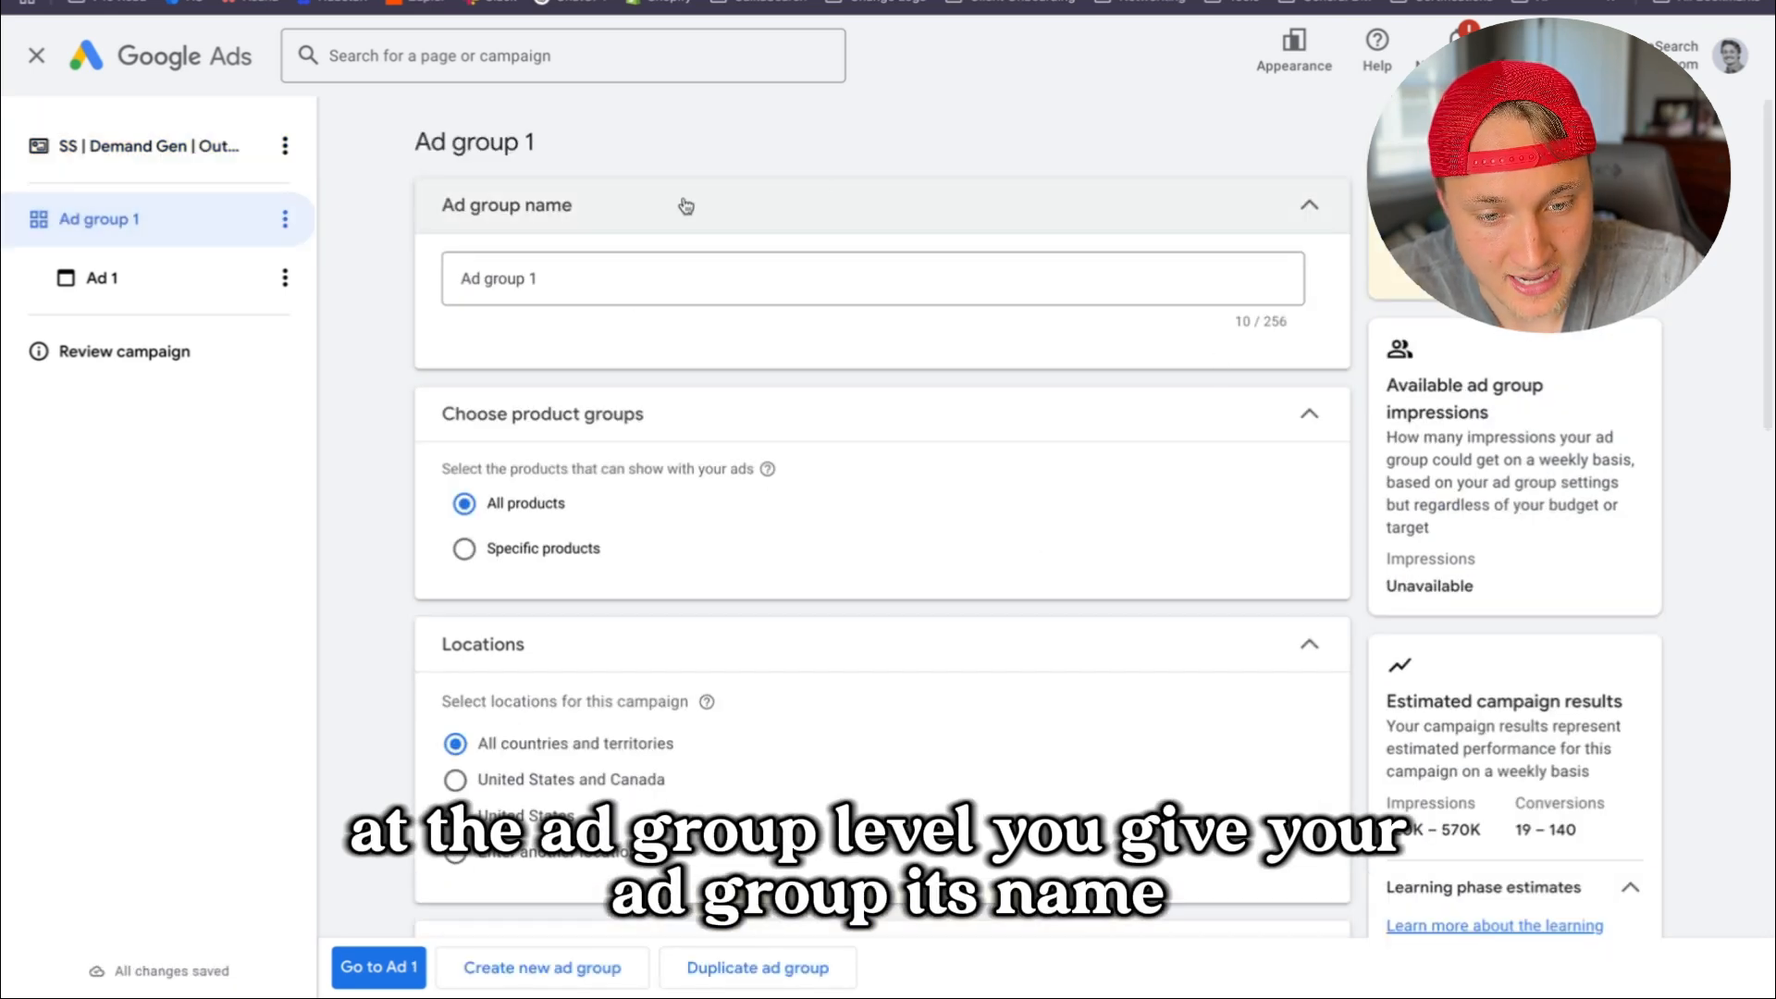
left_click(587, 551)
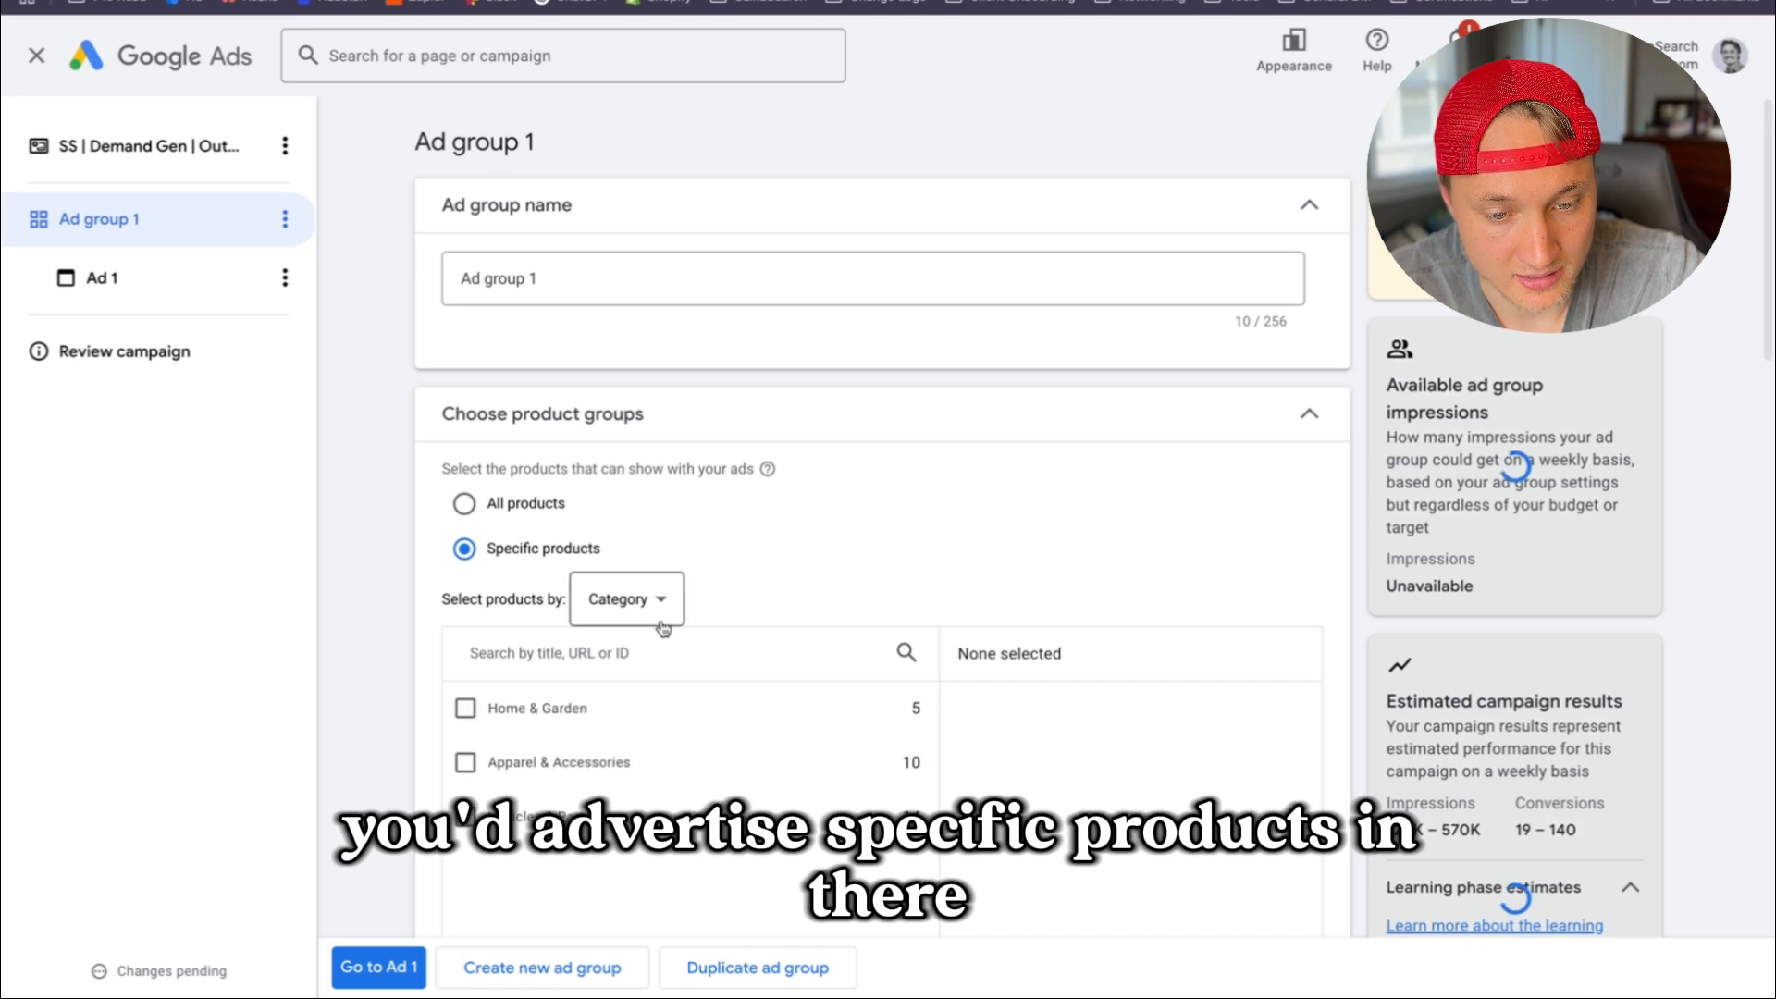
left_click(148, 145)
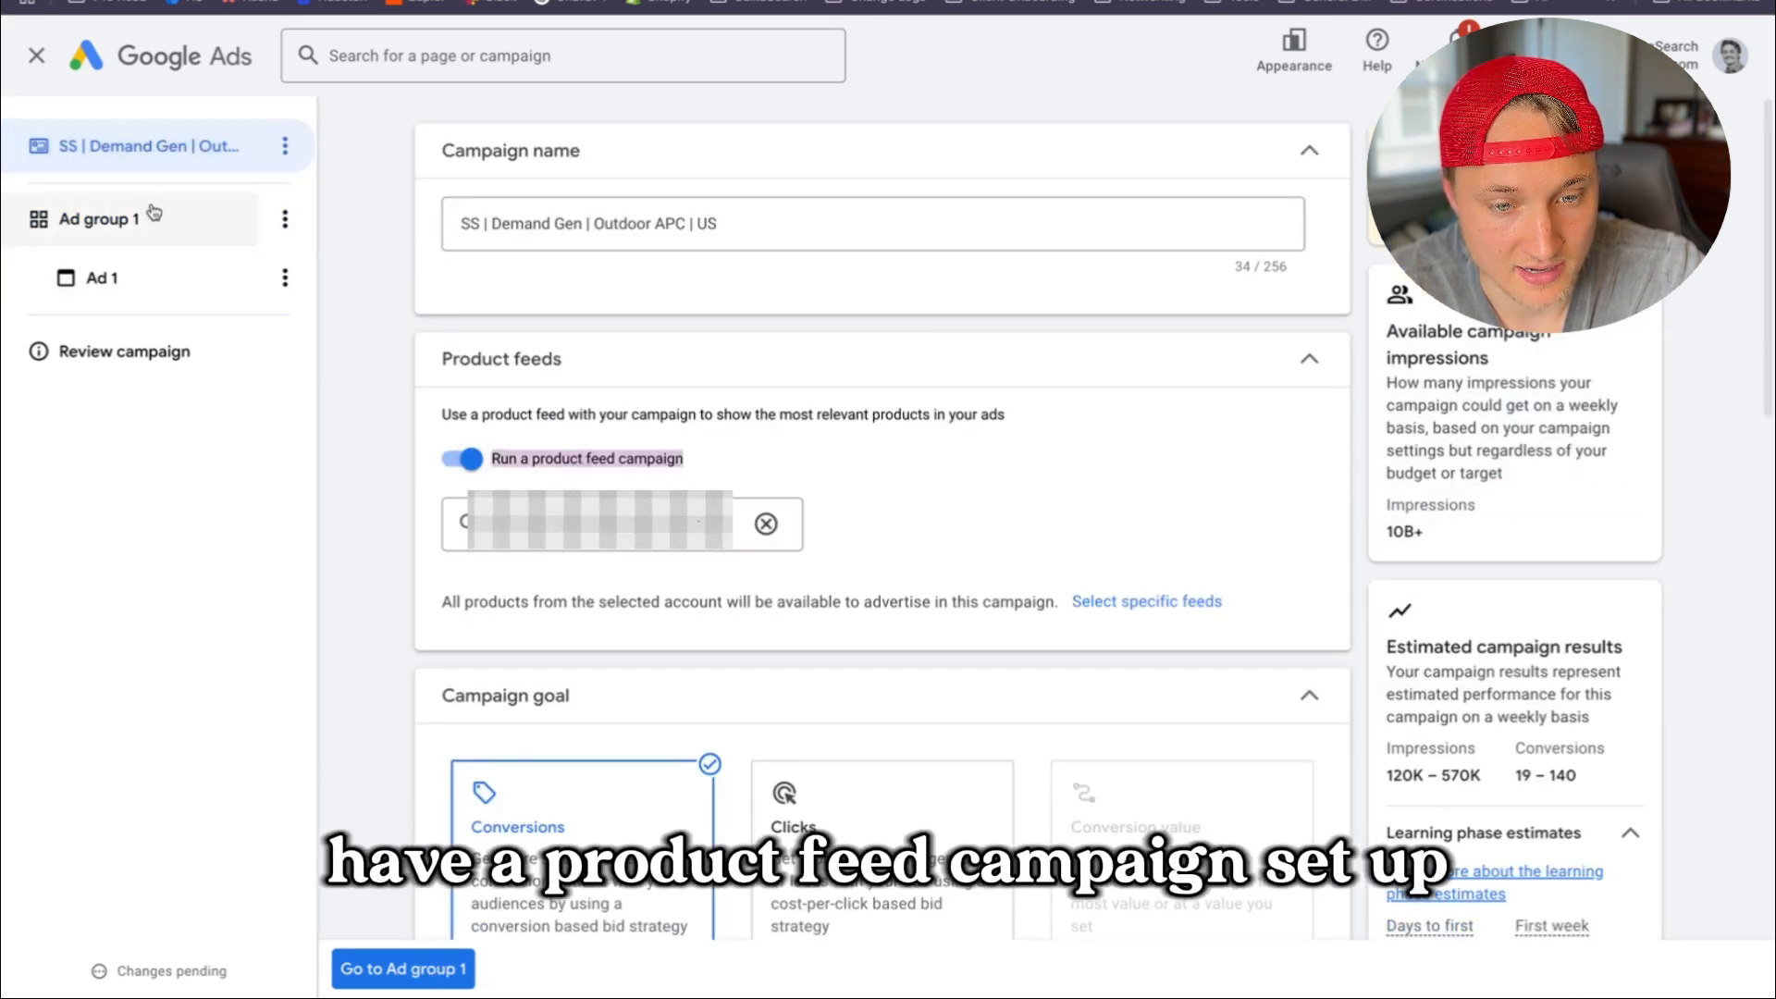
left_click(101, 219)
scroll(773, 529, "down", 1)
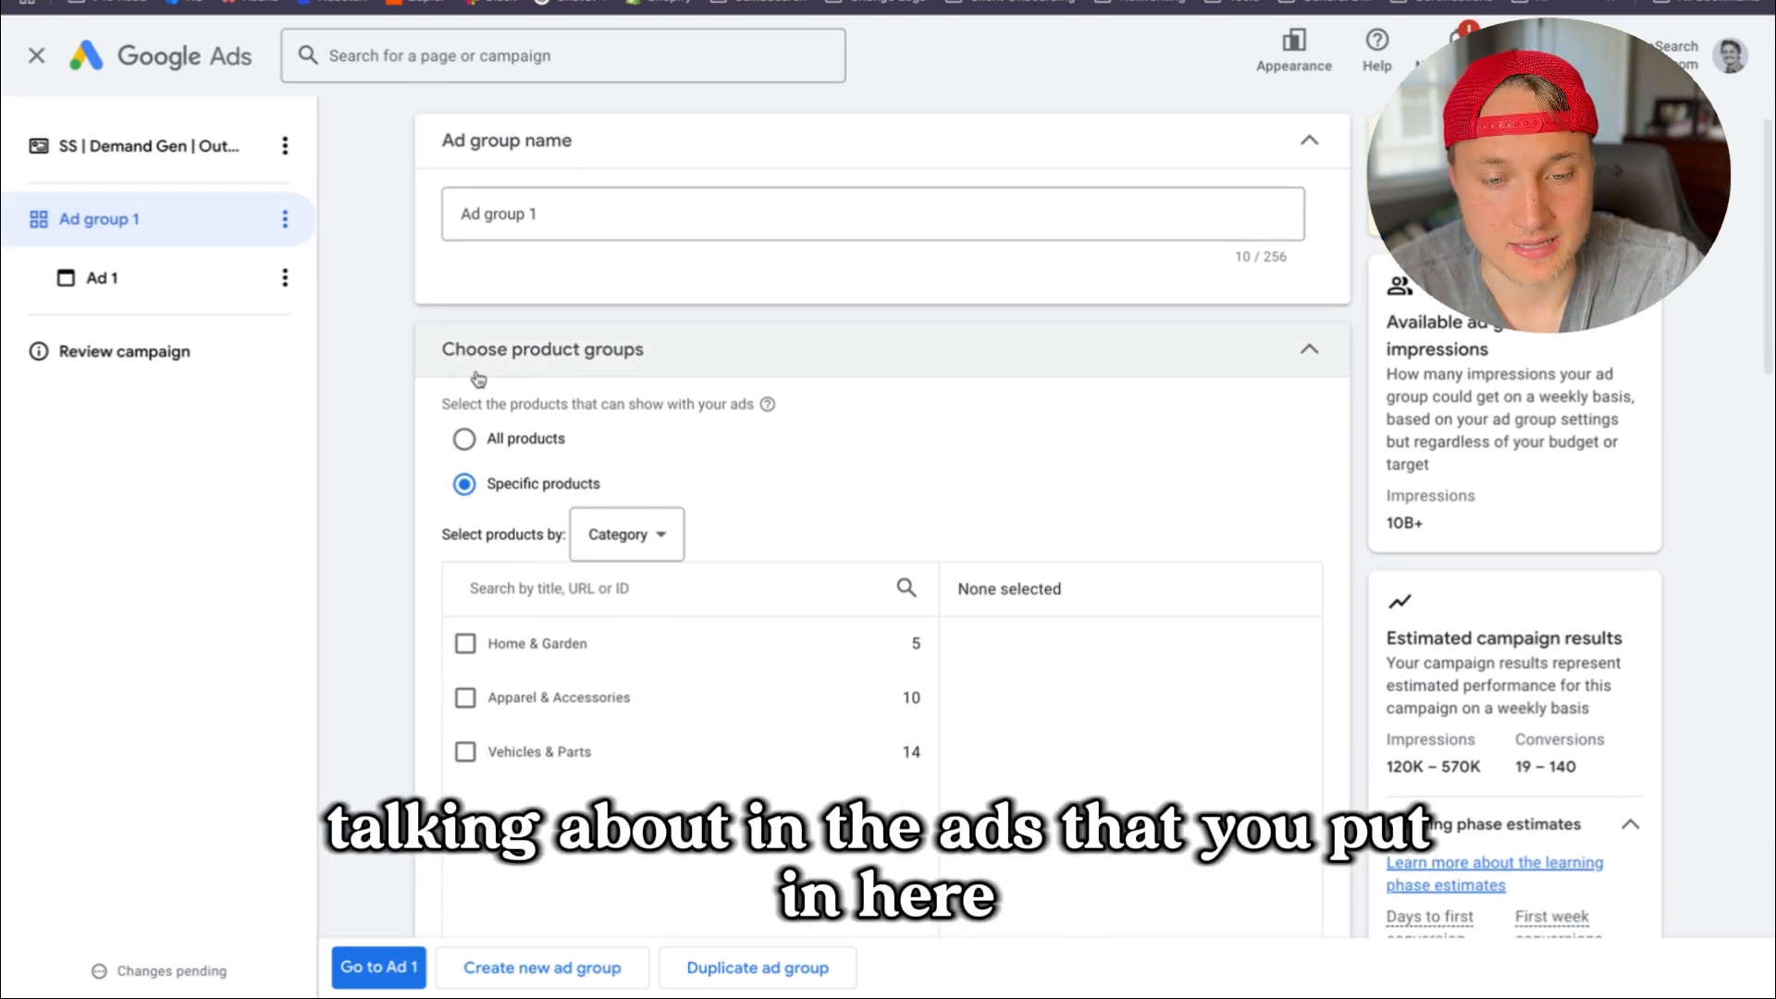
scroll(452, 370, "down", 1)
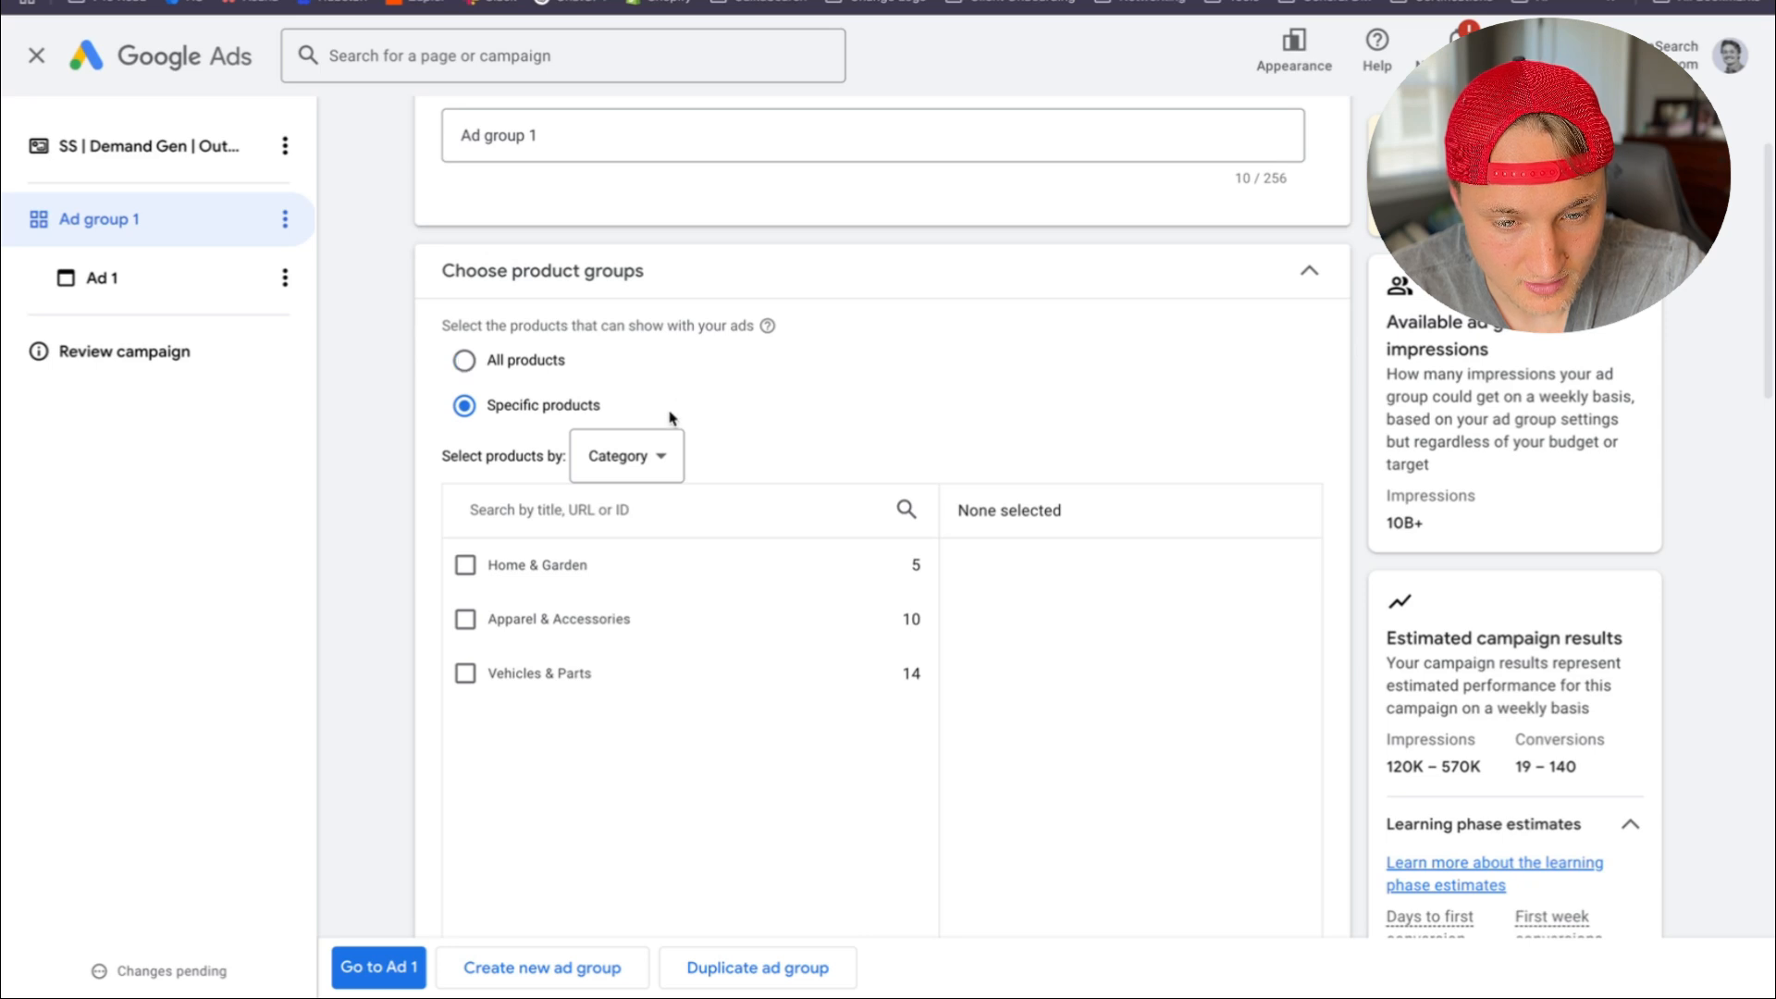
Turn off optimized targeting for Ad group 1
scroll(672, 418, "down", 8)
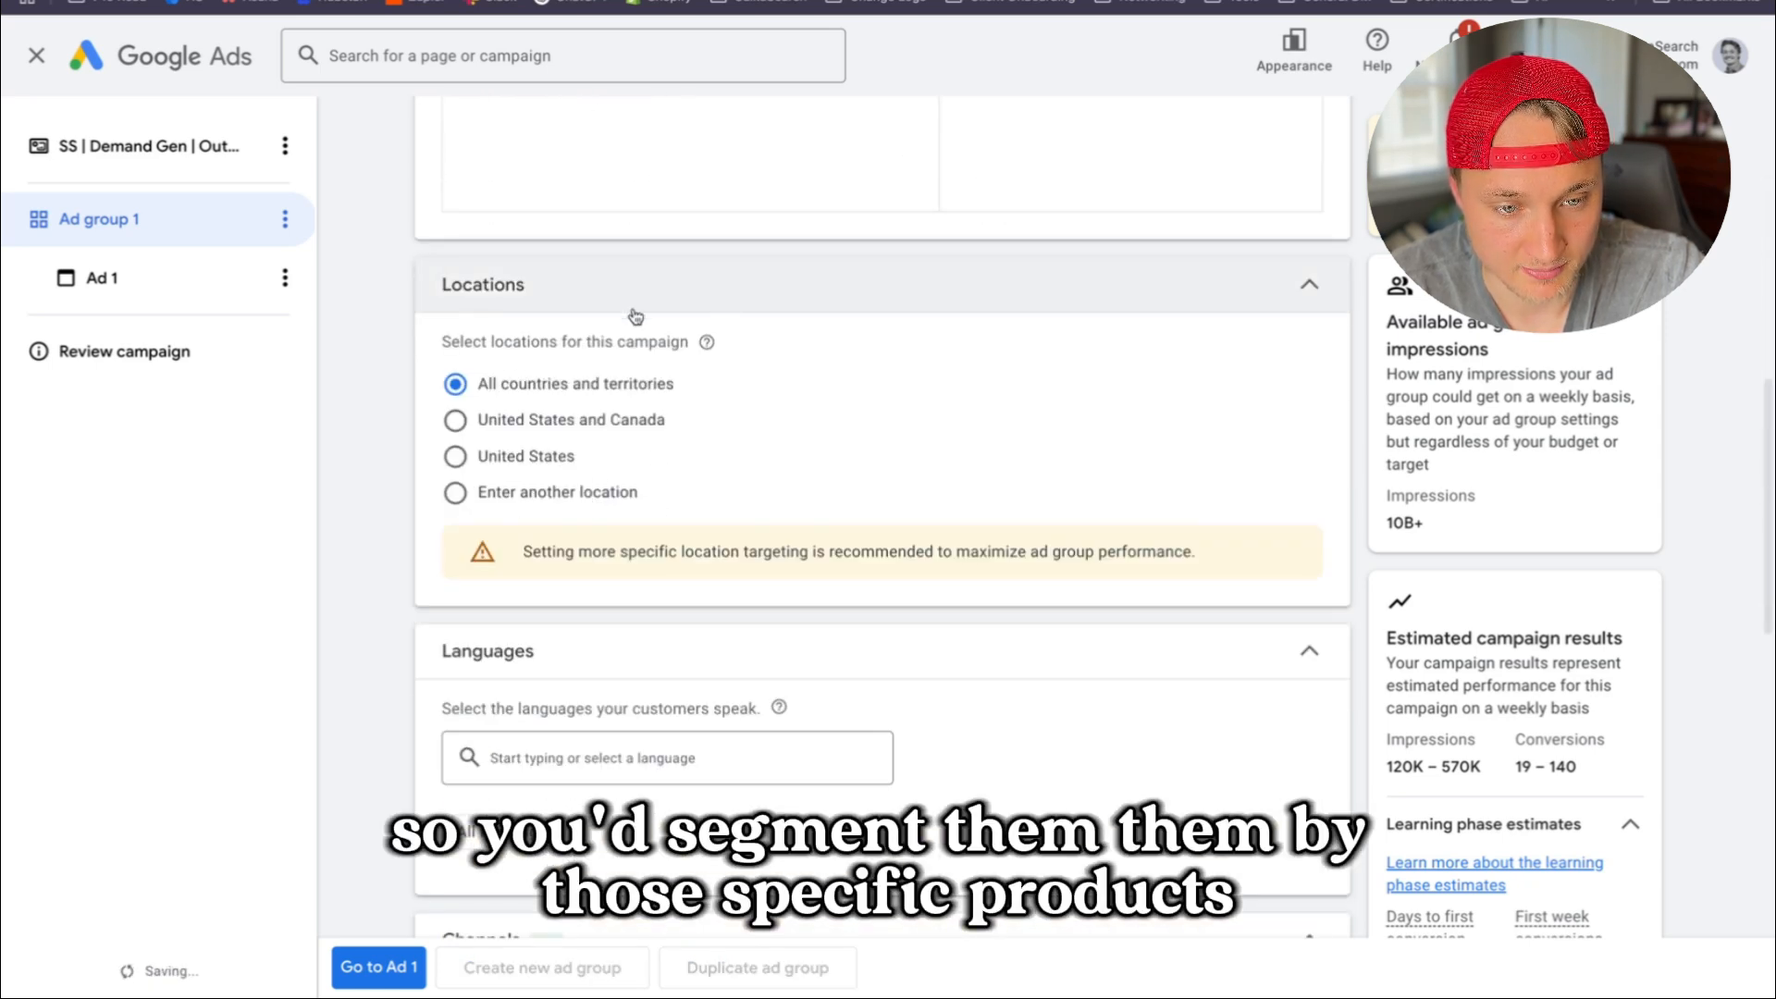
scroll(432, 461, "down", 10)
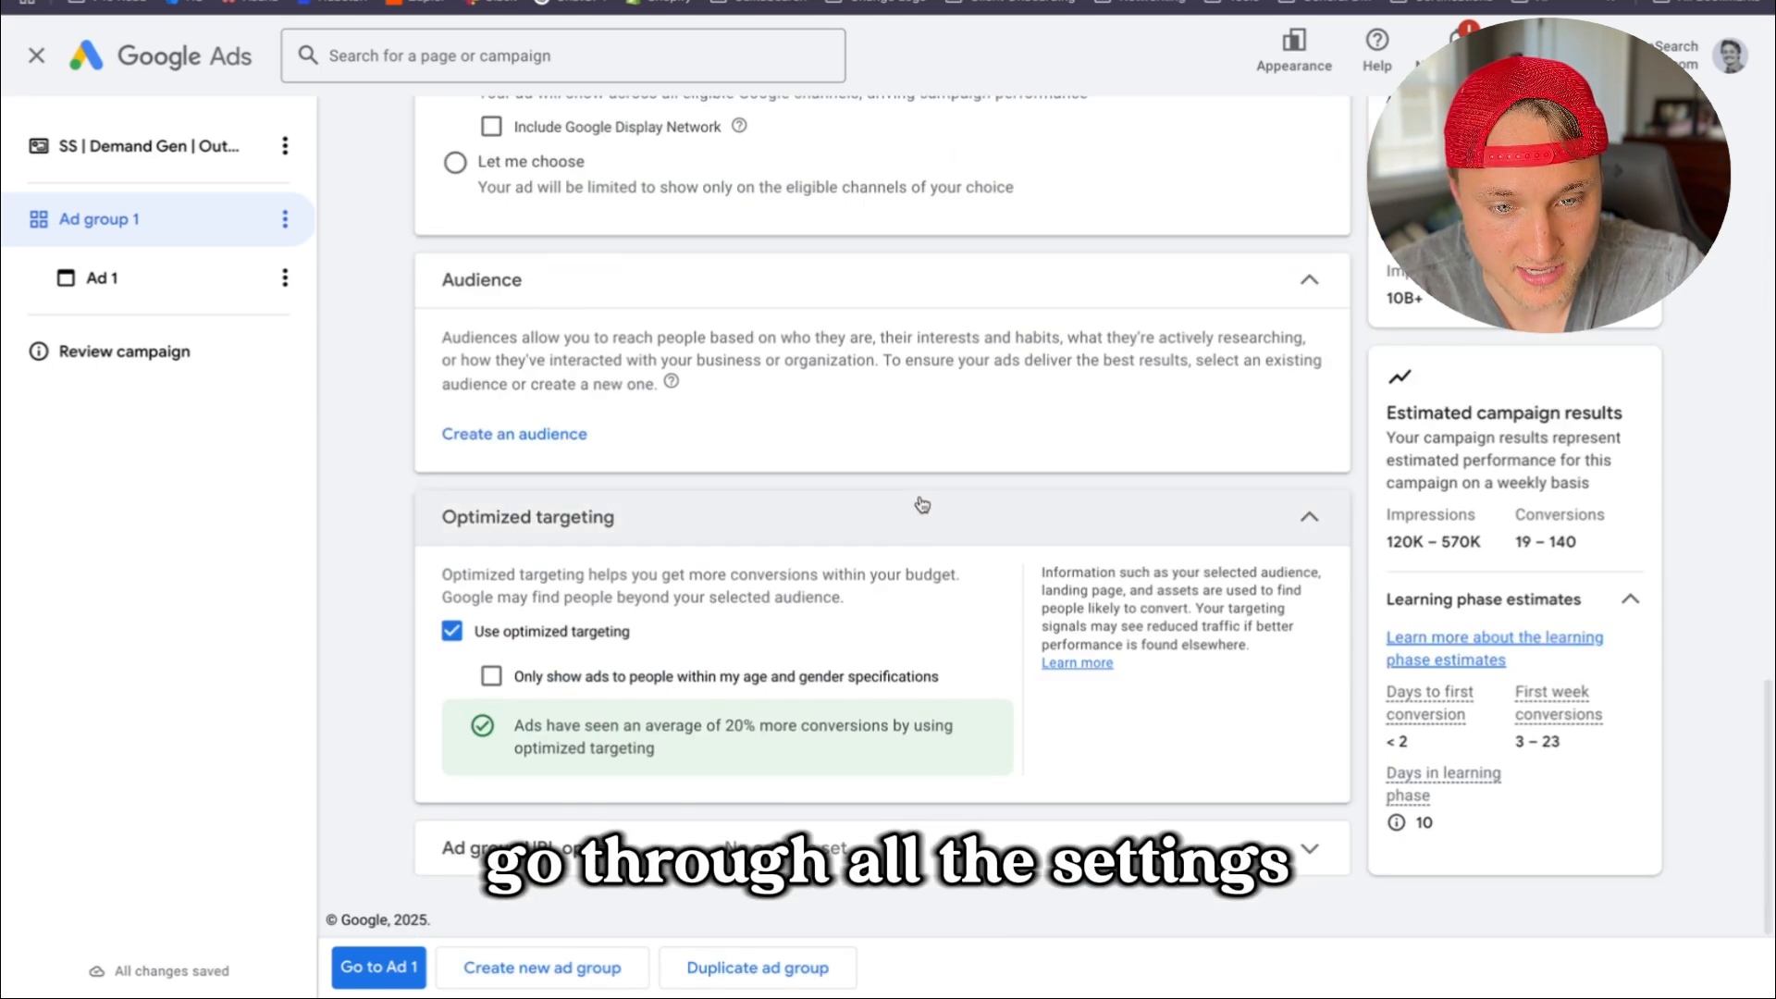
left_click(530, 639)
scroll(564, 666, "up", 3)
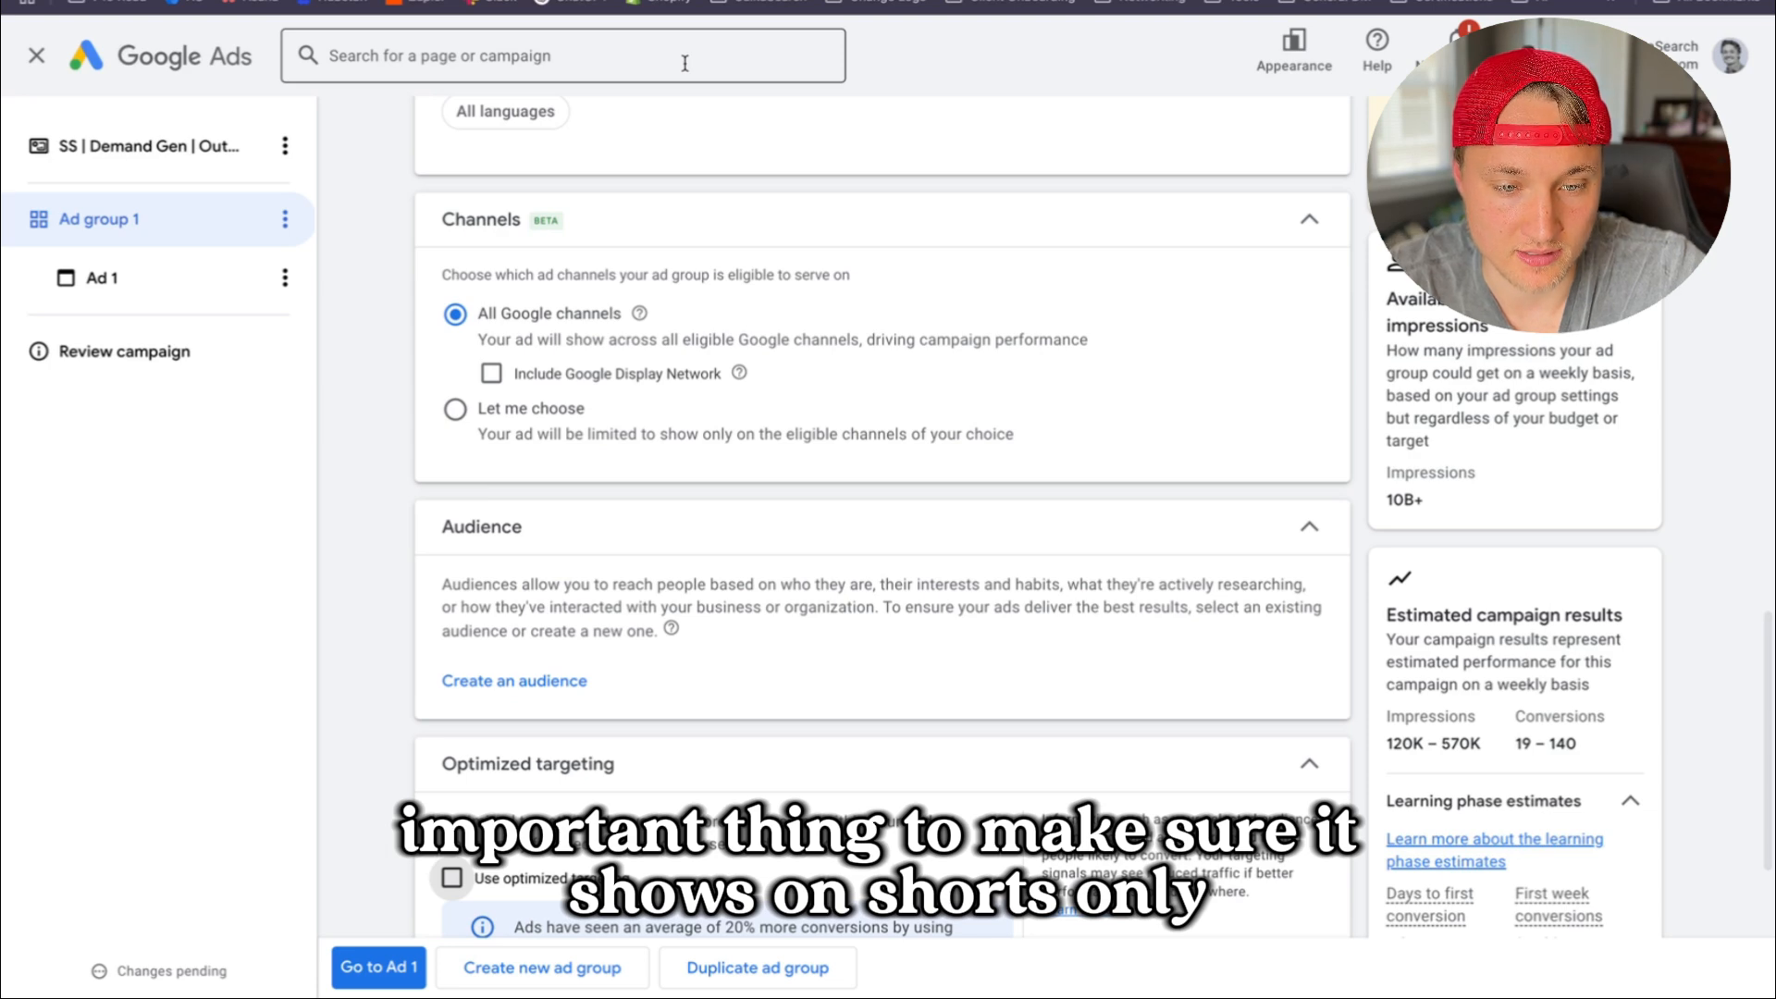
Limit the ad group's channels to YouTube Shorts, excluding in-stream, in-feed, Discover, Gmail and Google Display Network
left_click(521, 407)
left_click(650, 506)
left_click(647, 580)
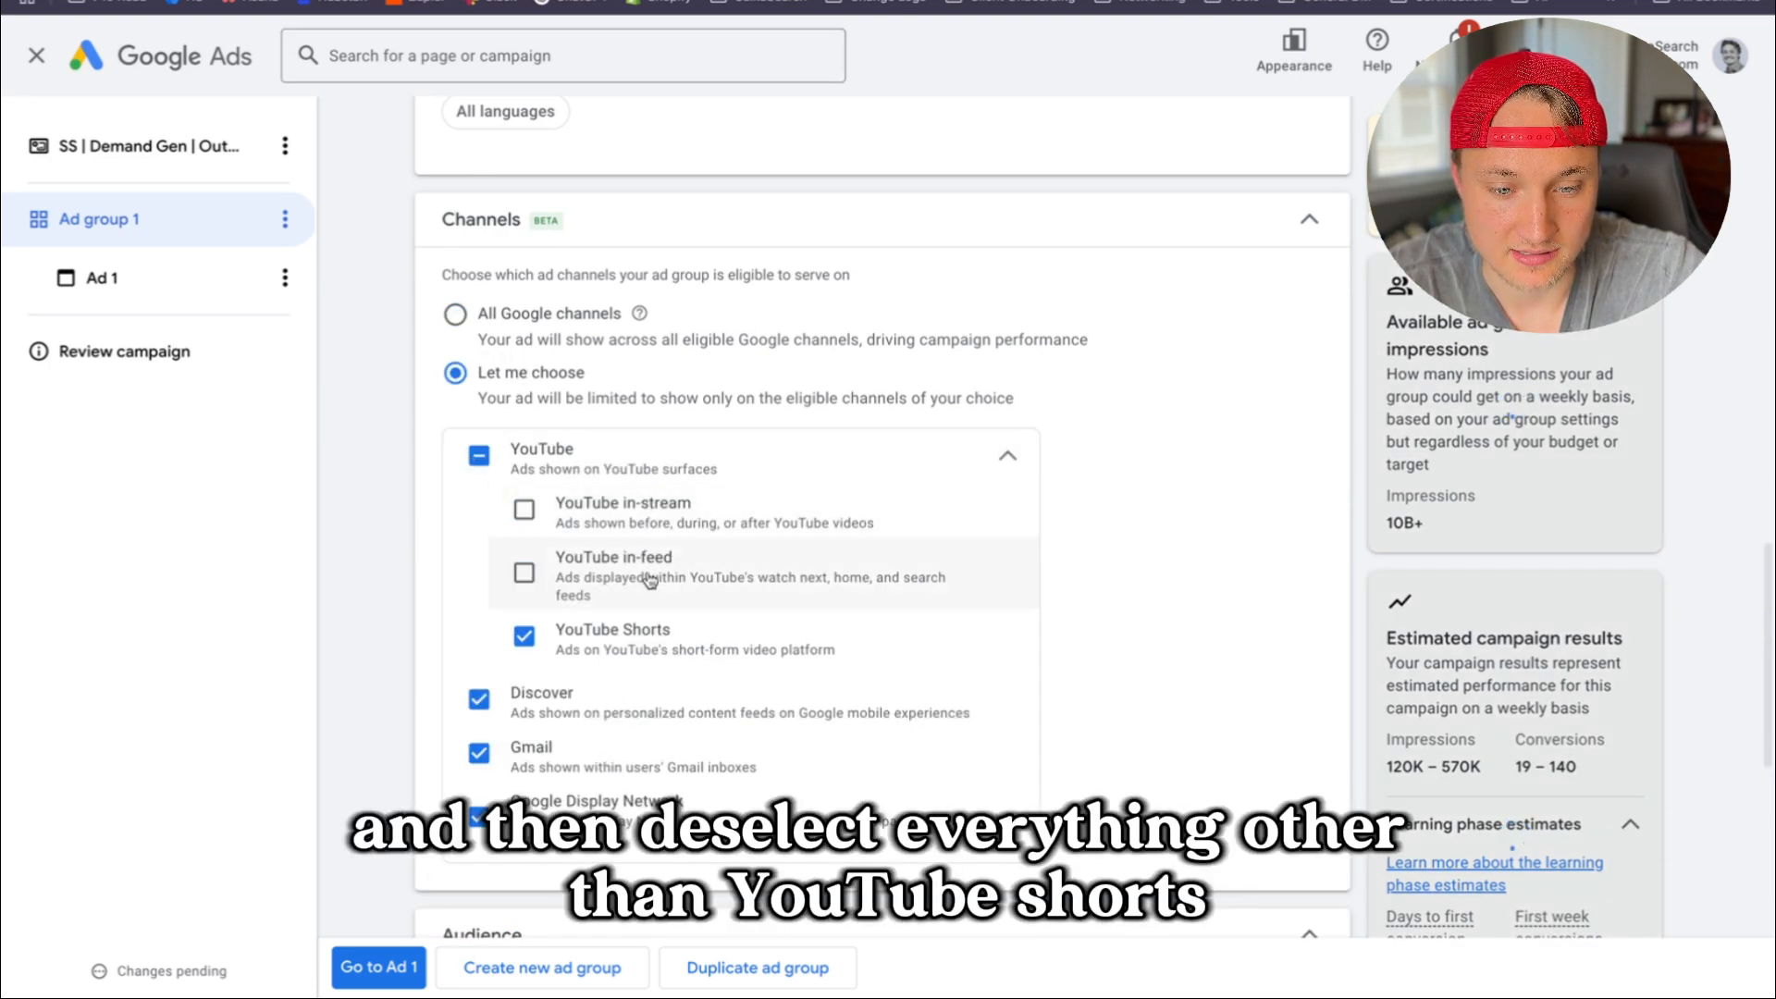
left_click(618, 714)
left_click(611, 758)
left_click(629, 803)
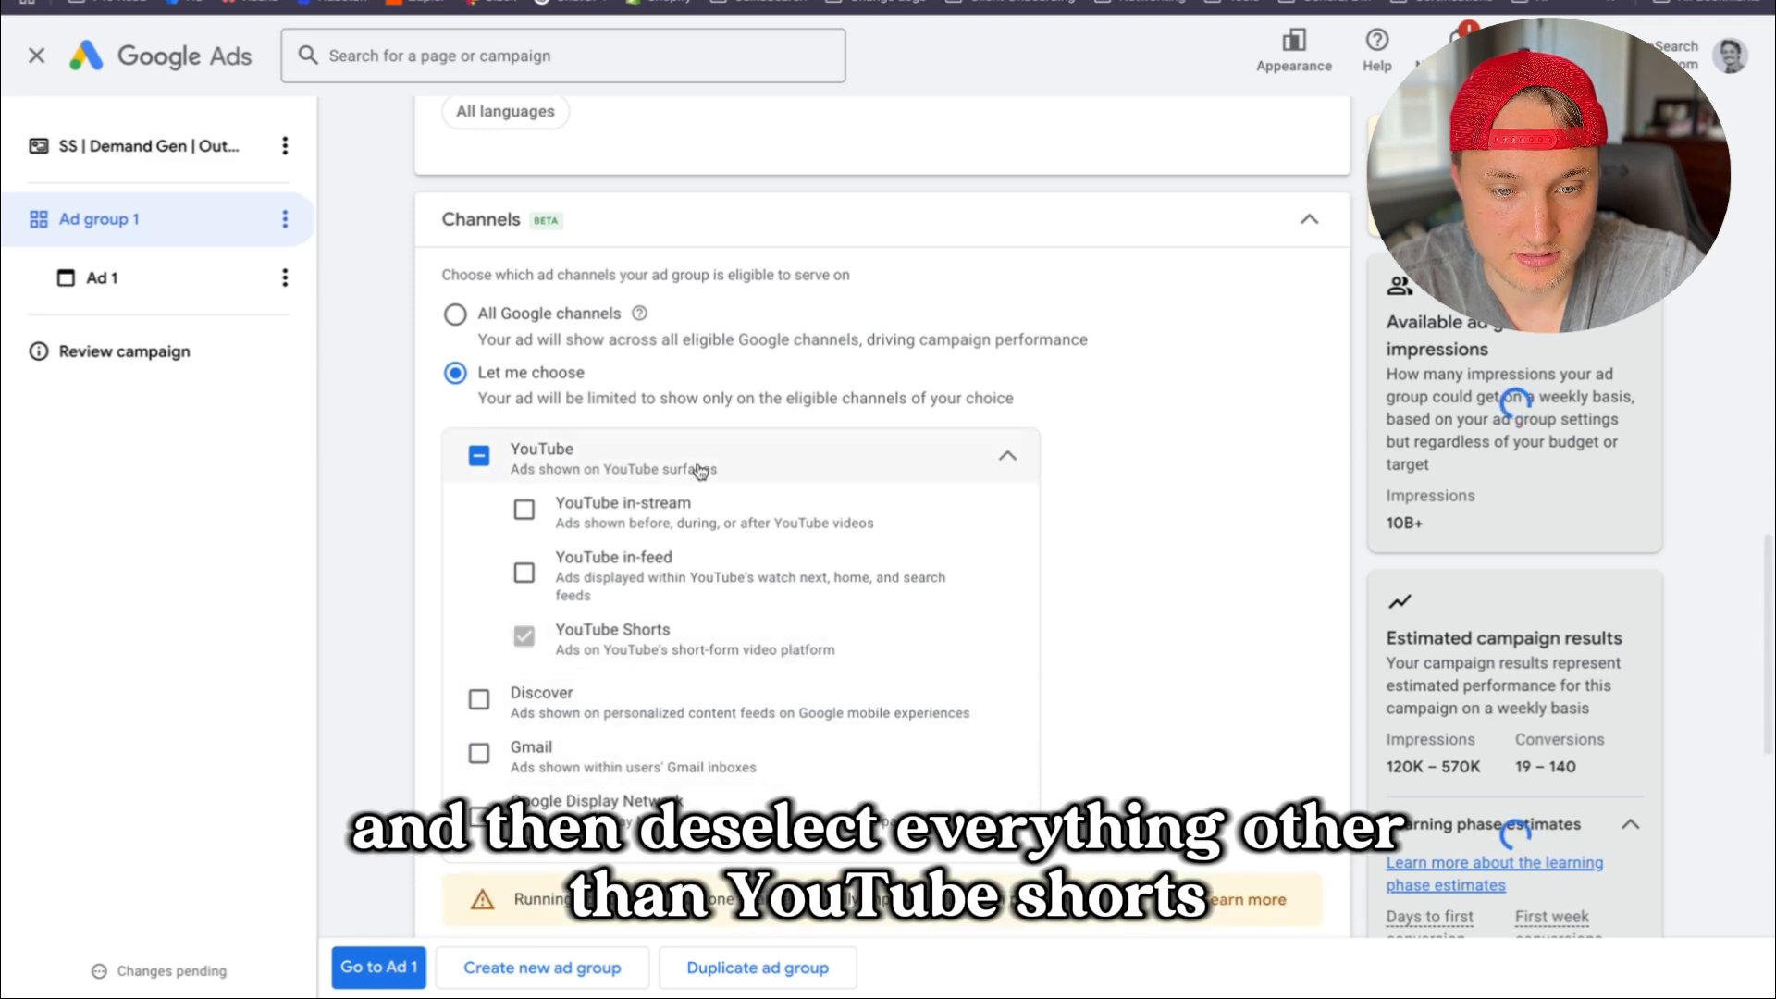
left_click(592, 453)
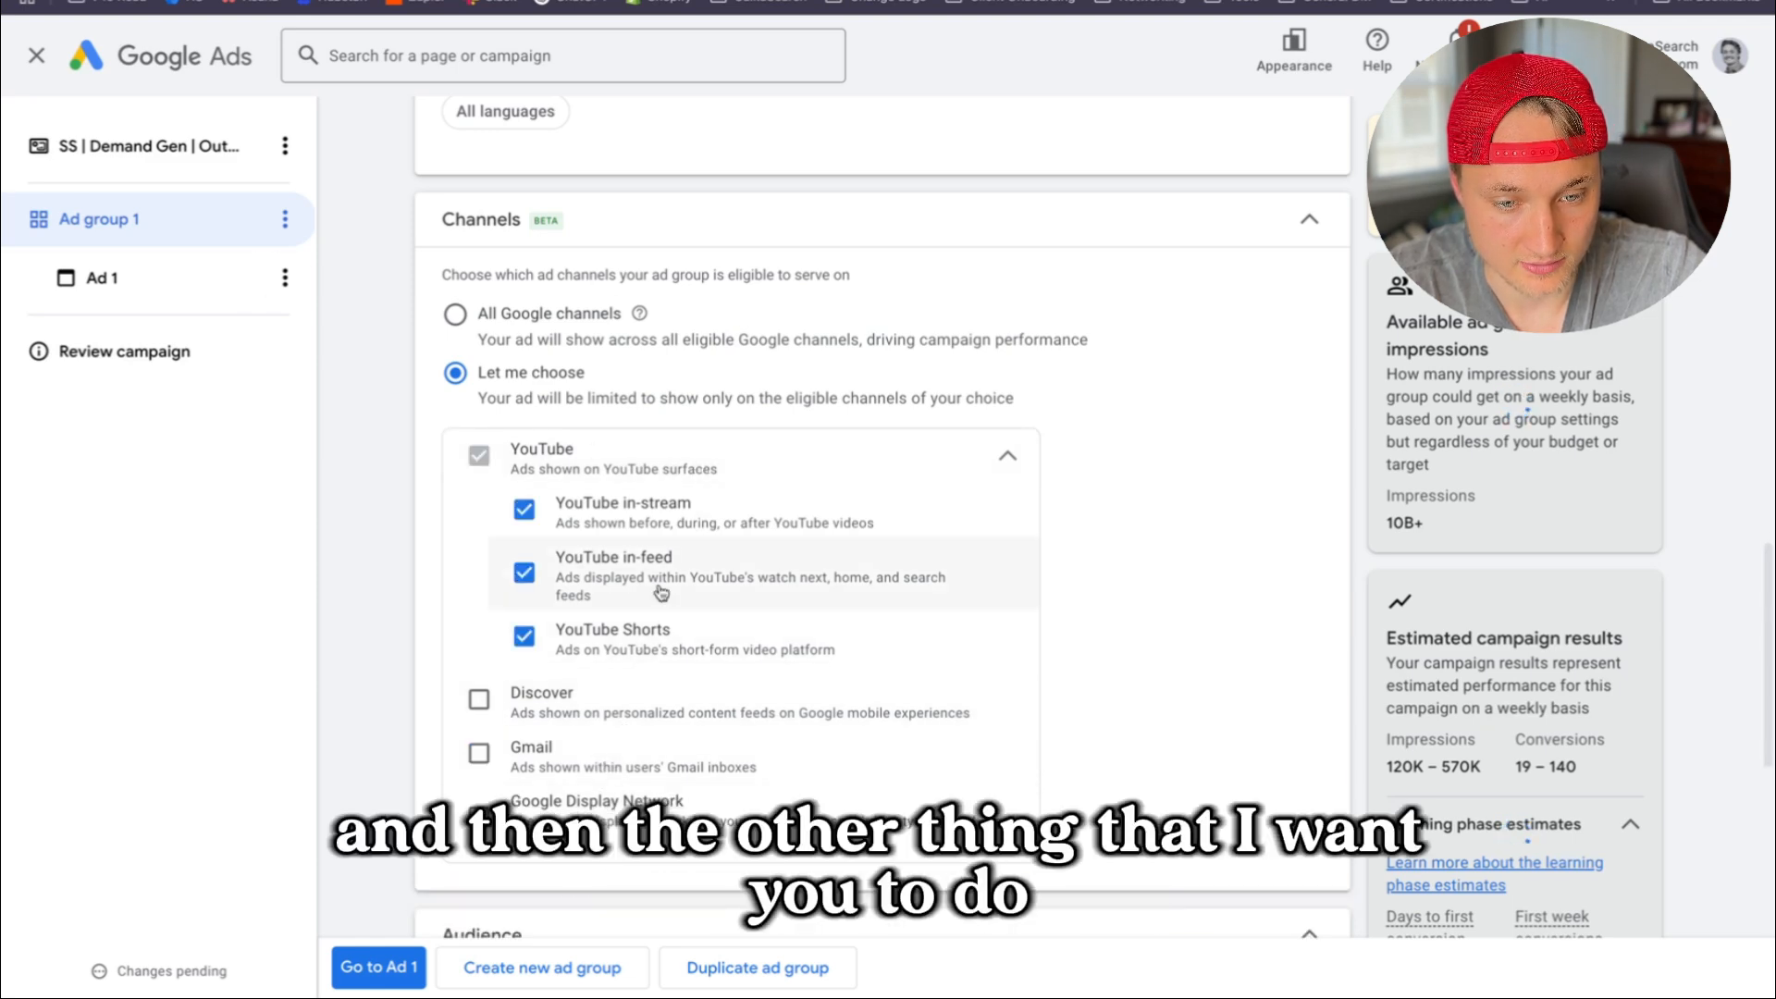
left_click(555, 575)
left_click(555, 509)
Look over the fields of Ad 1 and set its type to "Video and products ad"
left_click(170, 268)
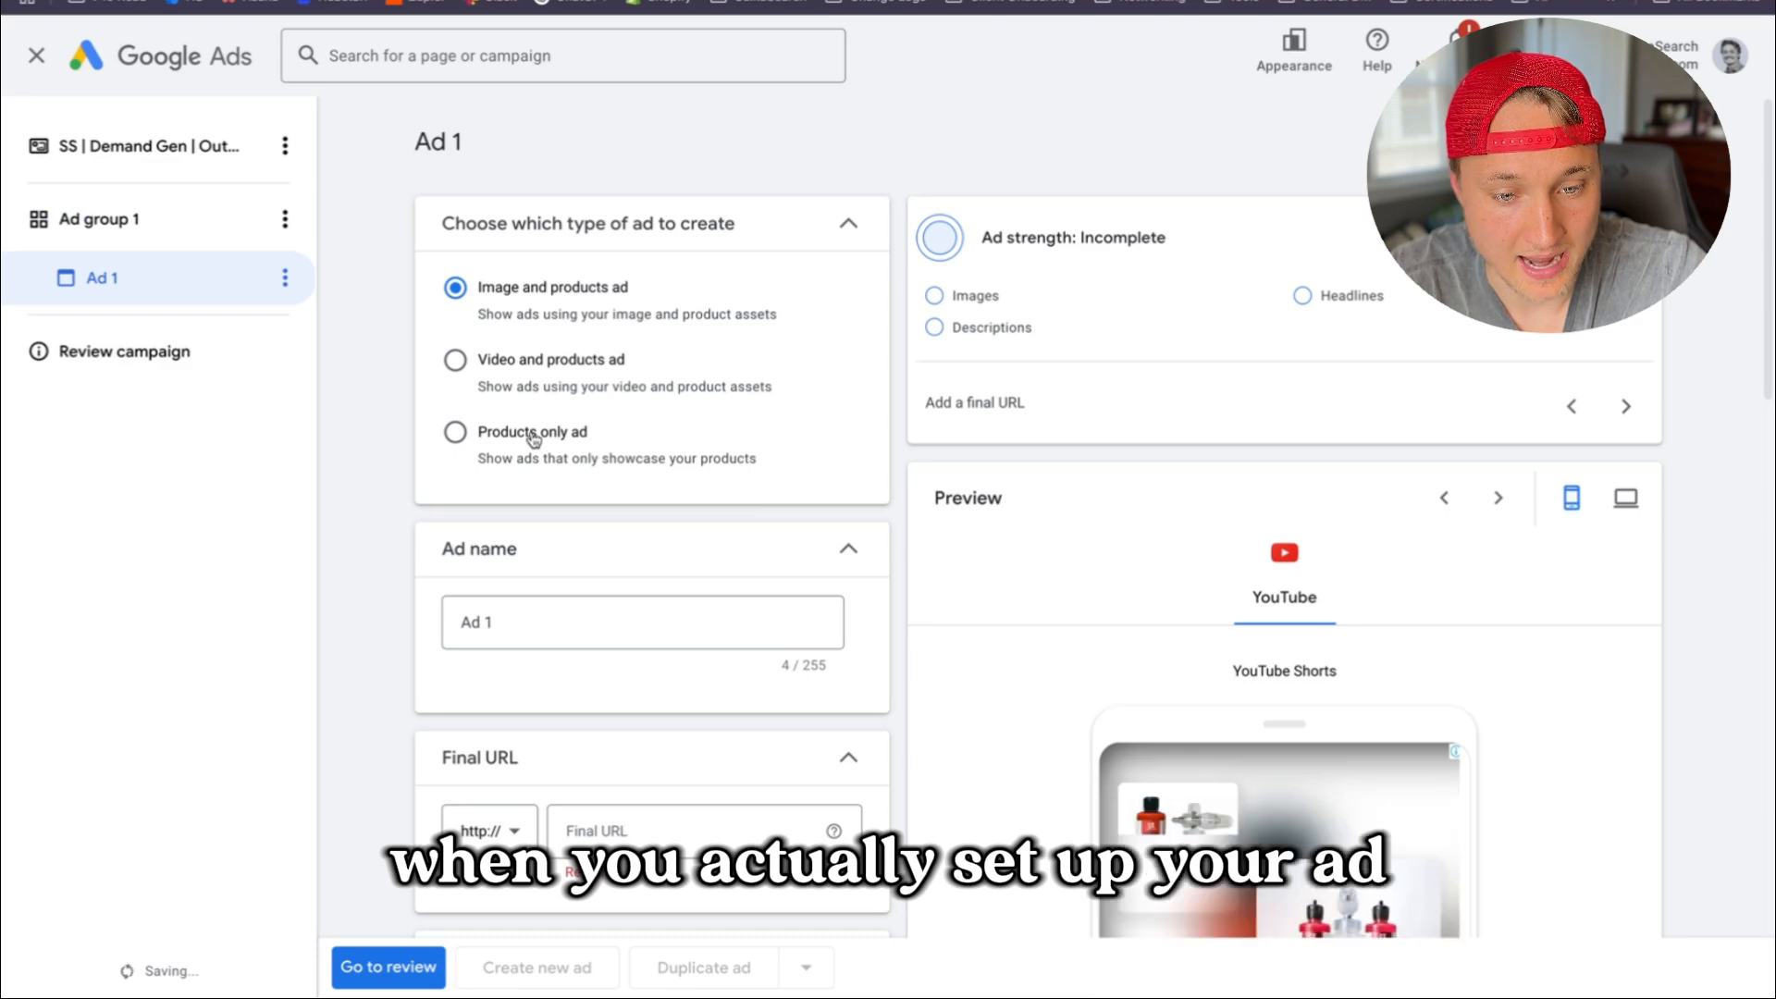
scroll(668, 564, "down", 8)
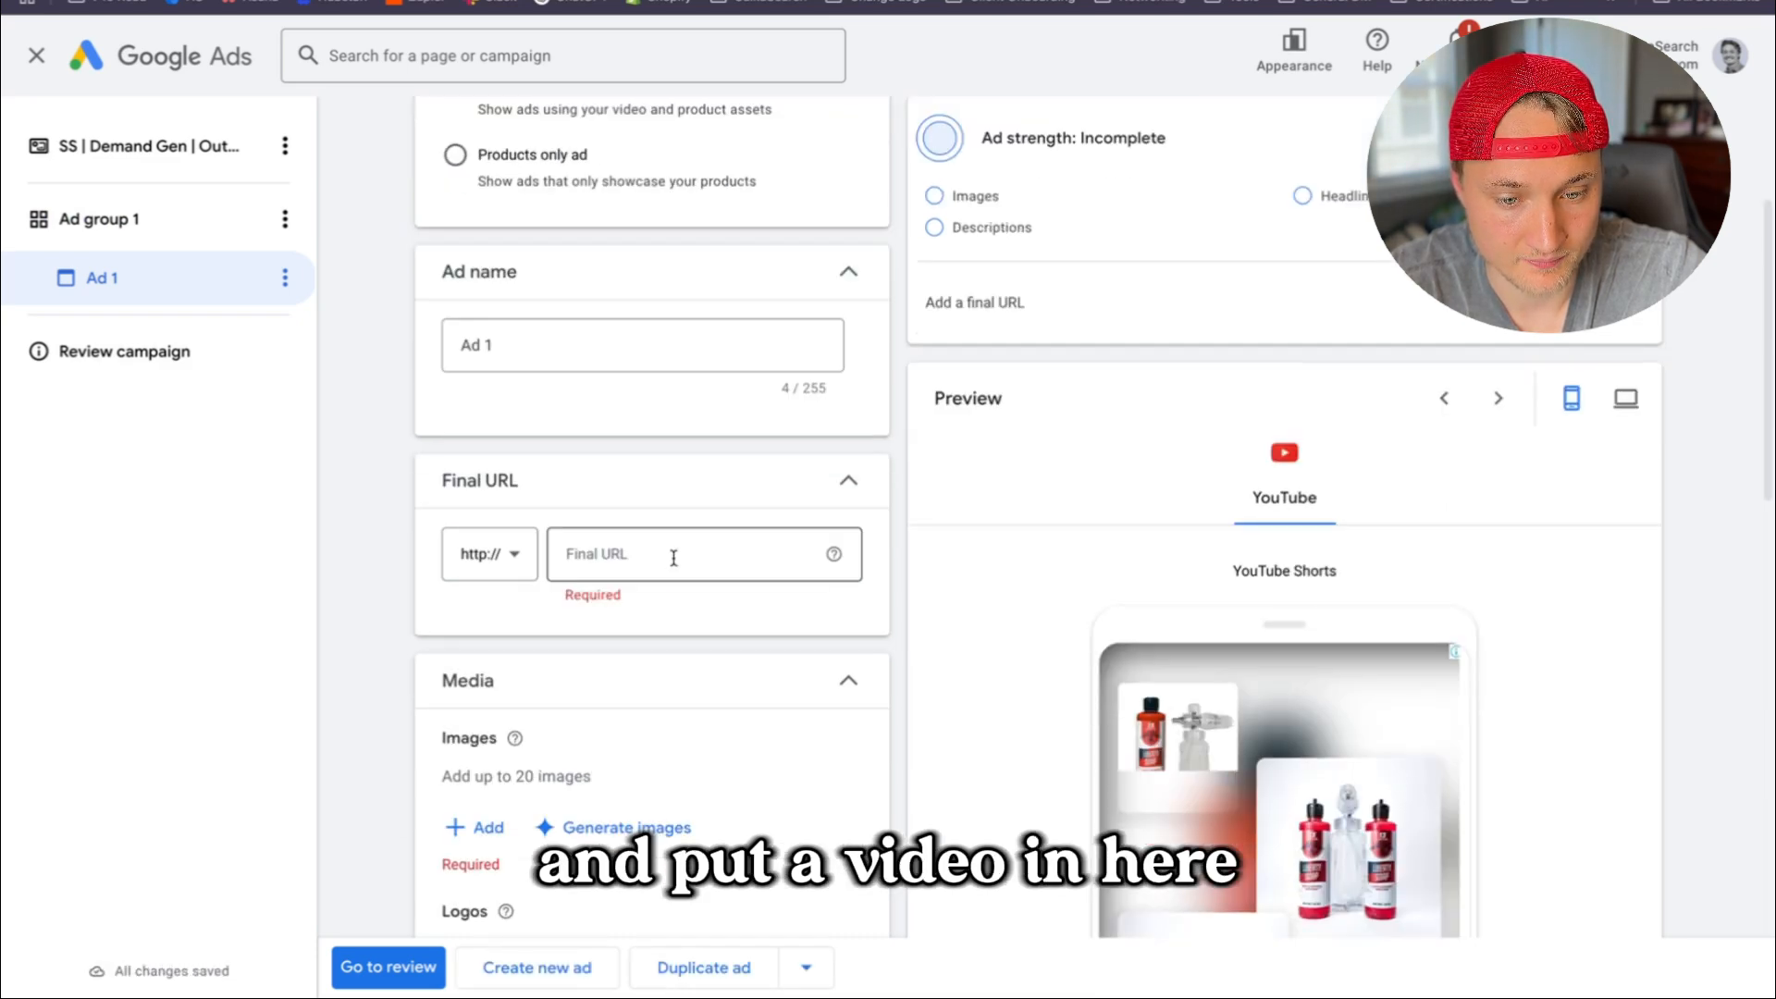
scroll(676, 565, "down", 7)
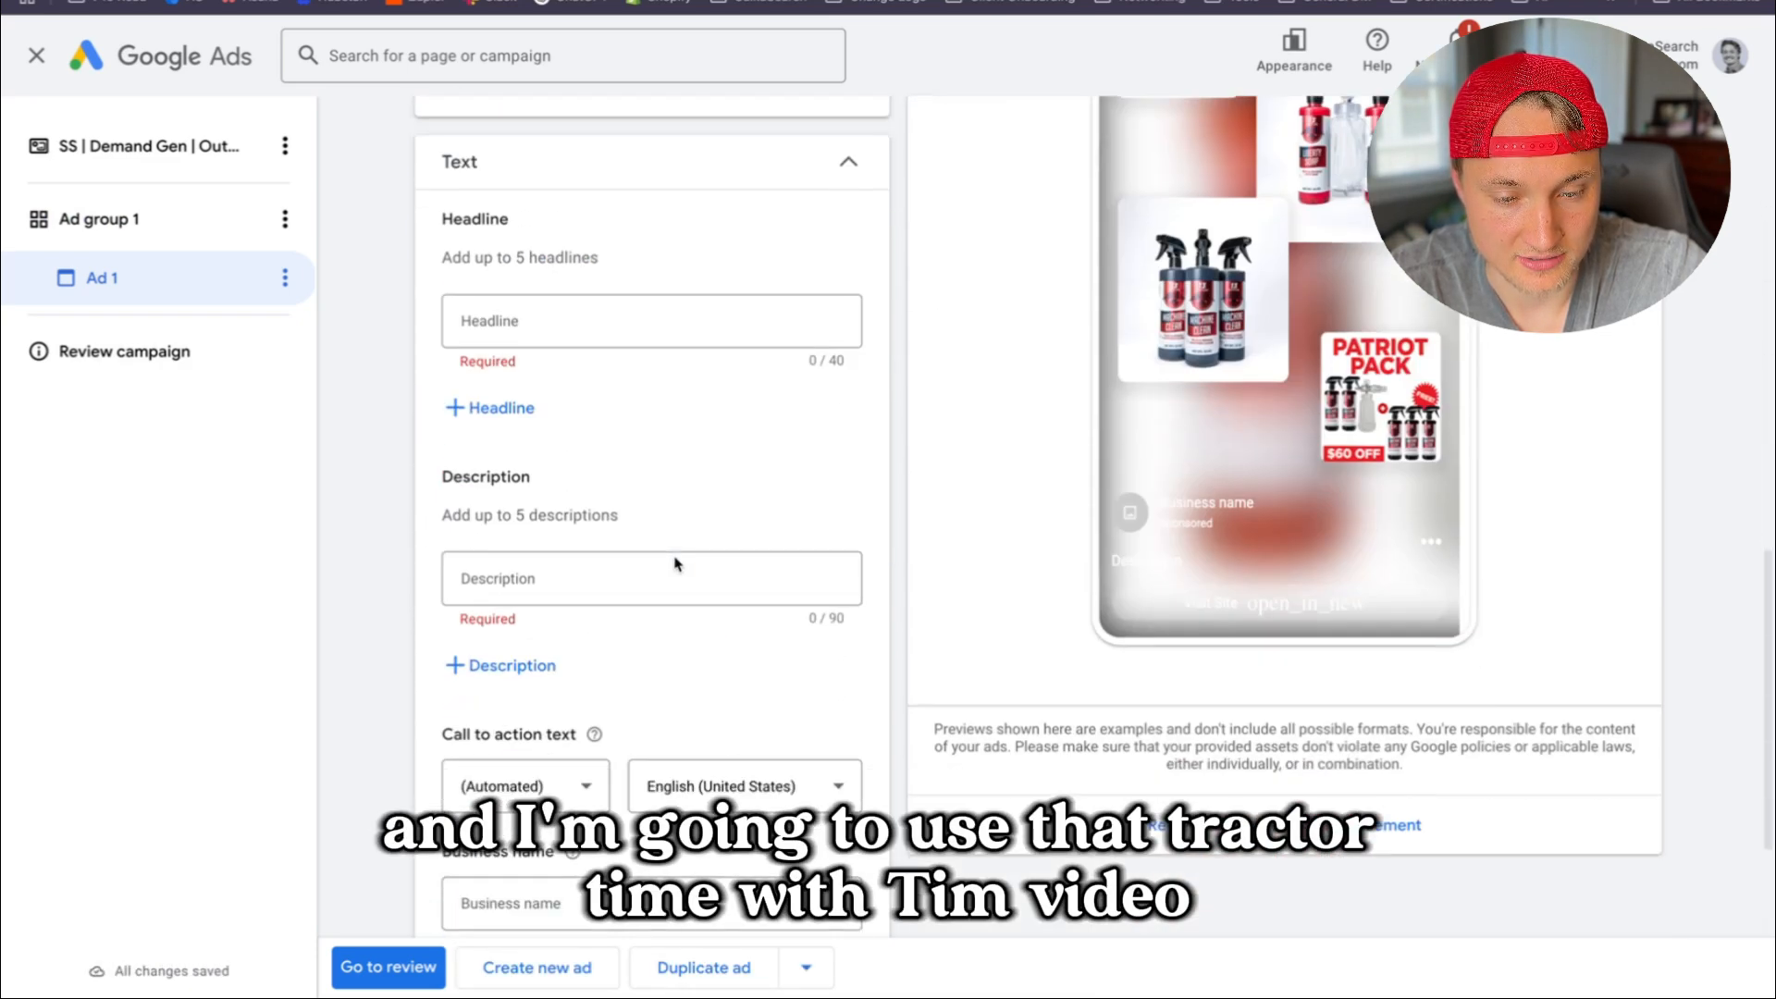
scroll(677, 566, "up", 6)
scroll(674, 566, "up", 4)
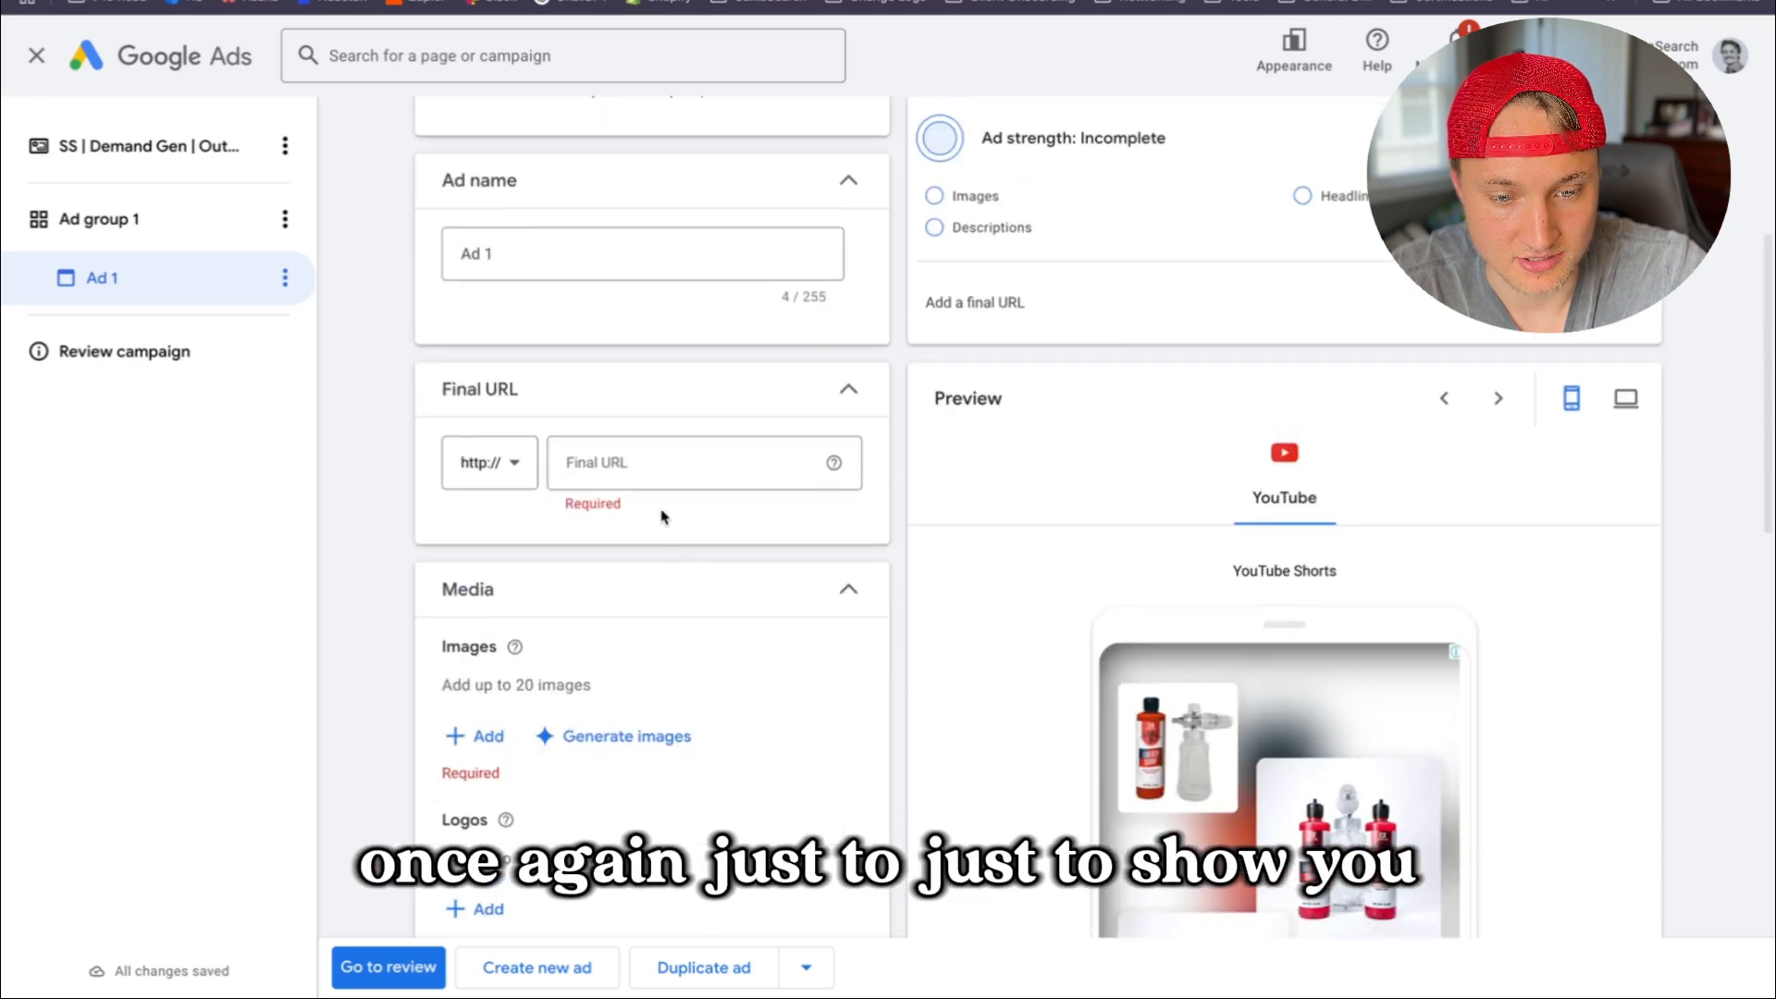
scroll(664, 509, "down", 5)
scroll(638, 417, "up", 9)
left_click(606, 360)
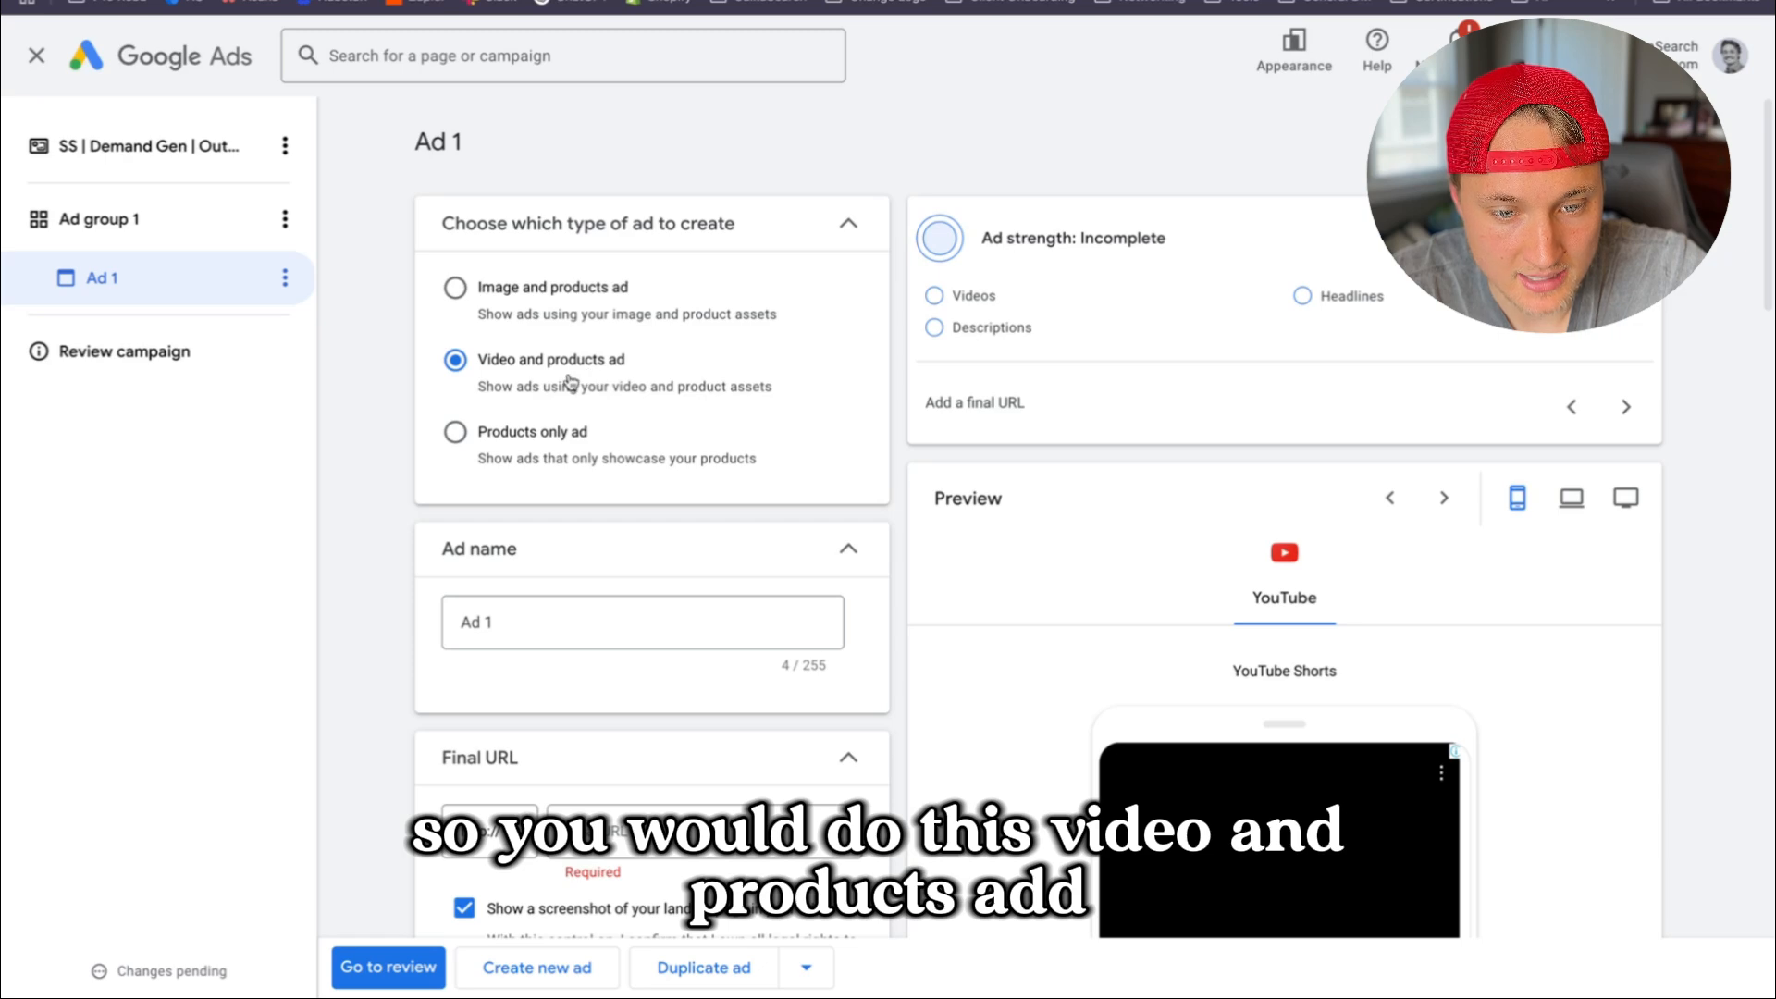
Add the 15:07 "How To Make LOTS" tractor video from the asset library to Ad 1
scroll(571, 381, "down", 5)
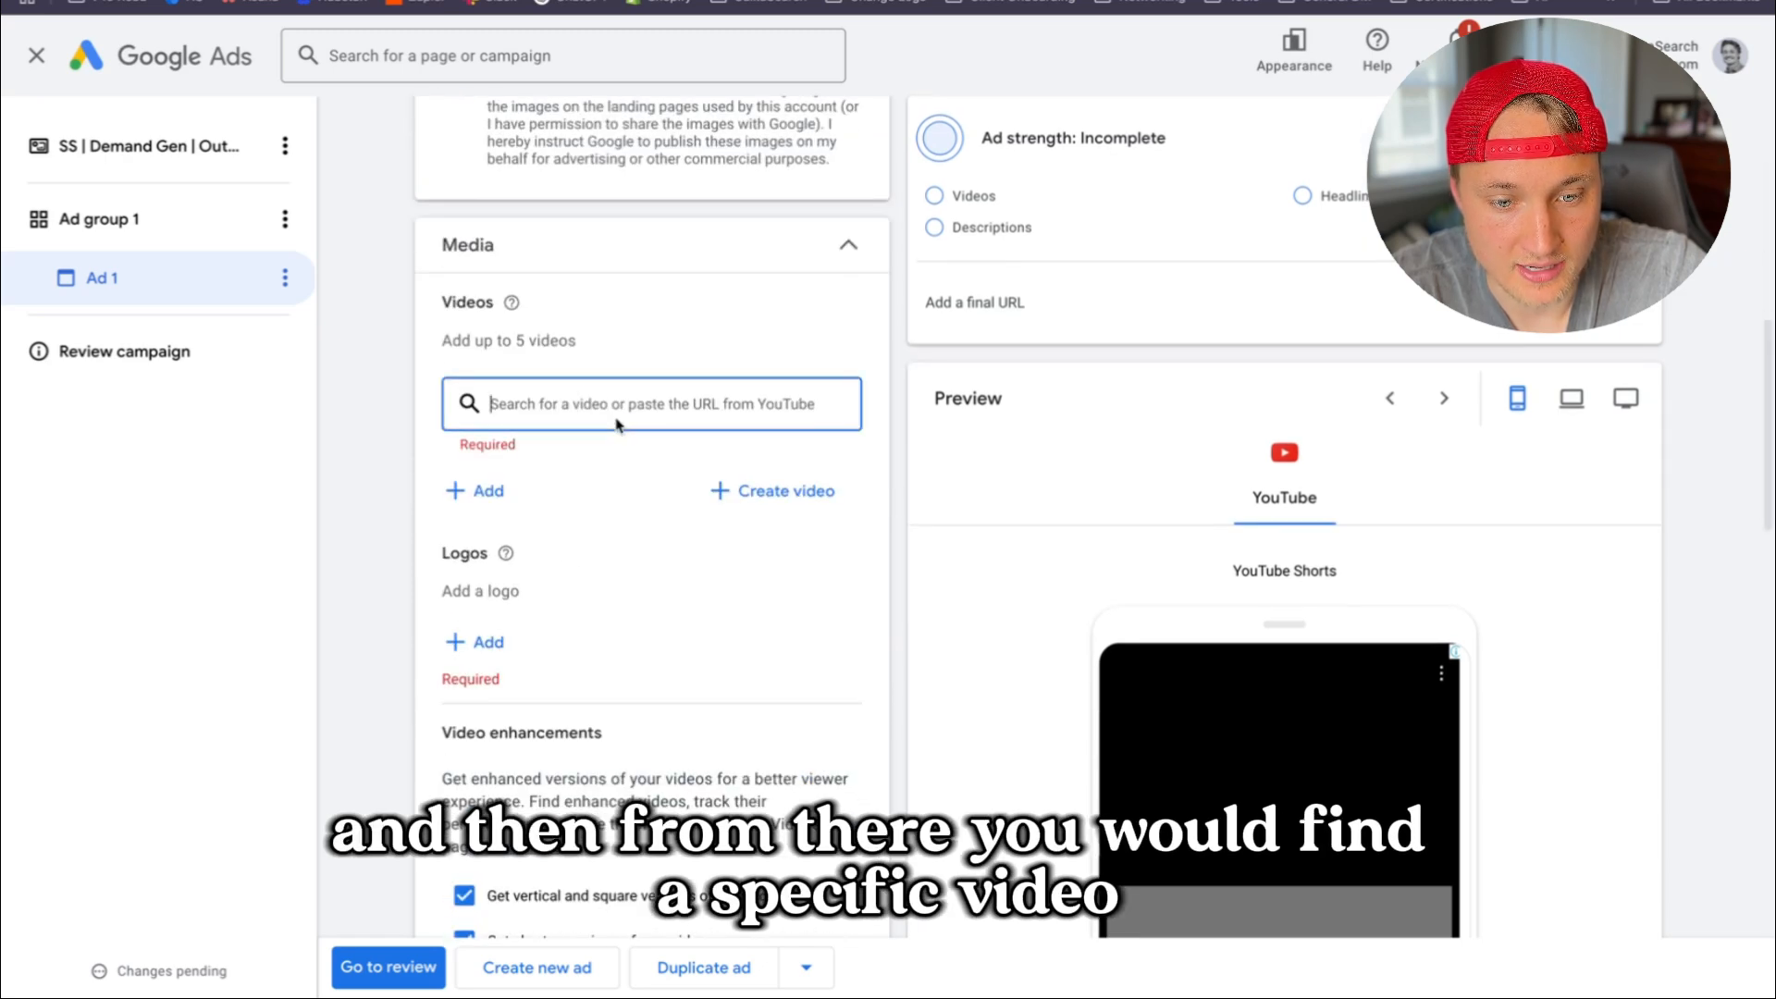
left_click(481, 491)
left_click(831, 407)
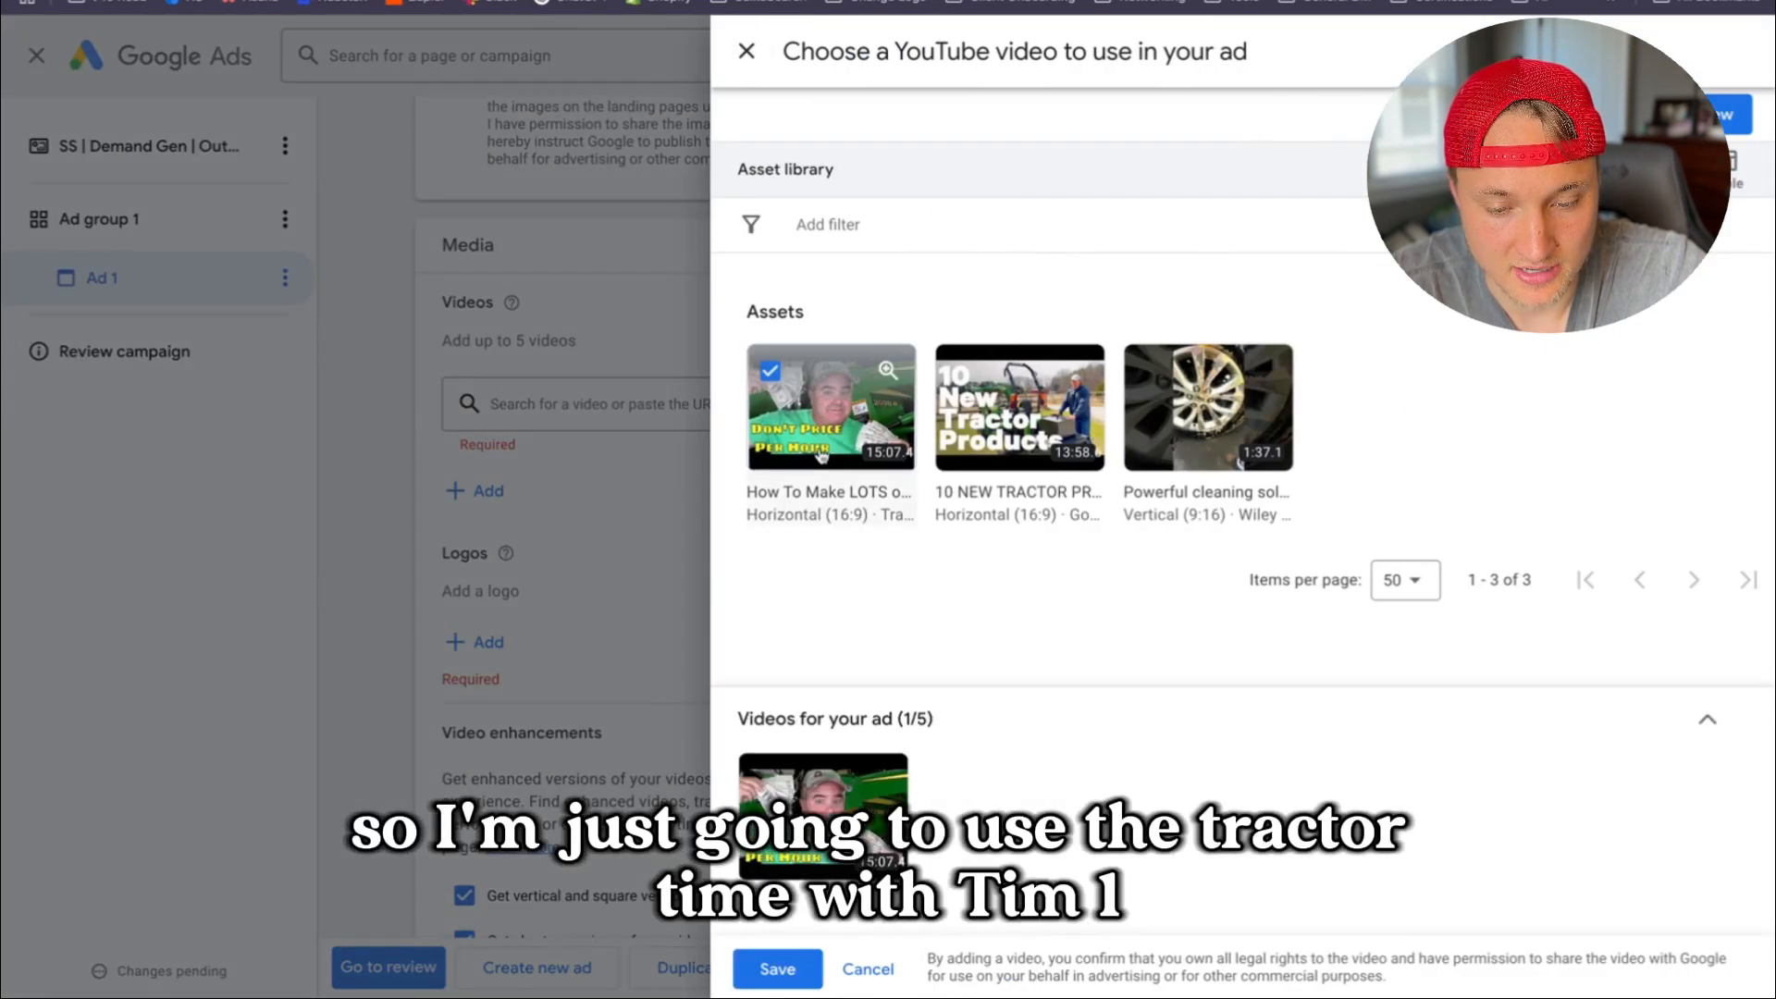
left_click(775, 968)
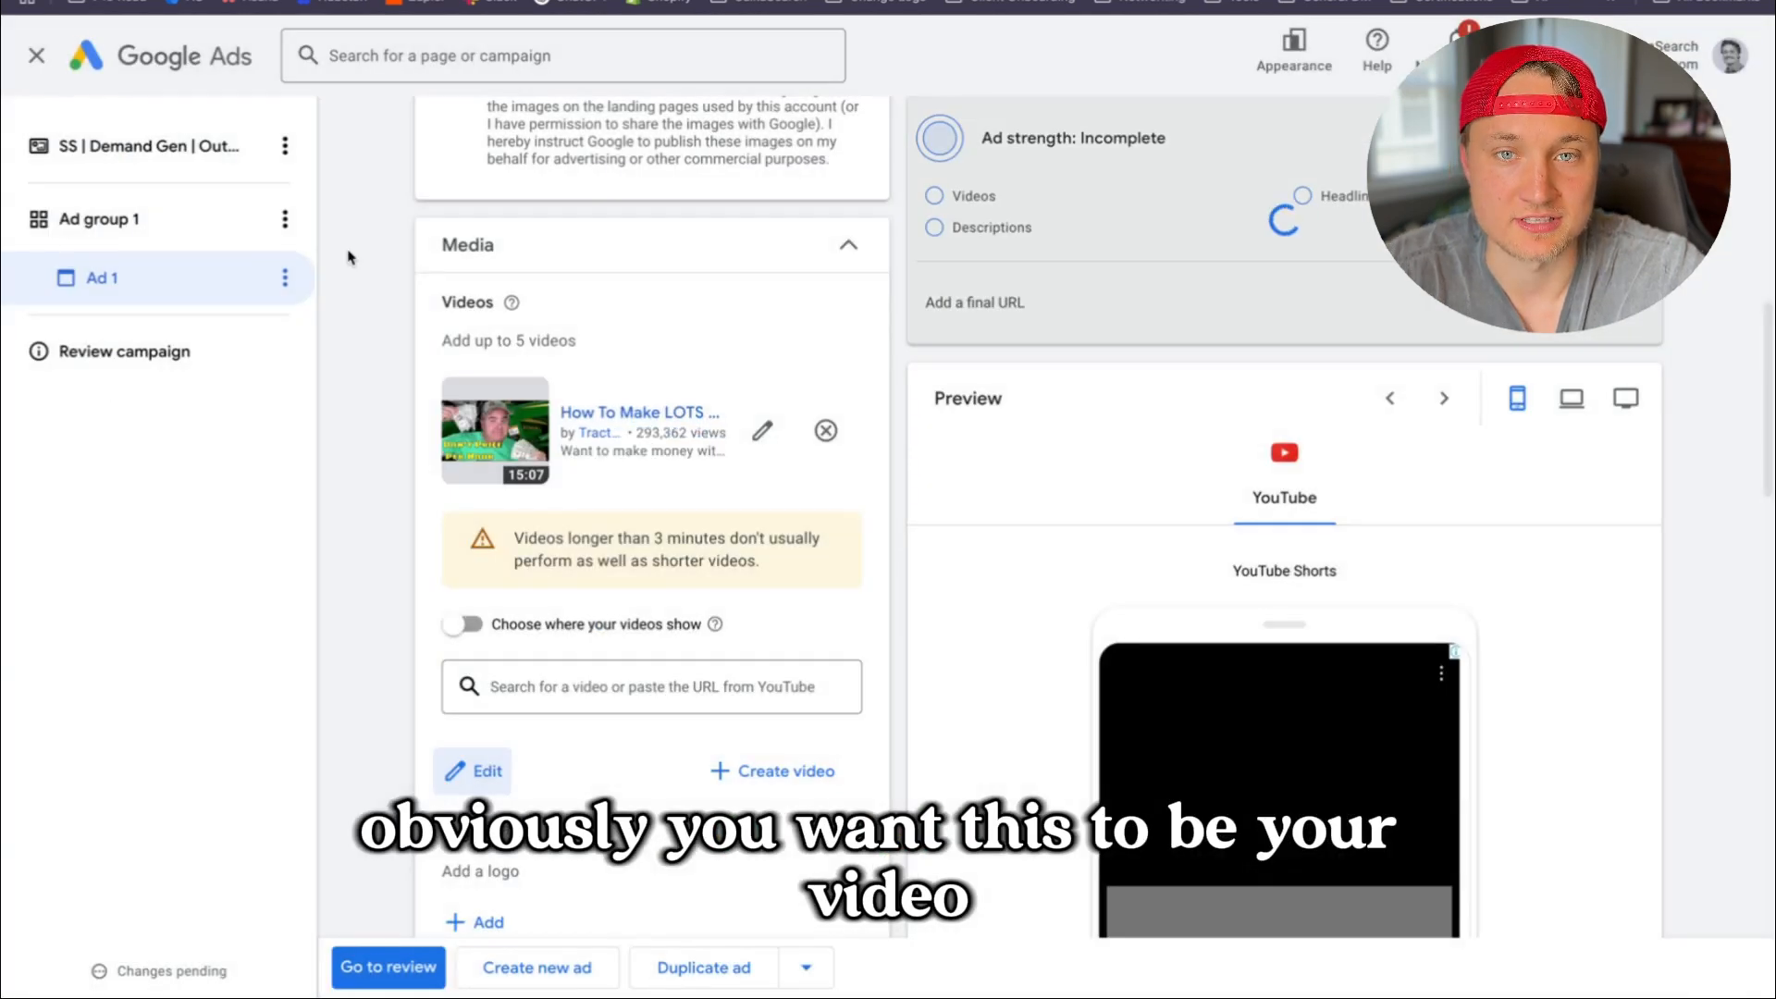
Choose where the ad's video shows and set its preferred format to Shorts only, excluding In-stream and In-feed
left_click(456, 624)
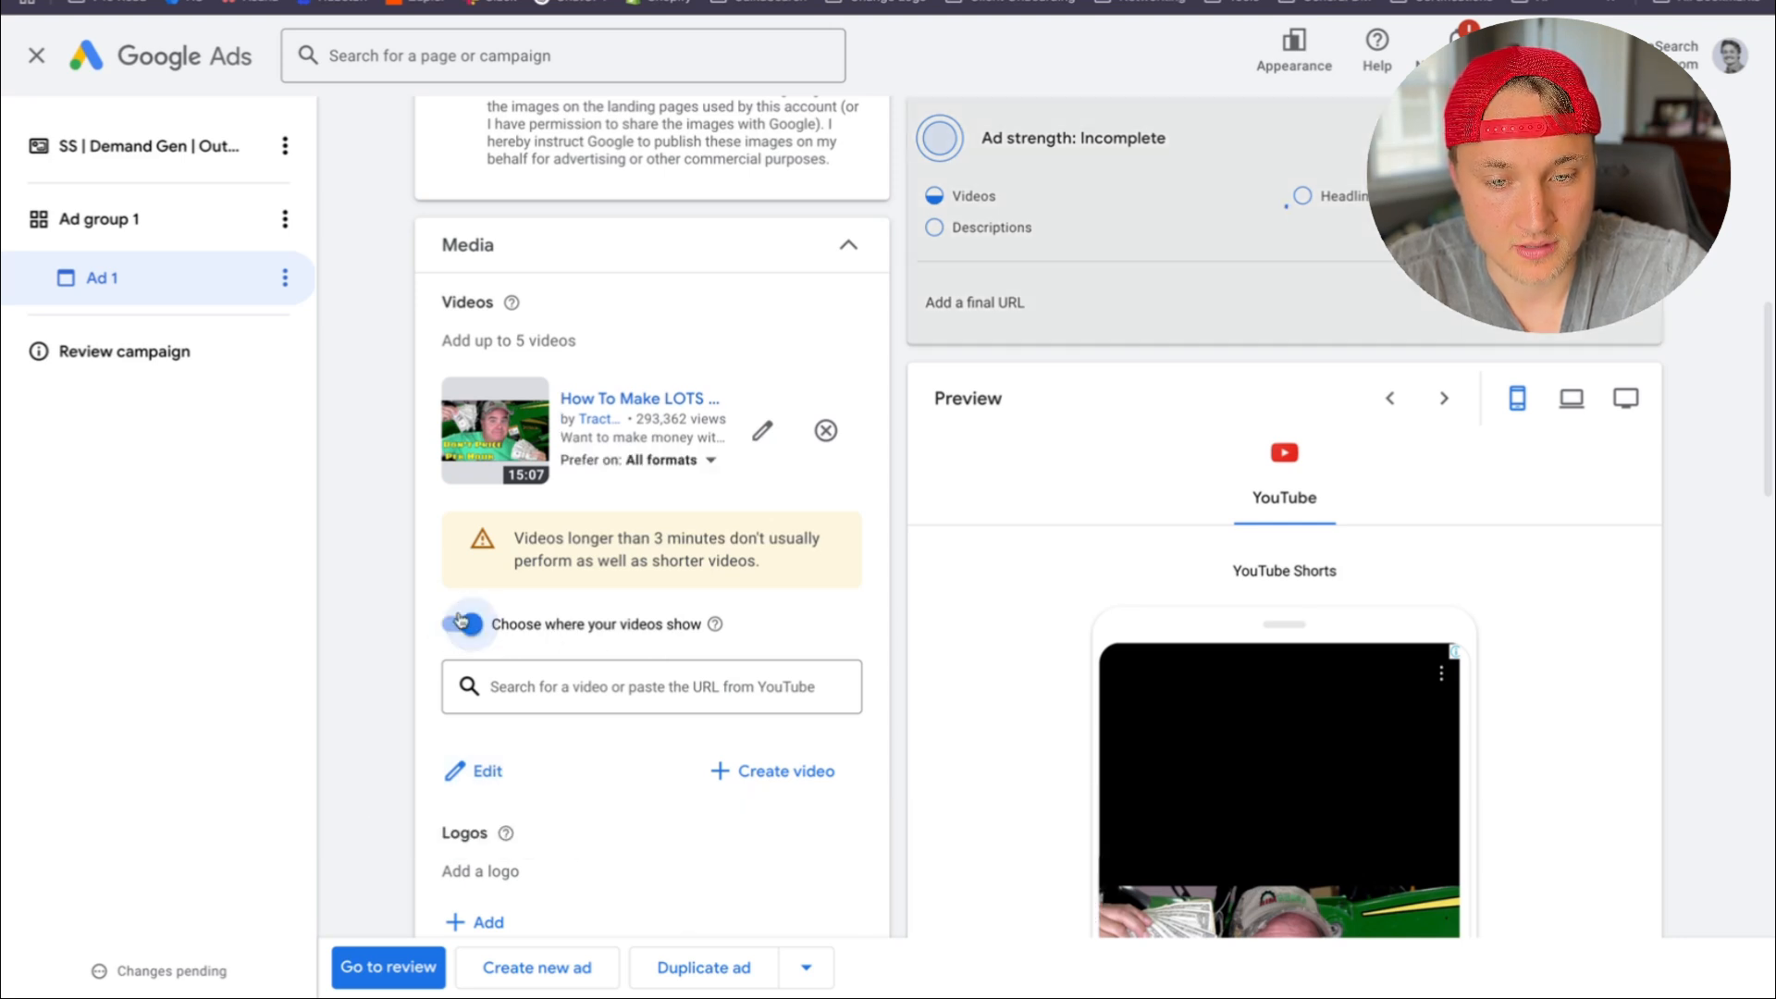
left_click(675, 463)
left_click(713, 649)
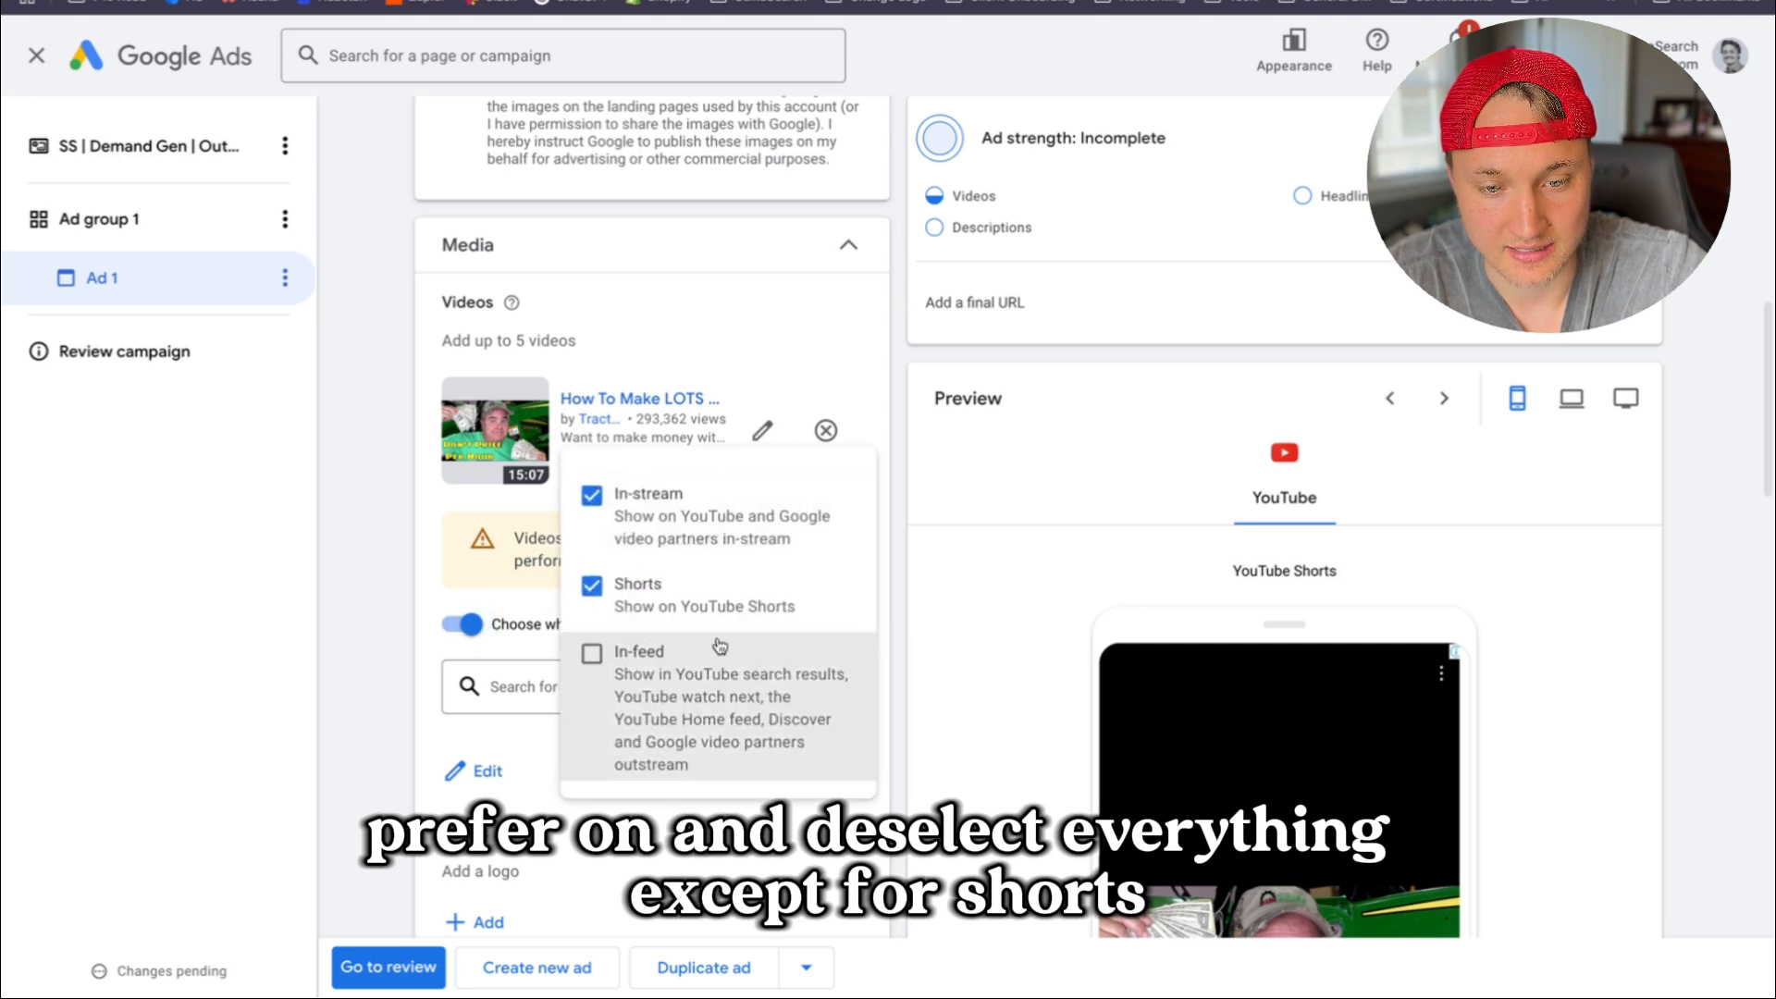
left_click(706, 514)
left_click(878, 442)
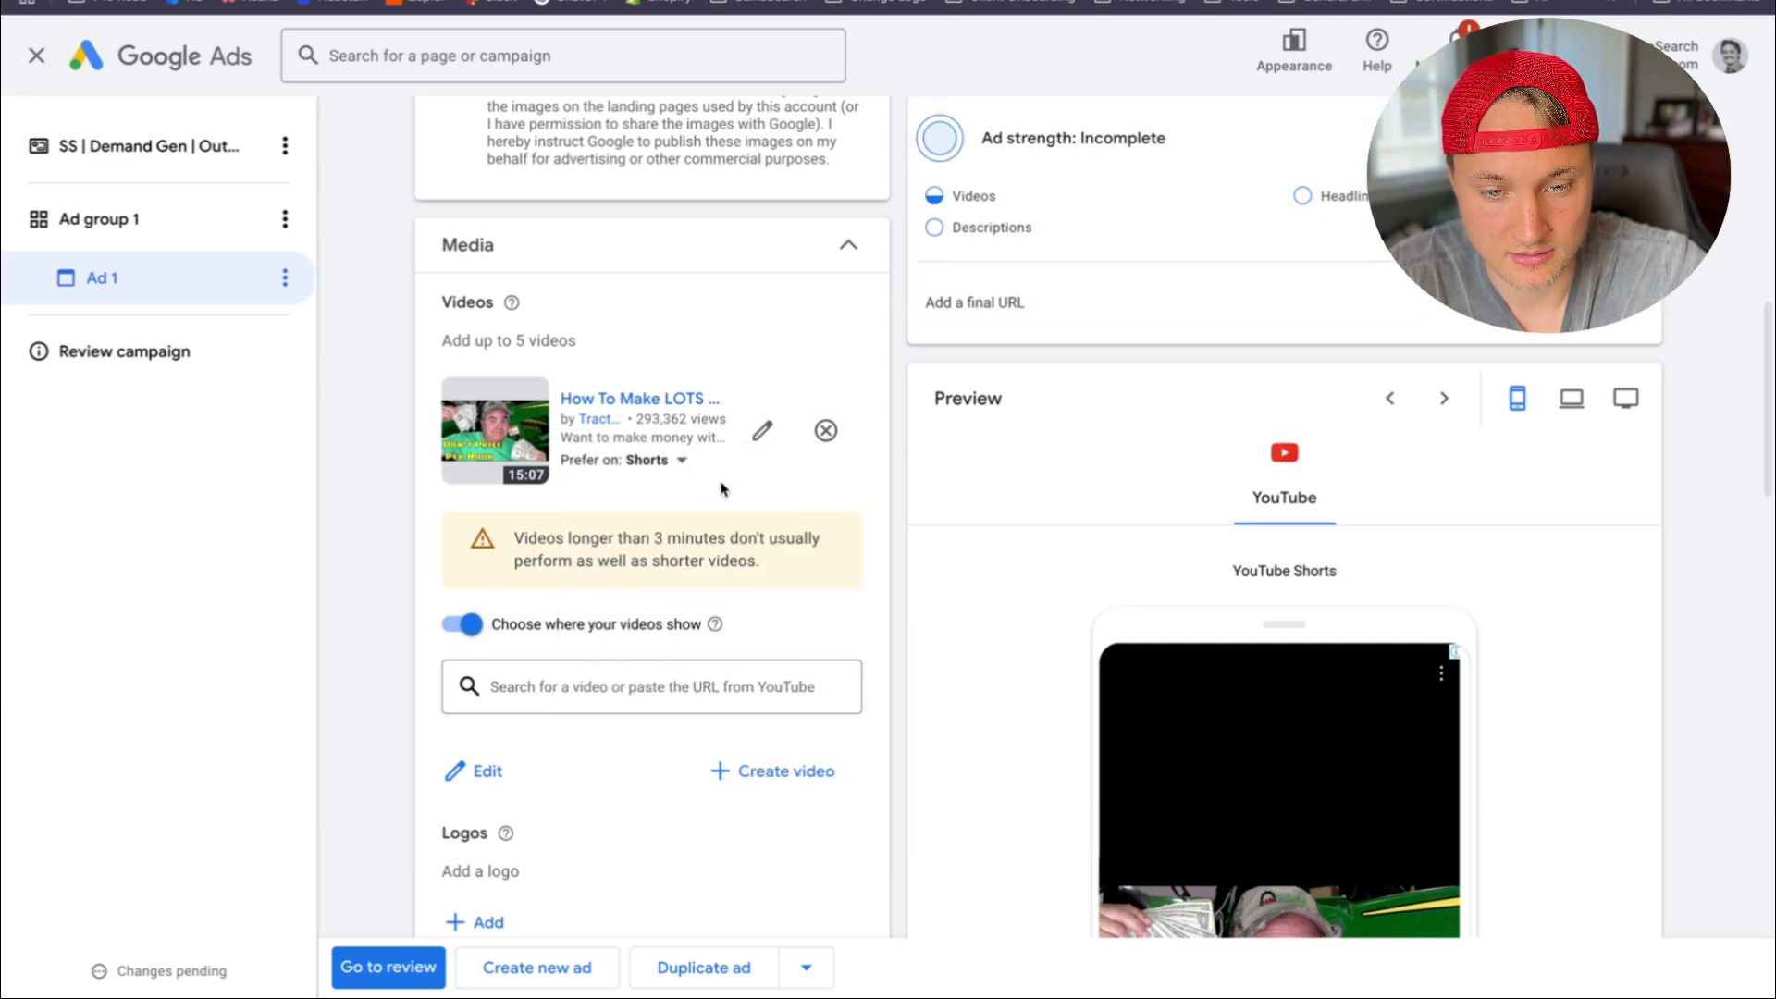
left_click(676, 463)
left_click(971, 456)
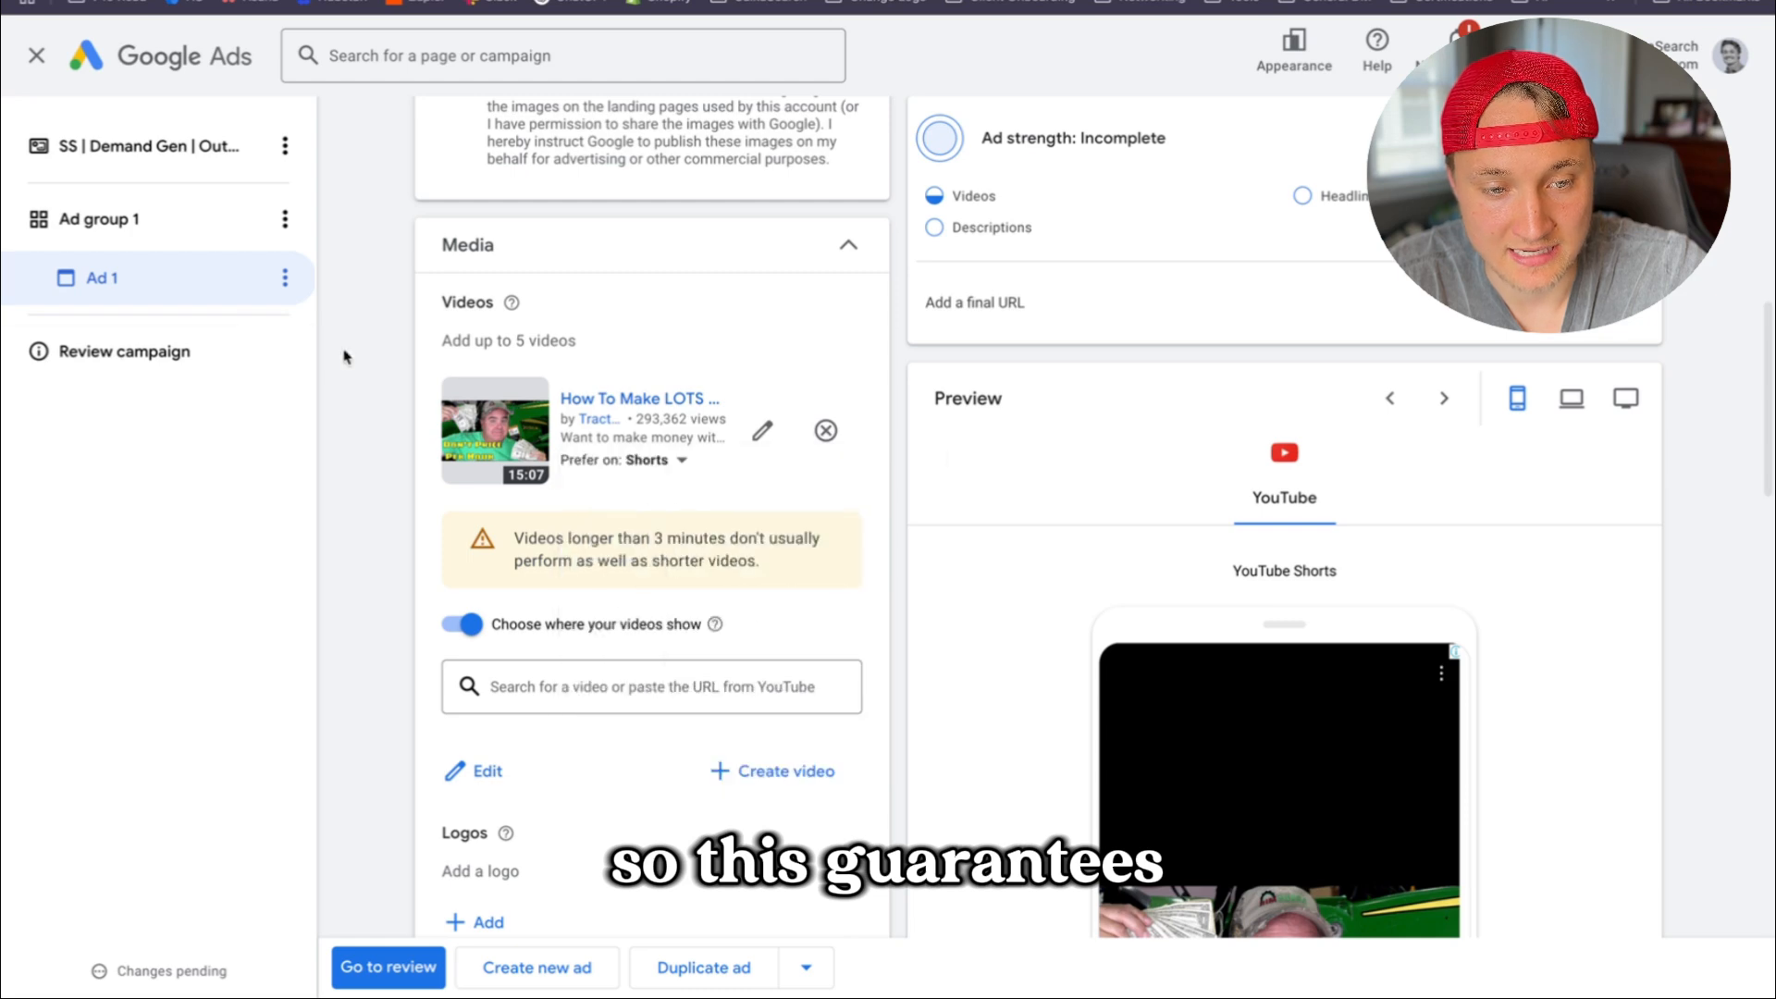
Review the Demand Gen draft's settings at the campaign, ad group and ad levels
left_click(236, 155)
scroll(797, 602, "down", 15)
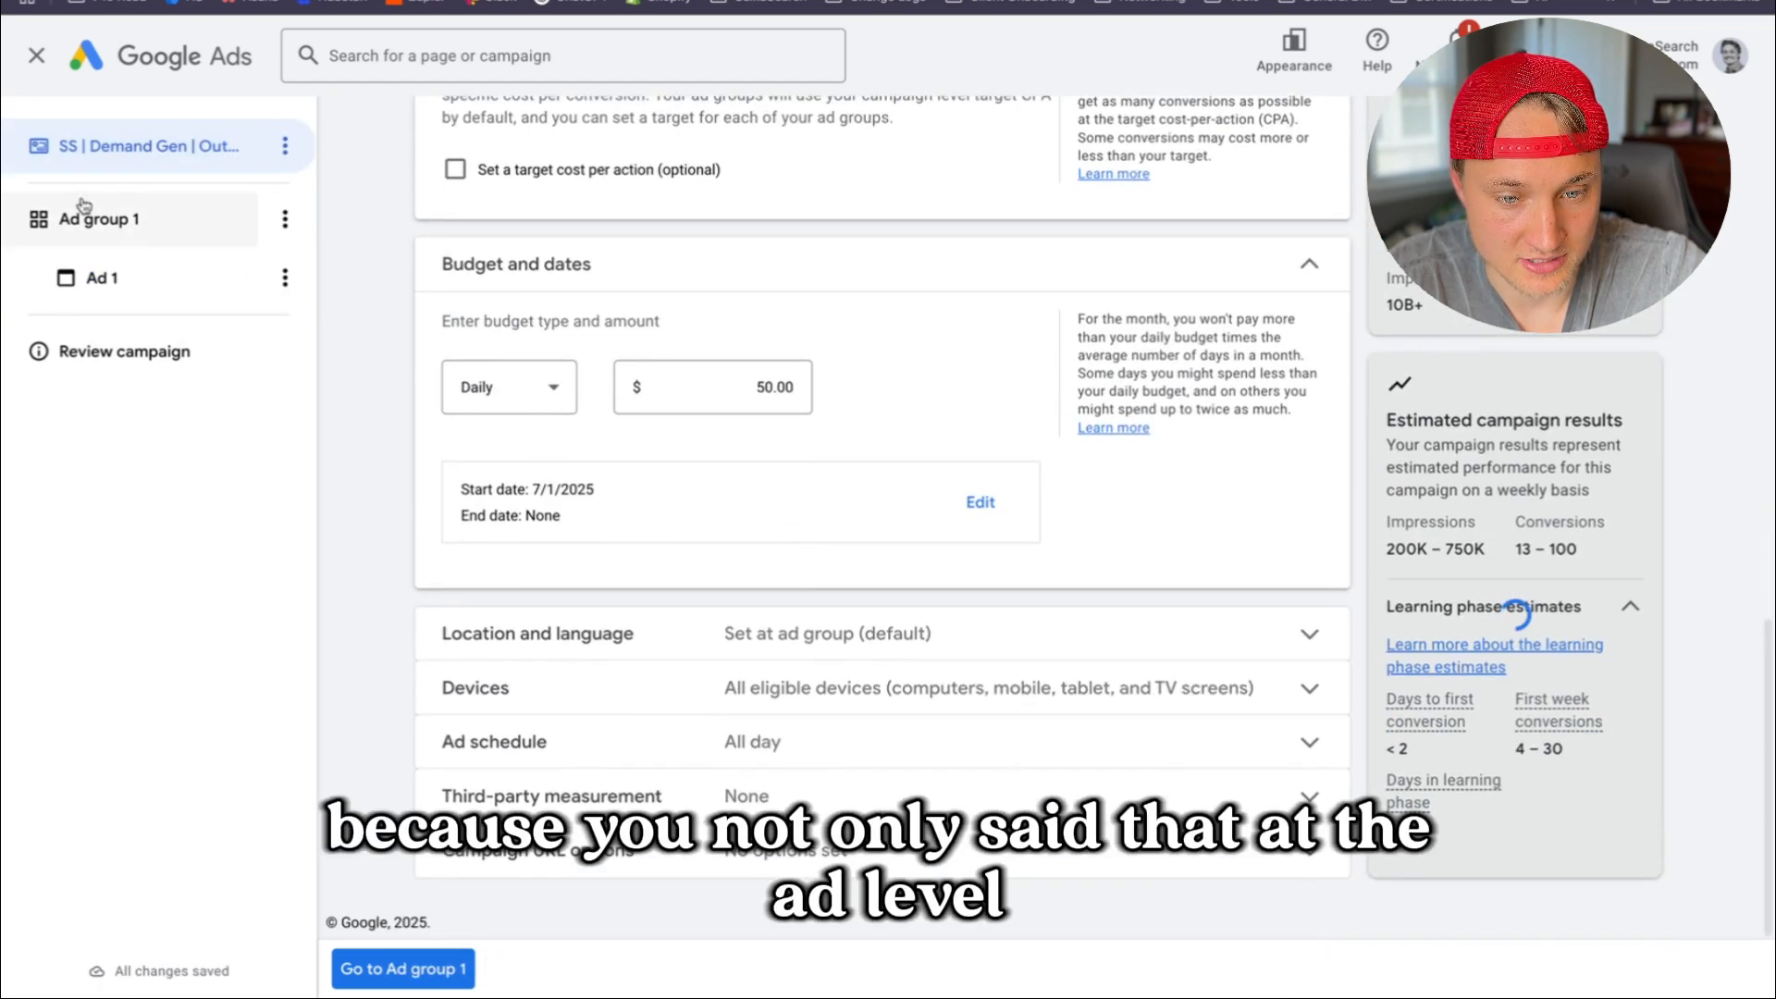
left_click(133, 239)
scroll(675, 452, "down", 3)
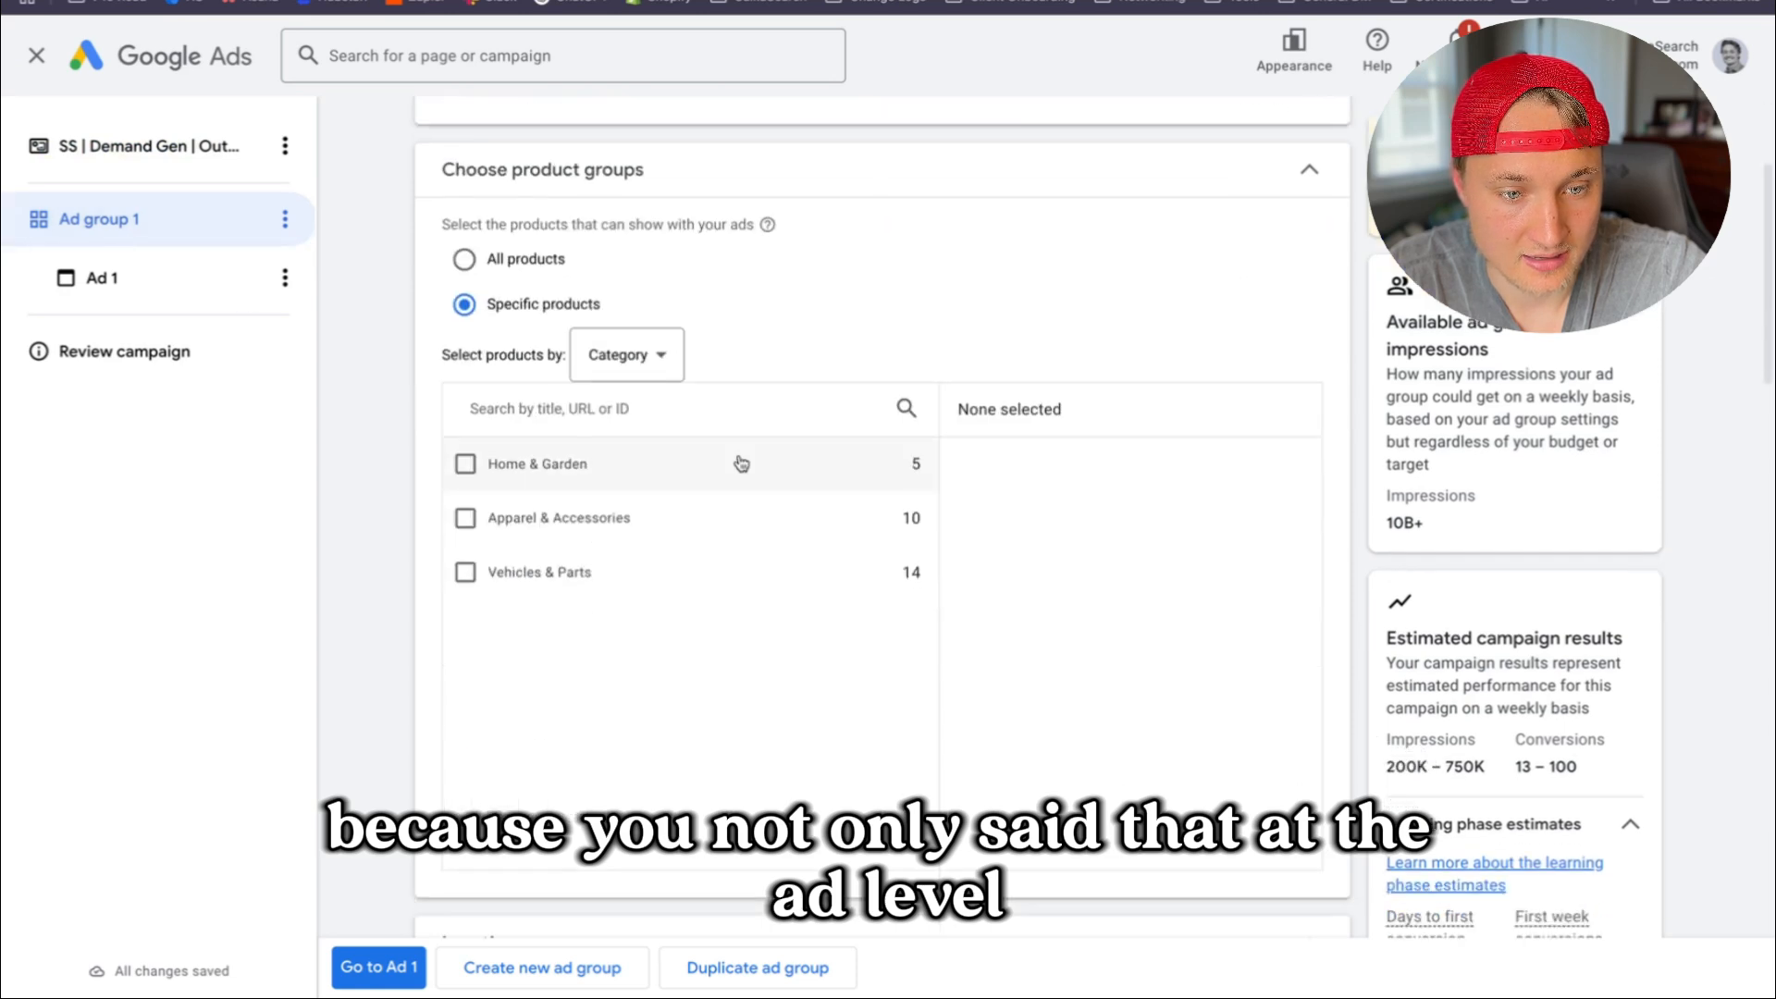
left_click(210, 282)
left_click(153, 146)
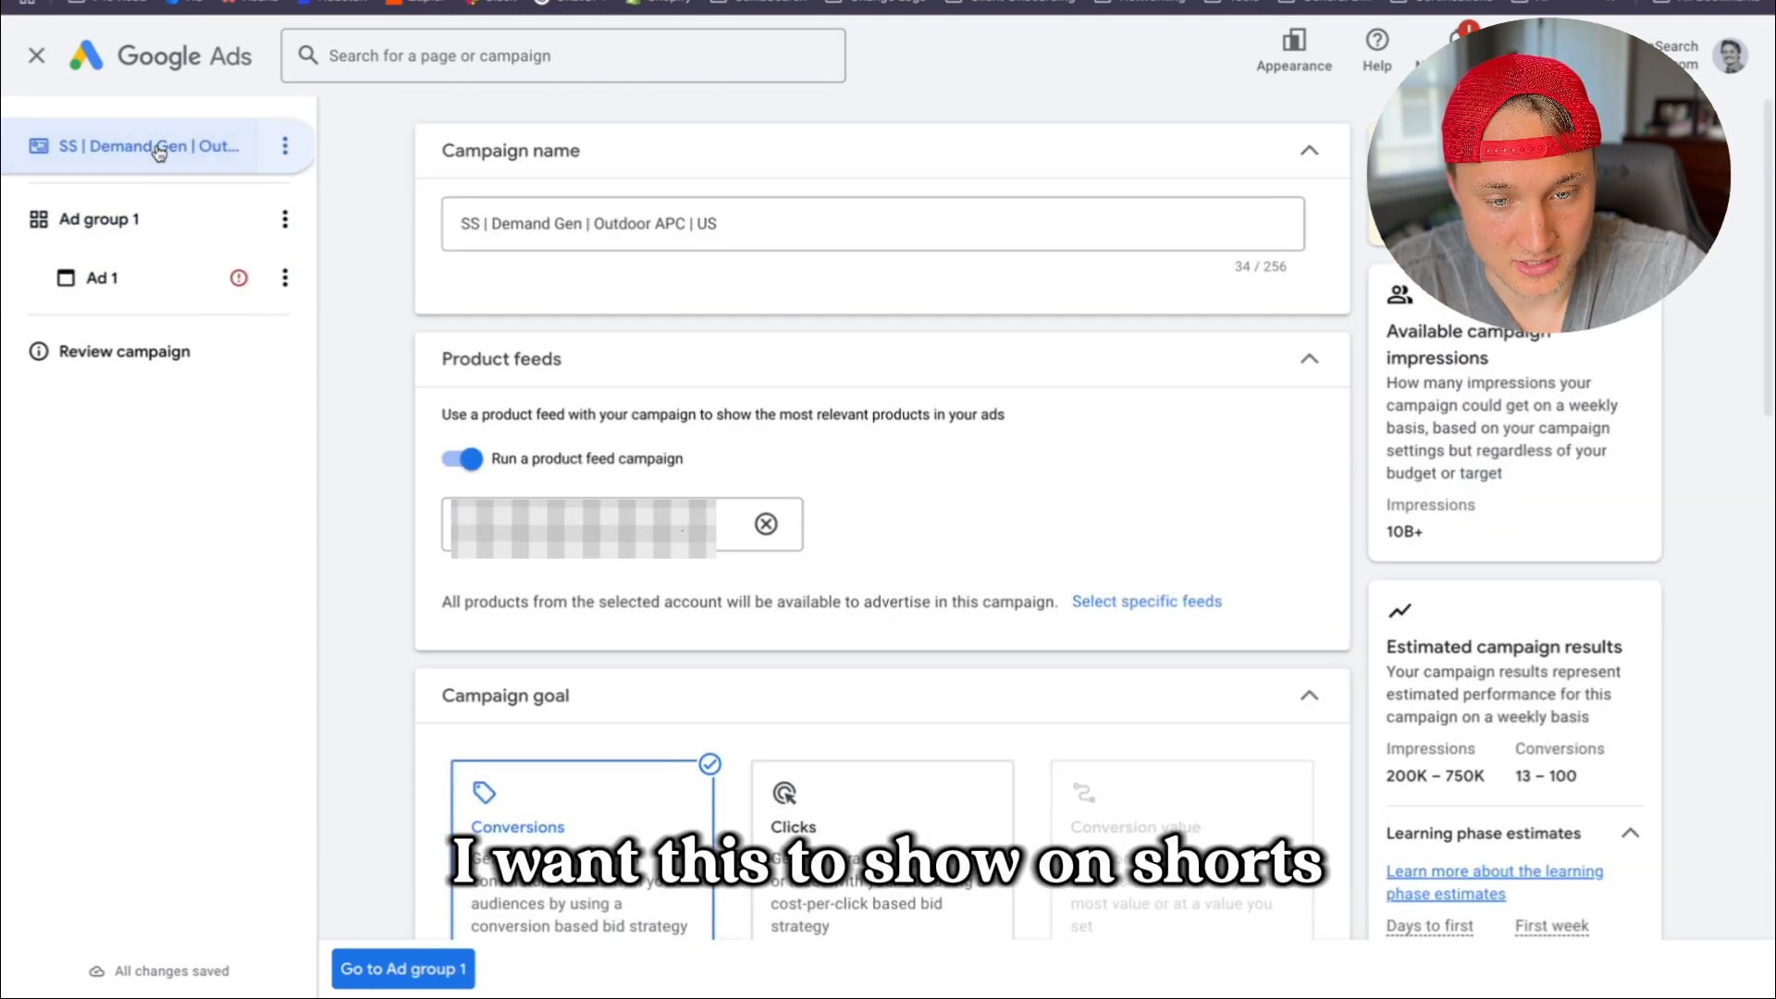
scroll(884, 559, "down", 15)
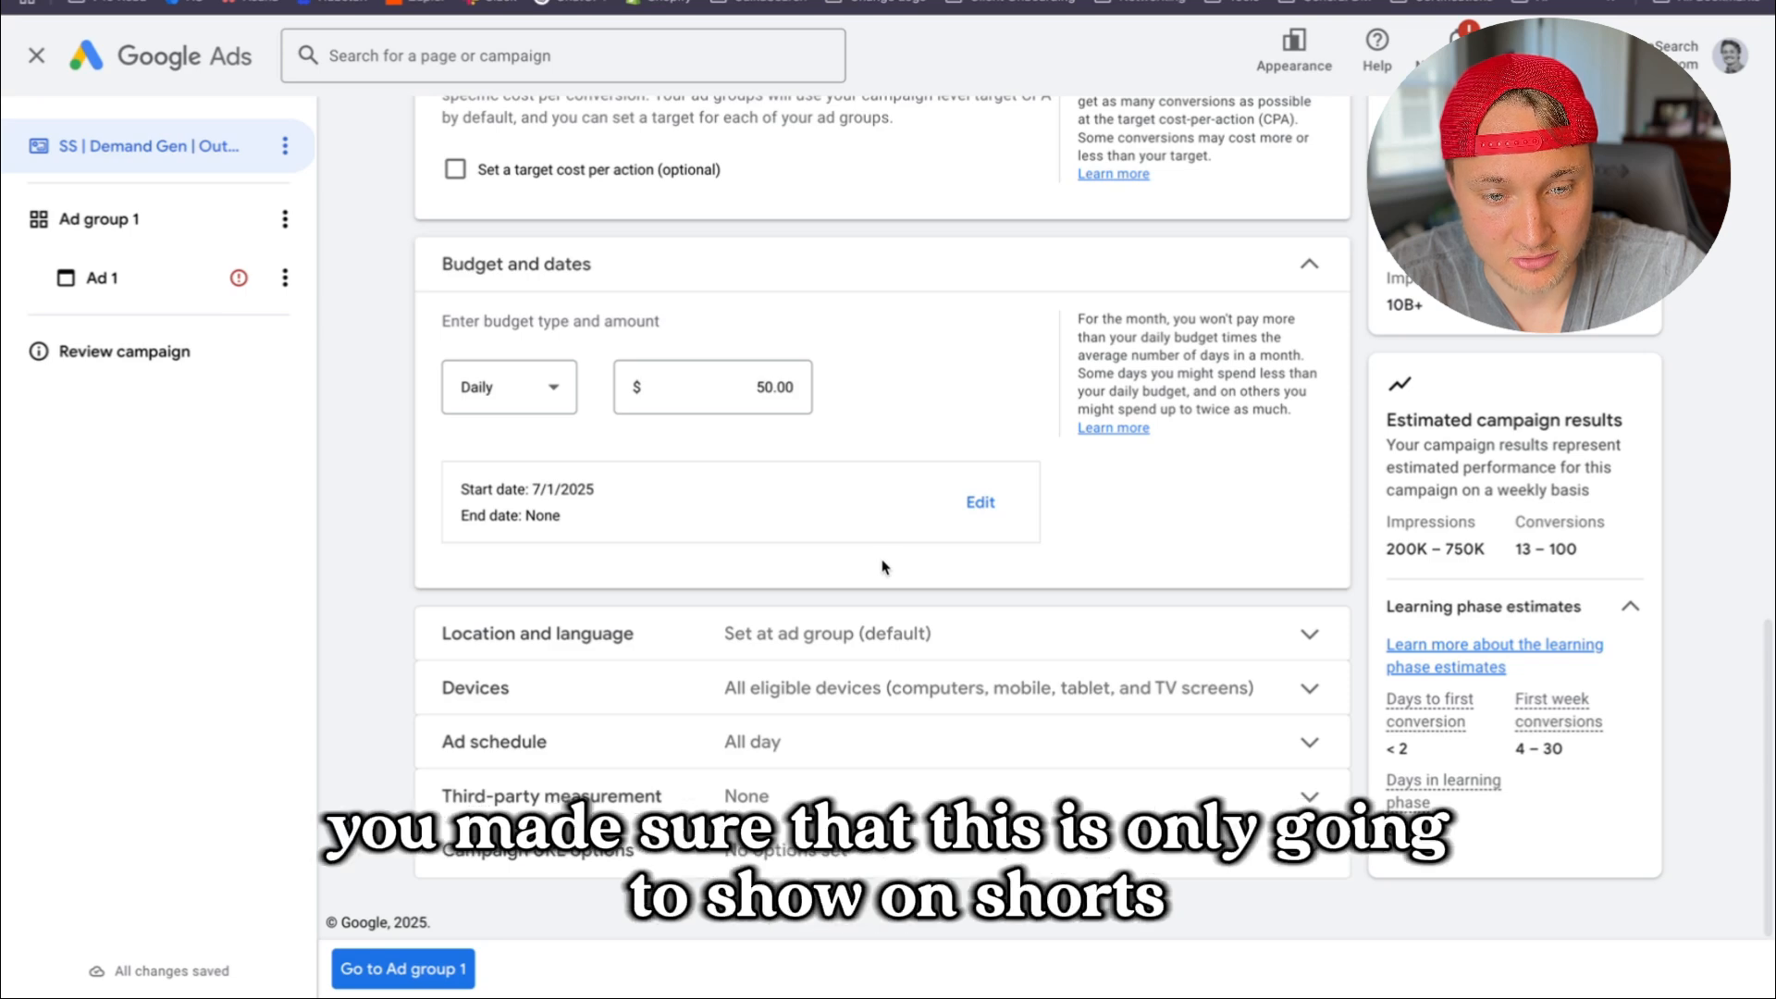
scroll(882, 567, "up", 10)
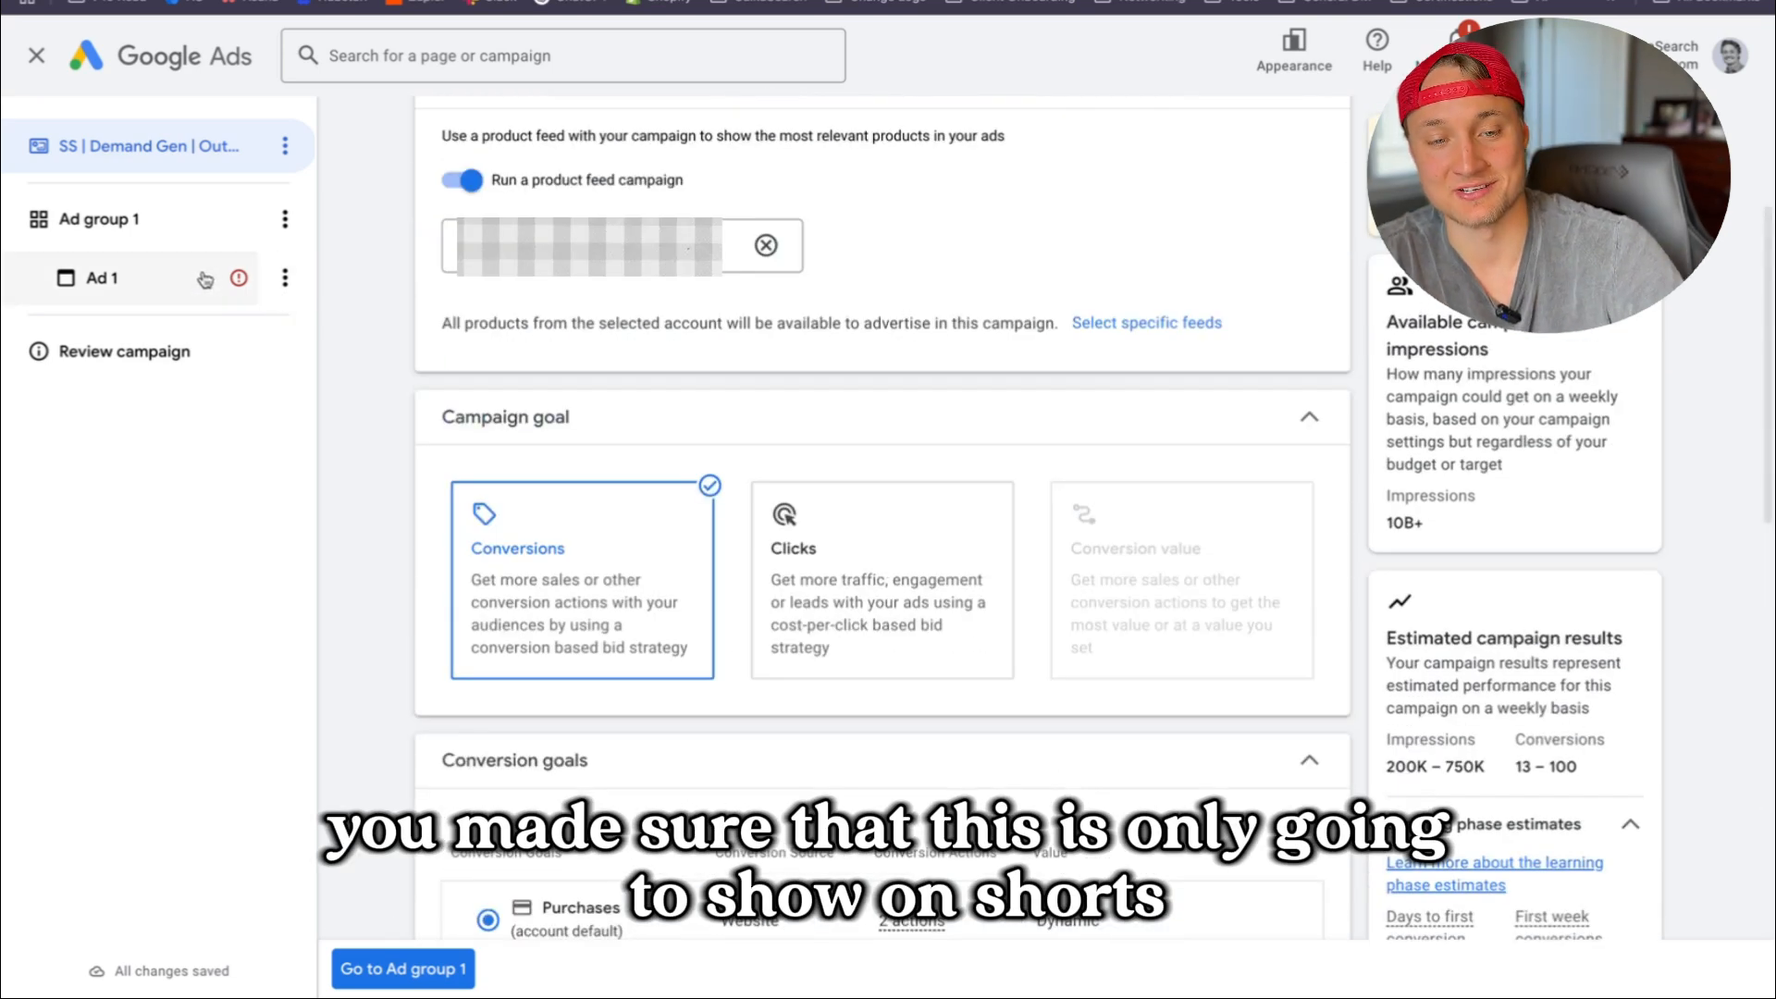
Check Ad 1's final URL field, and leave the Demand Gen campaign draft for the account overview
left_click(118, 279)
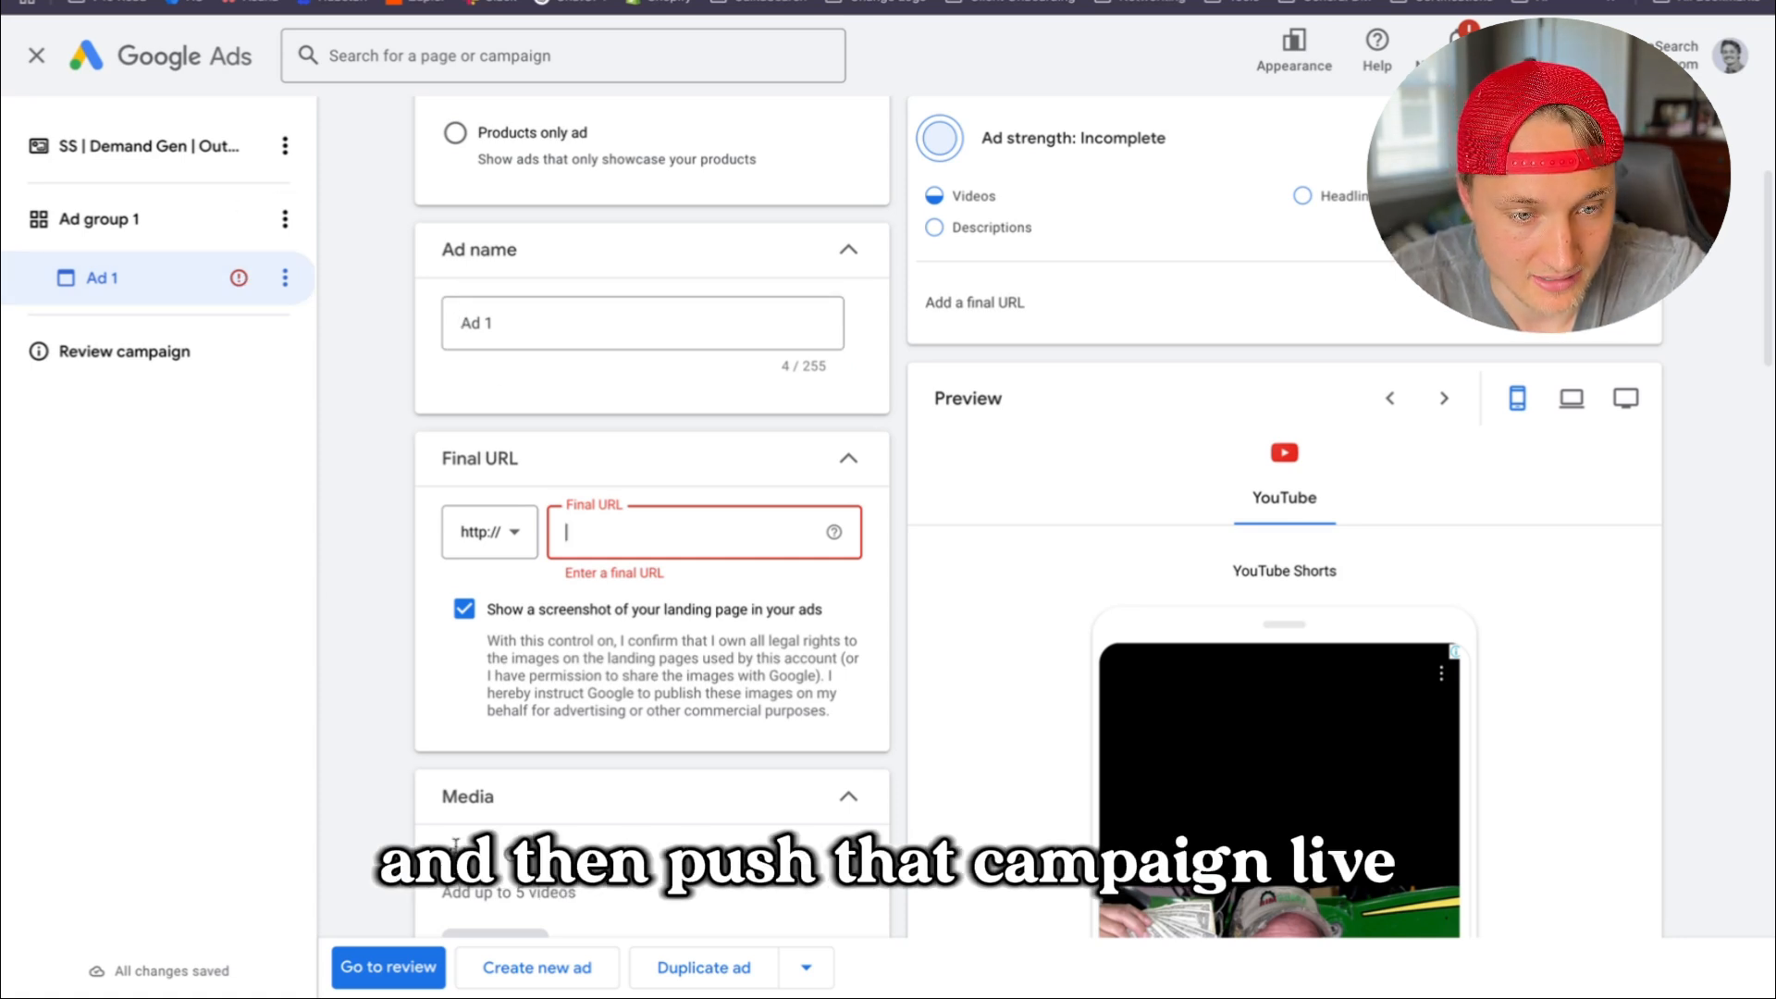
left_click(37, 56)
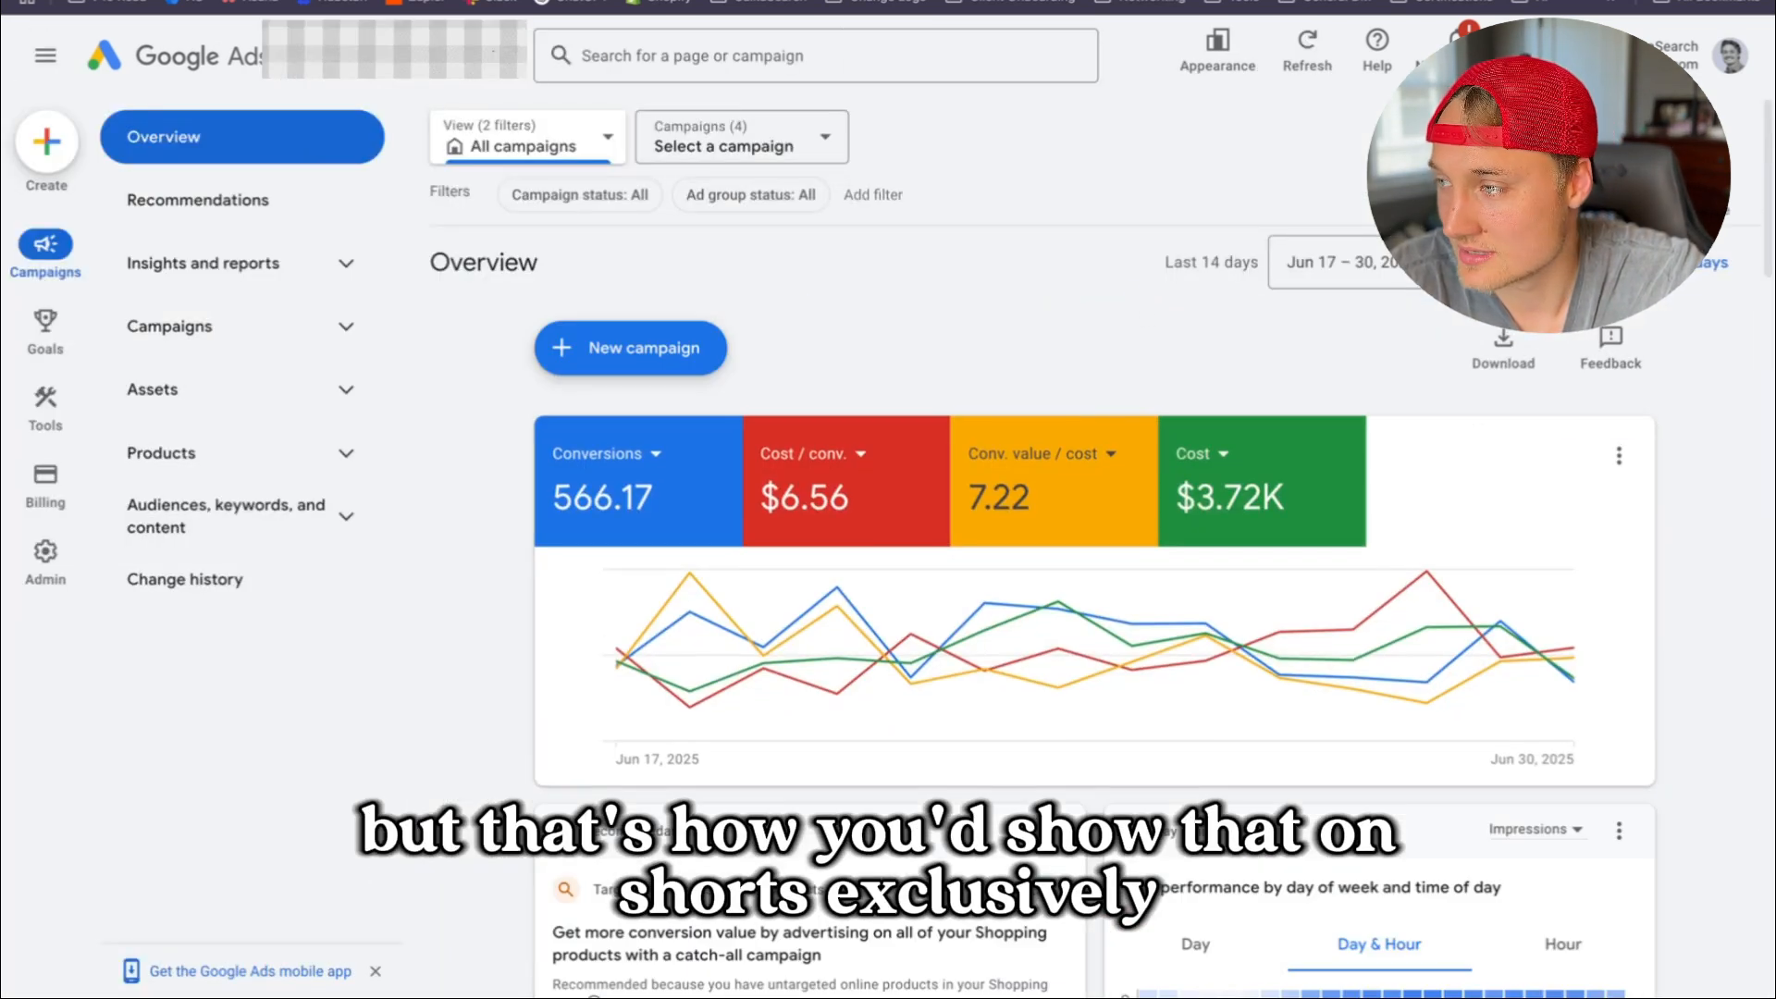